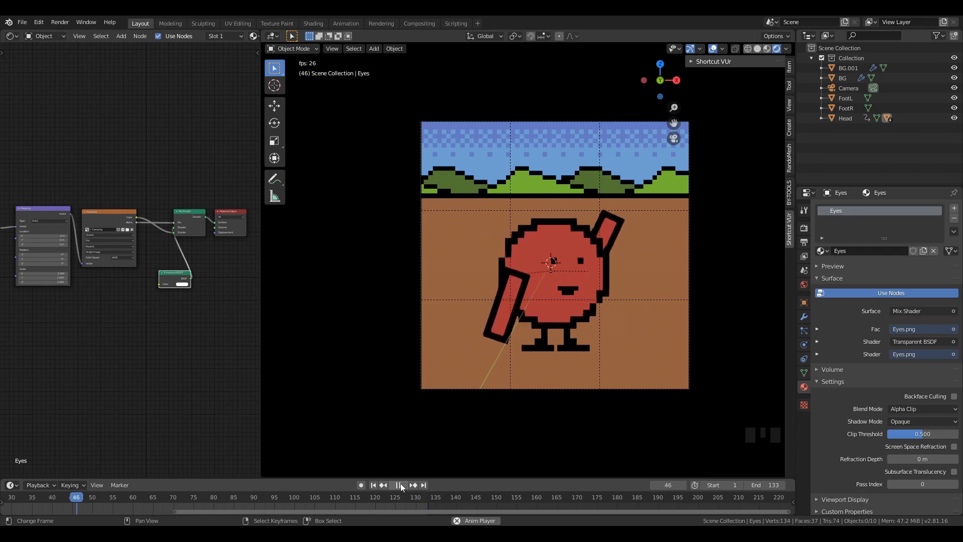
- Stop the animation playback, return to the first frame and view the character scene from an angle
click(399, 484)
click(373, 484)
middle_drag(525, 280, 546, 266)
scroll(525, 255, down, 3)
scroll(514, 264, up, 2)
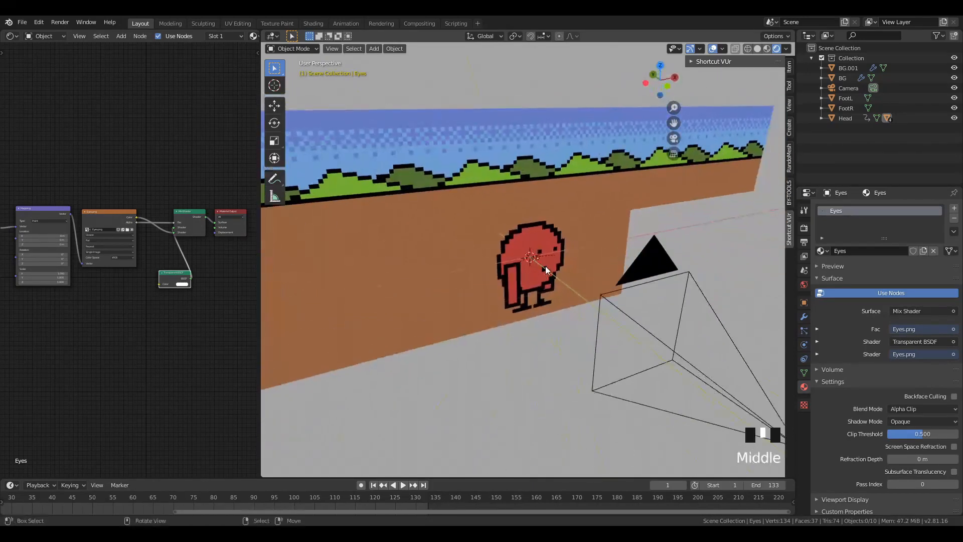
scroll(534, 269, down, 1)
scroll(534, 269, up, 1)
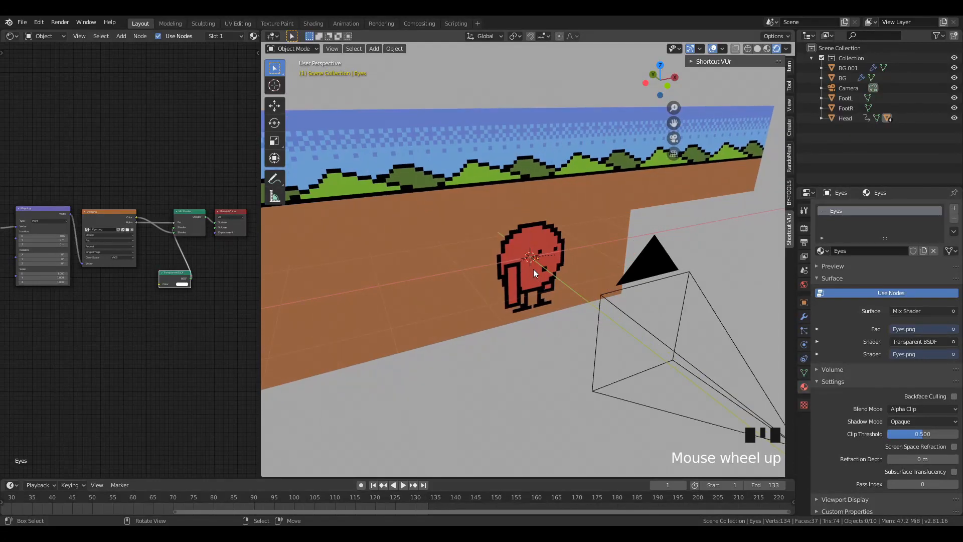
shift+middle_drag(550, 288, 499, 273)
scroll(503, 276, up, 2)
right_click(508, 288)
scroll(490, 303, up, 2)
shift+right_click(497, 272)
right_click(476, 296)
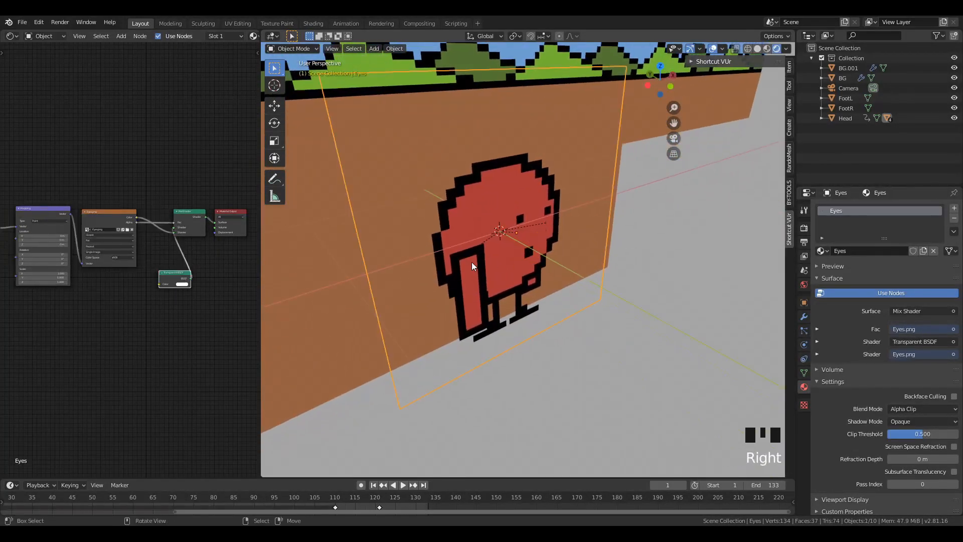
key(g)
key(g)
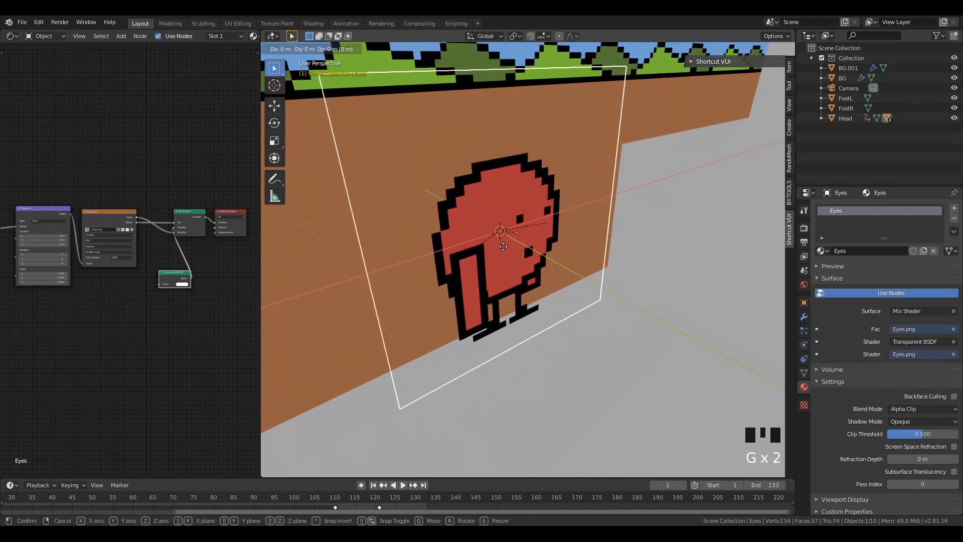
key(y)
right_click(487, 252)
- Select all scene objects to inspect the outlines of the stacked planes, and clear the selection
scroll(498, 239, down, 2)
scroll(498, 239, up, 2)
key(a)
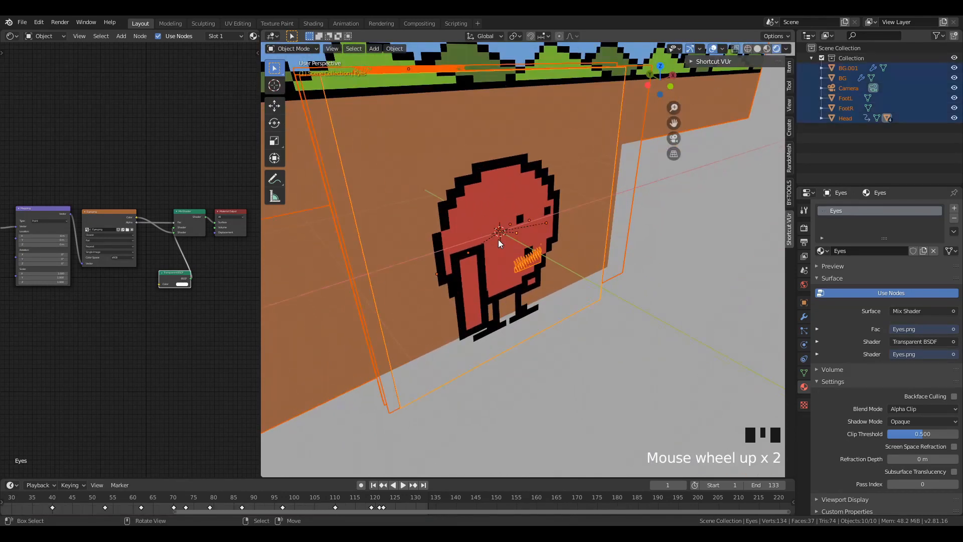
key(a)
key(a)
- Try to move the character's front arm plane along the Z axis, and undo the latest changes
middle_drag(499, 254, 460, 244)
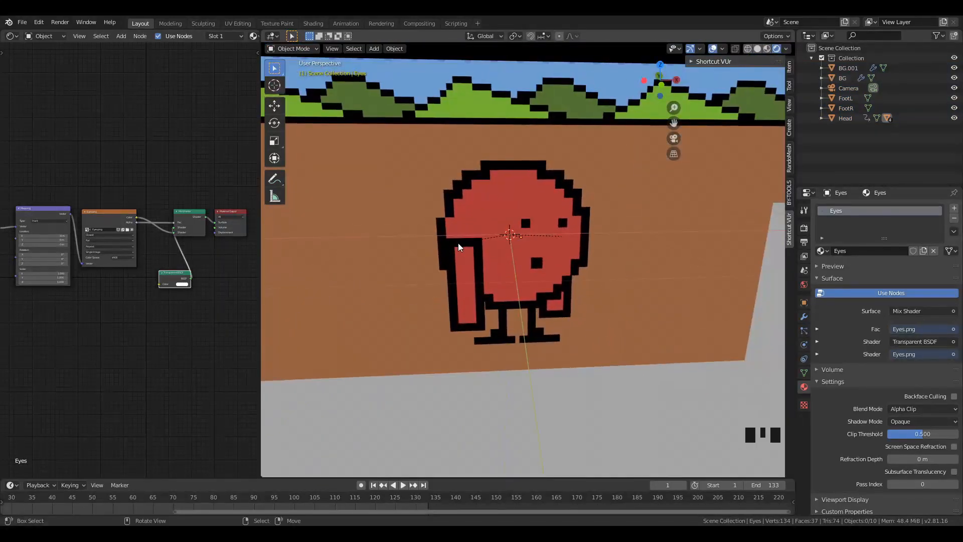
right_click(467, 264)
middle_drag(494, 279, 567, 270)
key(g)
key(z)
click(502, 289)
scroll(498, 292, up, 1)
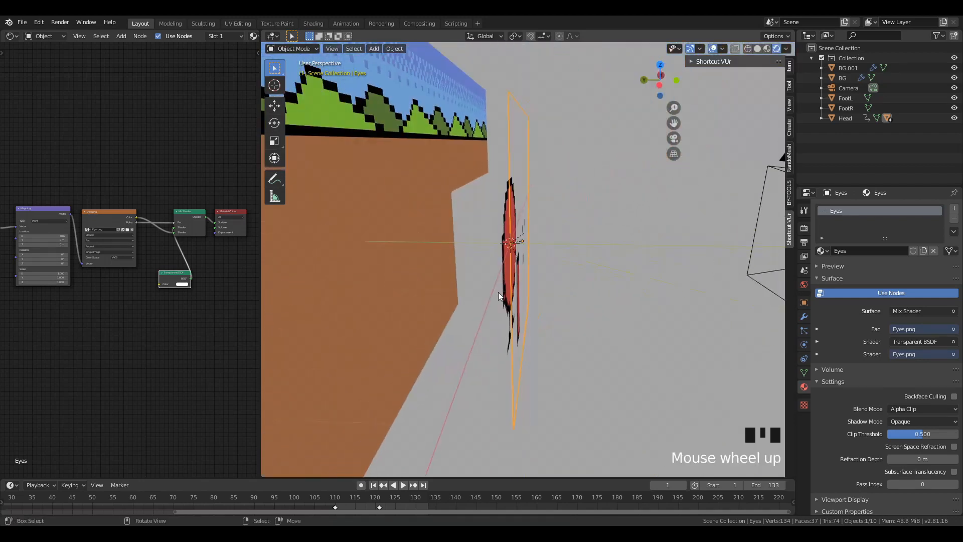
middle_drag(498, 292, 436, 294)
shift+right_click(508, 242)
key(ctrl+z)
key(ctrl+z)
key(ctrl+z)
- Examine how the character planes, background and camera are arranged in the scene from several angles
scroll(525, 250, down, 4)
mouse_move(525, 250)
middle_down()
mouse_move(507, 255)
mouse_move(521, 263)
middle_up()
key(a)
key(a)
key(a)
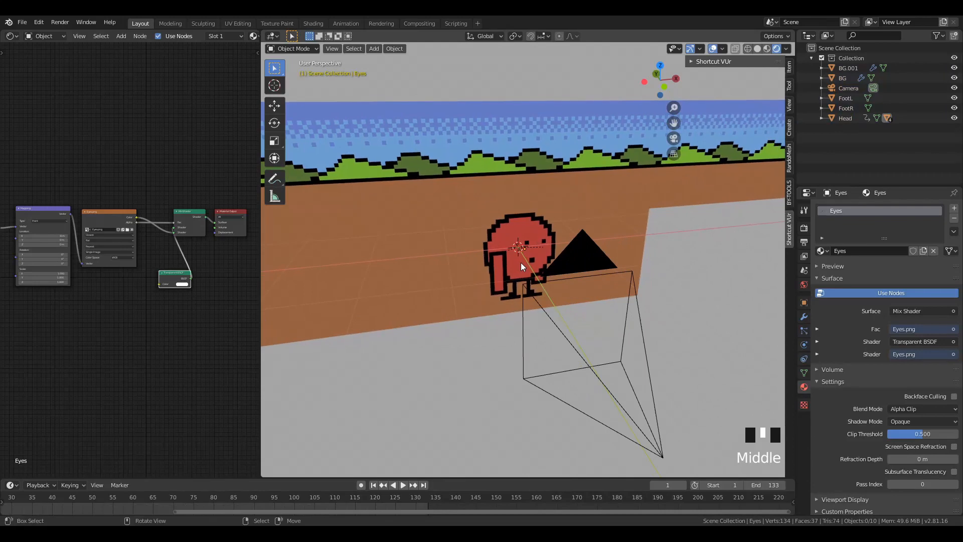
middle_drag(537, 325, 511, 259)
scroll(524, 264, up, 1)
scroll(523, 260, up, 2)
scroll(510, 256, down, 1)
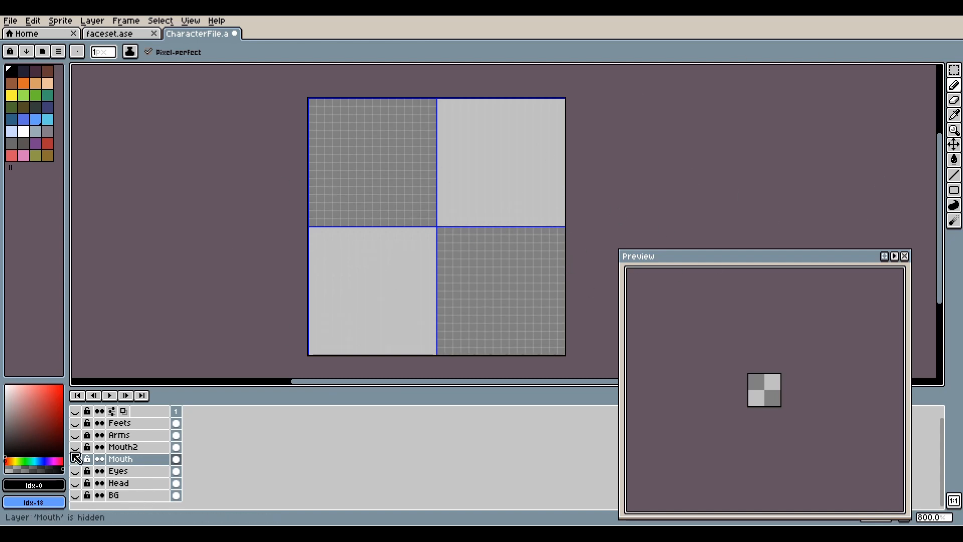
- Switch to Aseprite, show the Head layer of the character file, and go through the face layers, ending on Eyes
click(77, 483)
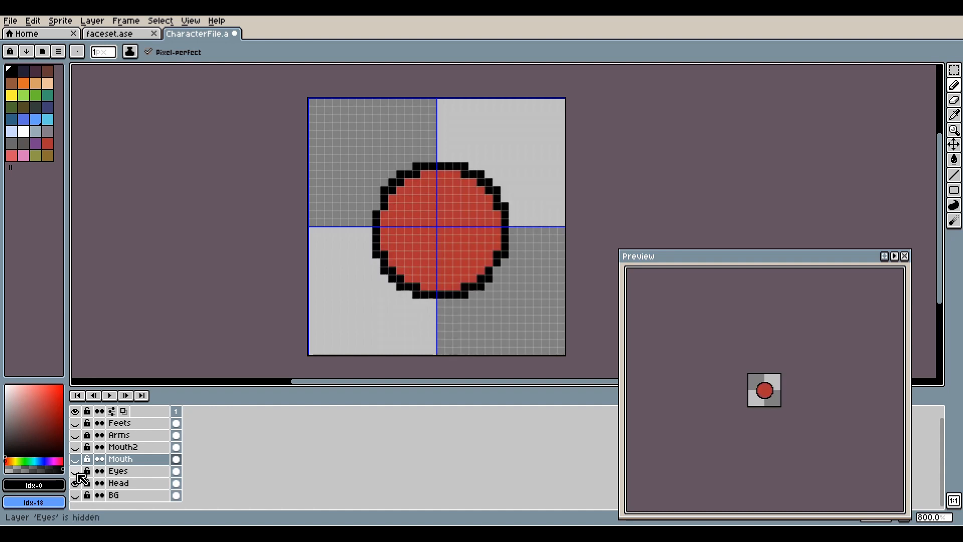
click(133, 483)
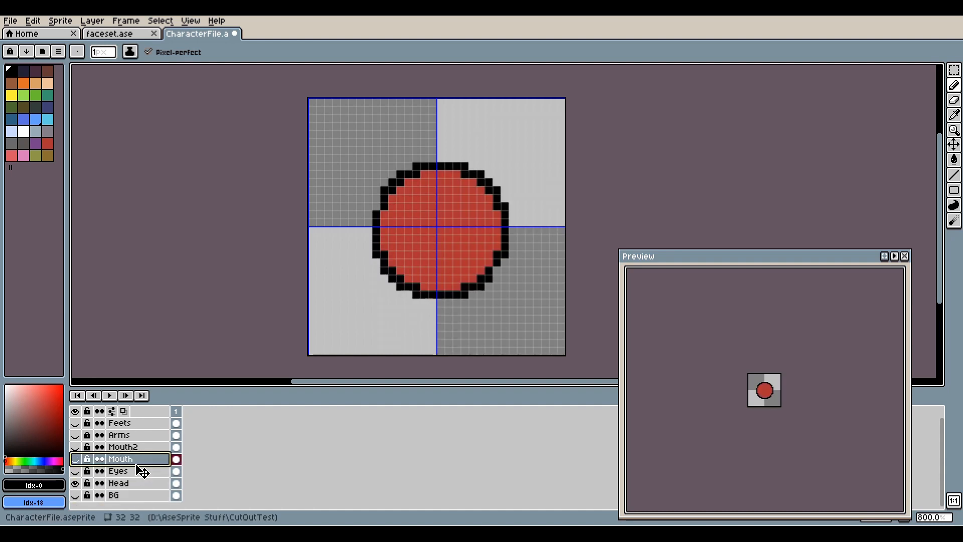
click(134, 471)
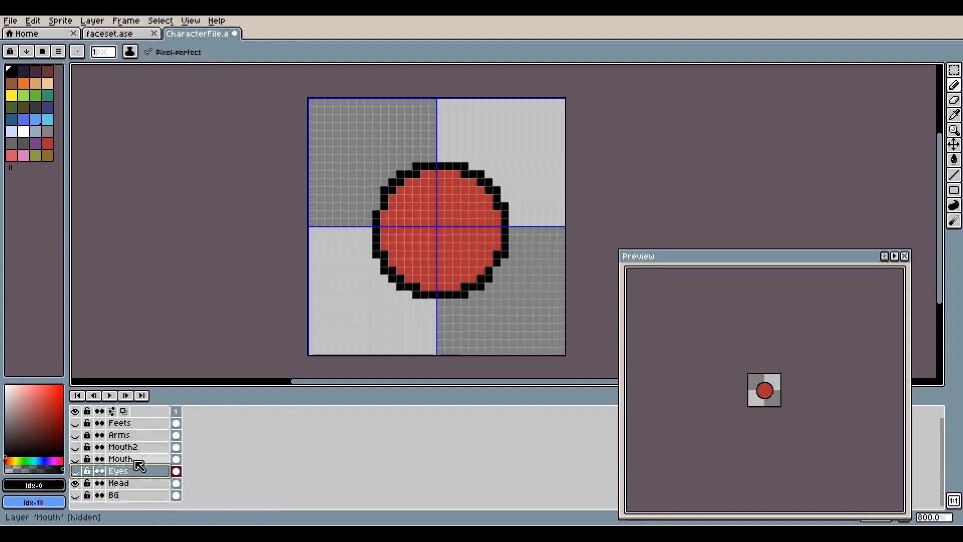
click(135, 459)
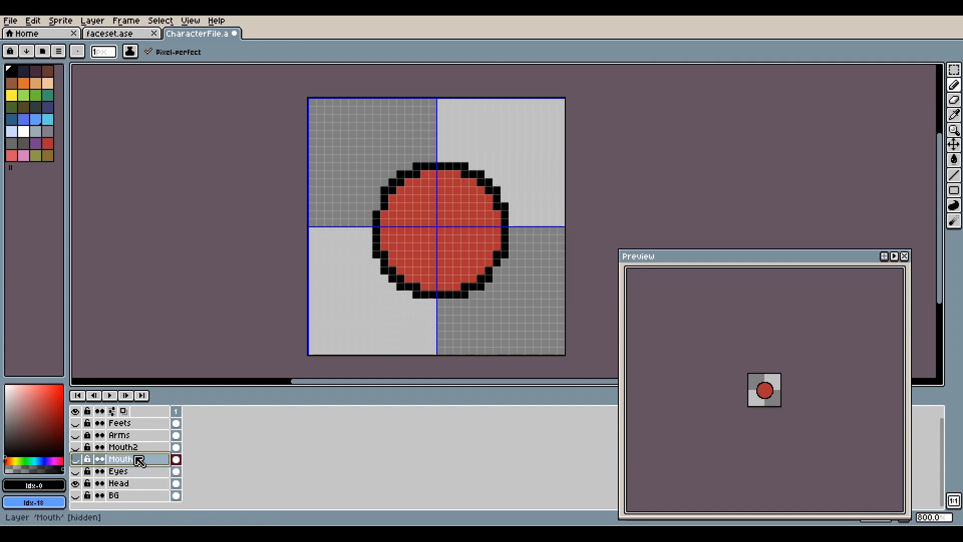
click(135, 447)
click(139, 437)
click(126, 459)
click(125, 471)
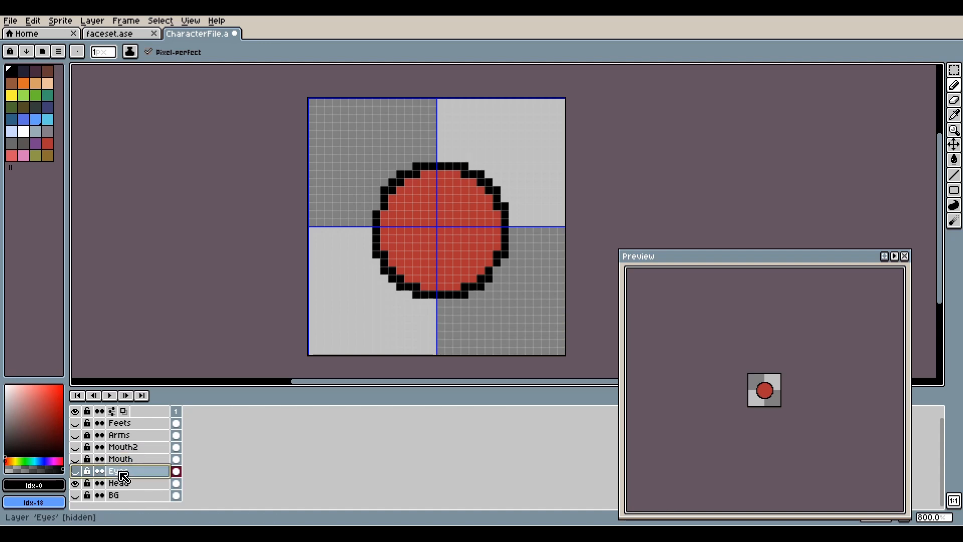
- Show the Eyes, Mouth, Mouth2, Arms and Feets layers over the head
click(76, 470)
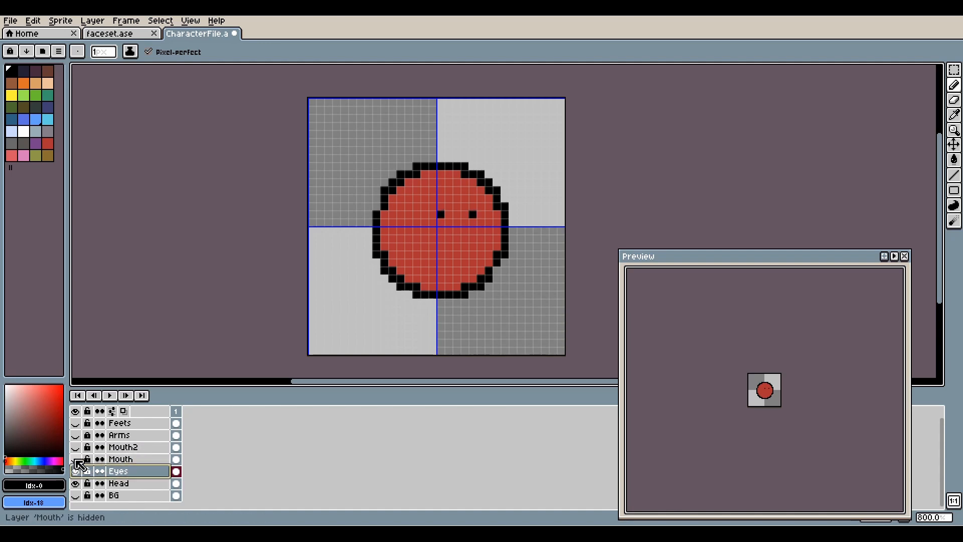
click(76, 459)
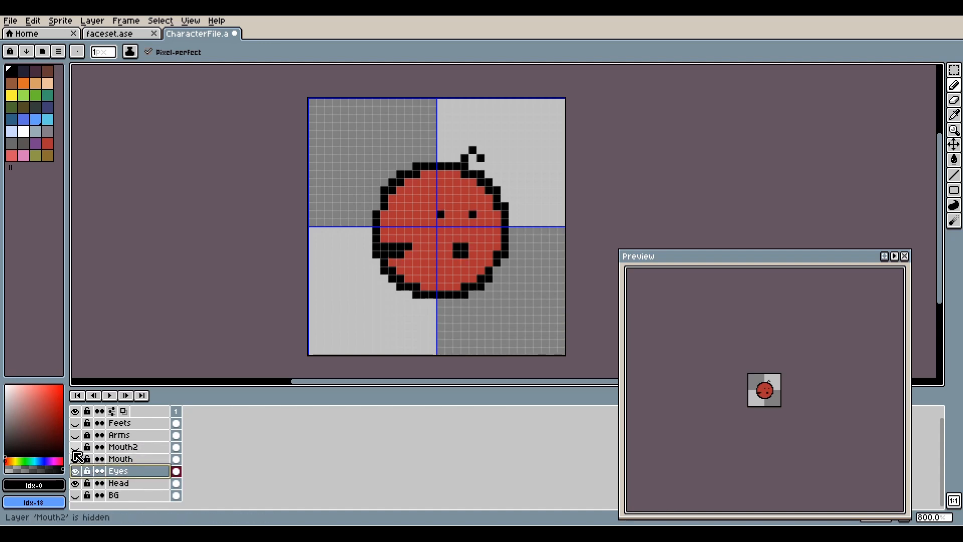
click(76, 447)
click(76, 435)
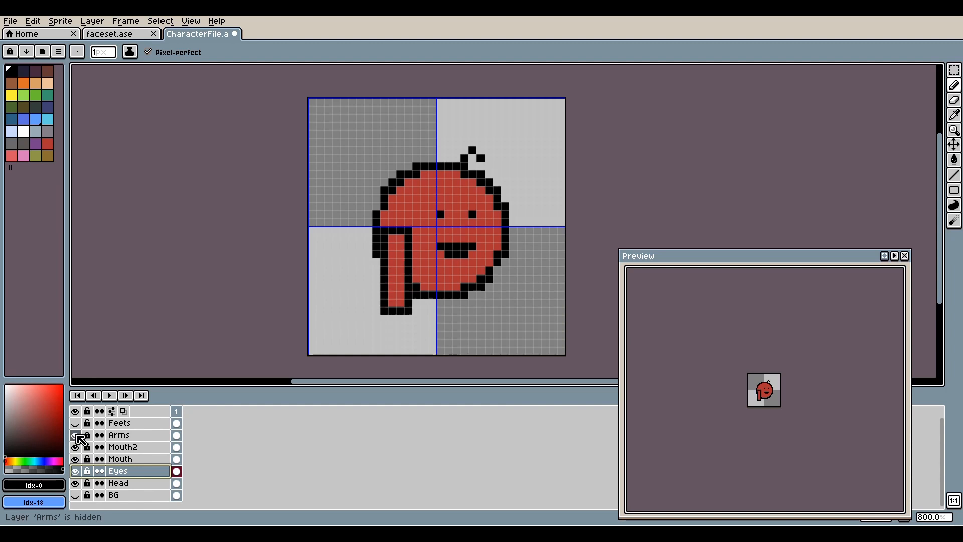
click(76, 423)
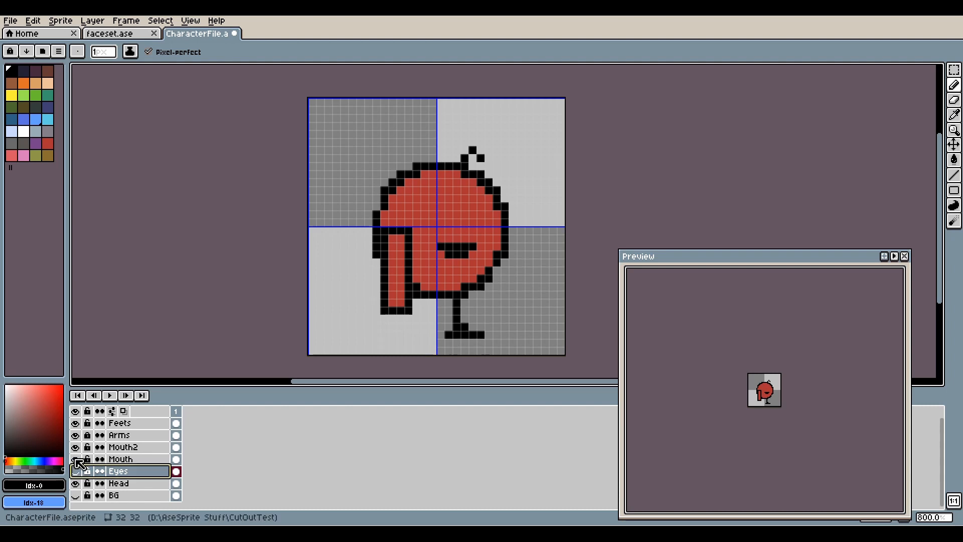
- Hide the Eyes, Mouth, Mouth2 and Arms layers and show them again to compare the character's separate parts
drag(76, 471, 78, 439)
click(76, 435)
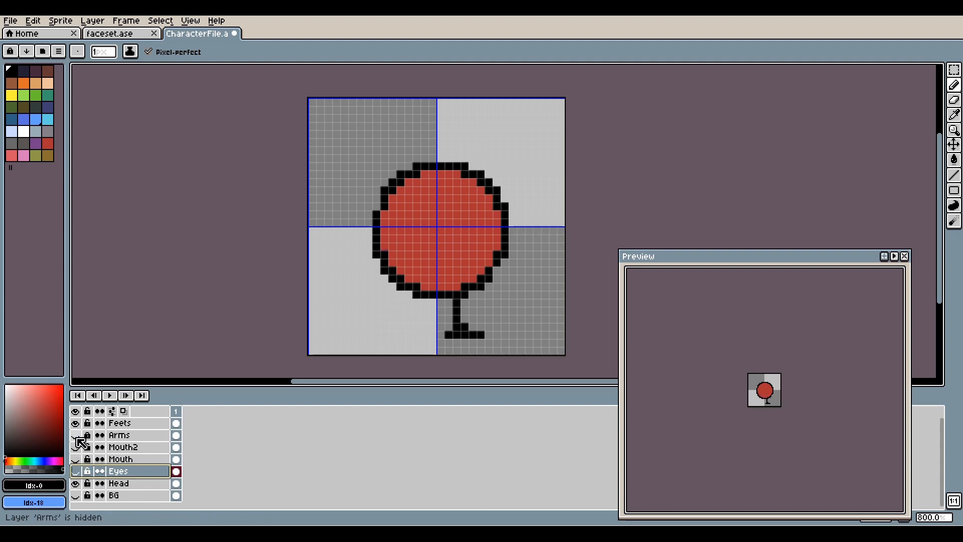
click(75, 458)
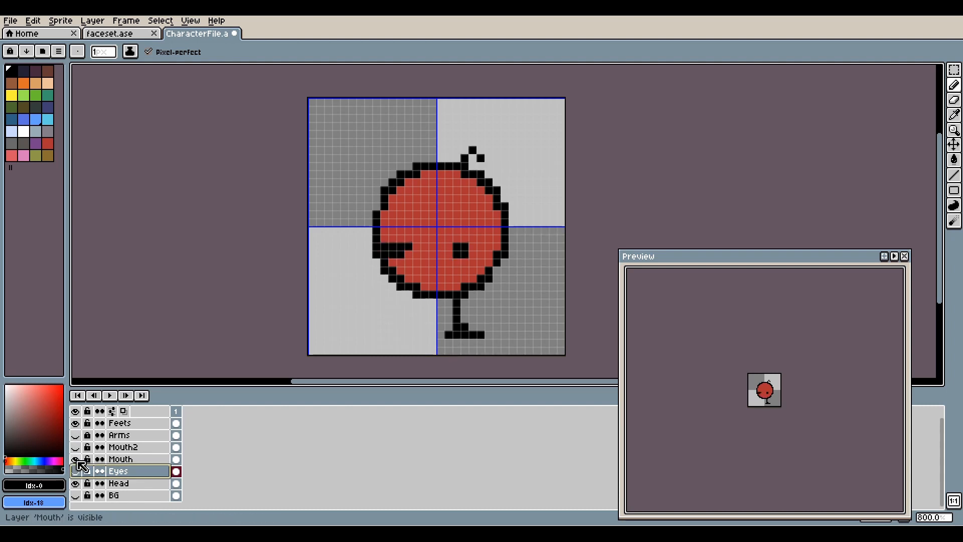
click(75, 447)
click(76, 435)
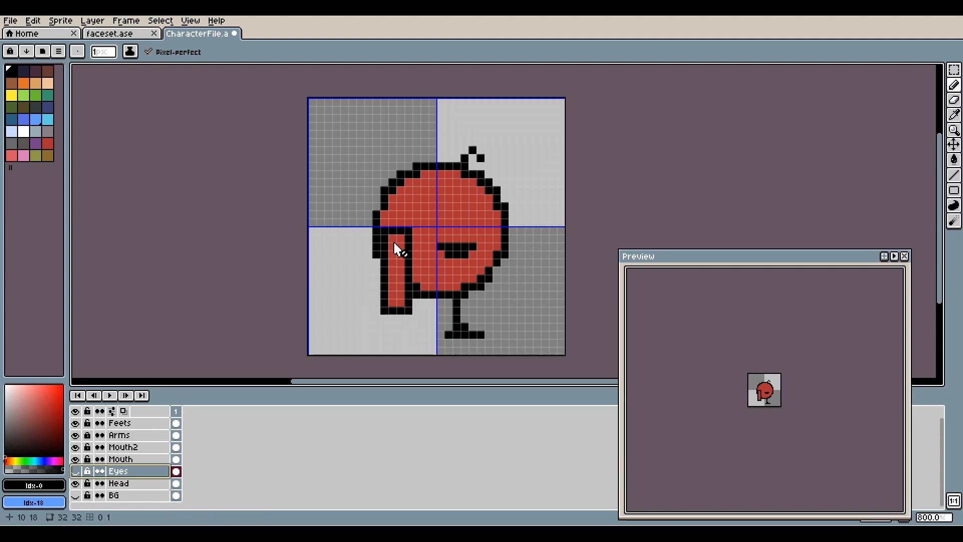
click(75, 471)
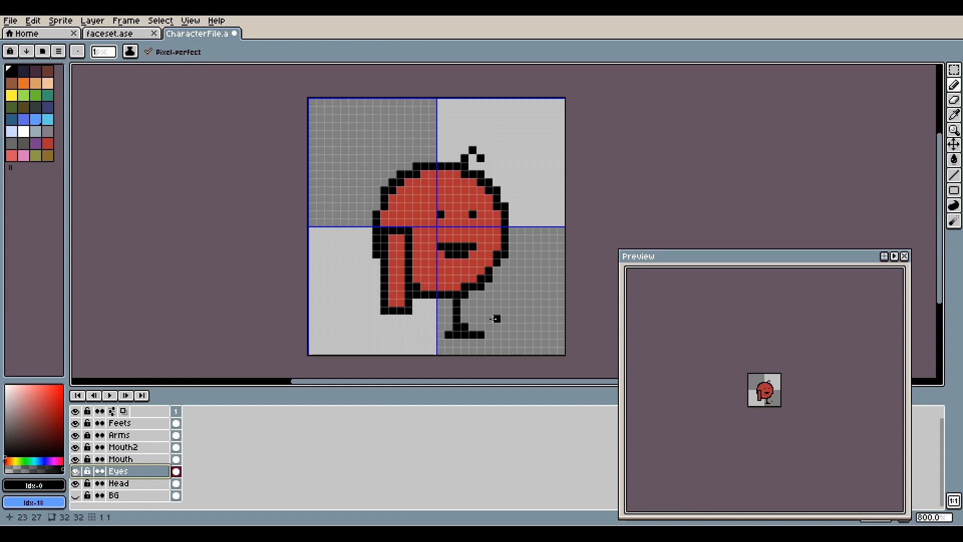
- Hide every layer except Mouth to isolate the different mouth shapes
scroll(469, 263, down, 1)
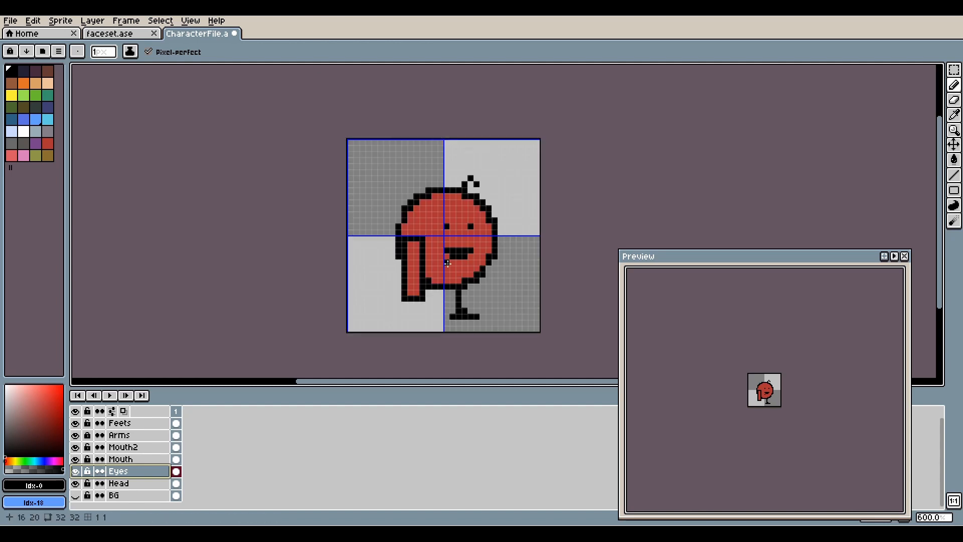
scroll(463, 240, up, 1)
mouse_move(446, 261)
middle_down()
mouse_move(456, 249)
mouse_move(449, 254)
middle_up()
mouse_move(82, 472)
mouse_down()
mouse_move(79, 430)
mouse_move(78, 483)
mouse_move(80, 467)
mouse_up()
click(77, 460)
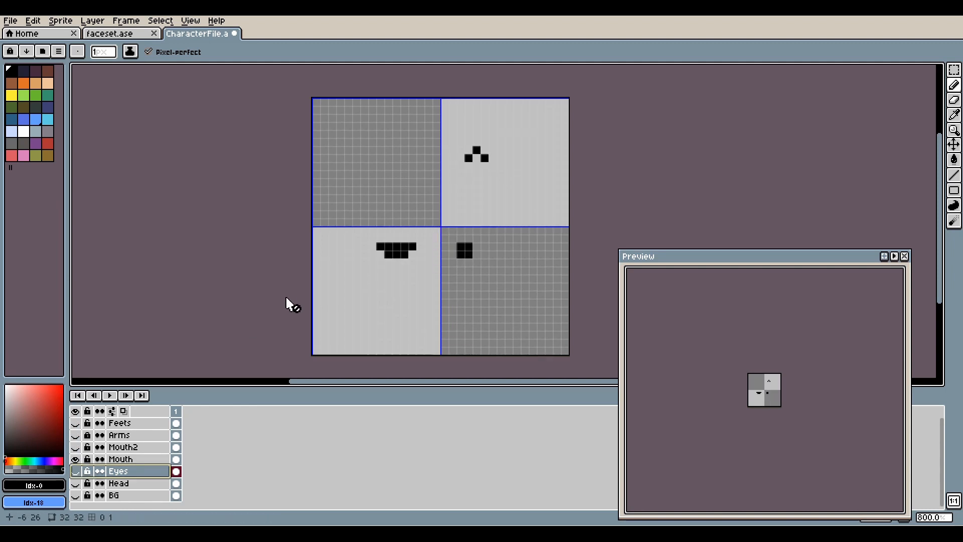
- Show the Head layer briefly to check the mouth shapes against it, and inspect the isolated shapes
click(75, 483)
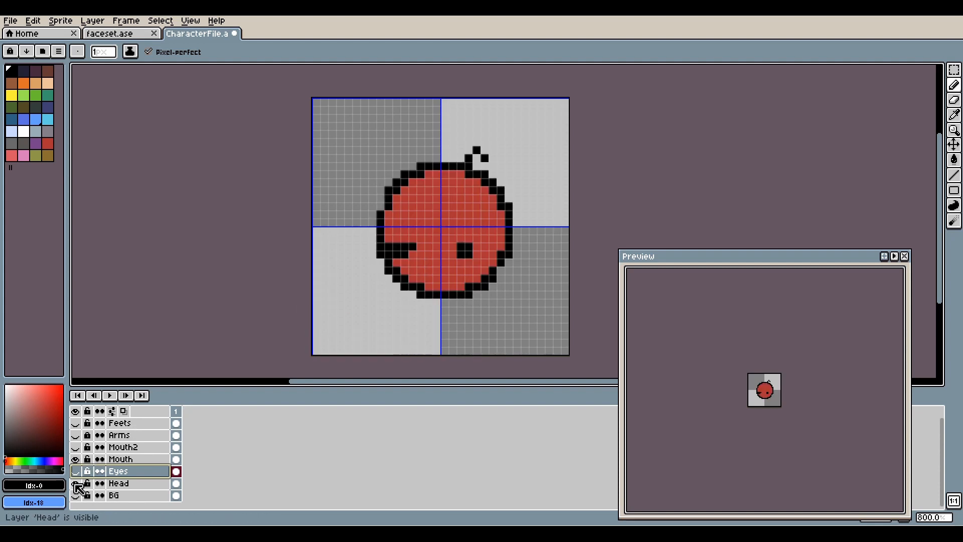
click(76, 484)
scroll(457, 221, up, 1)
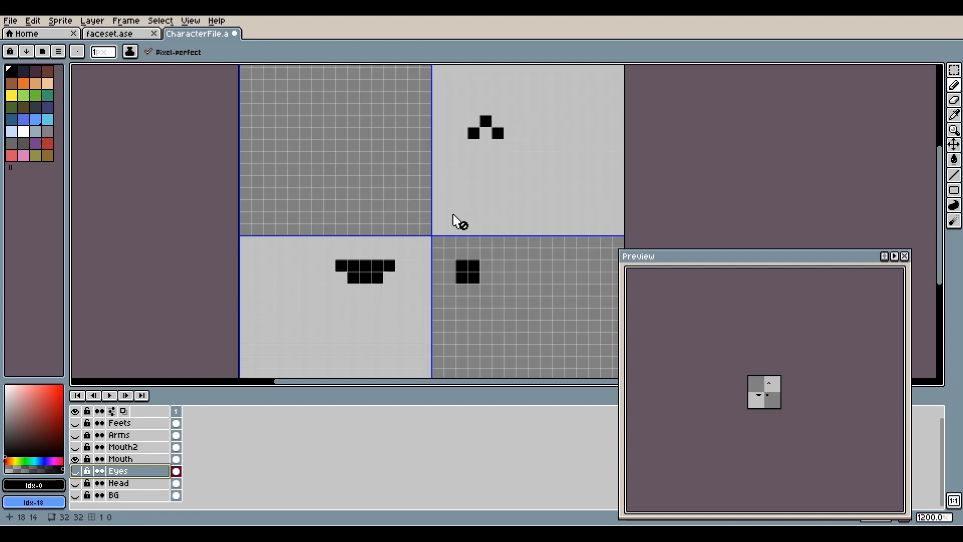
scroll(457, 221, down, 2)
scroll(424, 244, up, 1)
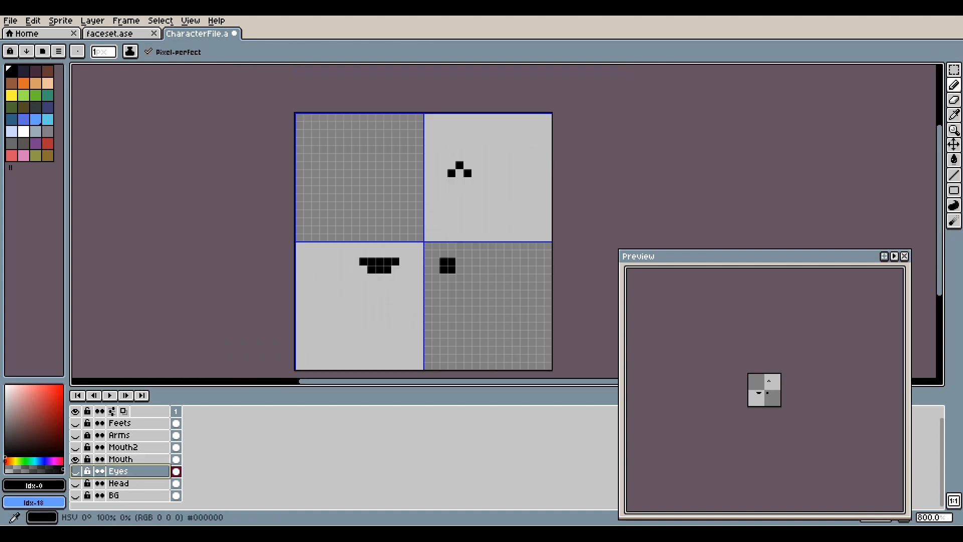
- Show all character layers from Head to Feets, and toggle the BG layer on and off
drag(75, 471, 78, 419)
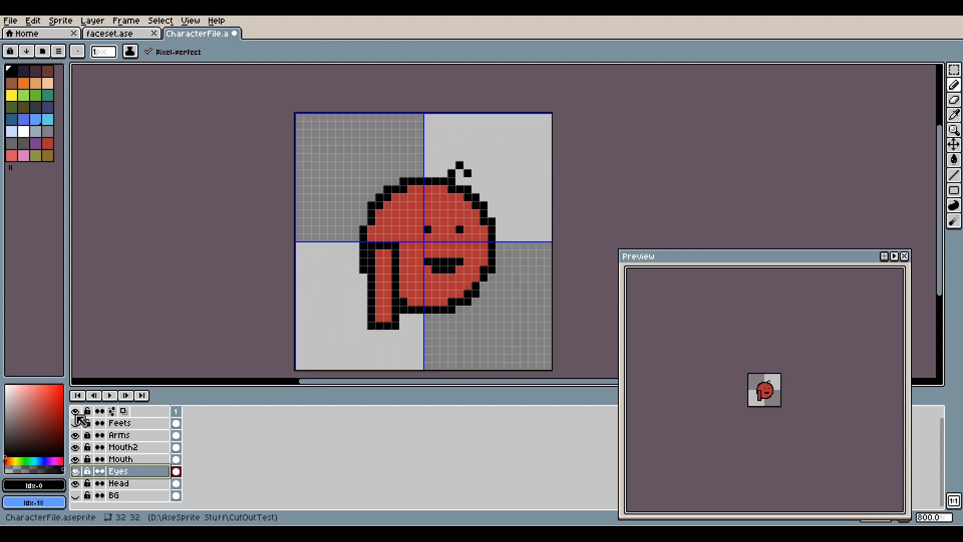
click(75, 423)
click(75, 495)
click(75, 496)
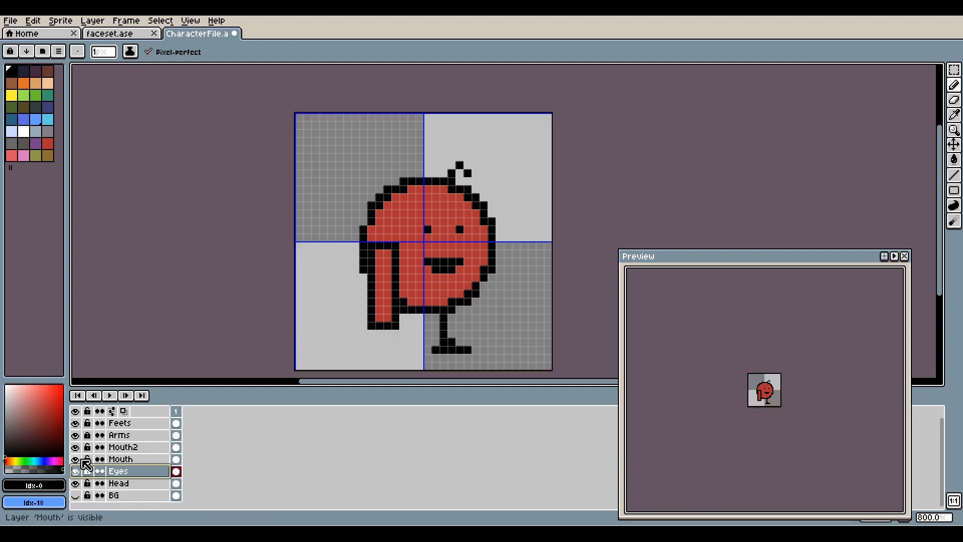
- Hide the Mouth2, Arms and Feets layers, keeping Mouth shown with Eyes and Head, and inspect the face
drag(82, 460, 75, 424)
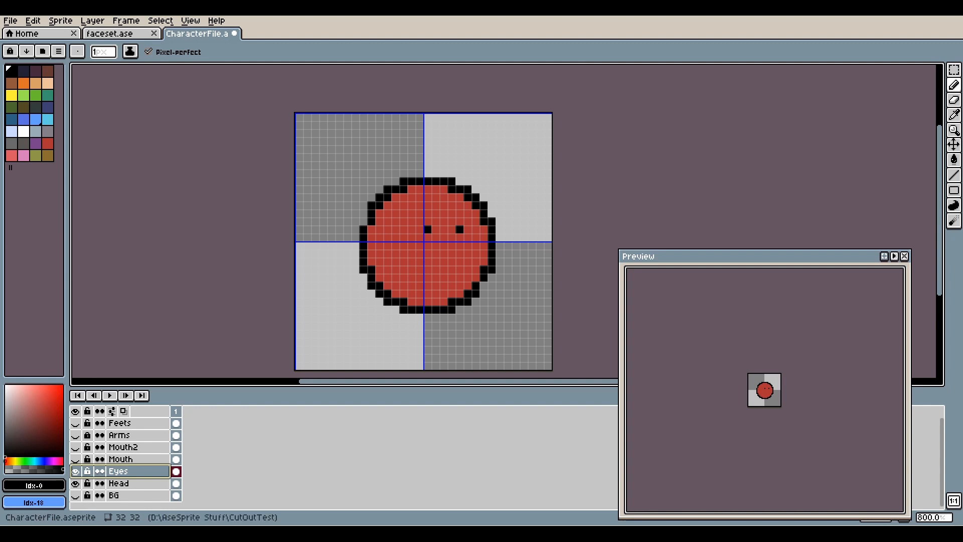
click(76, 459)
key(plus)
key(plus)
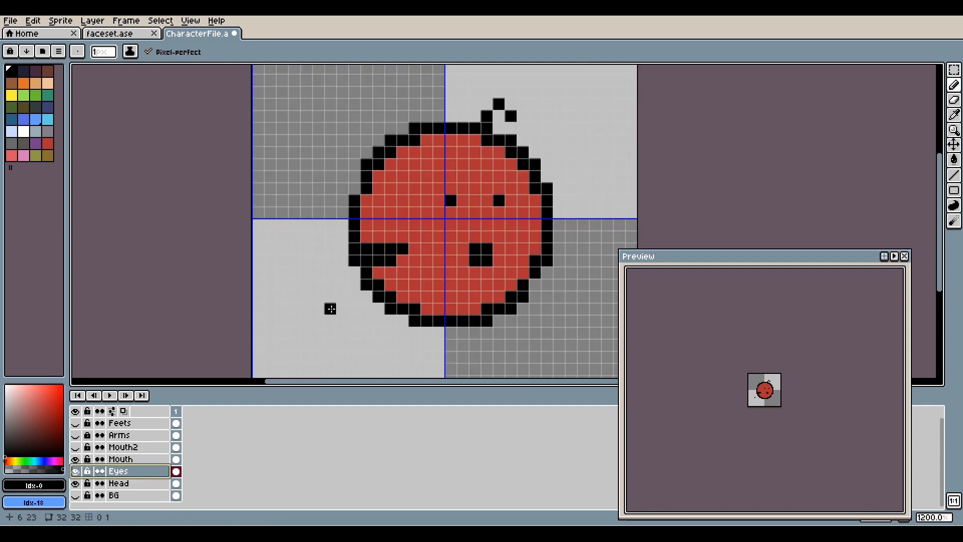
key(minus)
key(minus)
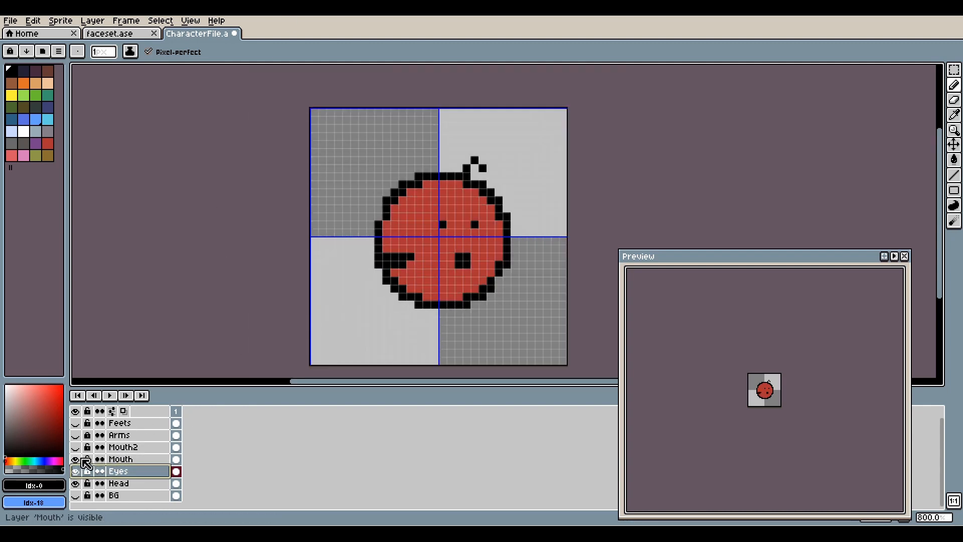
- Hide the Head and Eyes layers so that only the Mouth layer is shown
click(75, 460)
click(75, 483)
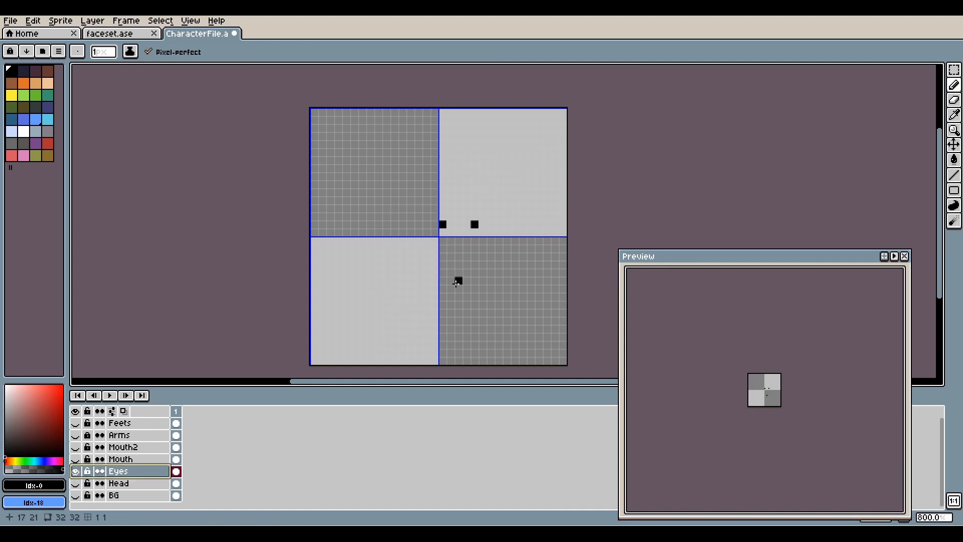
click(75, 470)
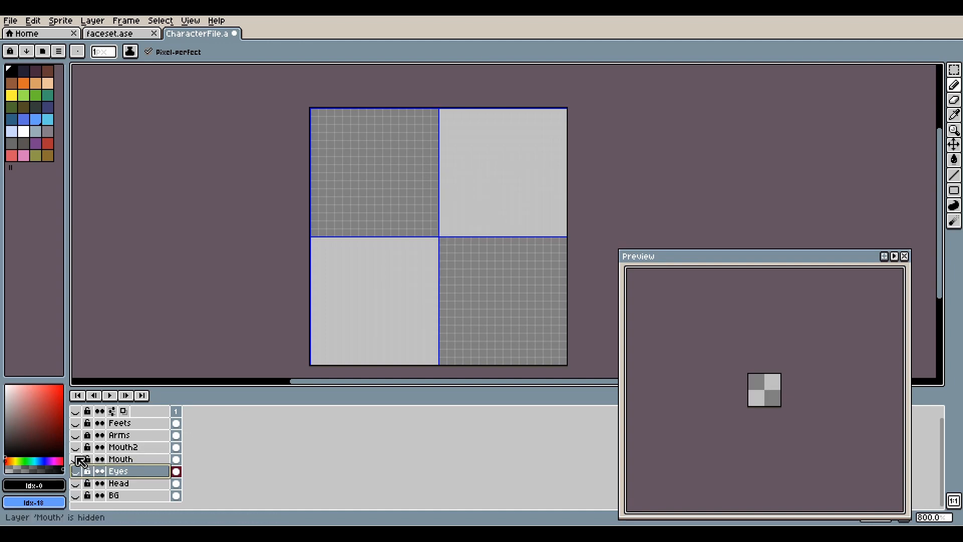
click(75, 459)
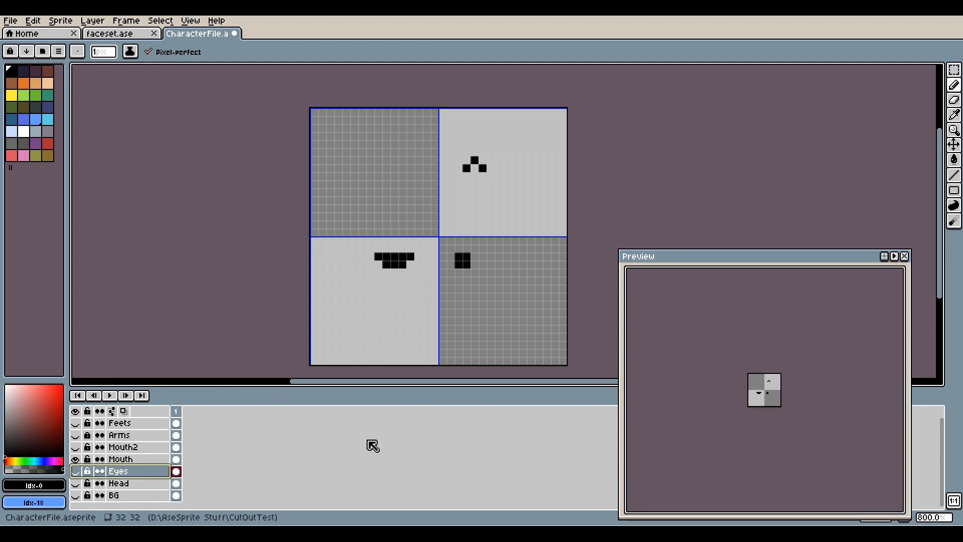
- Hide the Mouth layer, then show and select the Head layer so that only the head is displayed
click(76, 459)
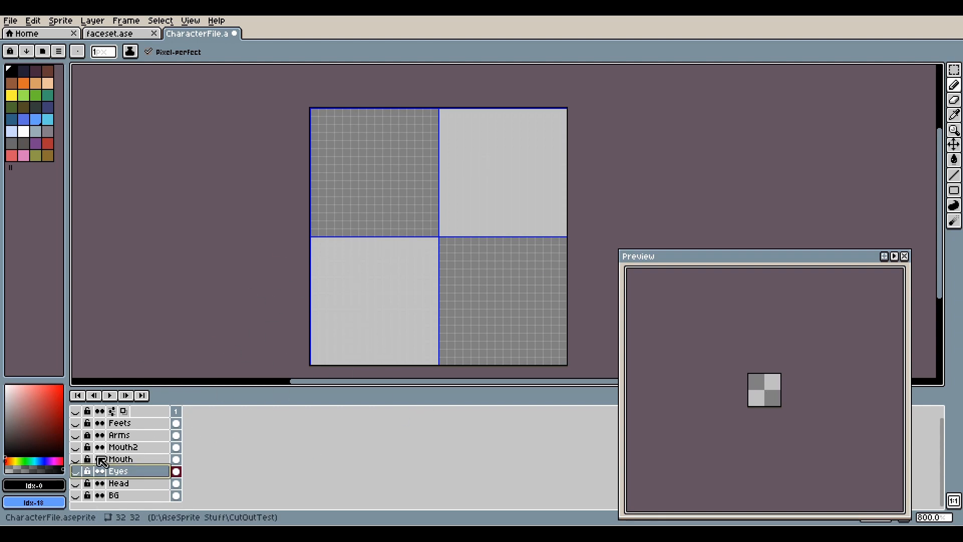
click(75, 484)
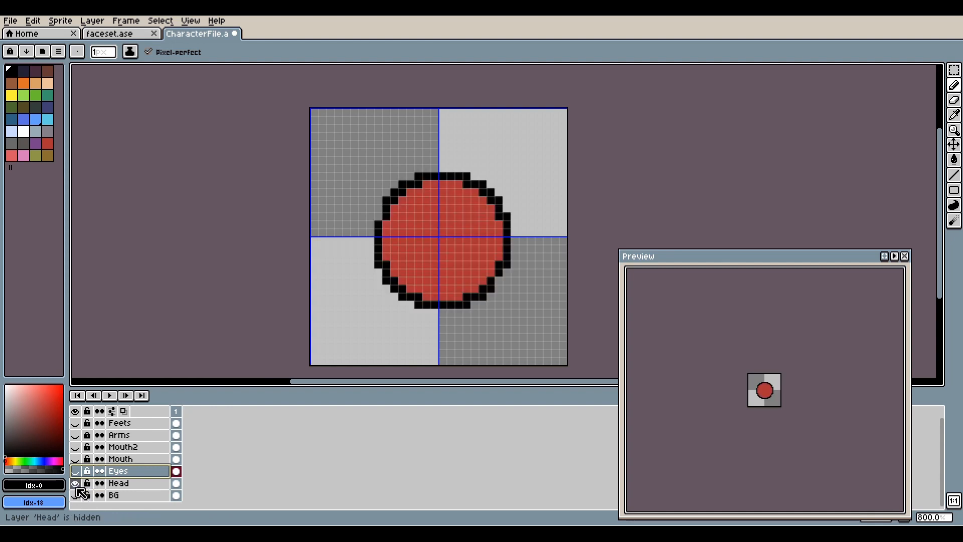
click(123, 484)
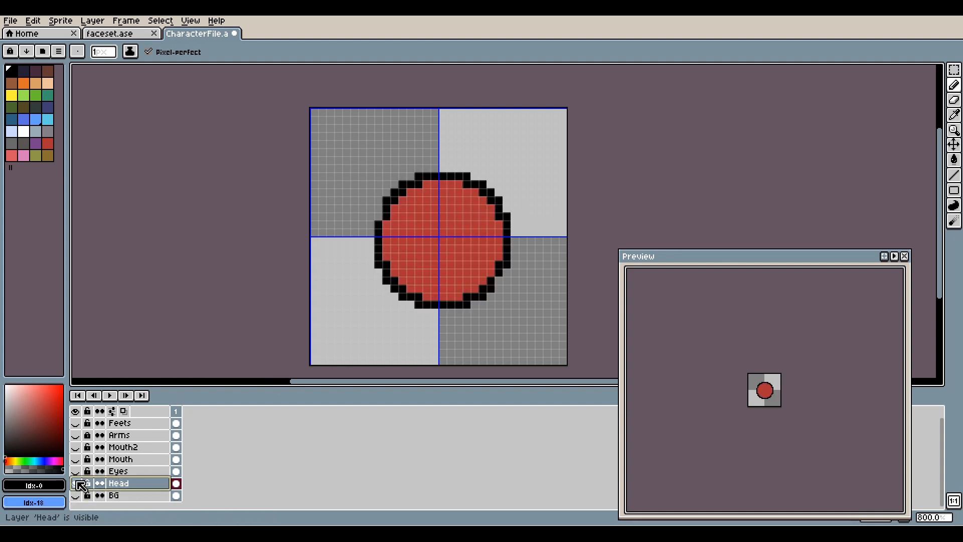
- Check the export settings and the PNG output files in the CutOutTest folder, and leave without exporting
click(10, 21)
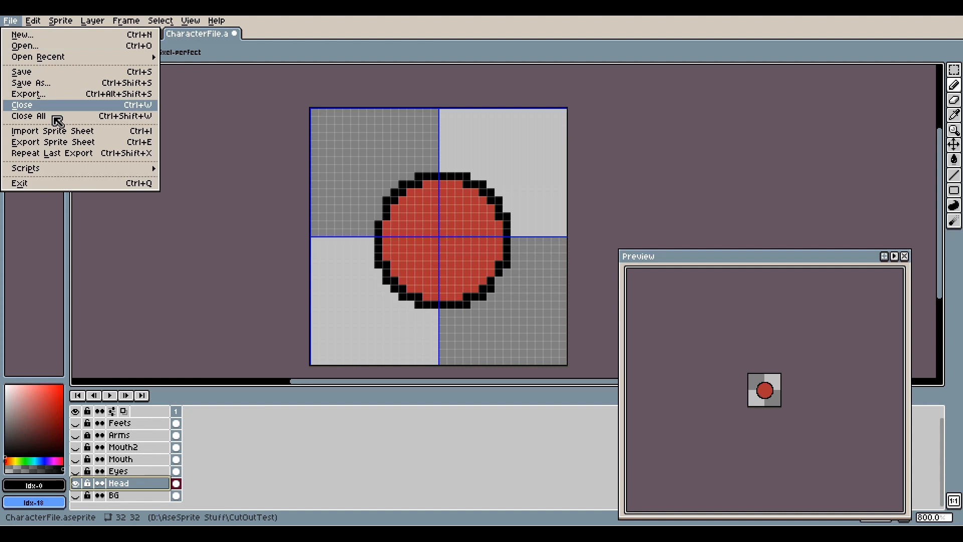
click(72, 95)
click(568, 210)
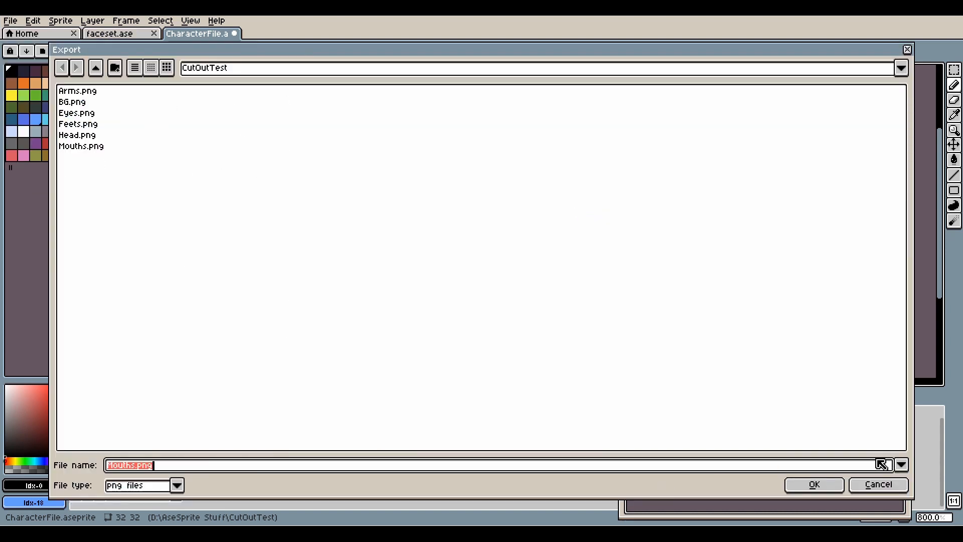
click(879, 485)
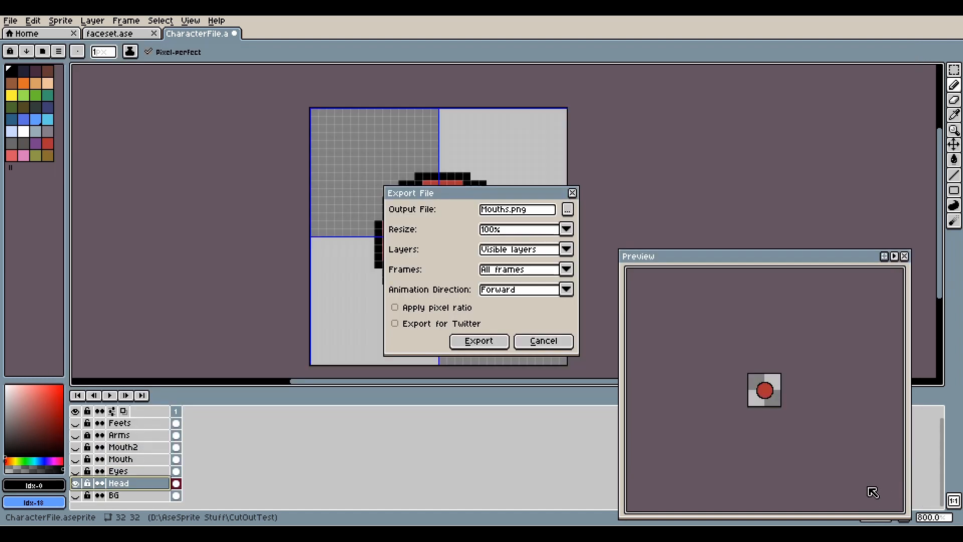
click(543, 341)
scroll(476, 240, up, 2)
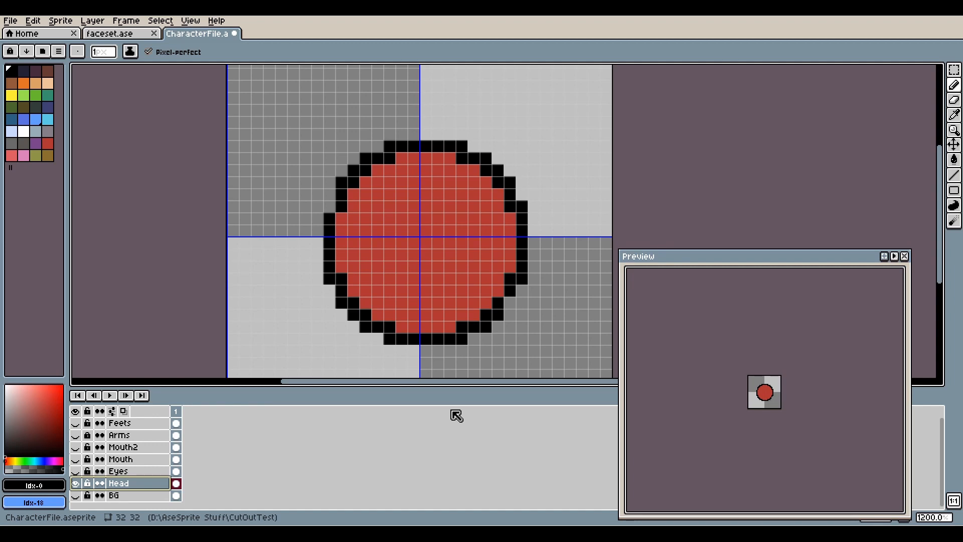
- Switch to Blender and display the scene in Solid shading to examine the stacked planes behind the character
scroll(458, 240, down, 1)
mouse_move(436, 290)
middle_down()
mouse_move(435, 275)
mouse_move(421, 284)
middle_up()
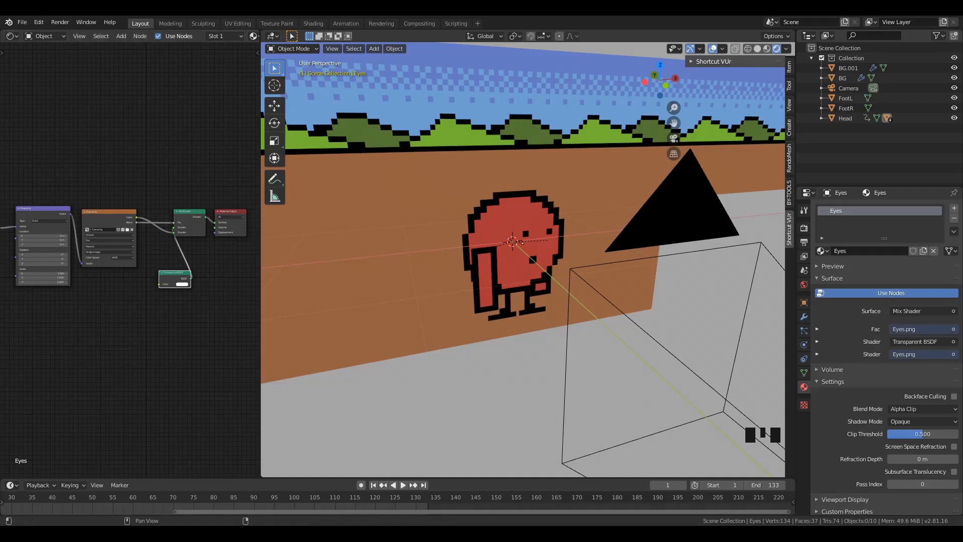
scroll(487, 262, down, 2)
mouse_move(495, 276)
middle_down()
mouse_move(501, 302)
mouse_move(498, 294)
middle_up()
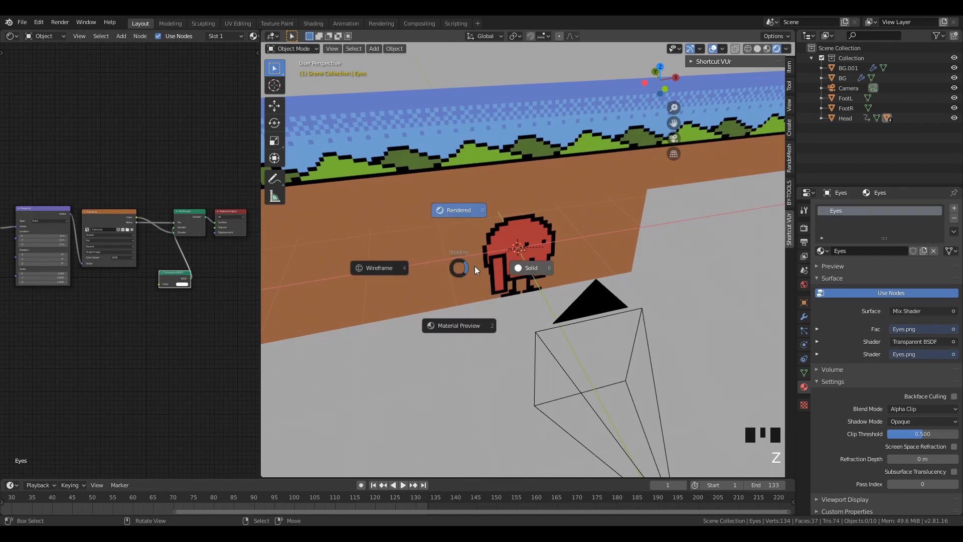
key(z)
click(547, 269)
middle_drag(492, 294, 505, 275)
scroll(504, 239, down, 2)
middle_drag(505, 239, 516, 262)
scroll(518, 284, up, 1)
scroll(519, 278, up, 1)
scroll(515, 262, down, 1)
- Display the scene in Rendered shading and examine the textured character from an angle
key(z)
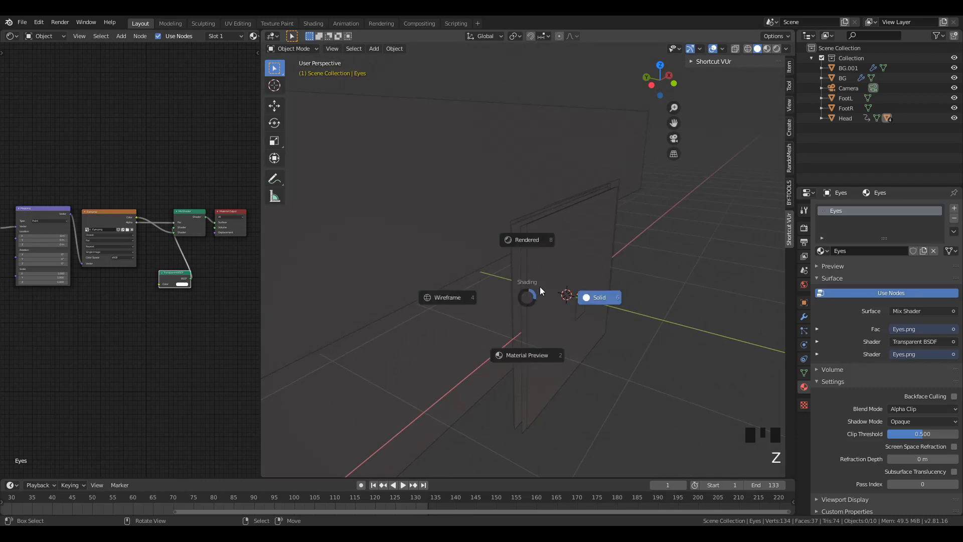
key(z)
scroll(546, 302, up, 1)
key(z)
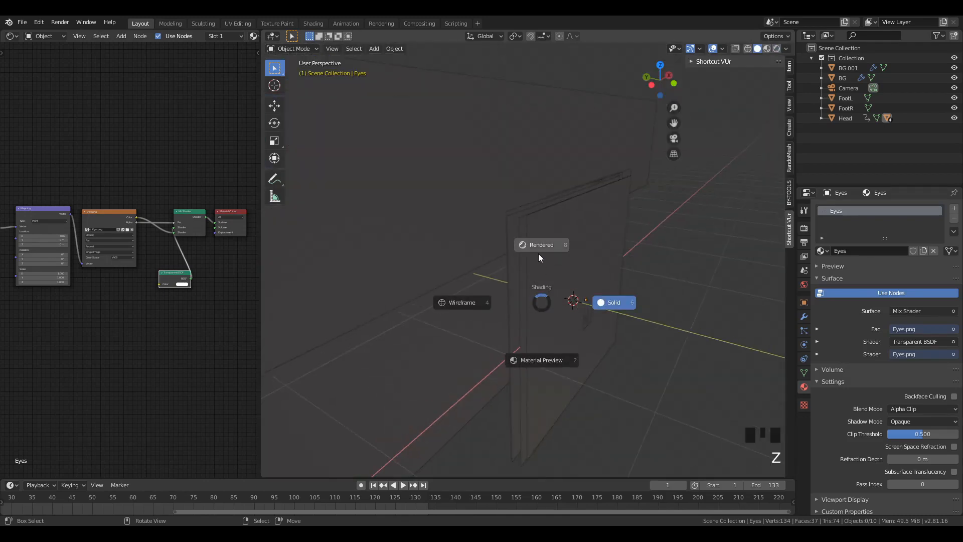
click(538, 254)
mouse_move(538, 260)
middle_down()
mouse_move(500, 315)
mouse_move(512, 283)
mouse_move(478, 263)
mouse_move(472, 281)
middle_up()
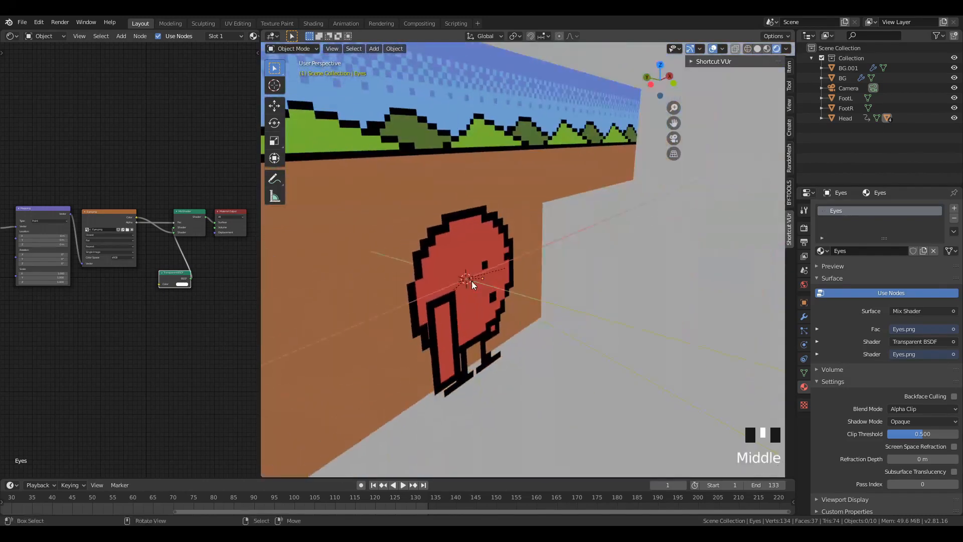
- Return to Solid shading, select the Head plane and expand its hierarchy to list the child objects
key(z)
middle_drag(394, 298, 462, 276)
right_click(471, 269)
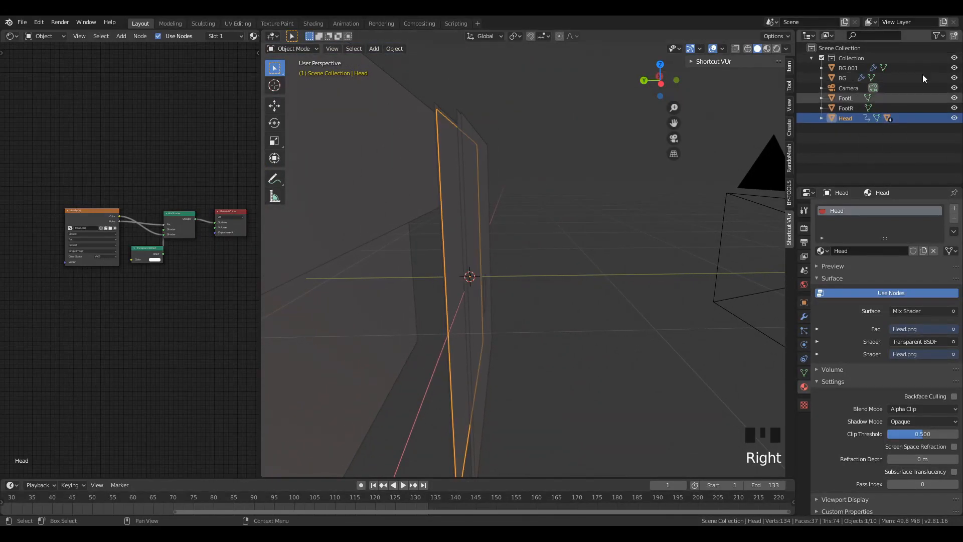
click(820, 118)
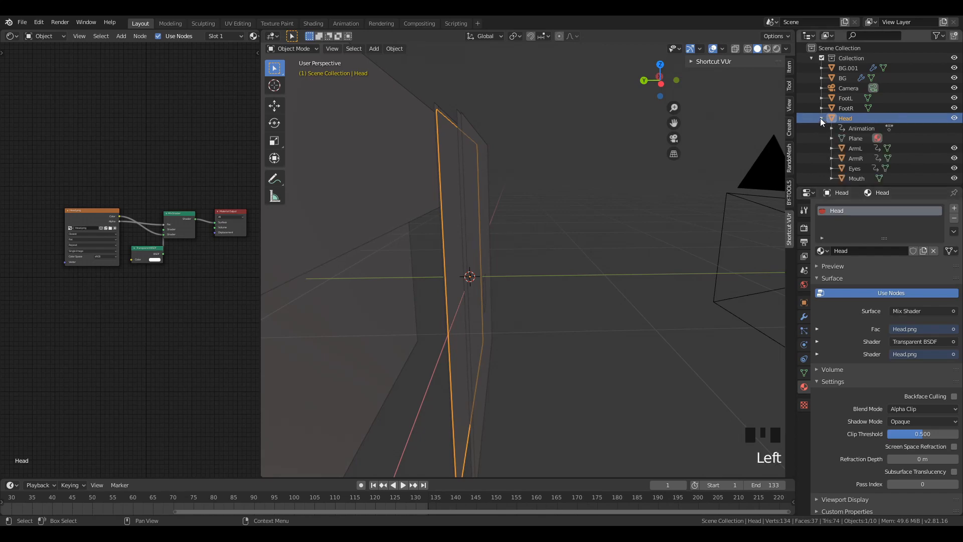
scroll(843, 146, down, 2)
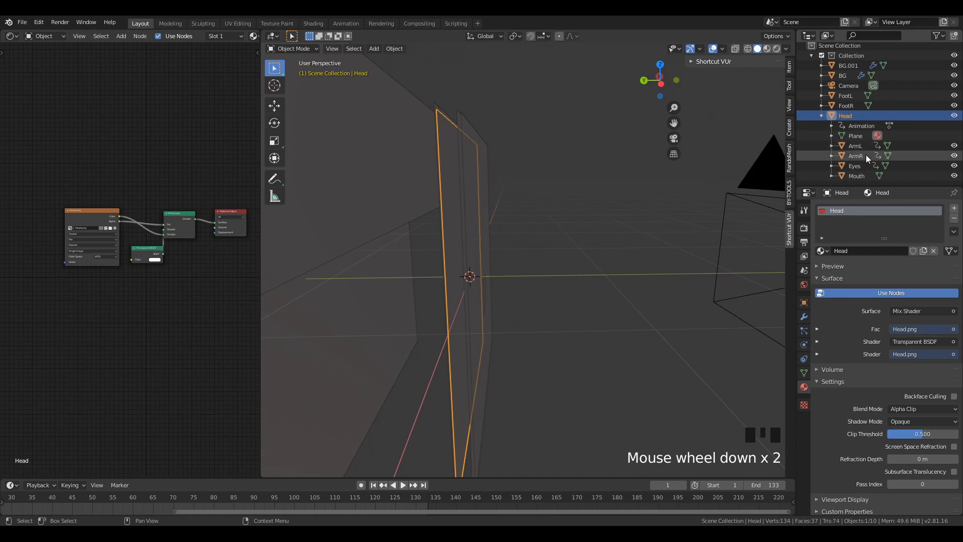
- Select ArmL, ArmR, Eyes and Mouth in turn to examine the planes parented to the Head
click(857, 146)
click(862, 156)
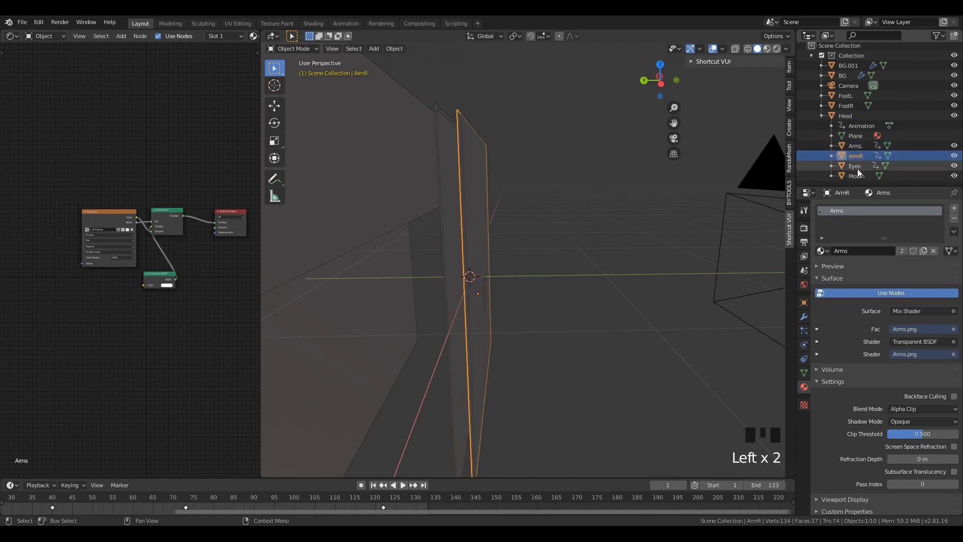
click(857, 167)
click(857, 177)
click(861, 166)
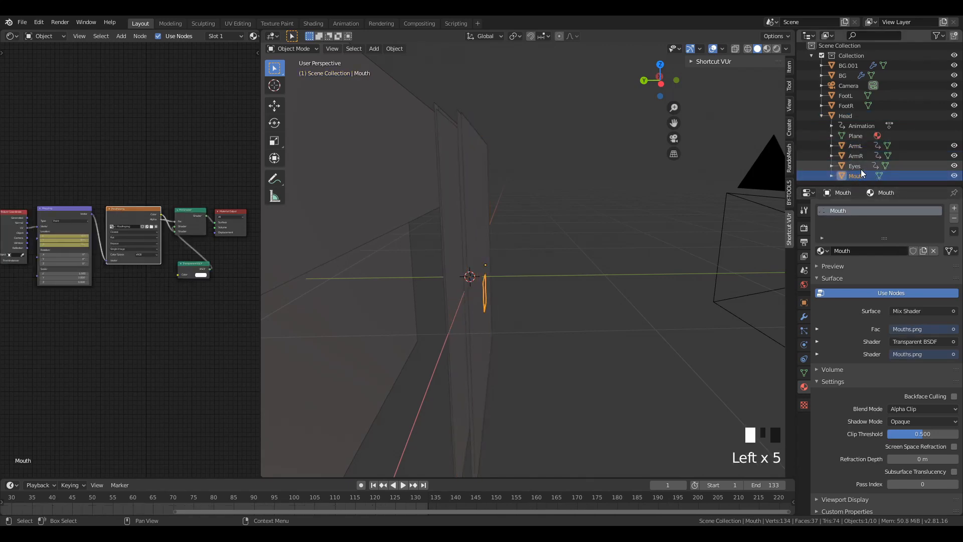
click(860, 157)
click(857, 146)
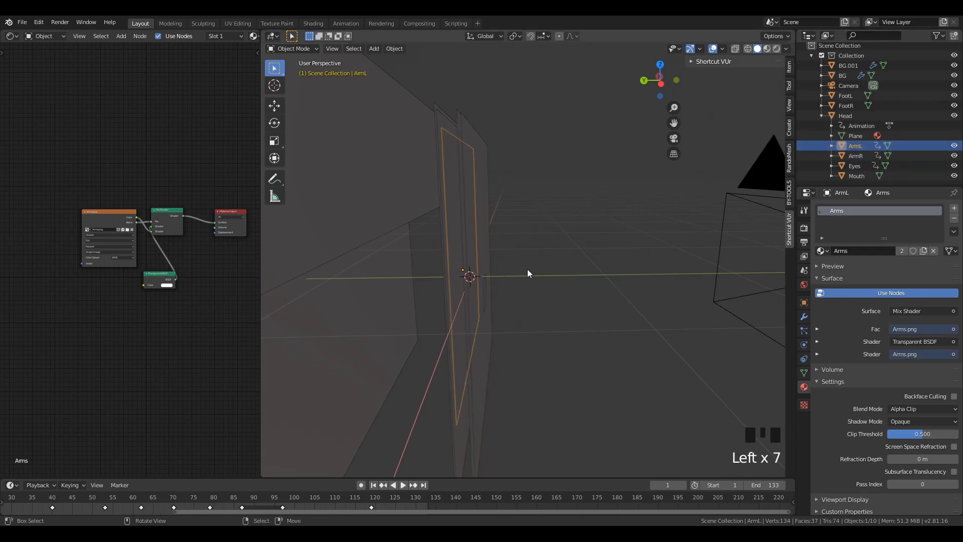
- Select the Head and try moving it along Z and freely with its child planes, cancelling both moves
key(z)
mouse_move(480, 275)
middle_down()
mouse_move(424, 299)
mouse_move(449, 296)
middle_up()
key(z)
right_click(404, 297)
click(851, 116)
key(g)
key(z)
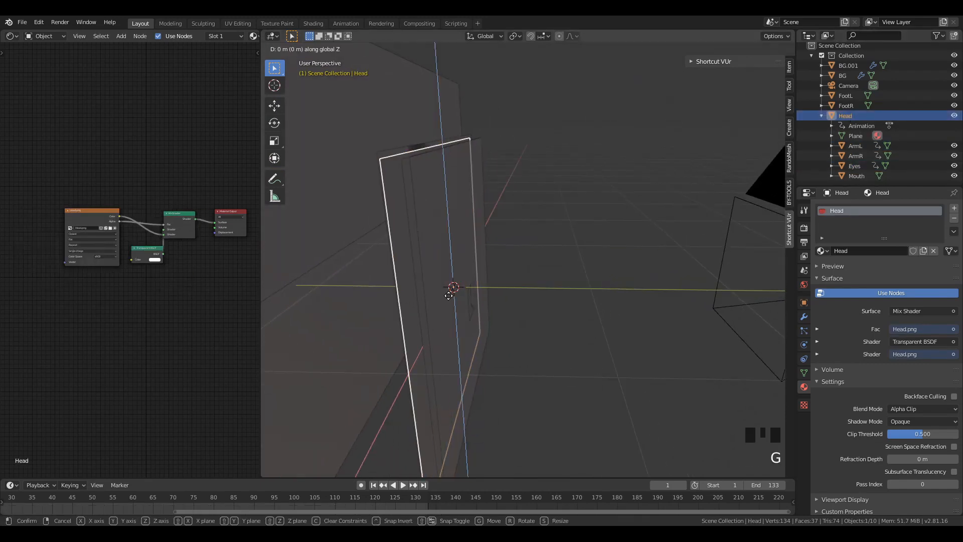
right_click(442, 283)
key(g)
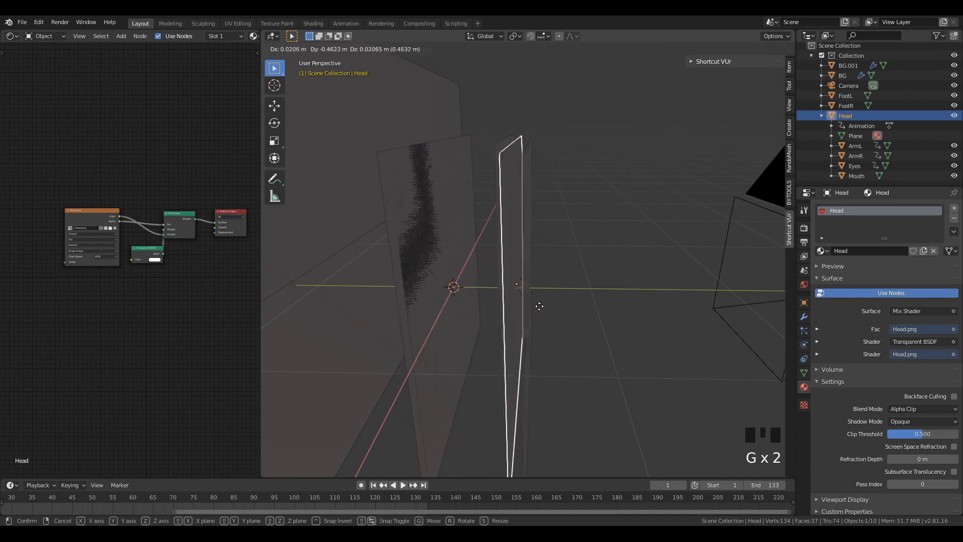
right_click(514, 303)
- Switch to Rendered shading and move the Head up along Z, lifting it well above the feet
middle_drag(514, 303, 372, 293)
key(z)
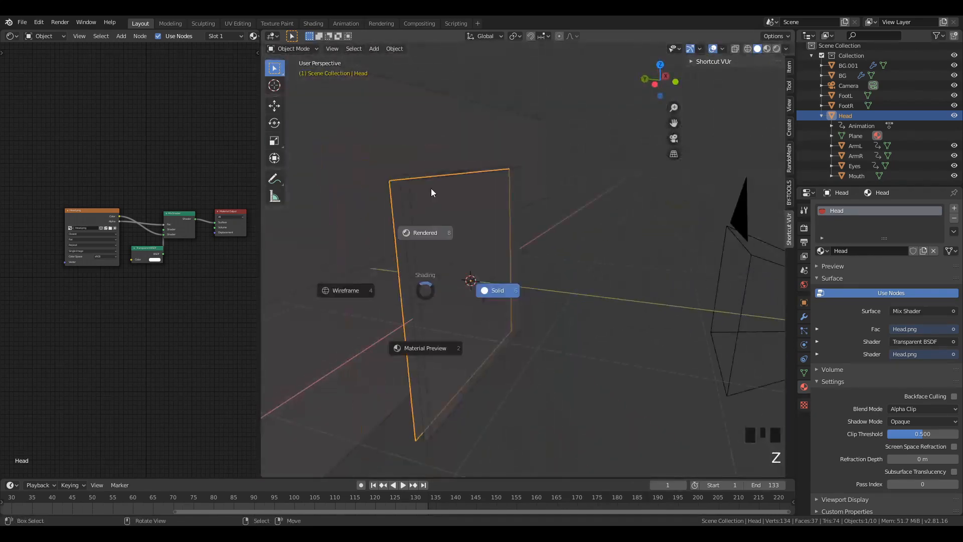
click(430, 194)
scroll(430, 196, down, 2)
key(g)
key(z)
click(492, 151)
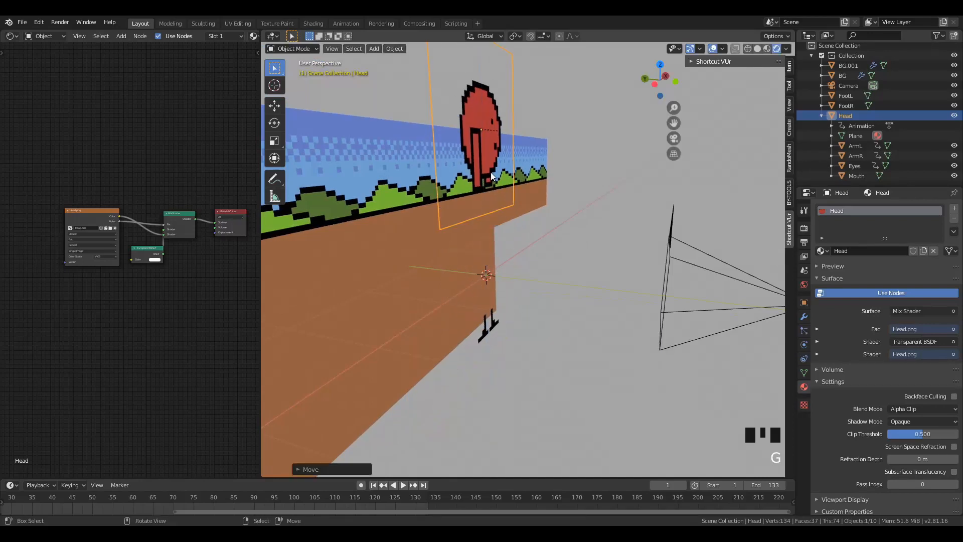
- Try a second vertical move of the raised Head from a closer view, and cancel it
middle_drag(493, 151, 523, 241)
scroll(490, 245, up, 3)
key(g)
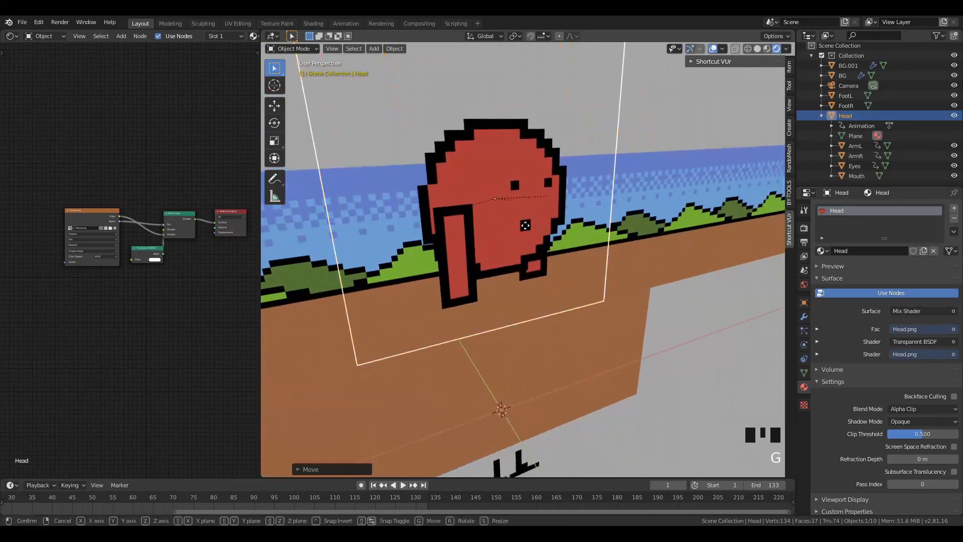
key(z)
right_click(492, 282)
- Undo the Head's upward move and return to Solid shading with the planes seen from the side
scroll(558, 287, down, 2)
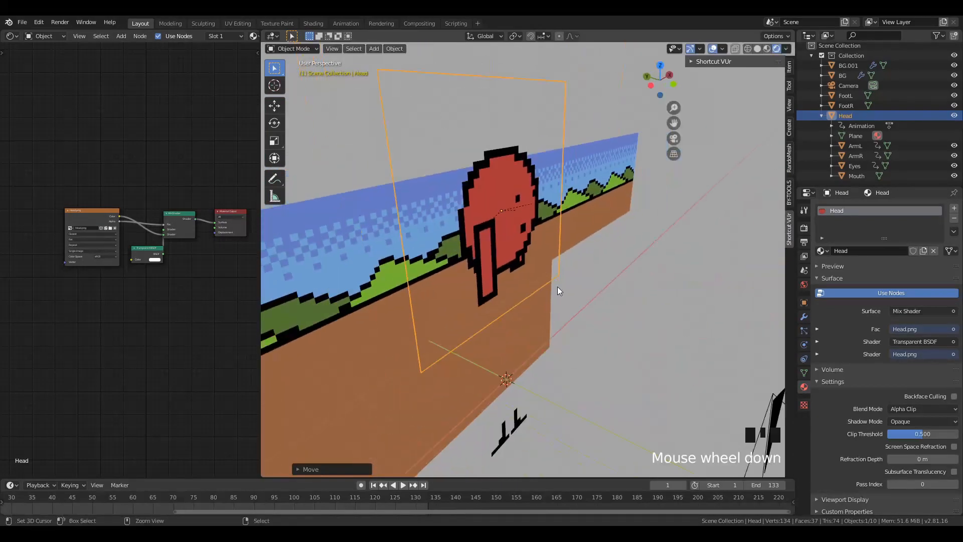
mouse_move(558, 287)
middle_down()
mouse_move(544, 354)
mouse_move(493, 321)
mouse_move(476, 344)
mouse_move(471, 314)
middle_up()
scroll(493, 320, up, 2)
scroll(493, 321, up, 2)
key(z)
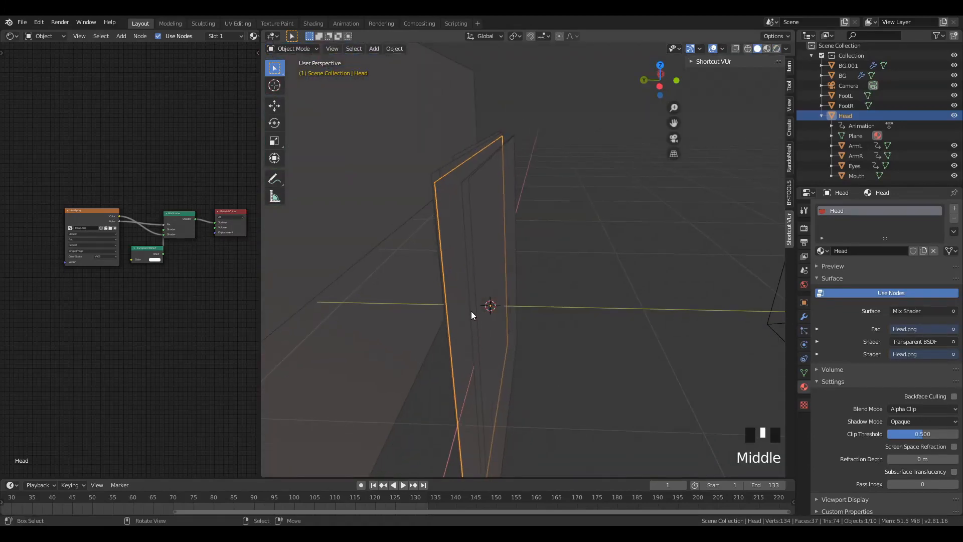
- Practise selecting ArmR and adding the Head as the active object, ending with only the Head selected
right_click(463, 315)
click(857, 156)
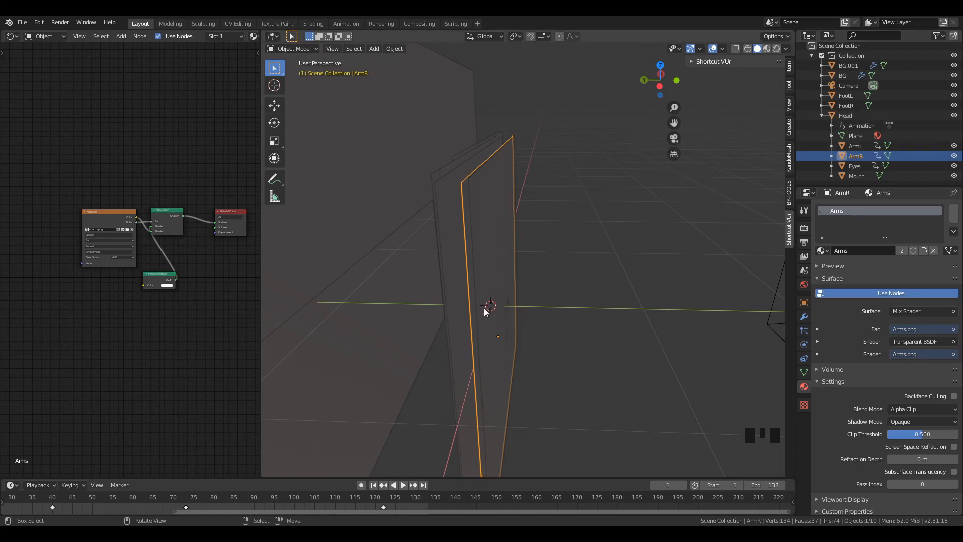
shift+right_click(456, 279)
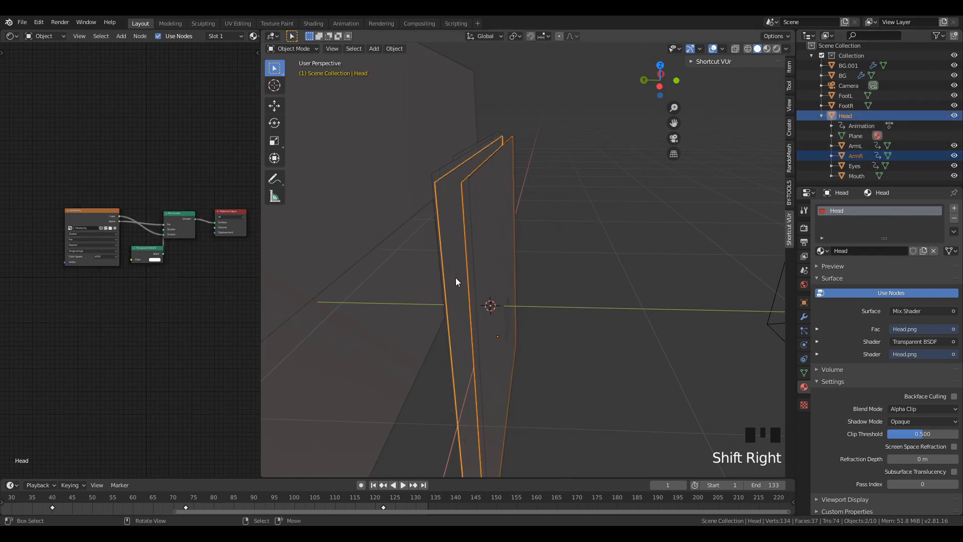
mouse_move(479, 306)
middle_down()
mouse_move(507, 316)
mouse_move(456, 325)
mouse_move(471, 349)
mouse_move(441, 336)
mouse_move(466, 311)
middle_up()
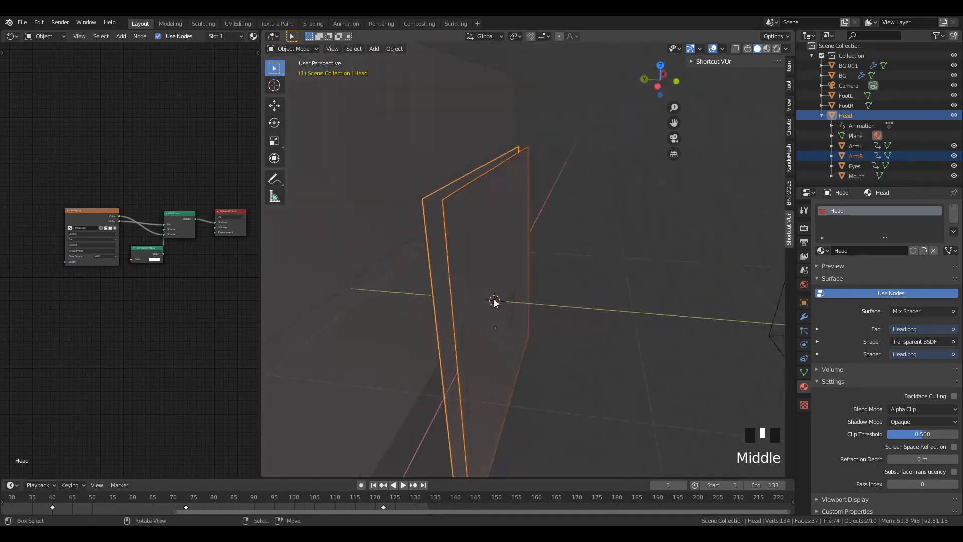
click(857, 154)
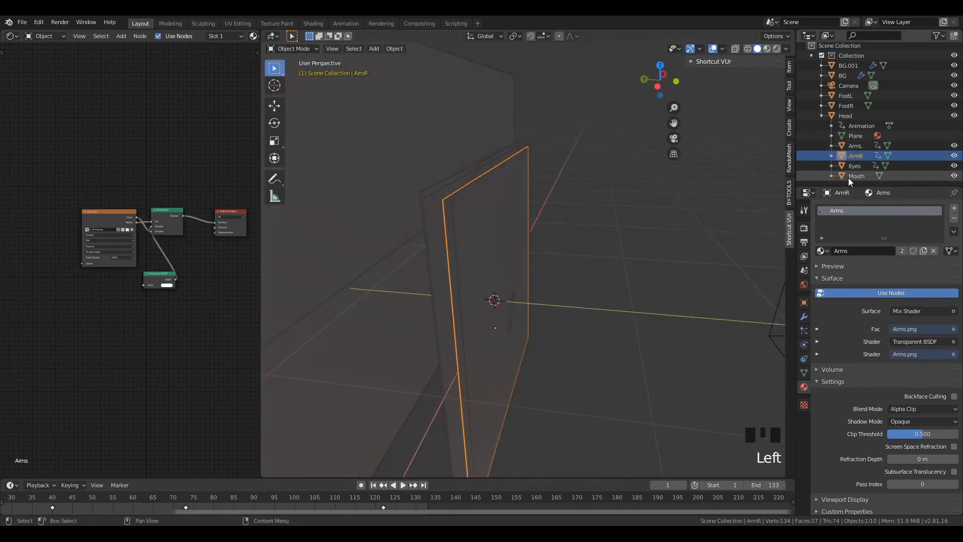
shift+click(848, 118)
click(848, 118)
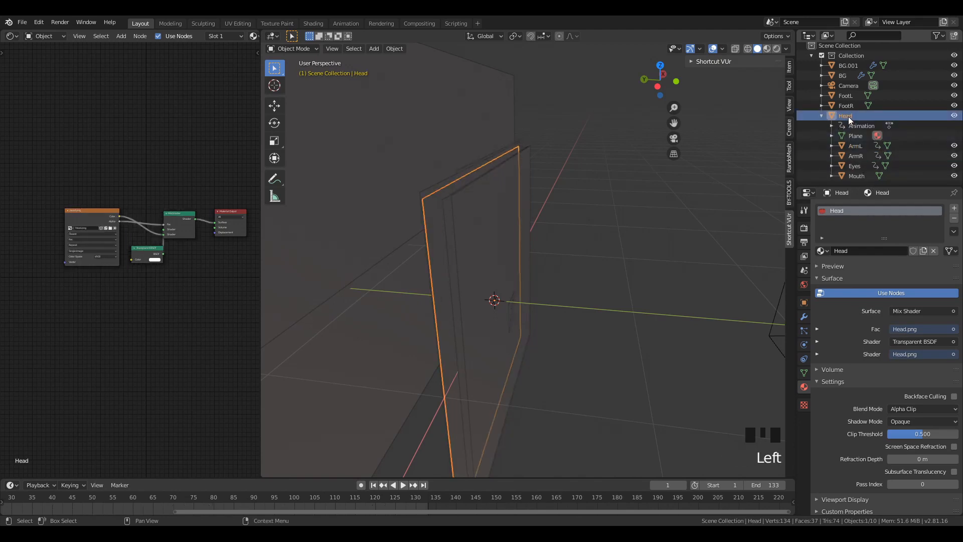
- Parent ArmR to the Head using Object (Keep Transform), with the Head as the active object
click(855, 152)
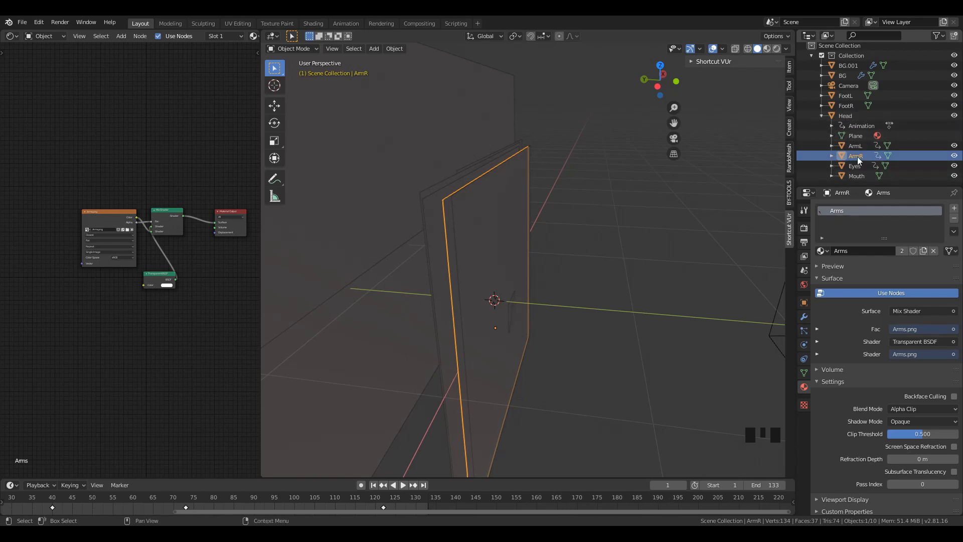
ctrl+click(851, 119)
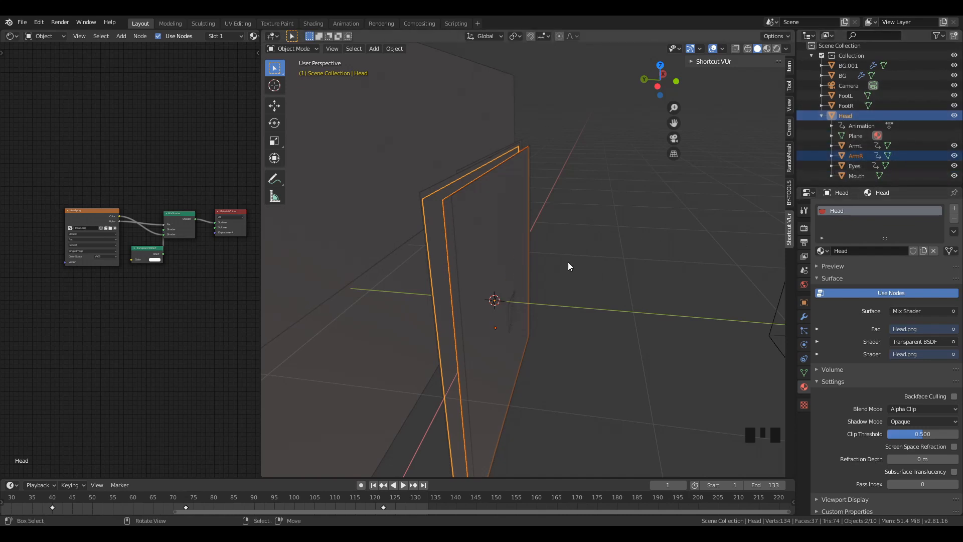
key(ctrl+p)
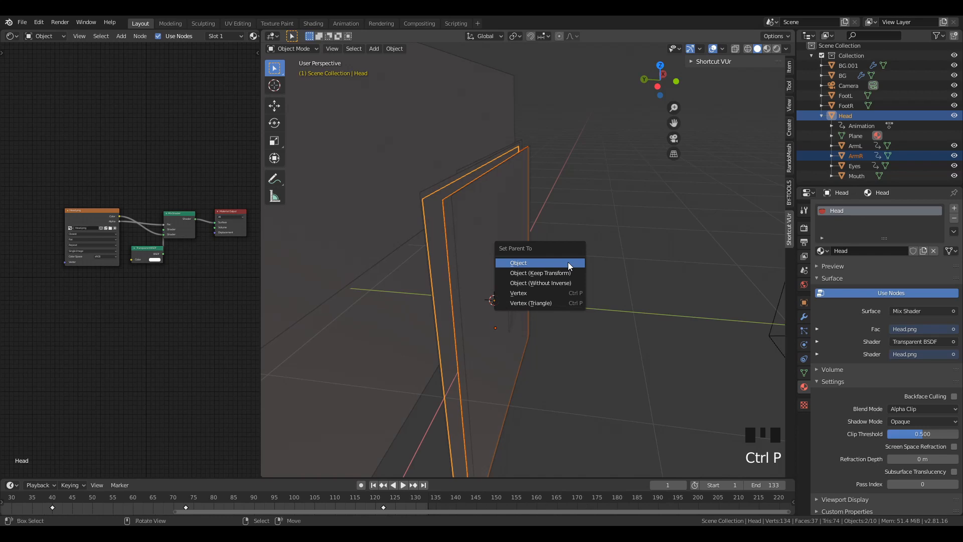
click(534, 275)
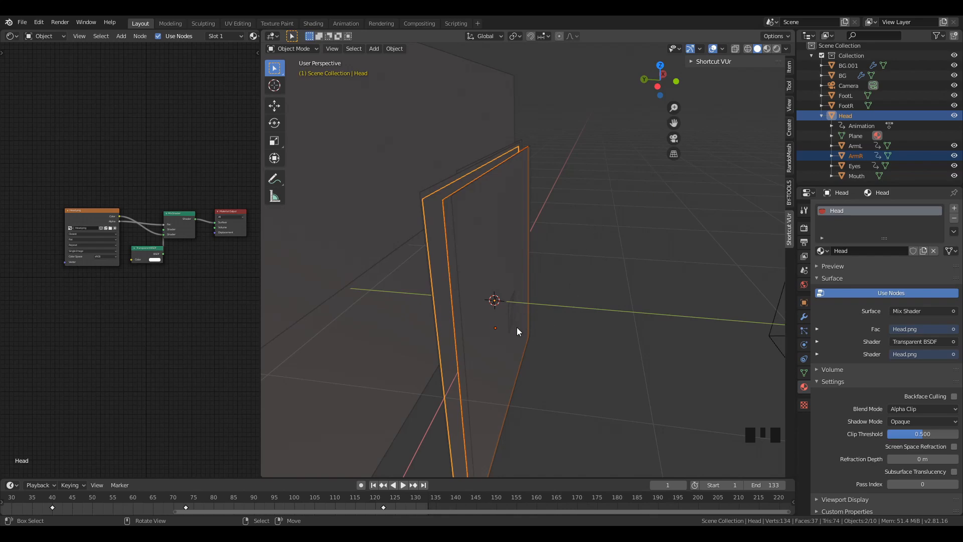
- Clear the selection and switch the viewport to Rendered shading
key(z)
key(z)
key(a)
key(a)
key(z)
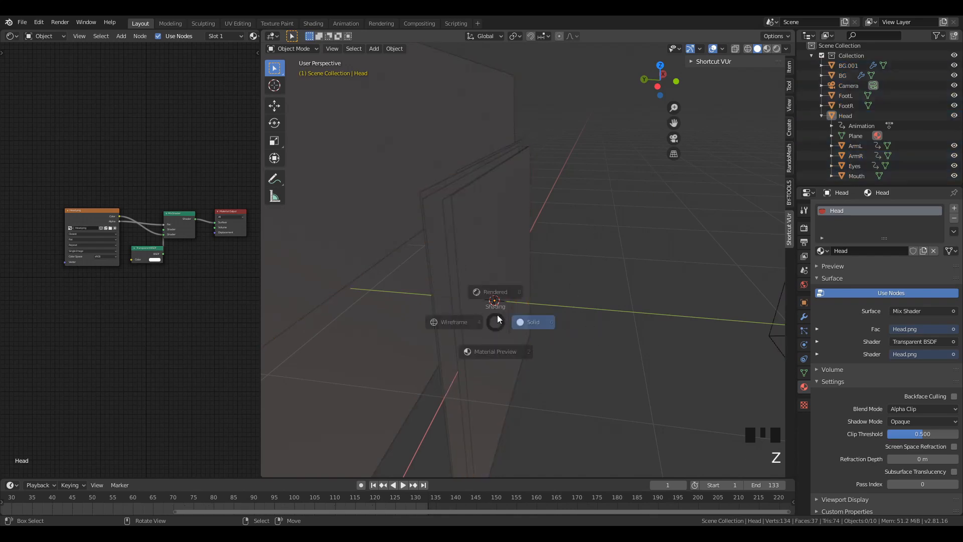
key(8)
- Select the Eyes plane and try rotating it on its own
click(474, 306)
middle_drag(475, 305, 454, 343)
scroll(564, 286, down, 3)
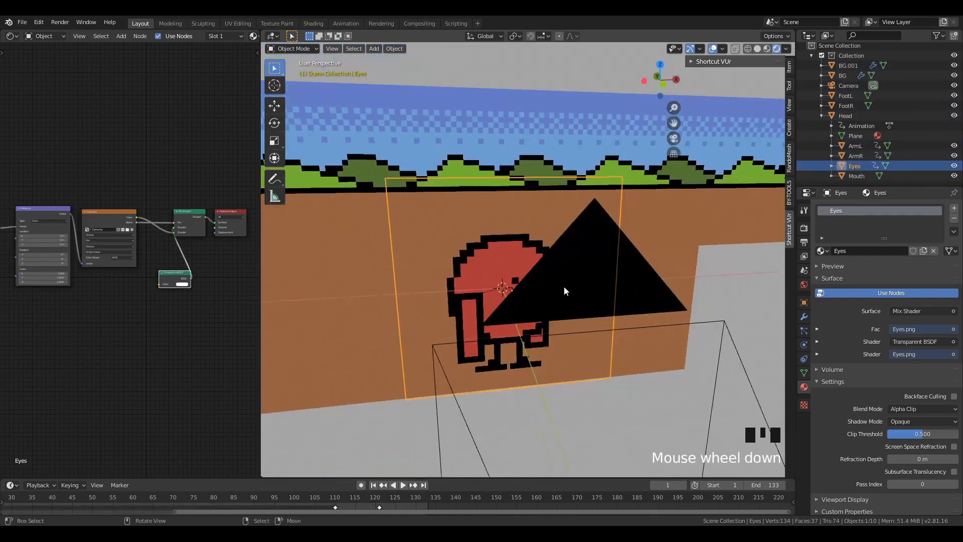
shift+middle_drag(528, 287, 662, 232)
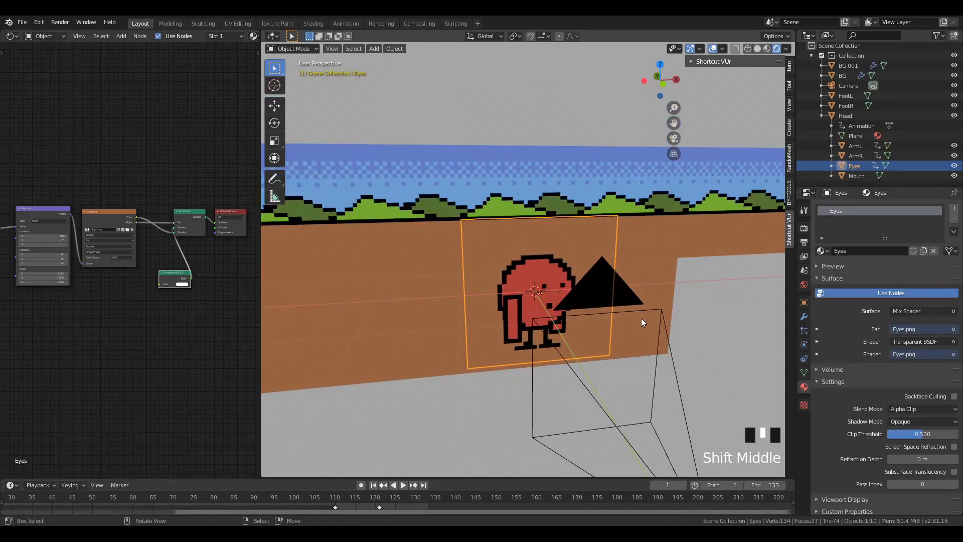
key(r)
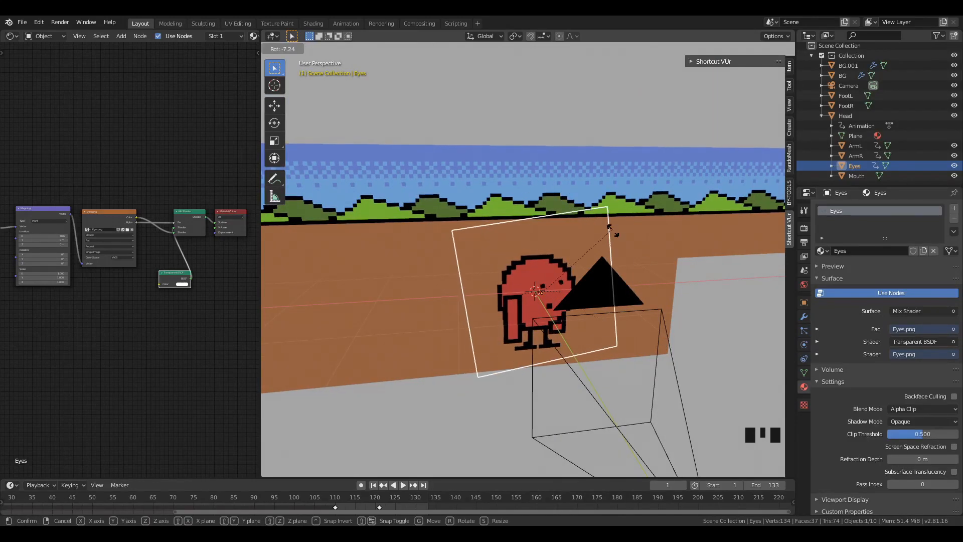
right_click(648, 233)
scroll(532, 305, up, 2)
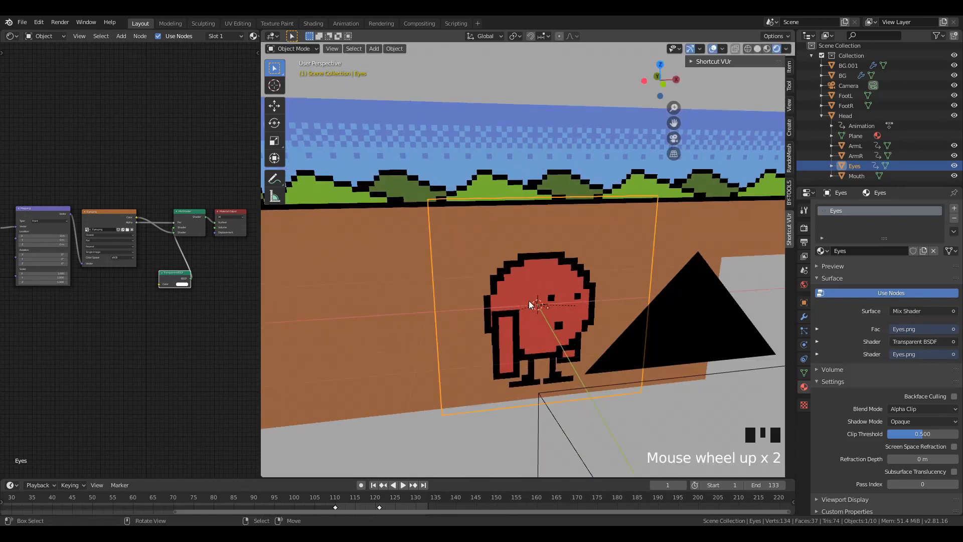
- Try rotating the Eyes plane again from a more angled view, plus moving it vertically along the Z axis
middle_drag(532, 305, 643, 280)
key(r)
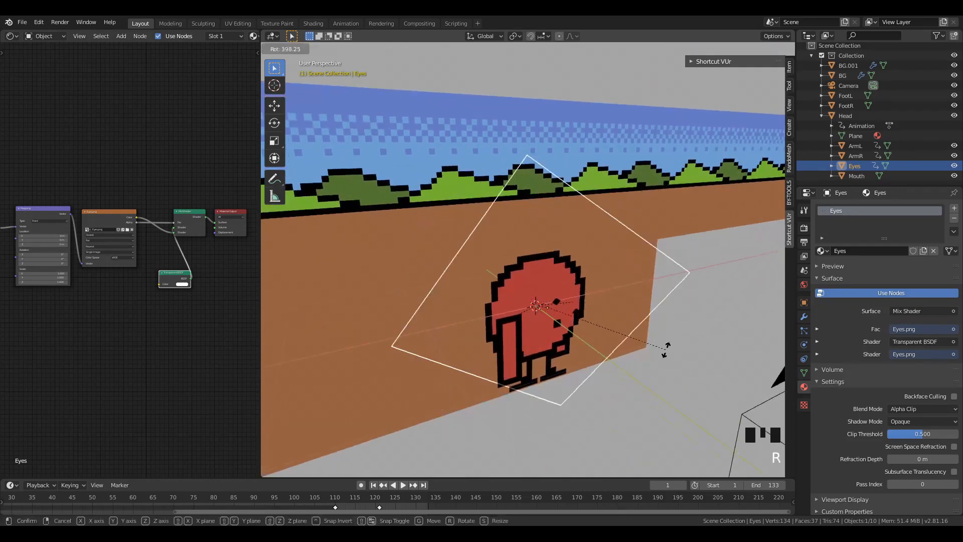
middle_drag(580, 315, 614, 317)
scroll(512, 309, up, 2)
key(g)
key(z)
right_click(577, 246)
right_click(522, 326)
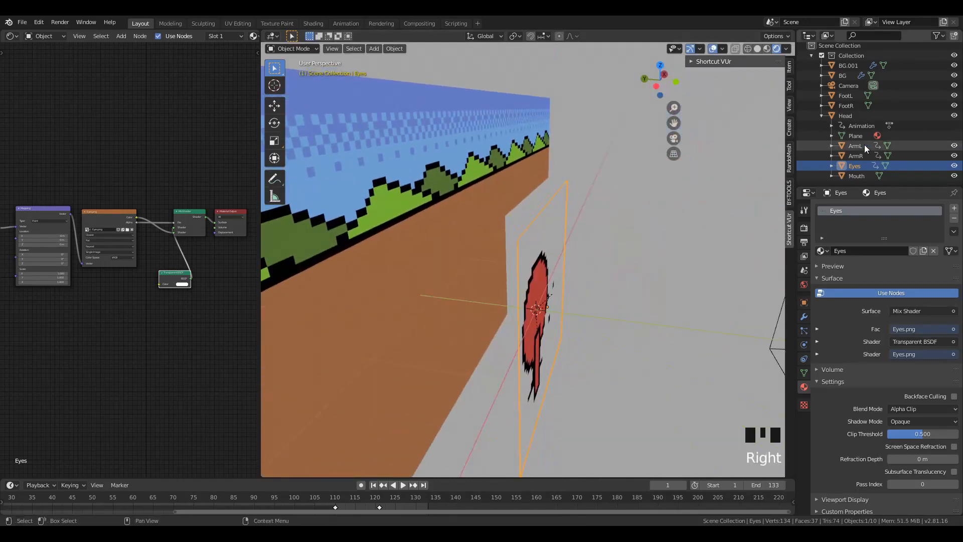
- Select the Head in the scene hierarchy and move it upward together with its parented parts
click(854, 175)
click(847, 116)
middle_drag(771, 224, 550, 316)
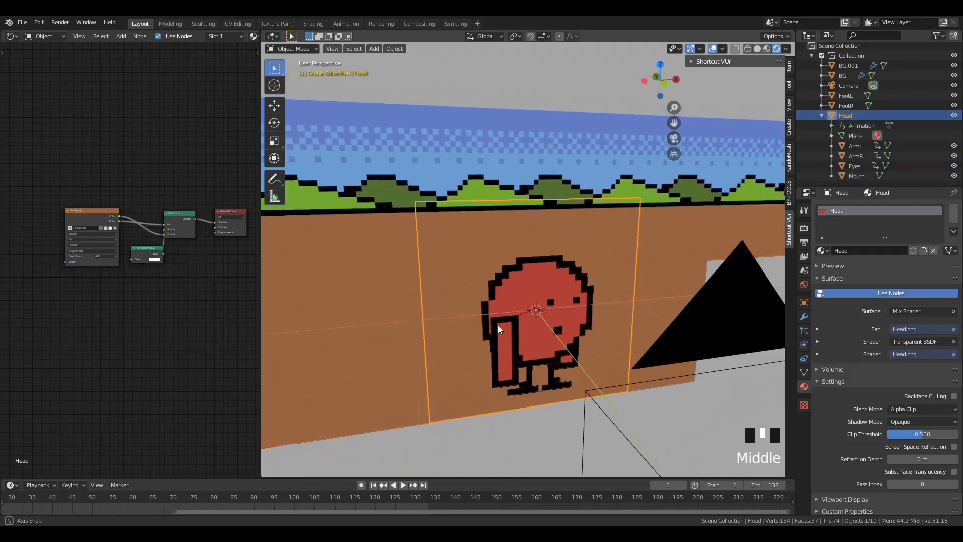
scroll(550, 317, down, 2)
key(g)
click(591, 234)
shift+middle_drag(592, 234, 590, 310)
- Try rotating and scaling the Head with its children, and undo its upward move
key(r)
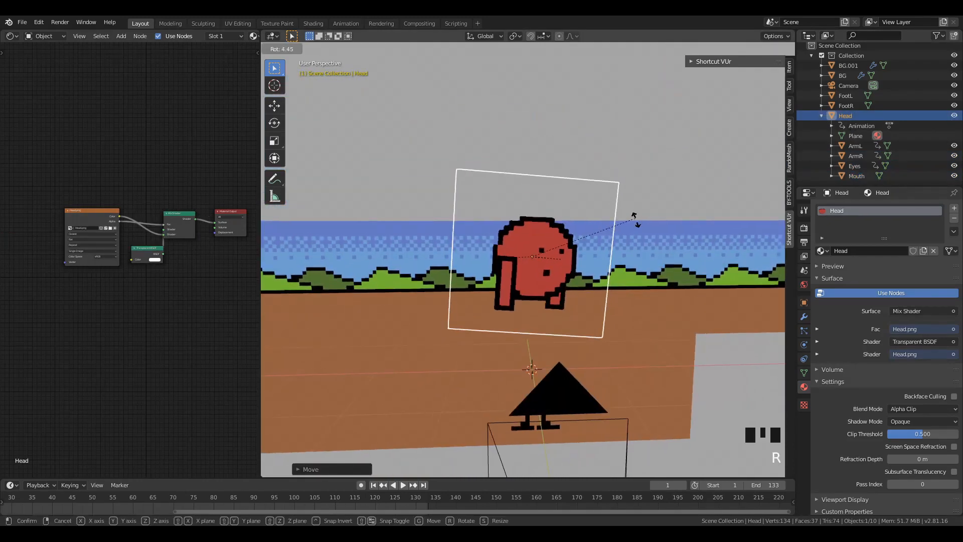
right_click(605, 389)
key(s)
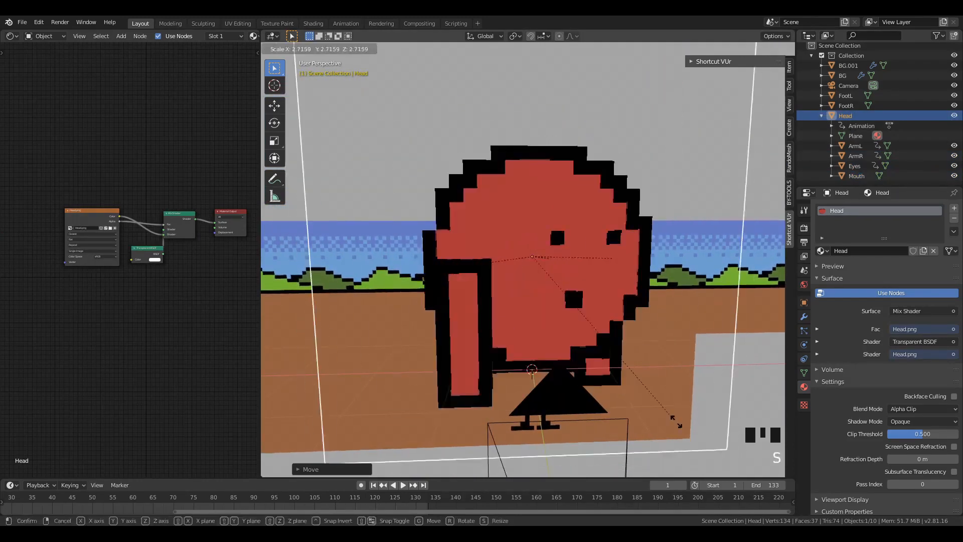
right_click(594, 321)
mouse_move(545, 291)
middle_down()
mouse_move(596, 305)
mouse_move(542, 300)
mouse_move(575, 295)
mouse_move(517, 315)
mouse_move(601, 317)
mouse_move(505, 315)
mouse_move(433, 332)
mouse_move(570, 325)
mouse_move(503, 291)
mouse_move(524, 302)
mouse_move(525, 330)
mouse_move(538, 275)
middle_up()
key(ctrl+z)
- Play the animation through the camera view with nothing selected, and return it to frame 1
scroll(516, 315, up, 2)
scroll(552, 305, down, 2)
scroll(538, 309, up, 3)
scroll(570, 325, down, 2)
right_click(524, 290)
key(KP_0)
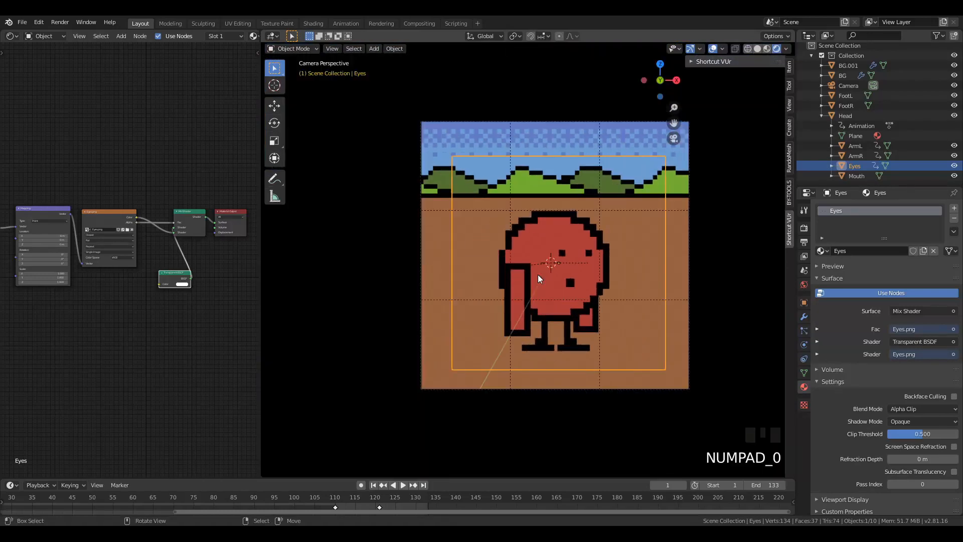
click(402, 485)
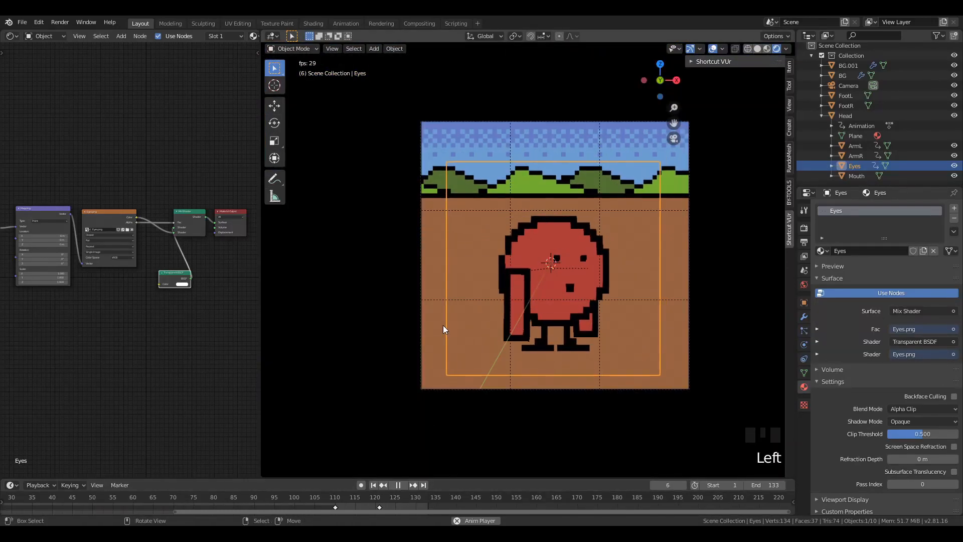
key(a)
key(a)
key(a)
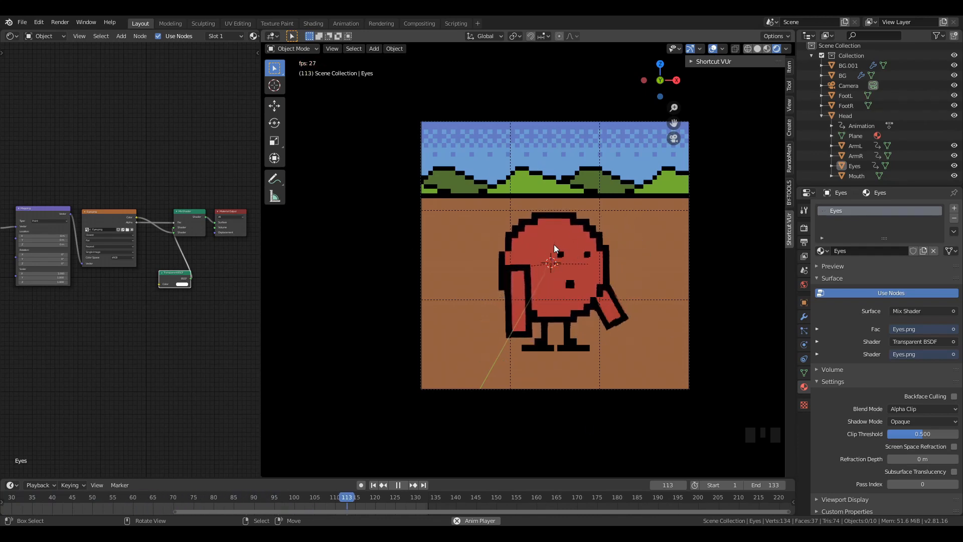
key(space)
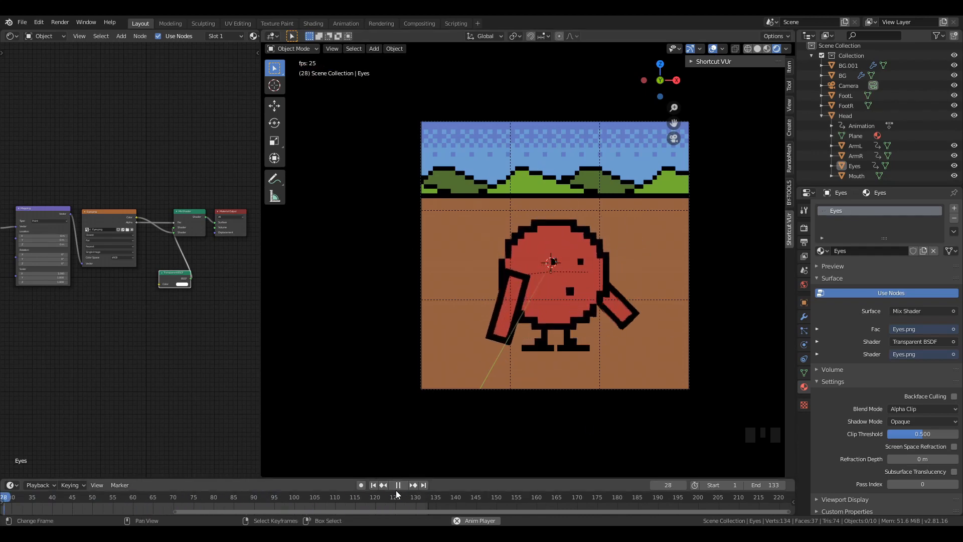
key(Left)
key(Left)
key(Left)
key(Left)
- Switch the planes back to Rendered shading in an angled perspective view
scroll(524, 311, down, 1)
scroll(519, 324, up, 2)
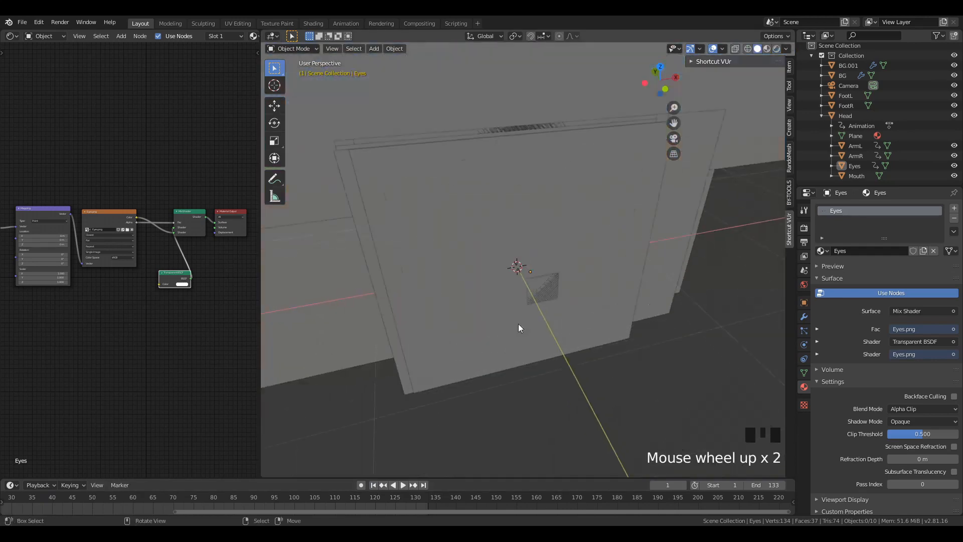
key(z)
middle_drag(524, 266, 536, 287)
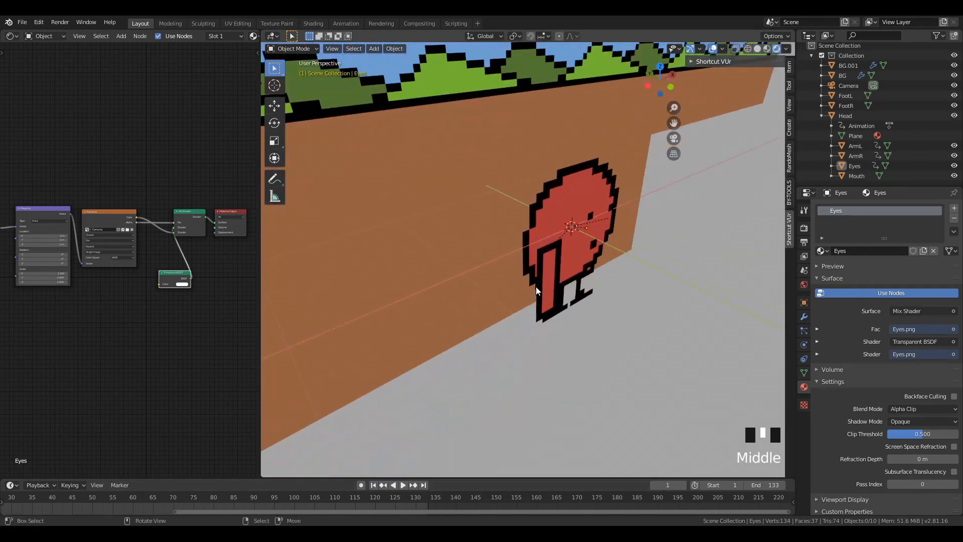
scroll(859, 159, down, 4)
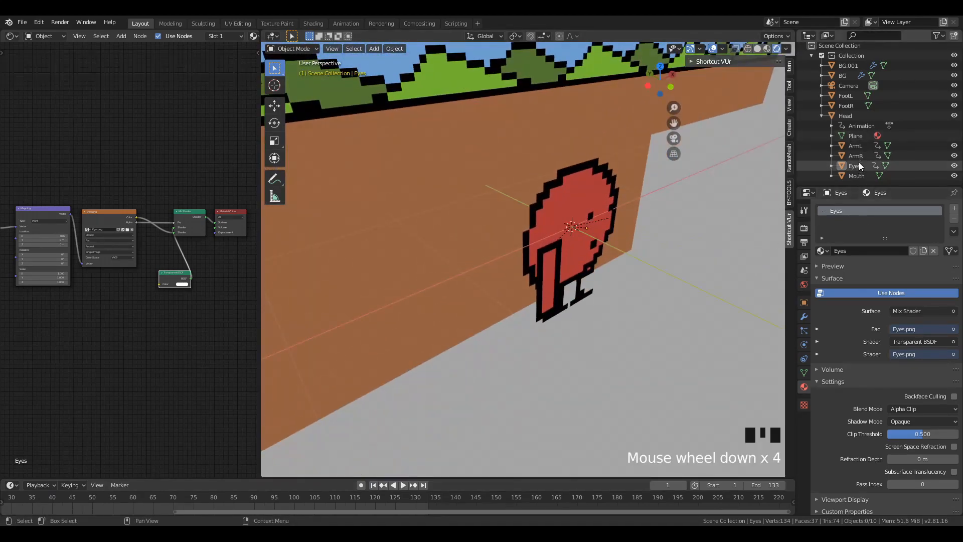
- Parent FootL and FootR to the Head using Object (Keep Transform), with the Head as the active object
click(852, 98)
shift+click(851, 104)
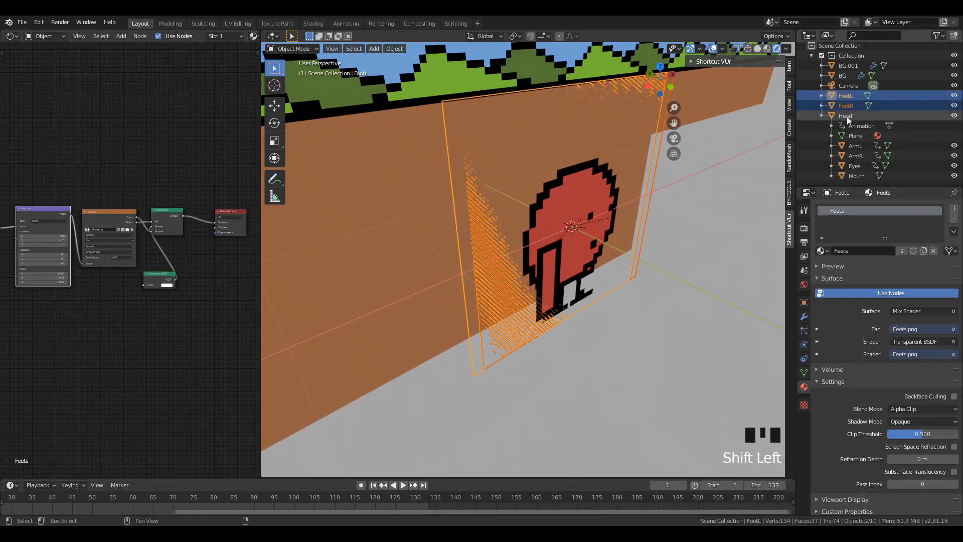
shift+right_click(850, 117)
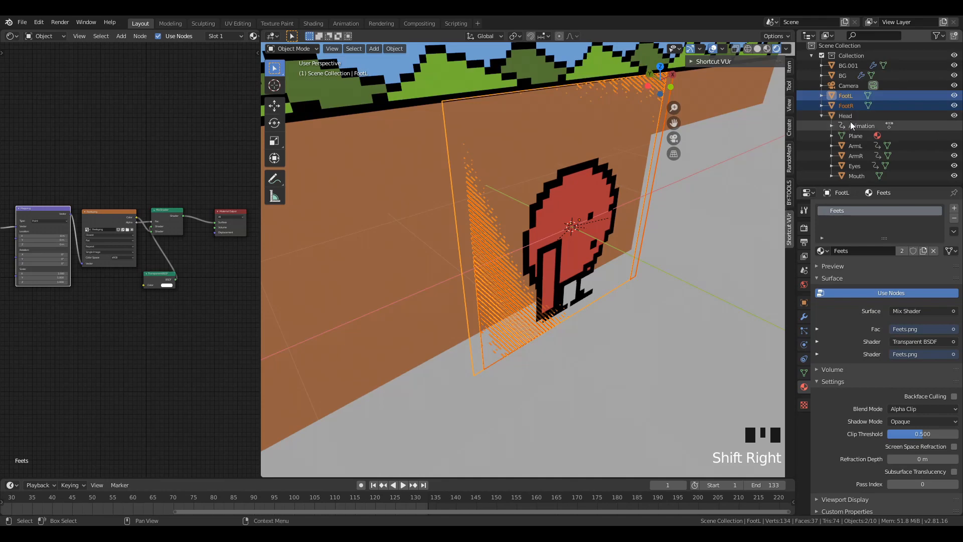
ctrl+click(849, 116)
middle_drag(552, 256, 574, 260)
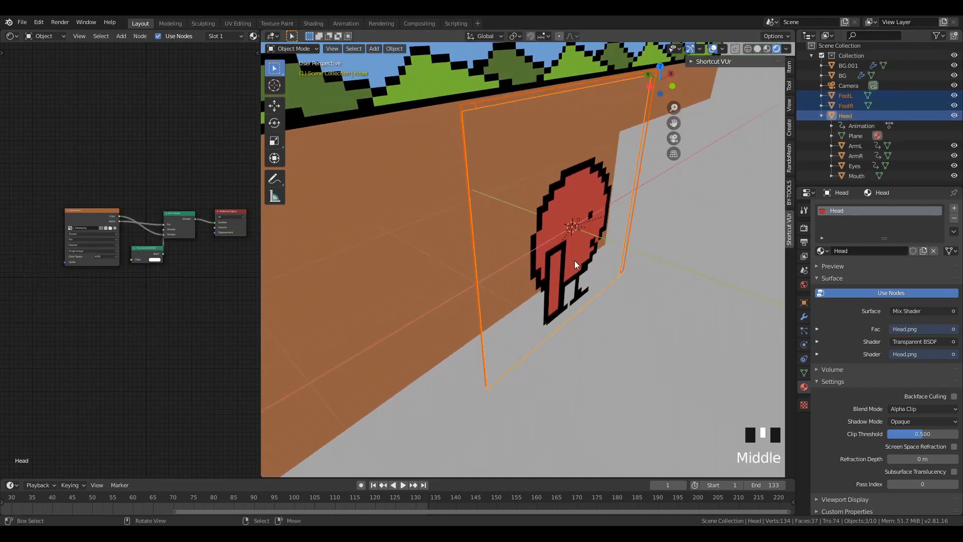
key(ctrl+p)
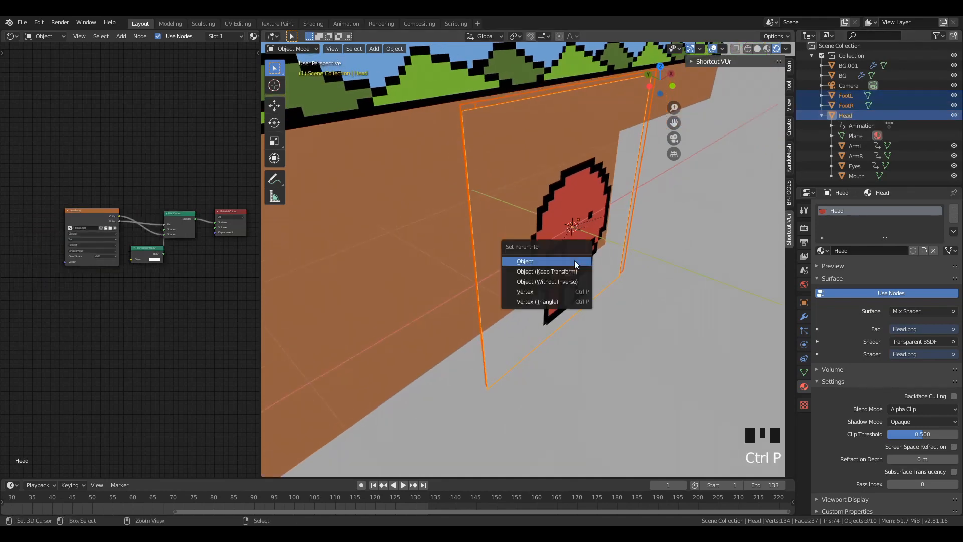
click(549, 273)
- Play the animation through the camera to check the parented feet, and return to frame 1
key(KP_0)
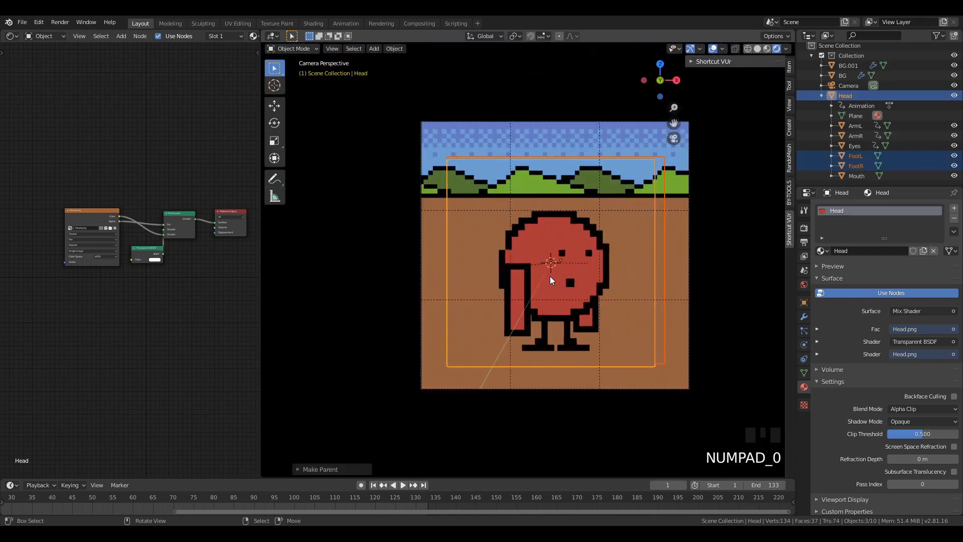
click(403, 484)
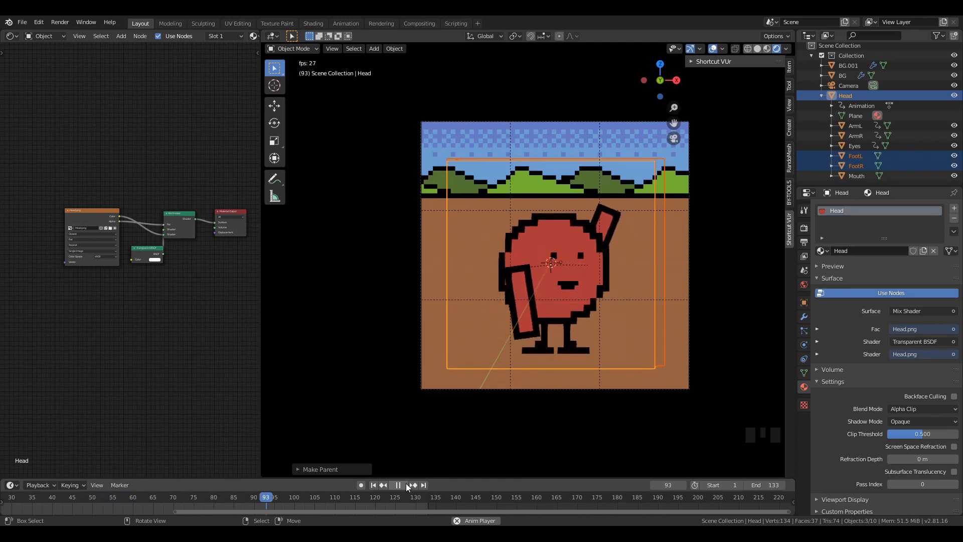
click(405, 483)
click(373, 485)
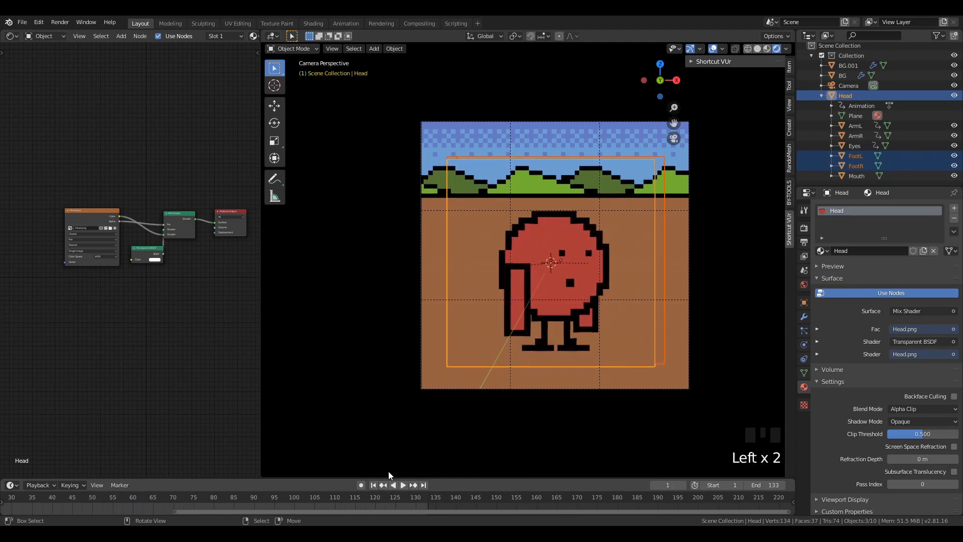
- Undo the parenting of both feet to the Head and clear the selection
middle_drag(389, 475, 538, 290)
scroll(526, 290, down, 2)
key(ctrl+z)
key(ctrl+z)
key(ctrl+z)
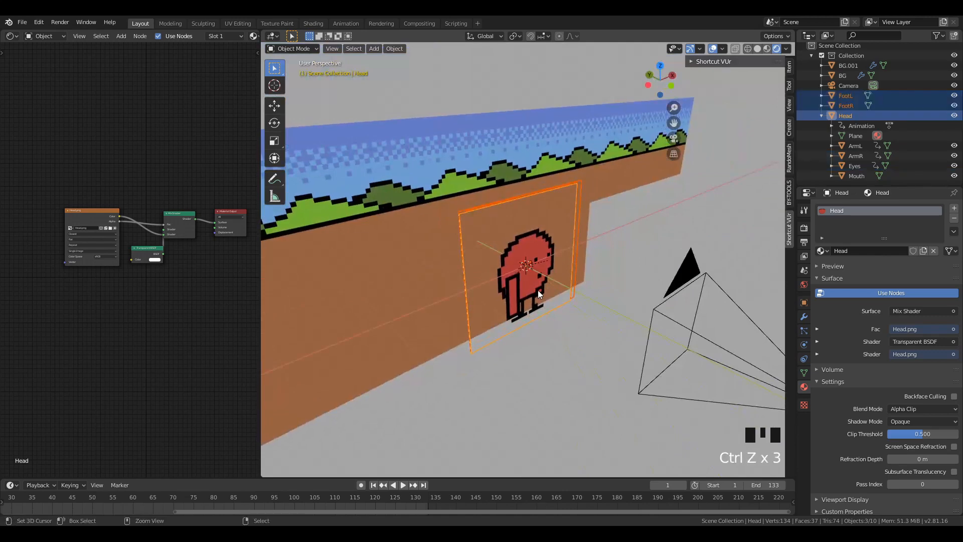
key(ctrl+z)
scroll(538, 290, up, 2)
key(a)
key(a)
key(a)
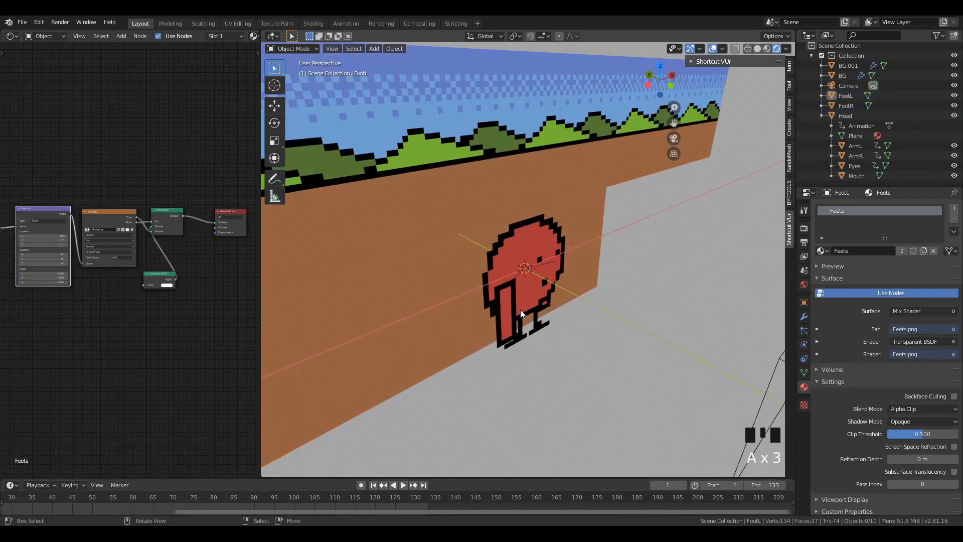
- Examine the layered character planes against the background from several angles and distances
middle_drag(521, 314, 580, 278)
scroll(549, 318, down, 3)
key(KP_0)
key(KP_0)
key(z)
key(z)
scroll(625, 345, up, 2)
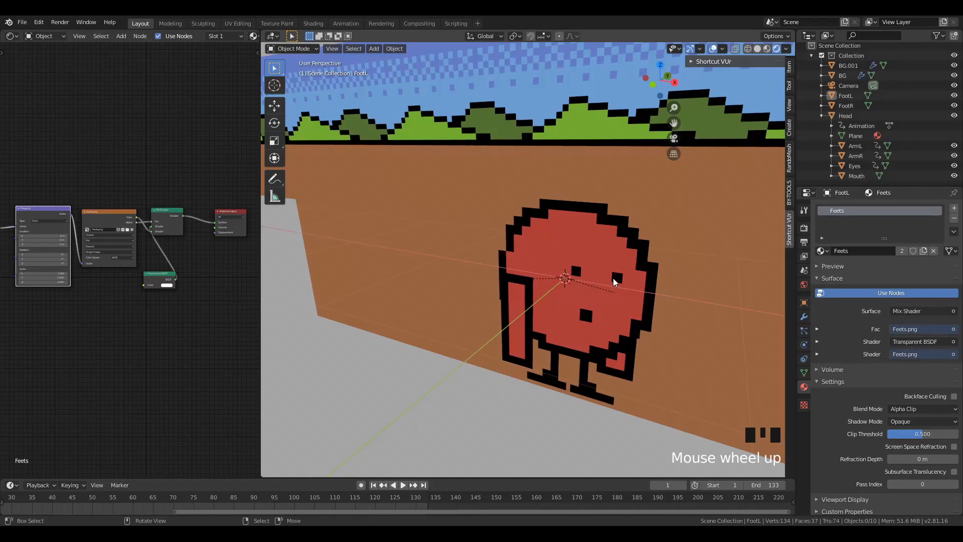
middle_drag(503, 333, 557, 313)
shift+middle_drag(557, 313, 573, 304)
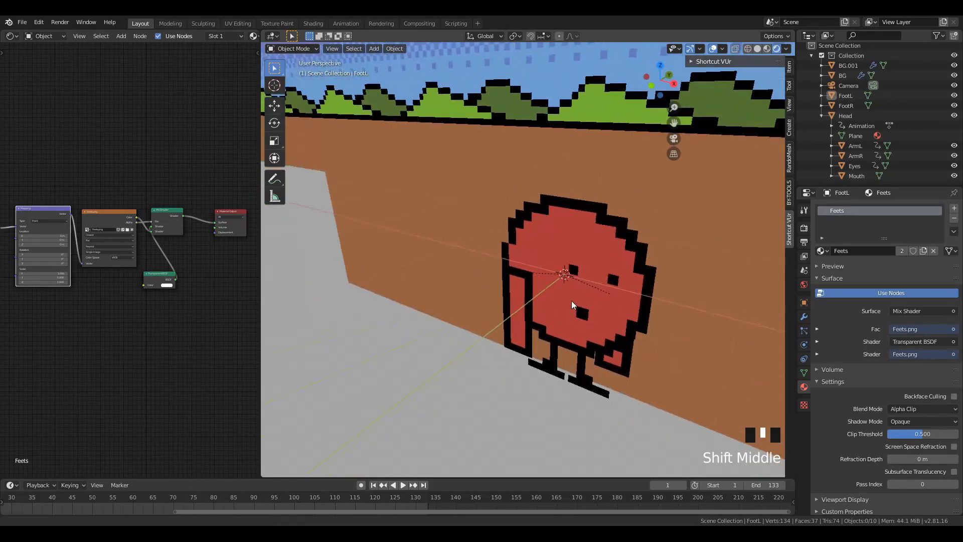
scroll(509, 329, up, 1)
middle_drag(510, 330, 465, 306)
scroll(541, 276, down, 2)
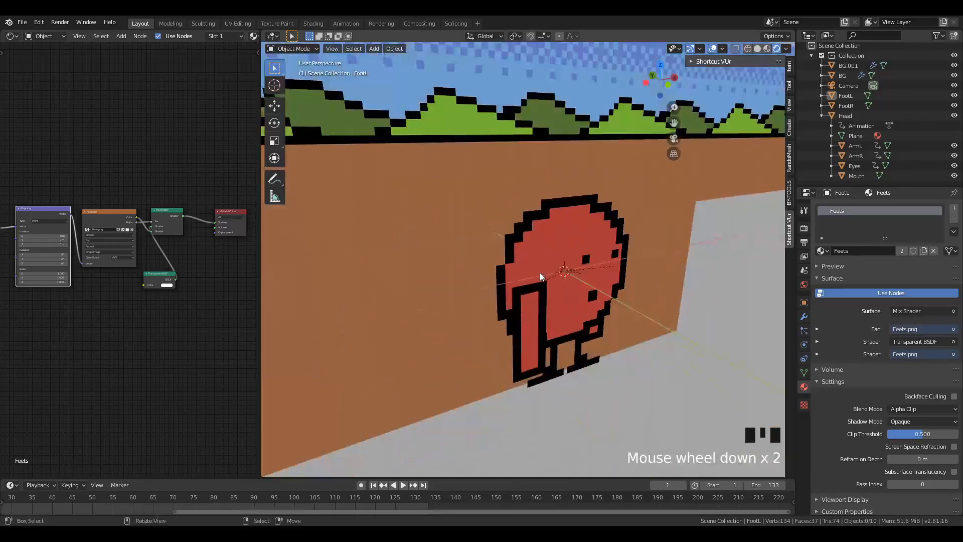
middle_drag(541, 276, 577, 278)
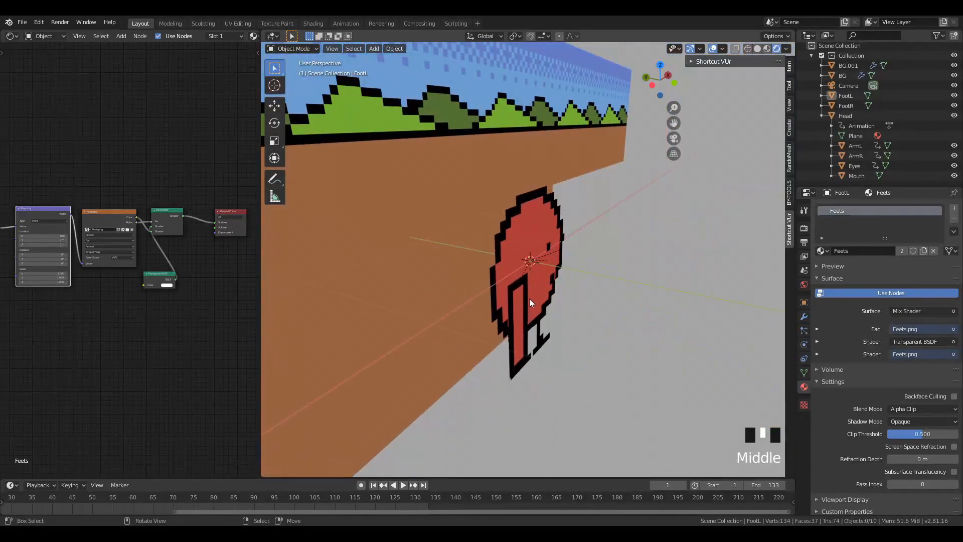
middle_drag(528, 299, 496, 271)
scroll(523, 267, down, 2)
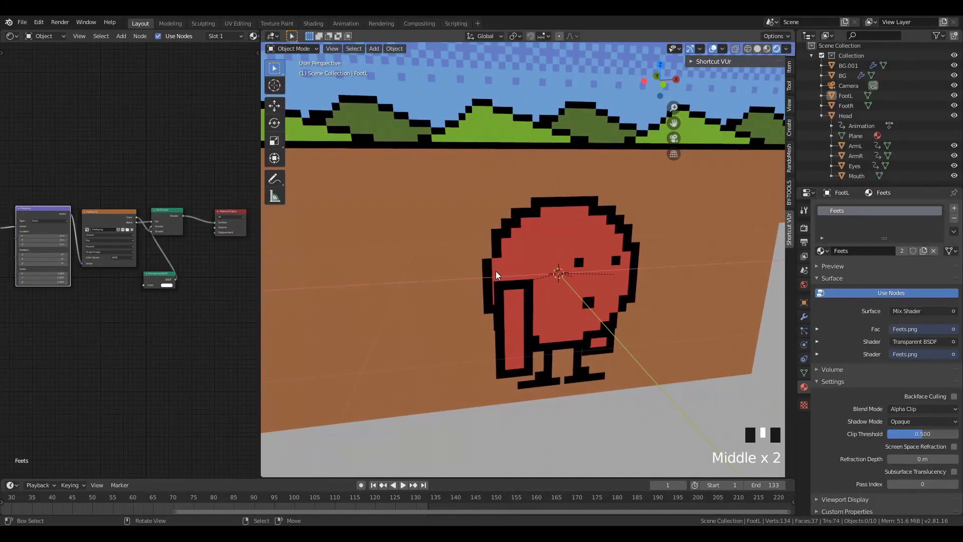
scroll(495, 271, down, 3)
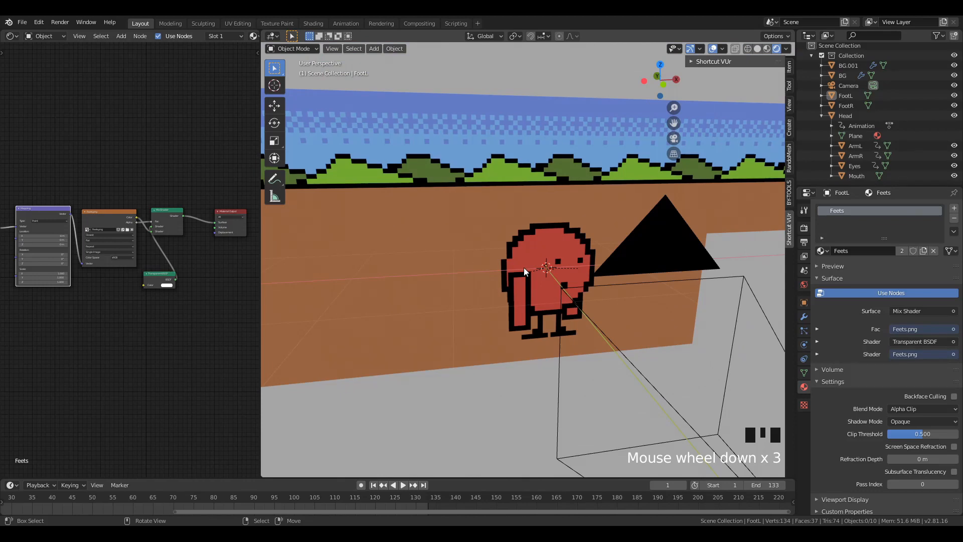
scroll(522, 271, up, 1)
middle_drag(519, 273, 560, 323)
scroll(546, 285, up, 2)
- Select ArmR and try moving it along the Y axis from a side view
key(KP_0)
scroll(503, 285, up, 2)
middle_drag(503, 285, 553, 286)
scroll(511, 286, up, 2)
right_click(517, 282)
click(522, 274)
key(g)
key(y)
right_click(510, 277)
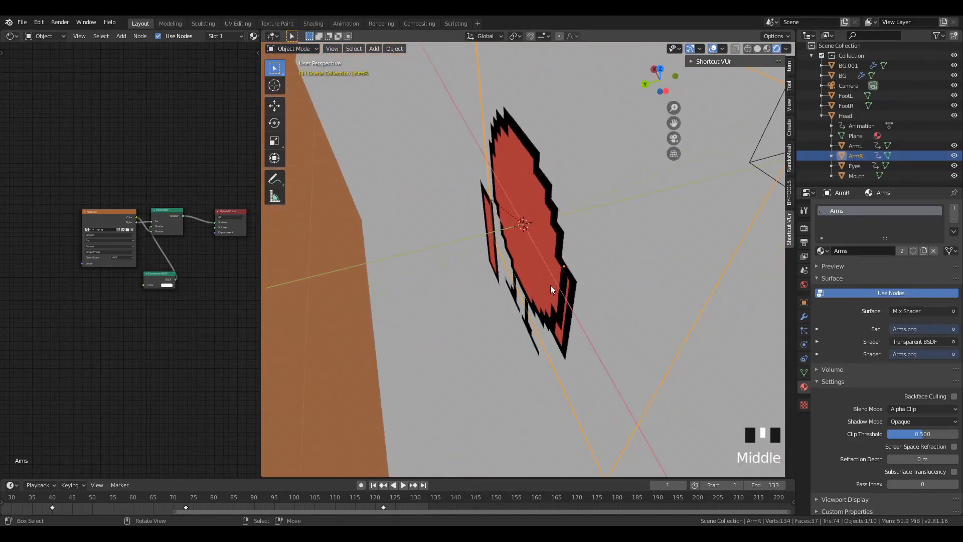
- Add ArmL to the selection, examine both arms' depth edge-on, and return to the camera view with nothing selected
shift+right_click(482, 221)
middle_drag(482, 222, 481, 221)
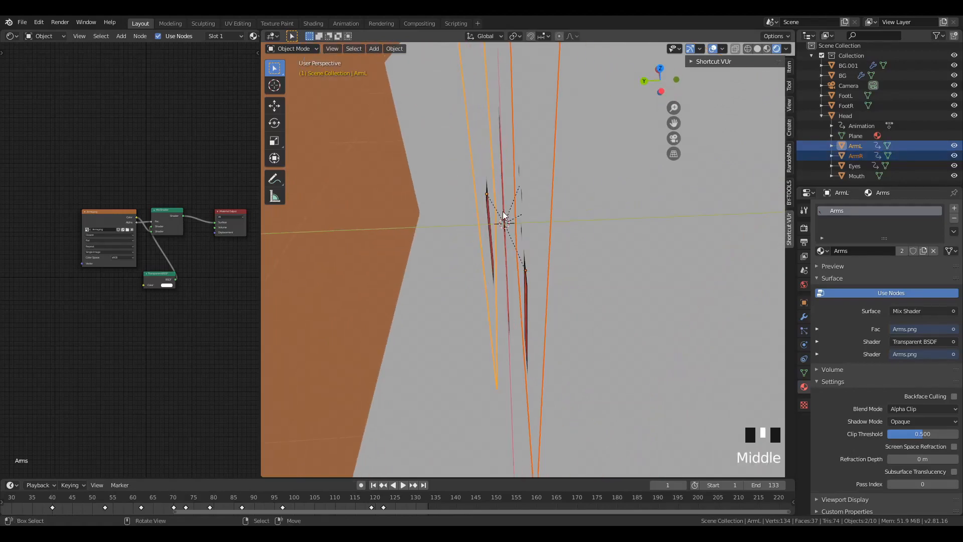
key(KP_0)
key(a)
key(a)
key(a)
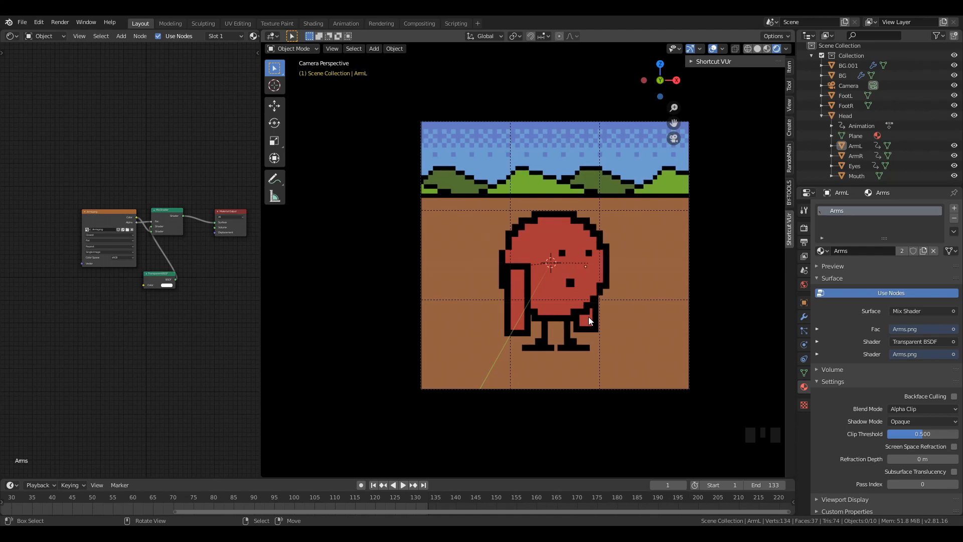
- Select the Eyes plane and examine the layered character from an angled perspective in rendered shading
mouse_move(520, 273)
middle_down()
mouse_move(558, 297)
mouse_move(526, 295)
mouse_move(566, 312)
mouse_move(529, 302)
middle_up()
key(z)
scroll(567, 291, up, 2)
key(z)
scroll(516, 304, down, 2)
right_click(513, 308)
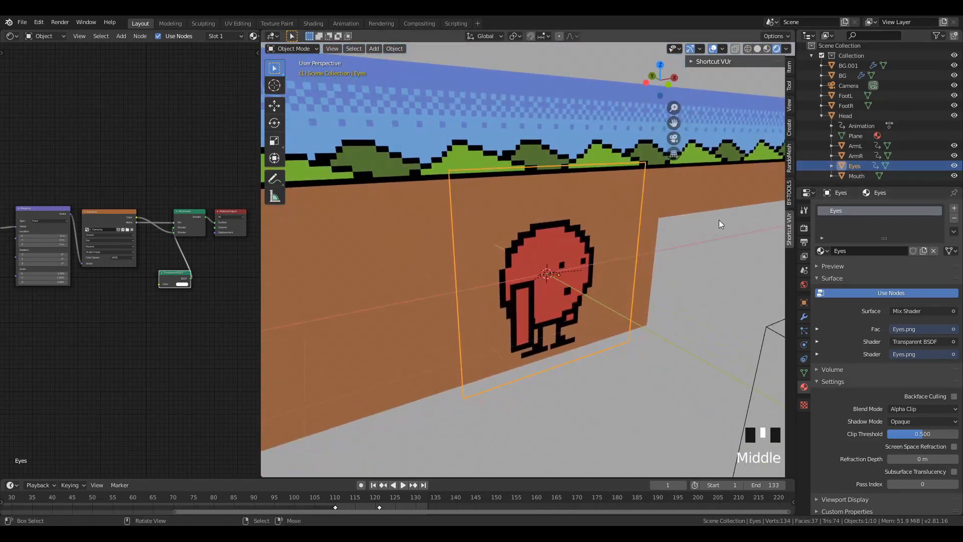
scroll(518, 320, up, 2)
scroll(557, 320, down, 1)
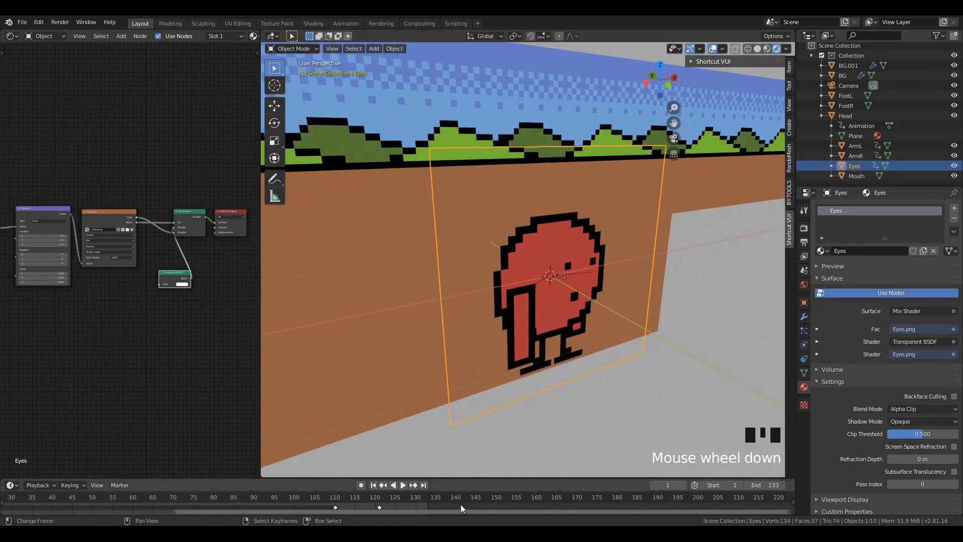
- Return to the camera view and clear the selection
key(KP_0)
scroll(536, 266, up, 1)
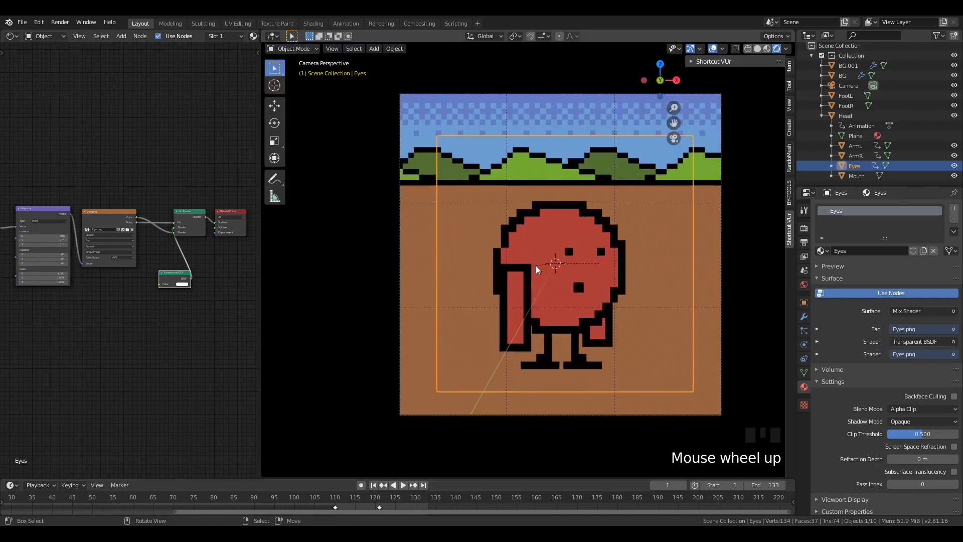
key(a)
key(a)
key(a)
shift+middle_drag(536, 266, 524, 269)
scroll(522, 264, down, 2)
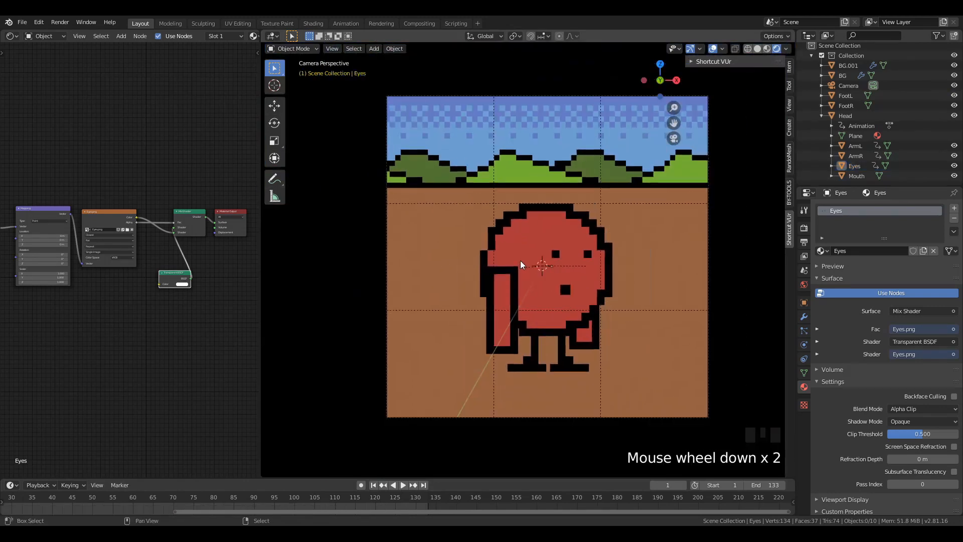
scroll(520, 261, up, 1)
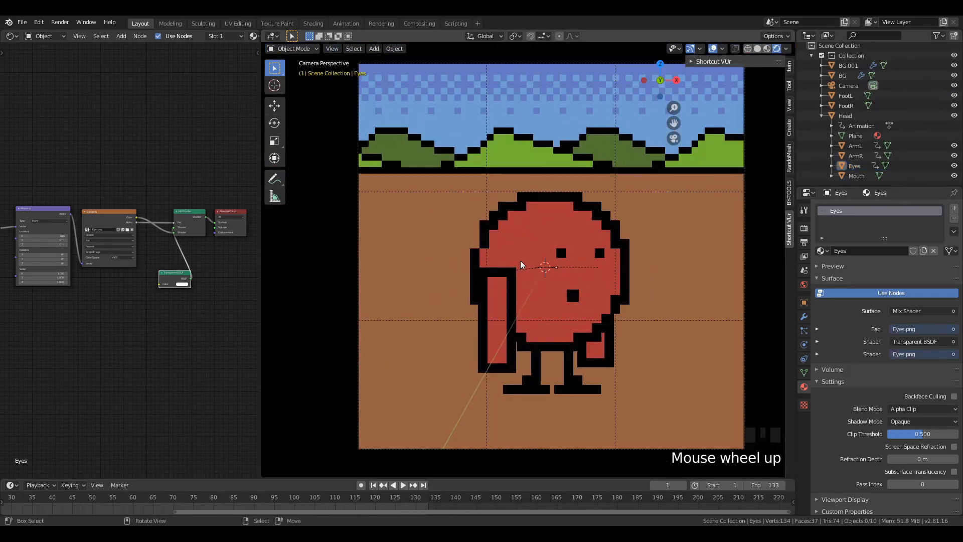
scroll(522, 260, down, 1)
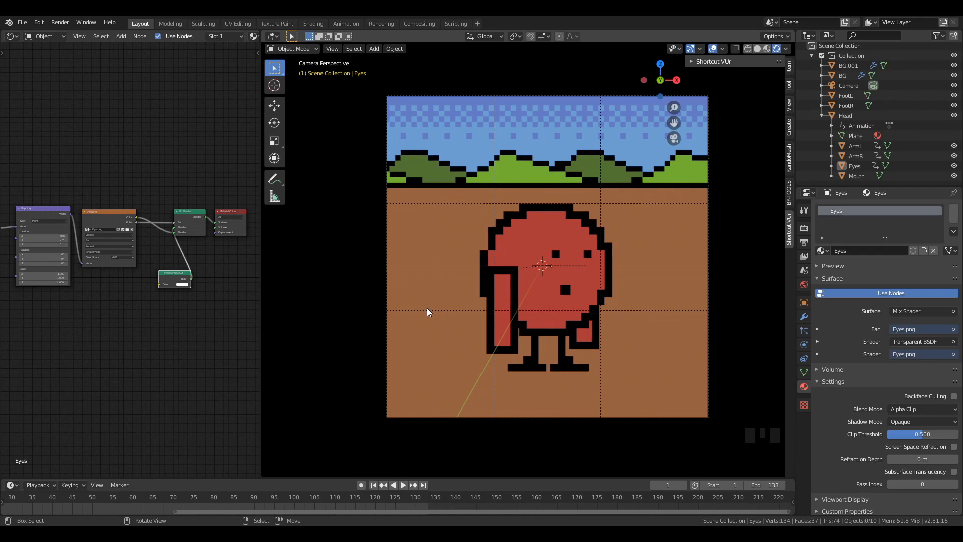
- Play the character animation through the camera, stop it and return to the first frame
click(403, 485)
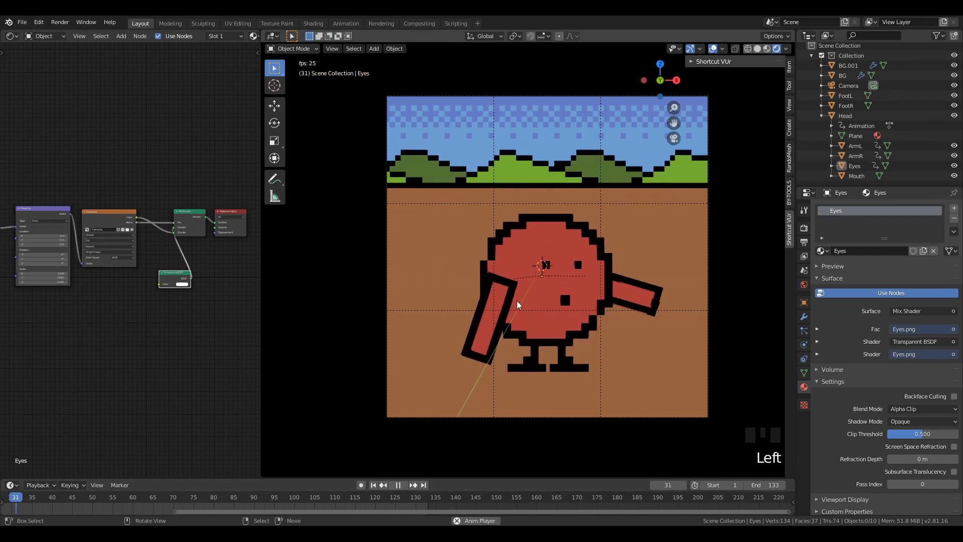
click(480, 346)
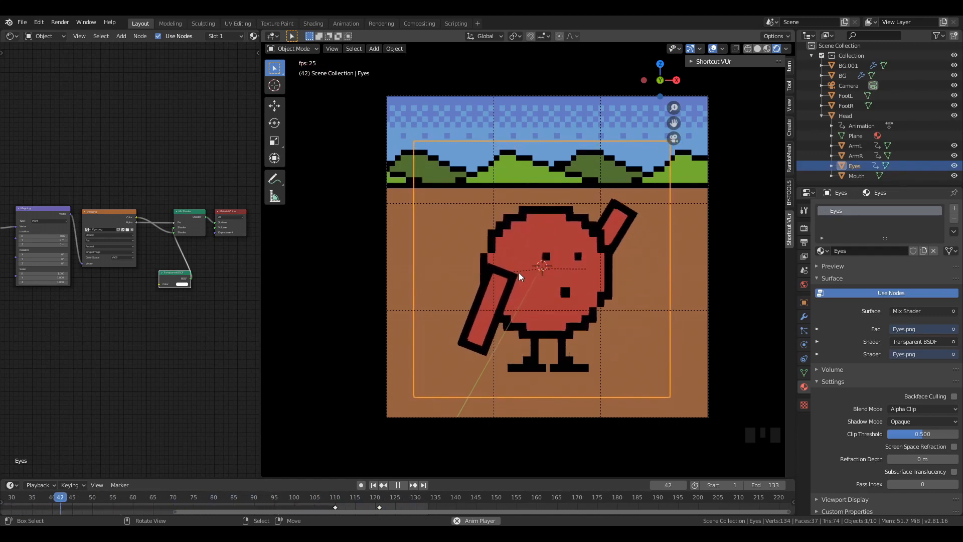
click(398, 485)
double_click(380, 485)
- Select ArmR from an angled view and try moving it along the Y axis
mouse_move(539, 341)
middle_down()
mouse_move(531, 309)
mouse_move(513, 293)
mouse_move(528, 279)
mouse_move(593, 264)
mouse_move(591, 288)
mouse_move(602, 291)
mouse_move(495, 304)
mouse_move(576, 258)
mouse_move(576, 279)
mouse_move(535, 321)
mouse_move(523, 309)
mouse_move(531, 336)
middle_up()
click(856, 156)
key(z)
click(582, 206)
scroll(547, 268, up, 1)
key(g)
key(y)
click(594, 297)
- Examine ArmR's plane and origin in rendered and solid shading, briefly checking its mesh in Edit Mode
scroll(589, 250, up, 3)
scroll(591, 283, down, 1)
scroll(522, 314, up, 1)
scroll(523, 309, down, 1)
key(z)
scroll(523, 329, up, 2)
scroll(519, 327, down, 2)
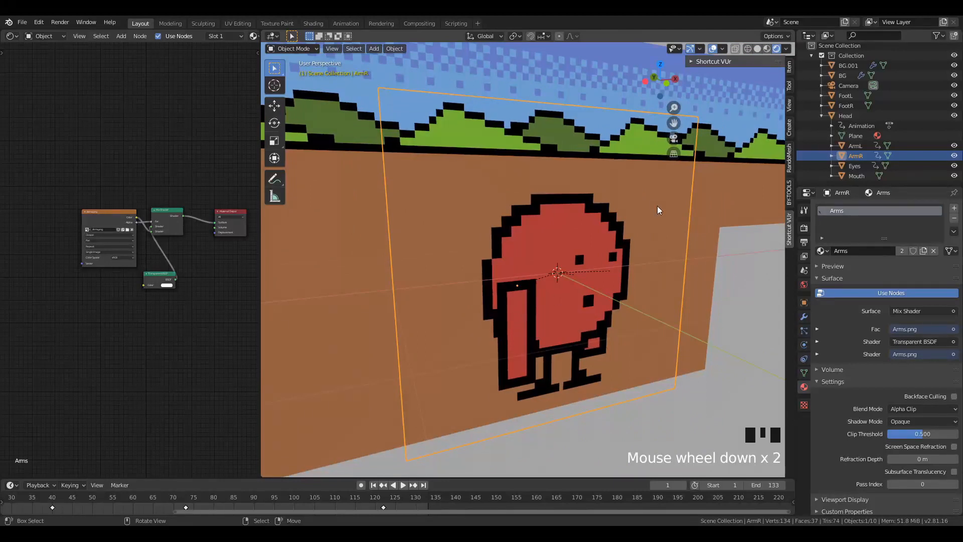
scroll(561, 281, down, 3)
scroll(547, 279, up, 1)
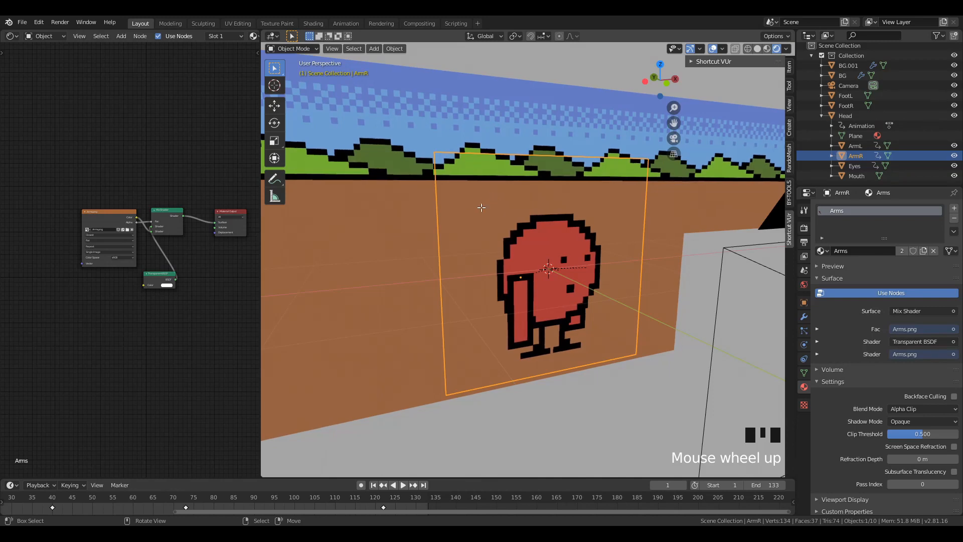
key(Tab)
key(z)
key(Tab)
key(z)
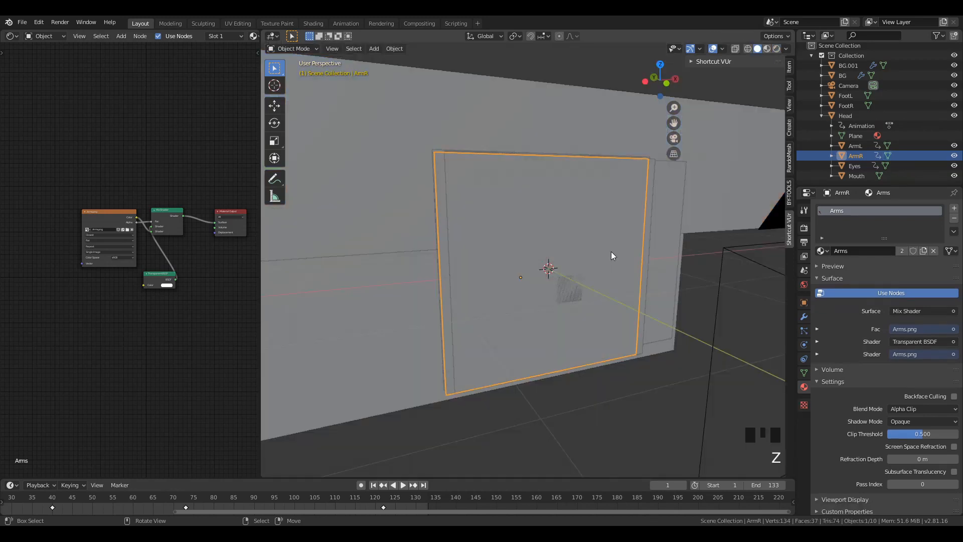
mouse_move(522, 258)
middle_down()
mouse_move(550, 276)
mouse_move(524, 262)
middle_up()
key(Tab)
key(Tab)
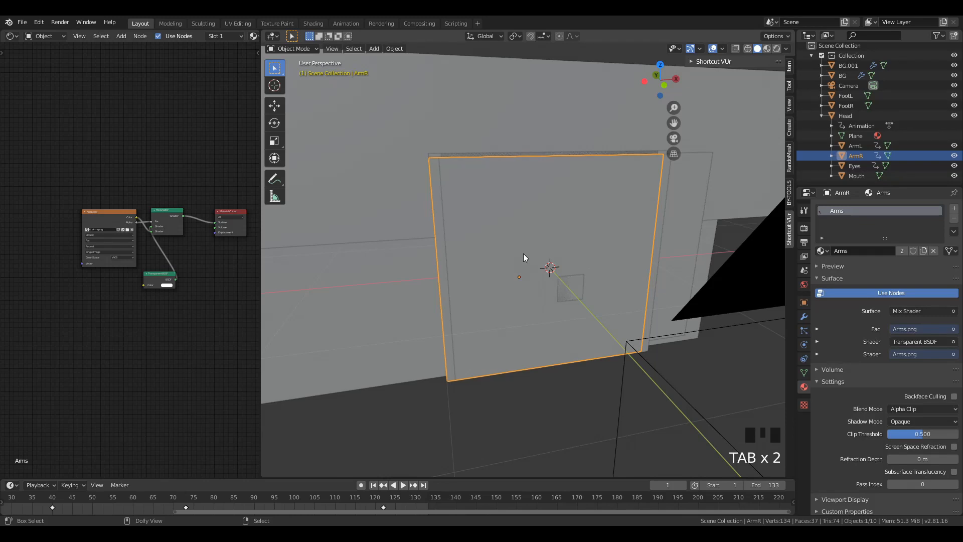
- Try setting ArmR's origin to its geometry and undo the change
key(ctrl+shift+alt+c)
click(492, 266)
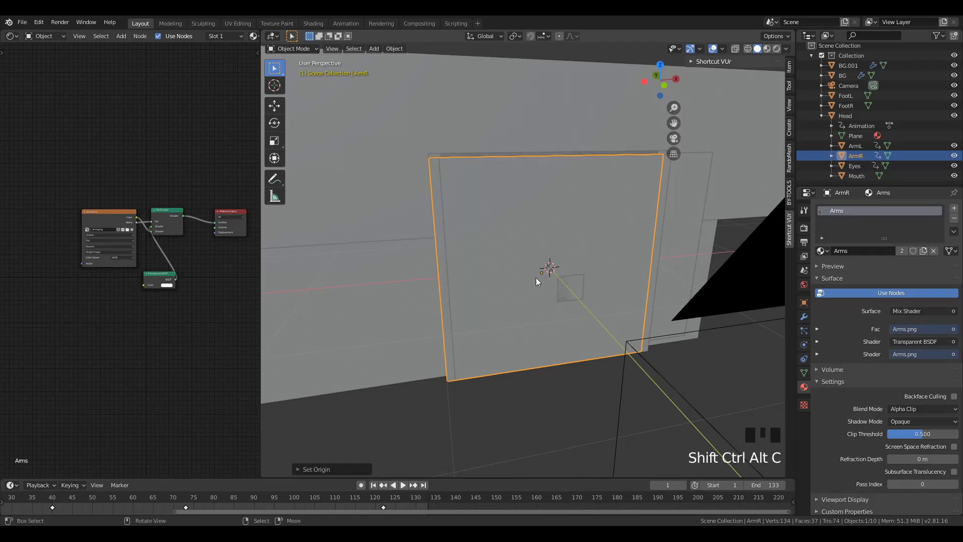
middle_drag(536, 278, 594, 308)
key(ctrl+z)
- Try applying ArmR's scale and resetting its origin to geometry, and undo both operations
key(ctrl+a)
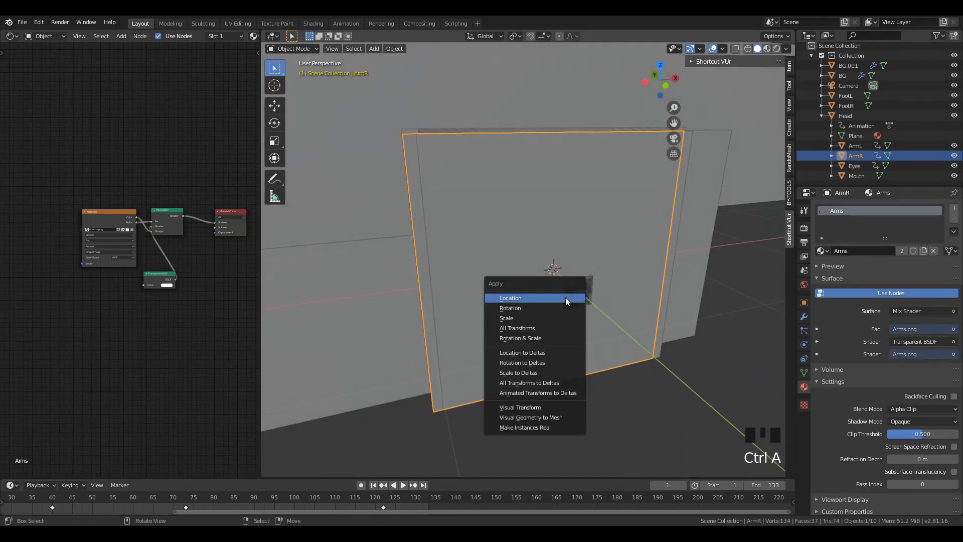
click(517, 319)
key(shift+ctrl+alt+c)
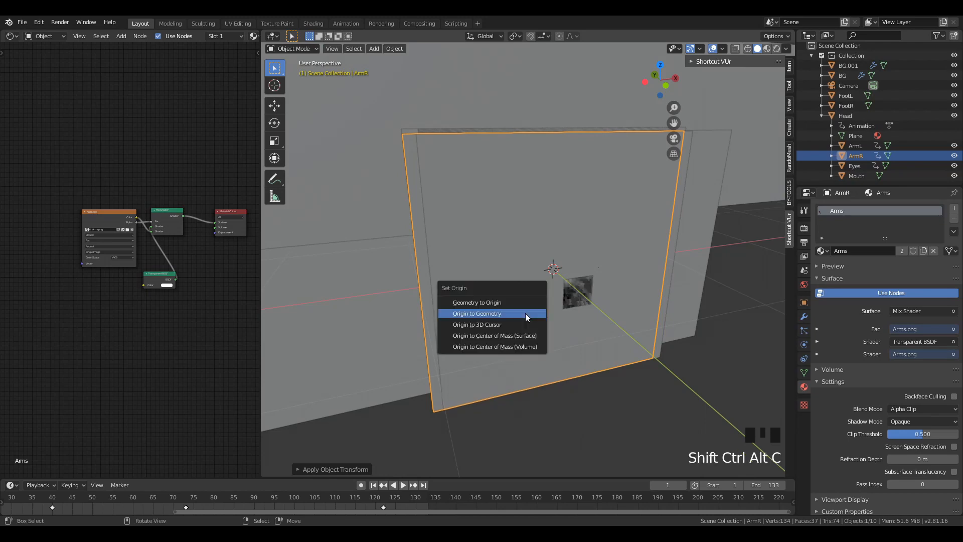
click(525, 313)
middle_drag(541, 290, 507, 293)
key(ctrl+z)
key(ctrl+z)
key(ctrl+z)
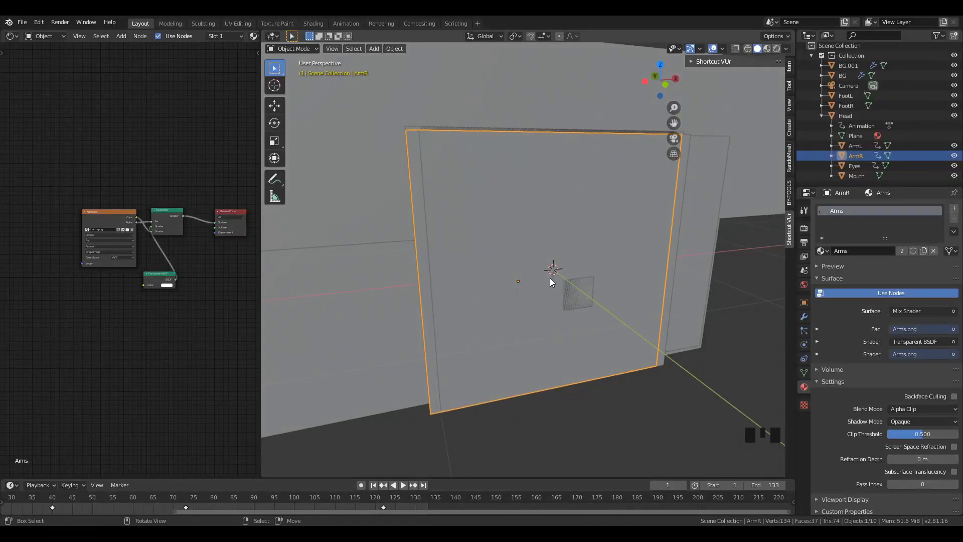
- Inspect ArmR's mesh in Edit Mode with solid shading and return to Object Mode
scroll(550, 279, down, 1)
key(z)
key(Tab)
scroll(520, 292, up, 1)
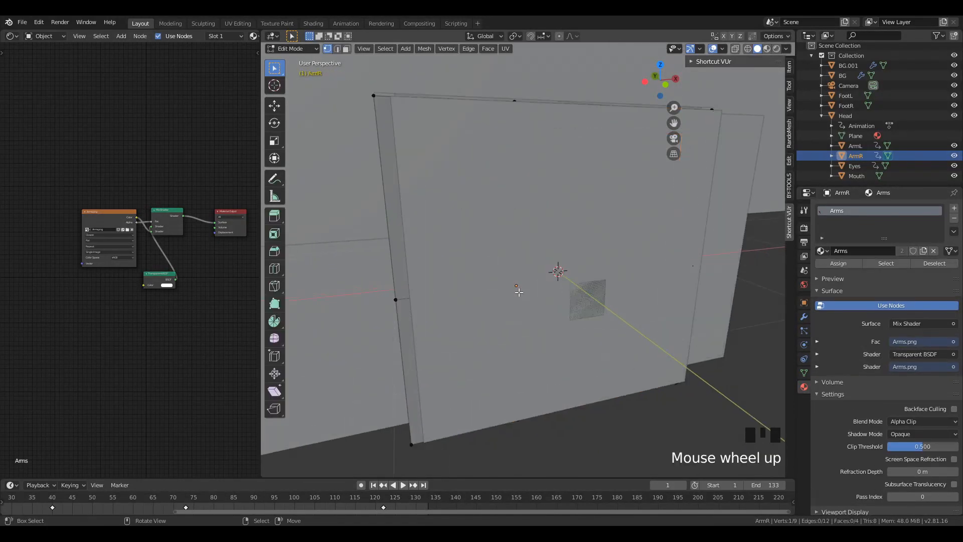
key(Tab)
scroll(519, 292, down, 3)
middle_drag(519, 292, 491, 256)
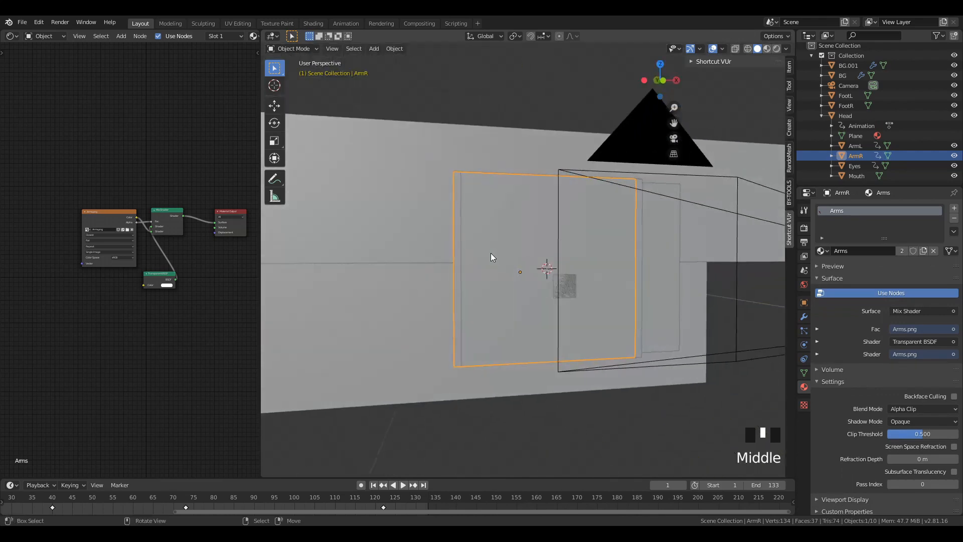
- Switch the viewport back to rendered shading and save the Blender file
middle_drag(617, 369, 519, 272)
key(z)
key(z)
click(536, 246)
scroll(542, 311, up, 3)
scroll(523, 294, down, 2)
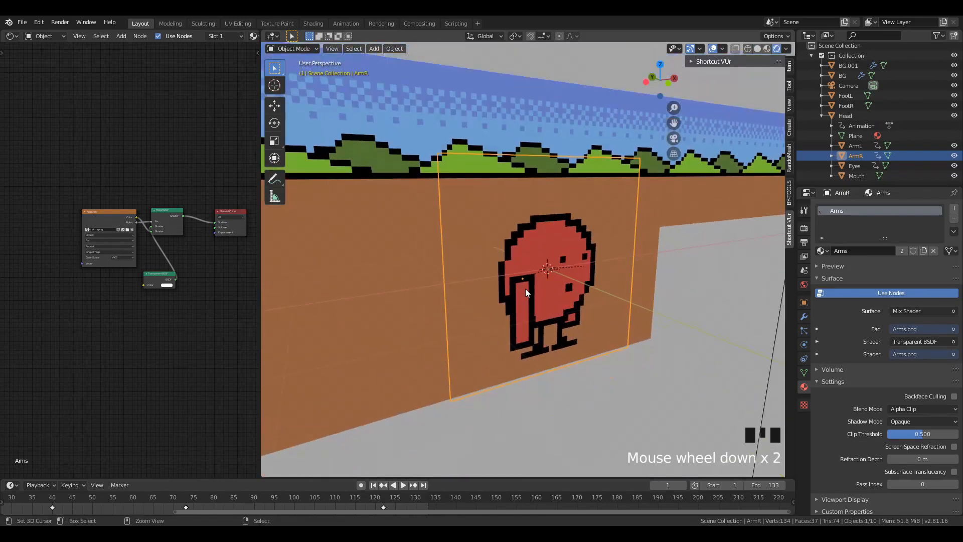
key(ctrl+s)
scroll(525, 290, up, 2)
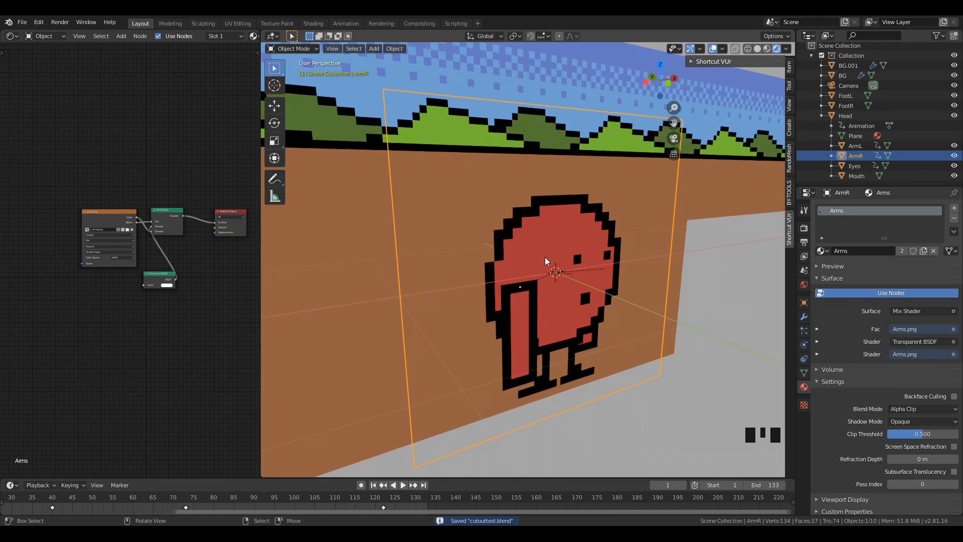
- Place the 3D cursor beyond the character plane's edge, try setting ArmR's origin to it and undo the origin change
scroll(549, 281, down, 3)
middle_drag(549, 281, 534, 264)
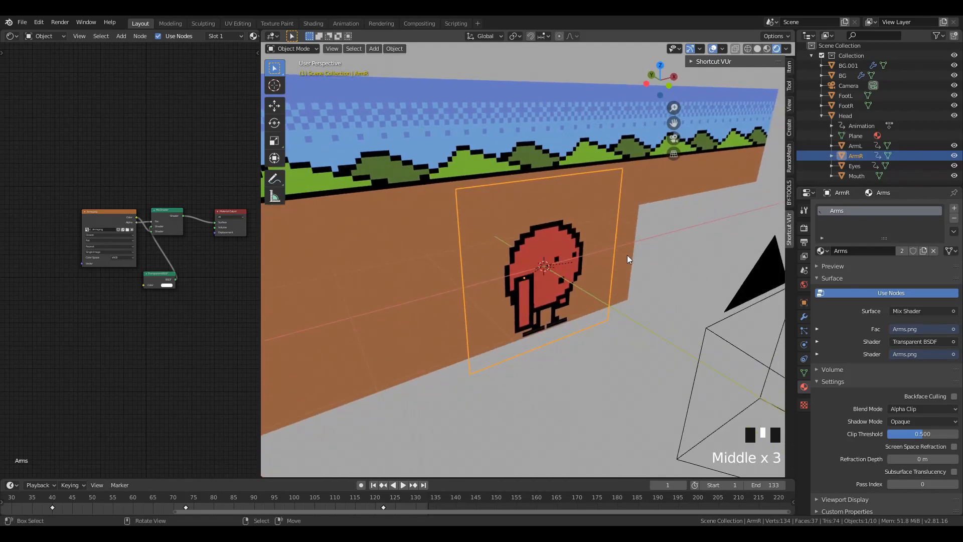
ctrl+click(658, 253)
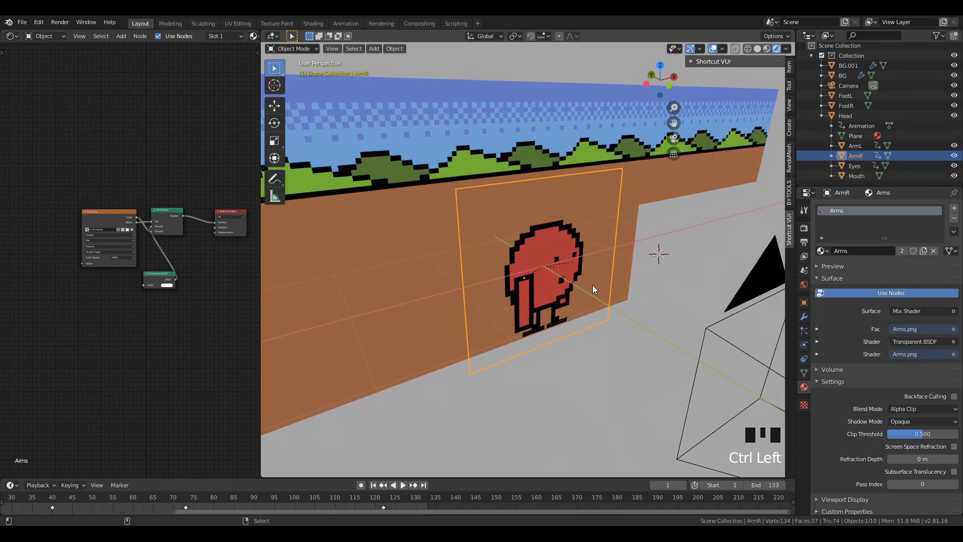
key(shift+ctrl+alt+c)
click(549, 295)
key(ctrl+z)
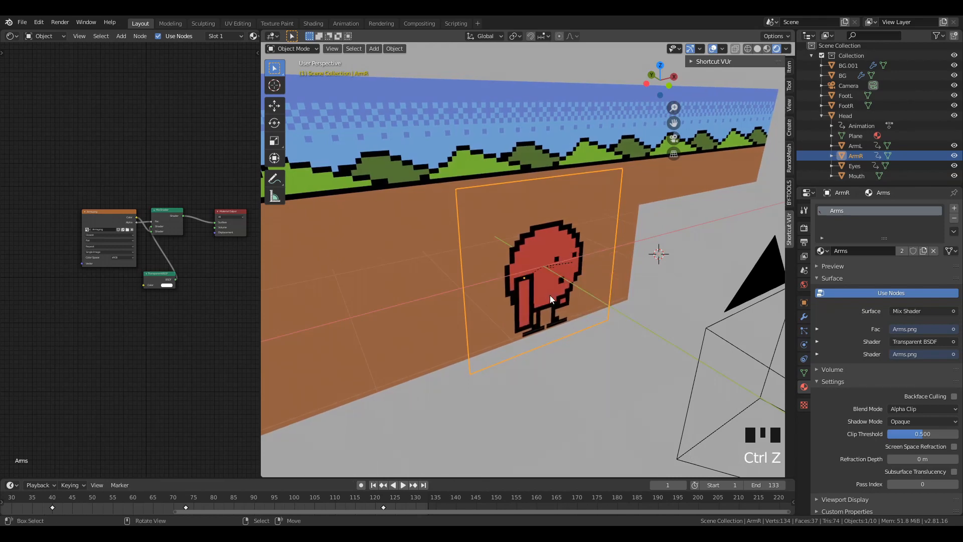
- Open ArmR in Edit Mode and examine its subdivided plane around the vertex at the shoulder
scroll(554, 278, up, 2)
scroll(550, 276, down, 1)
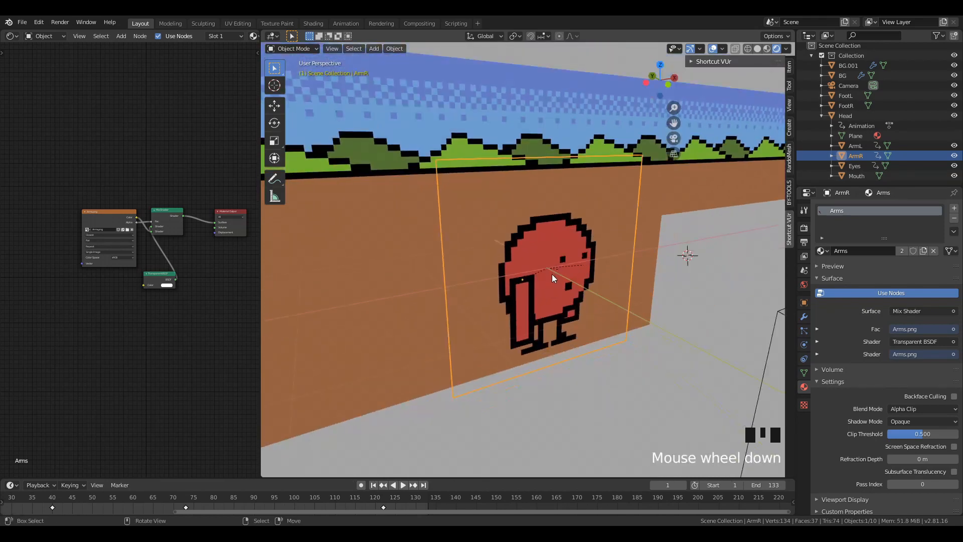
scroll(556, 286, up, 1)
key(Tab)
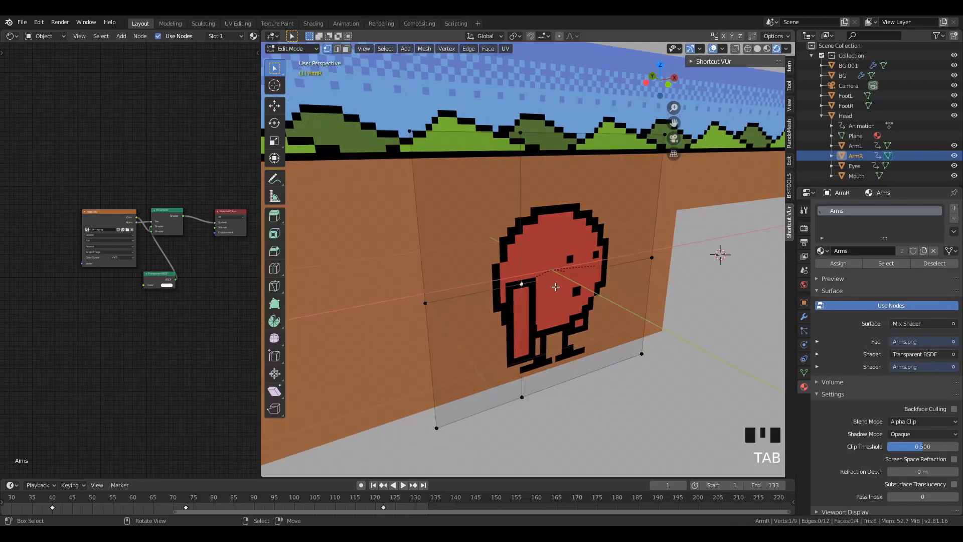
scroll(524, 264, up, 1)
key(Tab)
key(Tab)
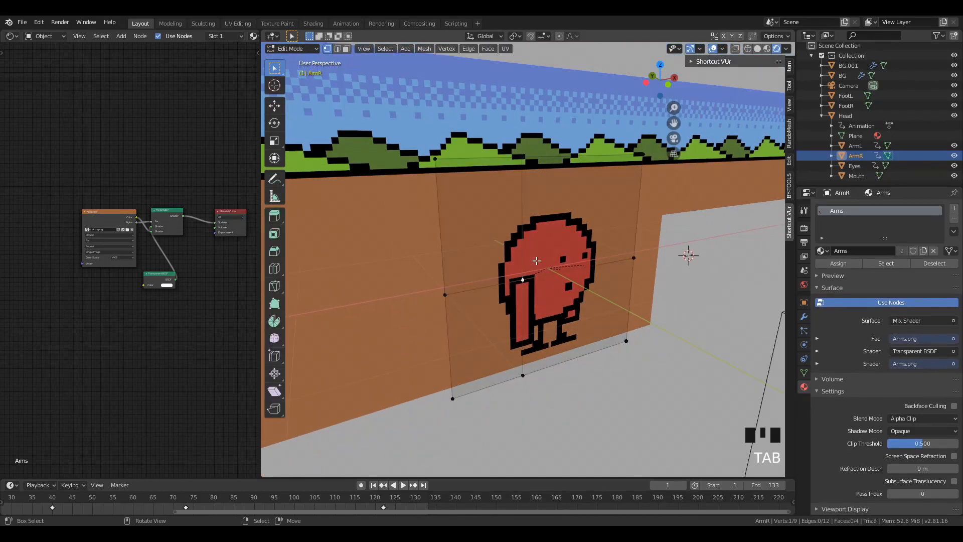
scroll(534, 259, up, 1)
middle_drag(534, 260, 518, 255)
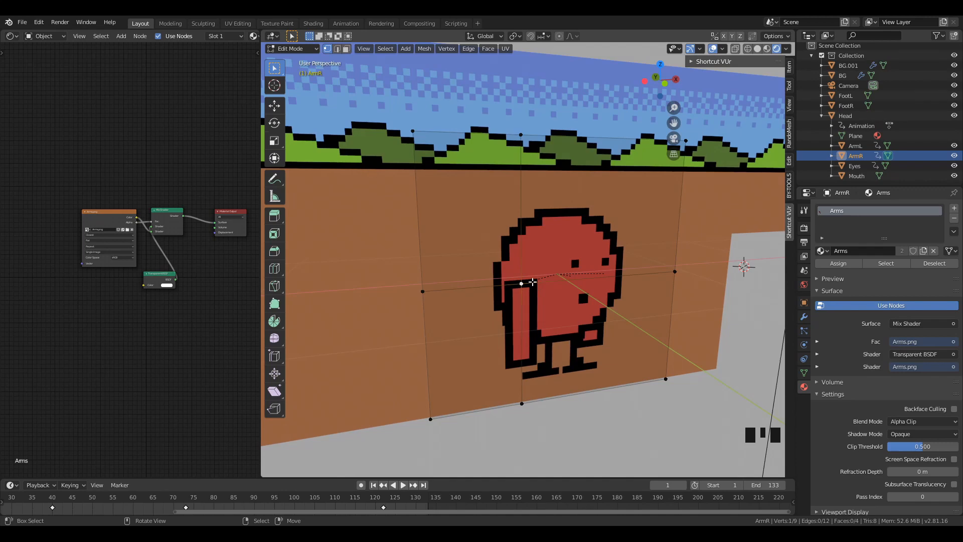
scroll(533, 282, down, 1)
scroll(533, 283, up, 1)
- Add a vertical loop cut through the right half and a horizontal loop cut through the lower half of ArmR's plane
key(ctrl+r)
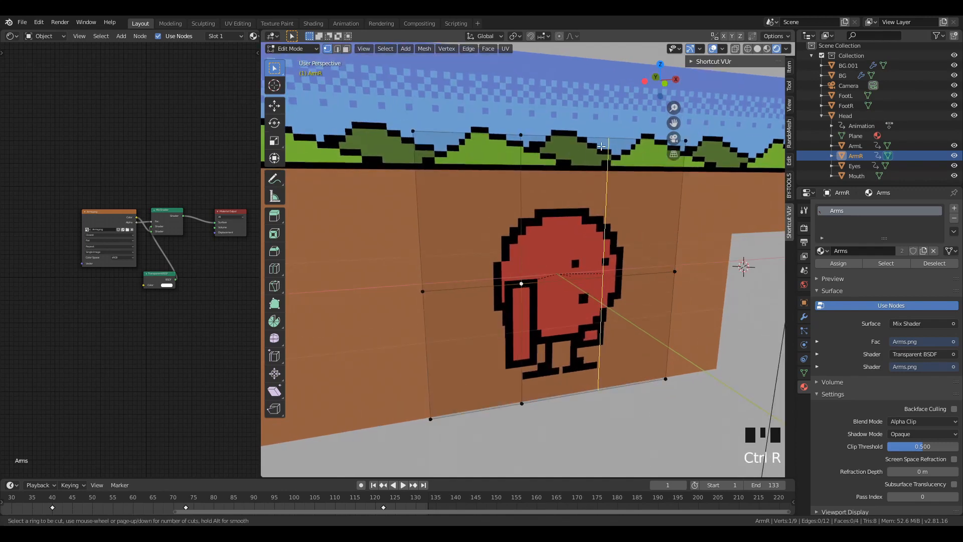
click(645, 158)
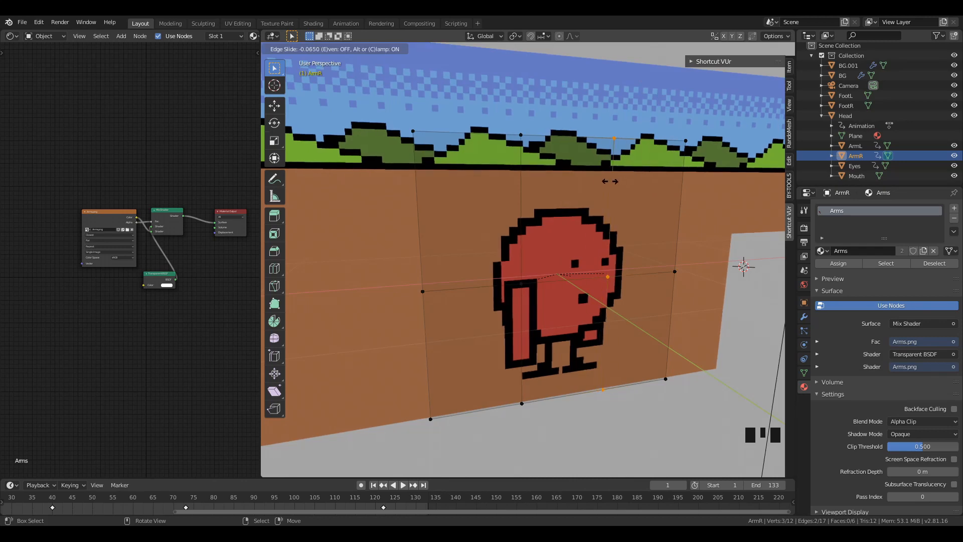
click(621, 246)
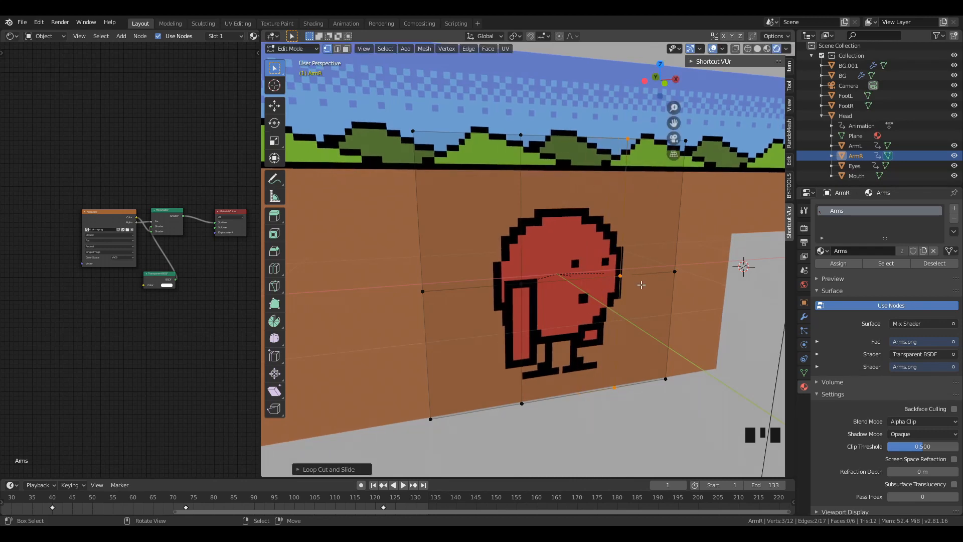
key(ctrl+r)
click(667, 307)
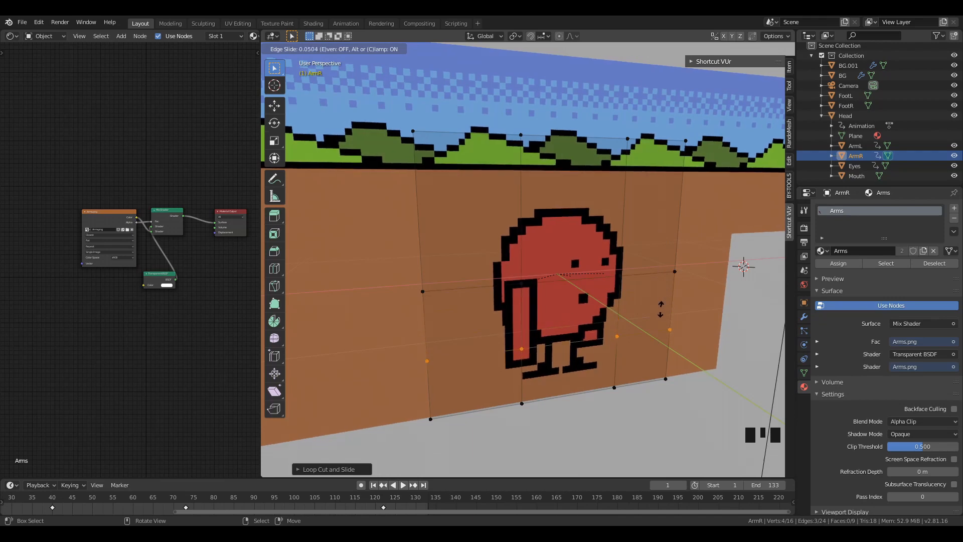
click(661, 306)
- Undo both loop cuts on ArmR's plane and recheck the mesh in Object Mode and Edit Mode
key(ctrl+z)
key(ctrl+z)
key(ctrl+z)
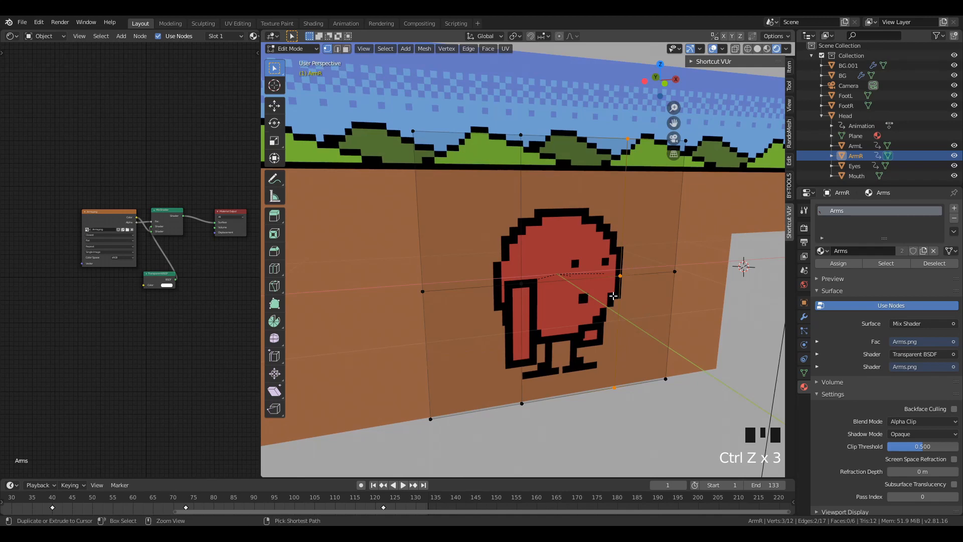
key(ctrl+z)
scroll(585, 290, down, 1)
scroll(533, 286, up, 2)
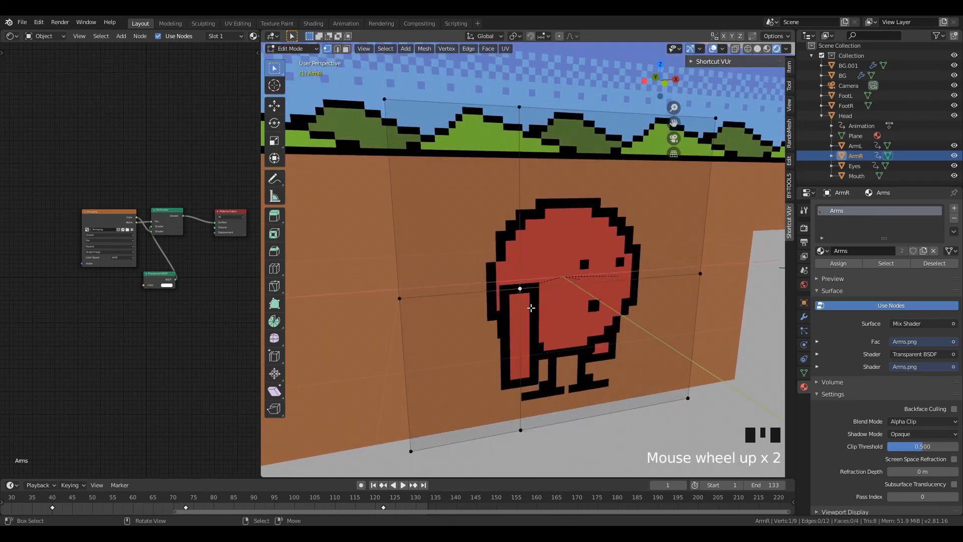
key(Tab)
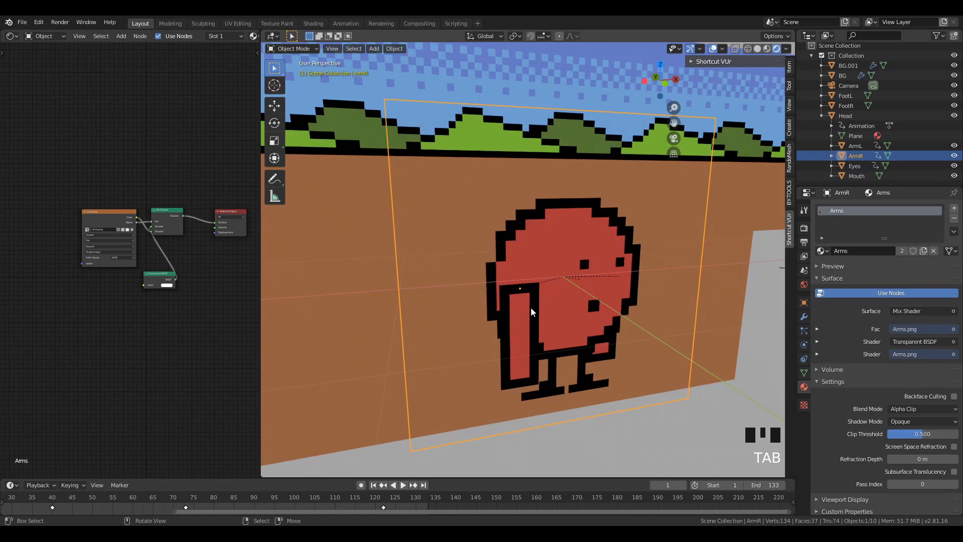
key(Tab)
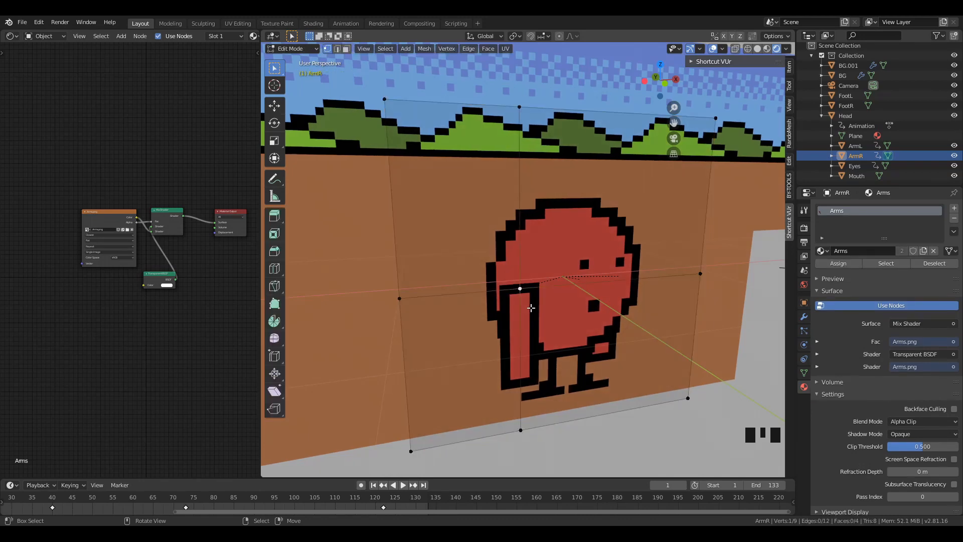
- Snap the 3D cursor to the selected shoulder vertex of ArmR's plane
key(shift+s)
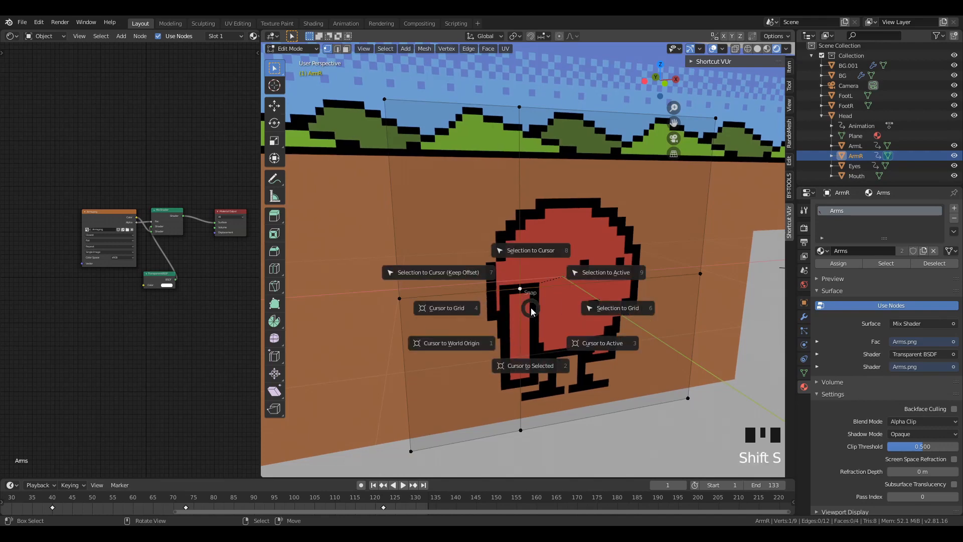
click(534, 364)
scroll(512, 288, up, 2)
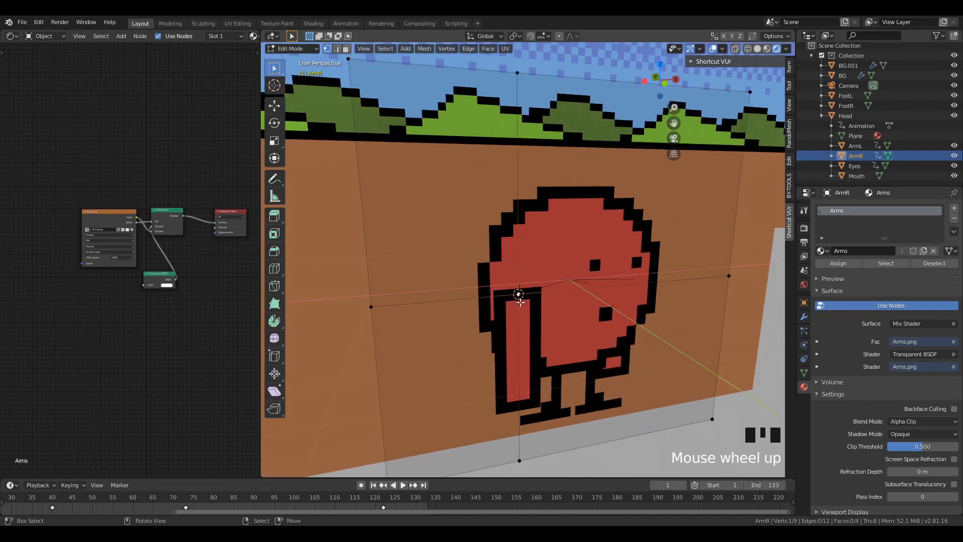
mouse_move(512, 289)
middle_down()
mouse_move(557, 291)
mouse_move(510, 297)
mouse_move(520, 306)
mouse_move(509, 296)
mouse_move(533, 290)
mouse_move(517, 297)
middle_up()
scroll(510, 297, up, 2)
scroll(517, 297, down, 1)
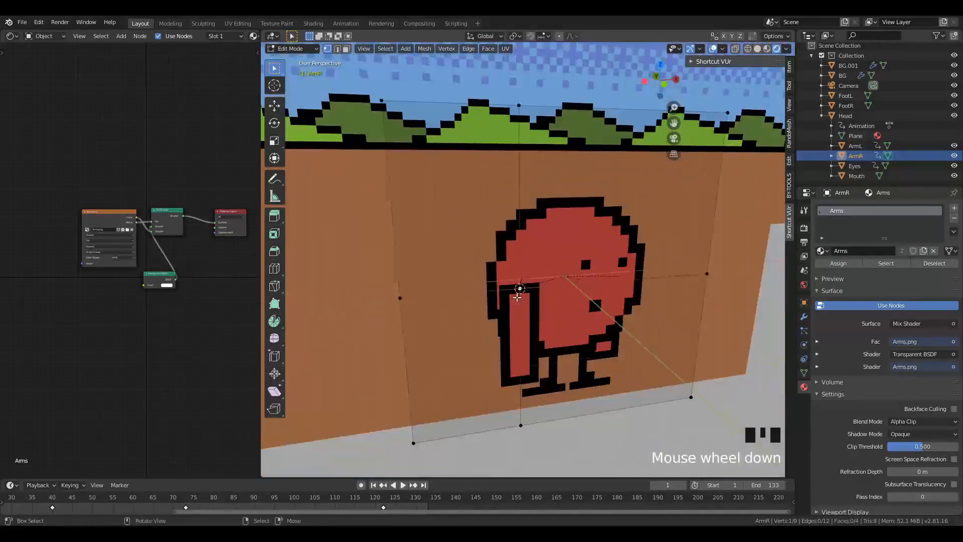
- Return ArmR to Object Mode and set its origin to the 3D cursor at the shoulder
key(Tab)
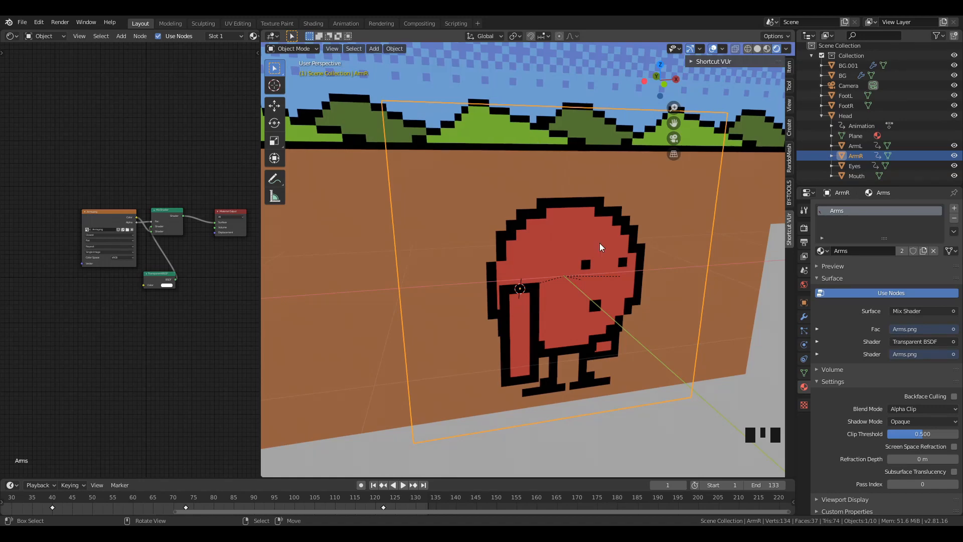
click(394, 49)
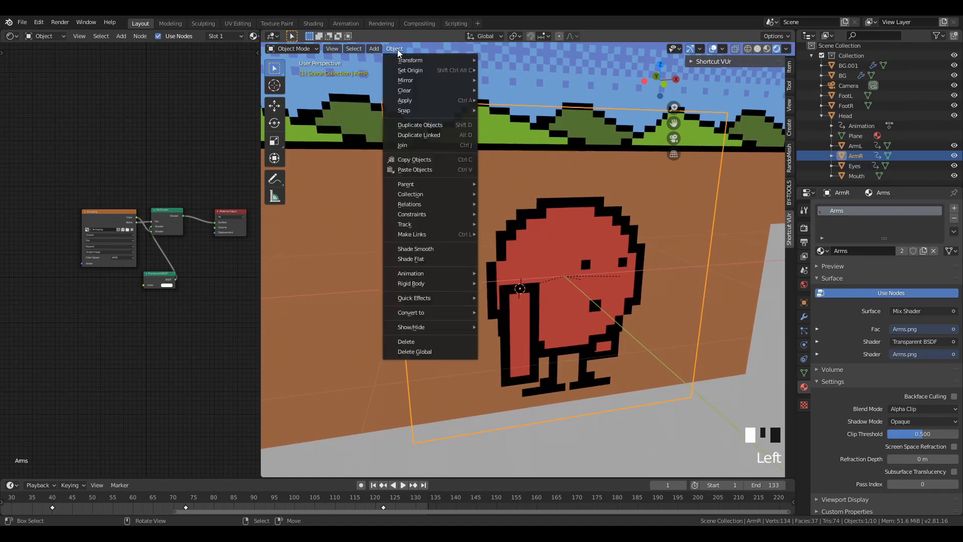
click(399, 52)
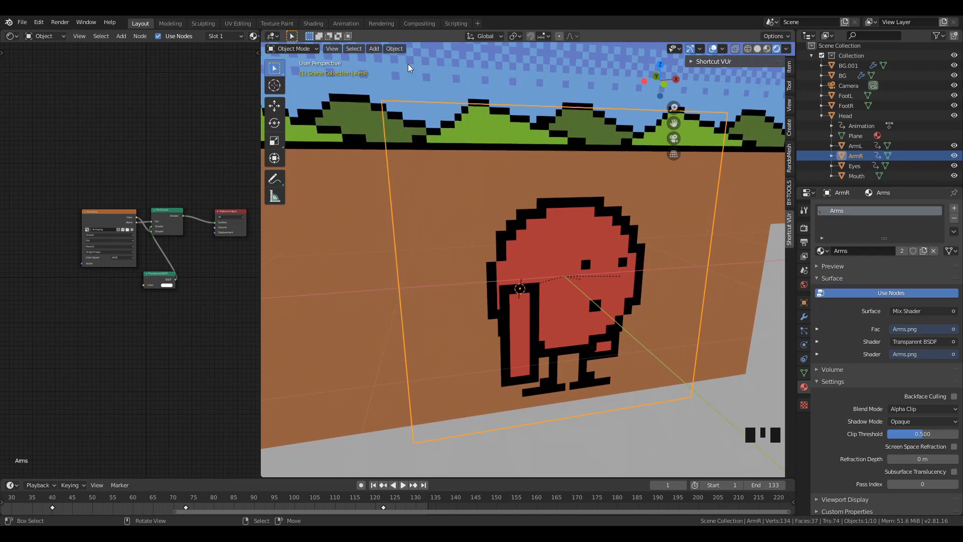
click(395, 49)
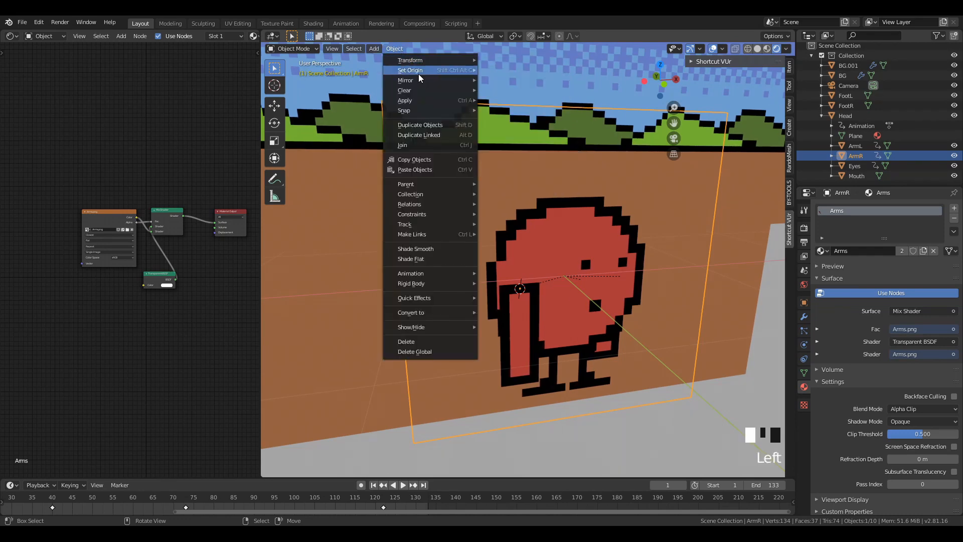
mouse_move(411, 70)
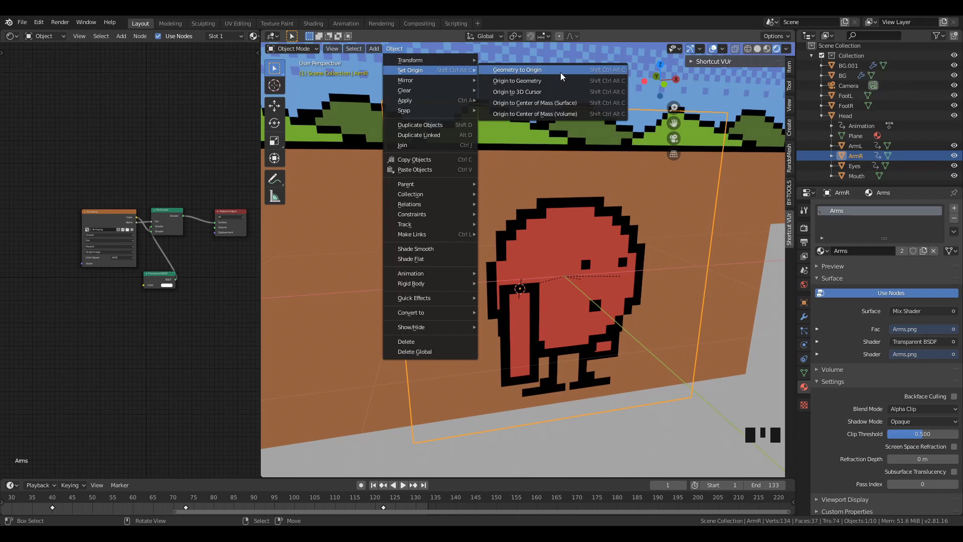
click(501, 92)
- Try rotating ArmR around its shoulder origin on the global X and Y axes, cancelling the rotation
scroll(513, 318, down, 2)
scroll(513, 318, up, 1)
key(r)
key(x)
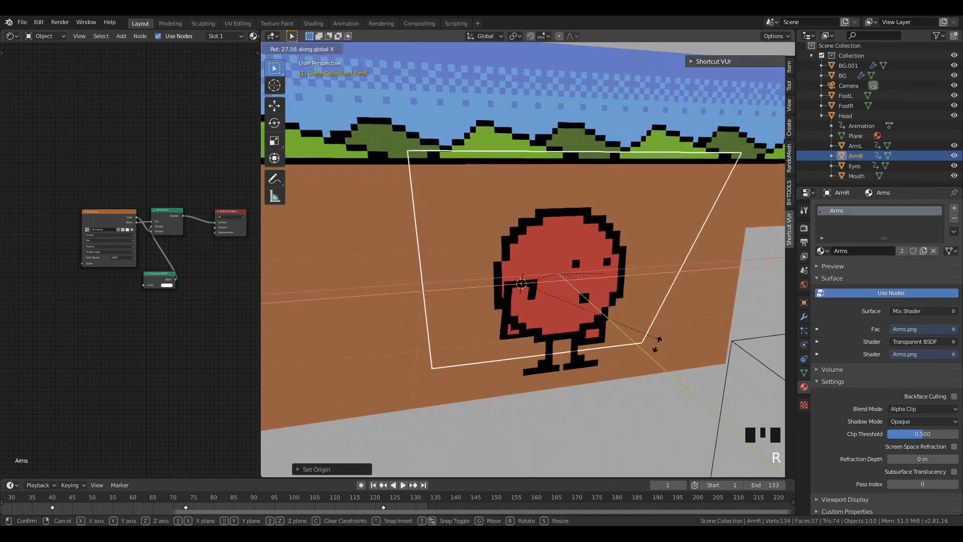
key(y)
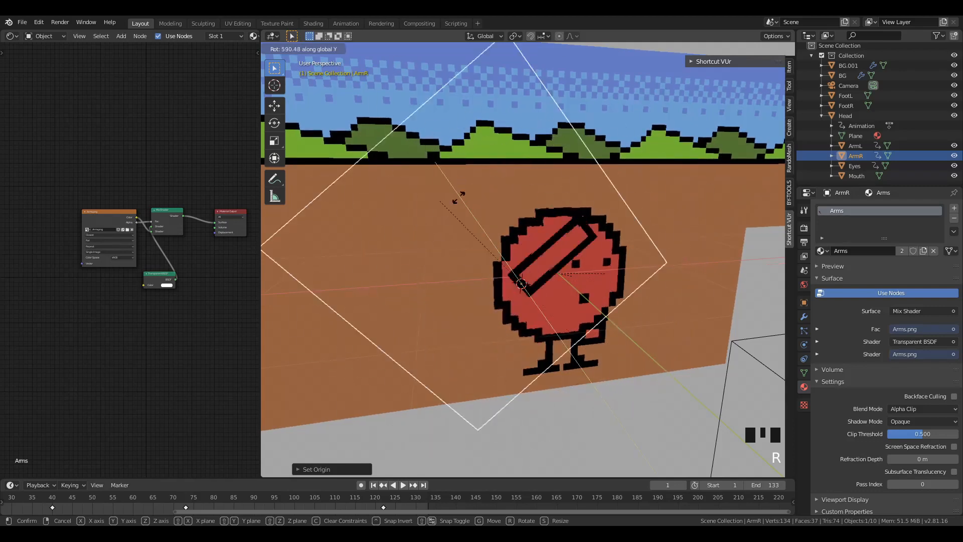
right_click(600, 235)
- Set ArmR's origin to its geometry in solid shading, and return the viewport to rendered shading
key(z)
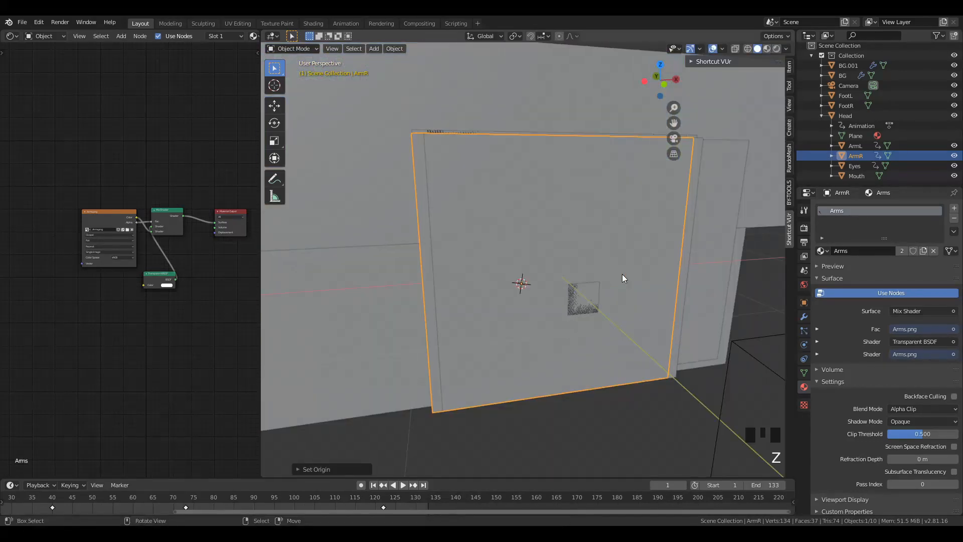
key(shift+ctrl+alt+c)
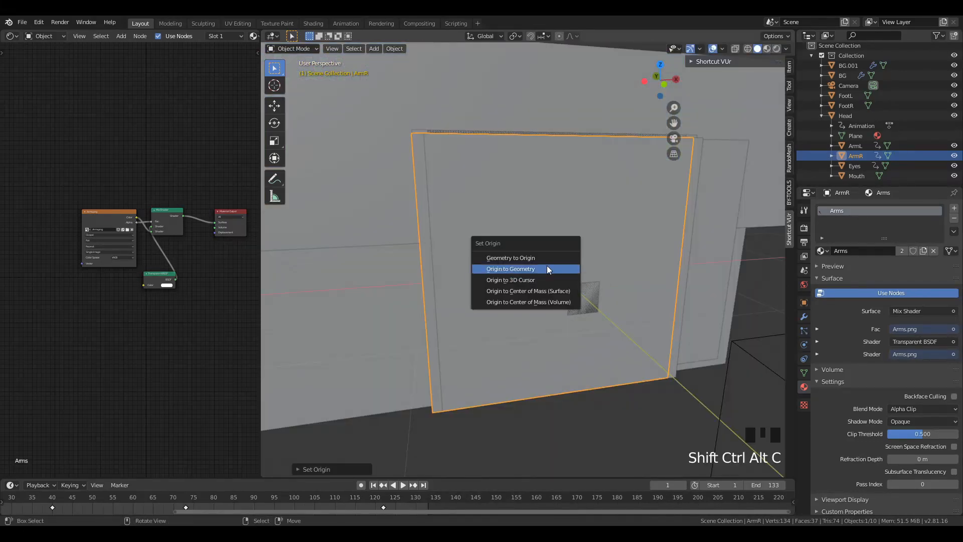
click(547, 267)
key(z)
click(550, 274)
- Try rotating ArmR around its geometry-centred origin, cancel the rotation and undo the origin change
key(r)
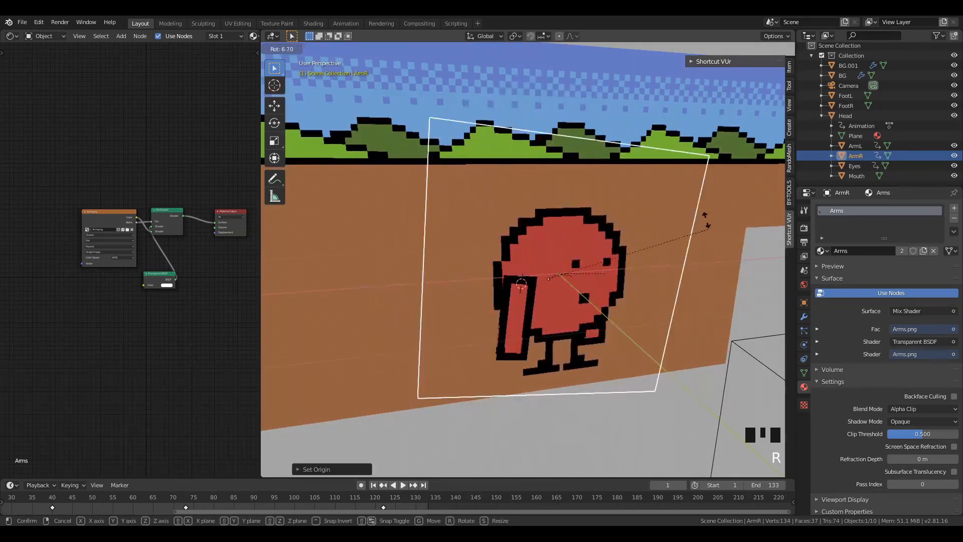
key(x)
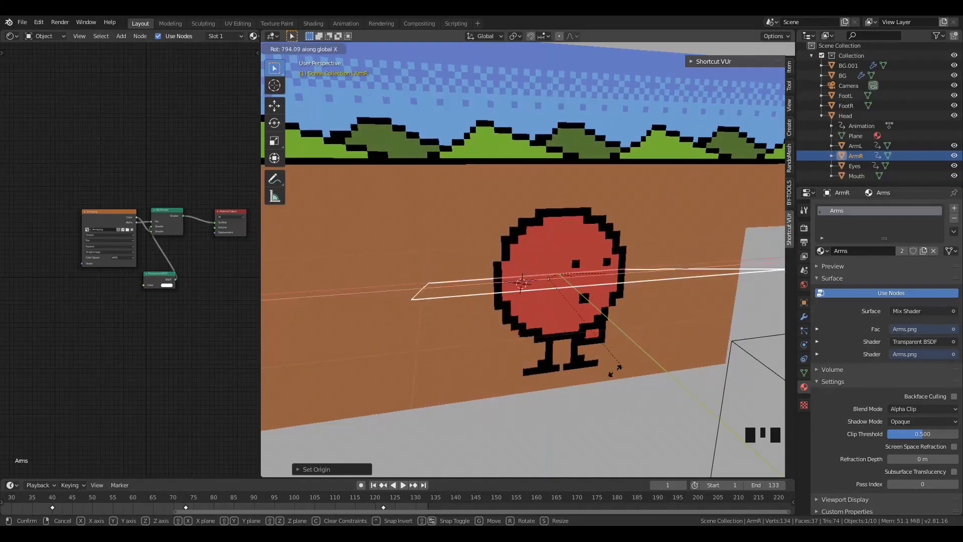
right_click(601, 244)
scroll(564, 327, up, 1)
key(ctrl+z)
key(ctrl+z)
key(ctrl+z)
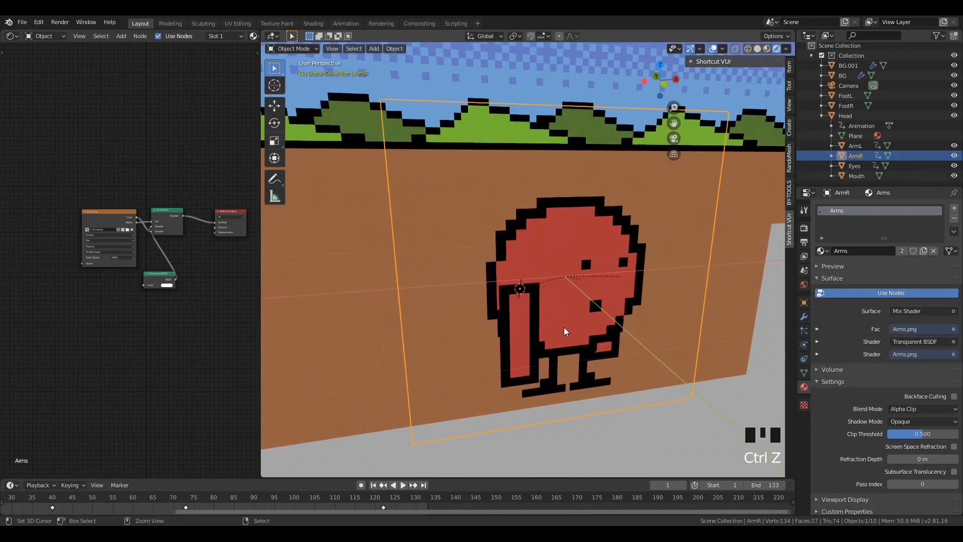
- Select the ArmL plane and view the character through the camera in rendered shading
scroll(564, 327, down, 2)
middle_drag(564, 328, 393, 358)
right_click(522, 366)
right_click(507, 375)
right_click(498, 364)
scroll(482, 334, down, 2)
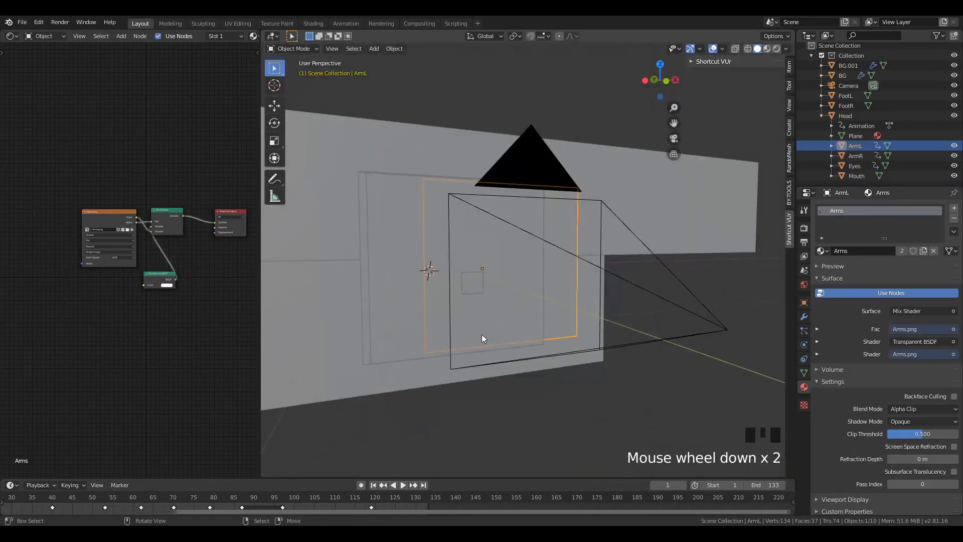
key(KP_0)
key(z)
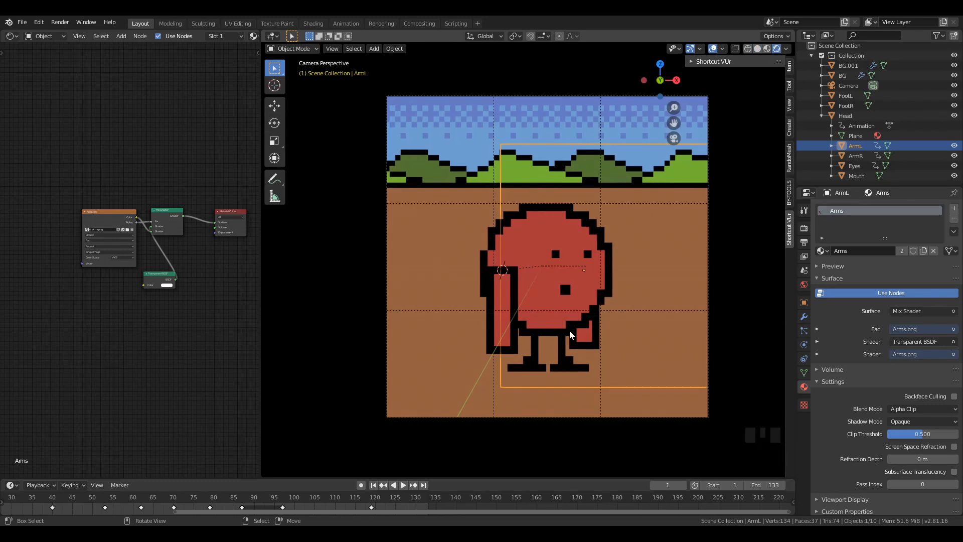
- Select the Eyes plane, orbit to see the character from the side and save the file
right_click(559, 261)
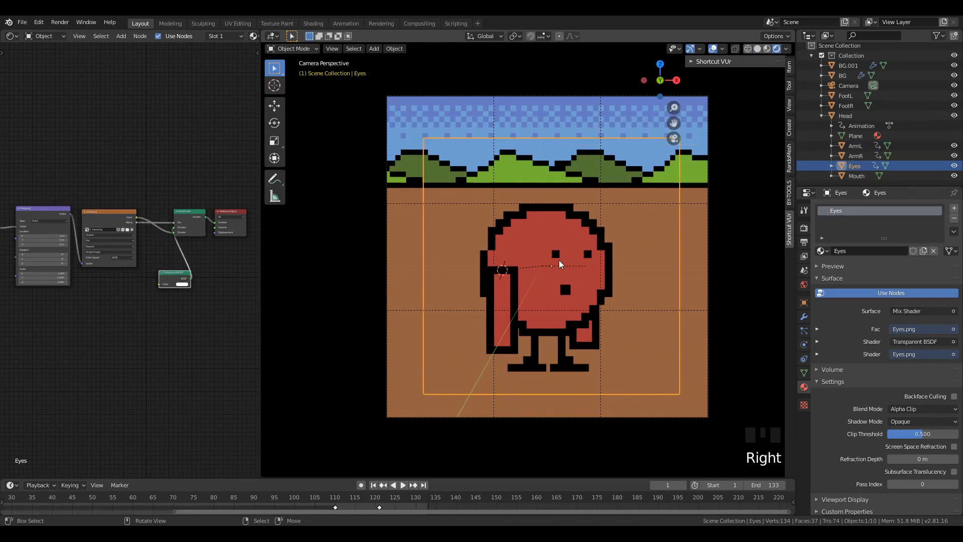
middle_drag(559, 260, 532, 275)
key(ctrl+s)
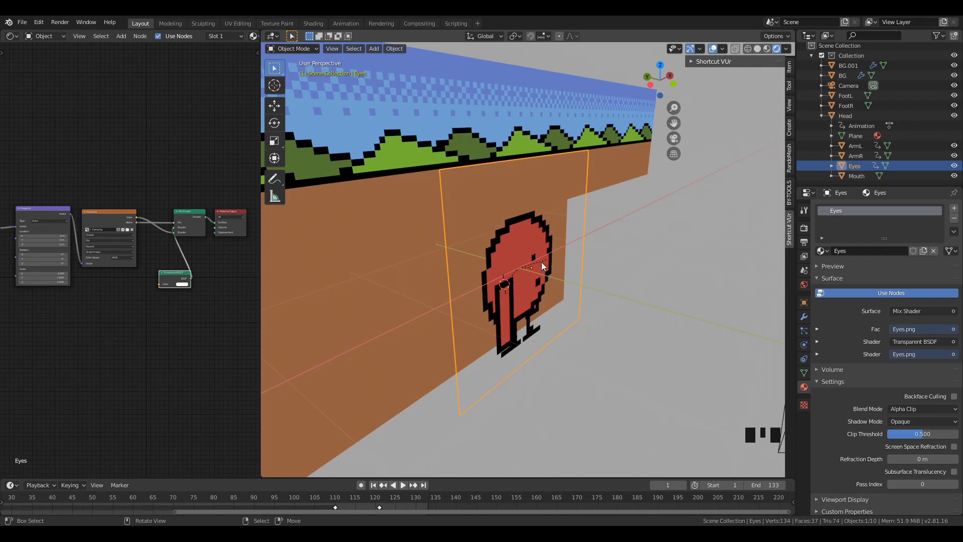
- Select the Eyes plane and examine the depth spacing between the character's planes from the side
scroll(557, 320, up, 4)
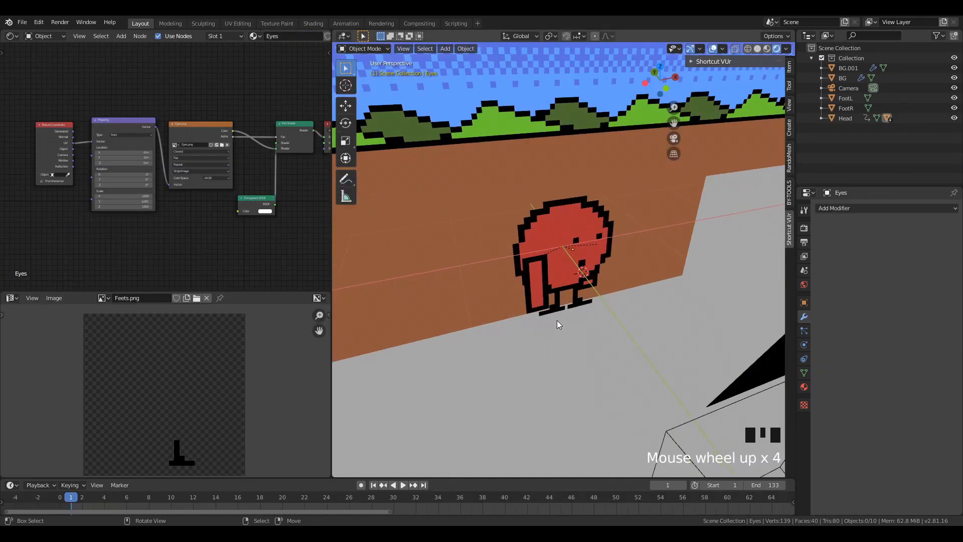
shift+middle_drag(557, 320, 552, 253)
scroll(552, 253, down, 4)
scroll(566, 294, up, 6)
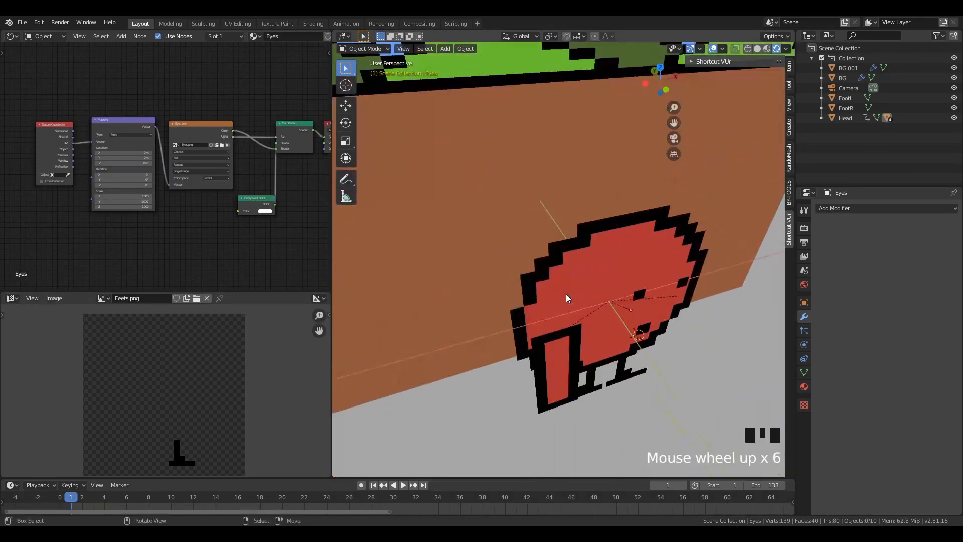
right_click(557, 360)
middle_drag(557, 360, 613, 352)
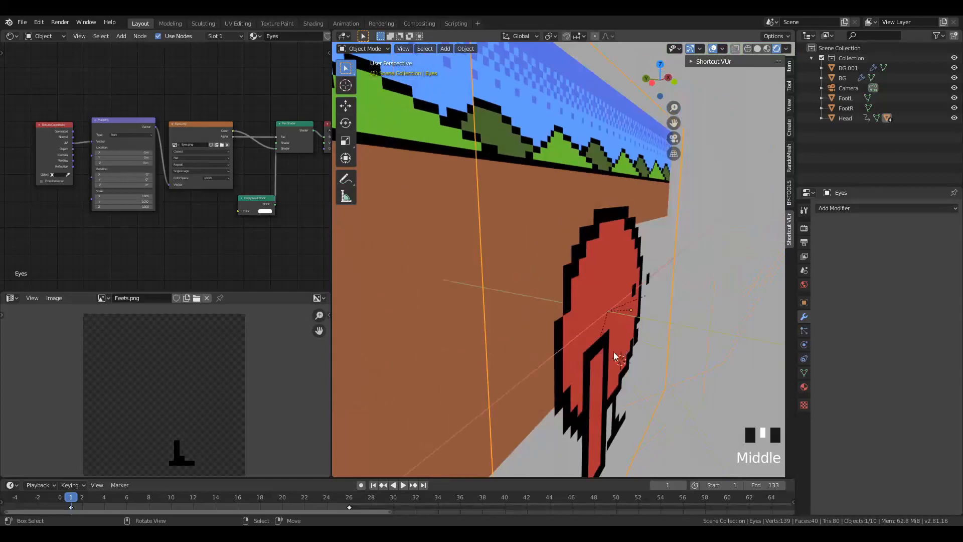
- Expand Head's child objects, check FootR and ArmL, and select ArmR with the character seen from the front
click(857, 107)
click(822, 117)
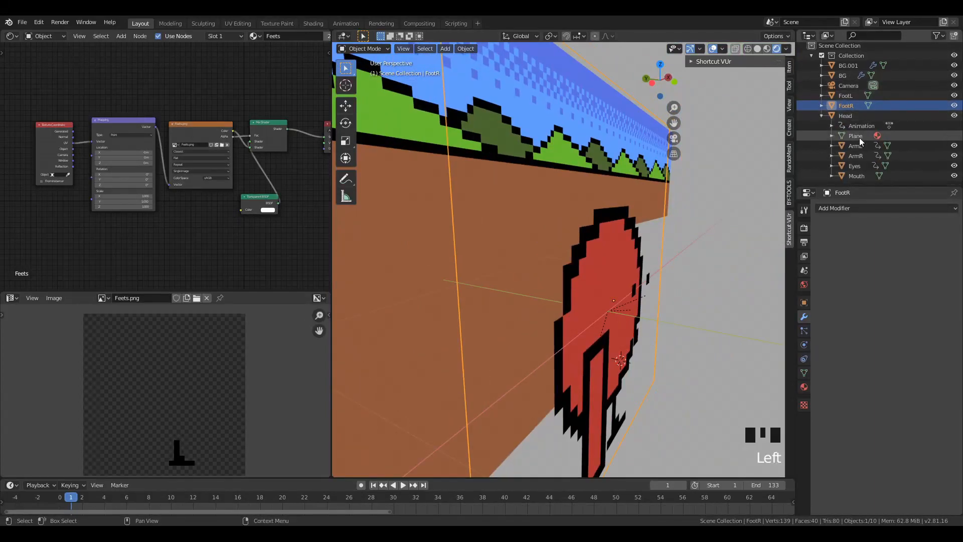
click(855, 146)
scroll(598, 317, down, 4)
middle_drag(598, 317, 545, 292)
scroll(561, 314, up, 1)
click(855, 155)
scroll(583, 303, up, 2)
scroll(589, 267, up, 2)
scroll(579, 248, down, 2)
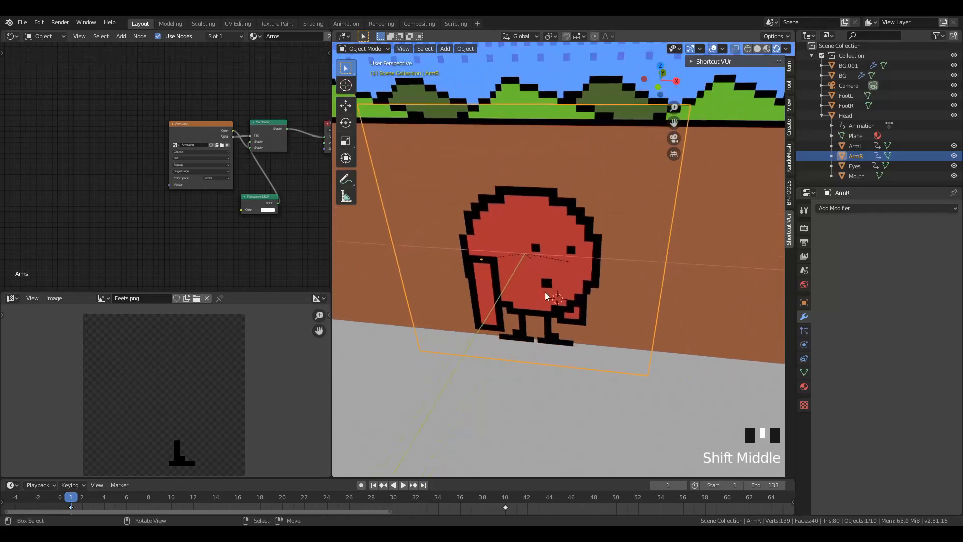
- Duplicate ArmR about 0.77 m along X to the body's other side and lower the copy about 0.1 m along Z
key(shift+d)
key(x)
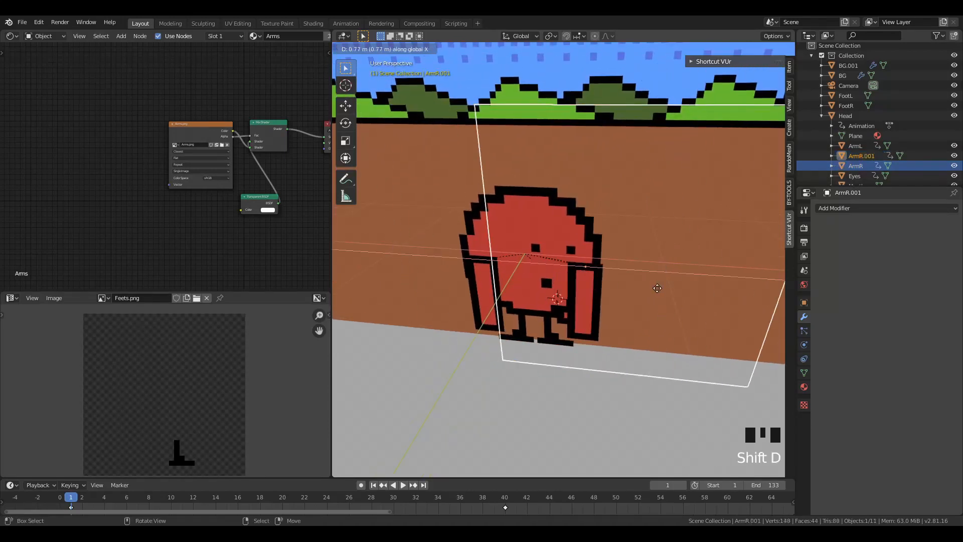
click(657, 312)
key(g)
key(z)
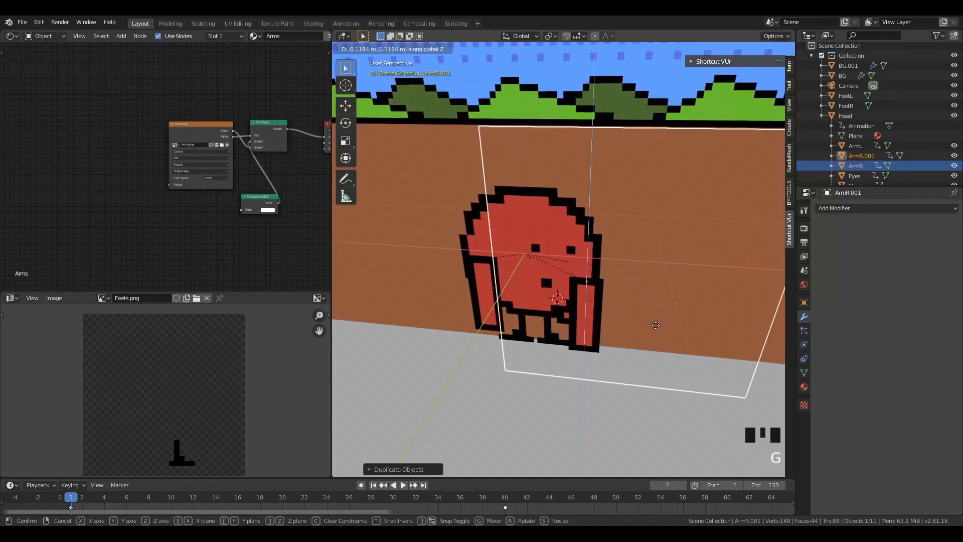
click(655, 320)
- Move the duplicated arm back in depth so it sits behind the head, and check it from the front
middle_drag(562, 315, 495, 332)
key(g)
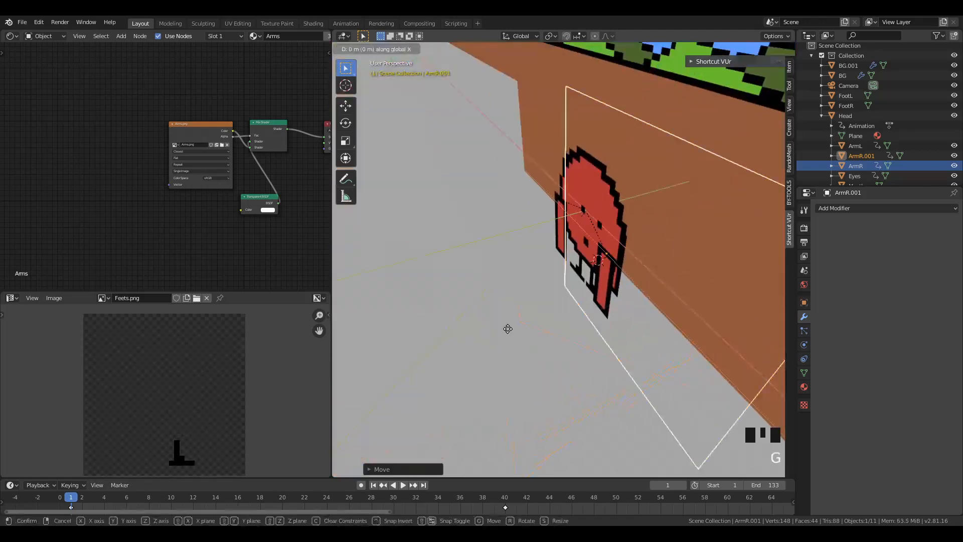
key(x)
click(531, 327)
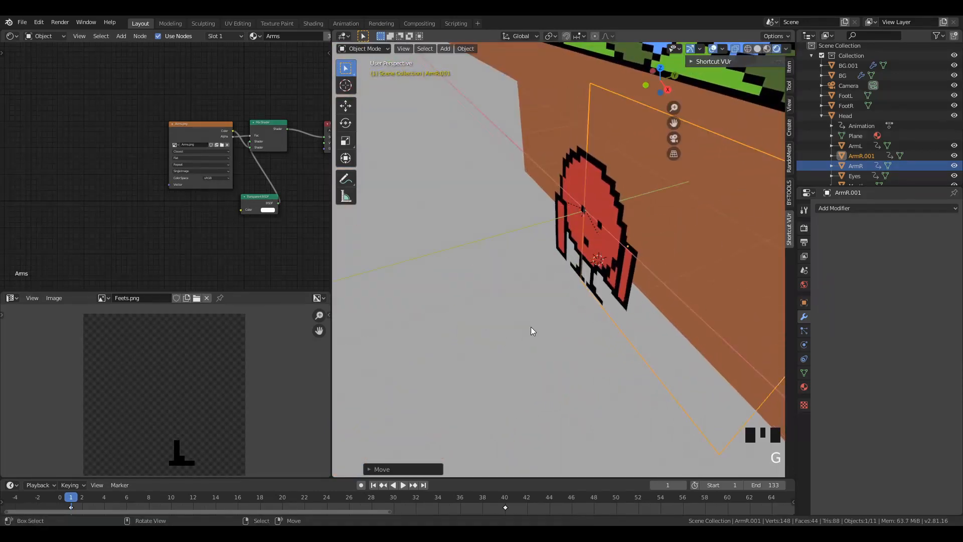
middle_drag(531, 326, 634, 297)
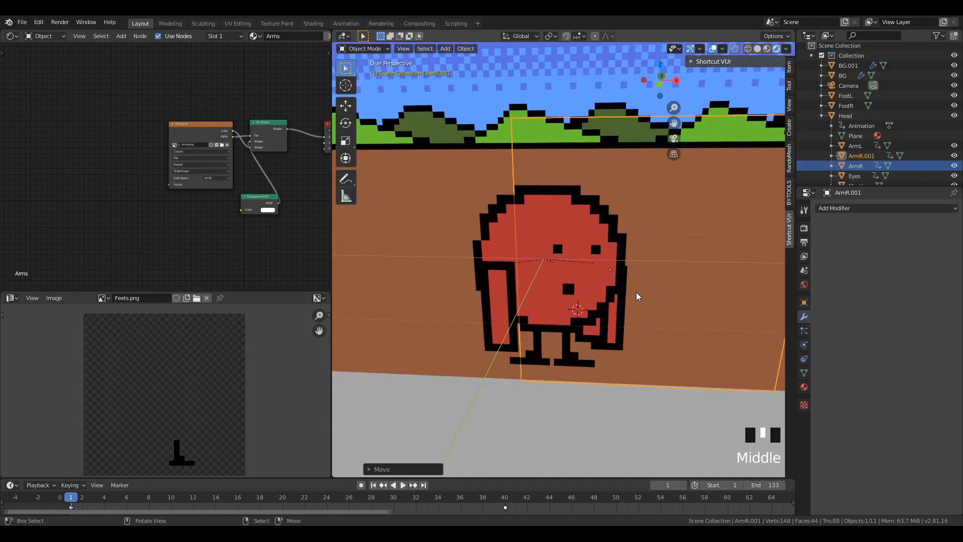
scroll(645, 305, up, 2)
shift+middle_drag(638, 312, 622, 330)
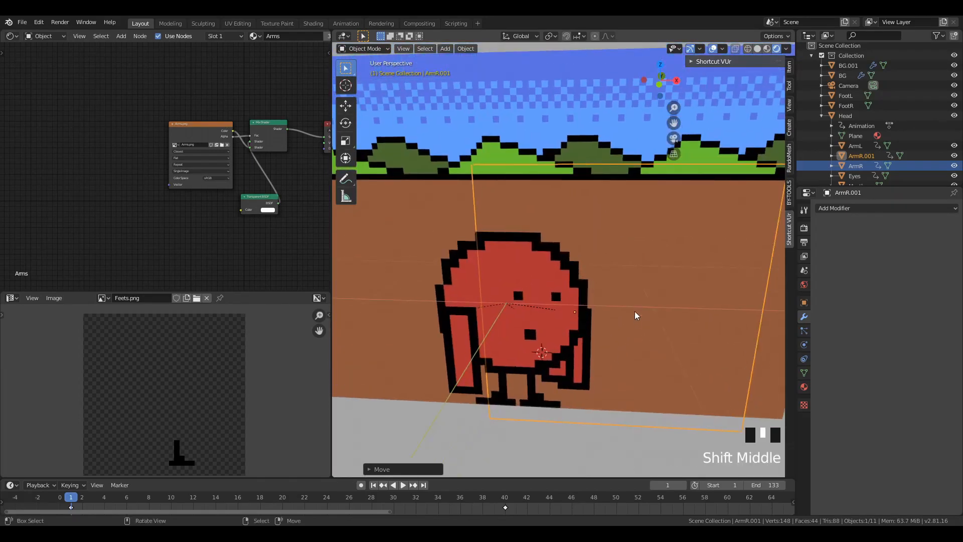
- Delete the duplicated arm and check the original ArmR and ArmL planes
key(x)
click(626, 345)
right_click(444, 340)
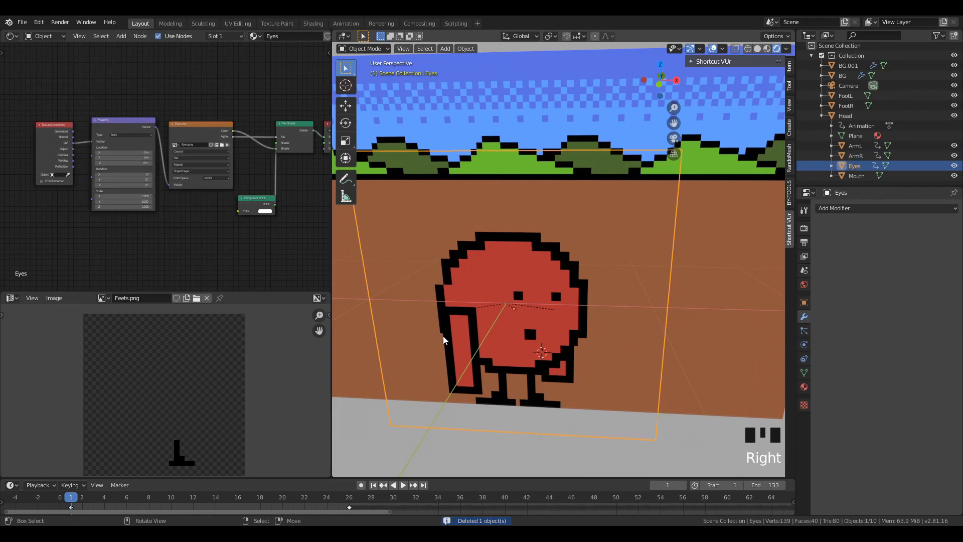
click(859, 156)
click(862, 147)
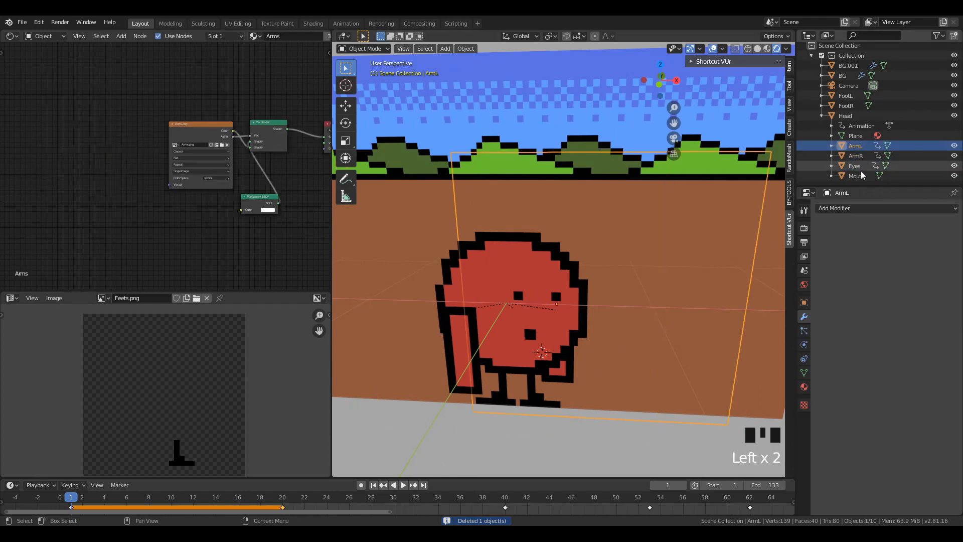
- Duplicate ArmR and place the copy along X in front of the character's other side
click(856, 156)
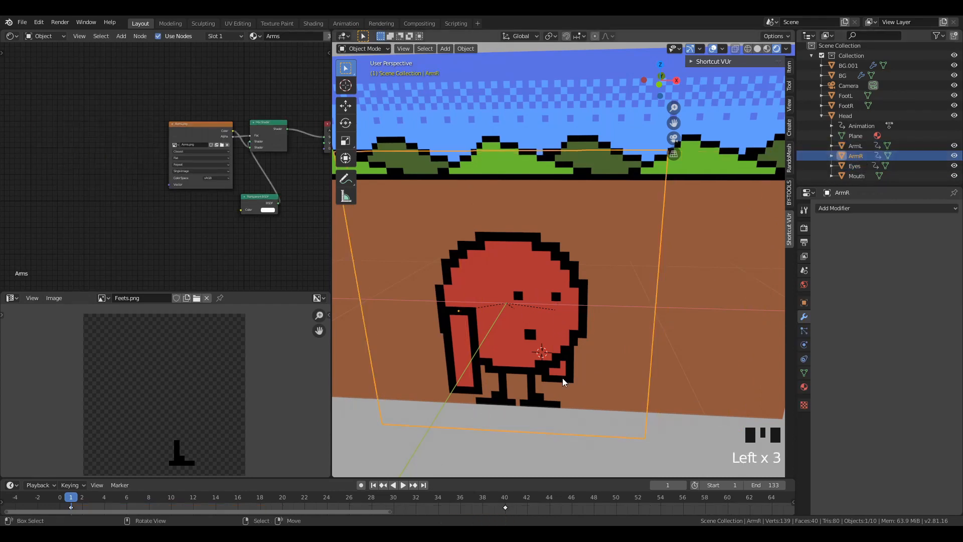
key(shift+d)
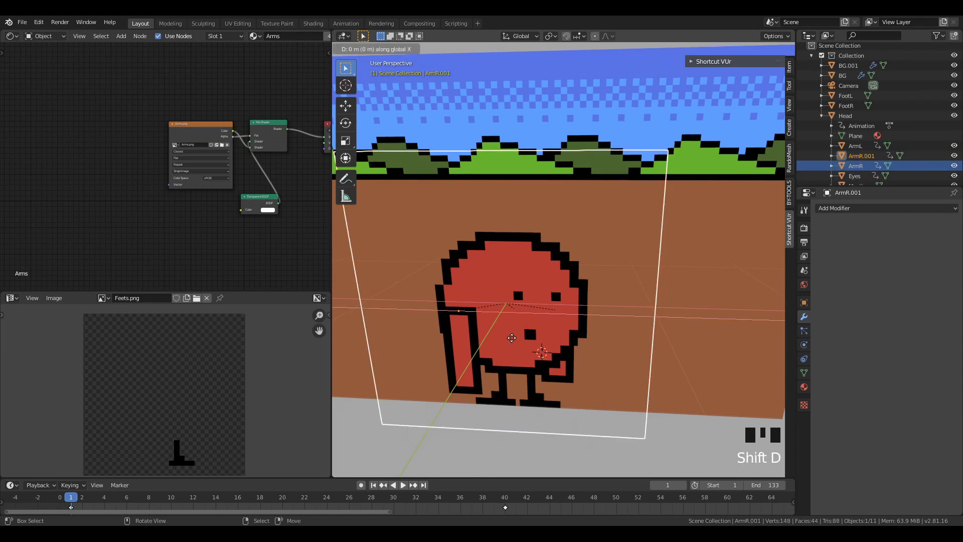
click(604, 350)
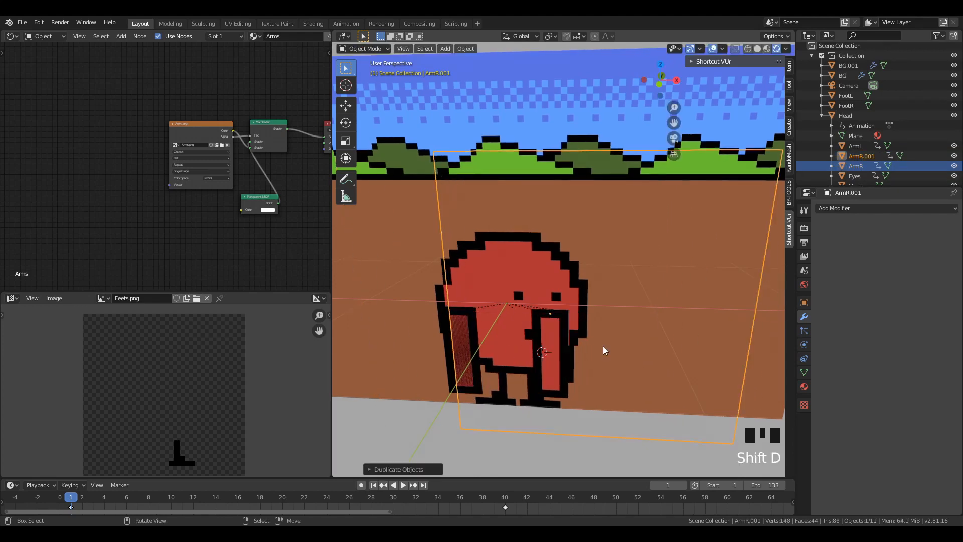
- Mirror the duplicated arm with a scale of -1 along X, and flip it back along the same axis
key(s)
right_click(667, 345)
key(s)
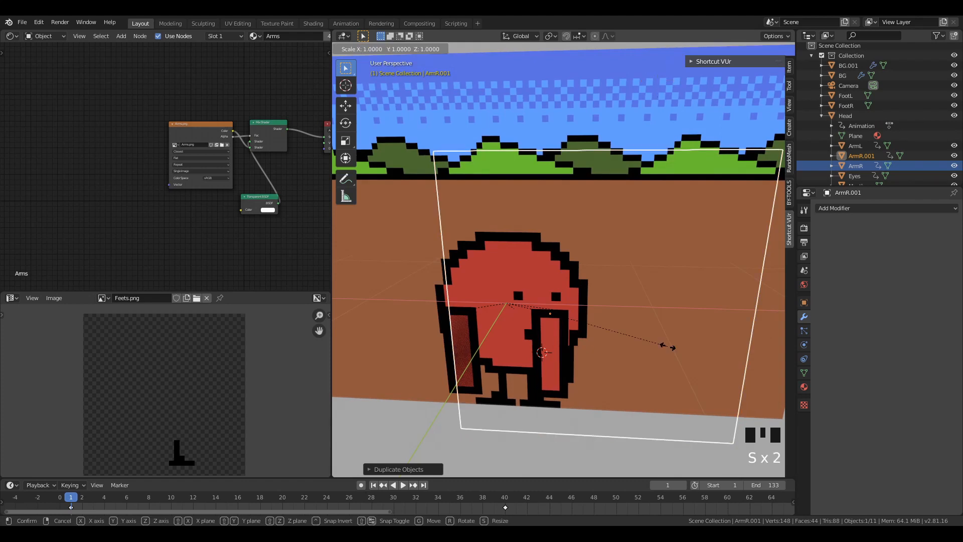
key(x)
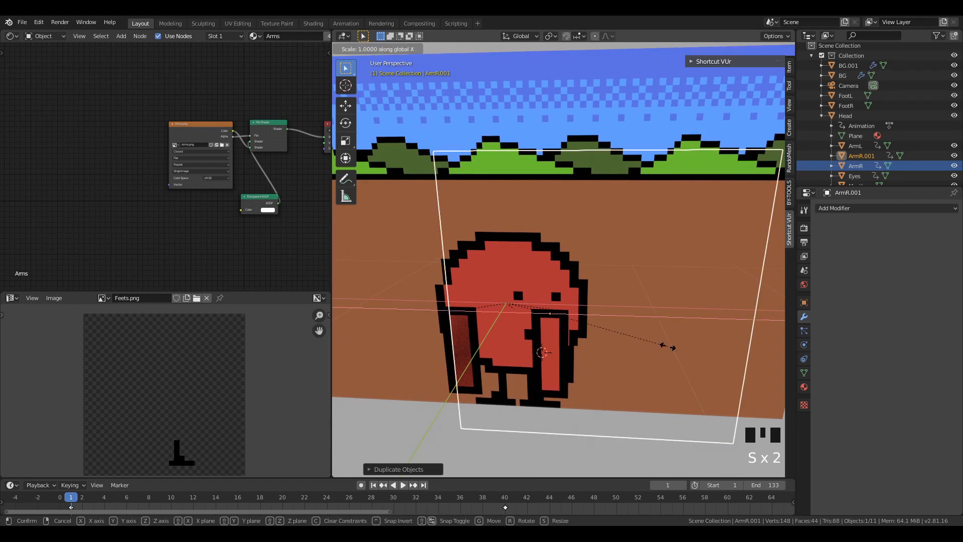
text(-1)
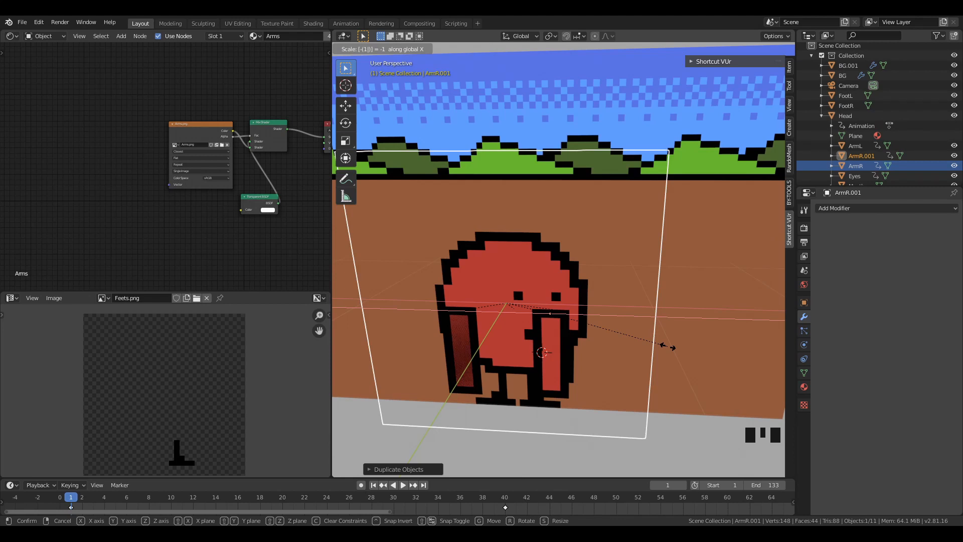
key(Return)
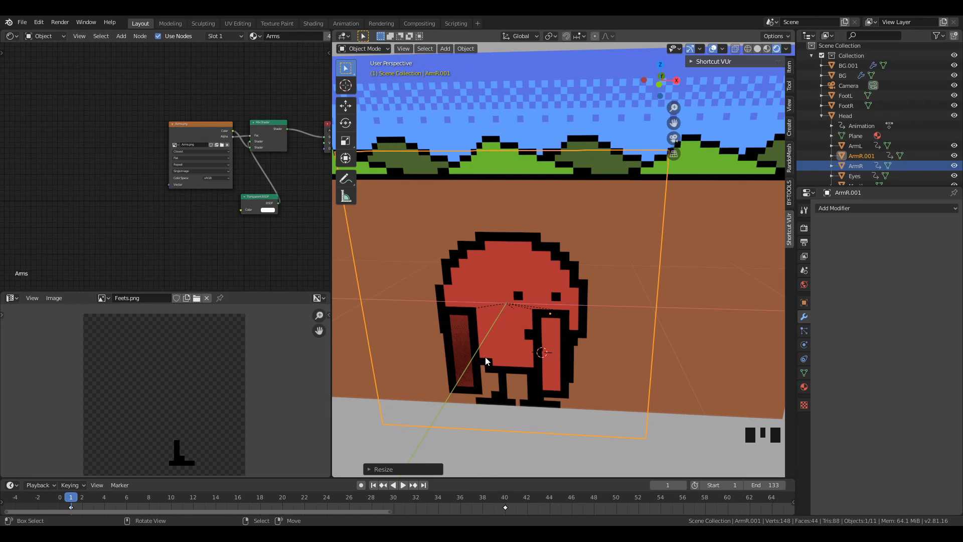
middle_drag(562, 374, 532, 376)
key(s)
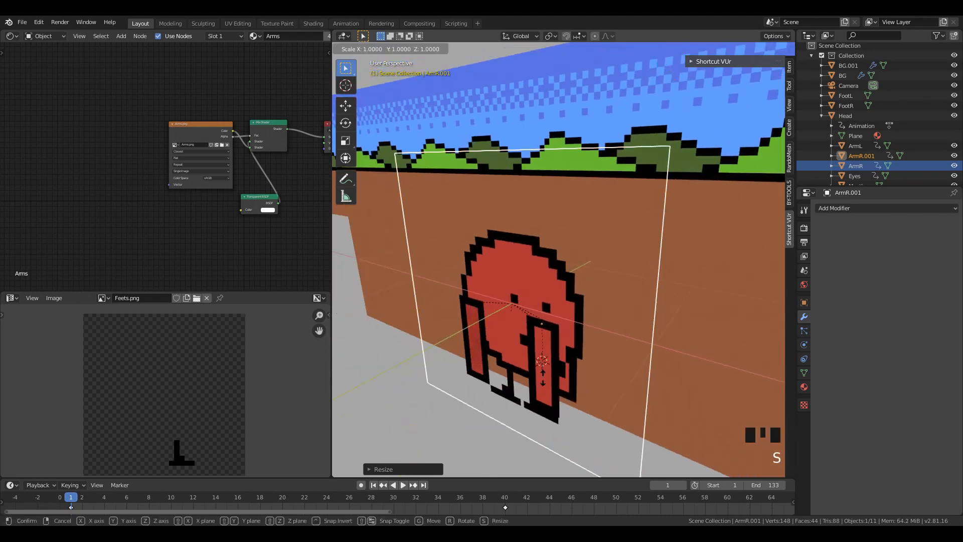
key(x)
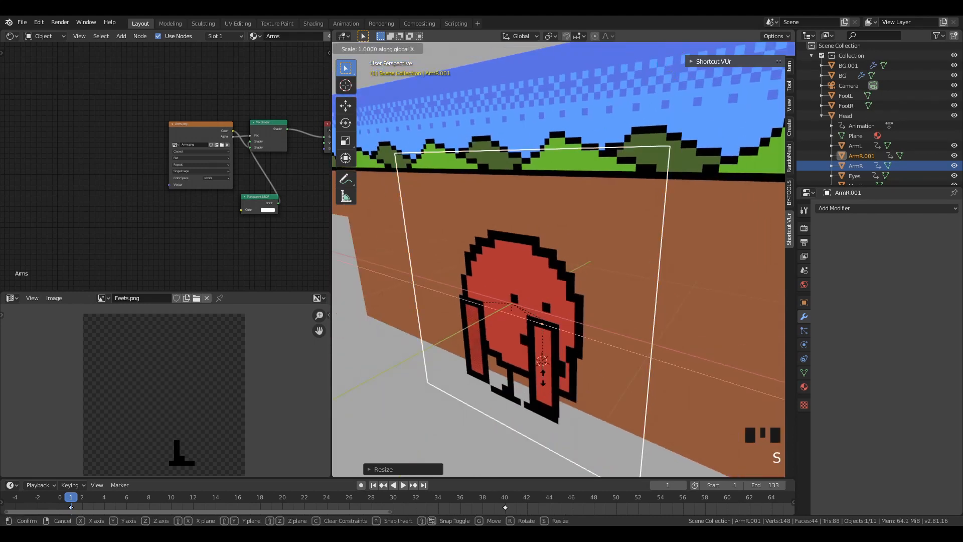
click(544, 378)
- Delete the duplicated arm and select ArmL to examine its plane from several angles
key(x)
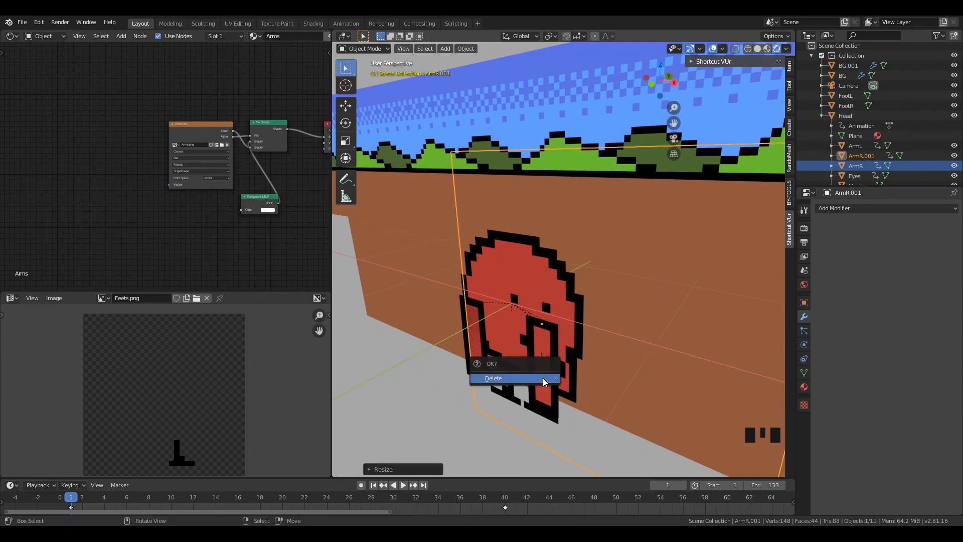
click(544, 379)
middle_drag(381, 350, 456, 354)
scroll(456, 355, down, 1)
right_click(496, 330)
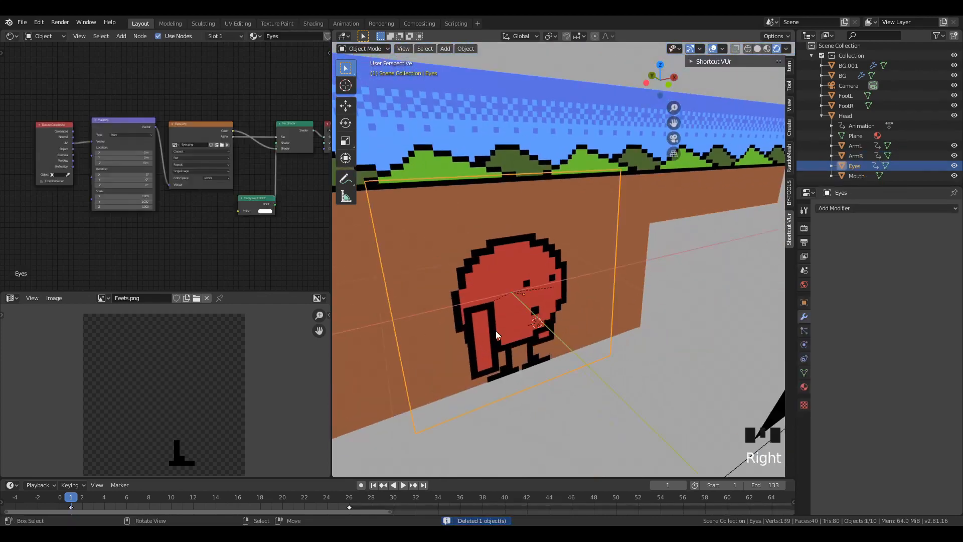
click(863, 145)
middle_drag(555, 291, 643, 297)
scroll(545, 291, up, 2)
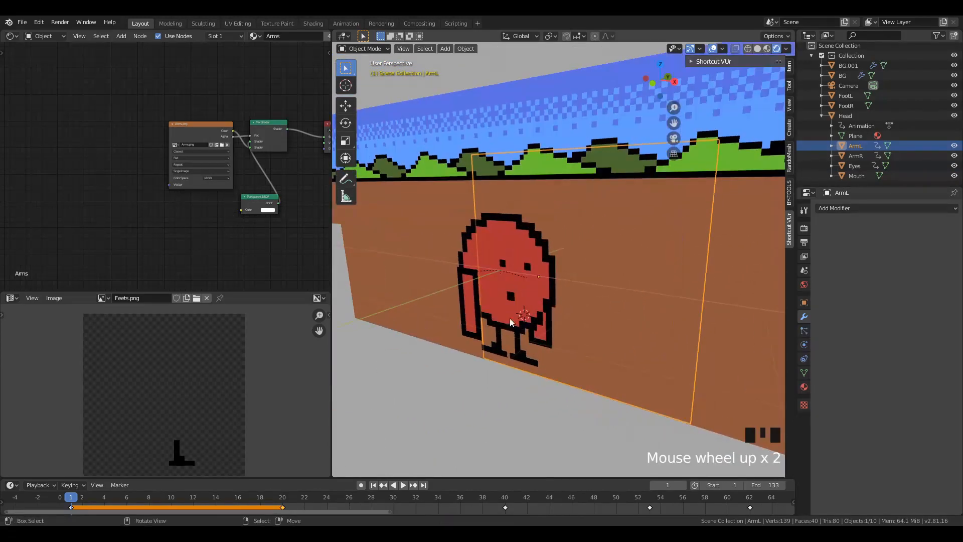
scroll(544, 291, up, 1)
scroll(545, 291, down, 3)
middle_drag(545, 291, 558, 307)
scroll(580, 249, up, 3)
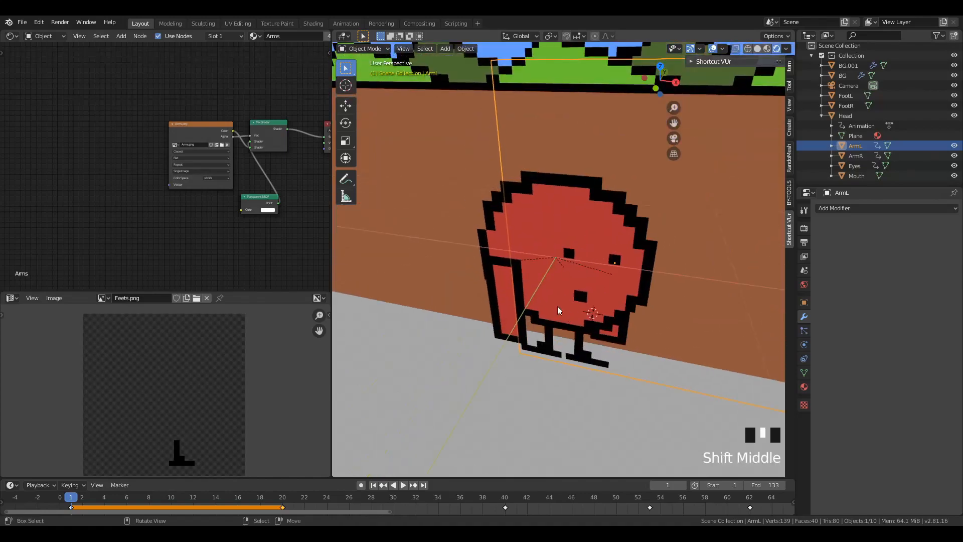
- Duplicate the Eyes plane beside the character and delete the copy
right_click(510, 285)
key(shift+d)
right_click(510, 285)
scroll(607, 300, down, 2)
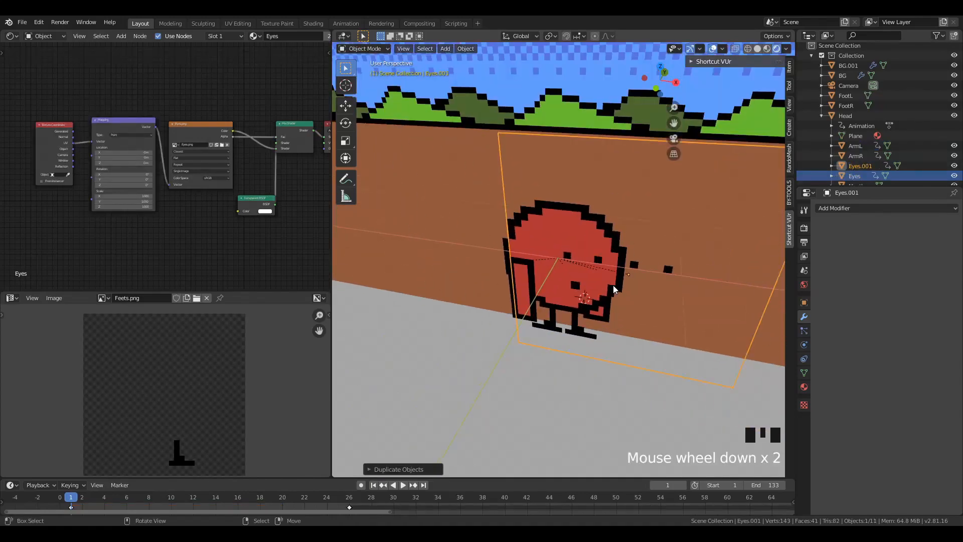
key(x)
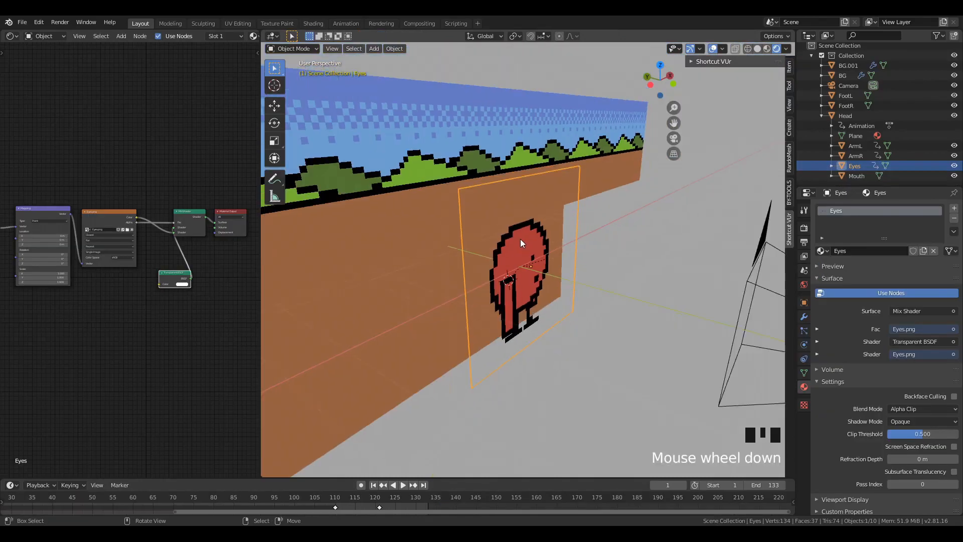
- Examine how the character's planes are layered in depth in front of the background
scroll(520, 238, up, 4)
middle_drag(482, 266, 524, 276)
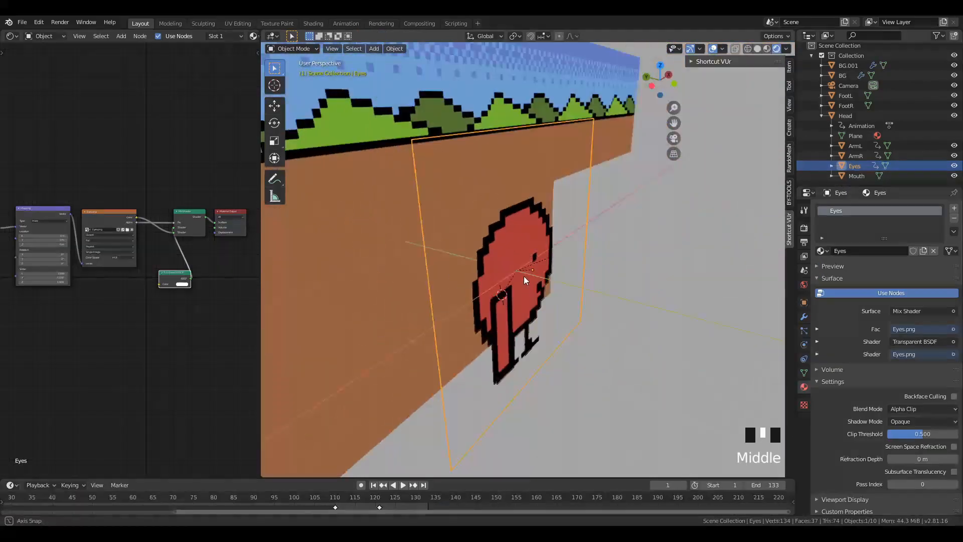
scroll(486, 269, down, 3)
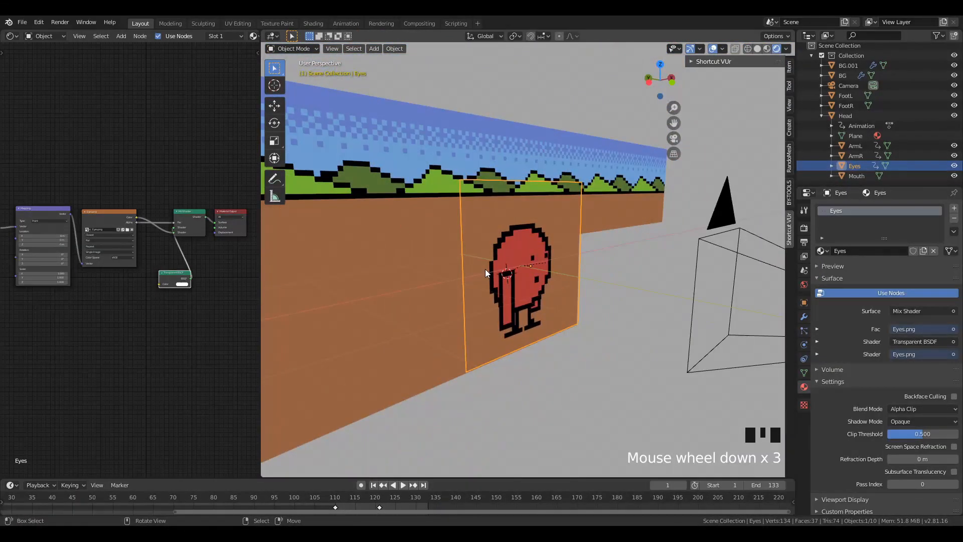
scroll(547, 292, up, 2)
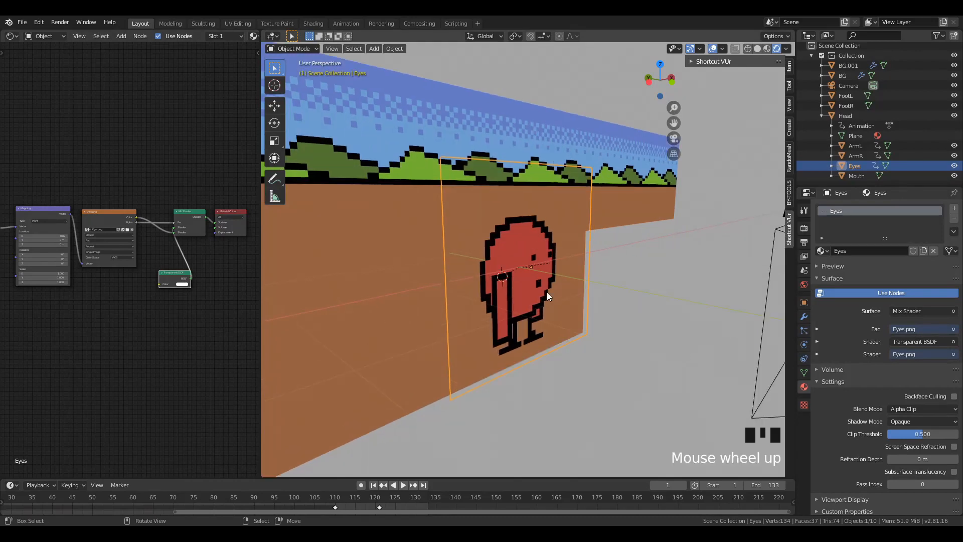
middle_drag(546, 292, 504, 279)
scroll(528, 278, down, 1)
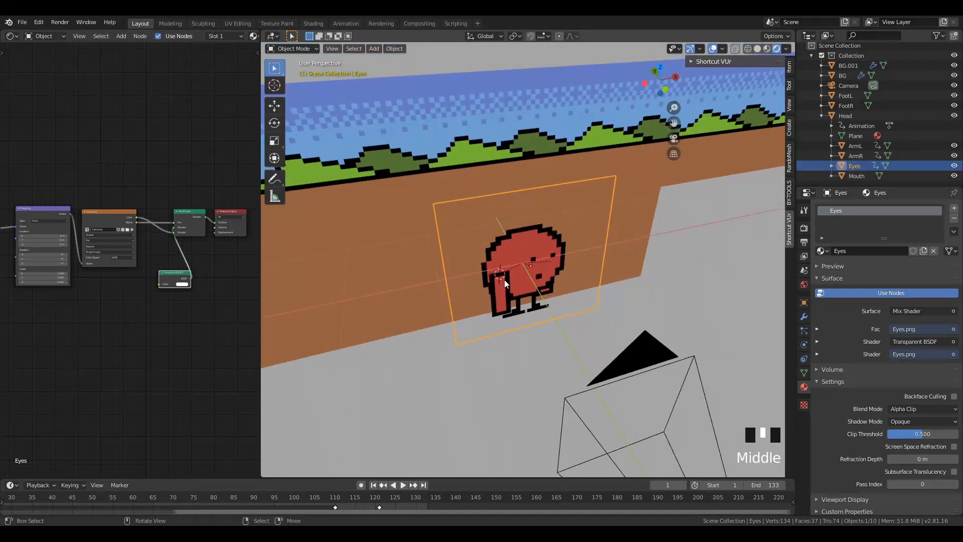
- Deselect all objects and locate the Images as Planes import option
key(a)
key(a)
key(a)
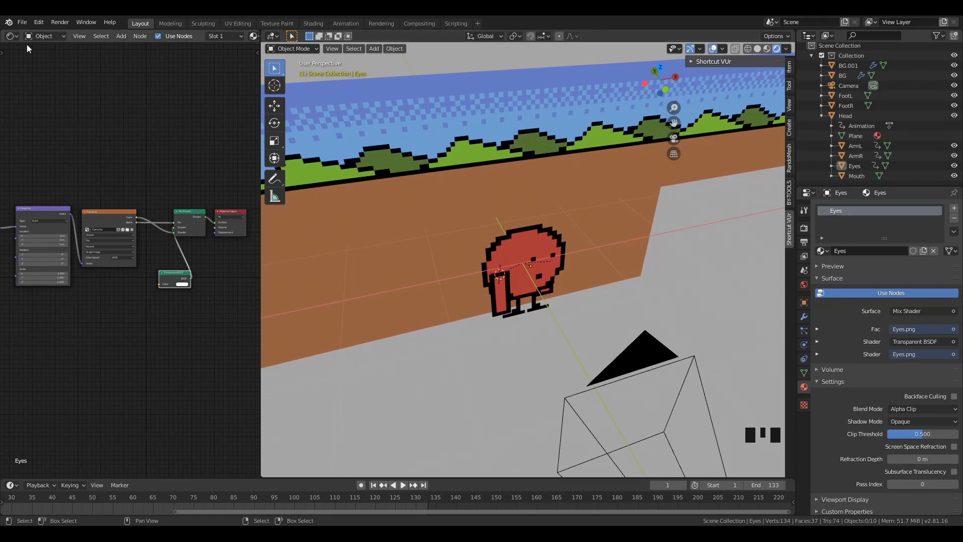
click(23, 23)
mouse_move(78, 158)
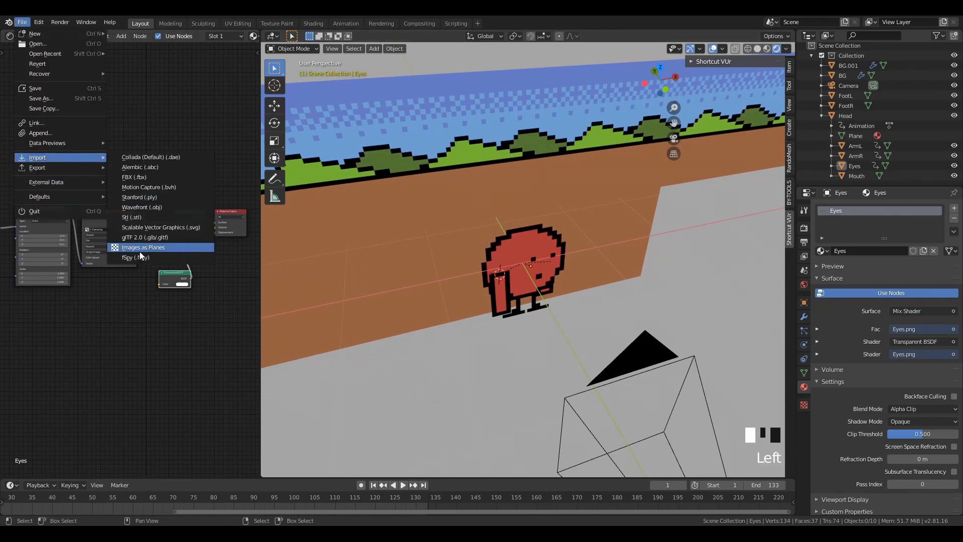
click(170, 249)
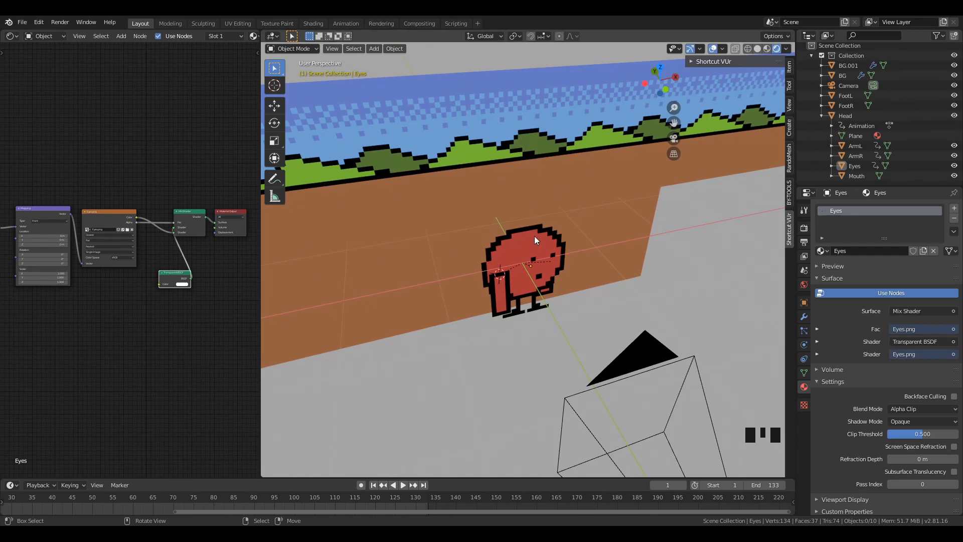
scroll(527, 230, down, 1)
scroll(511, 287, up, 3)
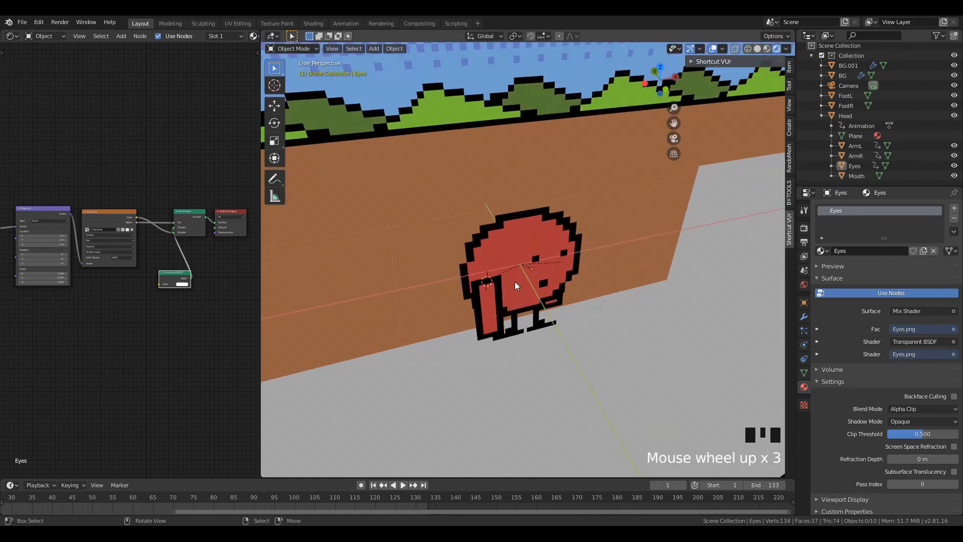
scroll(517, 280, down, 1)
mouse_move(517, 279)
middle_down()
mouse_move(535, 272)
mouse_move(524, 269)
mouse_move(550, 293)
mouse_move(443, 291)
mouse_move(527, 284)
mouse_move(509, 287)
middle_up()
scroll(523, 270, down, 1)
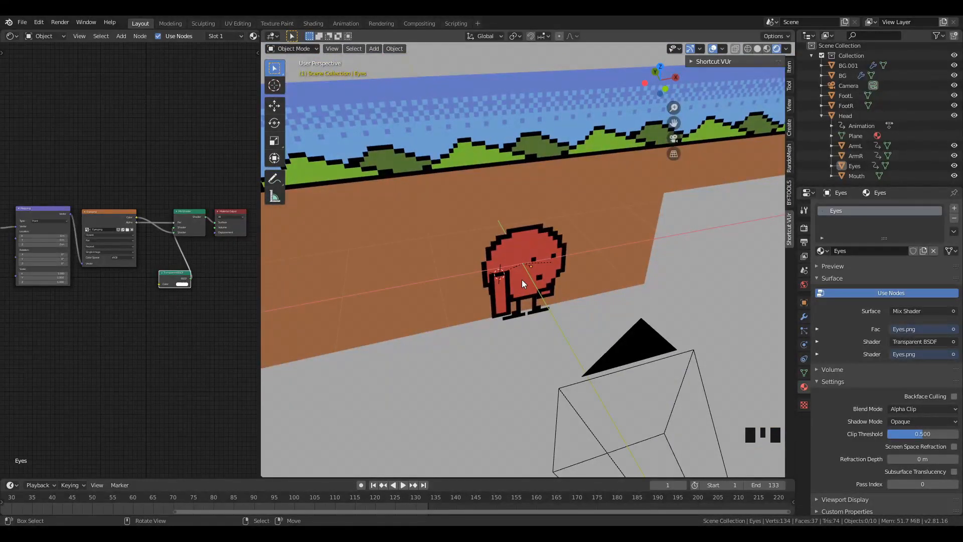
- Reset the 3D cursor to the world origin and switch the viewport to solid shading
key(shift+c)
scroll(617, 243, up, 3)
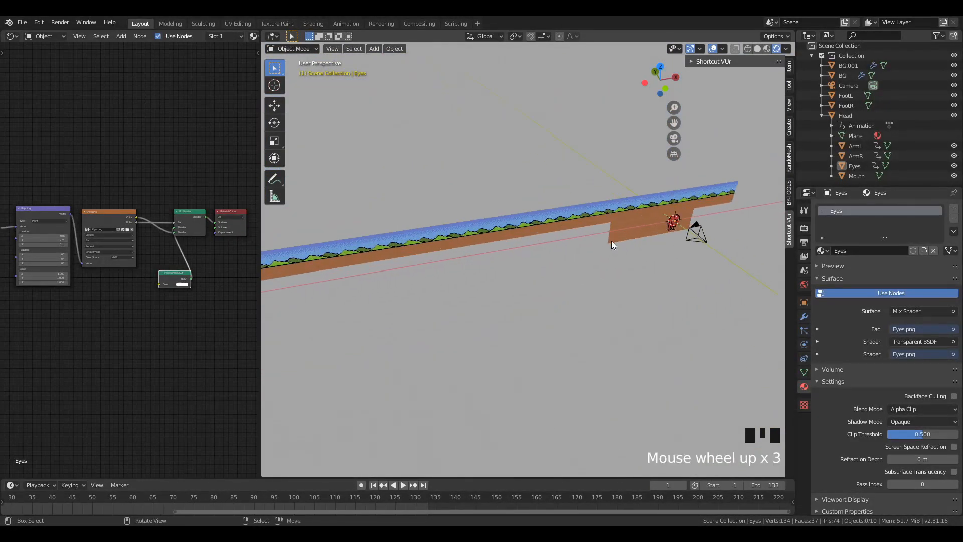
mouse_move(613, 243)
shift+middle_down()
mouse_move(445, 292)
mouse_move(515, 274)
mouse_move(531, 306)
shift+middle_up()
scroll(445, 292, up, 3)
scroll(514, 274, up, 3)
key(z)
click(508, 291)
scroll(509, 303, up, 4)
- Add a mesh plane at the world origin
key(shift+a)
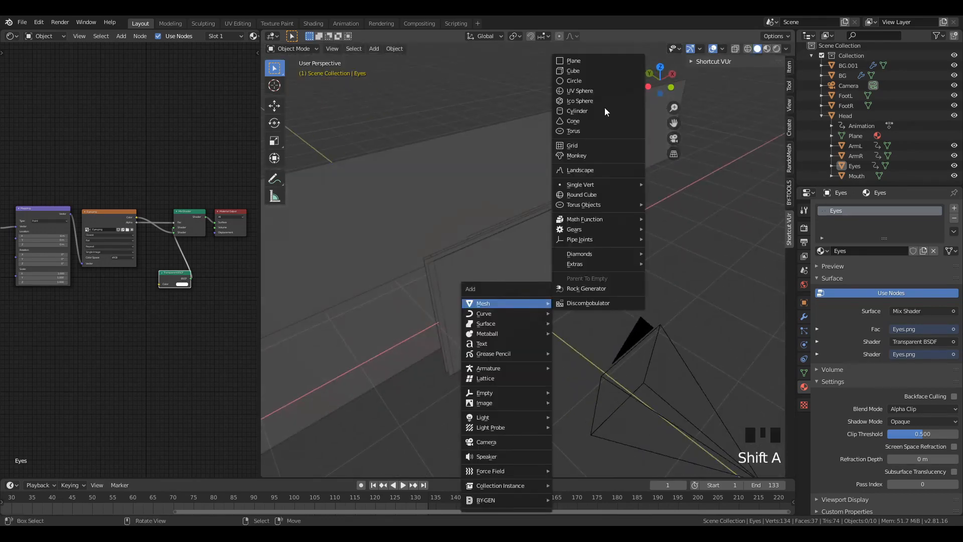
key(shift+a)
mouse_move(510, 317)
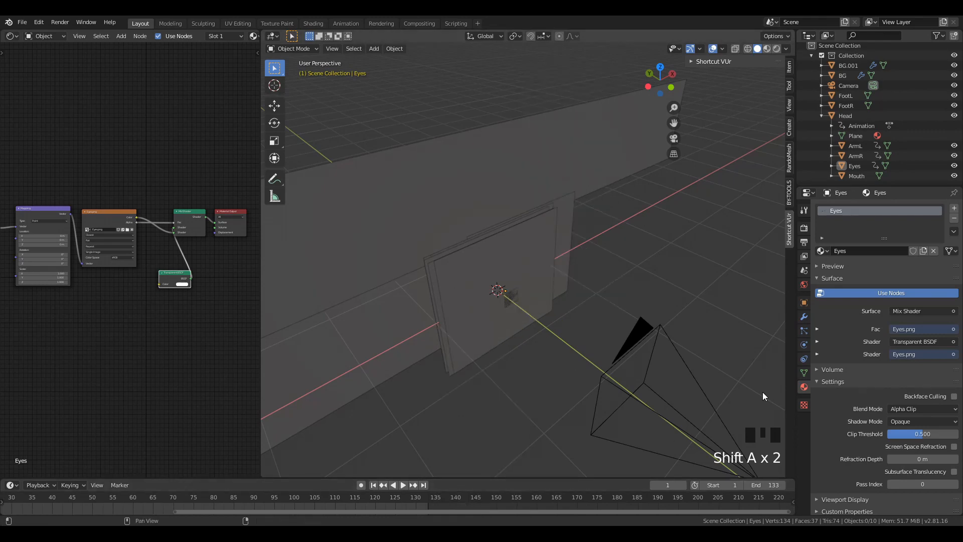
key(shift+a)
mouse_move(519, 285)
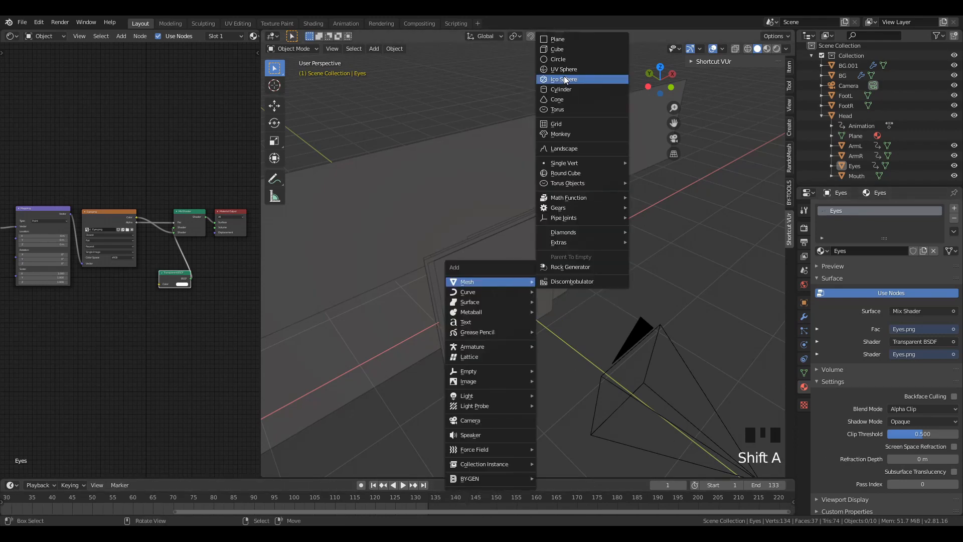
click(576, 39)
scroll(537, 300, down, 2)
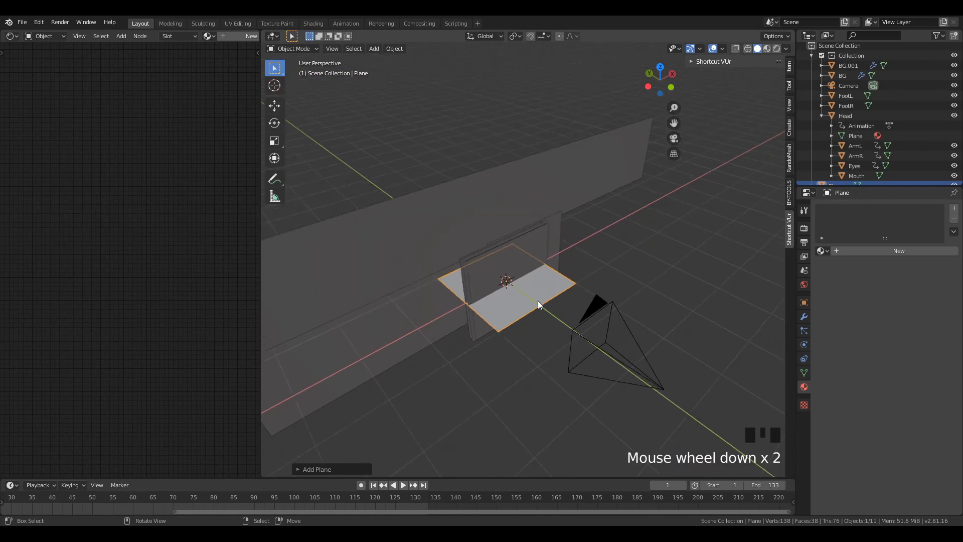
- Rotate the new plane 90° about X and move it along Y toward the camera, in front of the character
middle_drag(538, 300, 574, 285)
scroll(555, 291, up, 2)
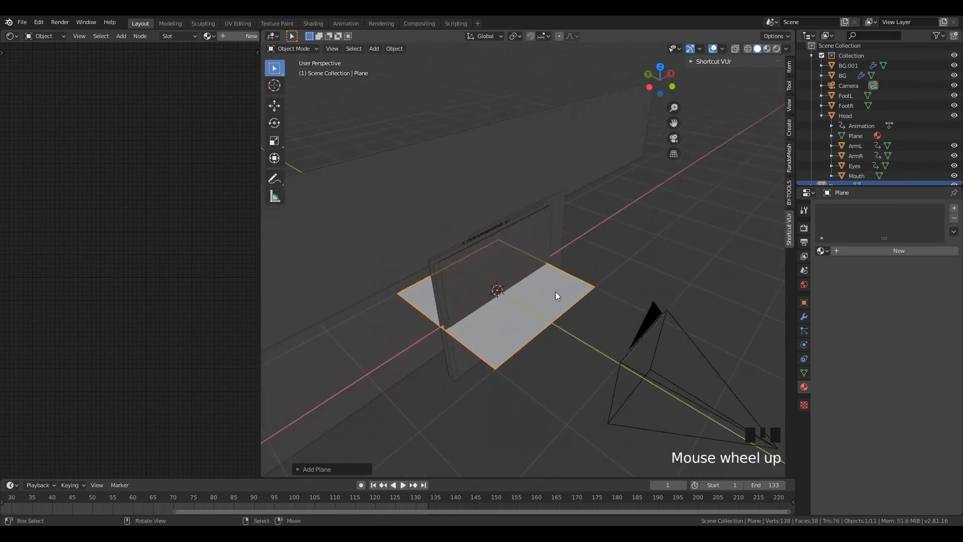
text(r90)
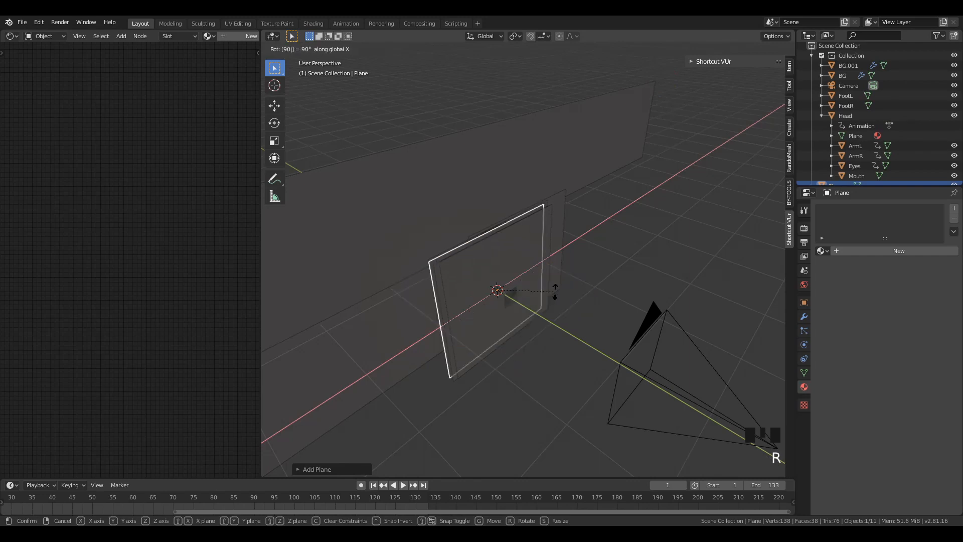
key(Return)
key(g)
key(y)
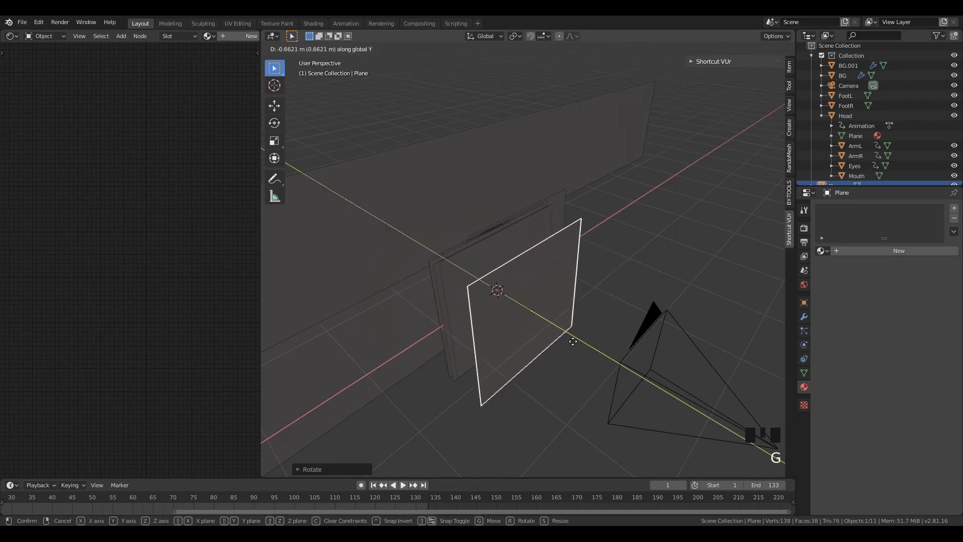
click(504, 354)
mouse_move(504, 353)
middle_down()
mouse_move(480, 321)
mouse_move(601, 329)
mouse_move(524, 348)
mouse_move(486, 307)
mouse_move(540, 313)
mouse_move(572, 337)
mouse_move(537, 321)
mouse_move(545, 351)
mouse_move(538, 325)
mouse_move(507, 345)
middle_up()
- Switch the viewport to rendered shading and set the render engine to Cycles
key(z)
click(537, 214)
scroll(517, 328, down, 1)
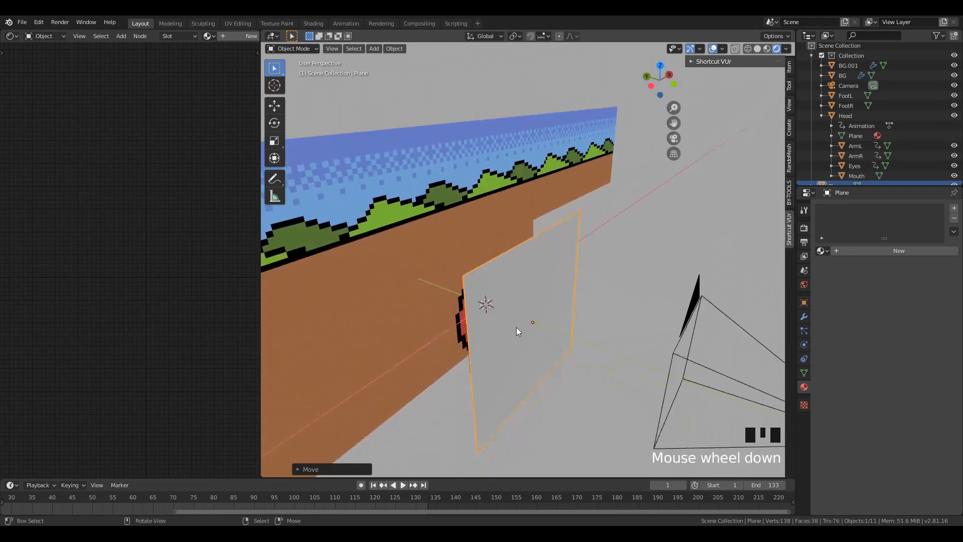
click(804, 212)
click(804, 228)
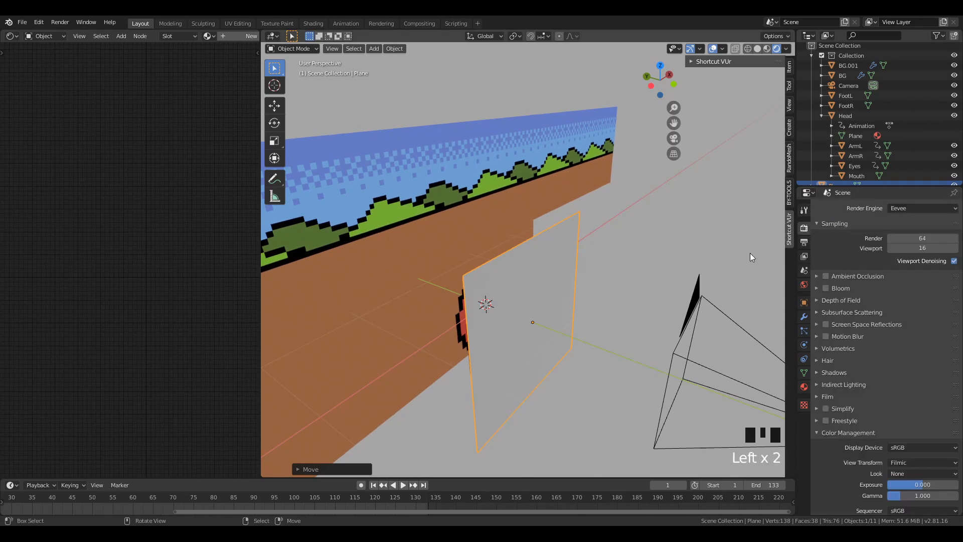
scroll(528, 324, up, 2)
shift+middle_drag(528, 323, 567, 284)
scroll(550, 284, down, 2)
click(923, 208)
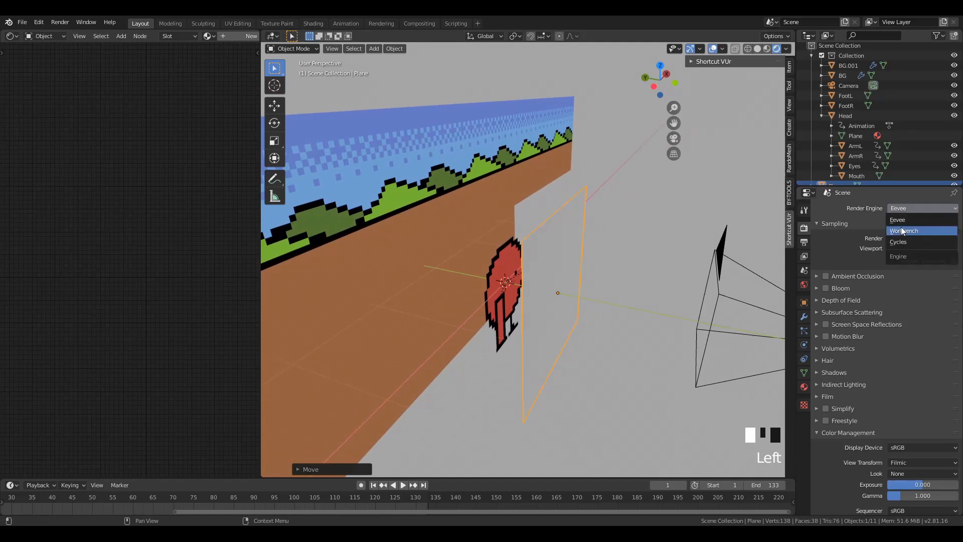
click(906, 243)
- Inspect the Cycles-rendered new plane and the character's layers from several angles
middle_drag(550, 300, 588, 312)
scroll(569, 321, up, 2)
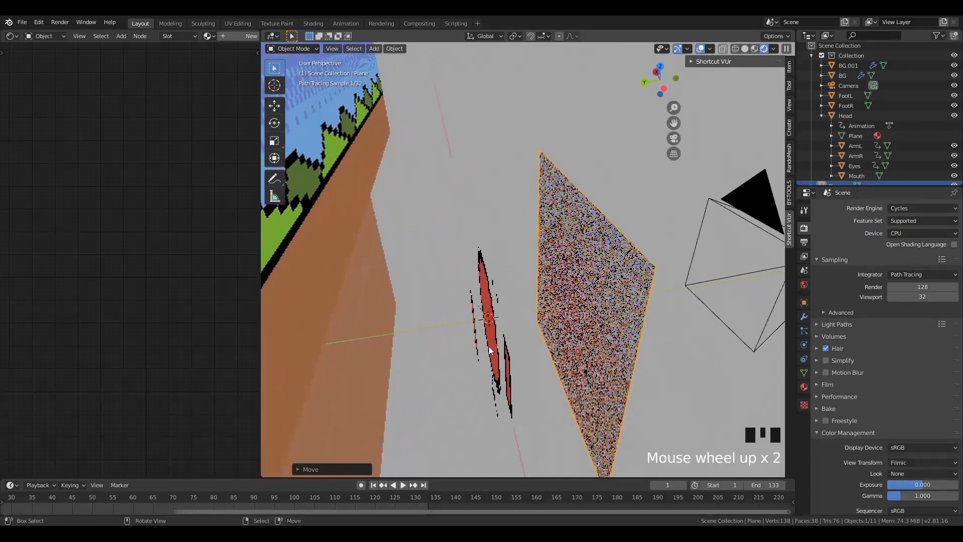
scroll(475, 321, down, 2)
middle_drag(474, 321, 600, 255)
scroll(494, 327, up, 1)
middle_drag(583, 354, 602, 350)
key(z)
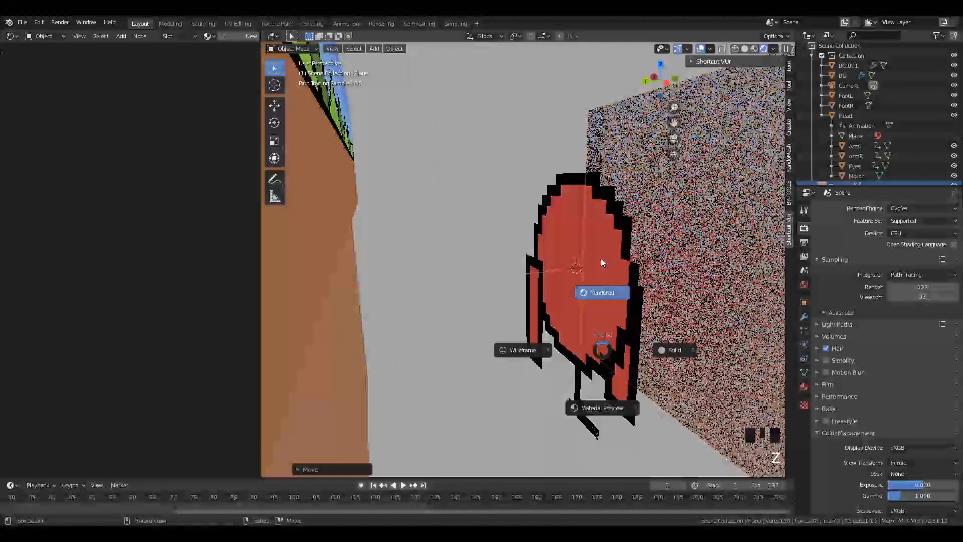
key(Escape)
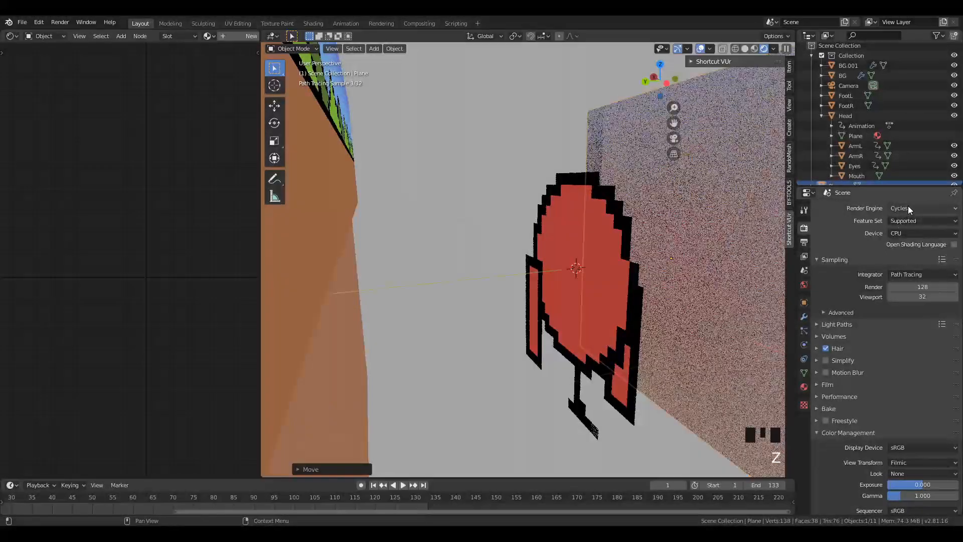
- Set the render engine to Eevee and inspect the upright plane and scene layers from several angles
click(908, 208)
click(909, 221)
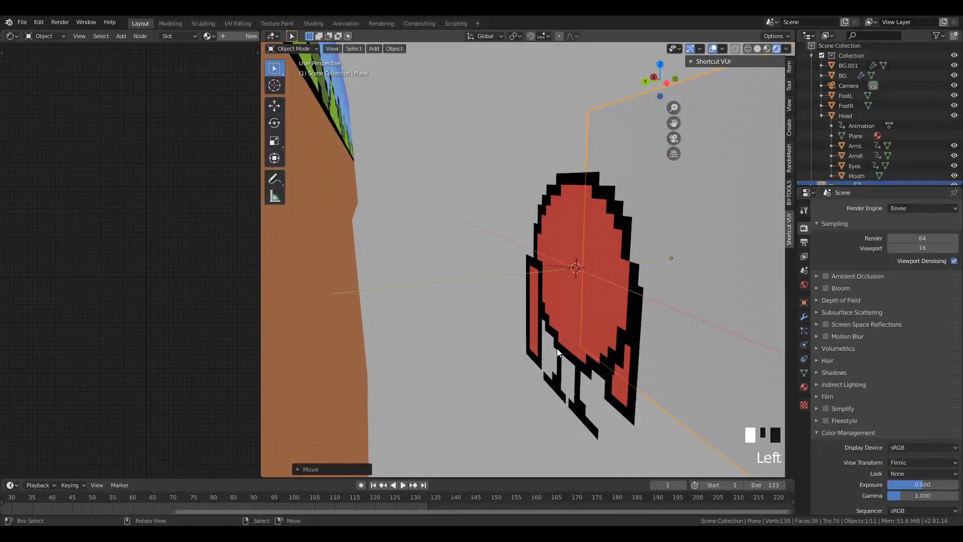
scroll(533, 330, down, 3)
middle_click(533, 330)
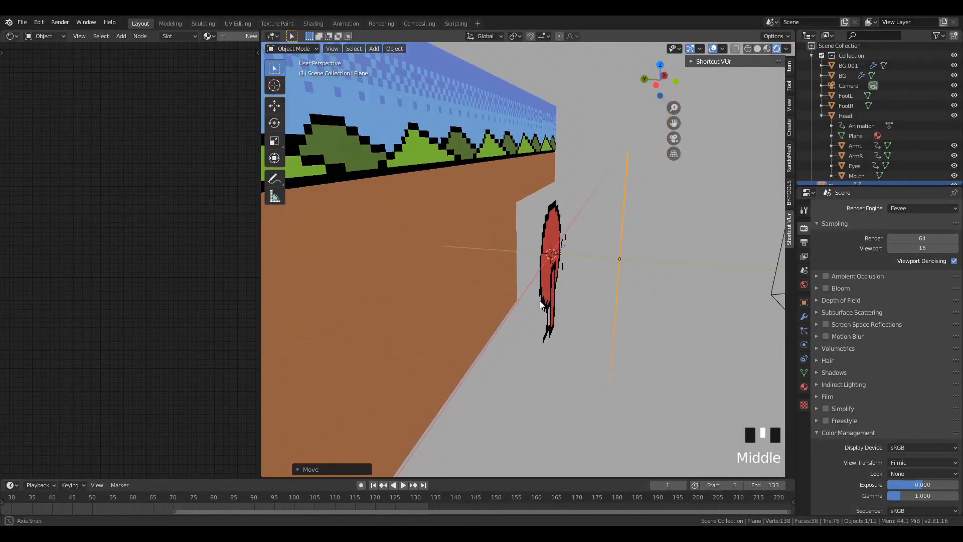
scroll(556, 285, down, 2)
middle_drag(556, 285, 536, 305)
scroll(538, 275, up, 2)
scroll(541, 267, down, 2)
scroll(529, 360, up, 1)
scroll(510, 250, down, 3)
scroll(555, 276, up, 2)
scroll(576, 301, up, 1)
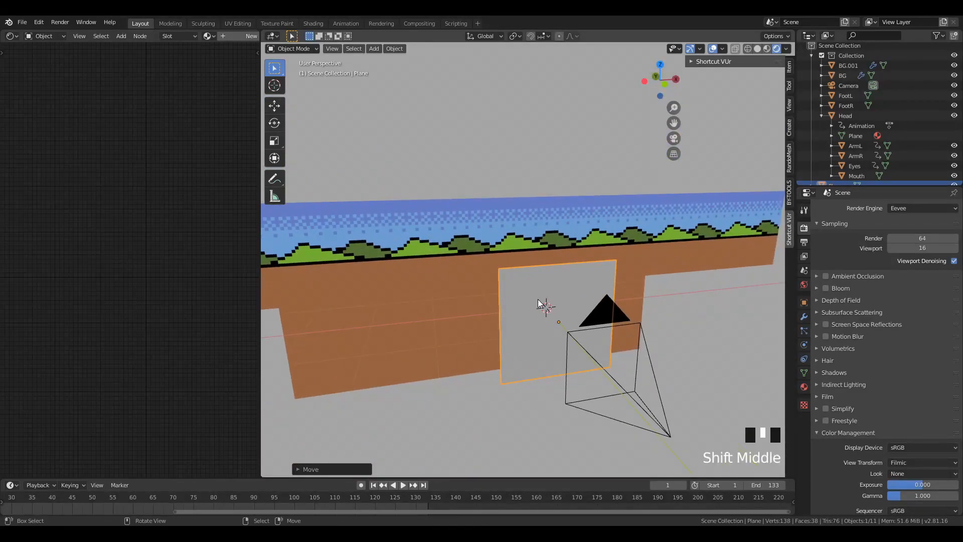
scroll(538, 316, up, 1)
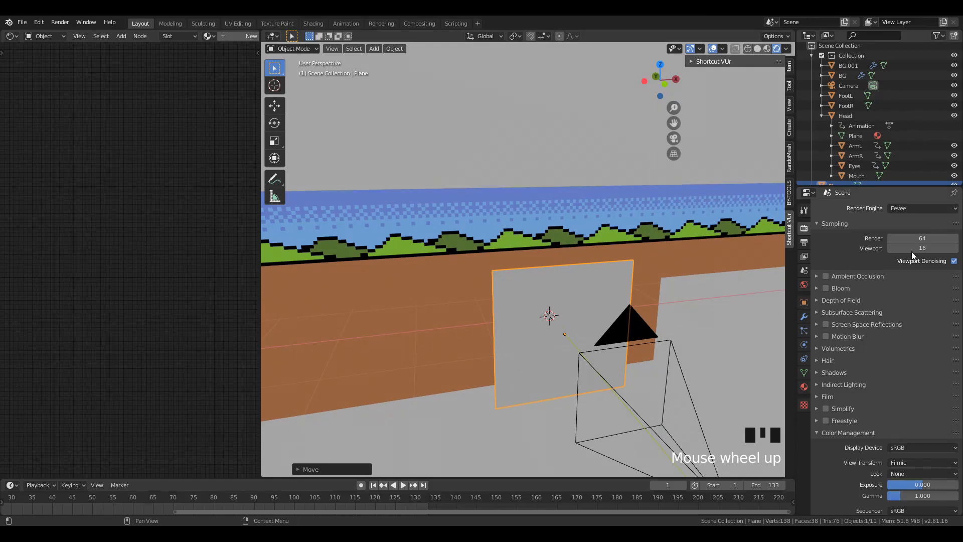
- Switch the render engine to Cycles and compare how the upright plane and background render
click(926, 210)
click(903, 242)
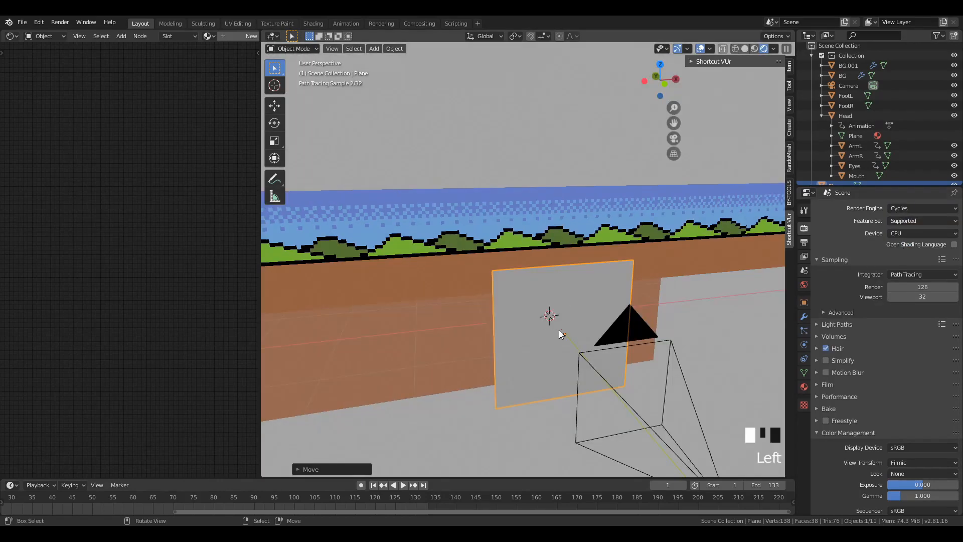
mouse_move(560, 331)
middle_down()
mouse_move(601, 339)
mouse_move(501, 321)
mouse_move(444, 329)
mouse_move(508, 357)
mouse_move(544, 318)
mouse_move(601, 331)
mouse_move(587, 312)
mouse_move(529, 331)
mouse_move(552, 365)
middle_up()
scroll(534, 311, down, 1)
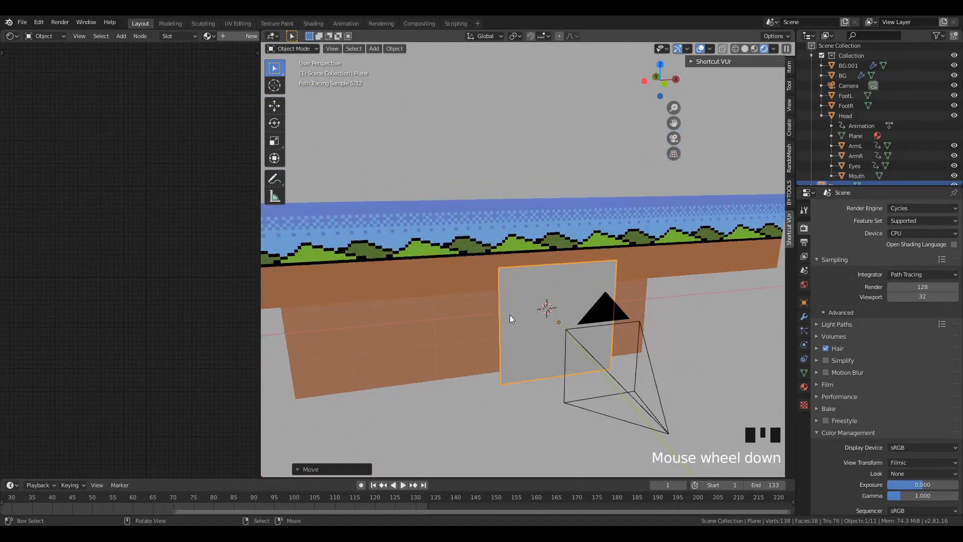
mouse_move(525, 308)
middle_down()
mouse_move(514, 347)
mouse_move(573, 323)
mouse_move(531, 315)
middle_up()
key(z)
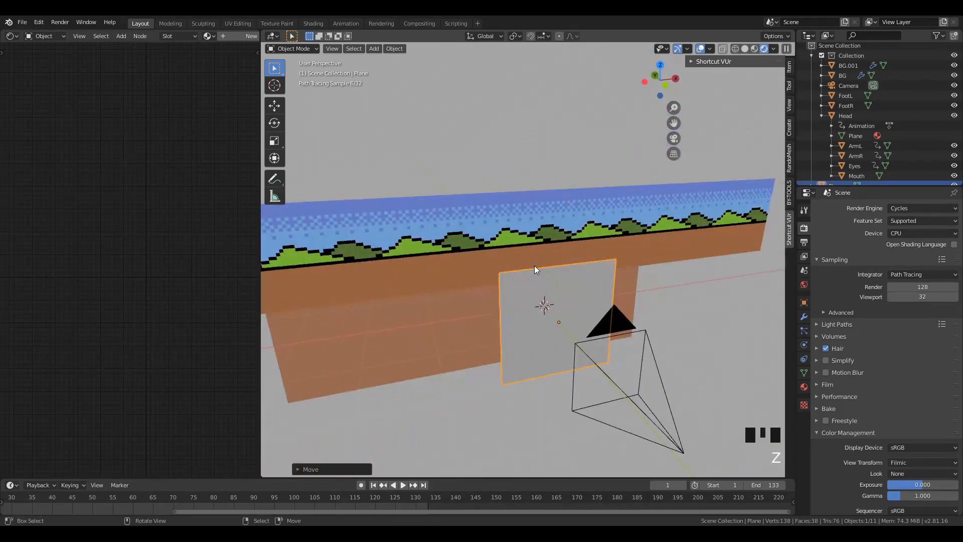
key(z)
- Set the render engine back to Eevee and view the upright plane in rendered shading
click(912, 207)
click(910, 224)
key(z)
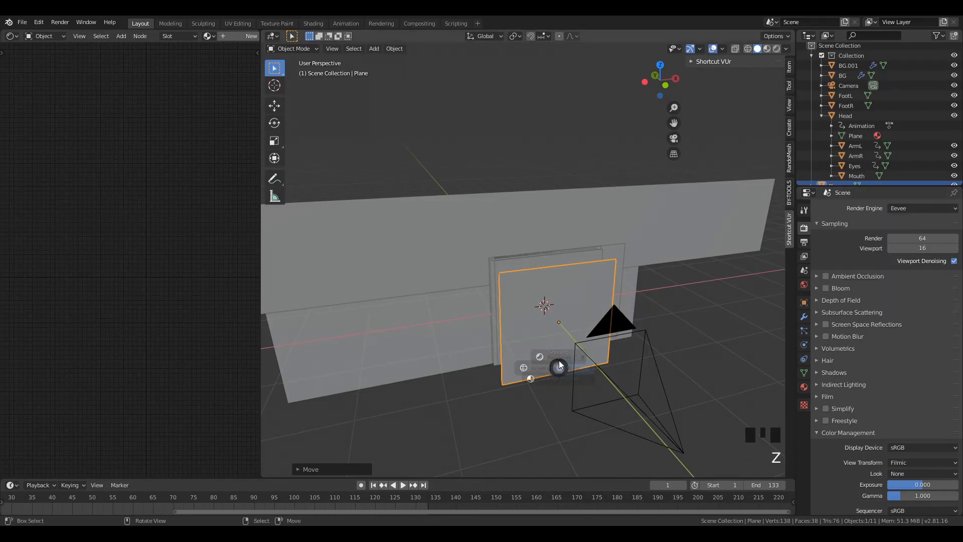
middle_drag(568, 342, 520, 311)
scroll(566, 334, down, 3)
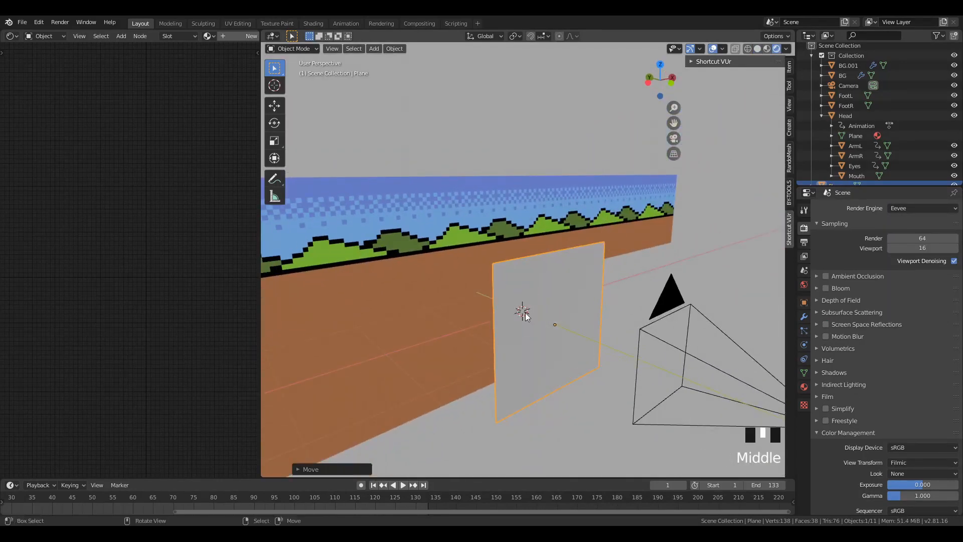
scroll(539, 315, down, 2)
middle_drag(543, 311, 546, 316)
- Create a new material for the upright plane and move its Principled BSDF node away from the Material Output
click(804, 388)
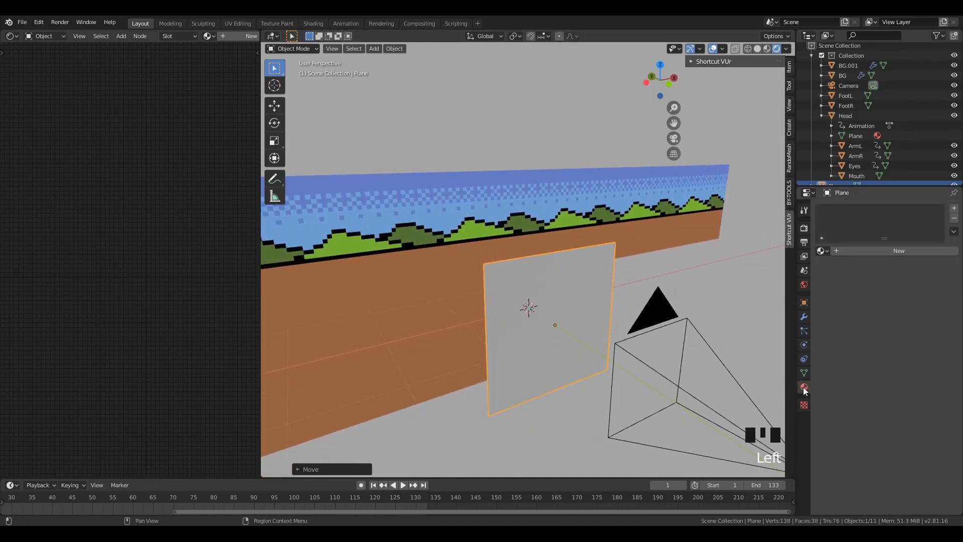
click(894, 249)
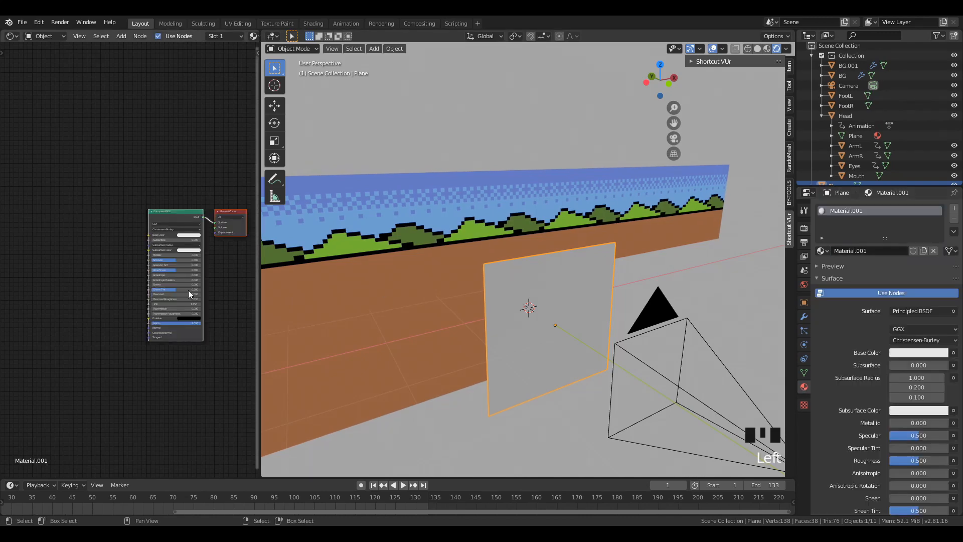
click(243, 303)
scroll(163, 223, up, 6)
middle_drag(163, 222, 78, 196)
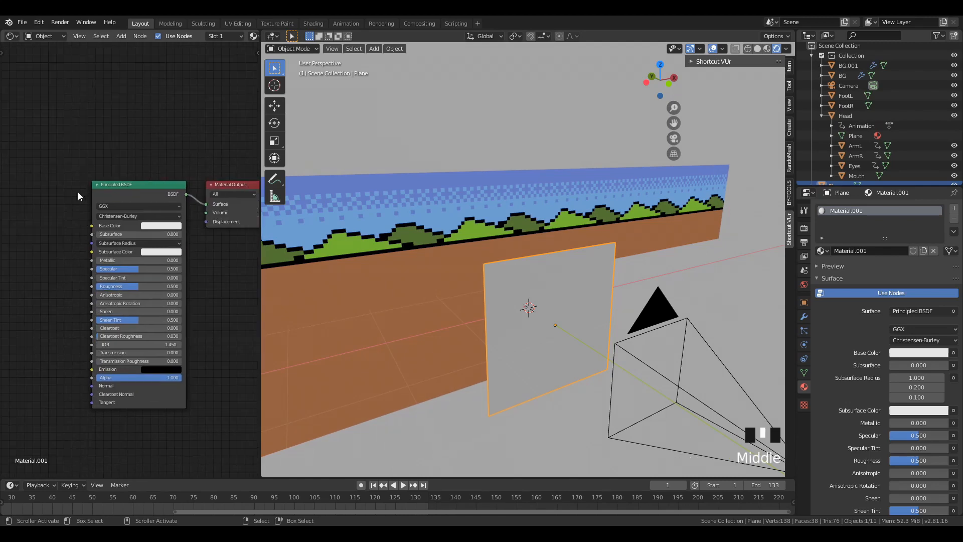
drag(107, 188, 80, 189)
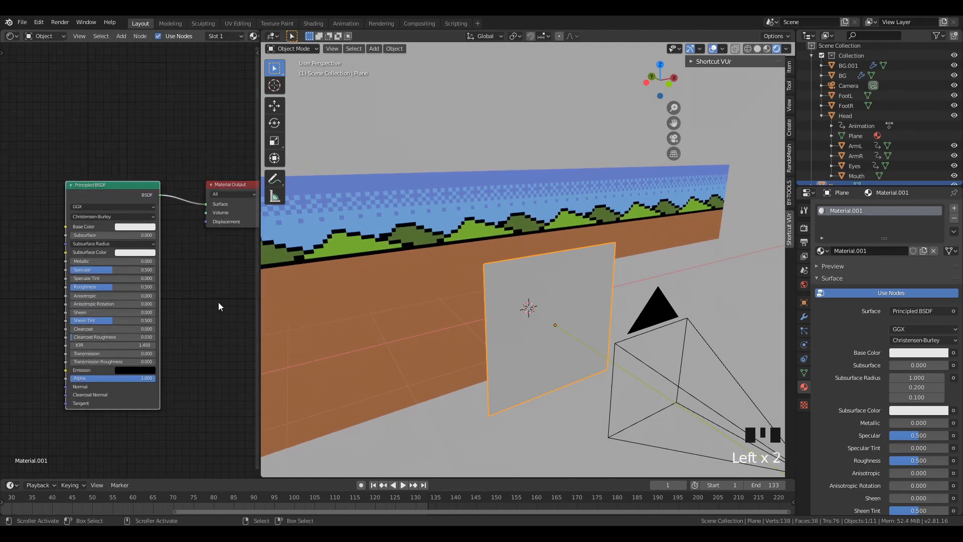
- Select the background plane and spread out the Transparent BSDF and BG.png image nodes in its material
right_click(441, 292)
middle_drag(118, 195, 133, 217)
scroll(77, 252, up, 3)
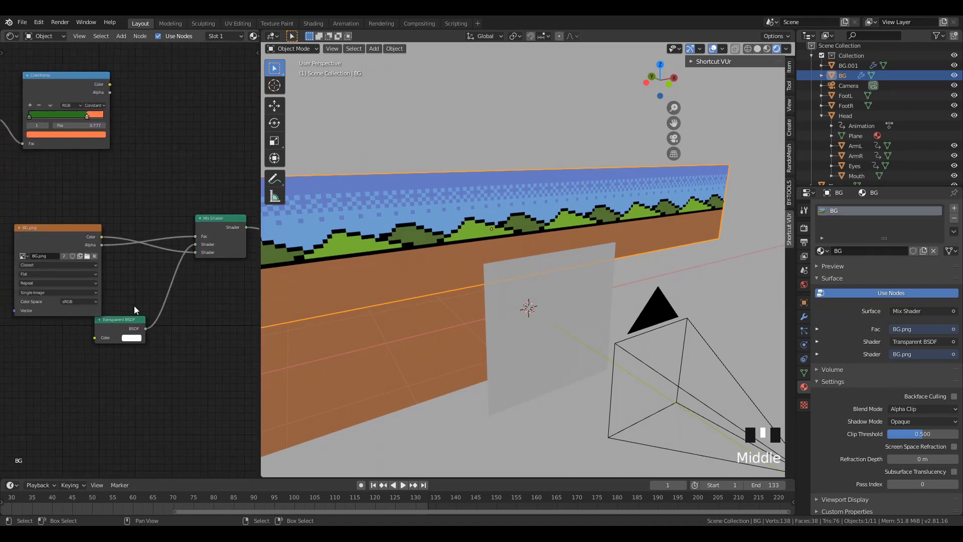
drag(121, 327, 101, 349)
middle_drag(93, 253, 143, 273)
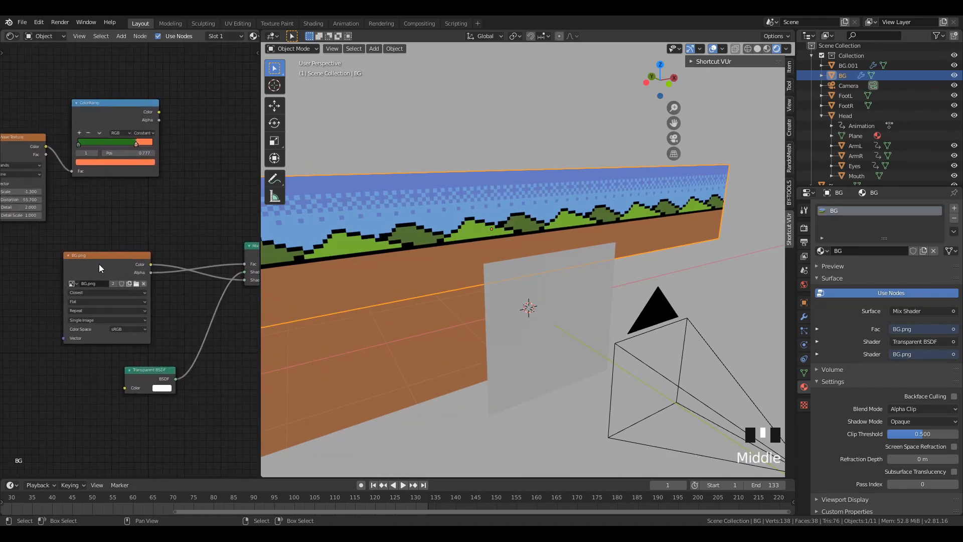
drag(100, 268, 57, 266)
scroll(147, 308, down, 1)
middle_drag(147, 309, 88, 317)
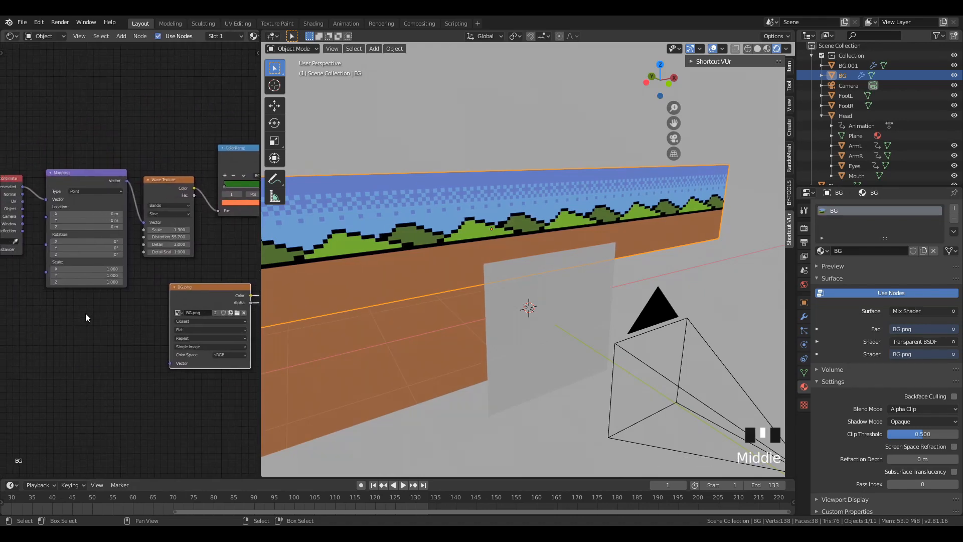
scroll(120, 323, down, 5)
scroll(150, 301, up, 3)
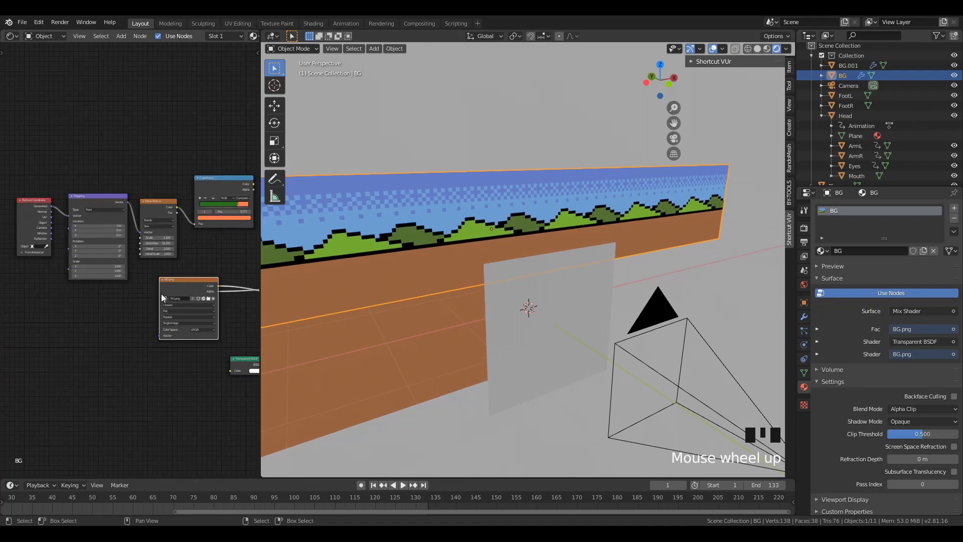
middle_drag(140, 301, 116, 289)
scroll(118, 296, down, 1)
middle_drag(72, 314, 99, 314)
- Delete the unused Texture Coordinate, Mapping, Wave Texture and ColorRamp nodes from the BG material
click(196, 247)
drag(229, 146, 33, 229)
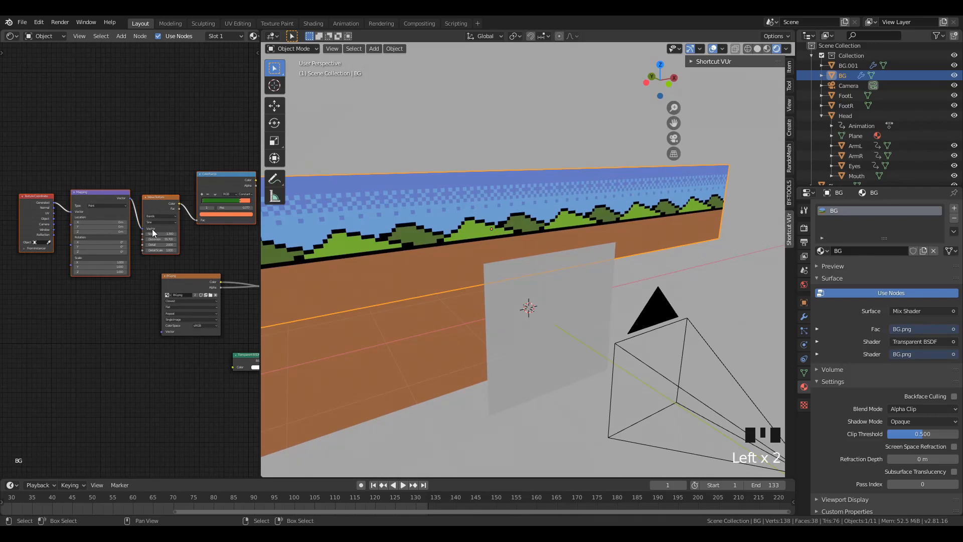
key(x)
middle_drag(161, 393, 152, 275)
drag(29, 219, 78, 209)
- Select the Eyes plane, examine its material nodes and reposition the Transparent BSDF below the Eyes.png image node
middle_drag(432, 321, 484, 282)
right_click(459, 259)
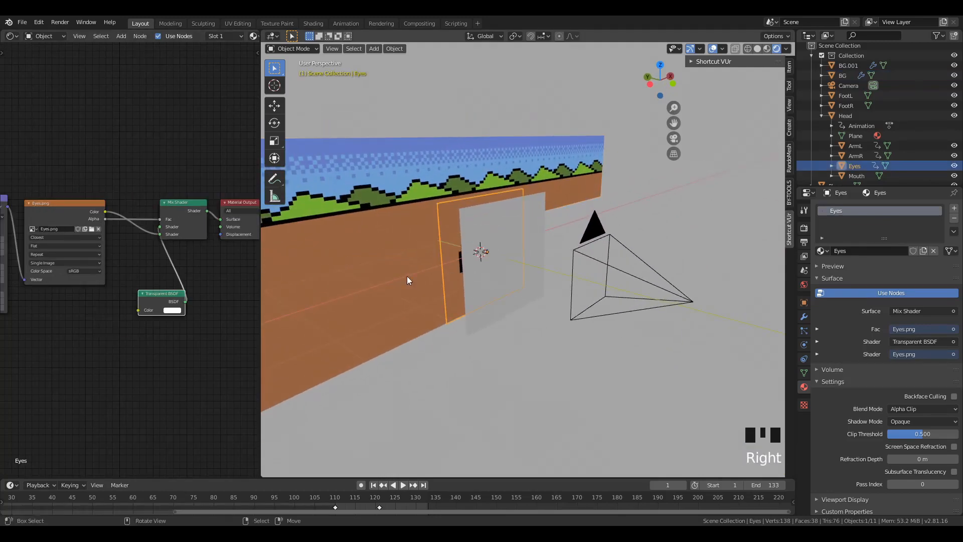
scroll(65, 317, down, 3)
middle_drag(64, 317, 131, 317)
scroll(135, 315, up, 5)
click(155, 313)
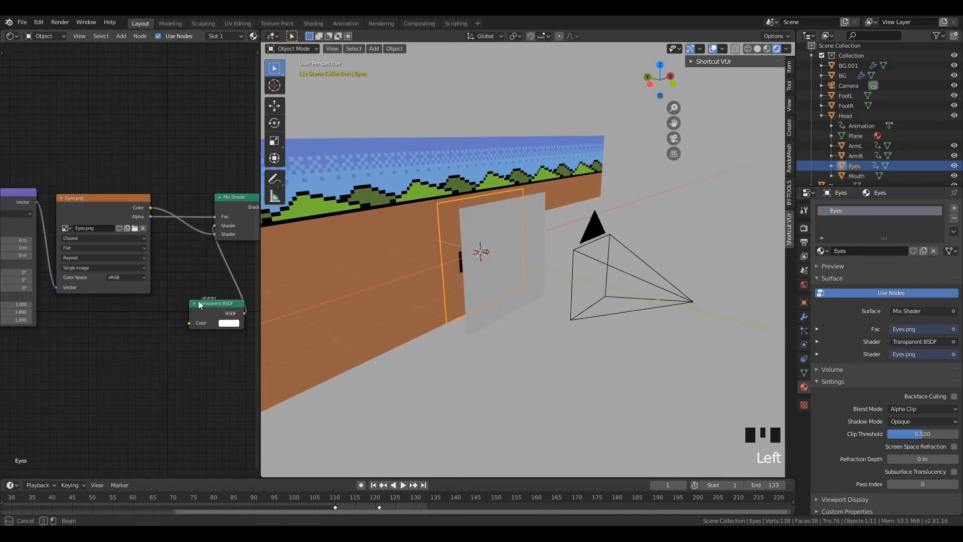
drag(202, 304, 170, 307)
click(115, 336)
middle_drag(75, 347, 1, 341)
- Reselect the upright plane and reposition the Principled BSDF node in its material
right_click(532, 275)
scroll(157, 342, down, 6)
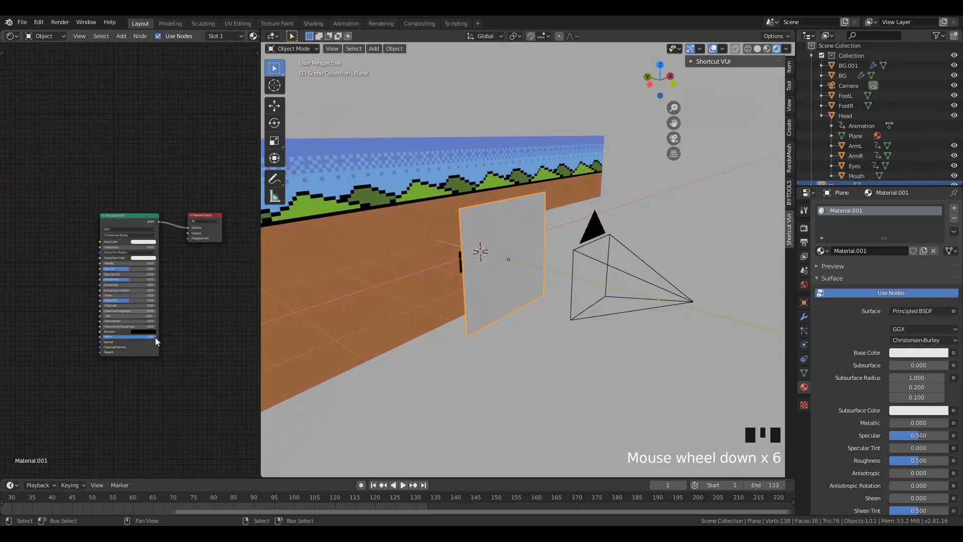
scroll(222, 318, up, 2)
scroll(485, 281, up, 2)
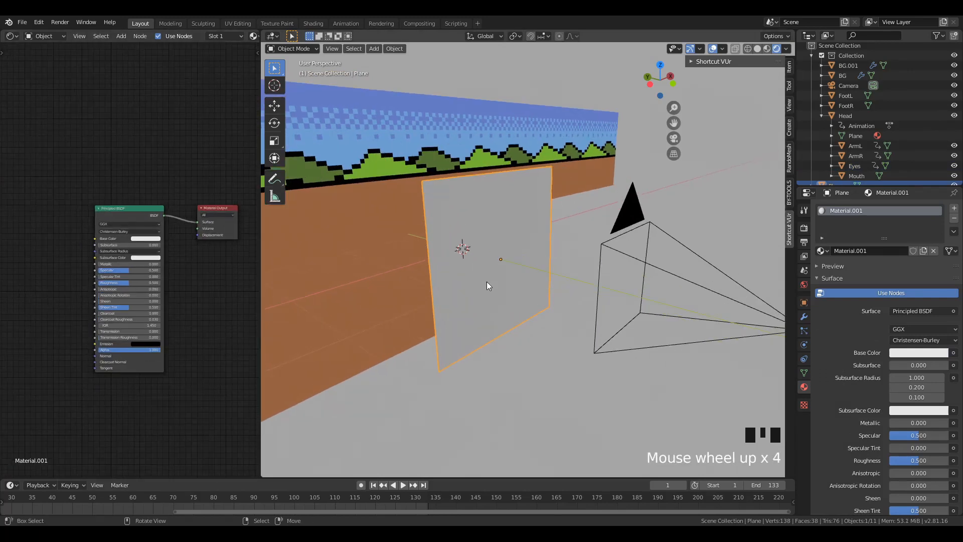
scroll(486, 276, down, 1)
shift+middle_drag(487, 274, 498, 282)
click(135, 218)
drag(136, 218, 127, 197)
scroll(123, 220, up, 4)
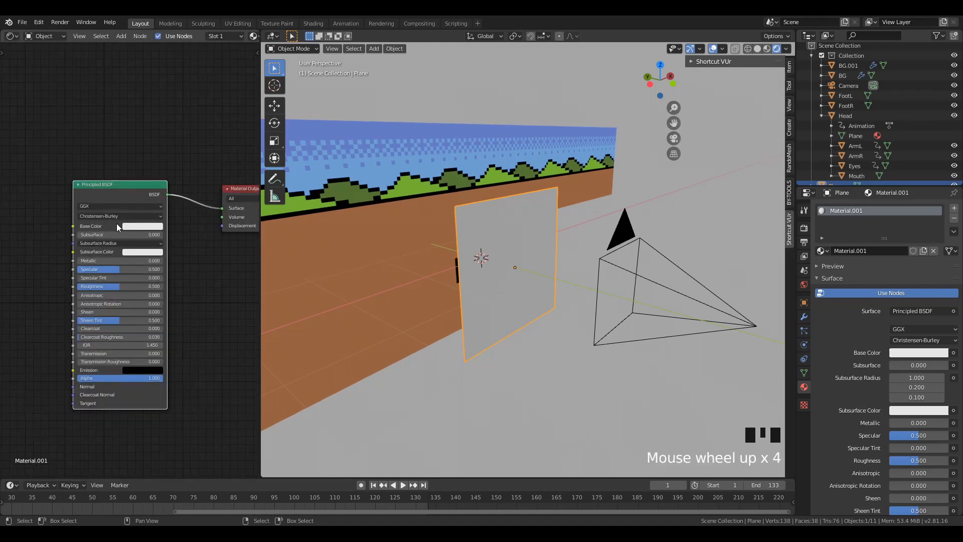
scroll(117, 223, up, 1)
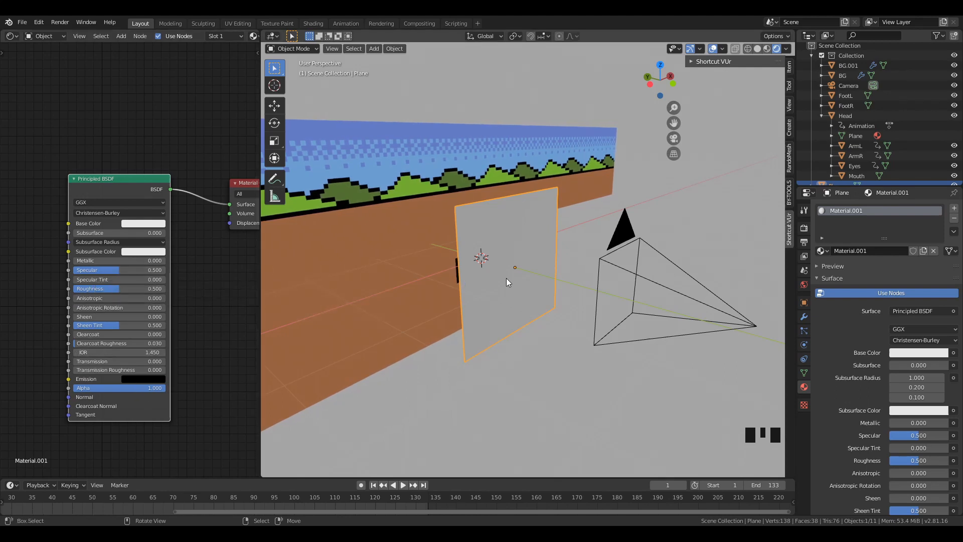
- Delete the Principled BSDF node from the upright plane's material
scroll(506, 278, up, 2)
middle_drag(495, 273, 469, 276)
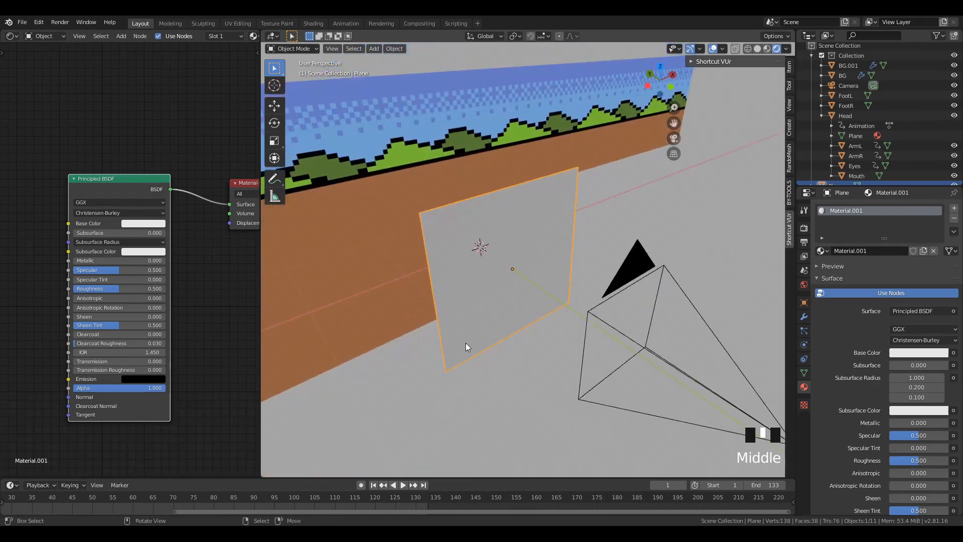
middle_drag(466, 343, 474, 274)
scroll(52, 230, down, 4)
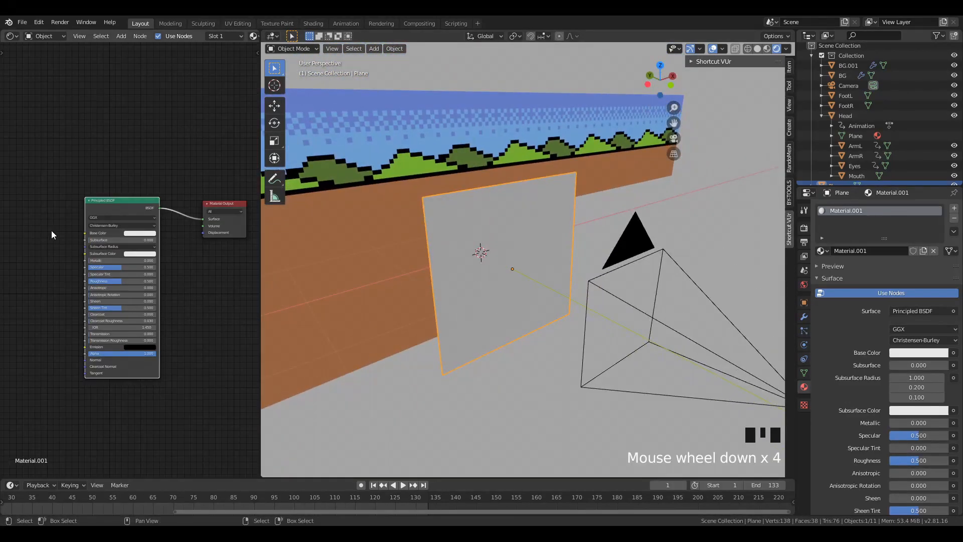
scroll(107, 178, up, 3)
click(110, 200)
click(111, 199)
key(x)
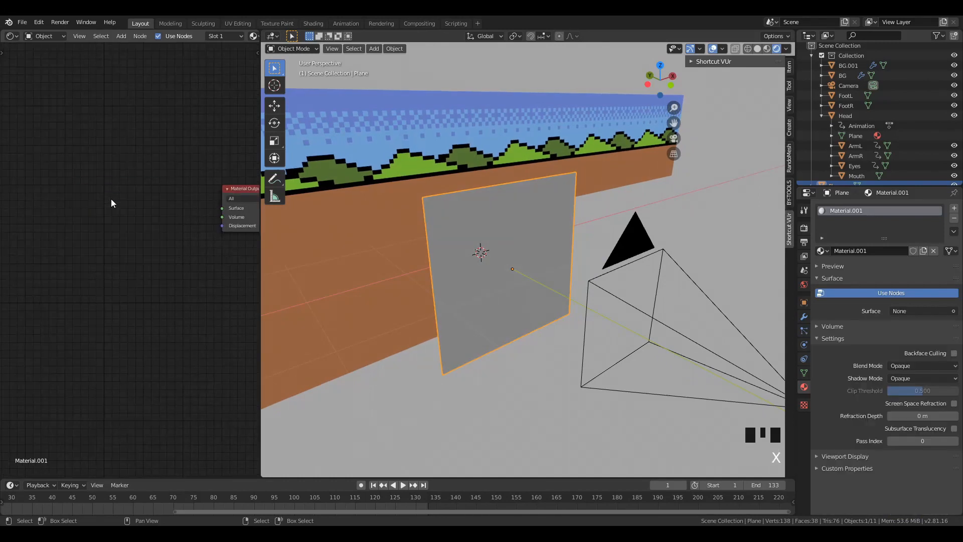
- Add an Image Texture node to the upright plane's material, placed before the Material Output
key(shift+a)
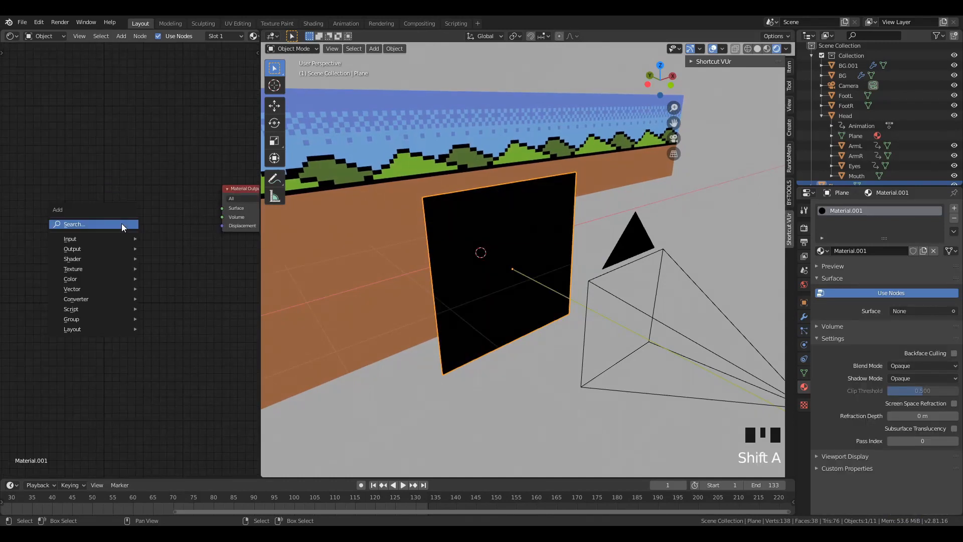
click(120, 204)
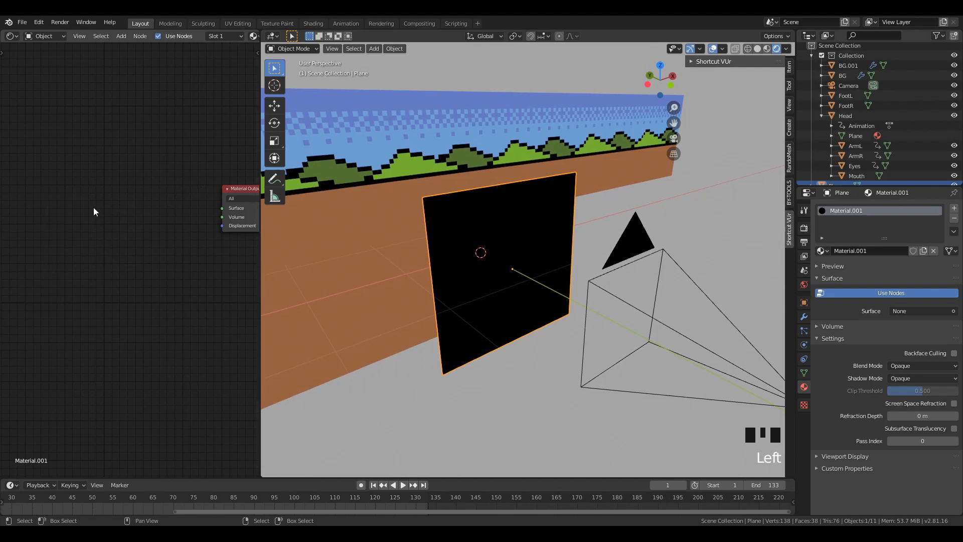
click(83, 218)
key(shift+a)
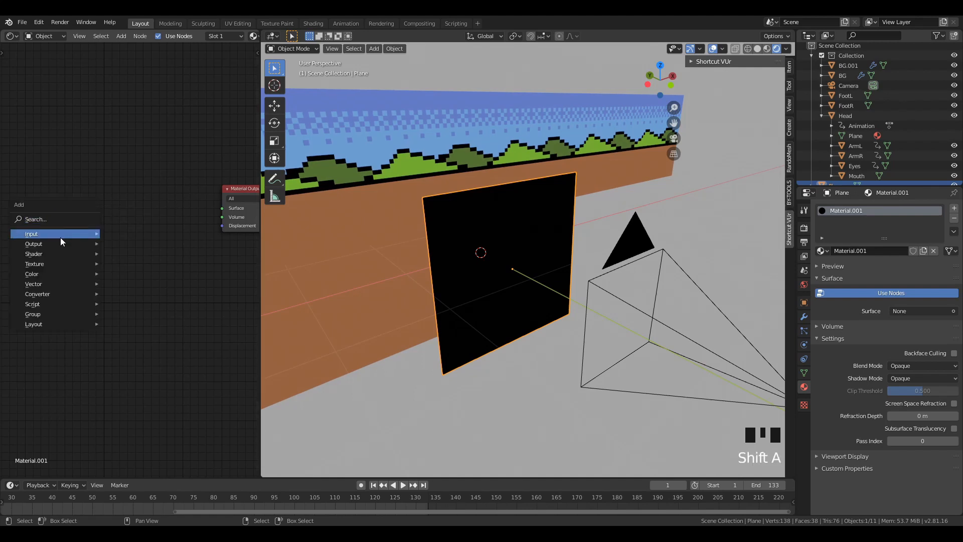
mouse_move(58, 236)
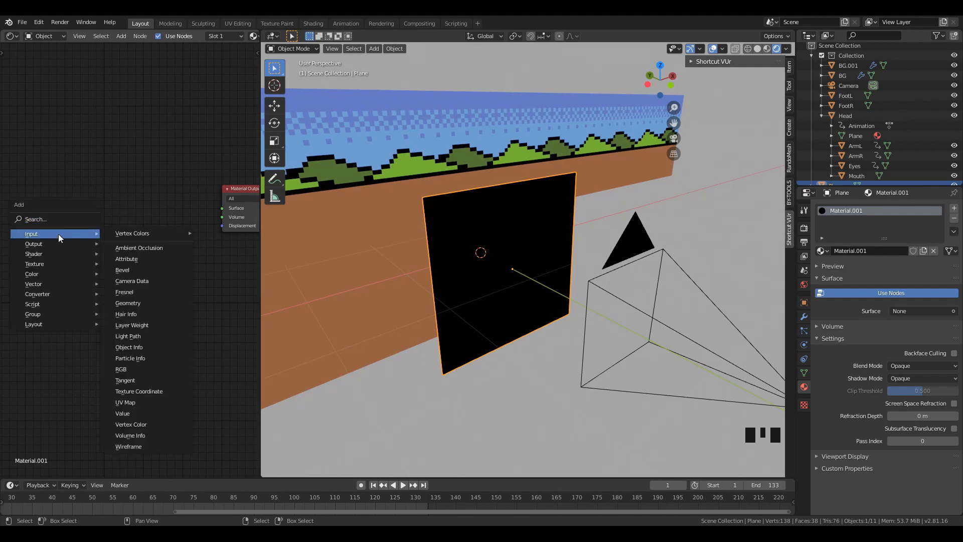
mouse_move(51, 263)
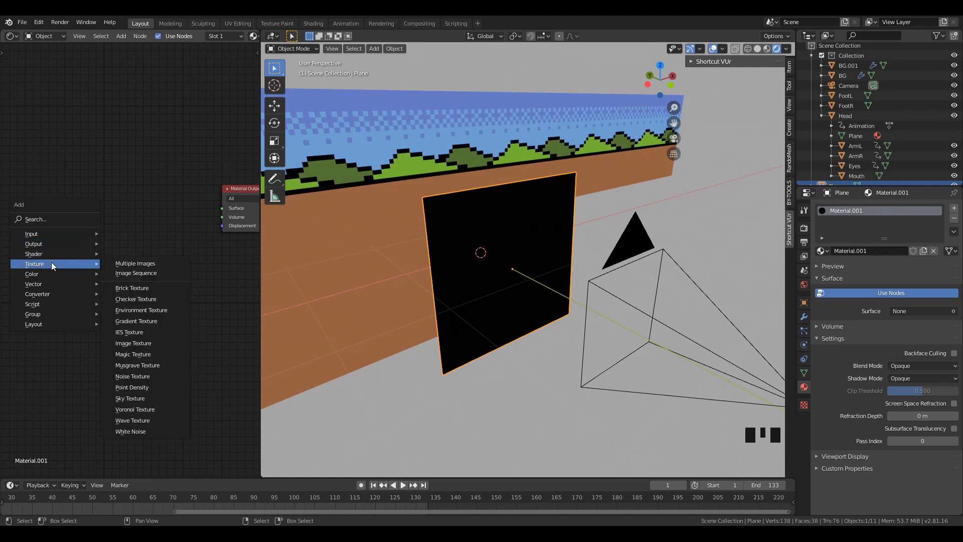
click(134, 343)
scroll(101, 286, down, 3)
click(100, 301)
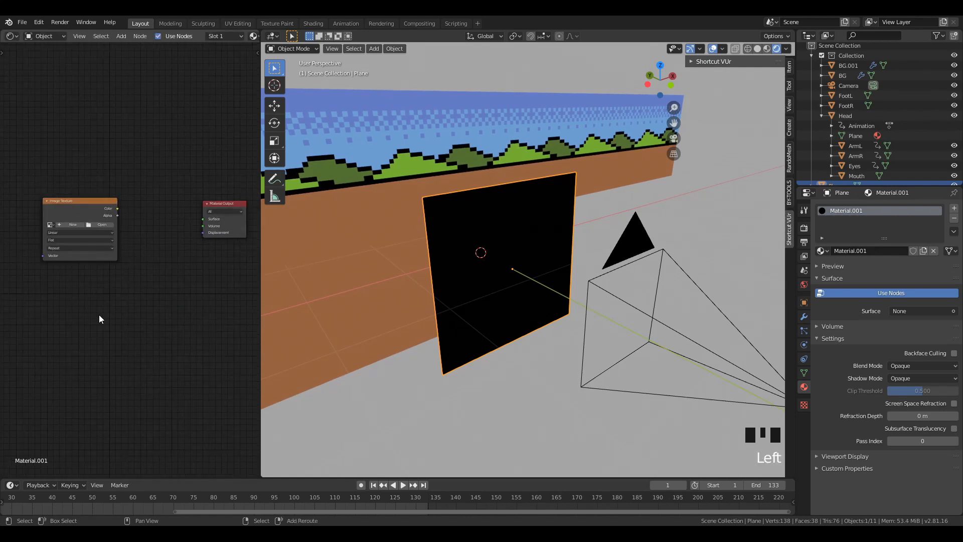
- Add a Transparent BSDF node below the Image Texture node in the upright plane's material
key(shift+a)
mouse_move(101, 318)
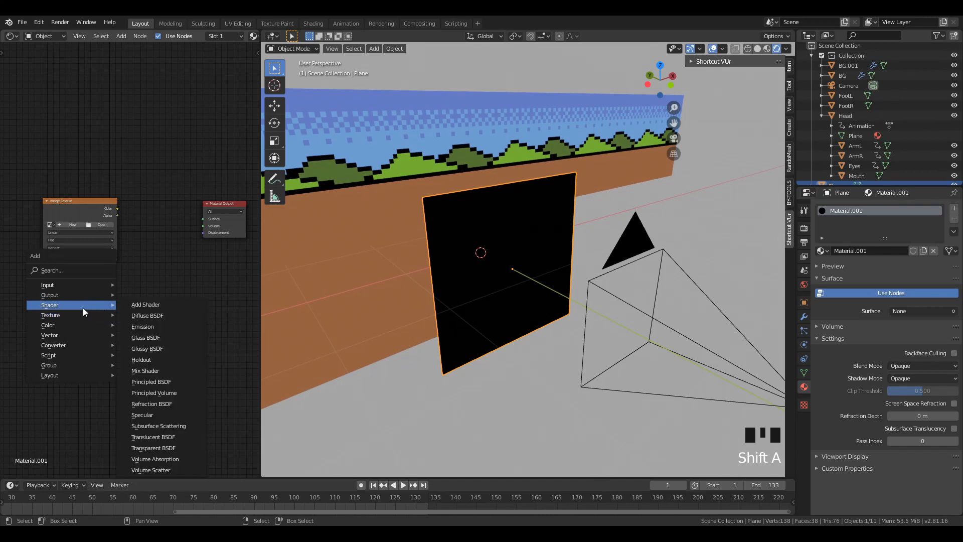
click(179, 448)
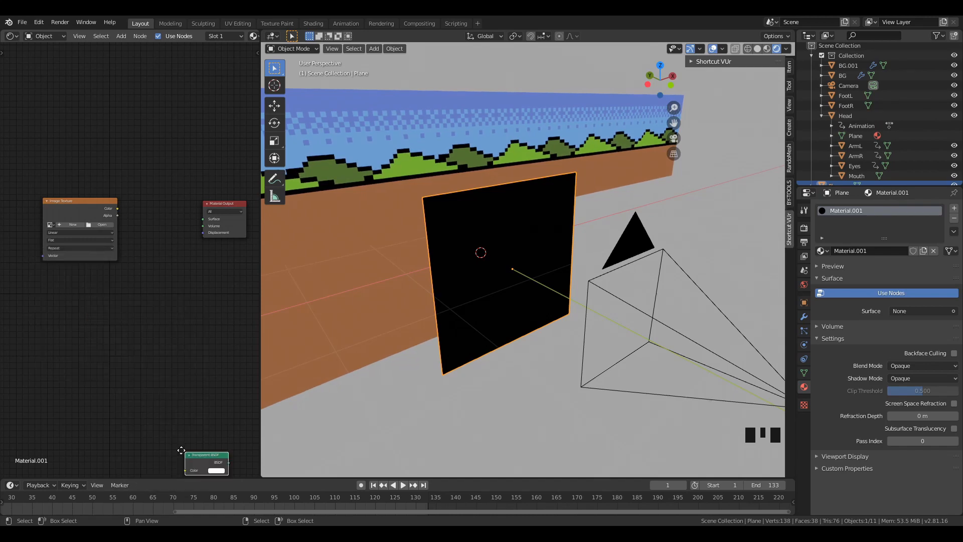
click(127, 326)
scroll(127, 326, up, 2)
click(146, 296)
scroll(132, 286, down, 2)
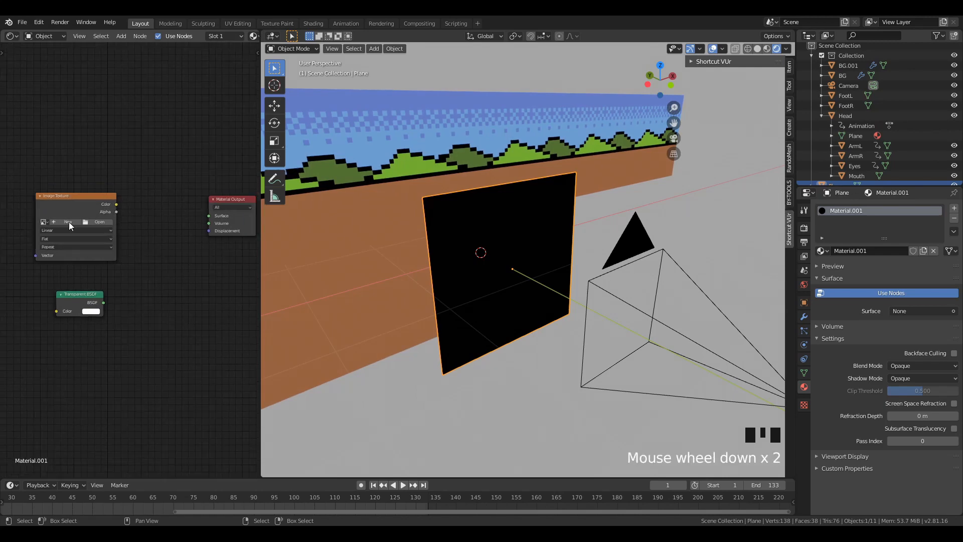
- Rearrange the Image Texture, Transparent BSDF and Material Output nodes, leaving a gap before the Material Output
drag(75, 208, 43, 175)
drag(76, 299, 67, 283)
click(86, 327)
middle_drag(86, 326, 130, 340)
scroll(163, 335, up, 3)
drag(72, 163, 115, 181)
middle_drag(129, 353, 104, 342)
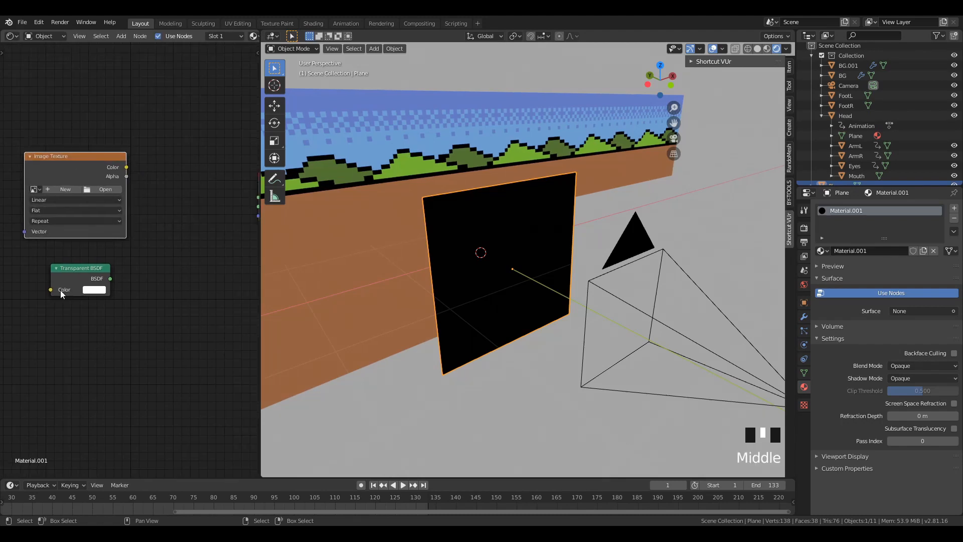
mouse_move(61, 290)
mouse_down()
mouse_move(74, 300)
mouse_move(63, 298)
mouse_up()
scroll(116, 318, down, 3)
drag(192, 264, 114, 265)
middle_drag(169, 276, 110, 280)
drag(210, 224, 231, 232)
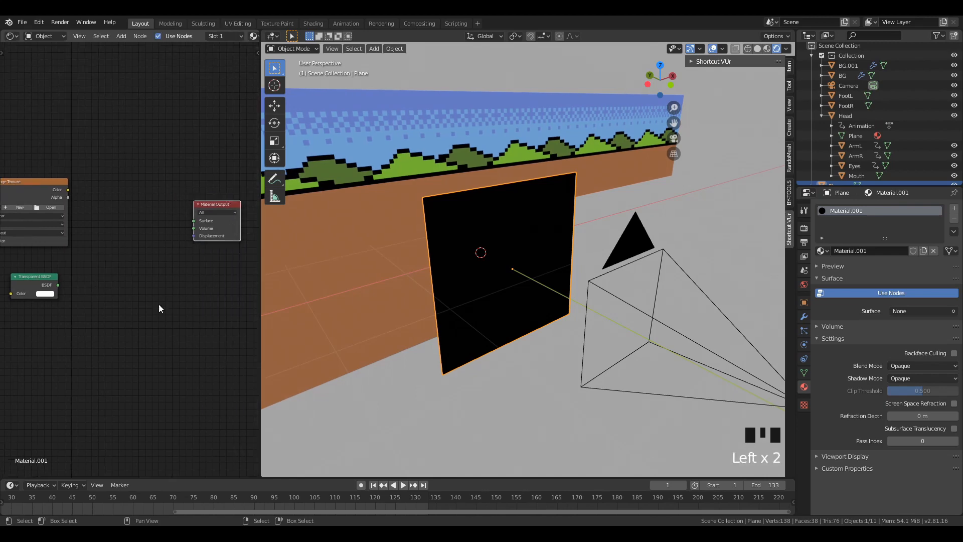
click(158, 303)
middle_drag(88, 333, 119, 335)
scroll(120, 335, up, 2)
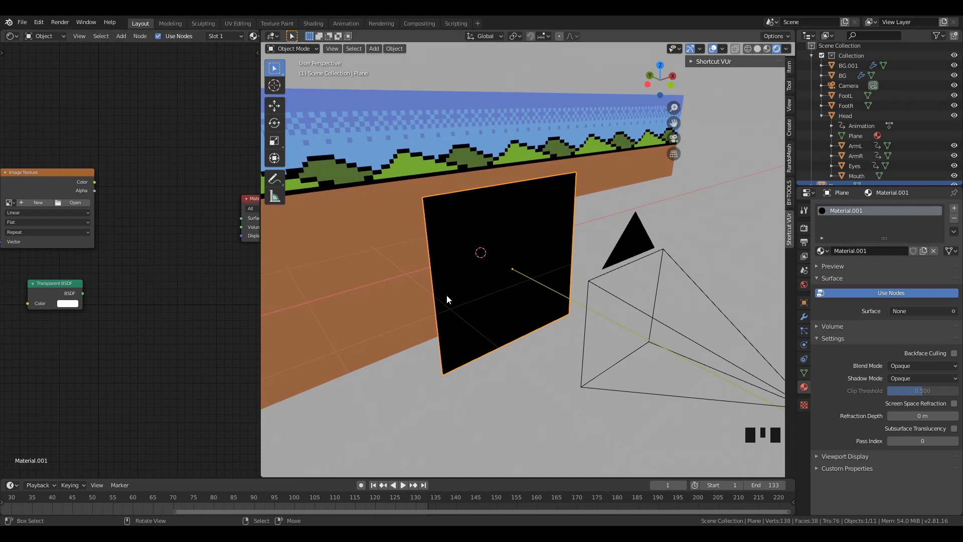
- Add a Mix Shader node between the Image Texture and Transparent BSDF nodes and the Material Output
middle_drag(125, 301, 143, 304)
click(163, 278)
key(shift+a)
mouse_move(163, 278)
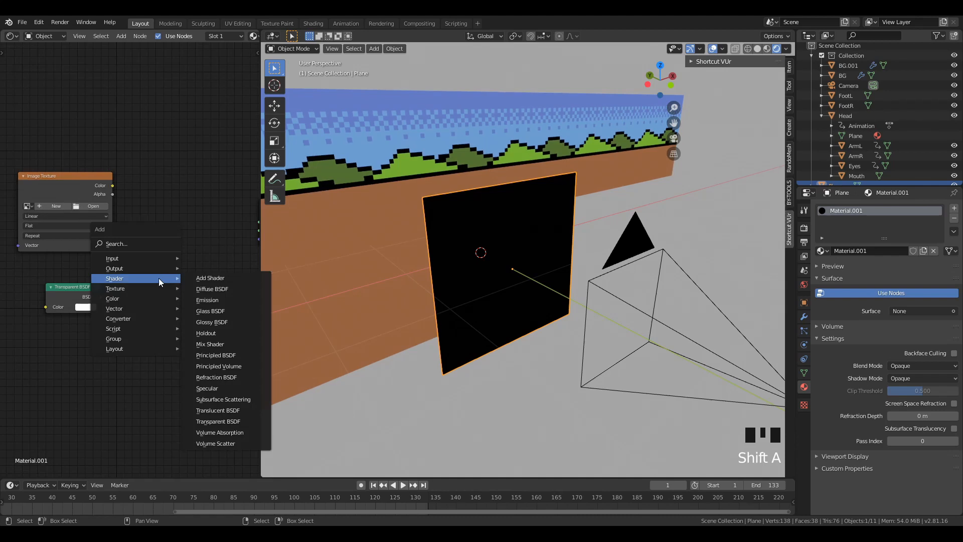
click(210, 345)
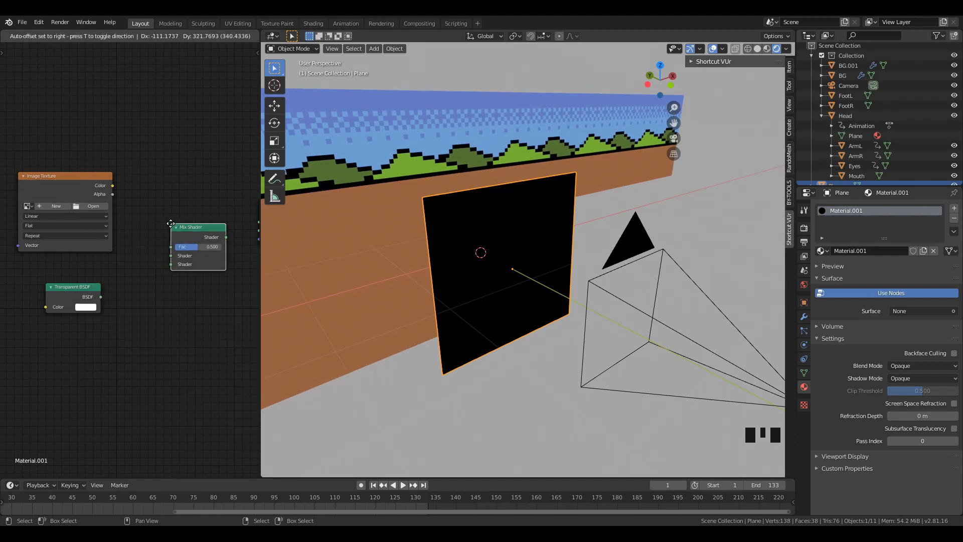
click(147, 246)
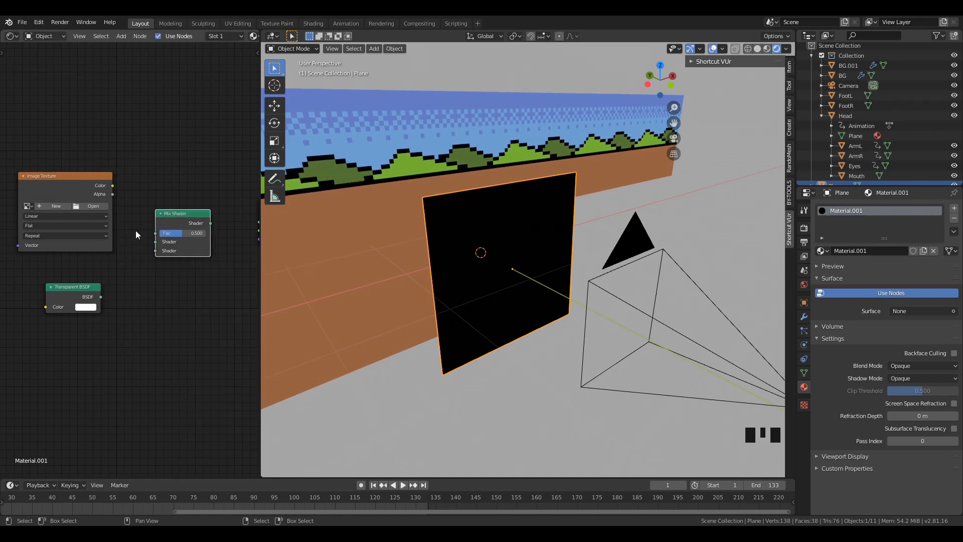
scroll(128, 305, up, 3)
scroll(140, 310, down, 3)
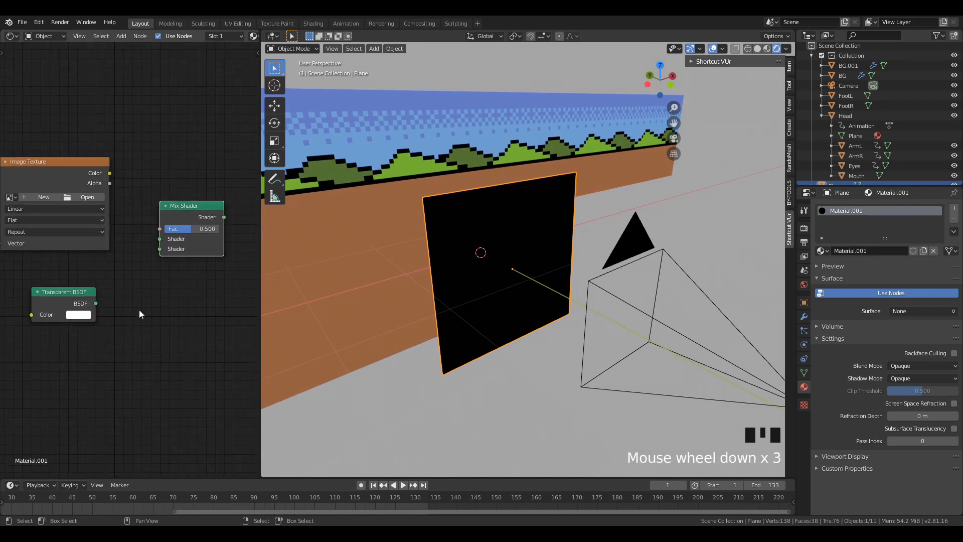
scroll(149, 300, down, 3)
middle_drag(123, 288, 143, 321)
click(115, 253)
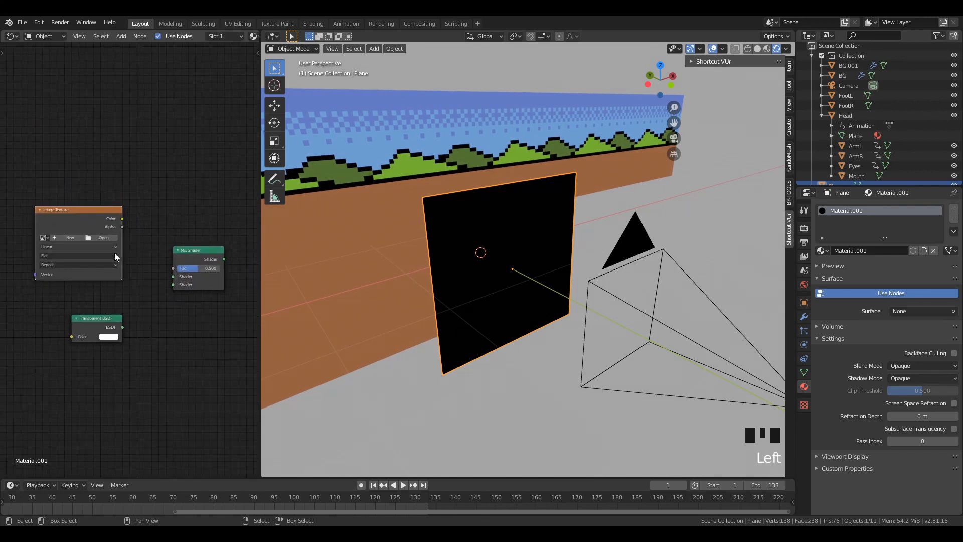
- Link the Image Texture's Color to the Mix Shader's first Shader input and the Transparent BSDF to its second
scroll(118, 219, up, 3)
click(127, 209)
drag(127, 209, 141, 230)
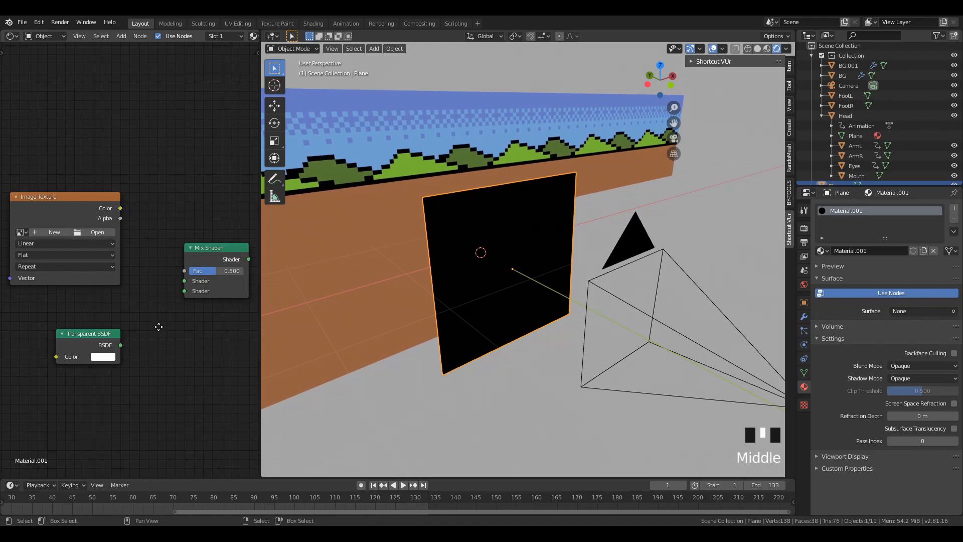
middle_drag(209, 294, 172, 258)
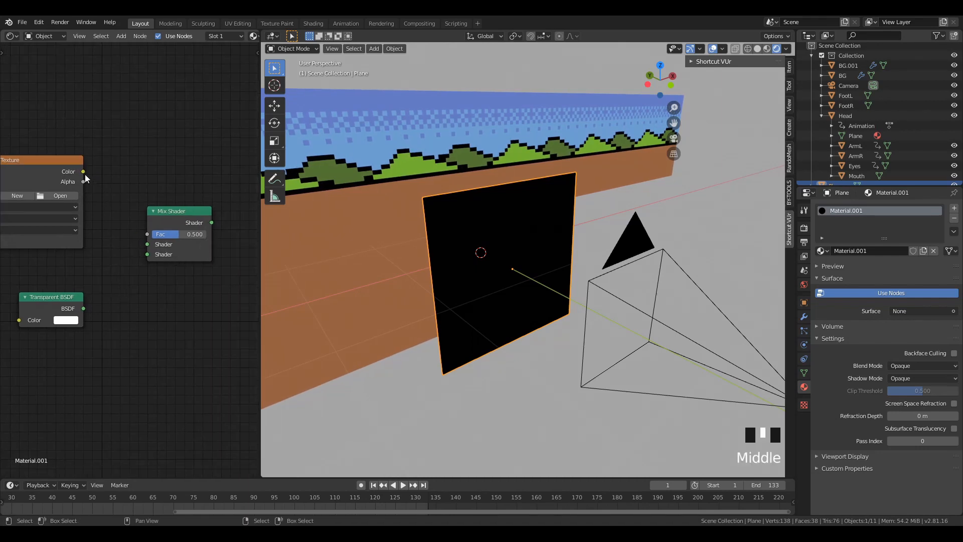
drag(84, 172, 147, 244)
drag(83, 309, 147, 254)
scroll(169, 299, down, 4)
middle_drag(169, 301, 125, 300)
scroll(142, 244, up, 2)
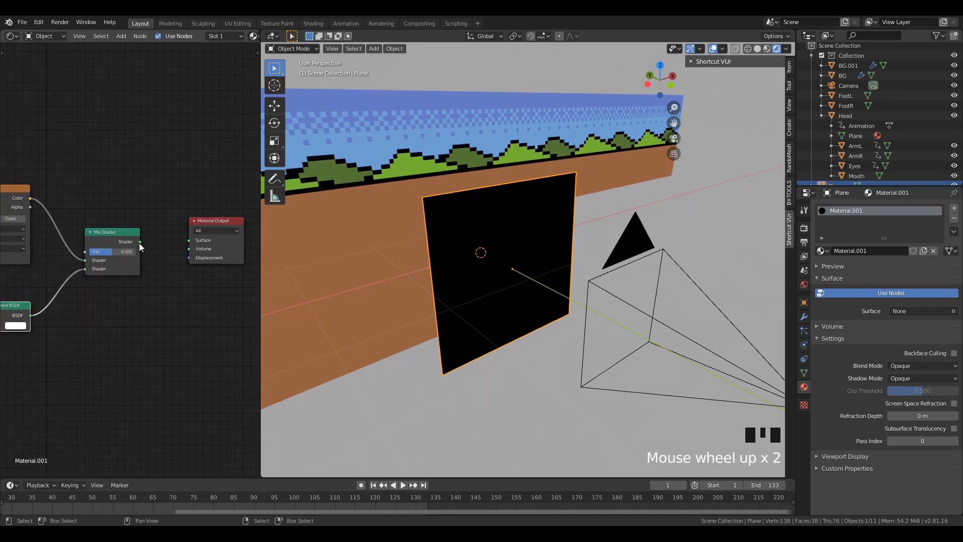
mouse_move(139, 243)
mouse_down()
mouse_move(197, 246)
mouse_move(140, 246)
mouse_up()
scroll(164, 312, down, 4)
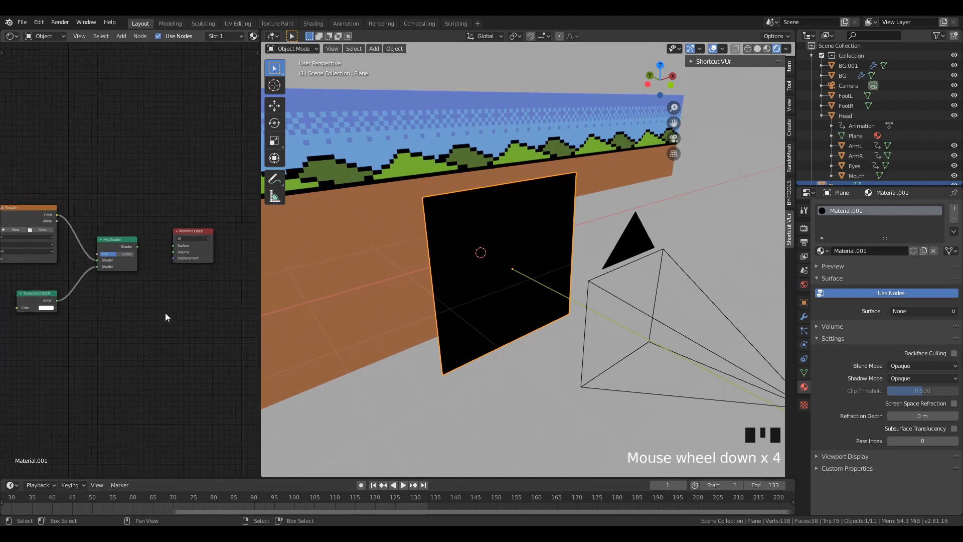
click(165, 312)
middle_drag(91, 334, 124, 319)
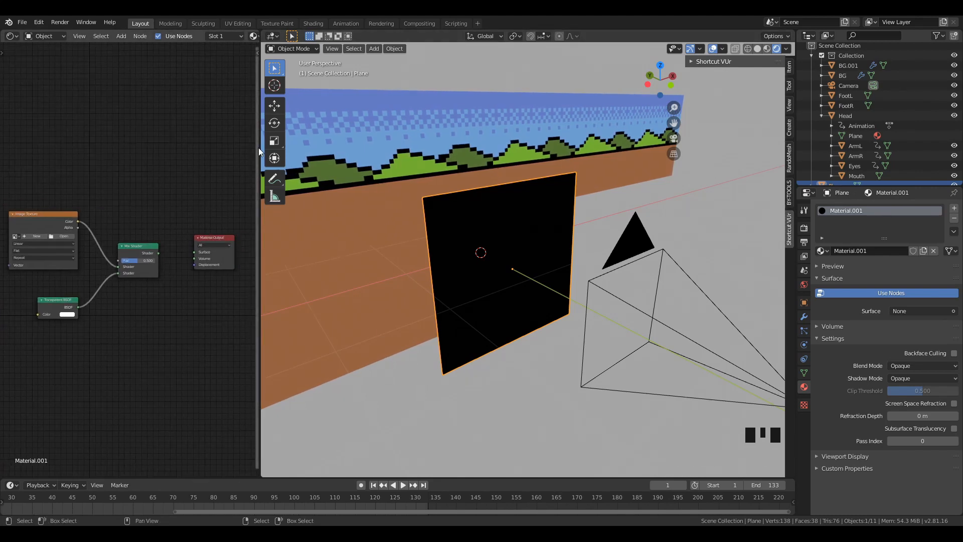
- Close the node editor area so the 3D viewport takes over its space
drag(262, 29, 215, 39)
click(201, 36)
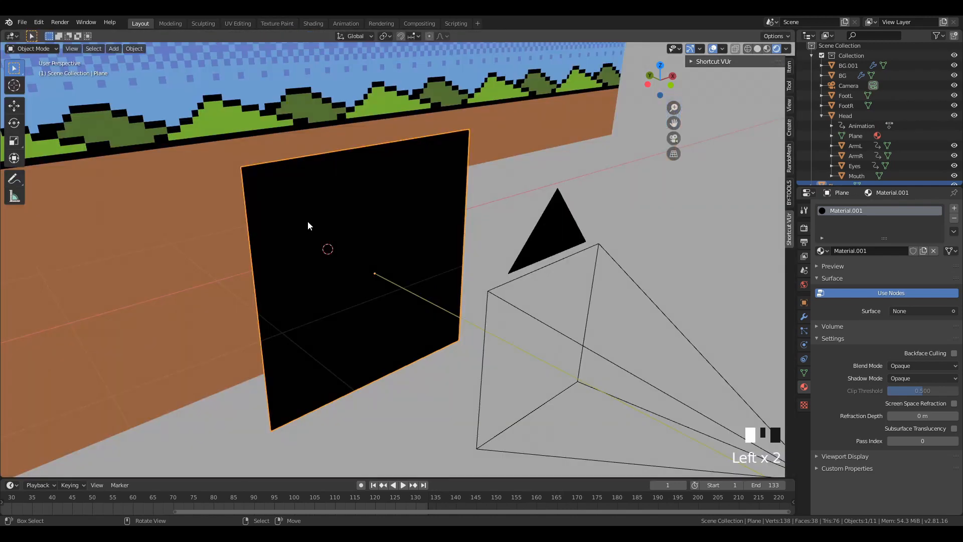
scroll(323, 262, down, 6)
scroll(321, 261, up, 2)
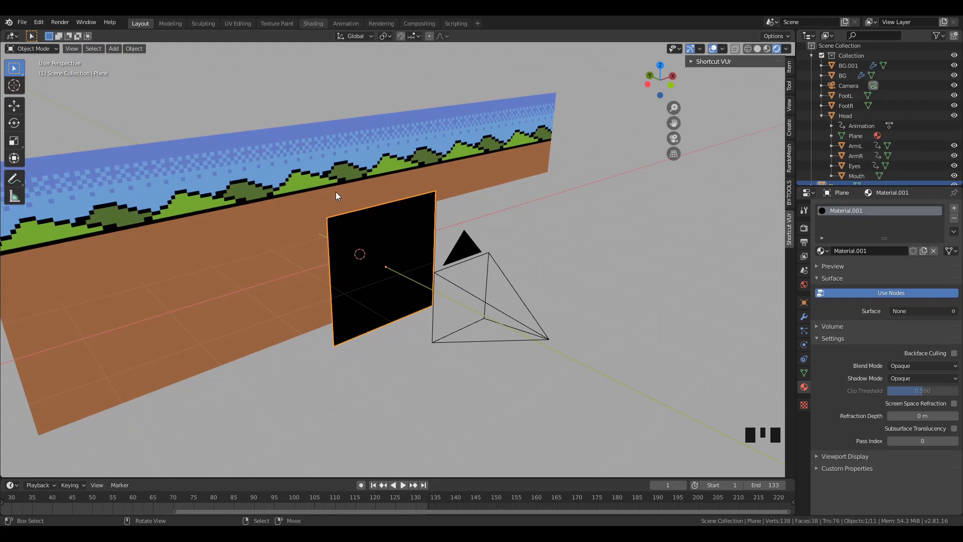
- Examine the plane's nodes and scene in the Shading workspace with Material Preview, and return to the Layout workspace
click(313, 23)
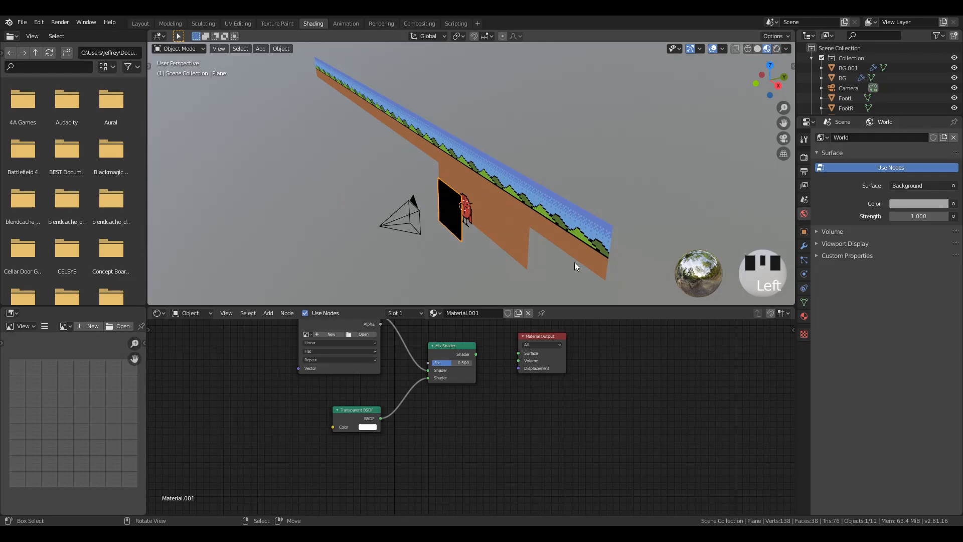
scroll(83, 178, down, 4)
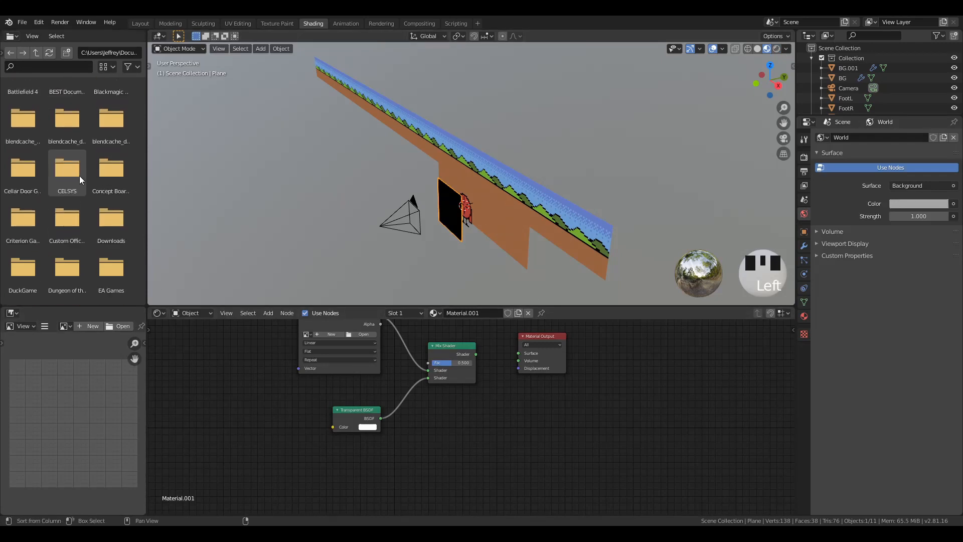
scroll(79, 176, up, 4)
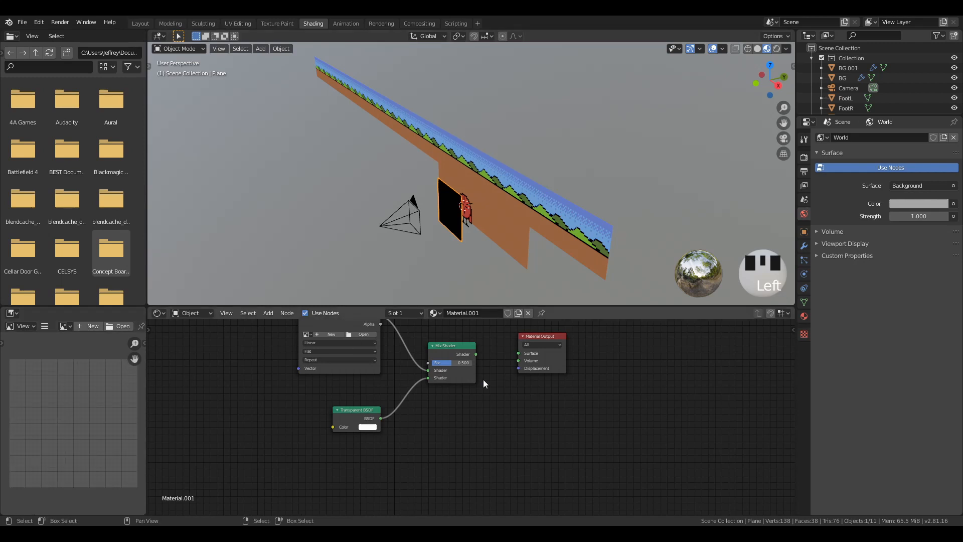
key(z)
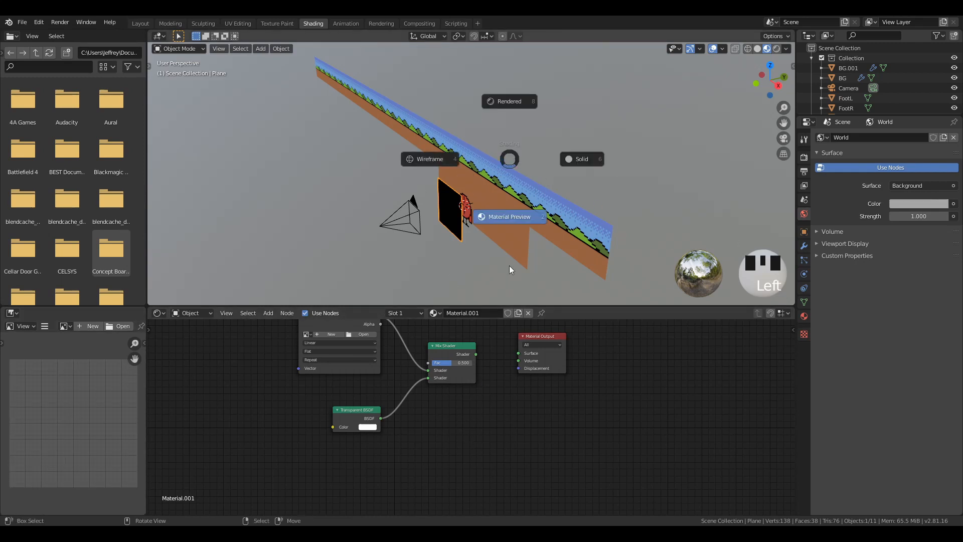
click(498, 214)
scroll(497, 213, up, 1)
scroll(477, 213, up, 1)
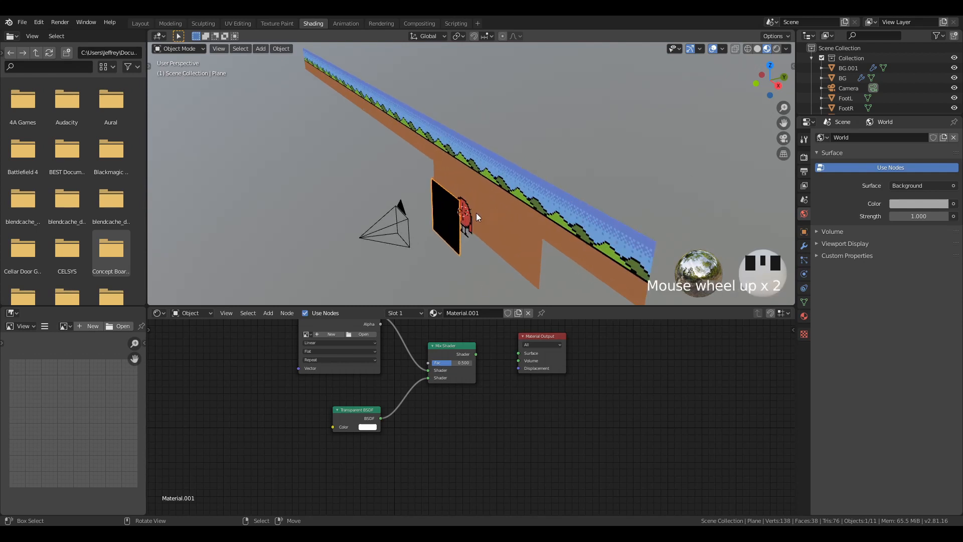
scroll(472, 212, down, 2)
scroll(465, 211, up, 3)
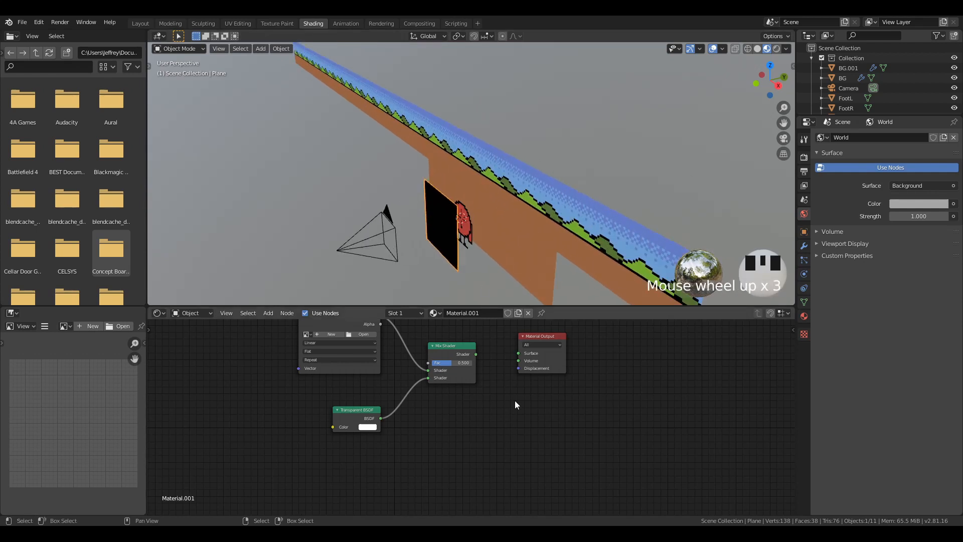
scroll(515, 399, down, 2)
scroll(480, 435, up, 1)
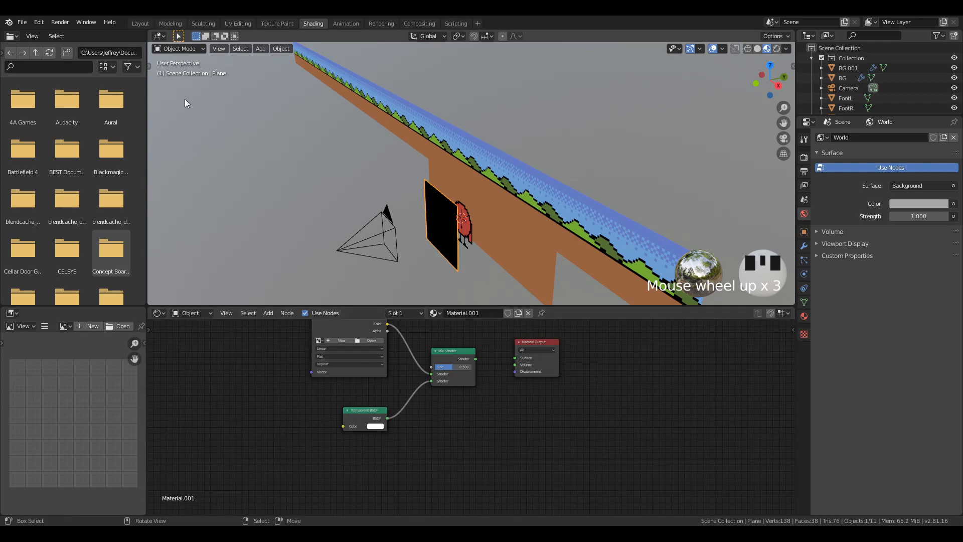
click(141, 23)
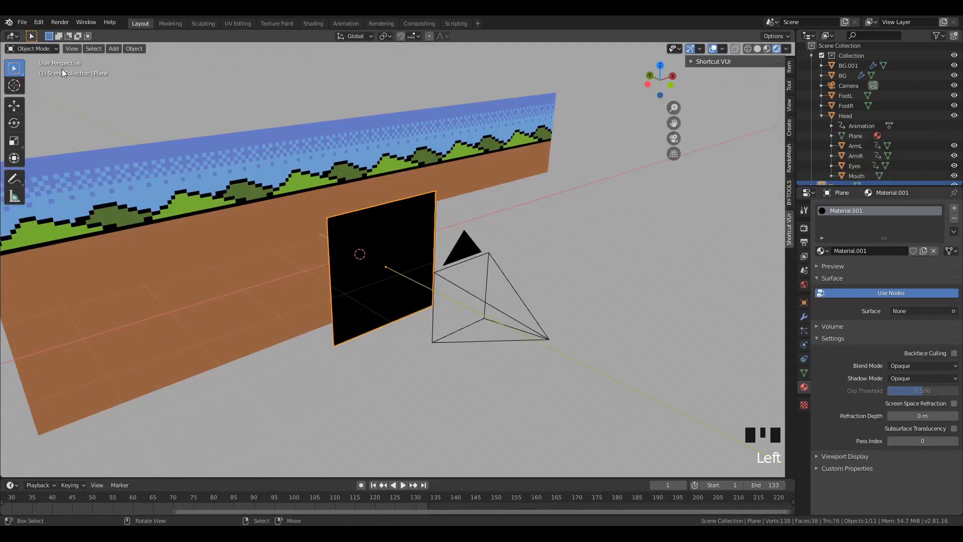
- Split the 3D viewport vertically and turn the new area into a Shader Editor framing the plane's nodes
drag(3, 32, 272, 73)
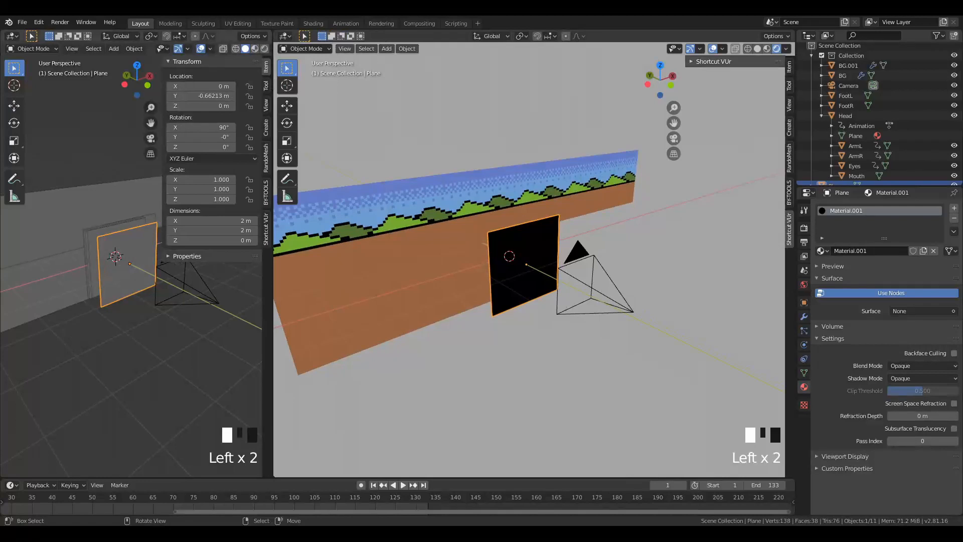
click(11, 36)
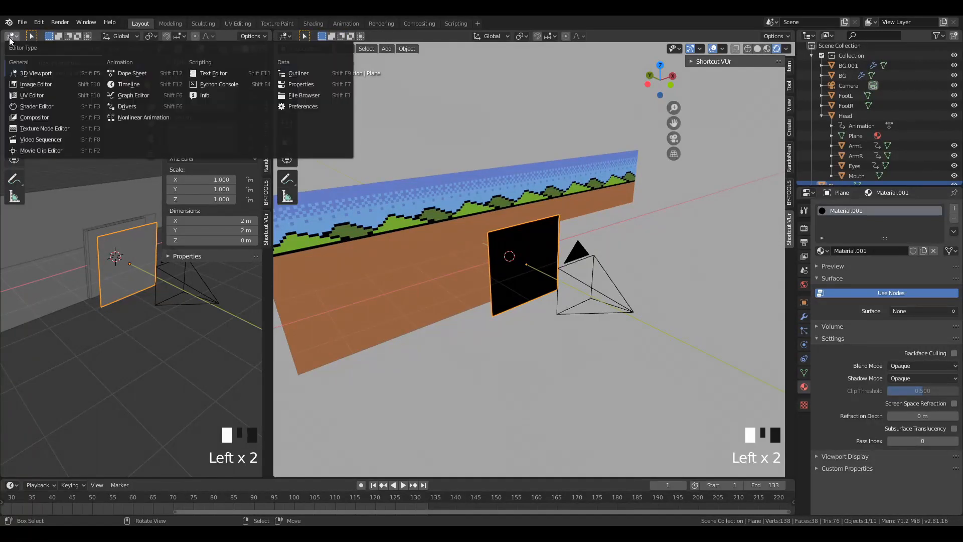
click(50, 106)
middle_drag(125, 256, 186, 320)
scroll(165, 325, up, 2)
scroll(143, 314, down, 3)
middle_drag(102, 337, 185, 295)
scroll(183, 314, down, 2)
scroll(183, 314, up, 1)
scroll(176, 299, up, 2)
scroll(165, 299, up, 2)
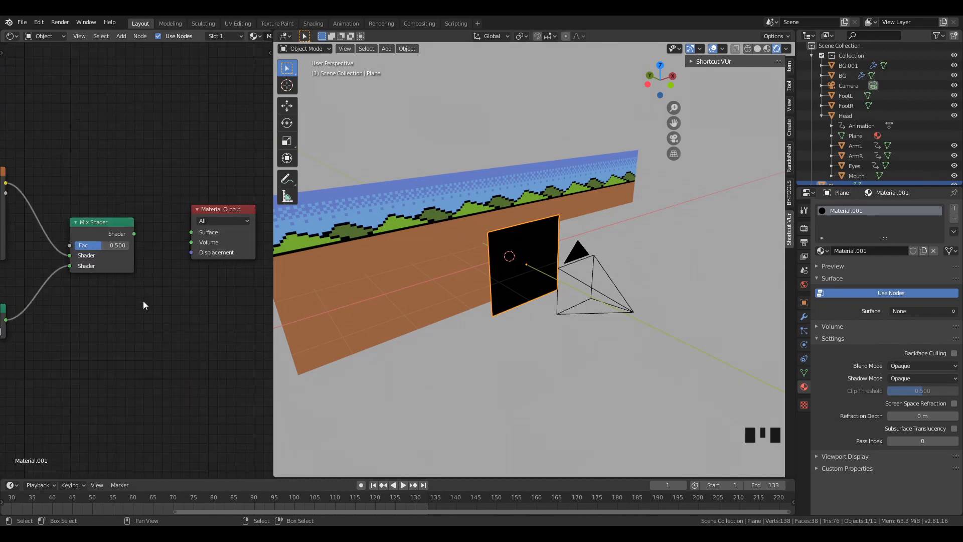
- Link the Mix Shader's output to the Surface input of the Material Output
middle_drag(41, 341, 73, 297)
mouse_move(64, 297)
mouse_down()
mouse_move(91, 290)
mouse_move(71, 307)
mouse_move(81, 300)
mouse_up()
drag(80, 235, 83, 229)
middle_drag(164, 273, 158, 274)
ctrl+scroll(181, 262, right, 5)
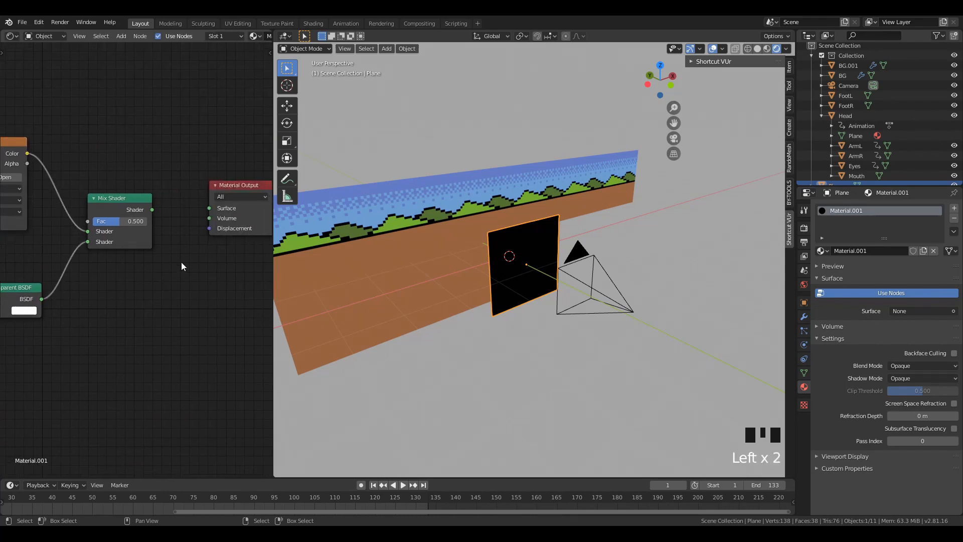
drag(115, 216, 173, 215)
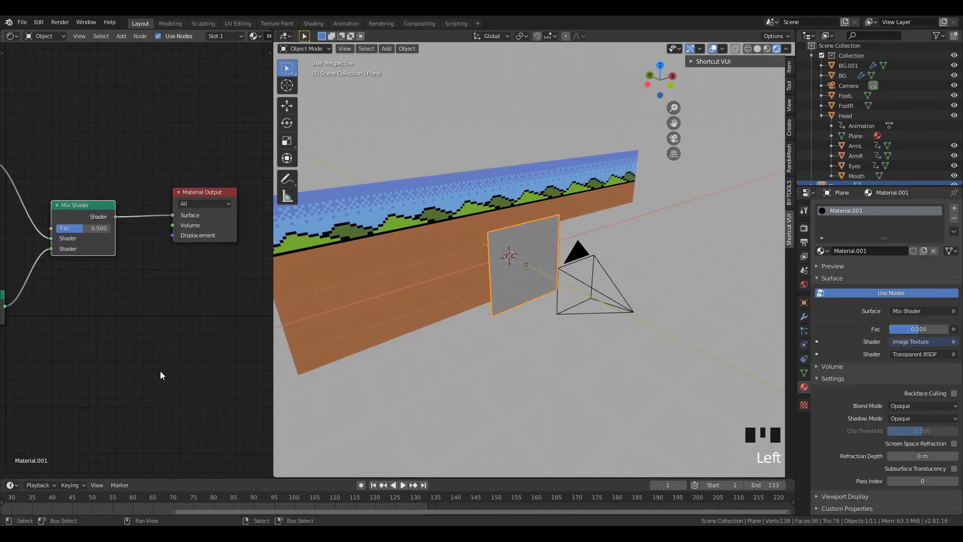
- Load BG_2.png as the image of the upright plane's Image Texture node
scroll(486, 296, up, 3)
middle_drag(487, 294, 508, 303)
scroll(491, 282, down, 3)
scroll(167, 300, down, 1)
scroll(168, 300, down, 3)
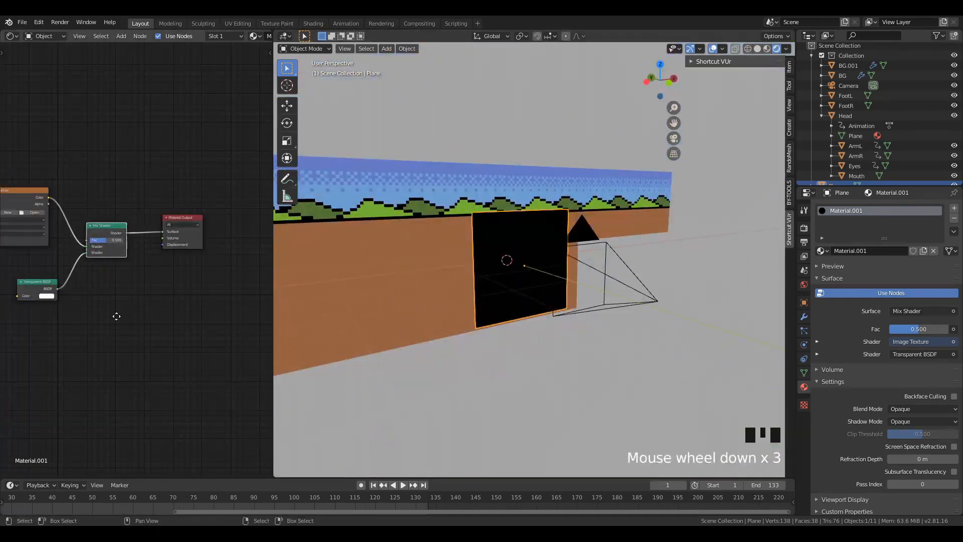
middle_drag(116, 315, 197, 338)
scroll(116, 286, up, 5)
middle_drag(79, 275, 95, 285)
scroll(120, 243, up, 4)
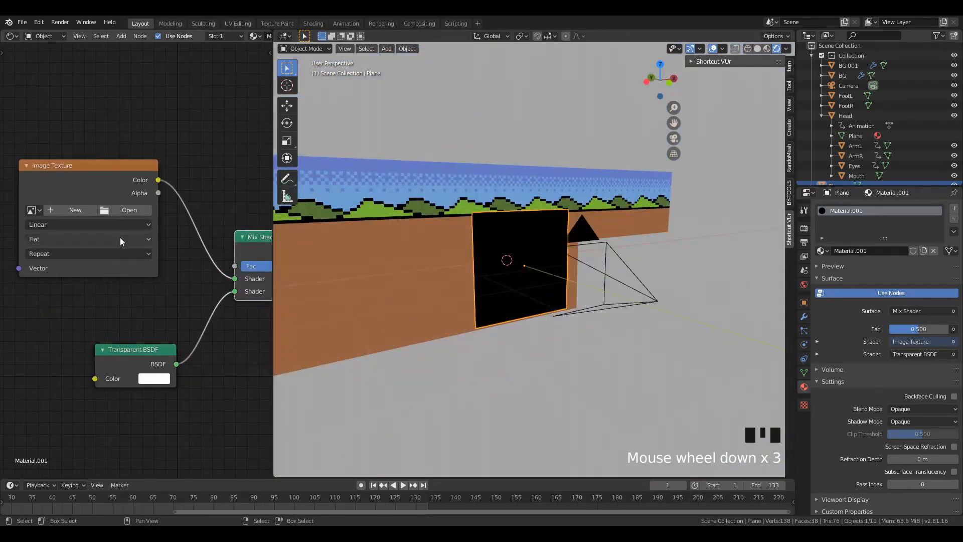
click(131, 210)
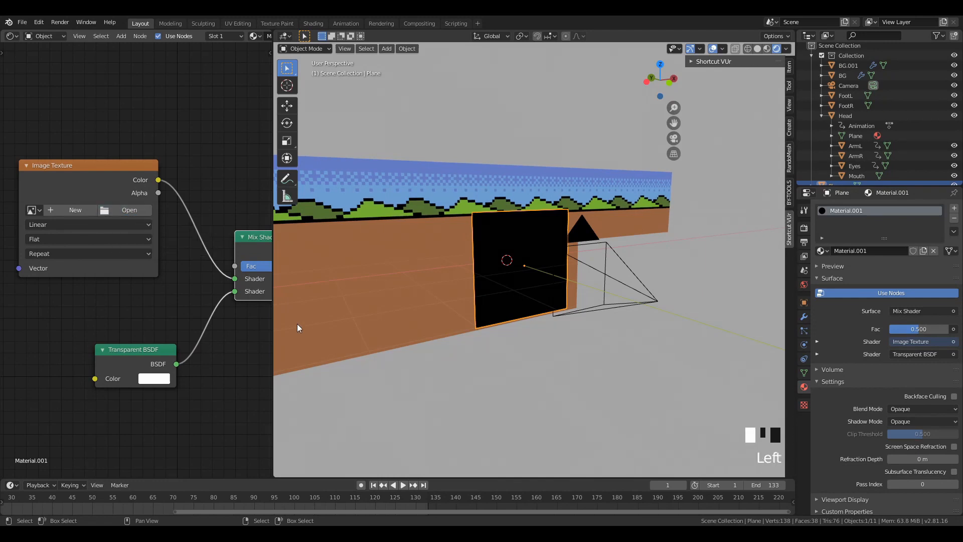
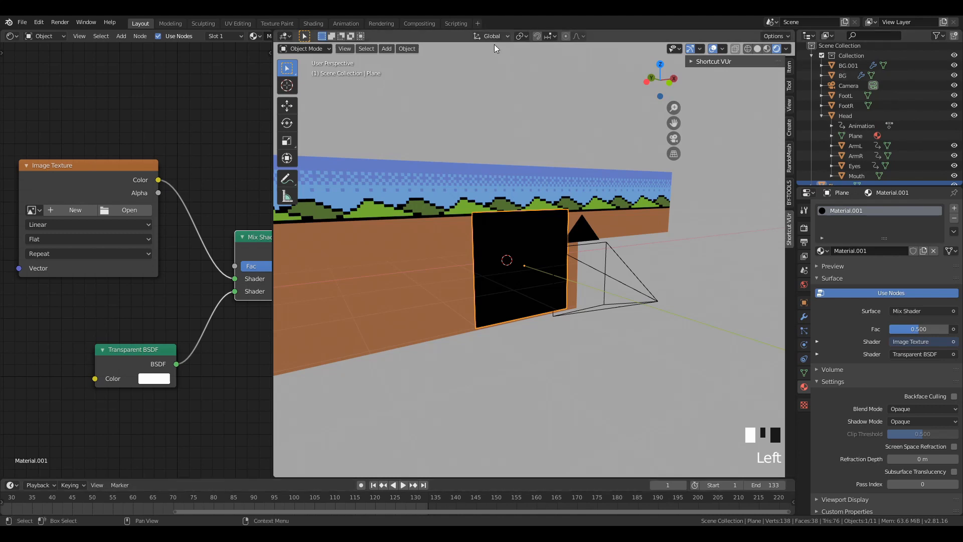
scroll(496, 300, up, 2)
middle_drag(496, 300, 503, 281)
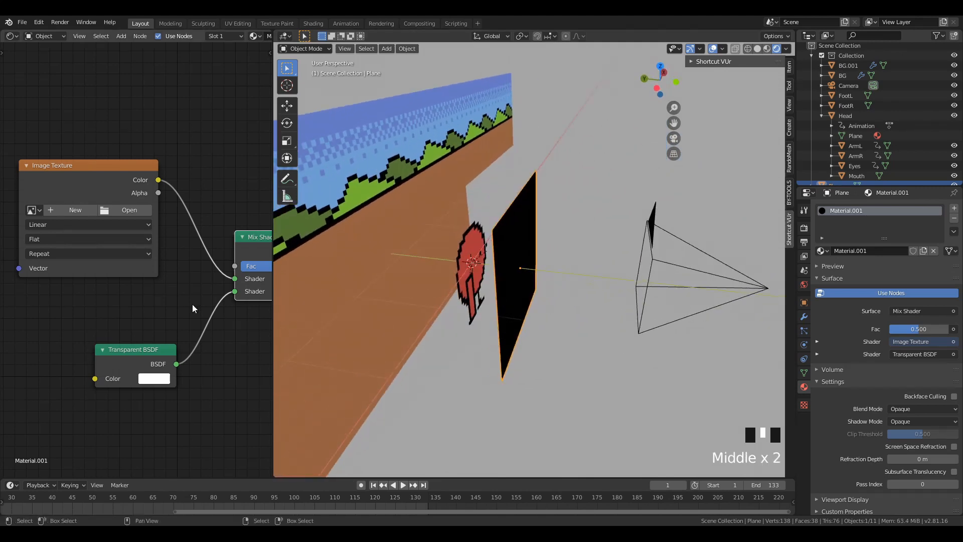
scroll(203, 290, down, 2)
scroll(149, 293, up, 1)
middle_drag(150, 296, 126, 285)
scroll(129, 283, down, 2)
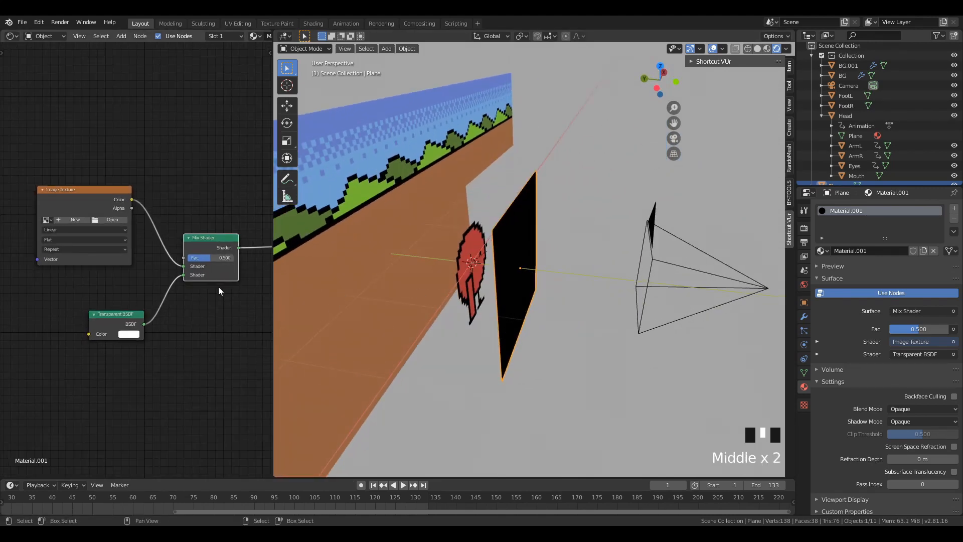
middle_drag(529, 293, 506, 291)
scroll(126, 263, up, 3)
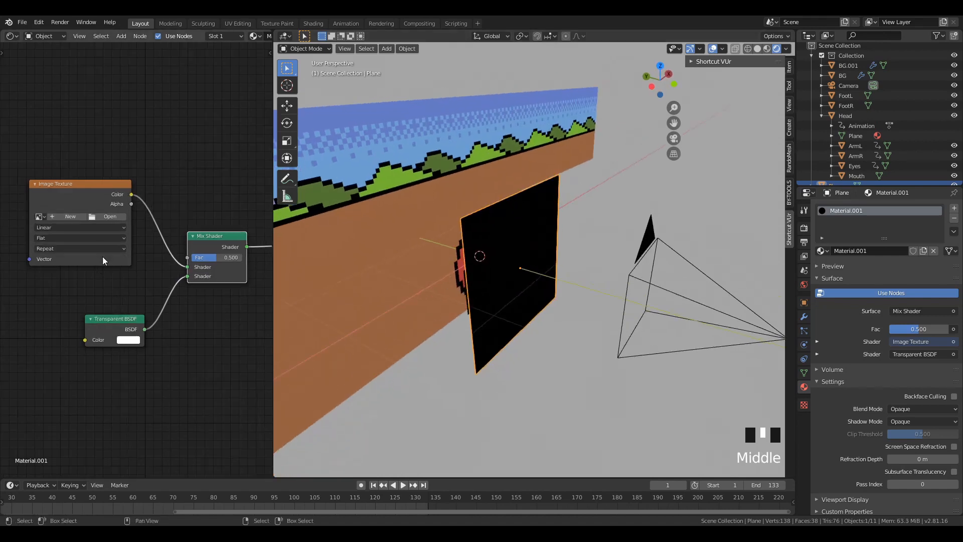
click(104, 209)
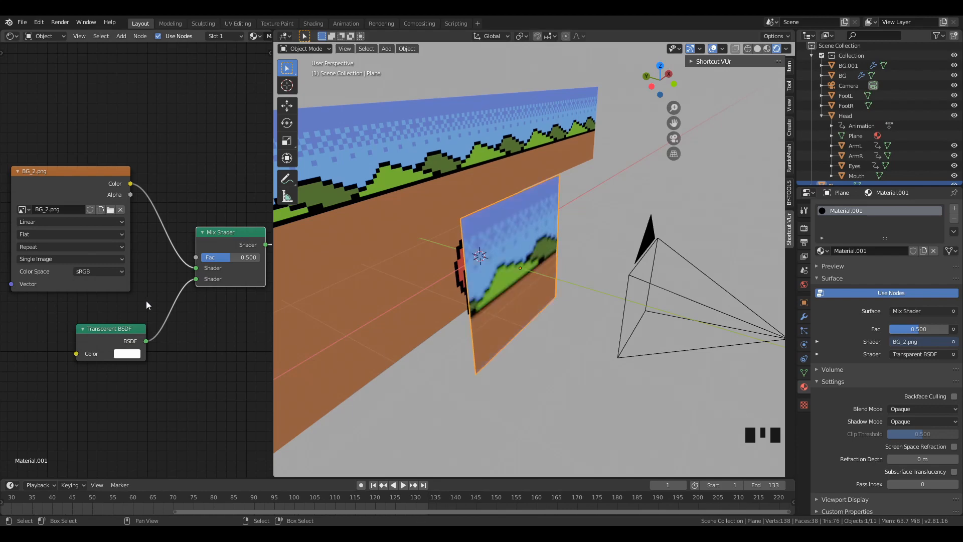
- Examine how the BG_2.png image appears on the upright plane compared with the background behind it
scroll(509, 299, down, 1)
middle_drag(510, 299, 512, 257)
scroll(486, 287, up, 2)
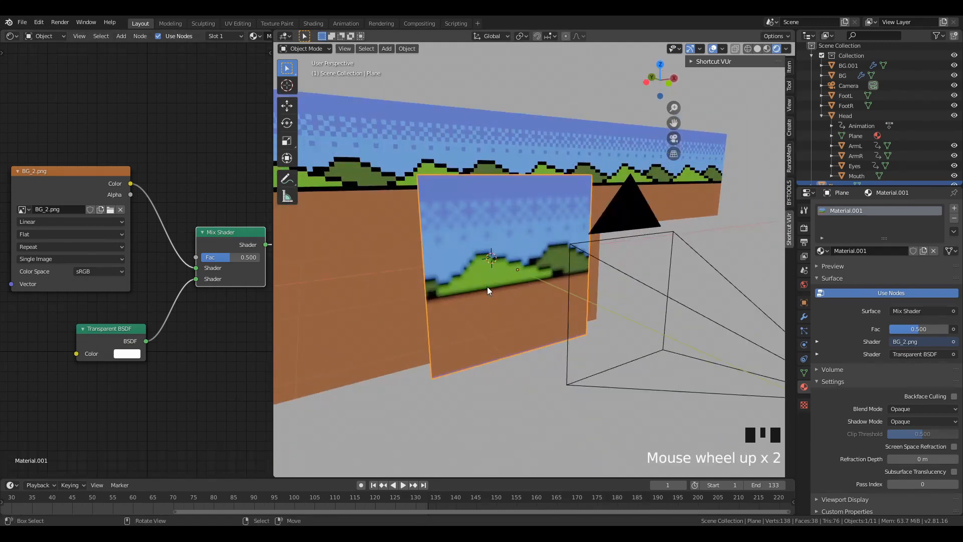
middle_drag(486, 287, 487, 309)
scroll(494, 290, down, 1)
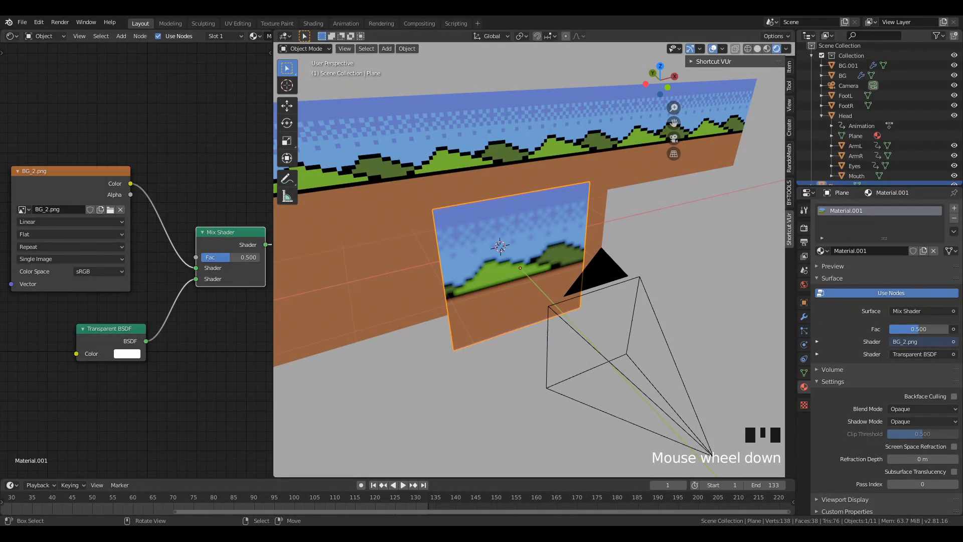
scroll(516, 241, up, 1)
mouse_move(490, 275)
middle_down()
mouse_move(541, 239)
mouse_move(486, 266)
middle_up()
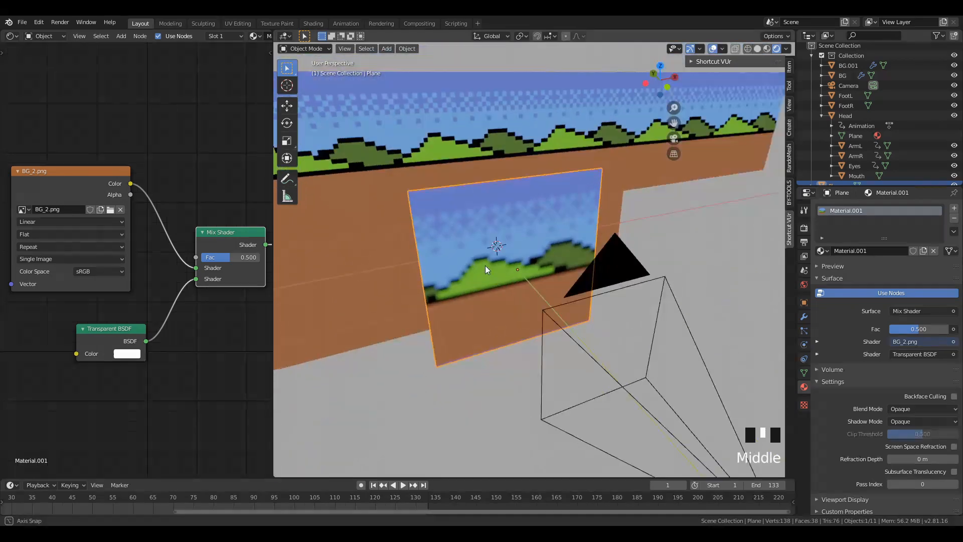
scroll(469, 283, down, 2)
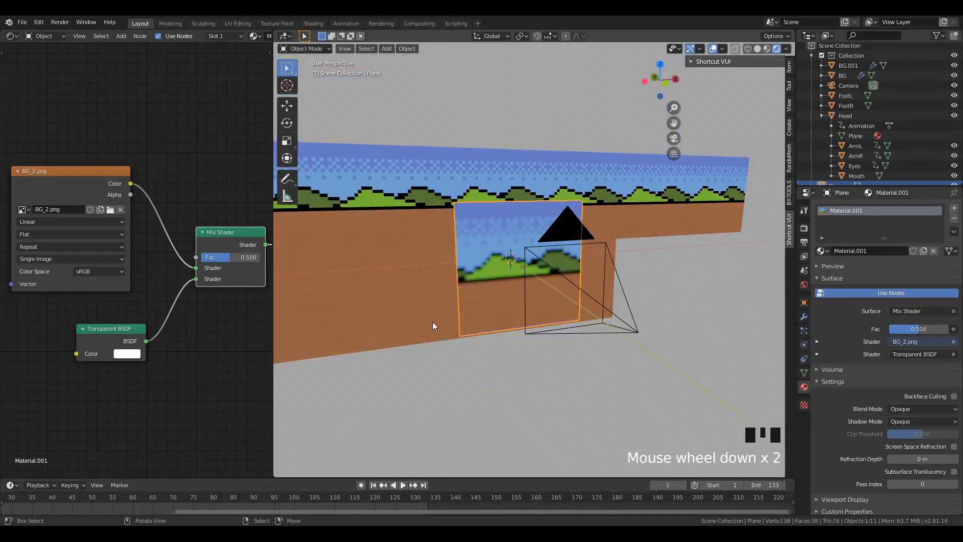
- Try scaling up the upright plane, cancel it, and inspect the texture's pixel edges up close
key(s)
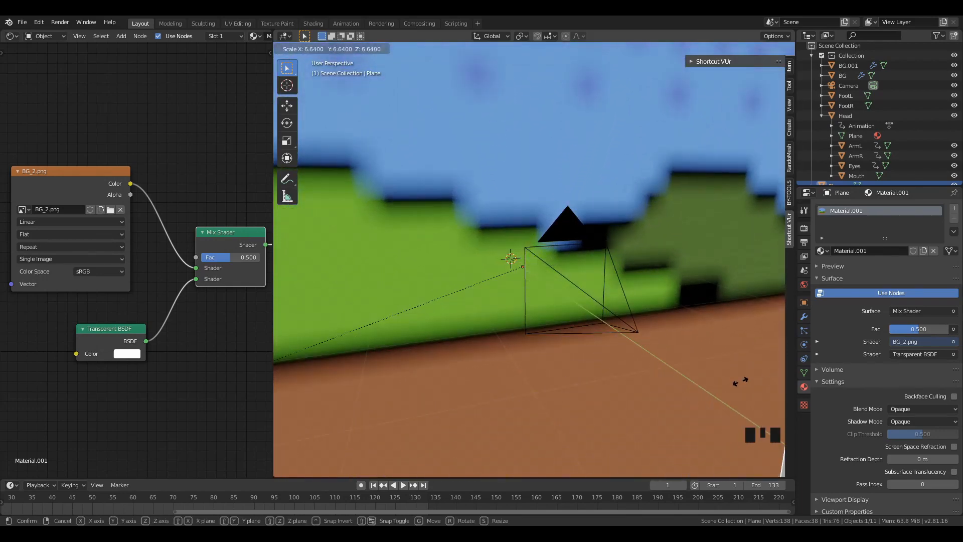
right_click(607, 354)
scroll(507, 260, up, 2)
mouse_move(507, 260)
middle_down()
mouse_move(521, 291)
mouse_move(474, 260)
mouse_move(508, 269)
middle_up()
scroll(492, 278, down, 3)
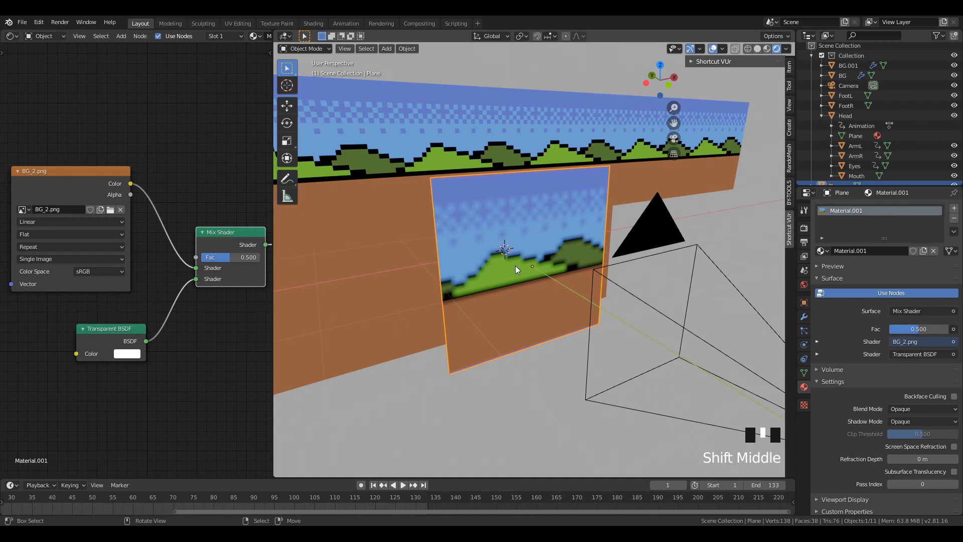
scroll(515, 266, up, 6)
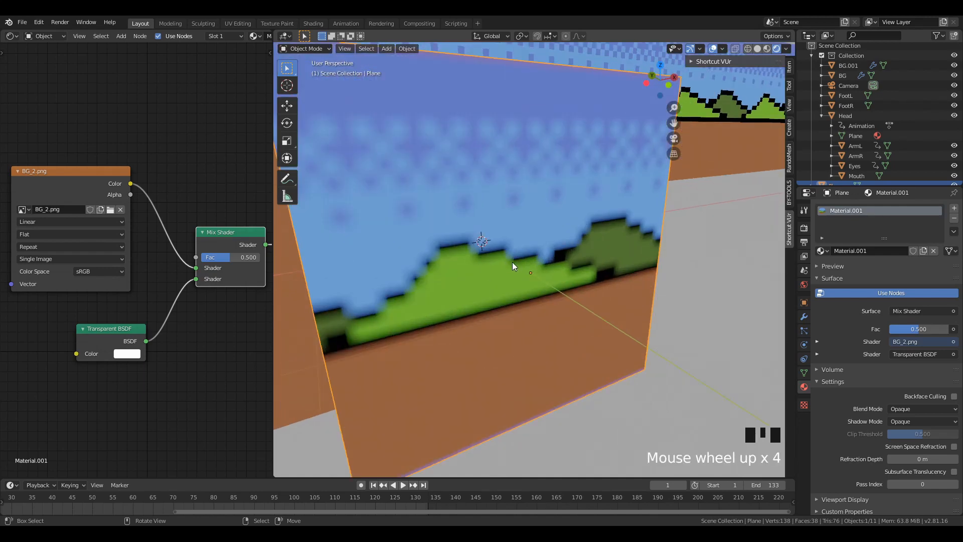
shift+middle_drag(470, 245, 464, 282)
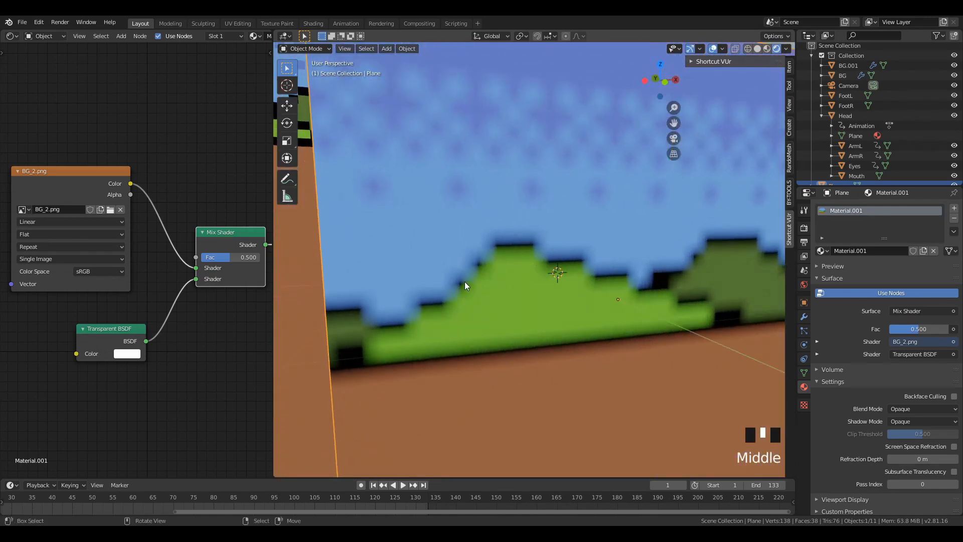
scroll(504, 288, down, 5)
scroll(532, 266, down, 1)
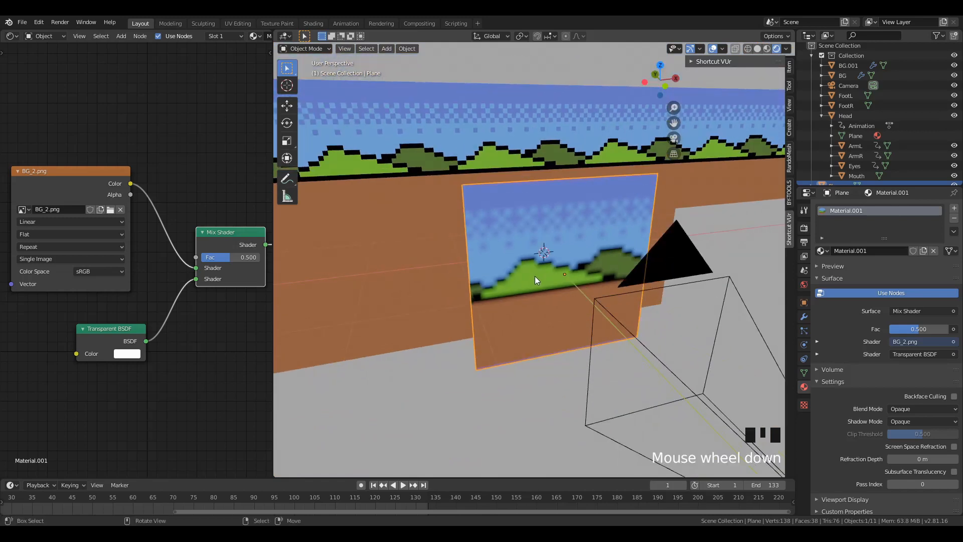
middle_drag(535, 276, 548, 276)
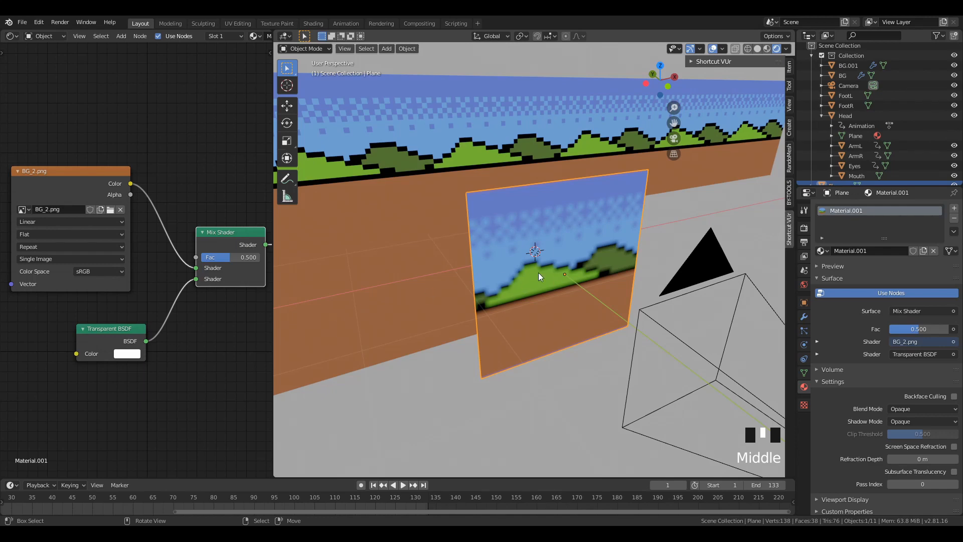
- Set the Image Texture node's interpolation to Closest
scroll(525, 279, down, 2)
middle_drag(64, 296, 89, 297)
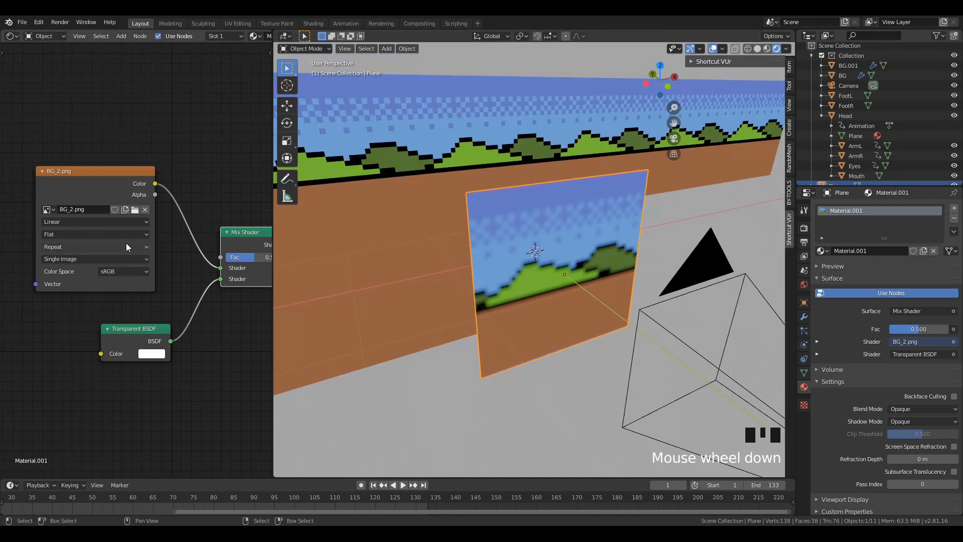
mouse_move(88, 187)
mouse_down()
mouse_move(107, 176)
mouse_move(92, 200)
mouse_up()
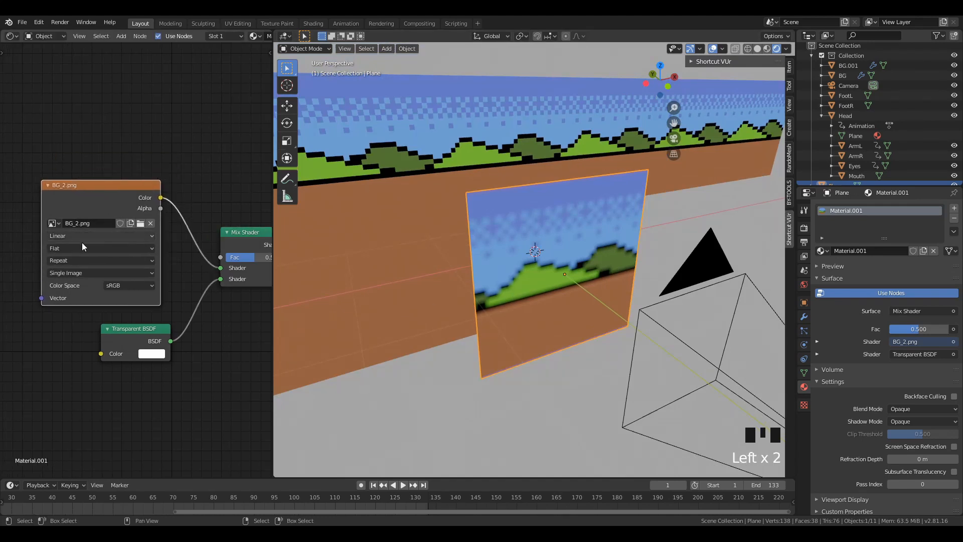
click(89, 236)
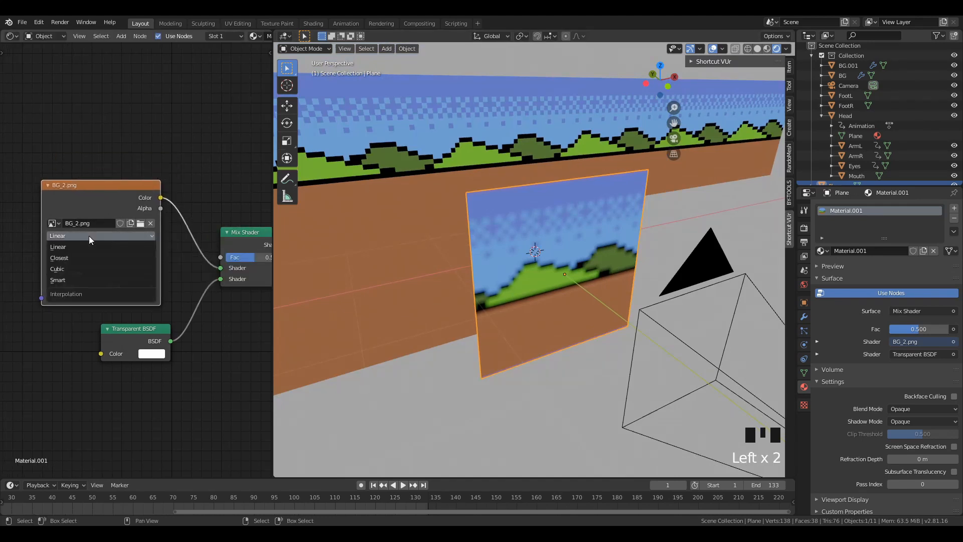
click(73, 239)
click(92, 234)
click(92, 234)
click(92, 234)
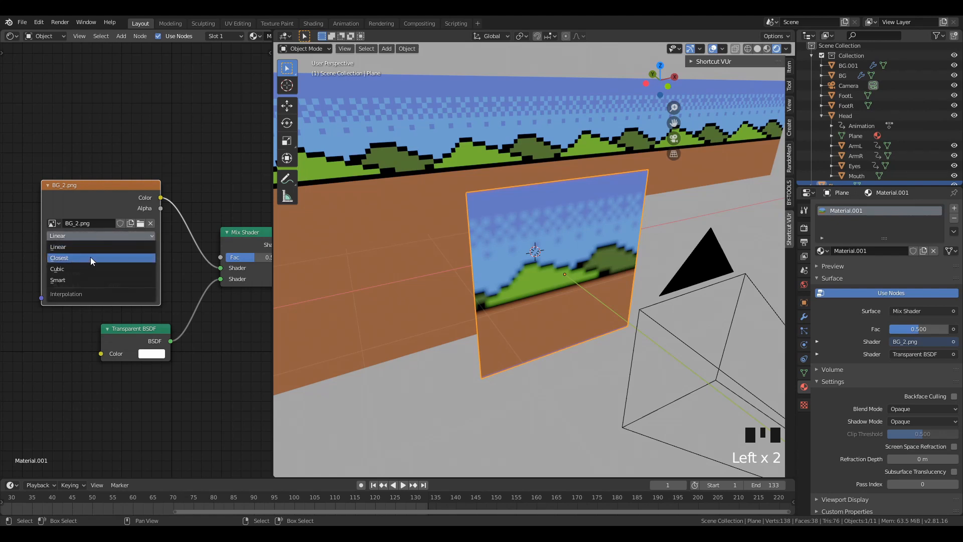
click(91, 257)
- Compare the pixel edges on the upright plane with the background and look over the material's node chain
scroll(530, 317, up, 2)
mouse_move(530, 317)
middle_down()
mouse_move(517, 287)
mouse_move(523, 301)
mouse_move(635, 315)
mouse_move(542, 308)
middle_up()
scroll(528, 297, down, 2)
scroll(542, 308, down, 2)
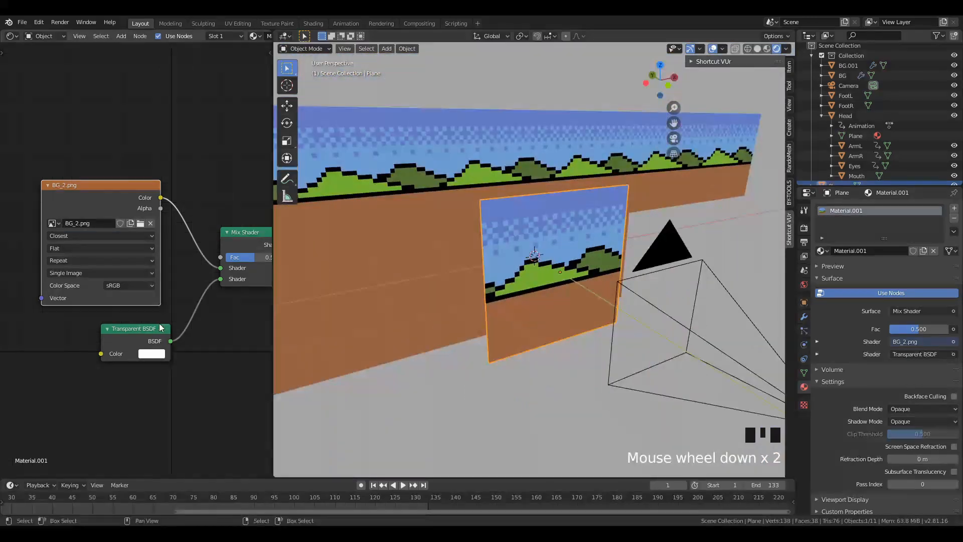
drag(130, 200, 121, 182)
scroll(197, 308, down, 3)
middle_drag(247, 314, 220, 324)
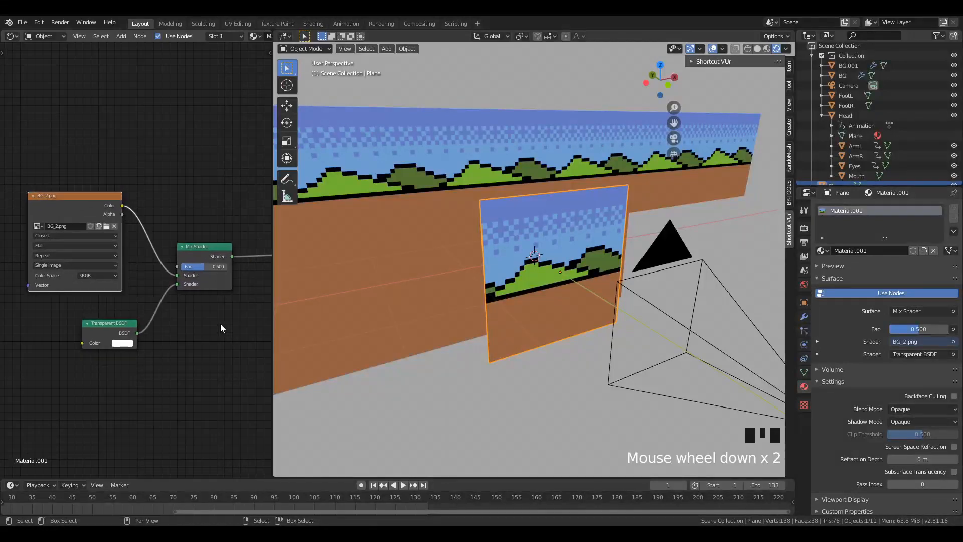
scroll(537, 294, down, 3)
mouse_move(537, 295)
middle_down()
mouse_move(609, 323)
mouse_move(548, 299)
middle_up()
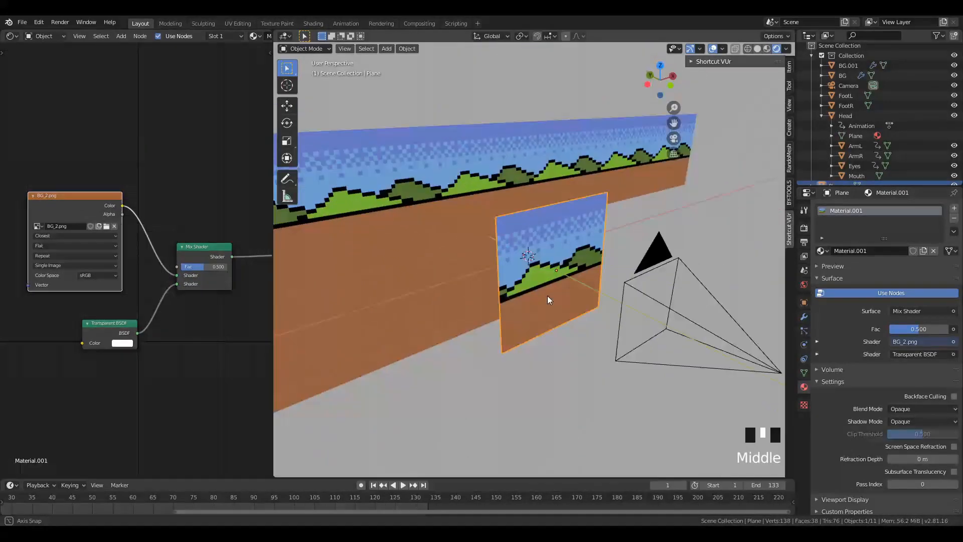
scroll(549, 299, up, 2)
scroll(570, 274, down, 3)
scroll(547, 287, up, 2)
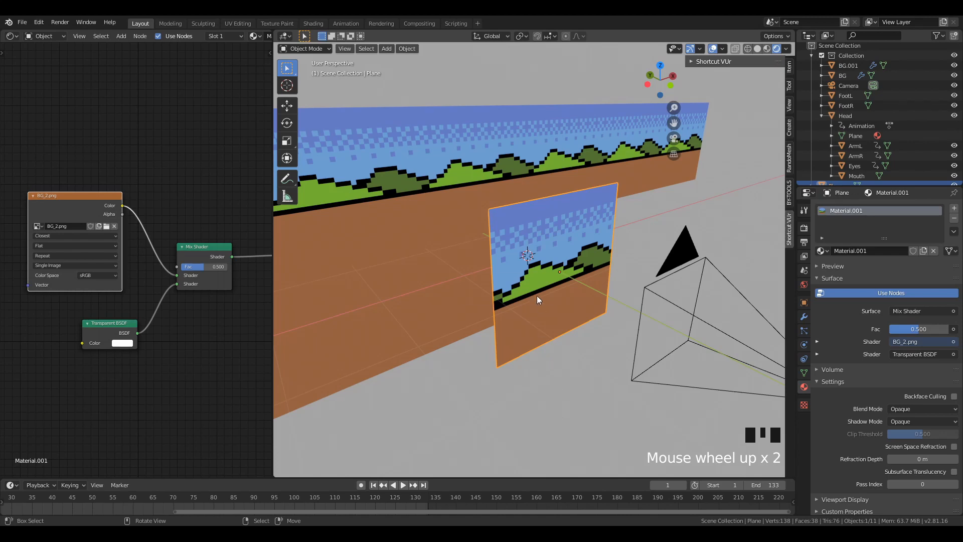
- Delete the upright plane, restore it, and return the viewport to Rendered shading
key(x)
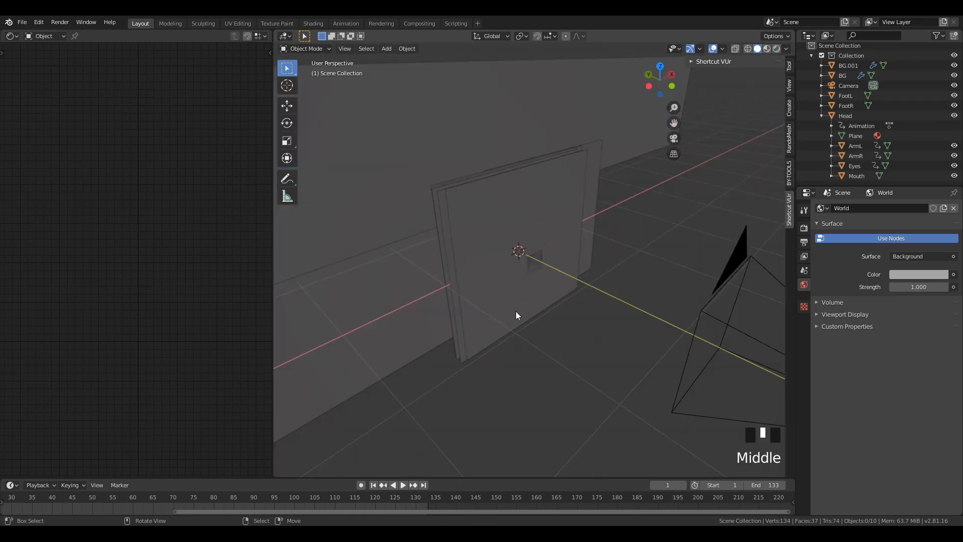
key(ctrl+z)
scroll(561, 308, down, 2)
key(z)
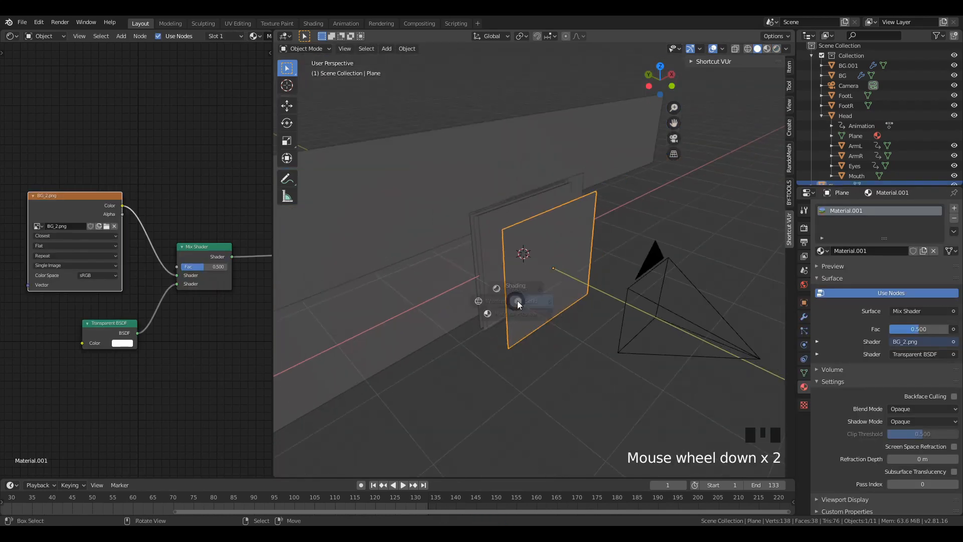
scroll(526, 309, up, 2)
key(z)
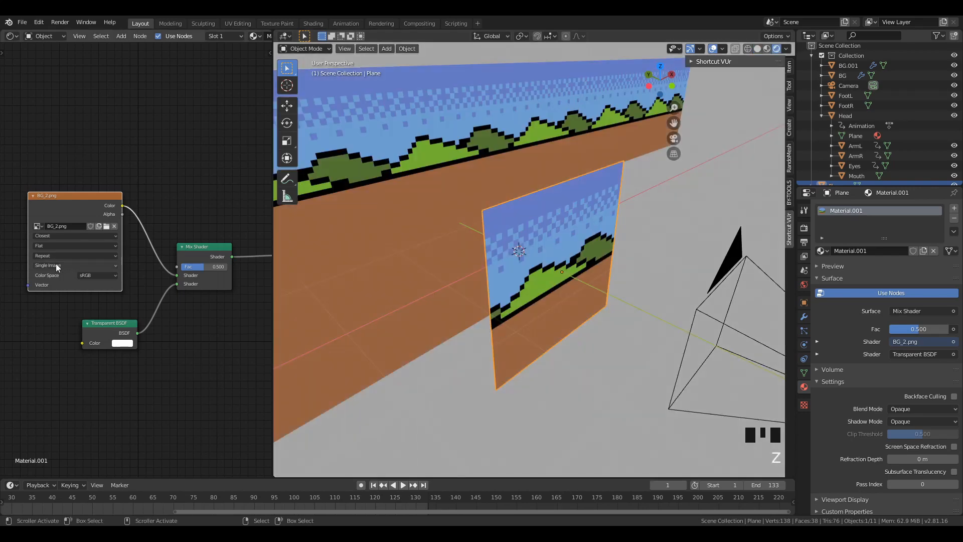
- Unlink BG_2.png from the Image Texture node and undo the removal
middle_drag(50, 280, 81, 278)
click(59, 342)
scroll(59, 342, up, 3)
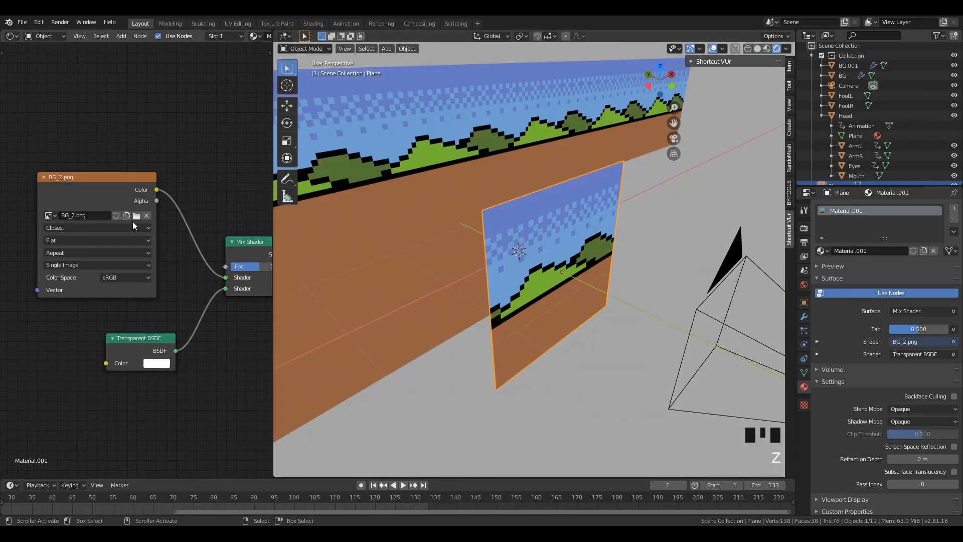
click(146, 216)
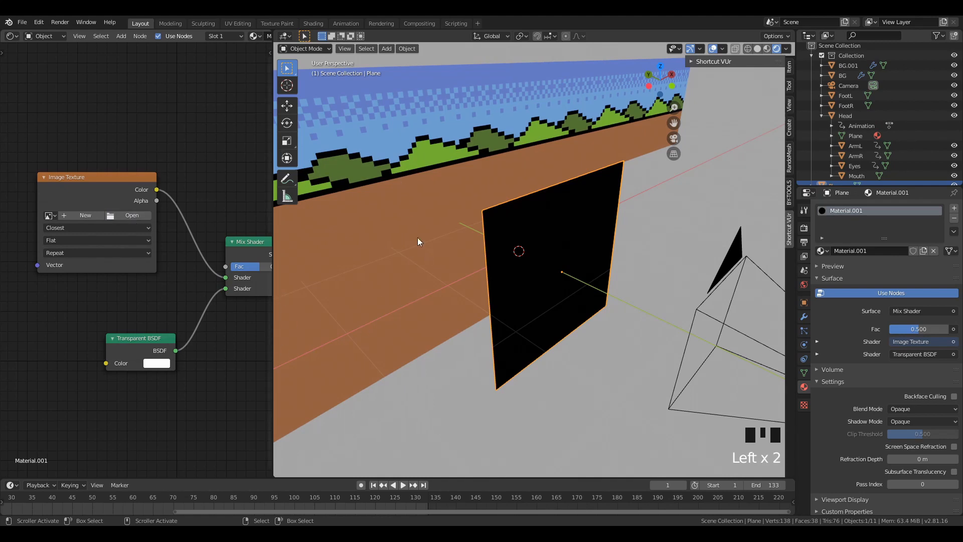
key(ctrl+z)
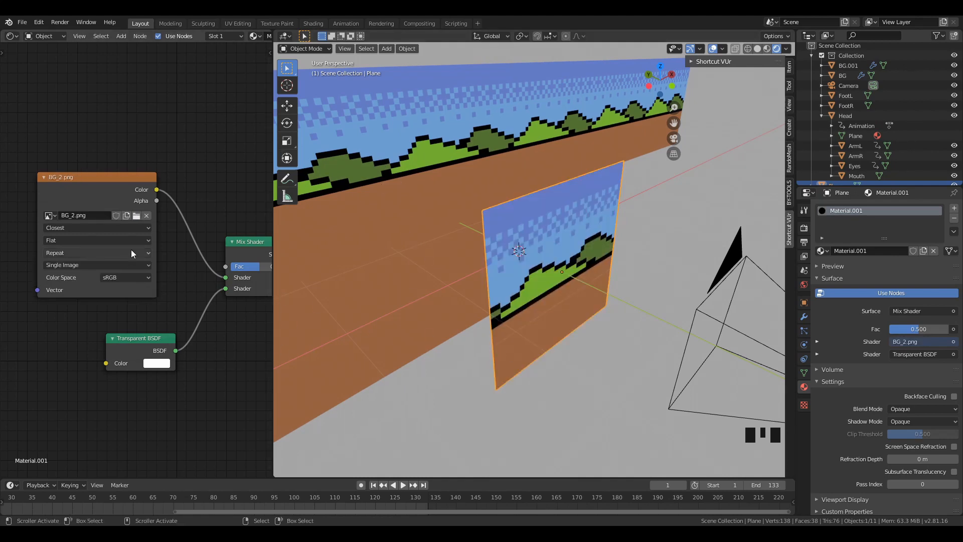
- Replace BG_2.png with Head - Copy.png in the Image Texture node and check it on the plane
scroll(131, 248, down, 1)
scroll(145, 226, down, 3)
click(144, 224)
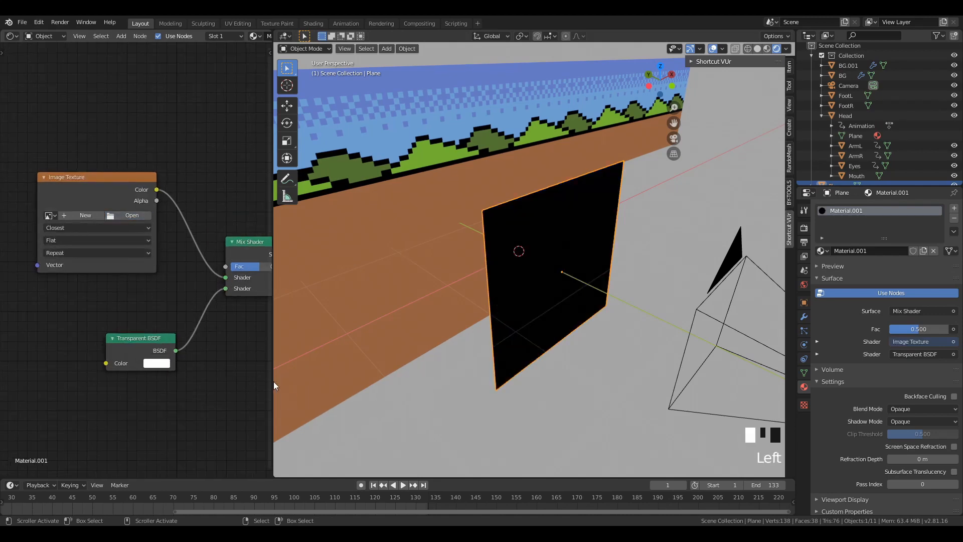
double_click(380, 232)
scroll(518, 300, down, 2)
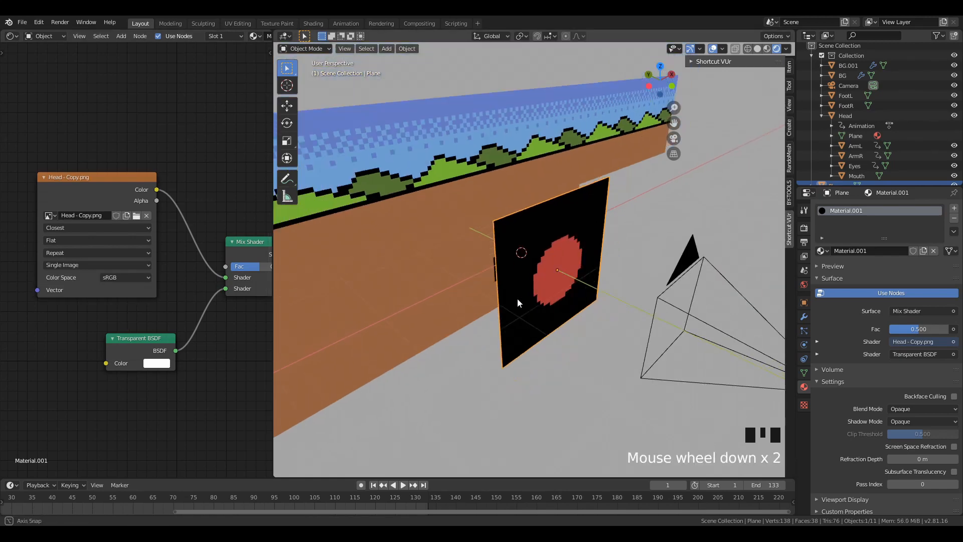
middle_drag(518, 301, 476, 274)
scroll(495, 278, up, 3)
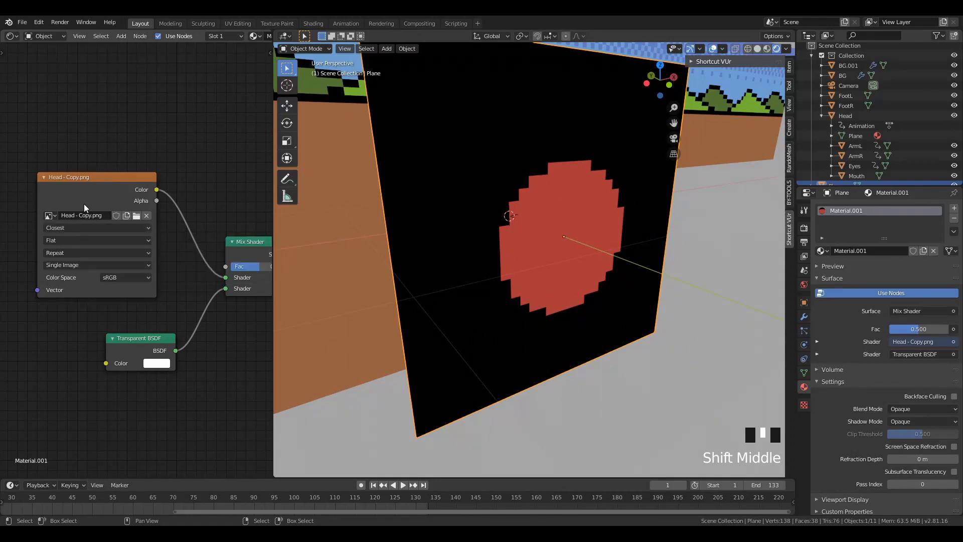
- Try Linear interpolation on the Head - Copy.png texture node and return it to Closest
drag(83, 204, 88, 203)
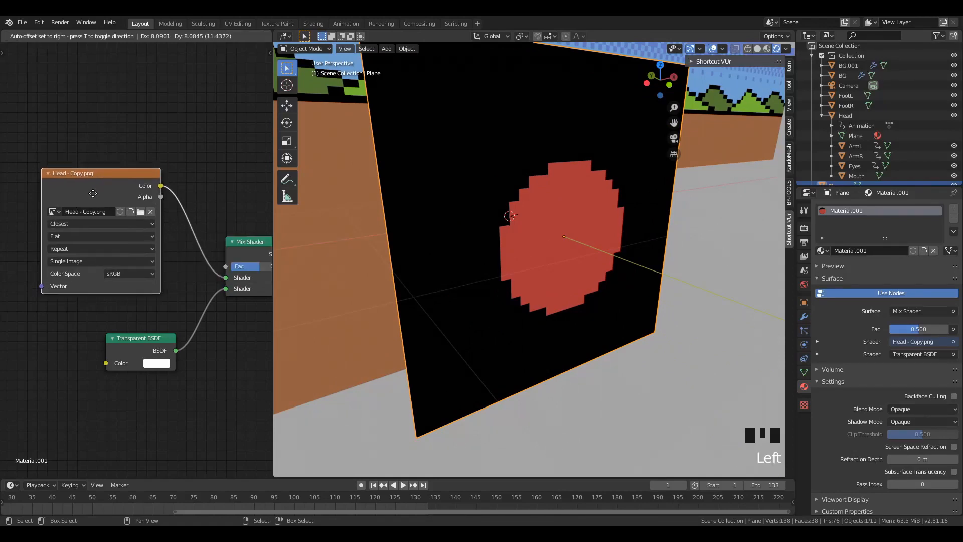
click(80, 226)
click(82, 238)
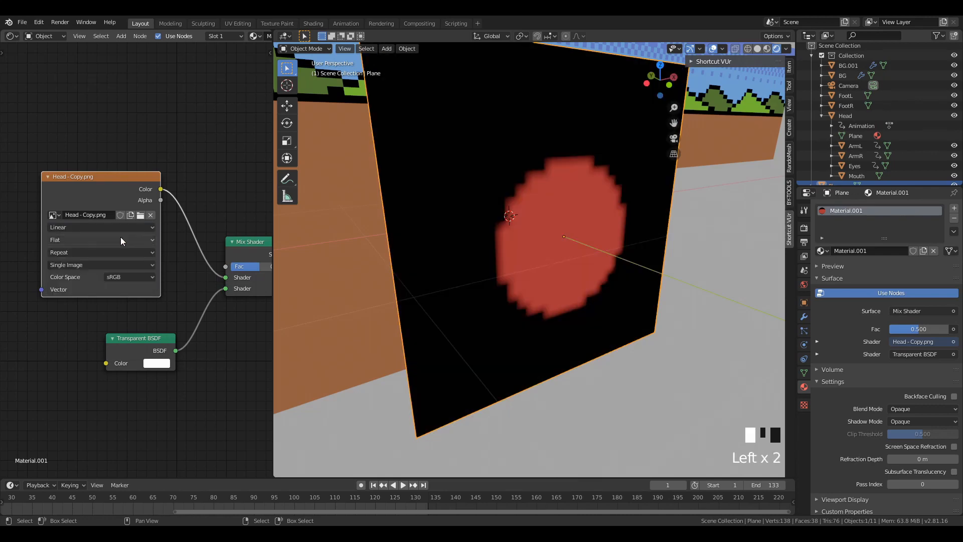
click(124, 227)
click(92, 249)
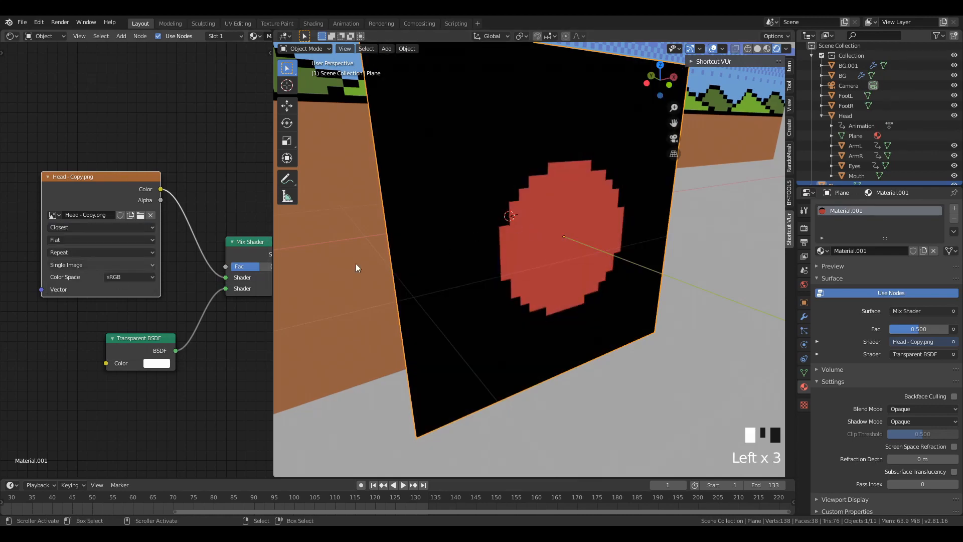
- Examine the head image and its background on the upright plane from several angles and distances
scroll(546, 262, up, 2)
mouse_move(546, 262)
middle_down()
mouse_move(516, 258)
mouse_move(522, 243)
mouse_move(500, 273)
mouse_move(535, 282)
mouse_move(644, 275)
mouse_move(552, 337)
mouse_move(509, 271)
mouse_move(552, 268)
middle_up()
scroll(507, 258, down, 3)
scroll(499, 271, up, 2)
scroll(510, 271, down, 1)
scroll(513, 270, up, 1)
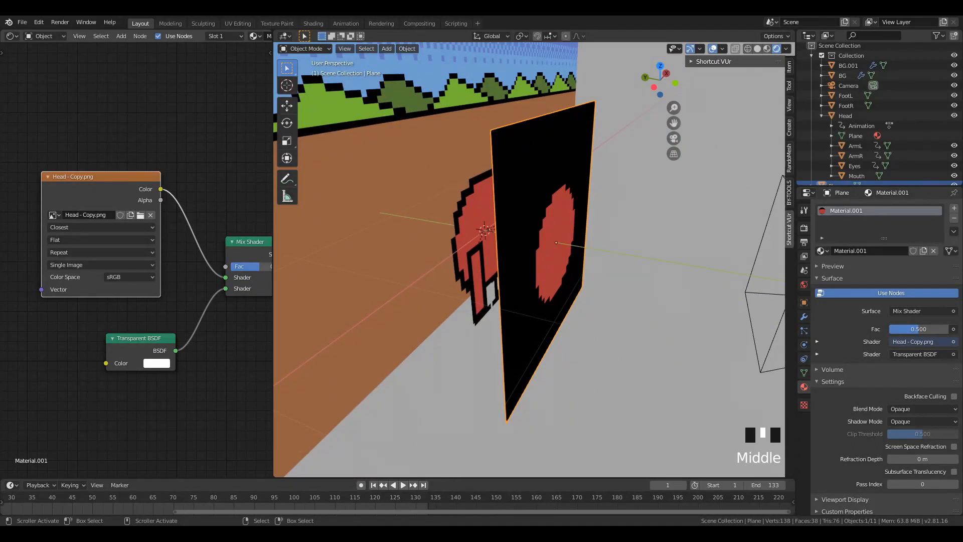
scroll(514, 242, down, 2)
middle_drag(514, 242, 437, 297)
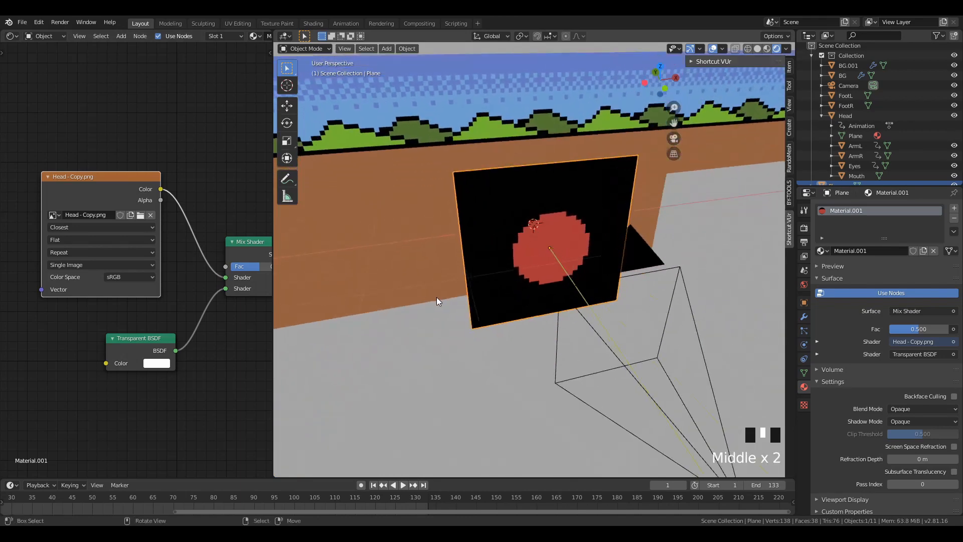
scroll(508, 270, up, 1)
middle_drag(507, 270, 567, 179)
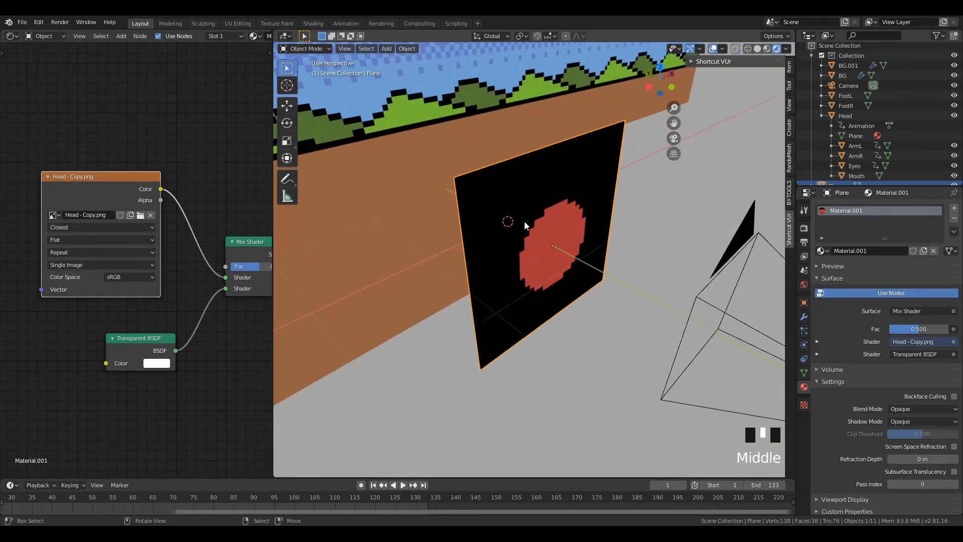
scroll(526, 255, down, 2)
middle_drag(526, 255, 499, 243)
scroll(499, 243, up, 2)
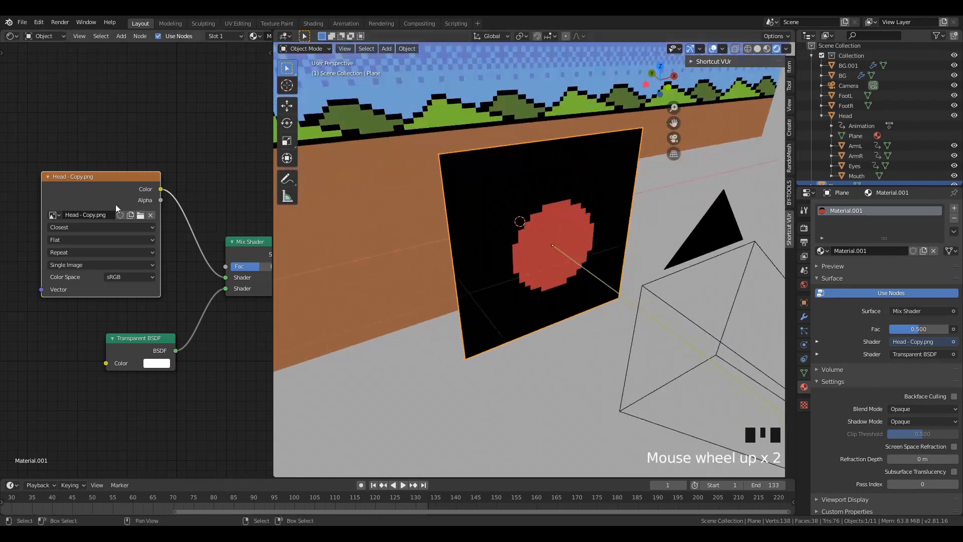
- Reposition the Head - Copy.png and Transparent BSDF nodes to space them out before the Mix Shader
drag(104, 185, 89, 178)
scroll(160, 280, down, 3)
middle_drag(185, 276, 147, 257)
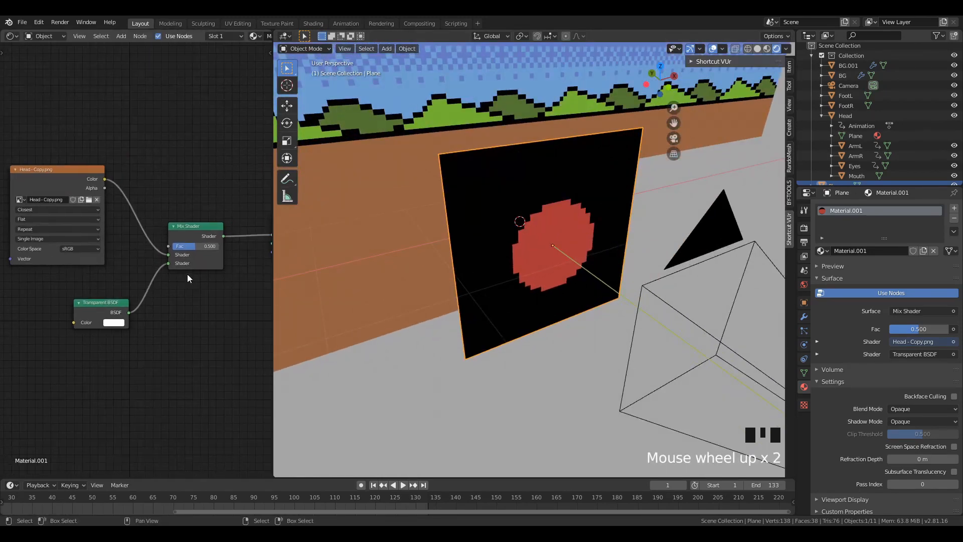
drag(96, 303, 93, 314)
scroll(152, 315, up, 3)
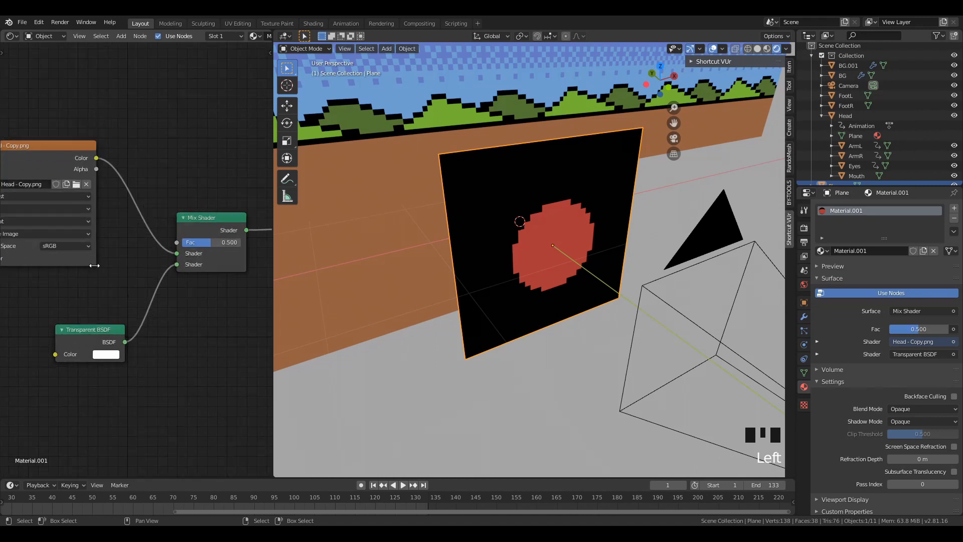
middle_drag(120, 253, 162, 265)
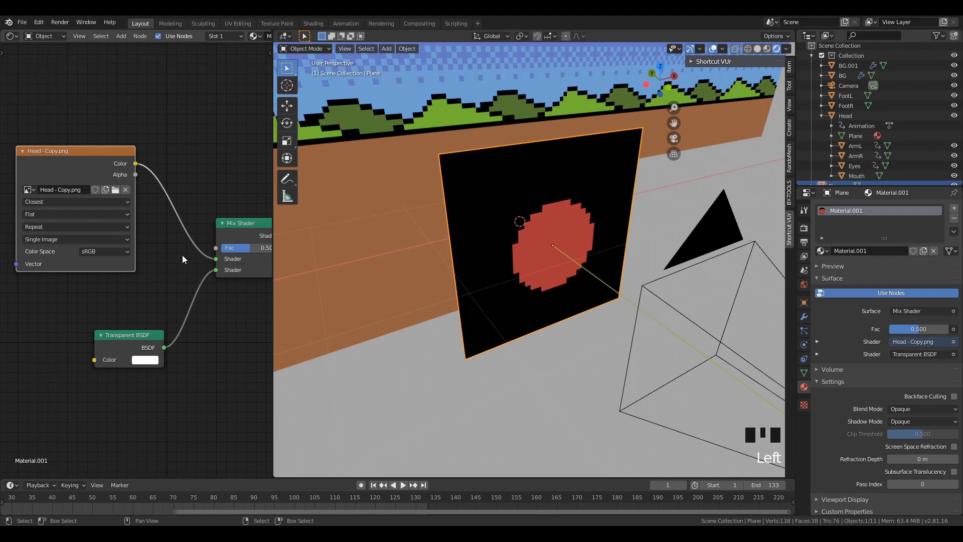
scroll(164, 235, down, 2)
middle_drag(151, 256, 118, 254)
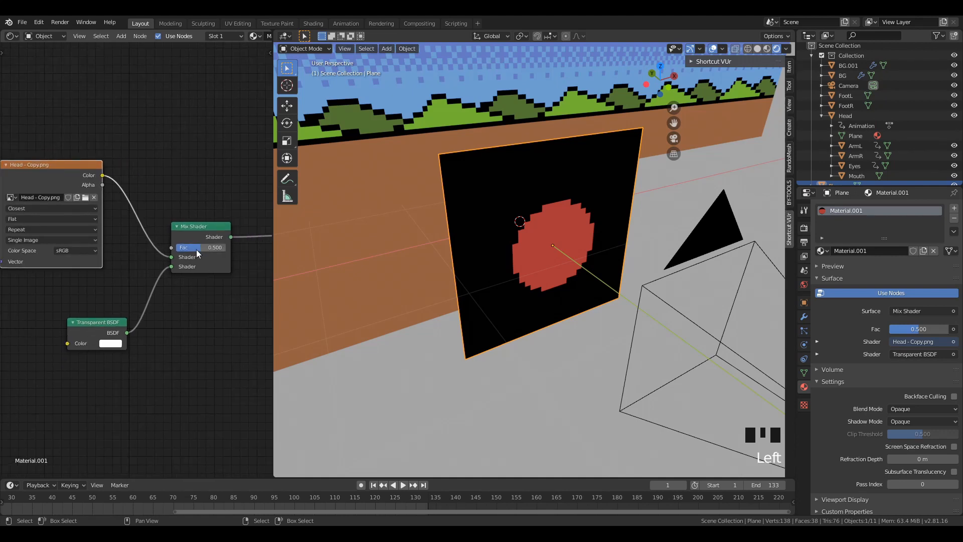
- Set the Mix Shader factor to 0.625 and the material's blend mode to Alpha Clip
mouse_move(197, 249)
mouse_down()
mouse_move(221, 249)
mouse_move(195, 249)
mouse_move(221, 249)
mouse_move(207, 249)
mouse_up()
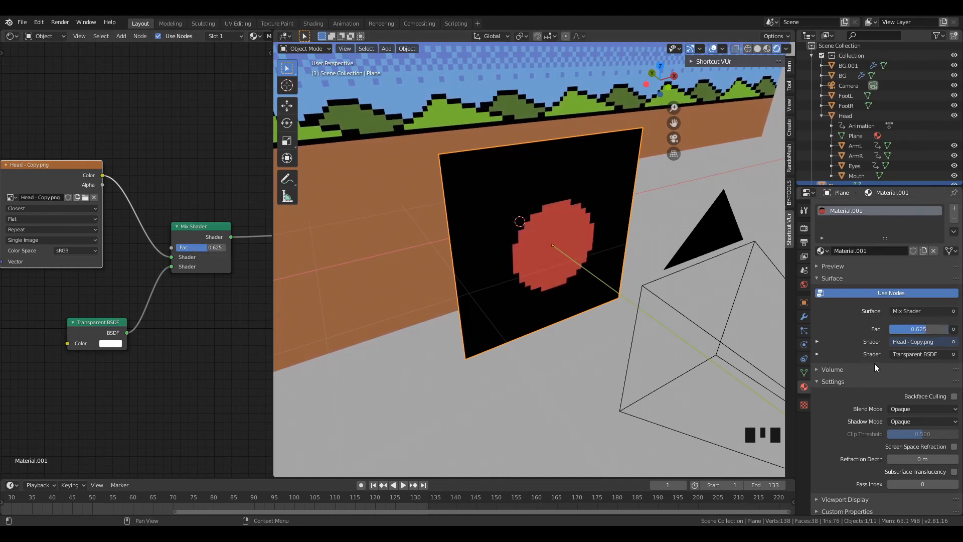
click(906, 406)
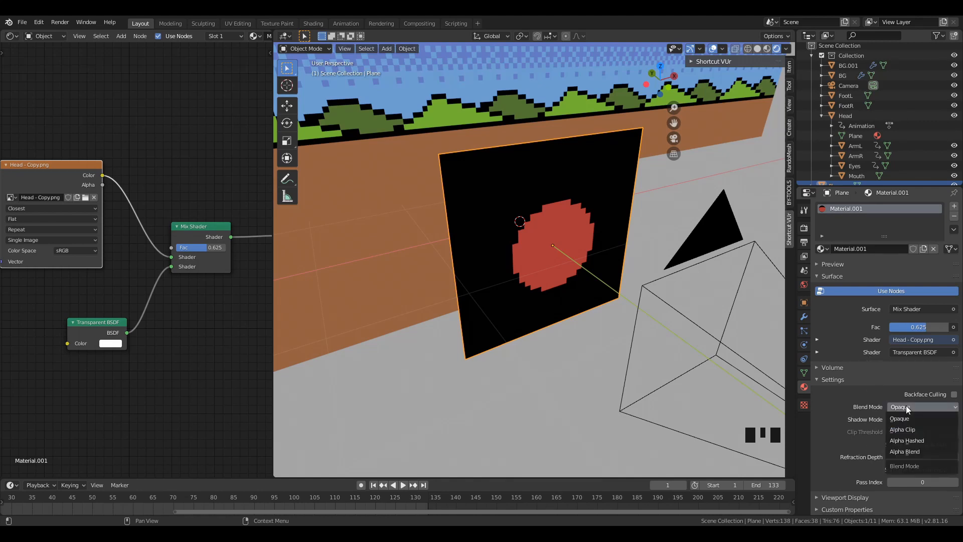
click(916, 430)
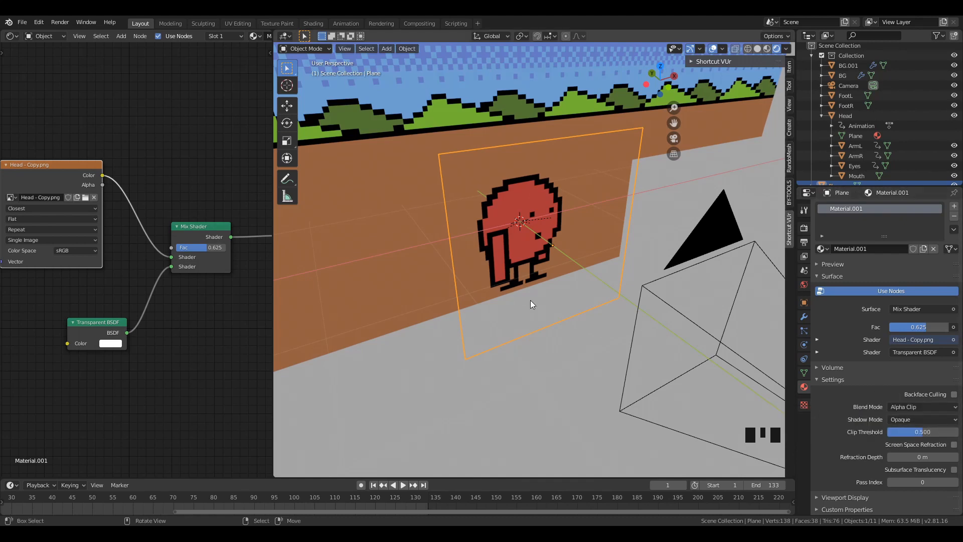
scroll(528, 278, up, 1)
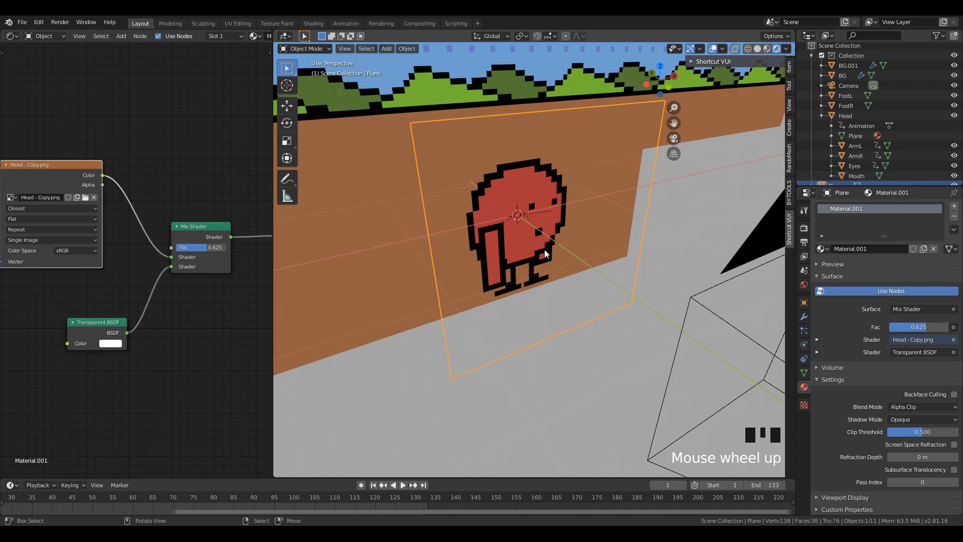
- Try the Alpha Blend blend mode on the plane's material and return it to Alpha Clip
click(903, 406)
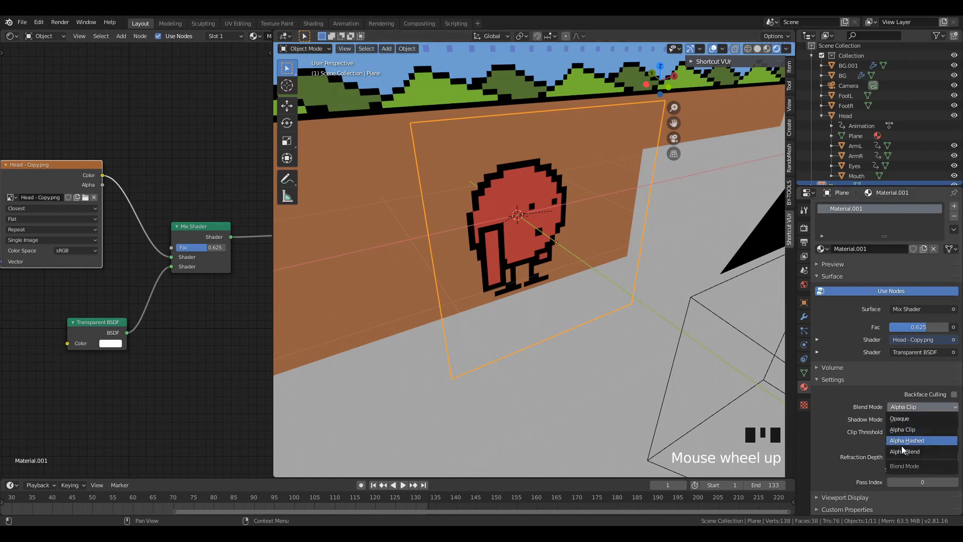
click(901, 451)
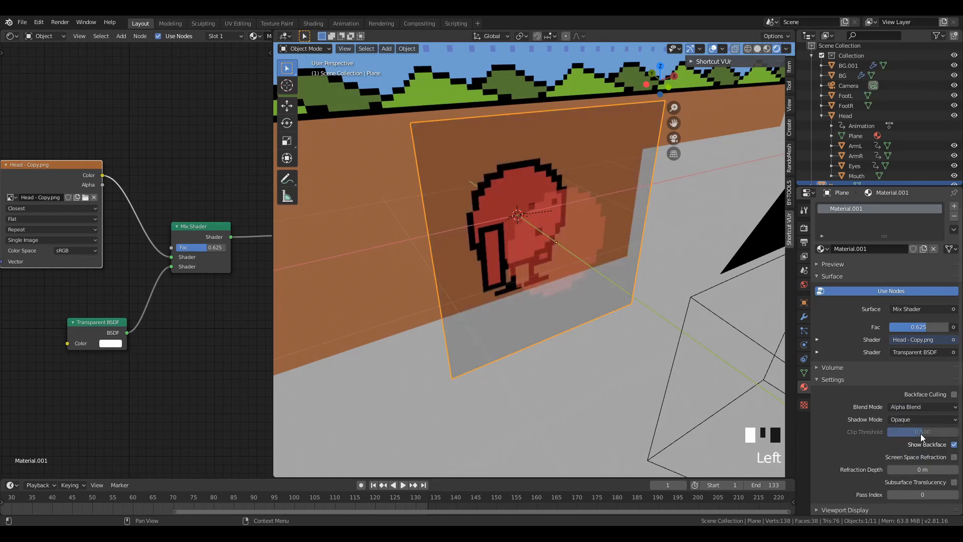
click(910, 404)
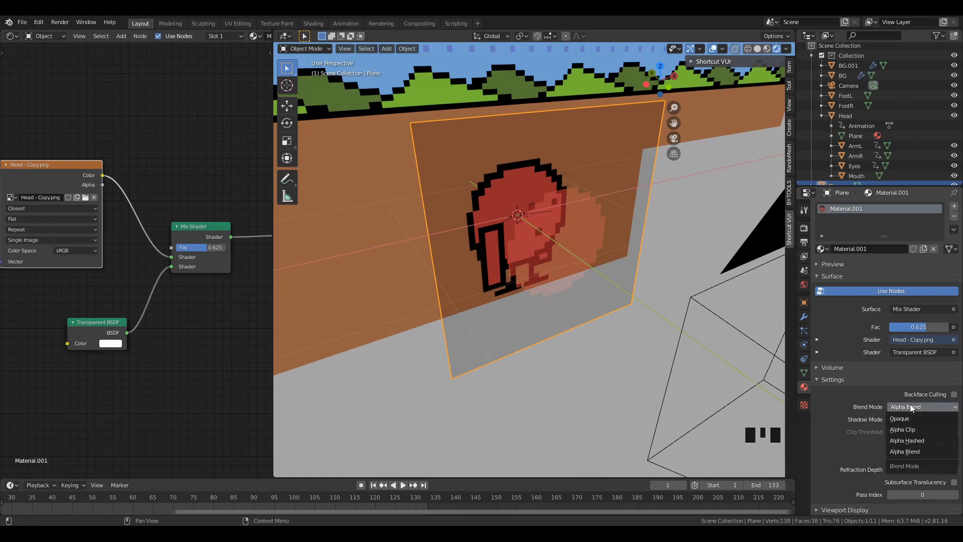
click(918, 434)
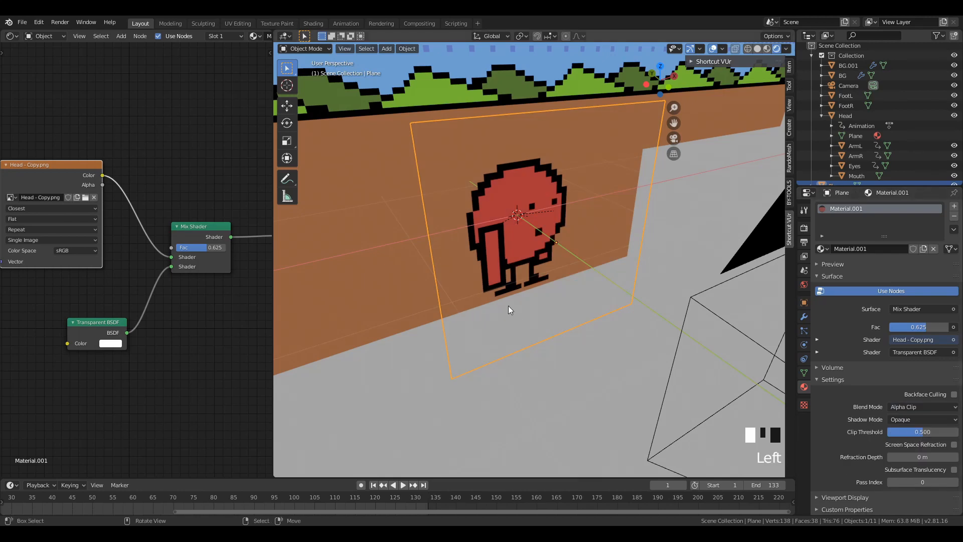
- Lower the Mix Shader factor to 0.492 and shift the Head - Copy.png node
scroll(528, 265, up, 2)
mouse_move(547, 256)
middle_down()
mouse_move(554, 240)
mouse_move(525, 240)
mouse_move(538, 280)
mouse_move(540, 270)
middle_up()
mouse_move(199, 250)
mouse_down()
mouse_move(184, 251)
mouse_move(213, 251)
mouse_move(187, 251)
mouse_up()
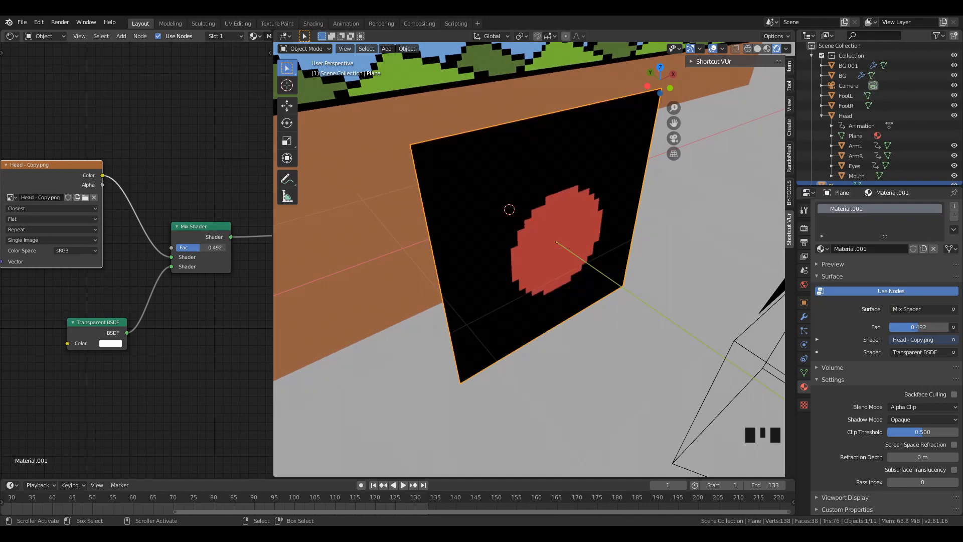
scroll(214, 307, down, 2)
click(45, 179)
drag(69, 199, 89, 202)
scroll(189, 320, up, 2)
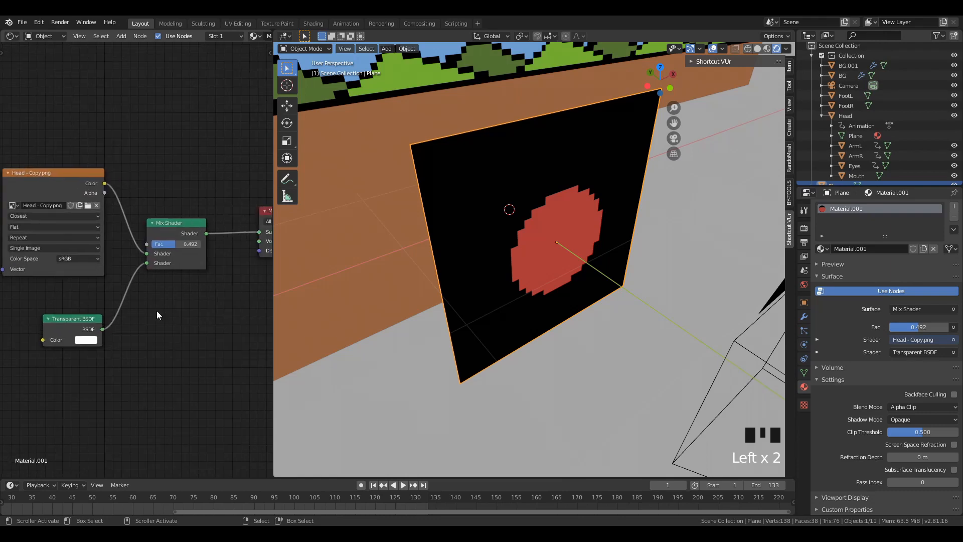
- Try Mix Shader factors of 0.325, 0.492 and 0.475 on the plane's material
scroll(156, 315, up, 1)
mouse_move(201, 241)
mouse_down()
mouse_move(166, 241)
mouse_move(186, 241)
mouse_up()
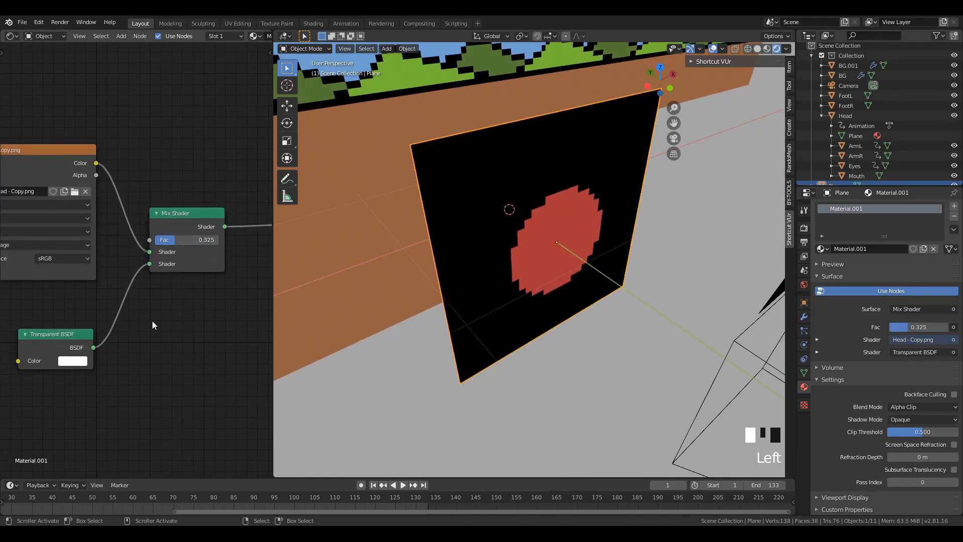
middle_drag(153, 321, 172, 311)
drag(189, 231, 200, 231)
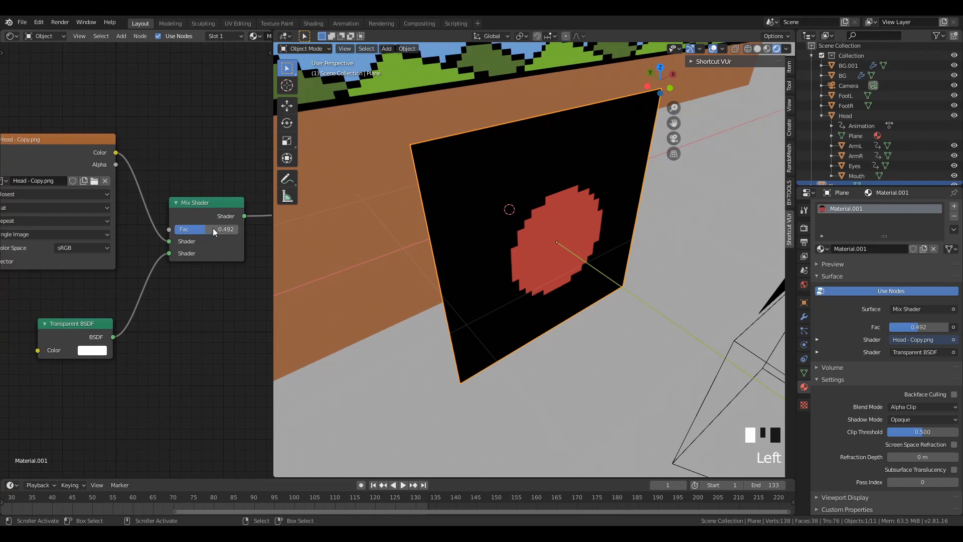
scroll(213, 289, down, 2)
scroll(107, 226, up, 1)
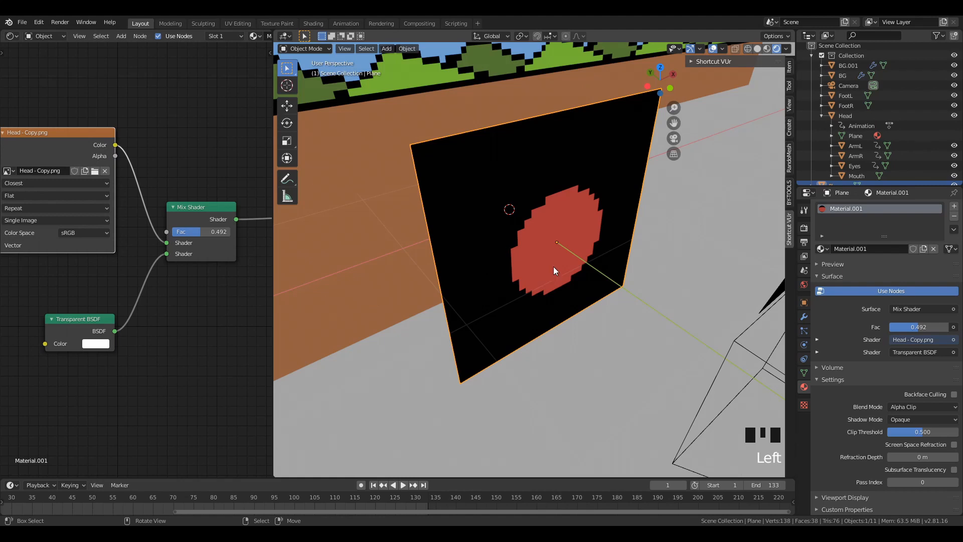
scroll(186, 324, down, 1)
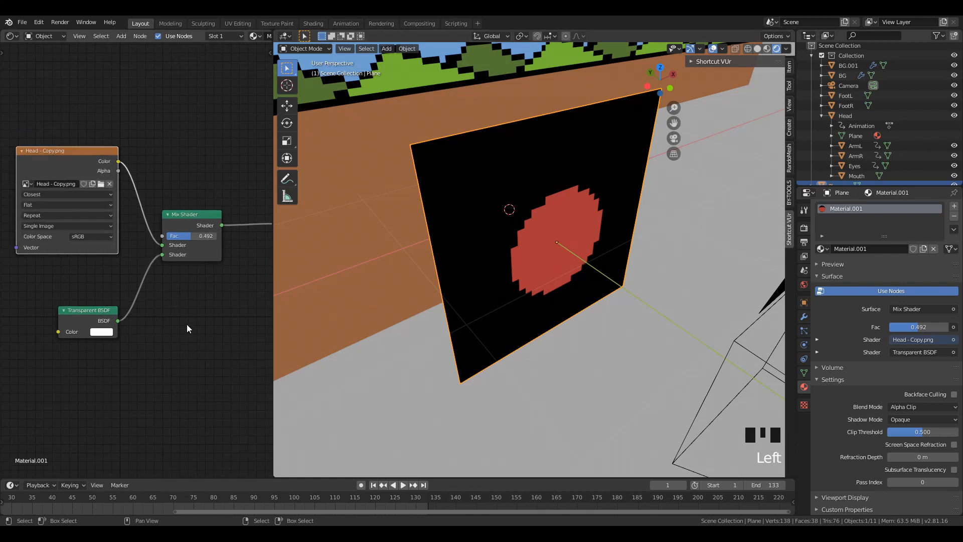
scroll(187, 321, up, 1)
mouse_move(199, 228)
mouse_down()
mouse_move(211, 228)
mouse_move(196, 231)
mouse_up()
- Link the Alpha output of Head - Copy.png to the Mix Shader's Fac input and check the plane from another angle
scroll(91, 276, down, 2)
click(122, 244)
drag(86, 167, 121, 183)
click(107, 171)
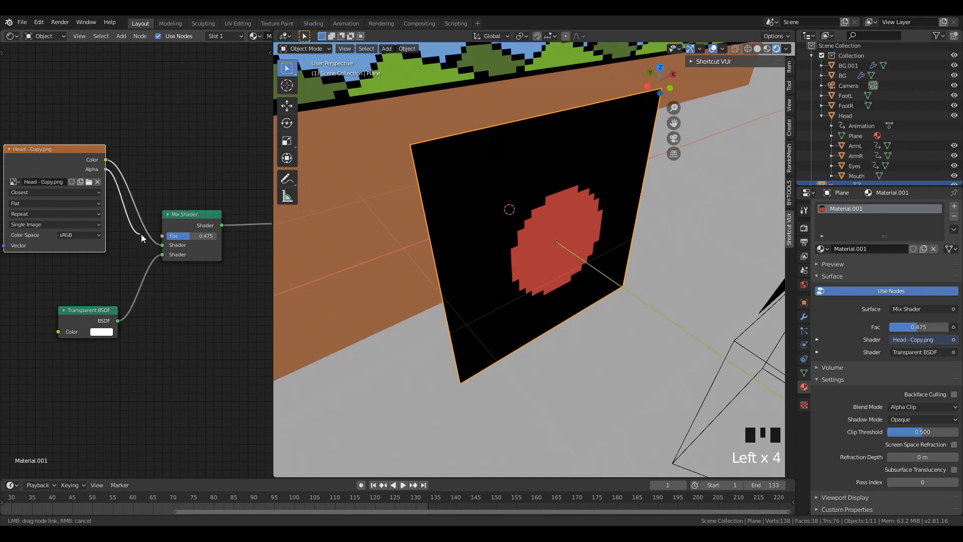
drag(140, 234, 163, 236)
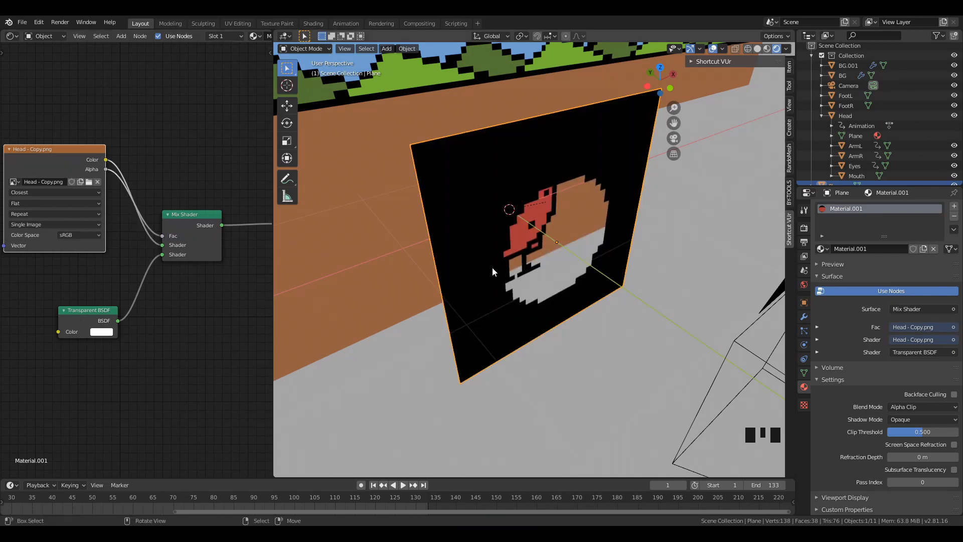
middle_drag(492, 272, 483, 226)
scroll(482, 261, up, 1)
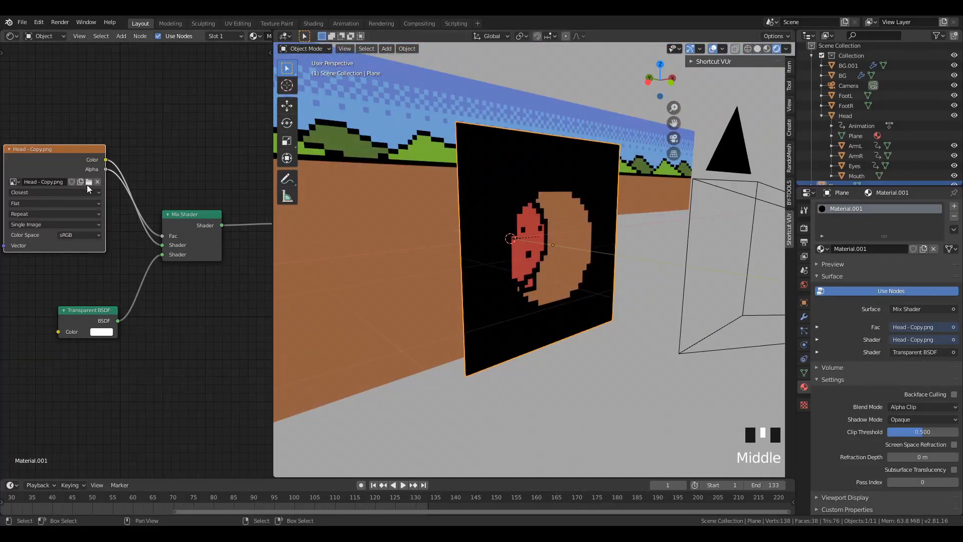
- Rearrange the Head - Copy.png and Mix Shader nodes so their links are easier to follow
drag(86, 184, 59, 235)
drag(188, 218, 201, 241)
scroll(137, 269, up, 1)
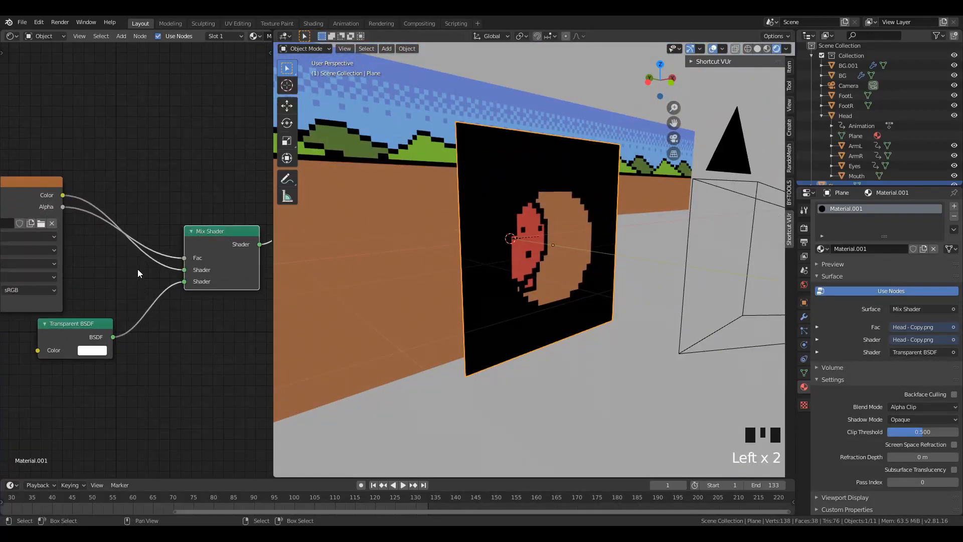
drag(26, 209, 62, 156)
scroll(133, 251, down, 2)
middle_drag(186, 302, 144, 306)
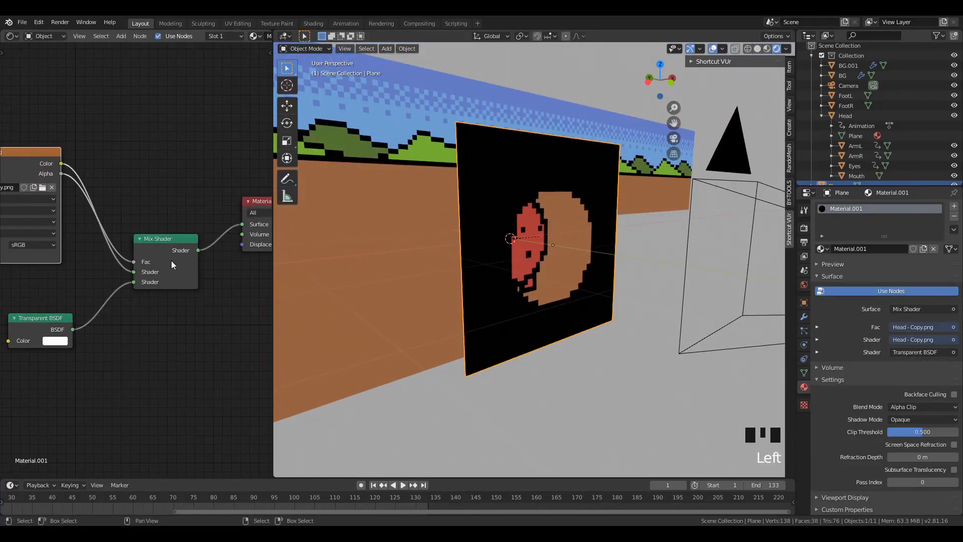
- Swap the image and Transparent BSDF links on the Mix Shader's two shader inputs, and swap them back
drag(160, 265, 137, 254)
scroll(135, 257, up, 1)
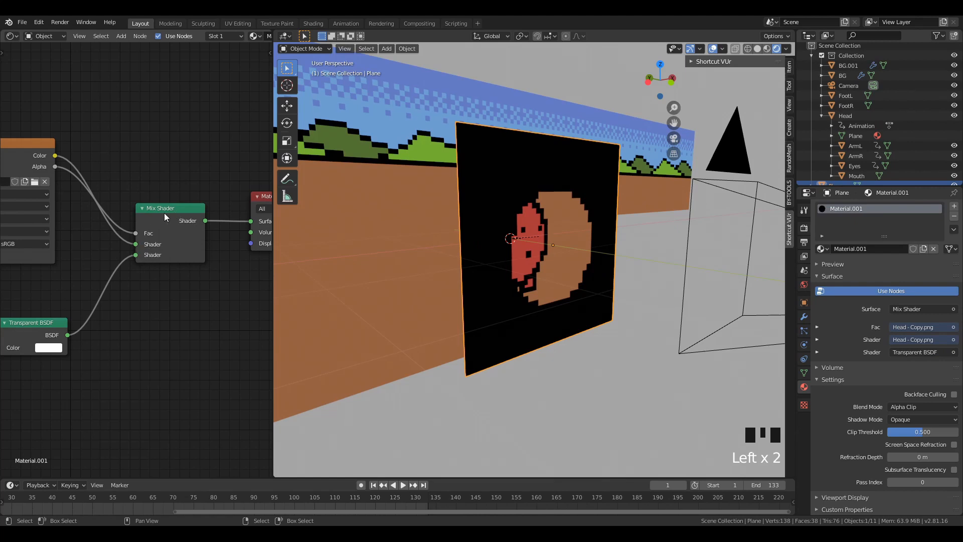
mouse_move(152, 217)
mouse_down()
mouse_move(163, 129)
mouse_move(173, 162)
mouse_move(157, 167)
mouse_move(143, 206)
mouse_up()
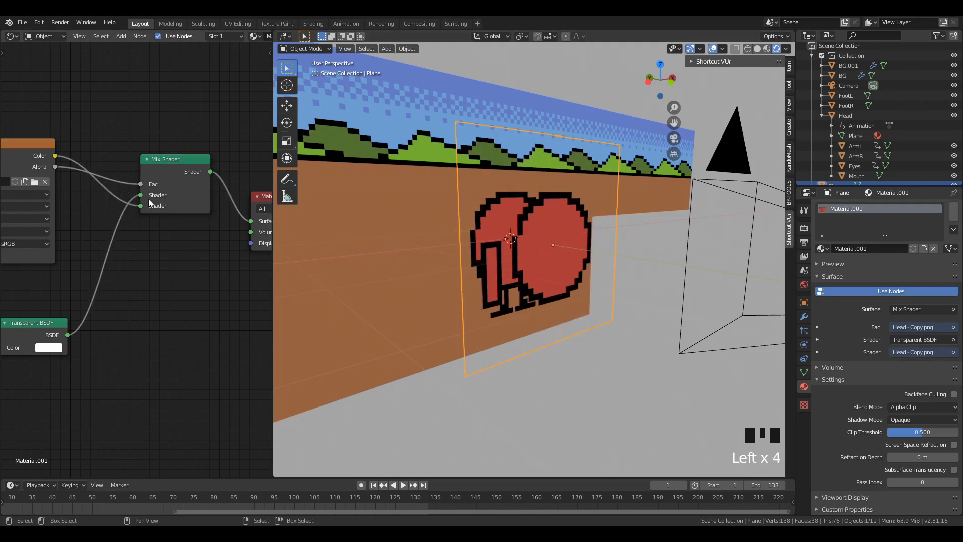
drag(142, 195, 143, 204)
- Insert an Invert node on the link between the image's Alpha output and the Mix Shader's Fac input
drag(169, 170, 214, 135)
scroll(164, 225, down, 2)
middle_drag(181, 235, 183, 272)
key(shift+a)
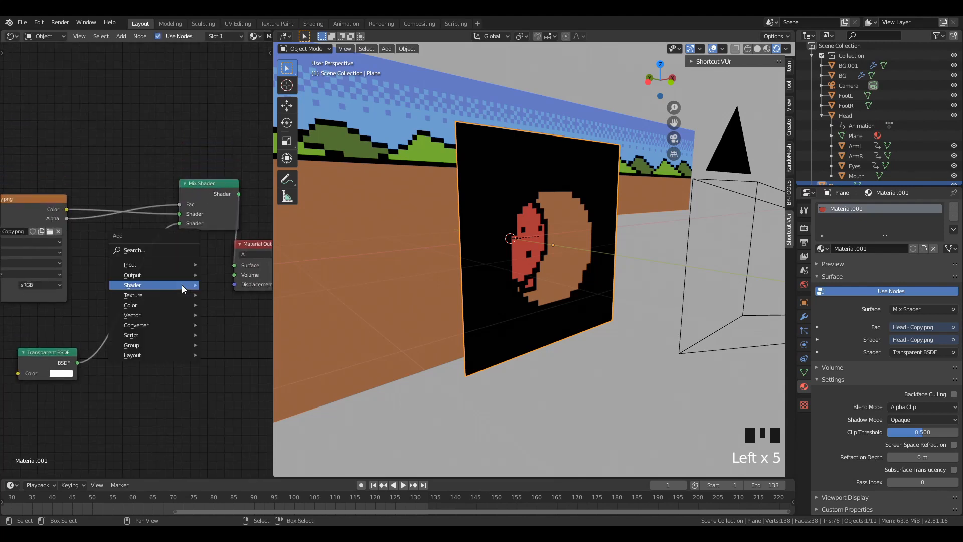
click(164, 250)
text(inver)
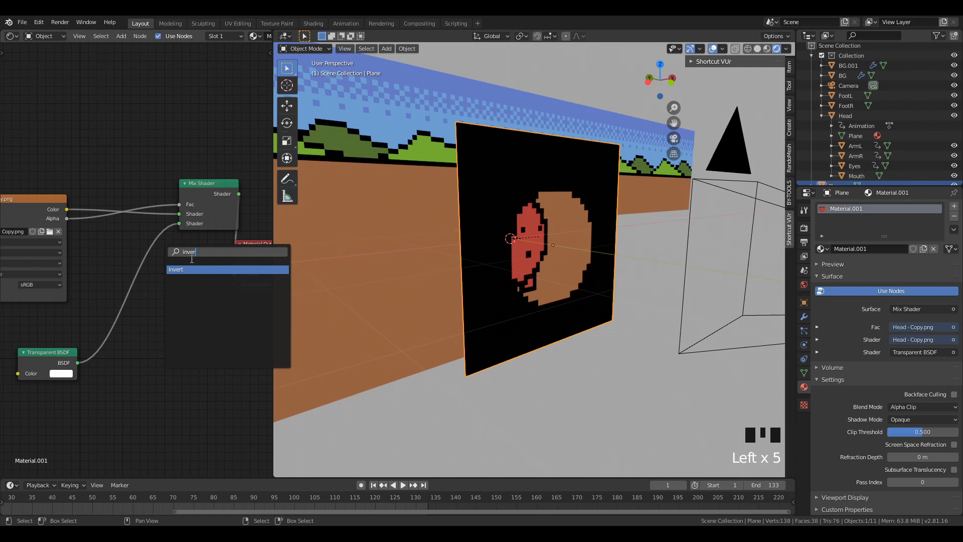
key(Return)
click(122, 178)
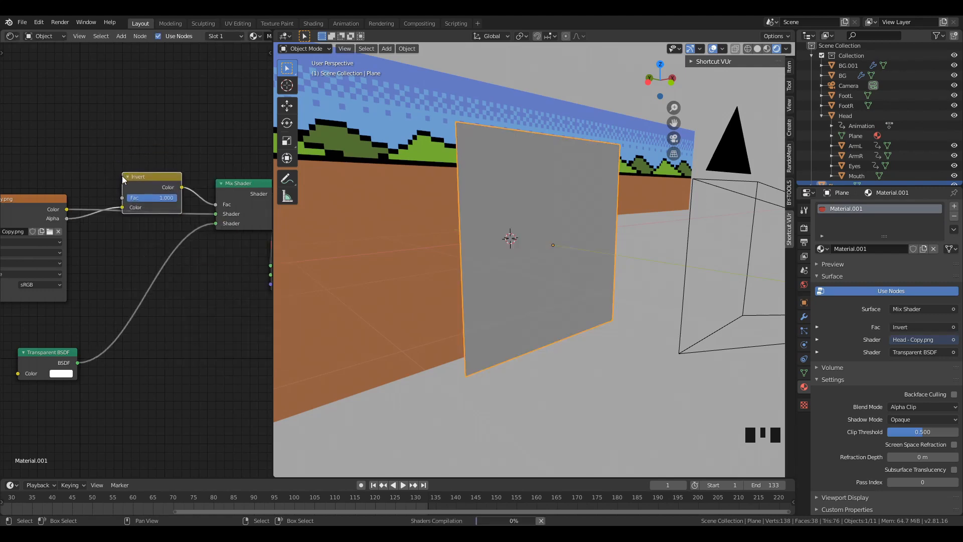
- Move the Invert node clear of the crossing links and delete it from the head material
drag(144, 207, 151, 161)
scroll(172, 244, down, 4)
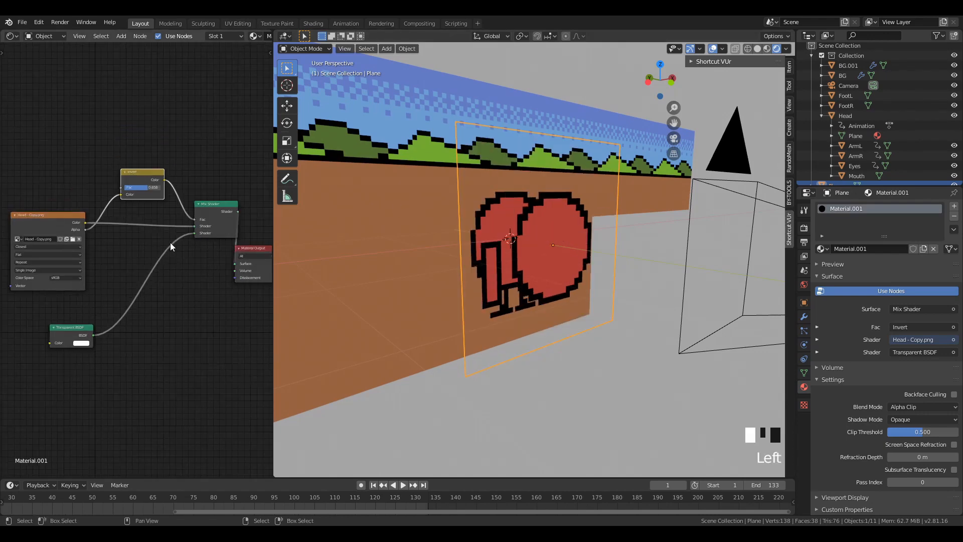
key(x)
- Feed the Transparent BSDF into the Mix Shader's first shader input and the image's Color into the second, moving the Mix Shader closer to the image node
scroll(170, 243, up, 4)
middle_drag(150, 232, 112, 221)
drag(182, 206, 180, 212)
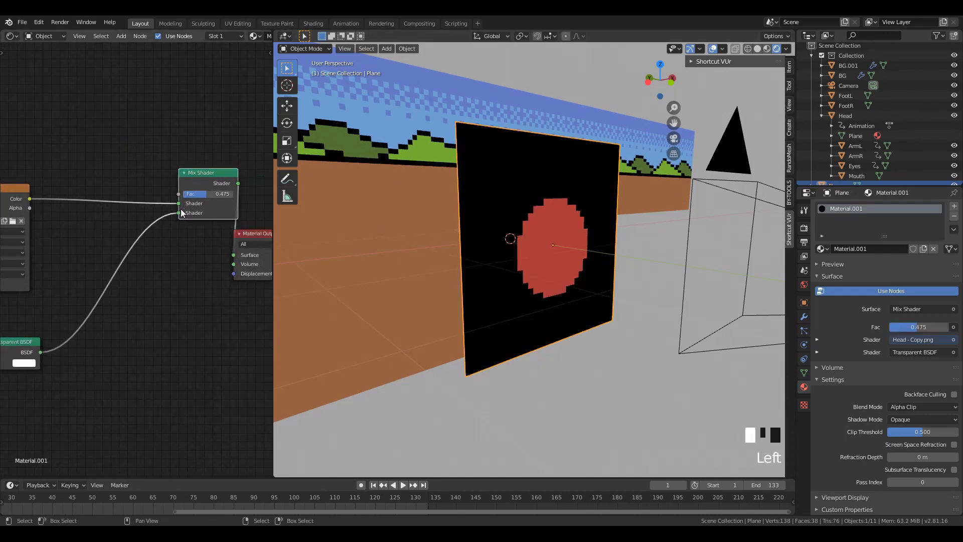
drag(203, 176, 130, 201)
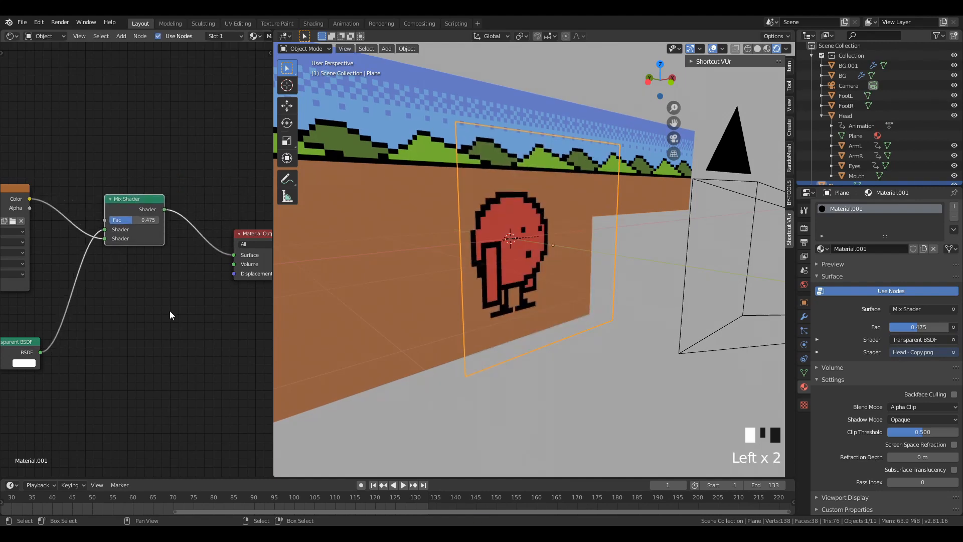
- Link the Alpha output of Head - Copy.png directly to the Mix Shader's Fac input
click(169, 310)
middle_drag(112, 310, 151, 308)
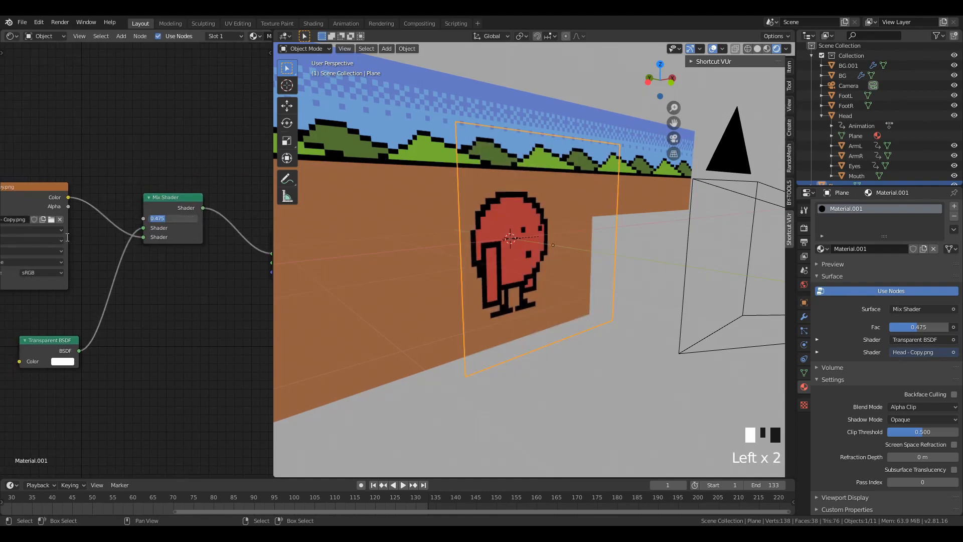
drag(68, 206, 143, 218)
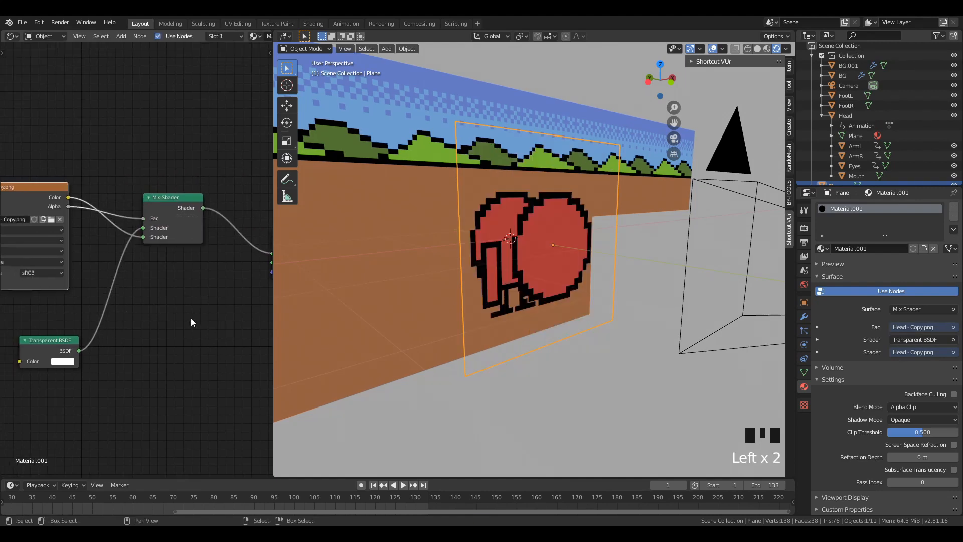
- Examine the cut-out head plane beside the finished character from several angles and distances
scroll(530, 275, down, 2)
scroll(543, 278, up, 2)
middle_drag(543, 277, 567, 260)
key(g)
right_click(513, 259)
scroll(564, 286, up, 2)
scroll(546, 268, down, 2)
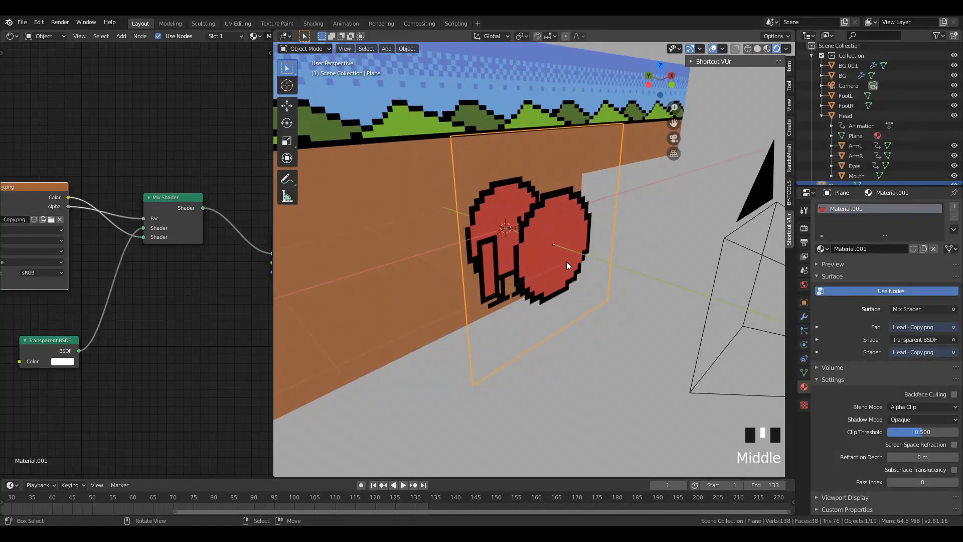
scroll(565, 267, down, 2)
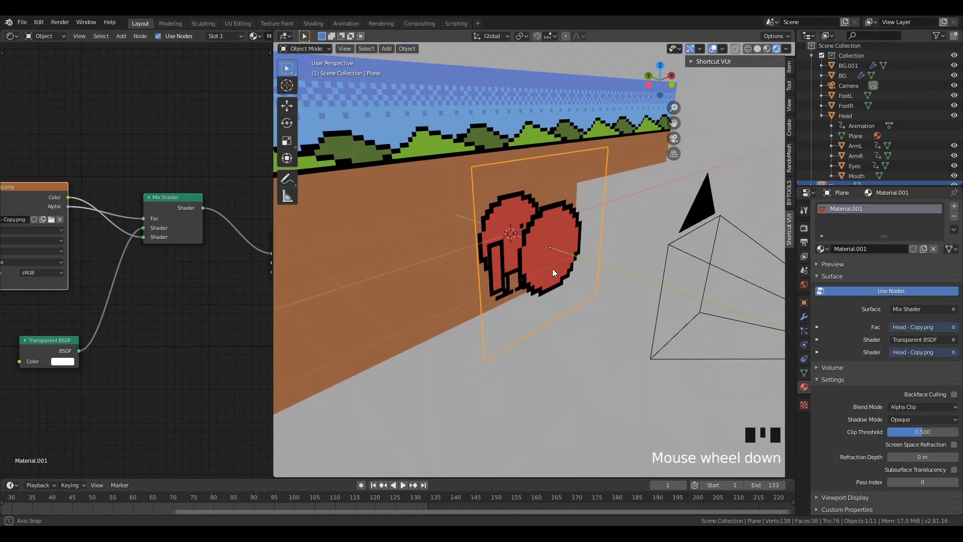
mouse_move(554, 271)
middle_down()
mouse_move(592, 245)
mouse_move(549, 272)
middle_up()
scroll(550, 237, up, 2)
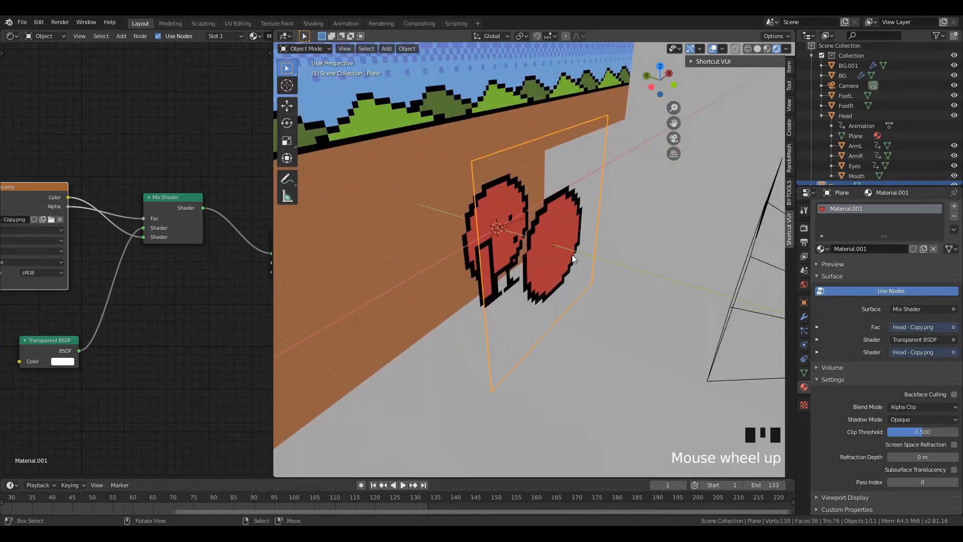
- Delete the test head plane and select the Mouth plane on the finished character
key(x)
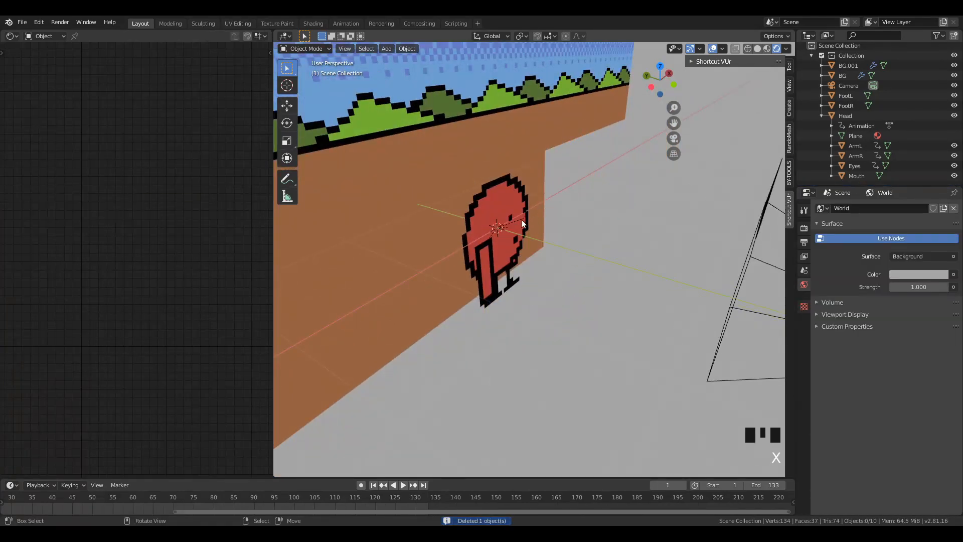
middle_drag(522, 220, 512, 241)
right_click(529, 251)
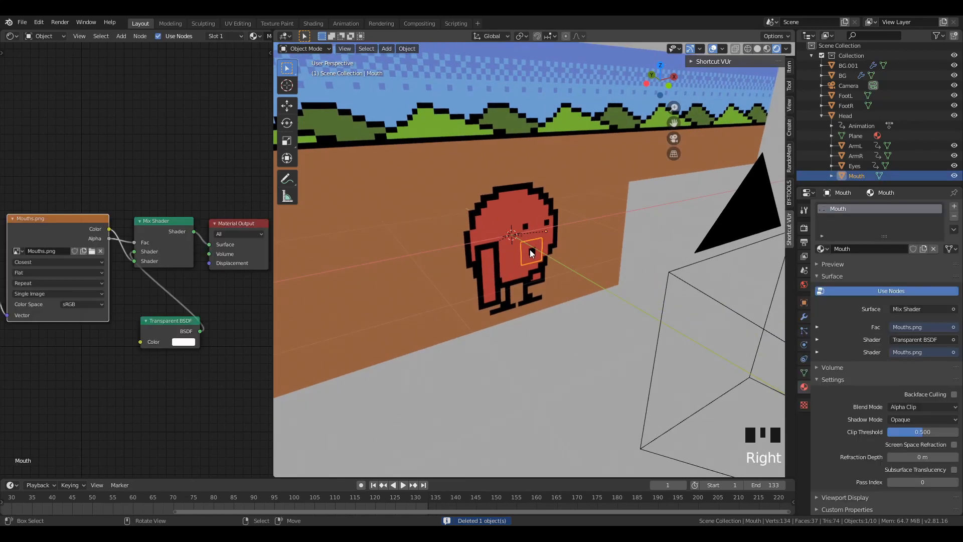
scroll(530, 251, up, 3)
scroll(531, 254, down, 1)
scroll(531, 254, down, 1)
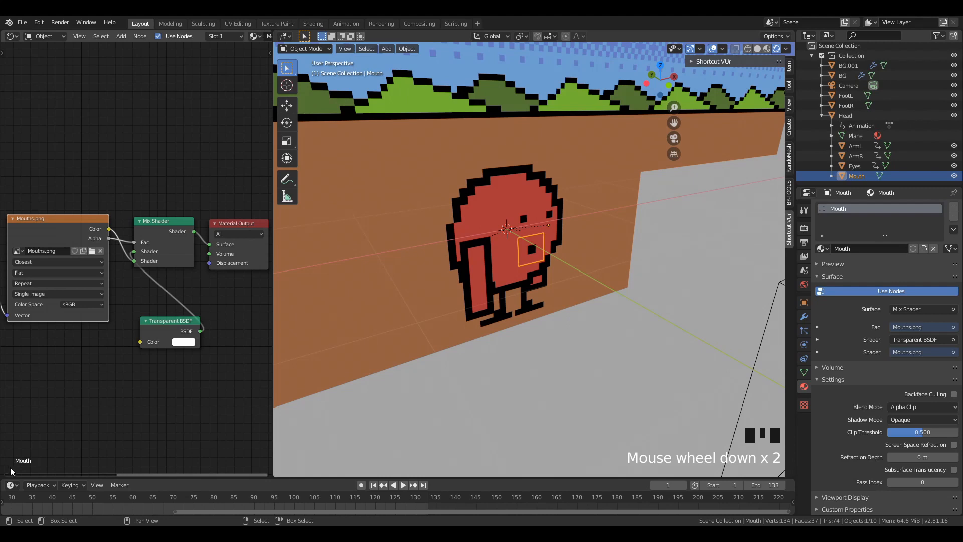
- Split the Shader Editor area, turn the lower part into a UV Editor, and display all of the Mouth plane's UVs in Edit Mode
drag(2, 474, 12, 265)
click(11, 270)
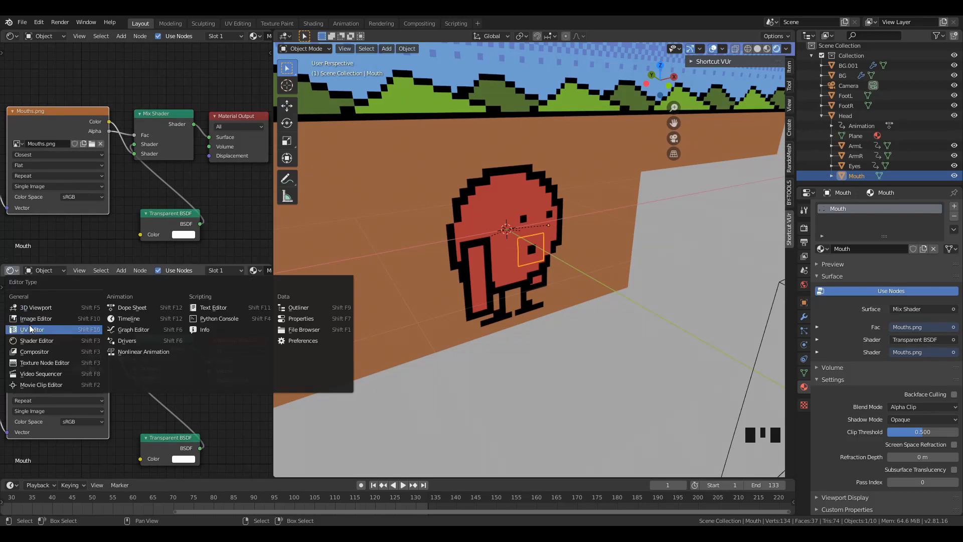
click(45, 330)
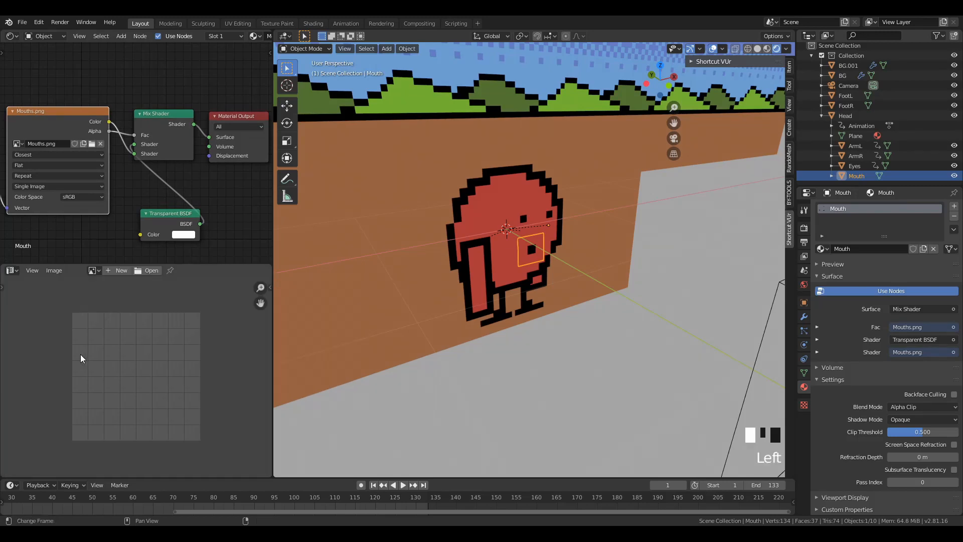
key(Tab)
key(a)
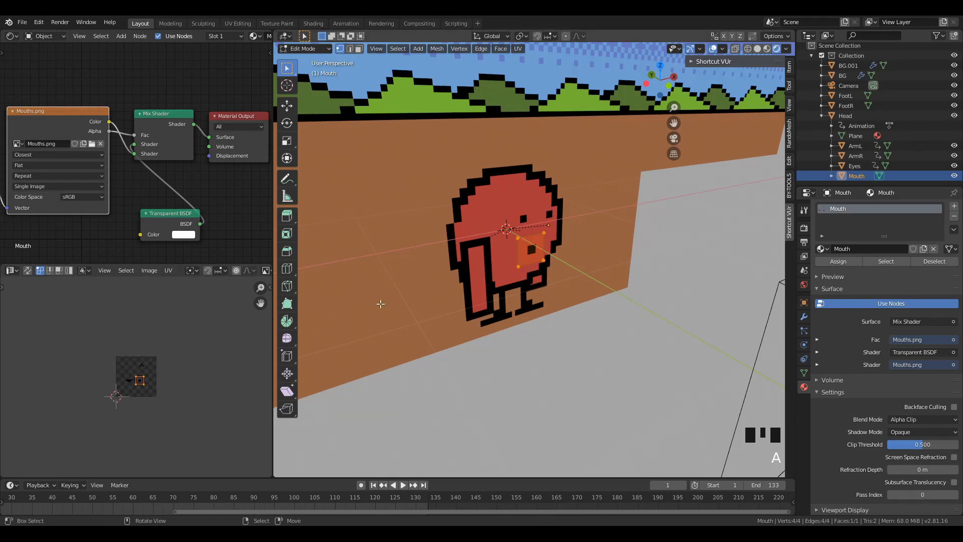
- Return to Object Mode and try moving the Mouth plane across the face, cancelling the move
key(Tab)
scroll(547, 260, up, 2)
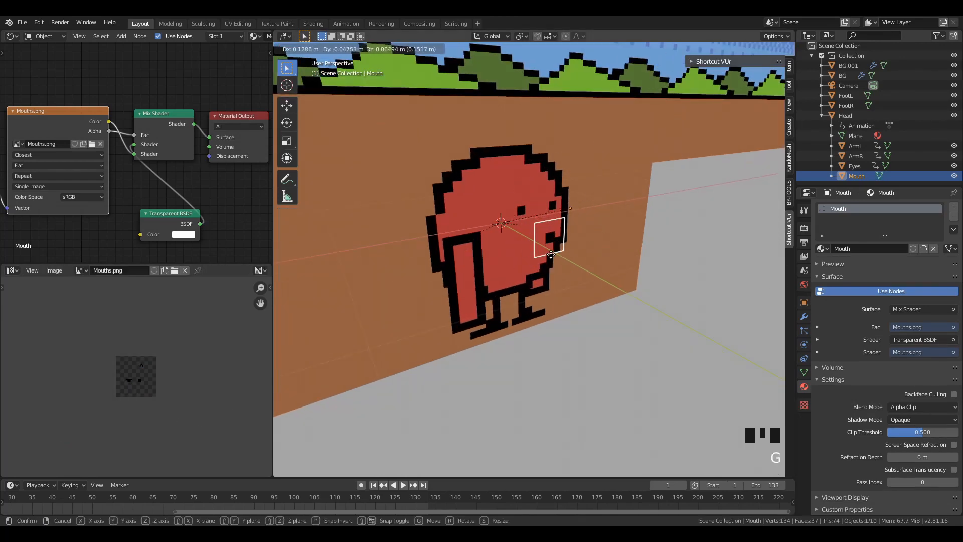
scroll(539, 246, up, 3)
scroll(538, 246, down, 2)
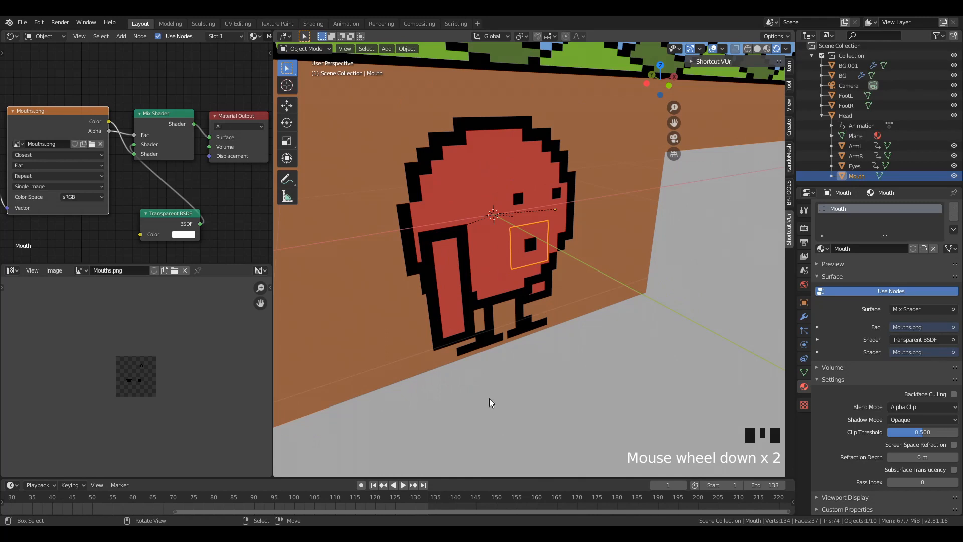
- Examine how the Mouth plane's UV square frames one mouth shape in Mouths.png
key(Tab)
key(Tab)
key(Tab)
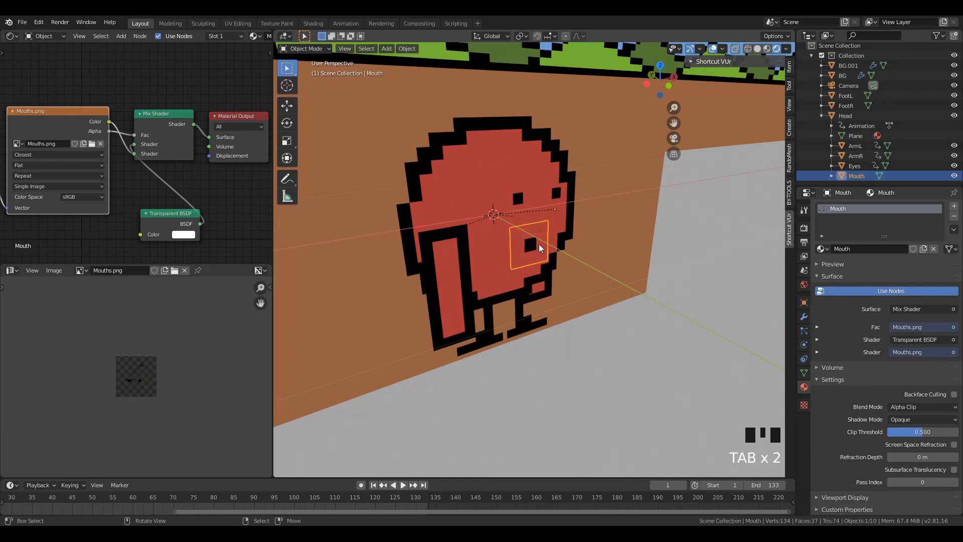
scroll(143, 399, down, 1)
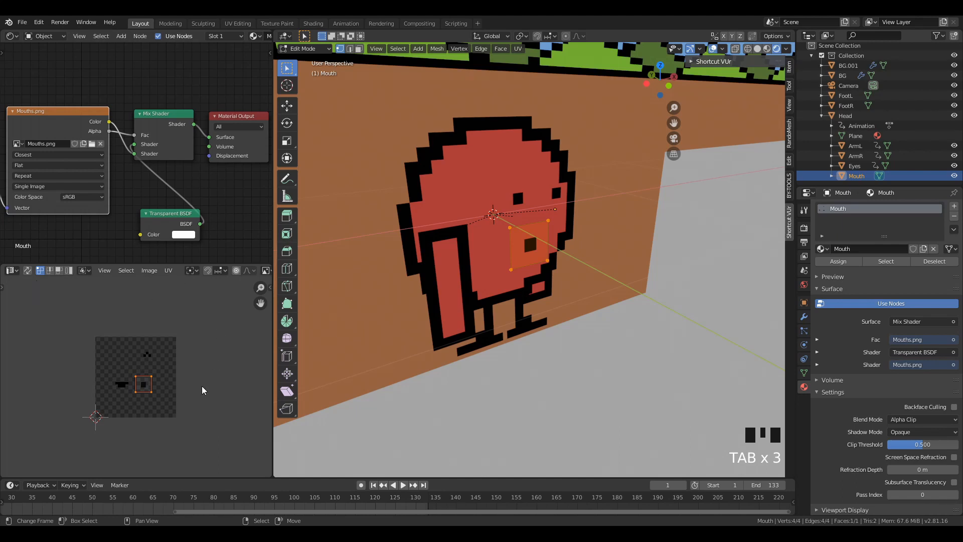
key(Tab)
key(Tab)
key(Tab)
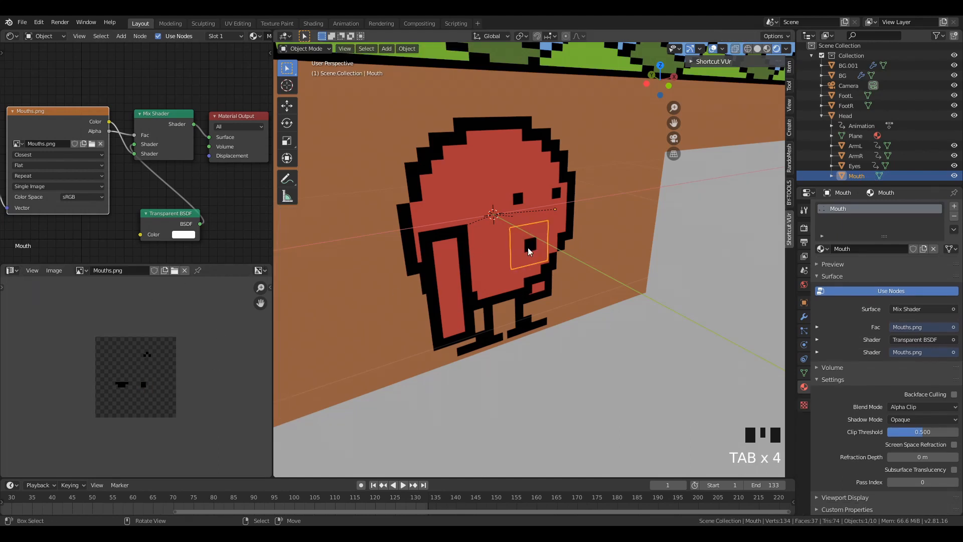
key(Tab)
scroll(143, 383, up, 4)
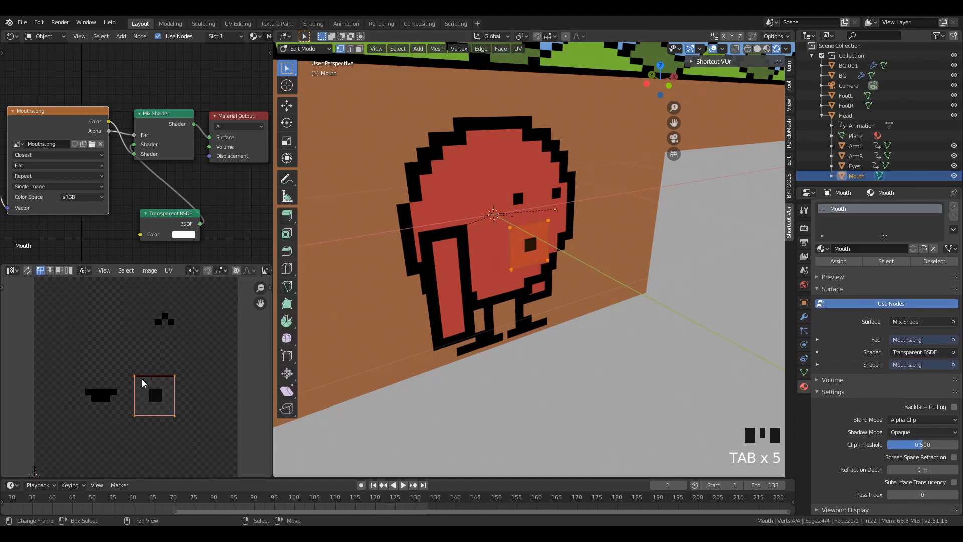
scroll(143, 384, down, 1)
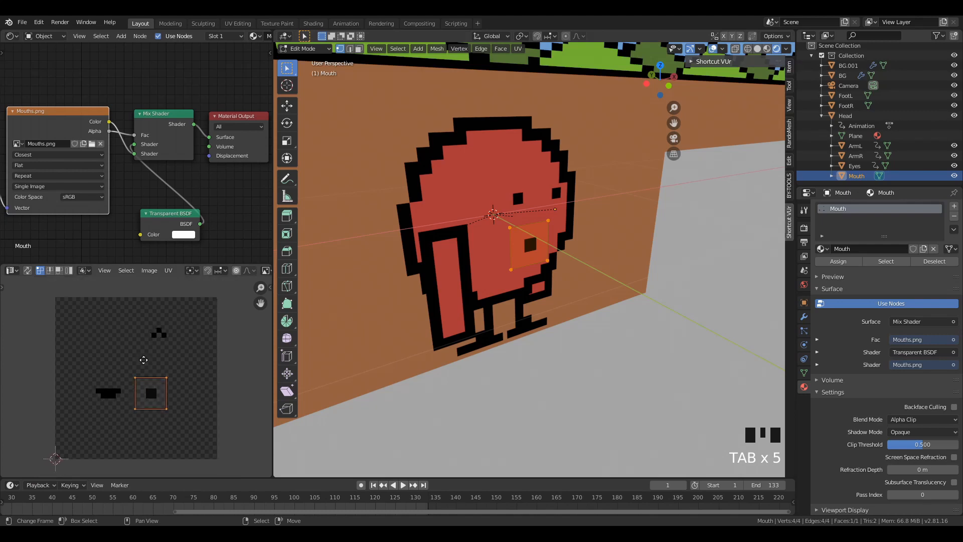
- Try moving the mouth's UV face along X in the UV layout
mouse_move(143, 359)
middle_down()
mouse_move(139, 345)
mouse_move(128, 357)
middle_up()
scroll(141, 352, up, 2)
scroll(122, 336, down, 1)
scroll(128, 359, down, 1)
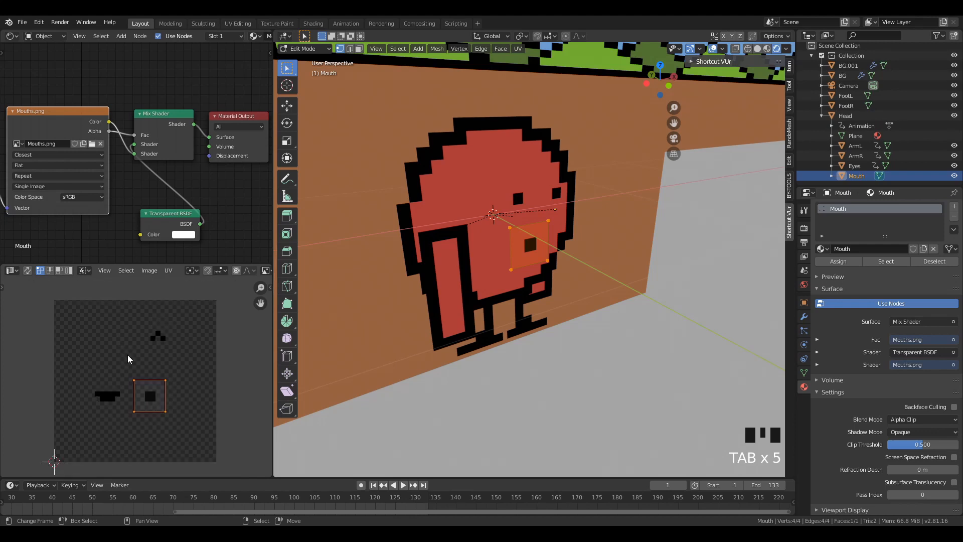
key(g)
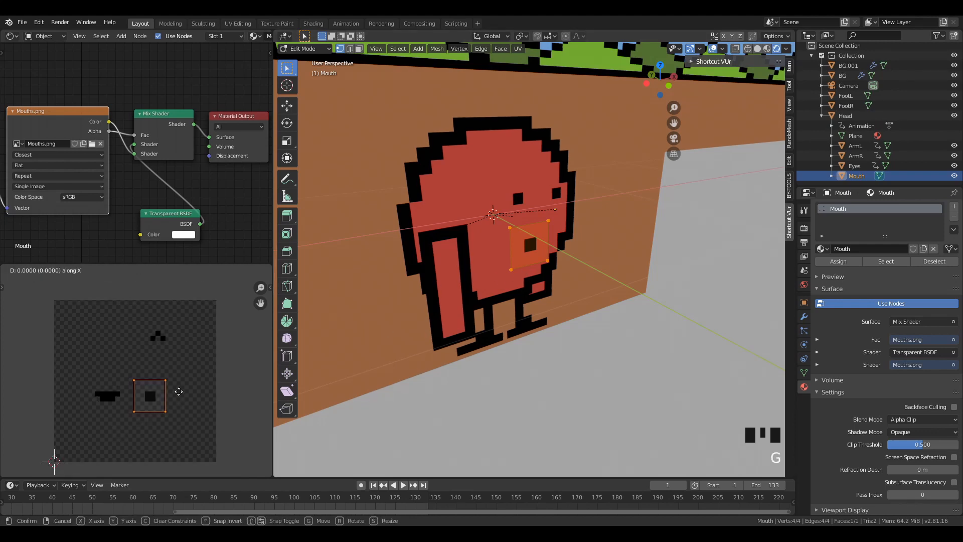
click(188, 403)
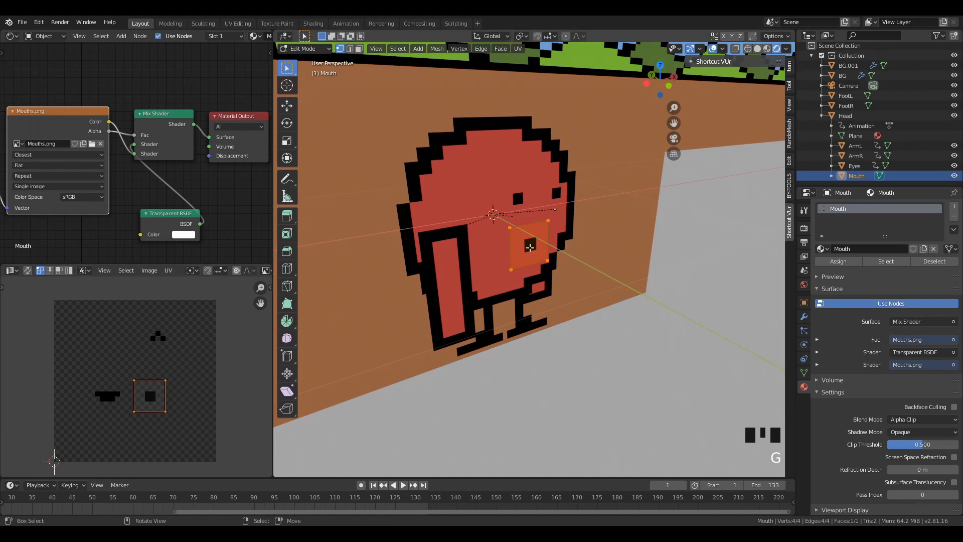
- Unwrap the mouth face to check how the whole Mouths.png texture maps onto it, and undo the unwrap
key(u)
click(518, 250)
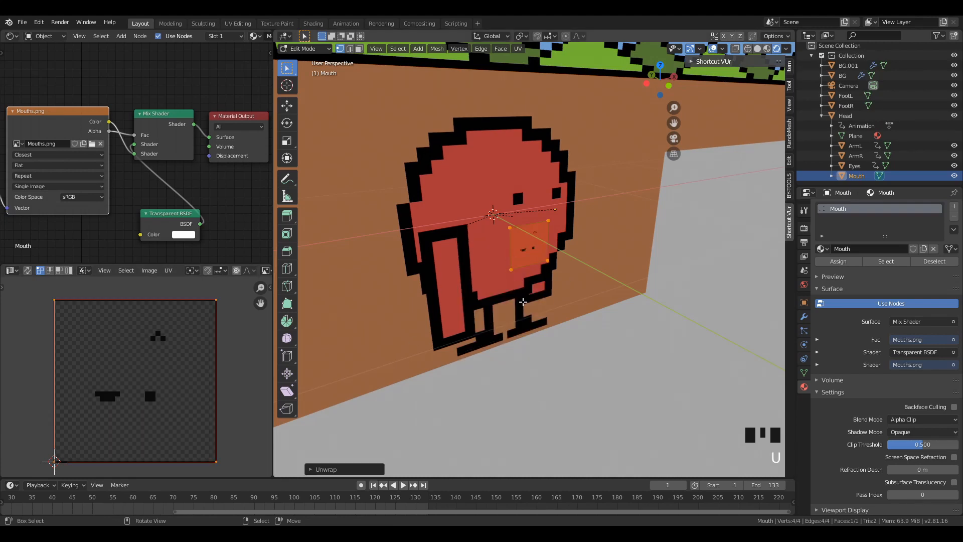
scroll(466, 172, up, 3)
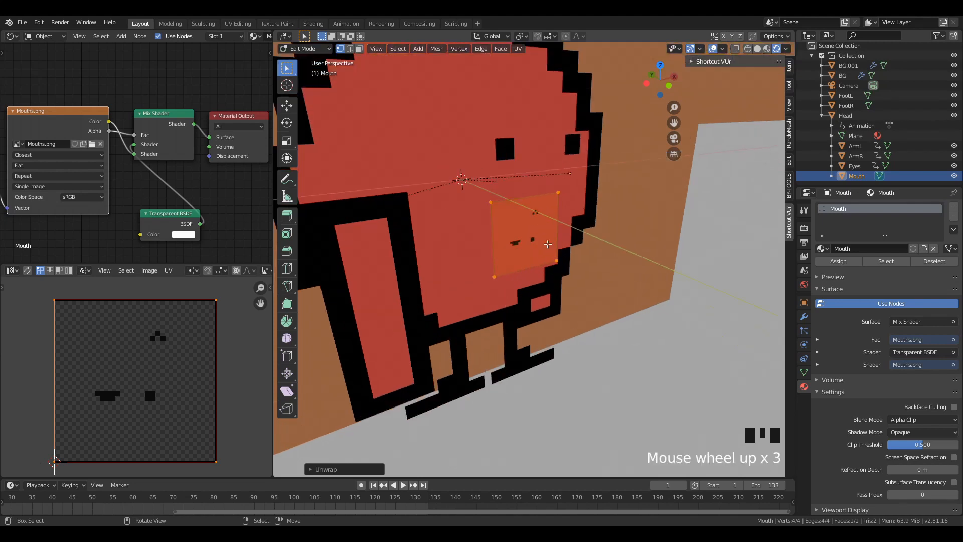
scroll(522, 231, down, 3)
scroll(515, 235, down, 2)
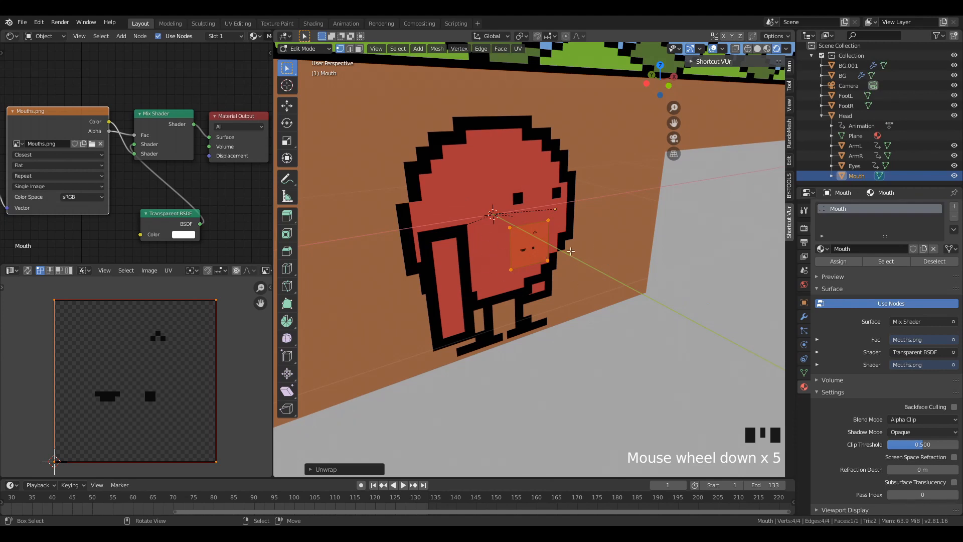
scroll(546, 247, up, 2)
middle_drag(547, 247, 524, 230)
scroll(521, 240, up, 1)
key(ctrl+z)
scroll(523, 244, up, 3)
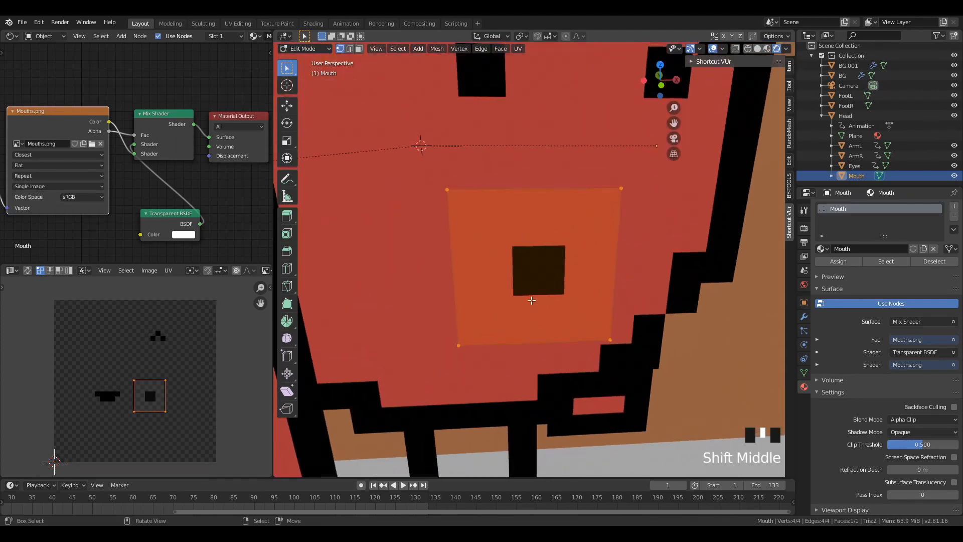
- Try moving and scaling the mouth's UV face around the square mouth drawing
scroll(523, 230, down, 2)
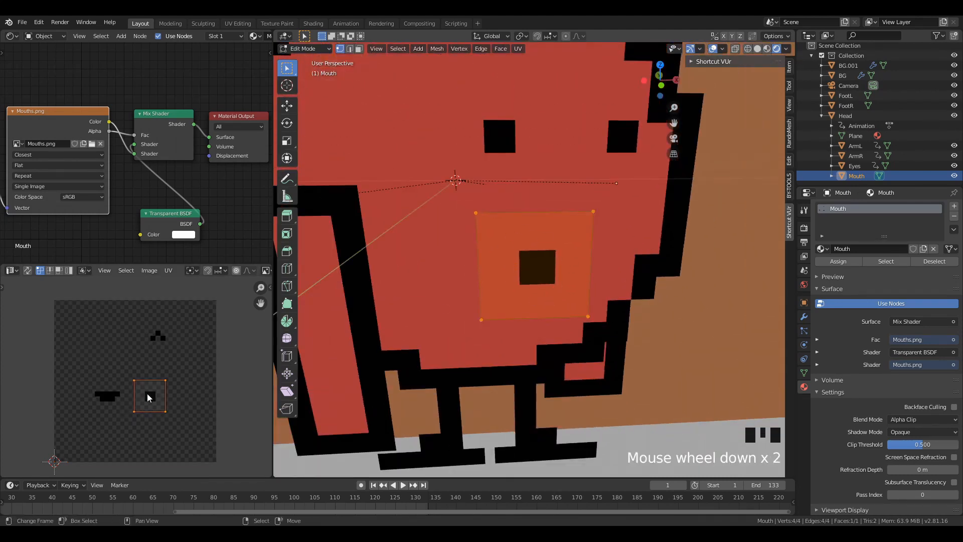
key(g)
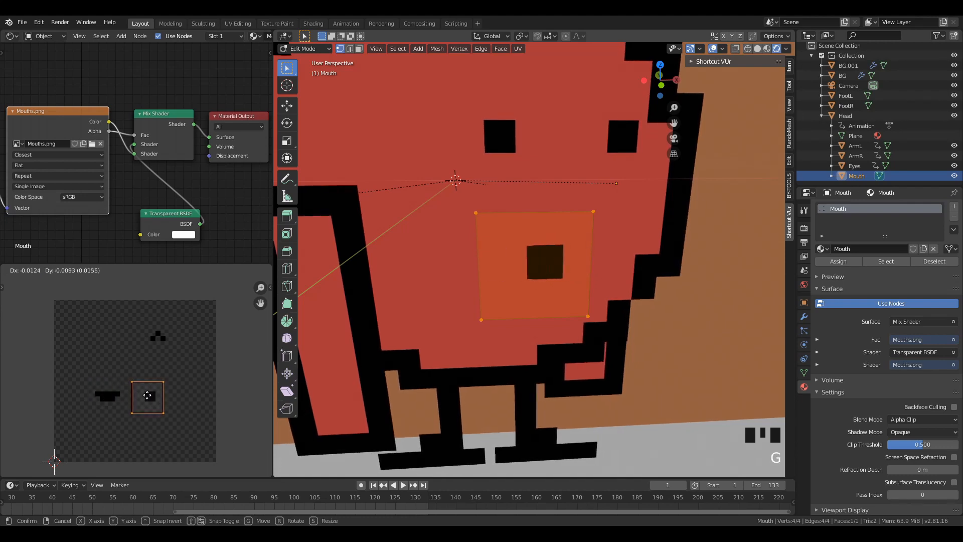
click(149, 396)
key(s)
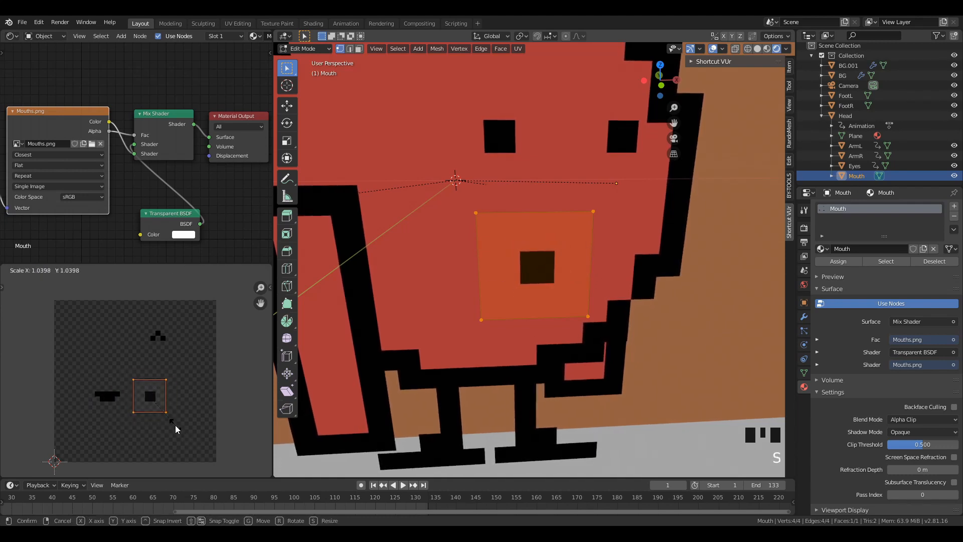
right_click(176, 426)
key(s)
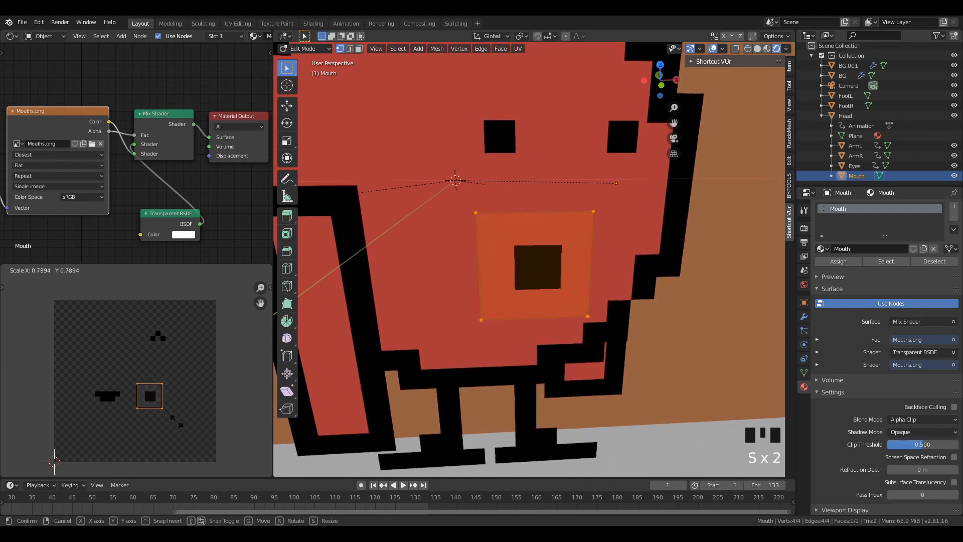
click(201, 455)
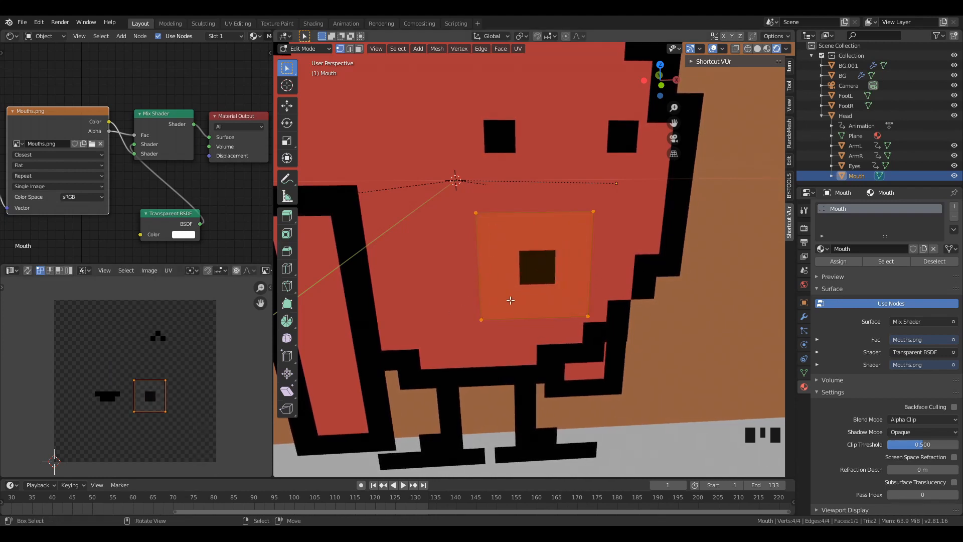
- Select all of the Mouth plane's geometry in Edit Mode and unwrap it
key(u)
key(Tab)
key(Tab)
key(Tab)
key(u)
key(a)
key(a)
key(a)
key(a)
key(u)
key(u)
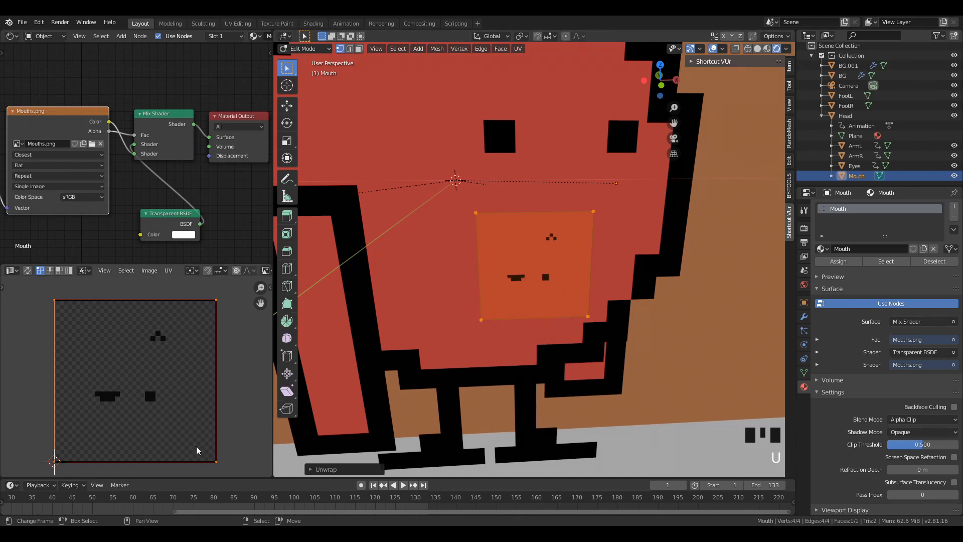
scroll(537, 300, down, 2)
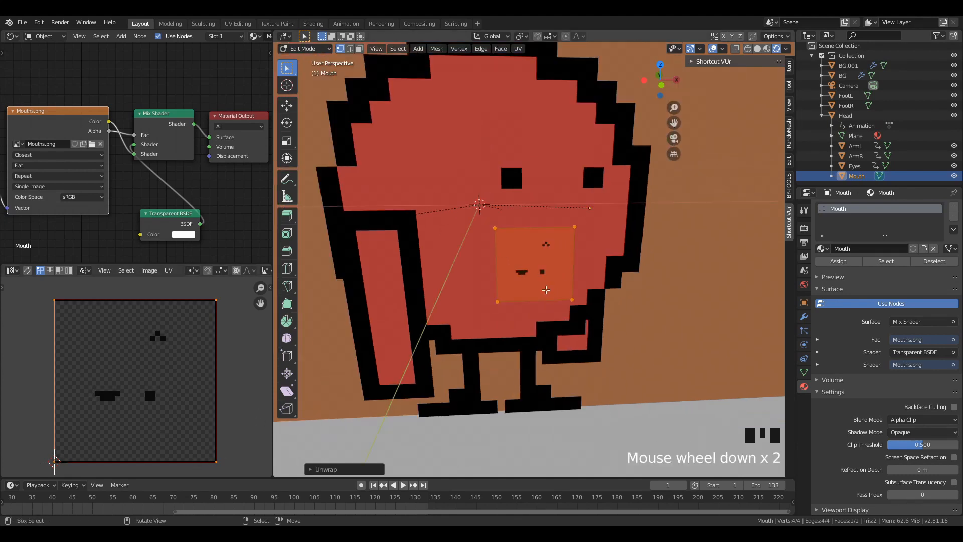
scroll(537, 300, up, 4)
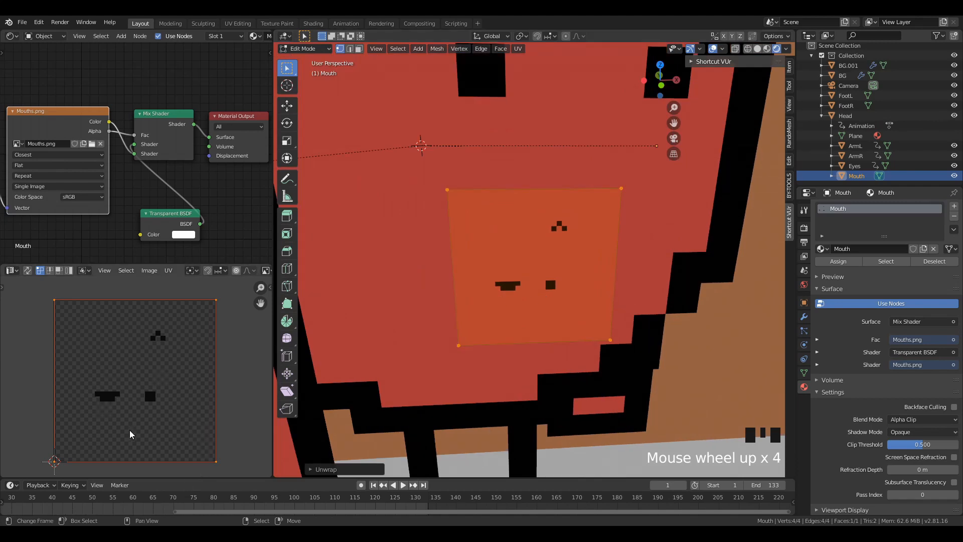
- Scale the mouth's UV face down and move it so it frames the square mouth in Mouths.png
key(s)
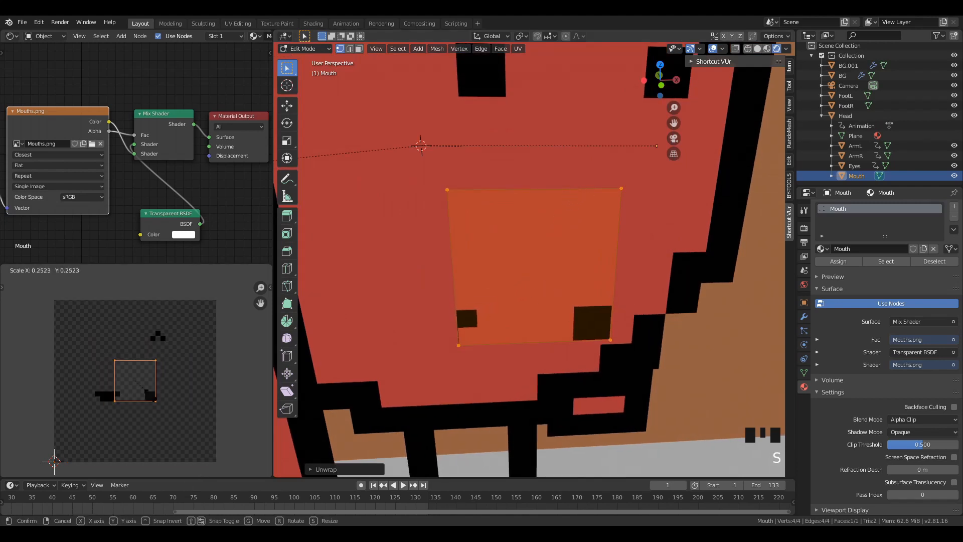
click(146, 392)
key(g)
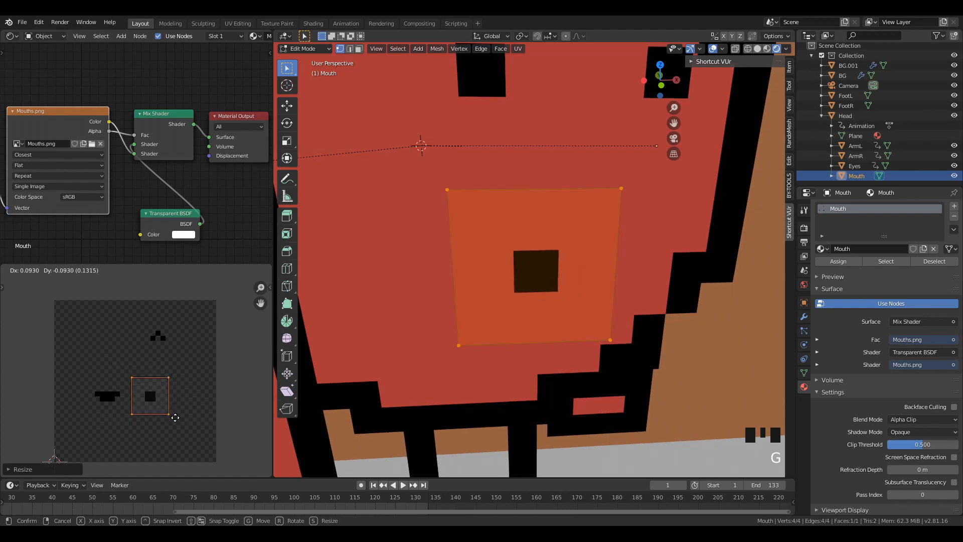
click(164, 409)
key(s)
click(178, 424)
scroll(552, 290, down, 7)
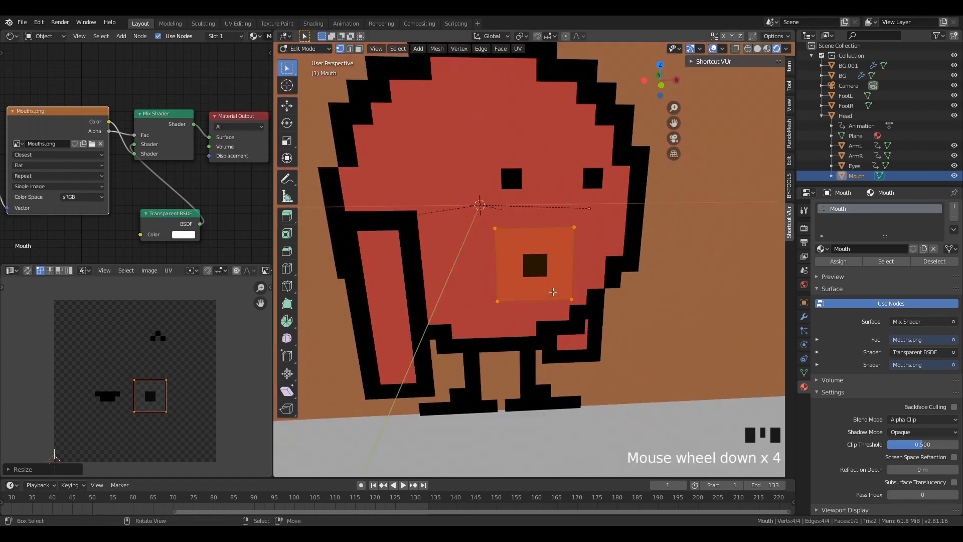
scroll(545, 289, up, 5)
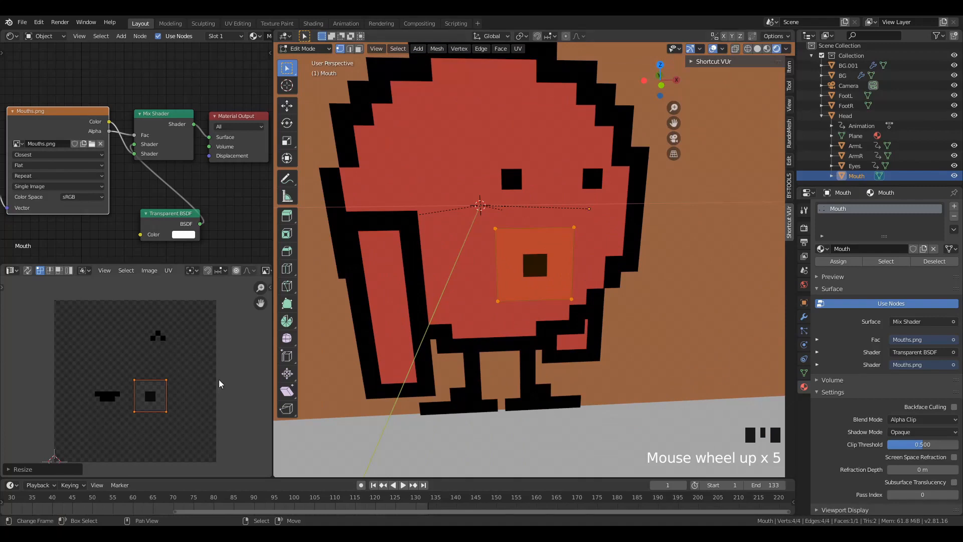
- Try sliding the mouth's UV face along X from the square mouth to the wide flat mouth
key(g)
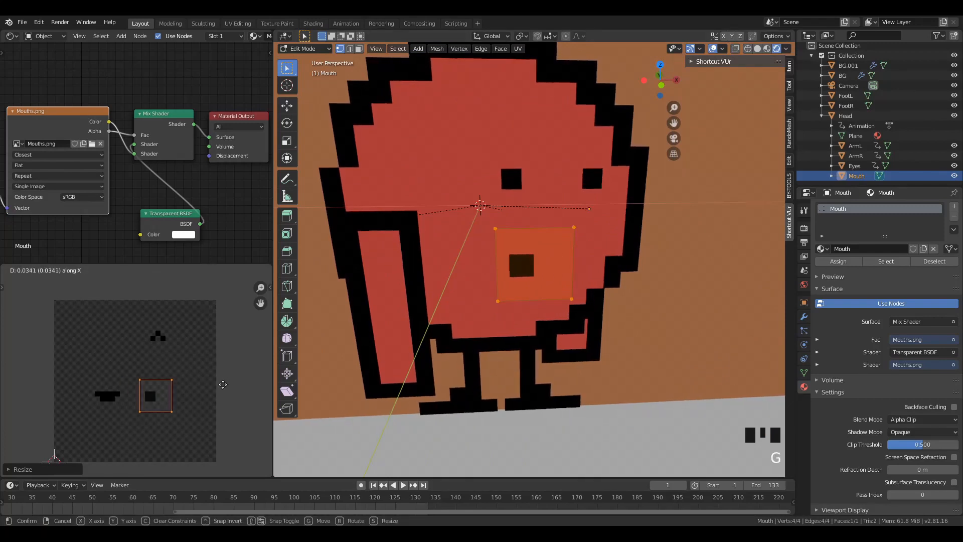
key(g)
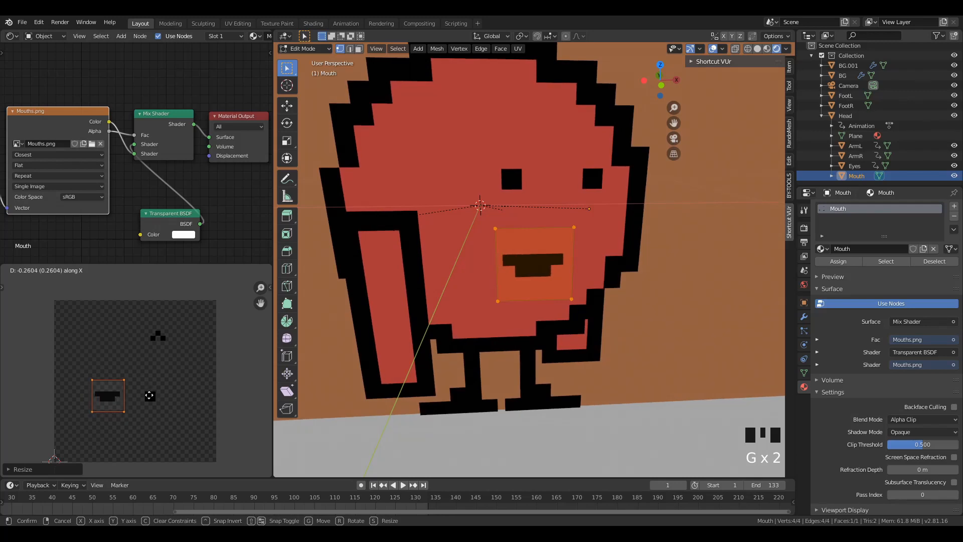
click(189, 398)
key(g)
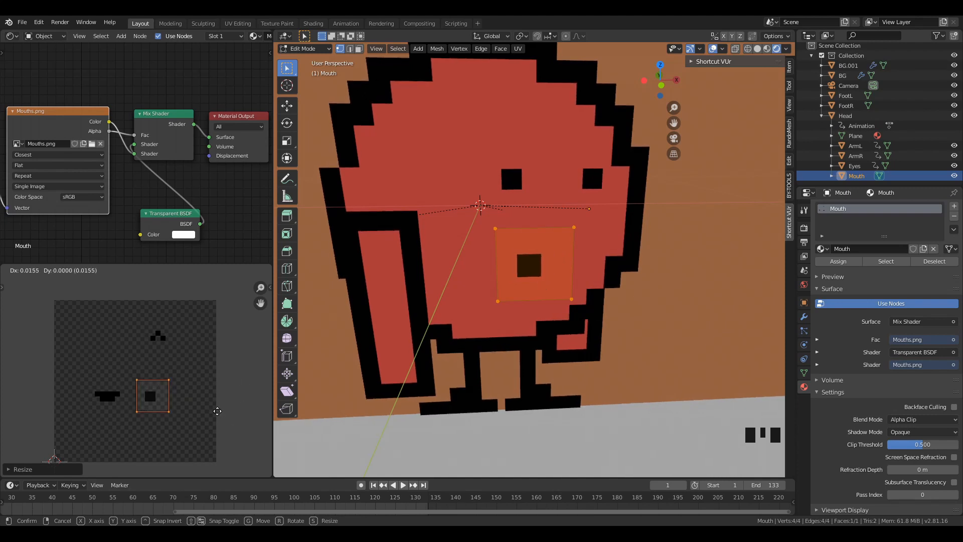
click(142, 435)
- Shift the mouth's UV face along X away from the square mouth and back over it
key(g)
key(x)
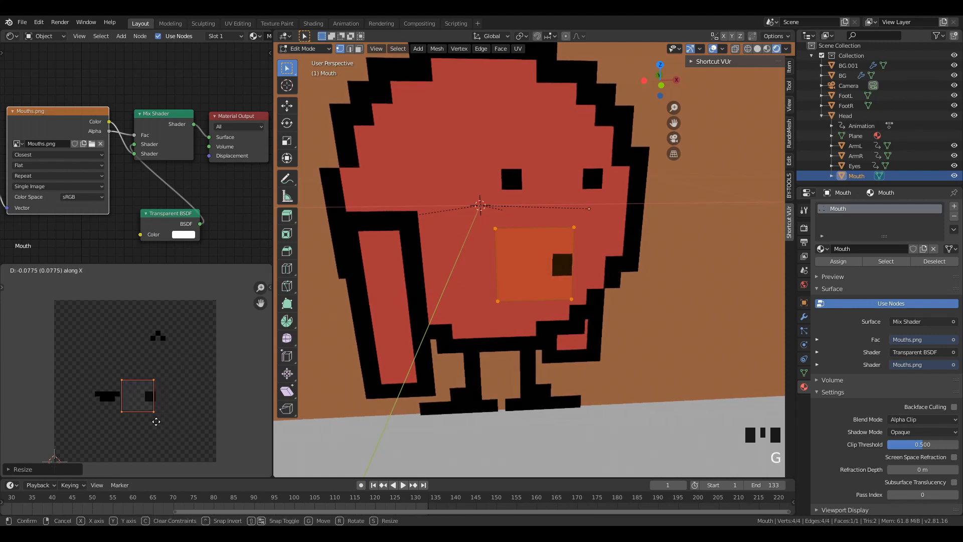
click(136, 425)
key(g)
key(x)
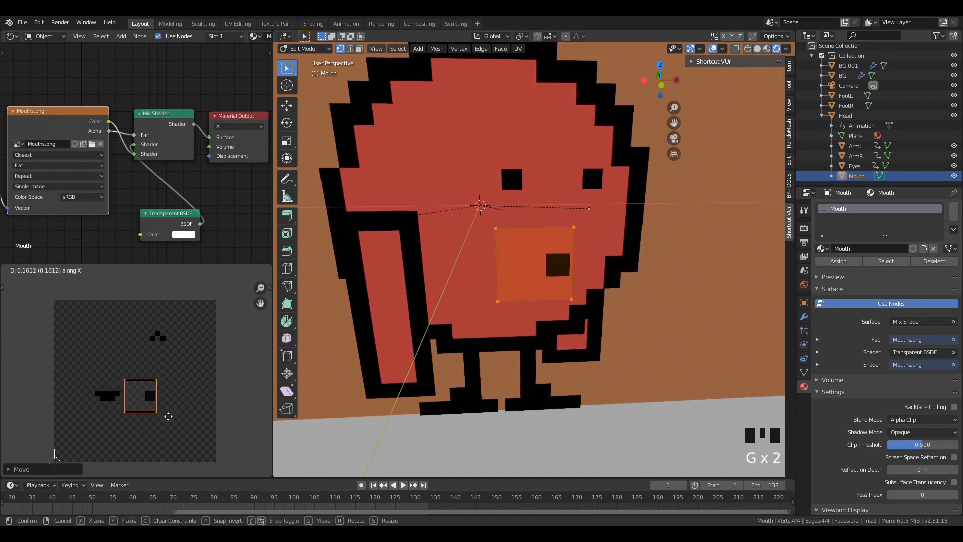
click(177, 417)
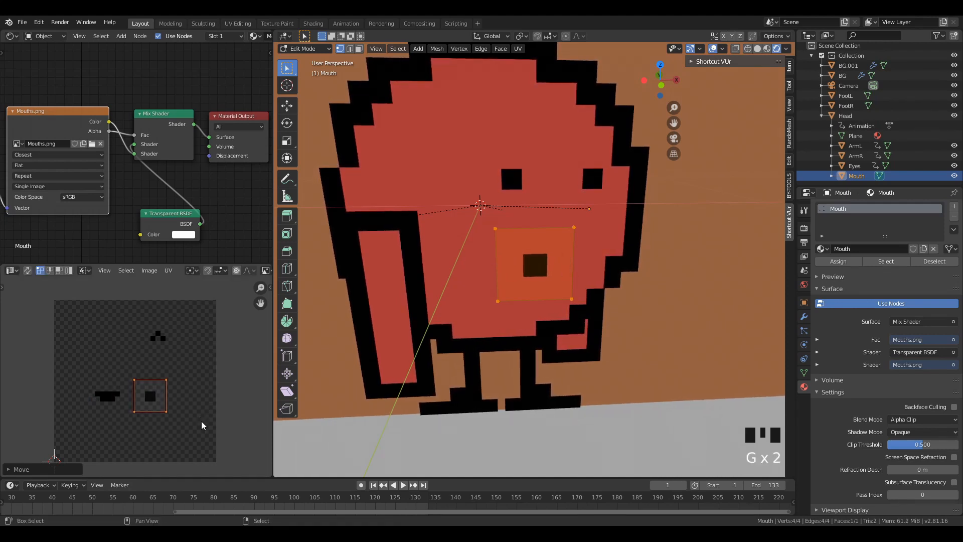
key(g)
key(x)
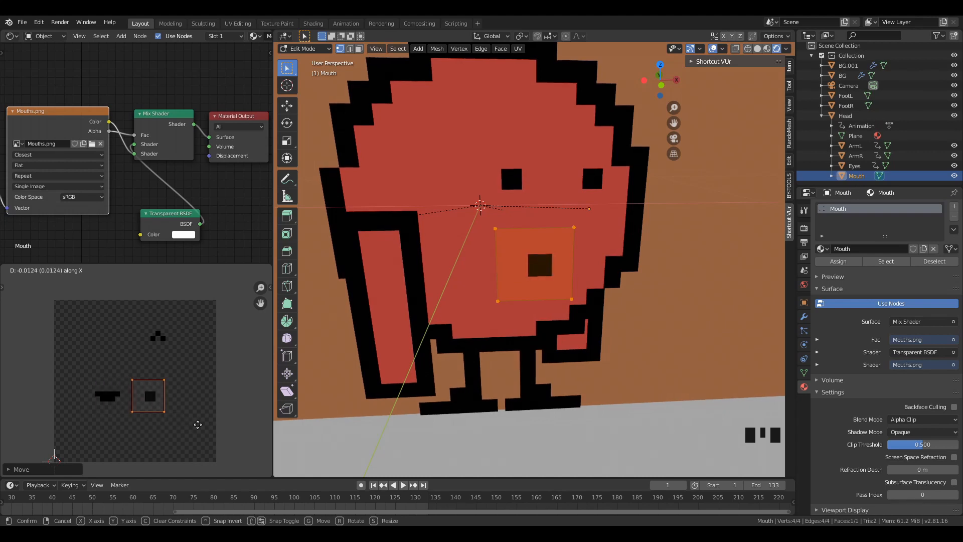
right_click(190, 394)
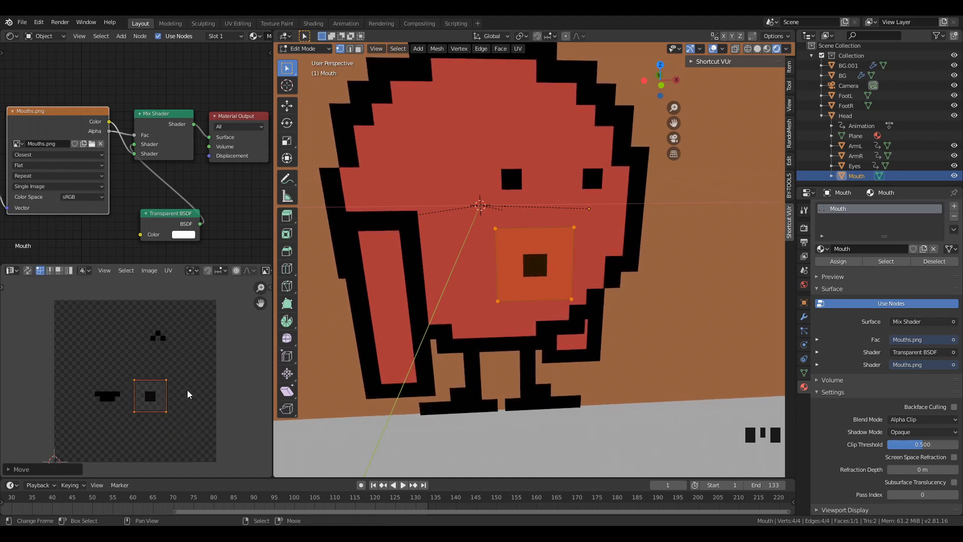
- Return to Object Mode and enlarge the shader editor to show the Mouth material's node chain
scroll(183, 204, down, 3)
key(Tab)
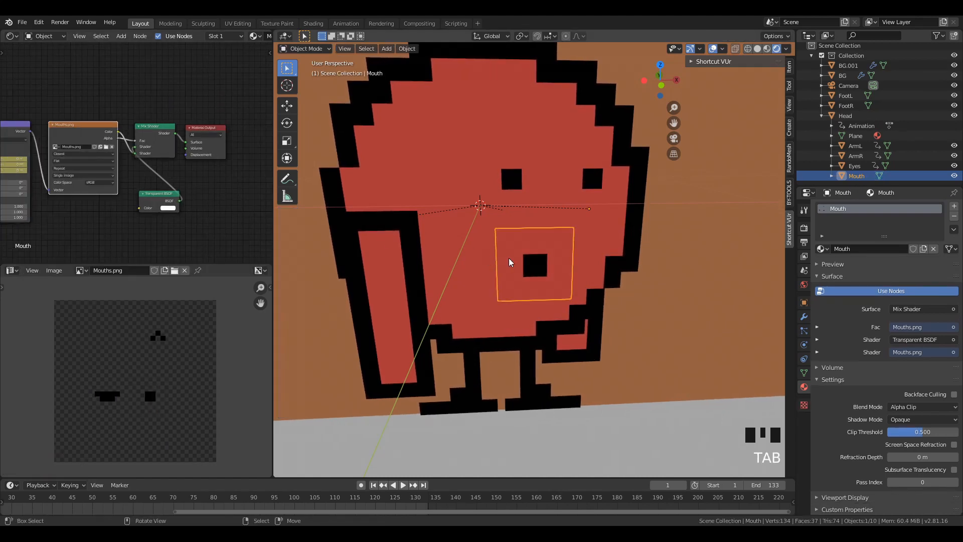
mouse_move(524, 271)
middle_down()
mouse_move(556, 286)
mouse_move(547, 273)
mouse_move(526, 275)
middle_up()
scroll(168, 204, down, 4)
middle_drag(90, 204, 149, 208)
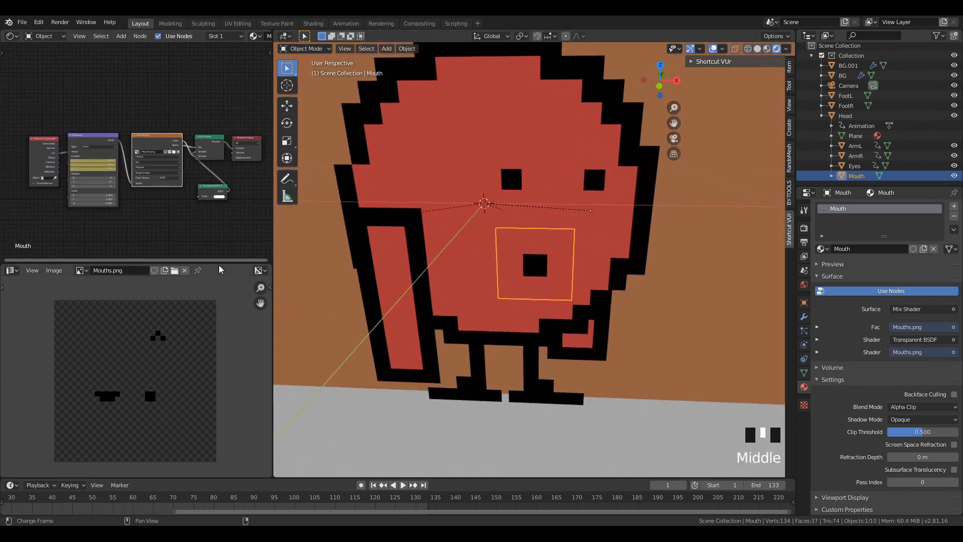
drag(226, 259, 220, 290)
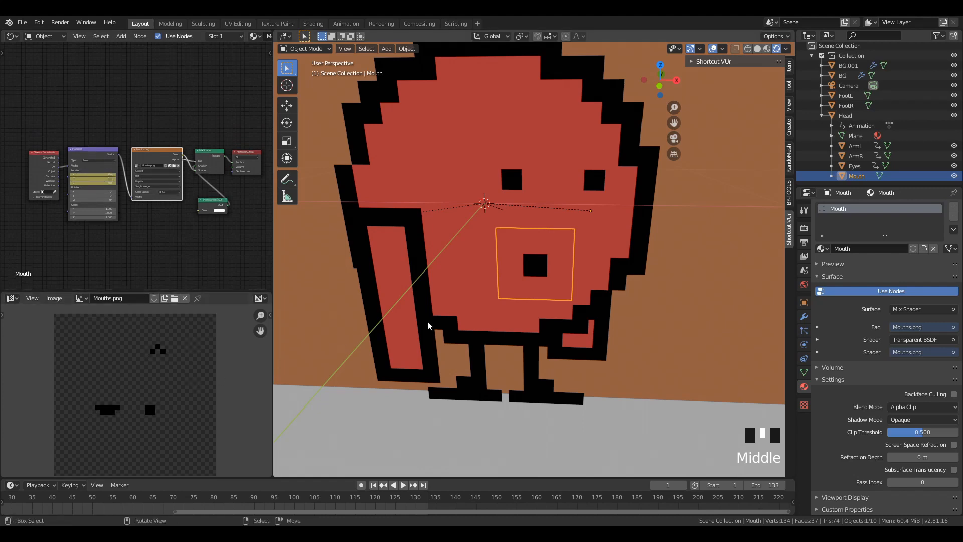
scroll(149, 219, up, 3)
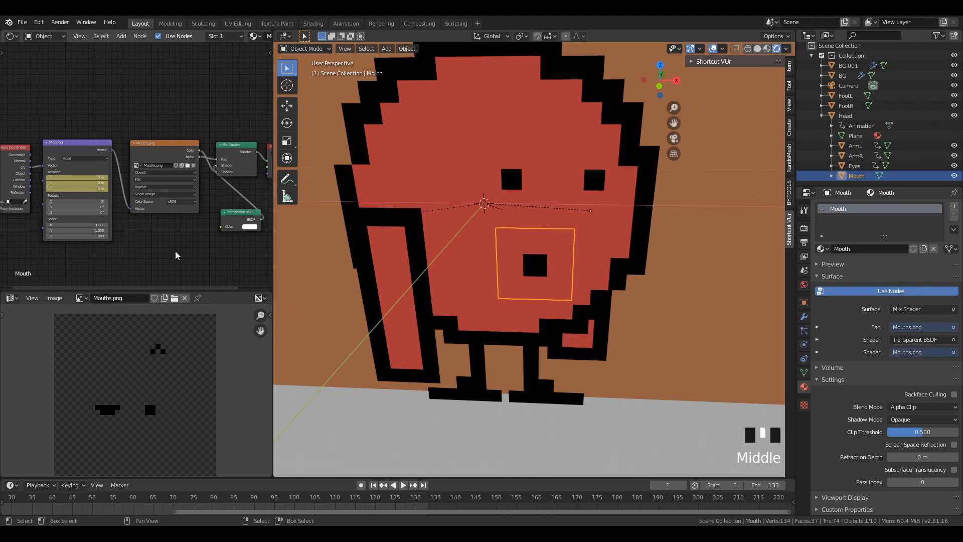
scroll(535, 285, up, 1)
scroll(577, 281, down, 1)
key(Tab)
key(Tab)
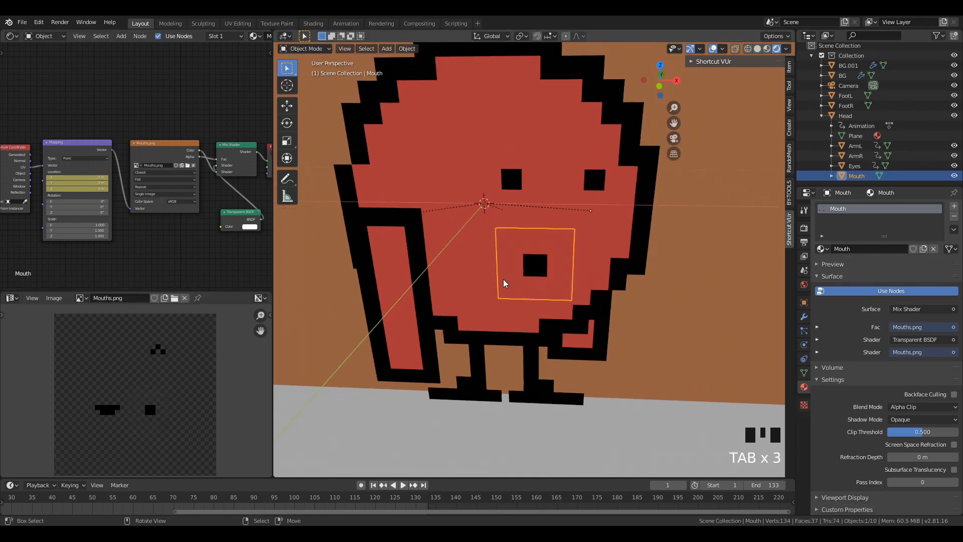
- Examine the Texture Coordinate, Mapping and Mouths.png nodes of the Mouth material, including the Mapping node's keyed Location values
middle_drag(143, 244, 171, 247)
drag(30, 167, 17, 169)
click(62, 253)
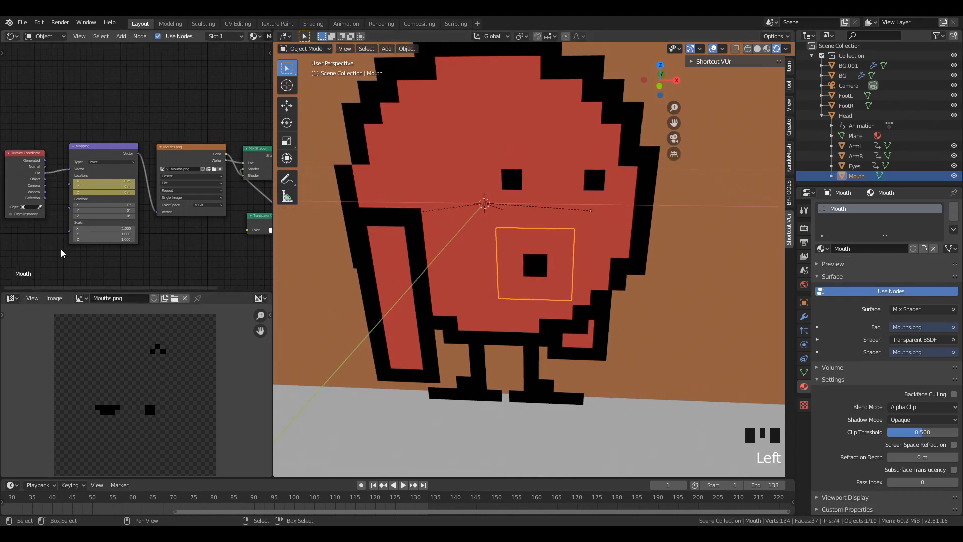
scroll(154, 250, up, 1)
middle_drag(183, 243, 158, 192)
scroll(182, 252, up, 2)
click(186, 131)
click(223, 254)
scroll(233, 266, down, 3)
scroll(200, 236, up, 1)
scroll(203, 232, up, 1)
scroll(205, 237, up, 1)
scroll(204, 235, down, 2)
scroll(132, 186, up, 3)
scroll(224, 235, down, 3)
click(207, 192)
scroll(207, 216, up, 4)
scroll(170, 213, up, 1)
scroll(168, 208, up, 2)
middle_drag(110, 115, 176, 197)
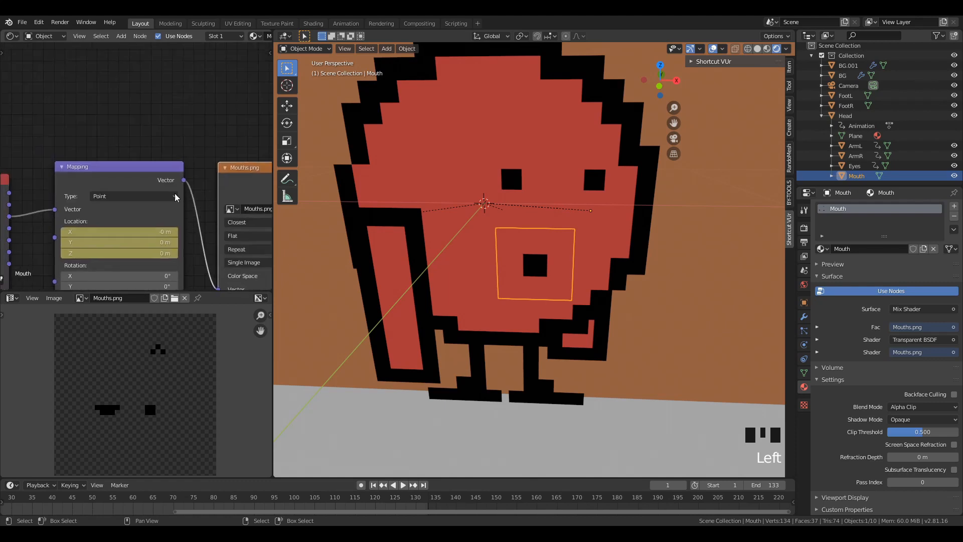
- Try inserting a second Mapping node between the existing Mapping node and the Mouths.png texture node
scroll(173, 196, down, 3)
mouse_move(60, 129)
middle_down()
mouse_move(115, 163)
mouse_move(62, 133)
middle_up()
key(shift+a)
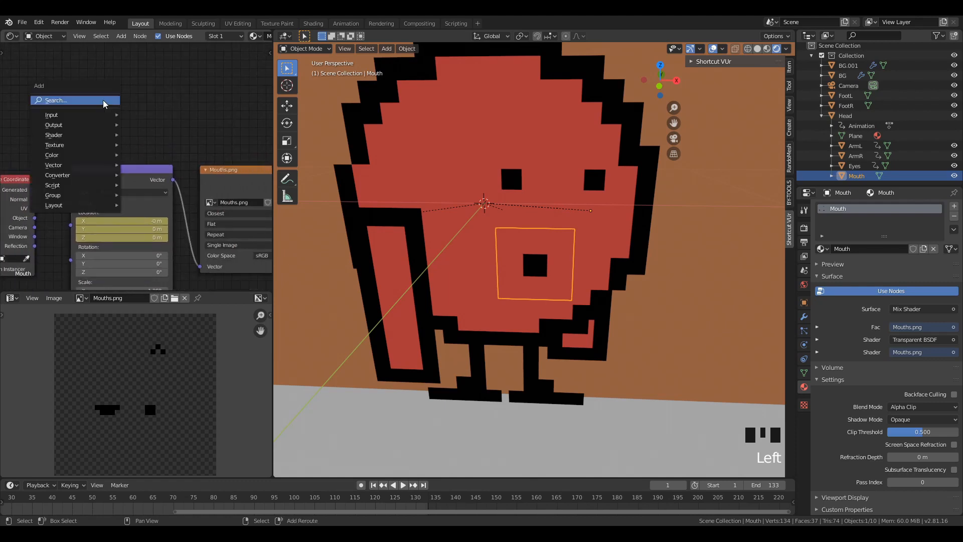
click(104, 102)
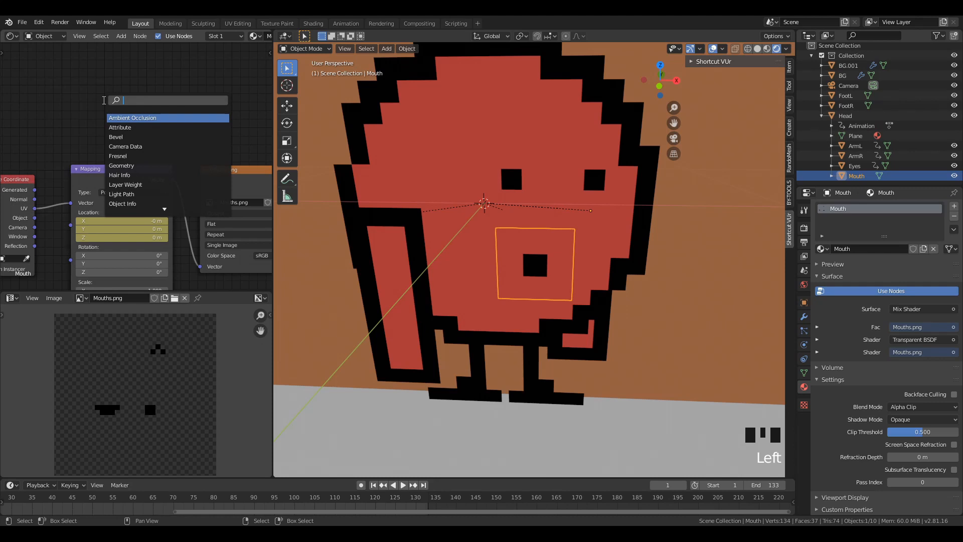
text(map)
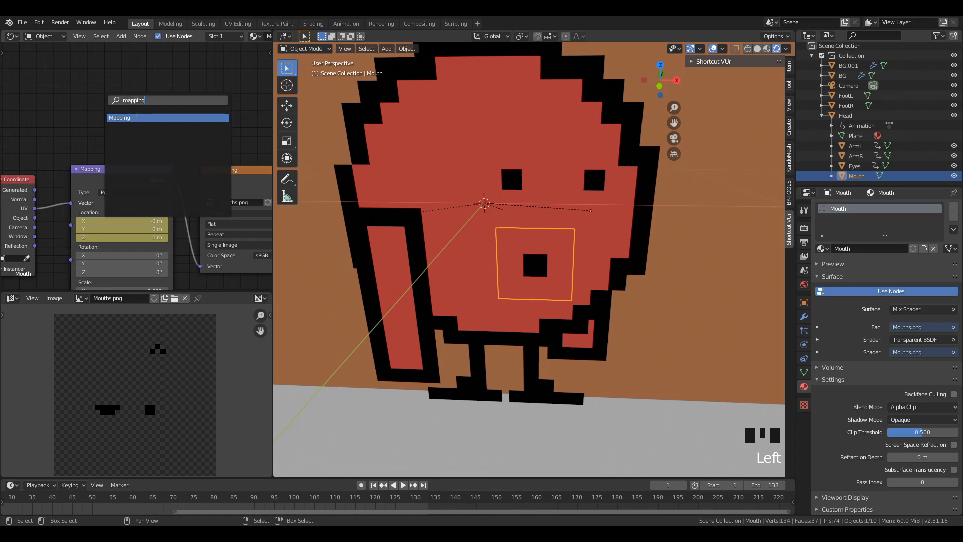
text(ping)
click(137, 118)
click(181, 111)
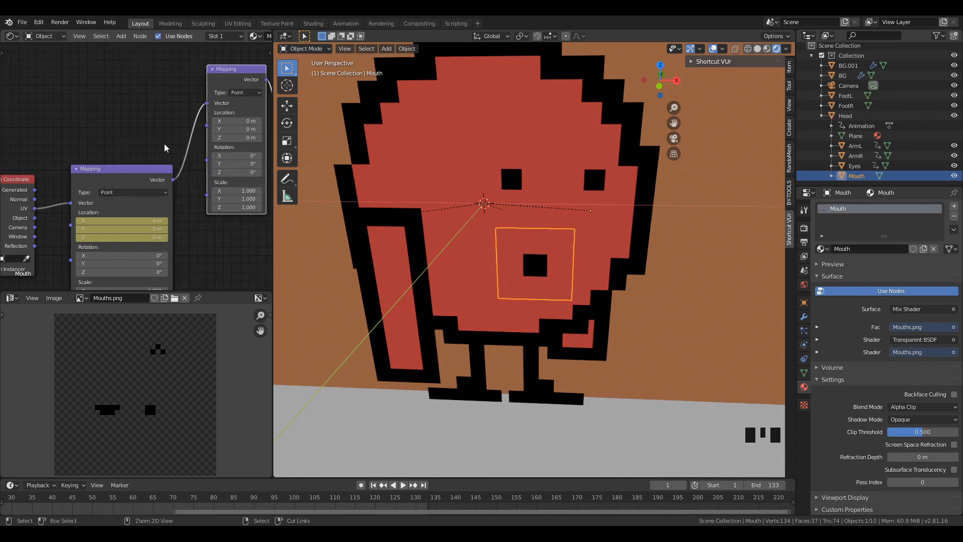
- Undo the second Mapping node's insertion into the link and place it unconnected above the node chain
key(ctrl+z)
key(ctrl+z)
key(ctrl+z)
key(ctrl+z)
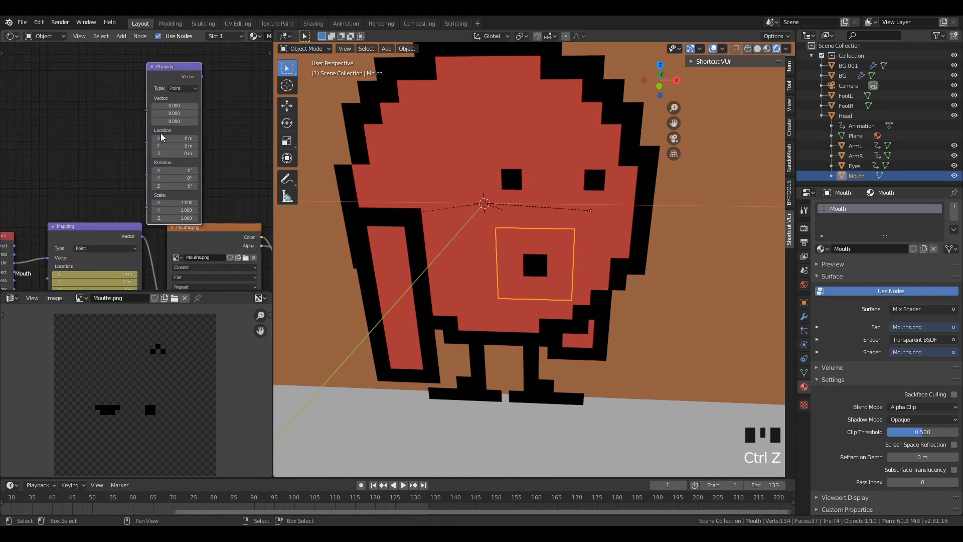
scroll(122, 173, down, 1)
drag(164, 81, 101, 73)
- Add a Texture Coordinate node beside the unconnected Mapping node, above the existing node chain
middle_drag(148, 192, 227, 161)
key(shift+a)
mouse_move(55, 157)
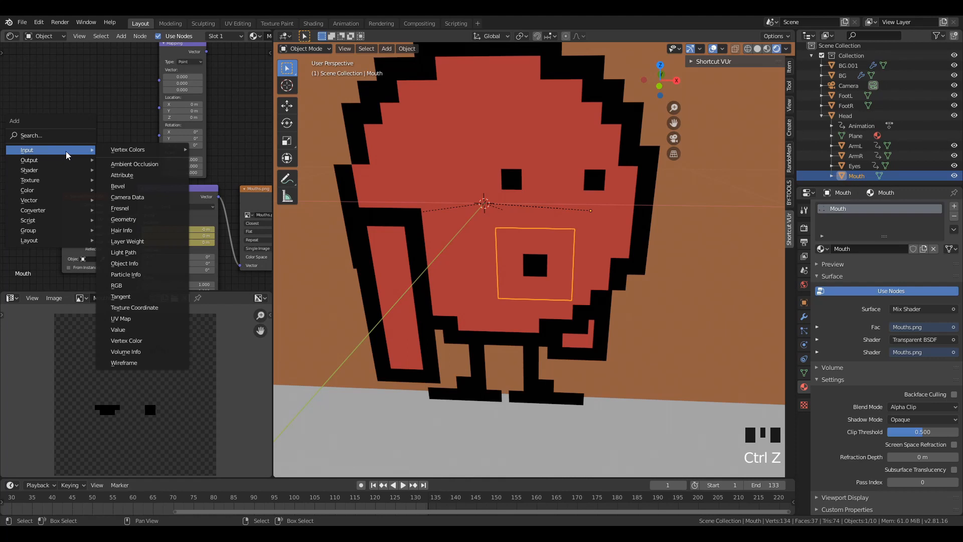
click(134, 307)
click(80, 147)
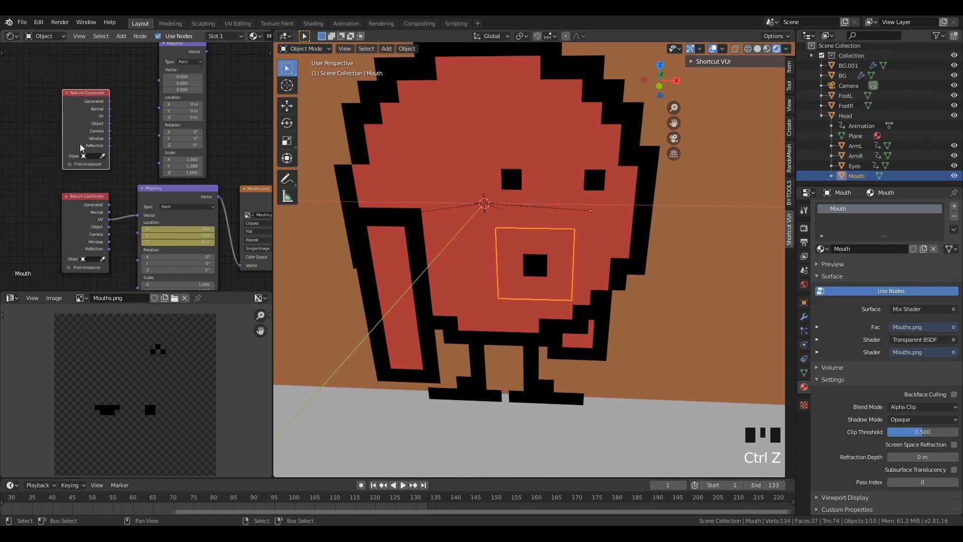
- Delete the unconnected Texture Coordinate and Mapping nodes above the node chain
middle_drag(104, 129, 59, 114)
key(x)
click(130, 122)
key(x)
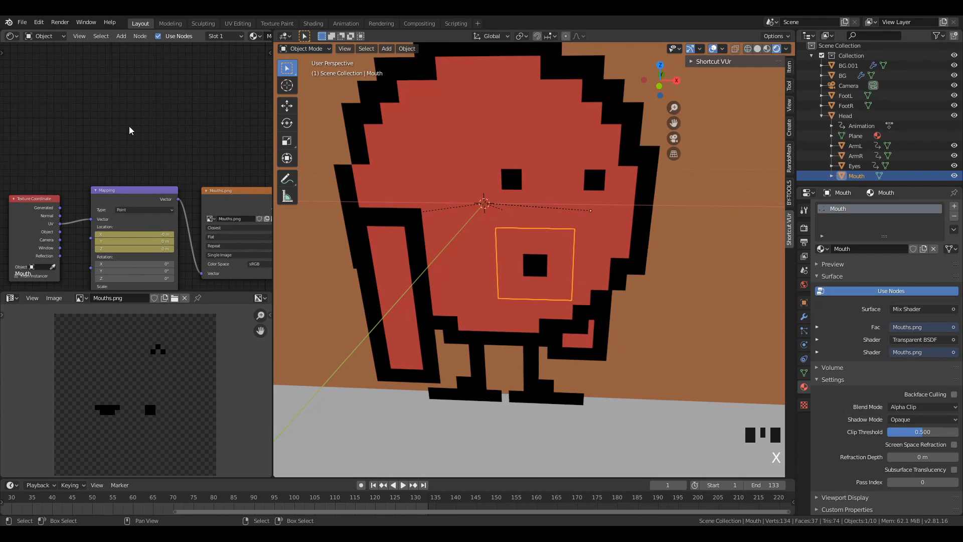
- Examine how the Texture Coordinate's UV output runs through the Mapping node into the Mouths.png texture
middle_drag(90, 258, 109, 198)
scroll(115, 208, up, 2)
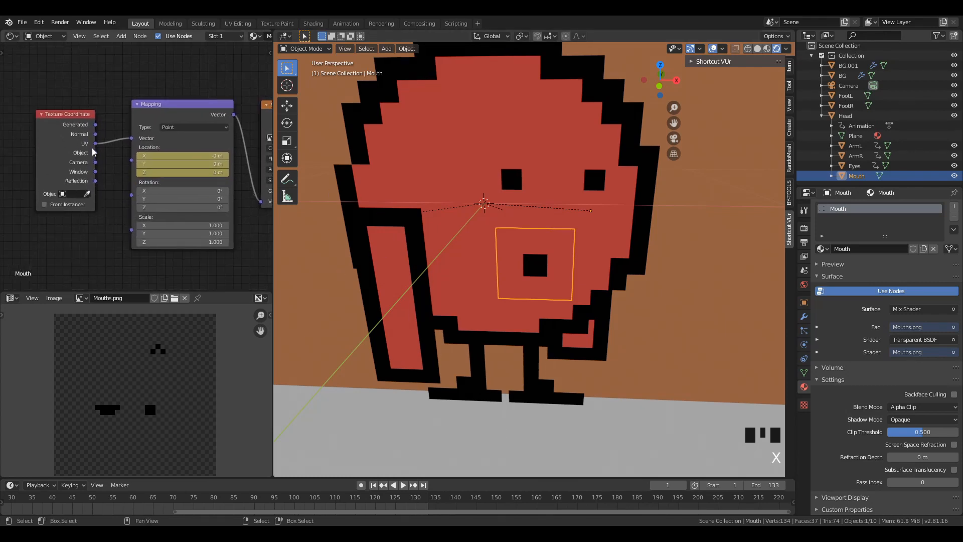
middle_drag(181, 171, 97, 161)
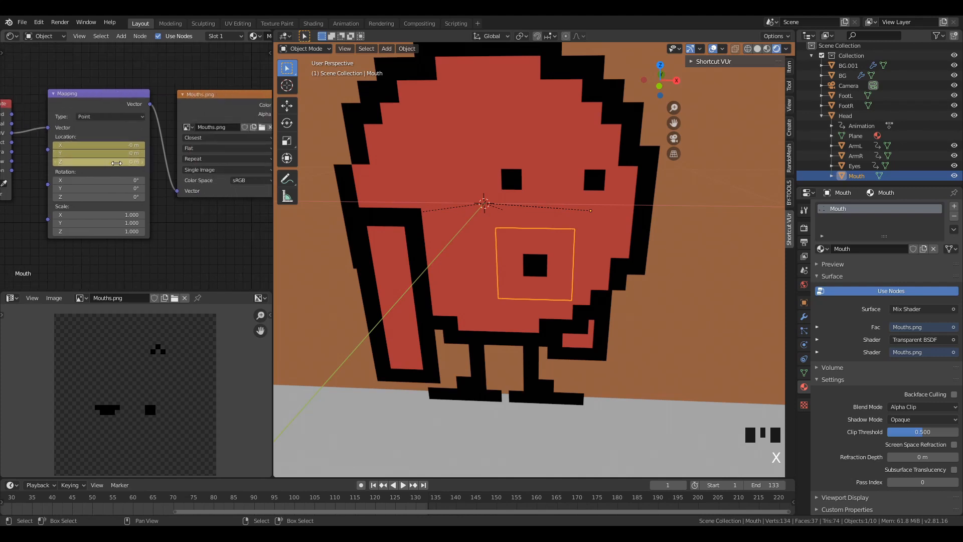
click(224, 109)
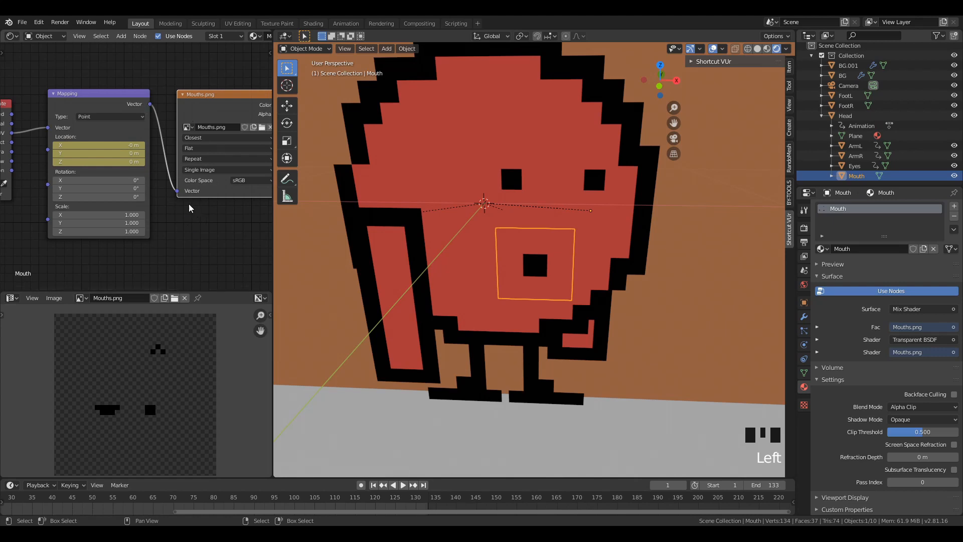
scroll(193, 210, down, 2)
scroll(213, 197, up, 3)
scroll(206, 215, up, 2)
mouse_move(206, 213)
middle_down()
mouse_move(155, 230)
mouse_move(202, 195)
middle_up()
scroll(145, 230, down, 3)
scroll(67, 237, up, 1)
middle_drag(67, 238, 123, 265)
scroll(101, 235, up, 3)
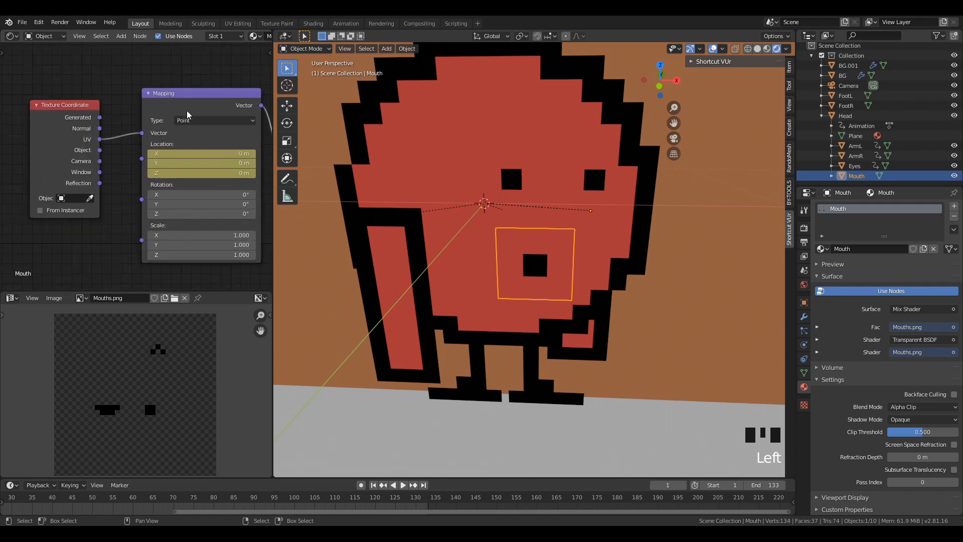
- Try moving the mouth's UV face around the square mouth, leave it centred there and return to Object Mode
key(Tab)
key(g)
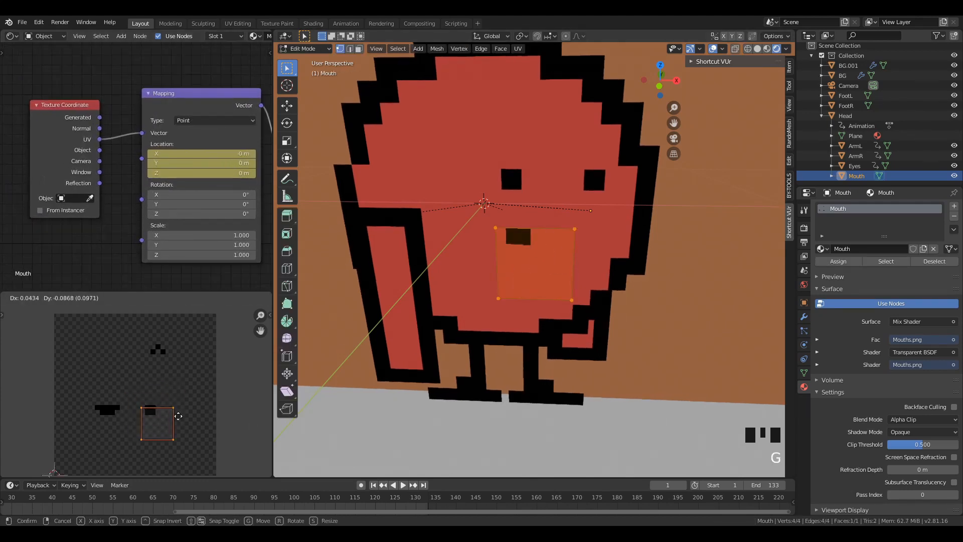
key(g)
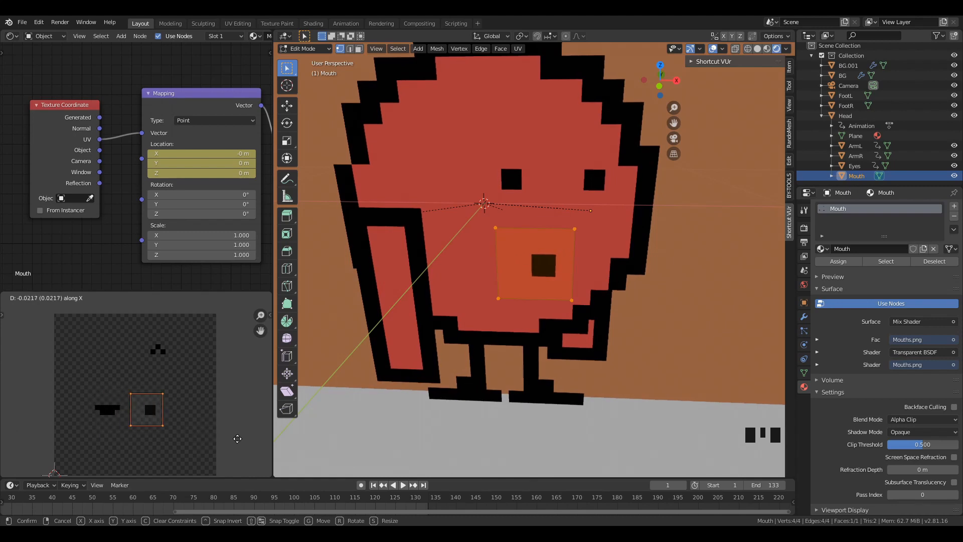
click(211, 432)
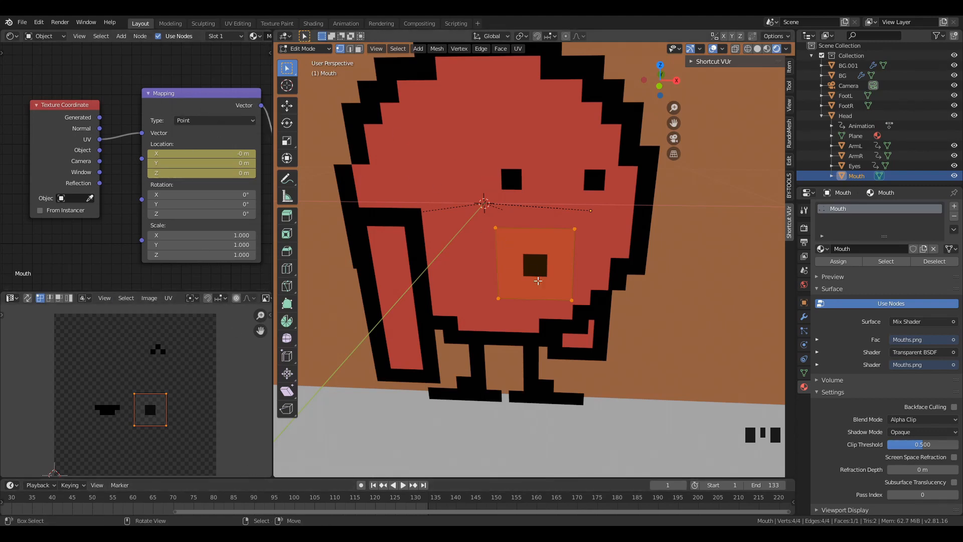
key(Tab)
- Select the Mapping node to show its keyframes in the timeline and select the keyframe at frame 1
click(202, 104)
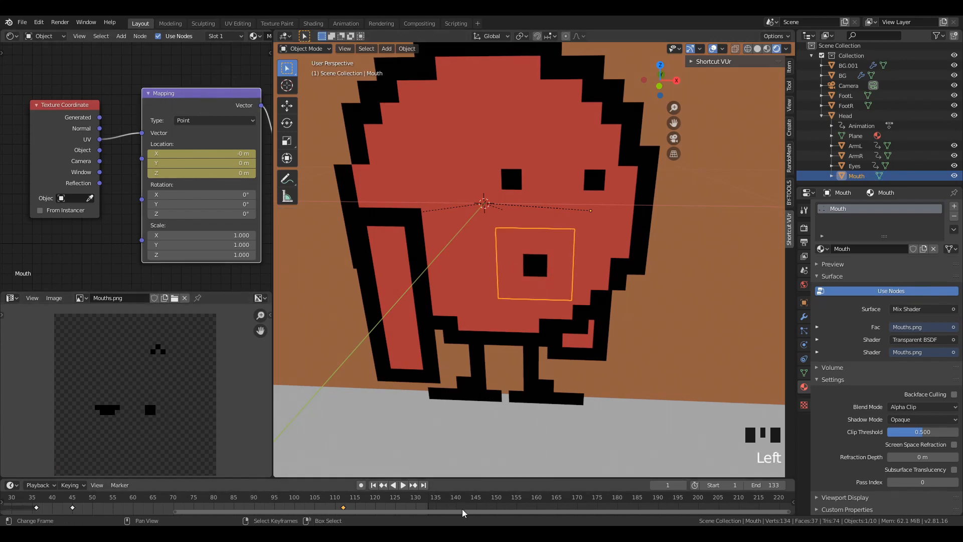
drag(456, 511, 240, 516)
mouse_move(145, 498)
mouse_down()
mouse_move(157, 497)
mouse_move(143, 496)
mouse_up()
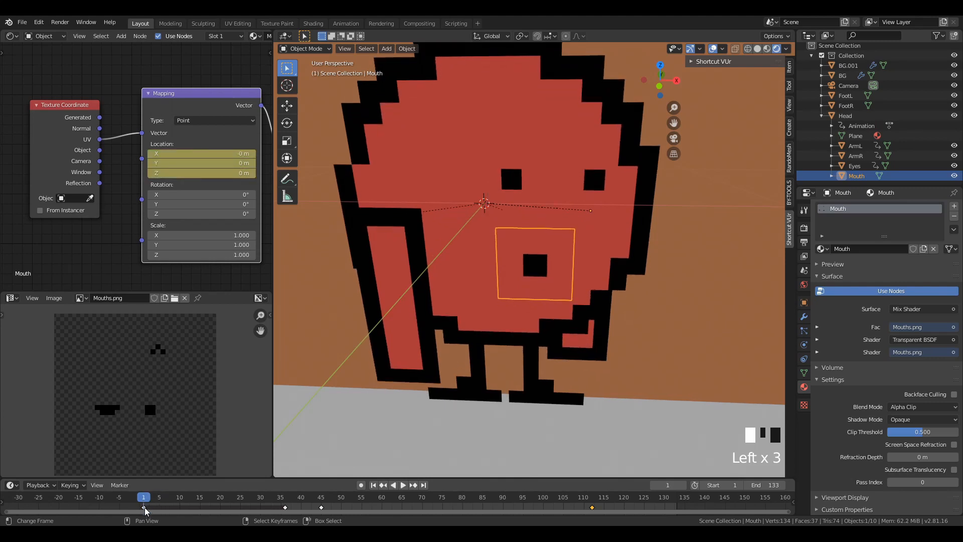
right_click(145, 511)
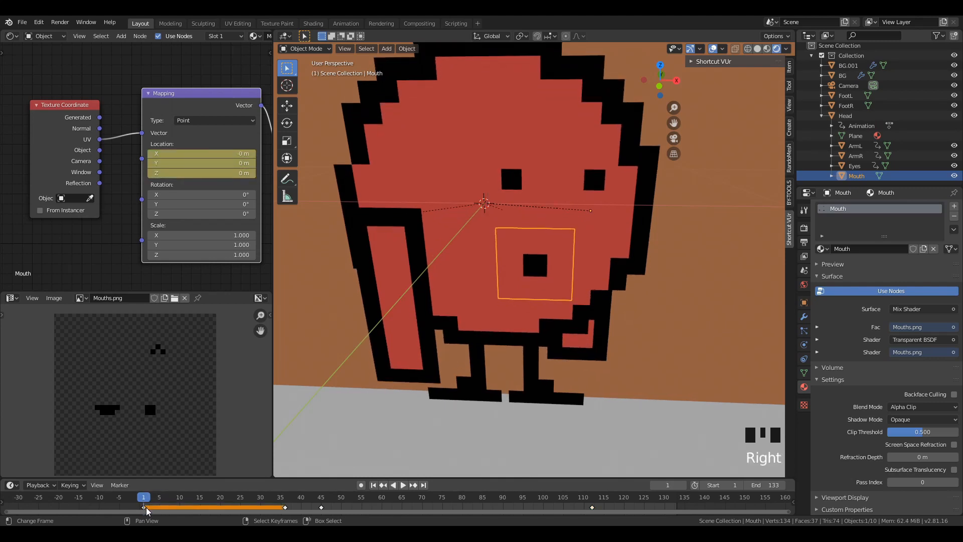
- Jump back and forth between the keyframes at frames 36 and 45 to compare the mouth shapes, ending on frame 36
key(Up)
key(Up)
key(Down)
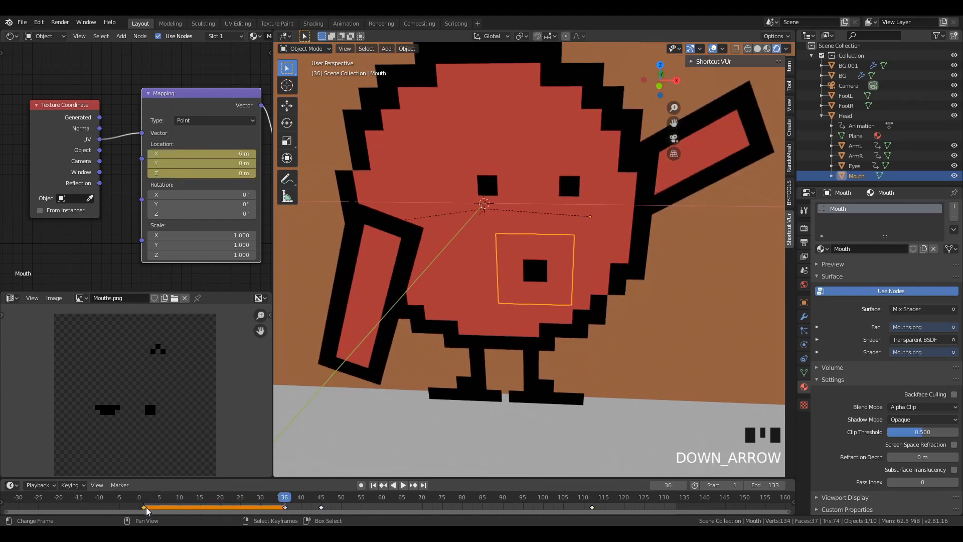
key(Up)
key(Down)
key(Down)
key(Up)
key(Up)
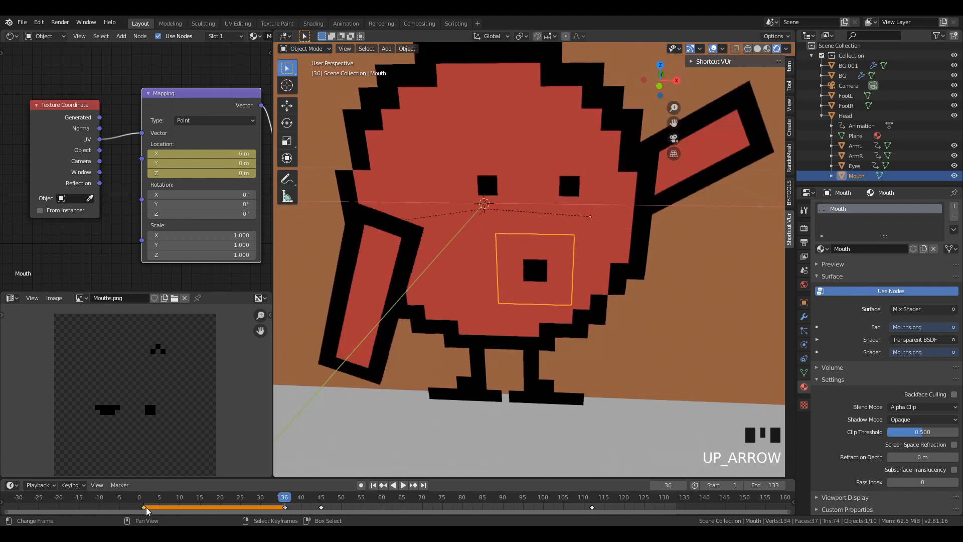
key(Down)
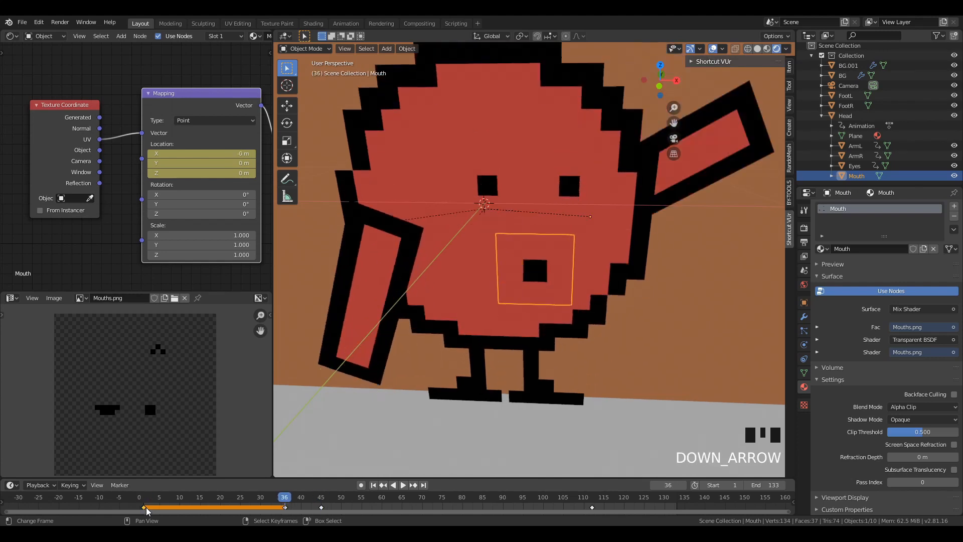
key(Up)
key(Down)
key(Up)
key(Down)
key(Up)
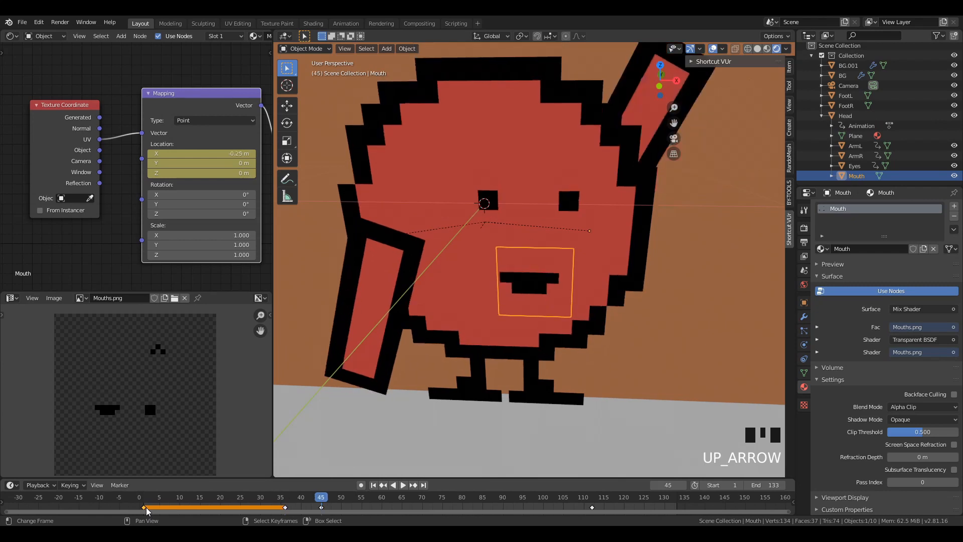
key(Down)
key(Up)
key(Down)
key(Up)
key(Down)
key(Up)
key(Down)
key(Up)
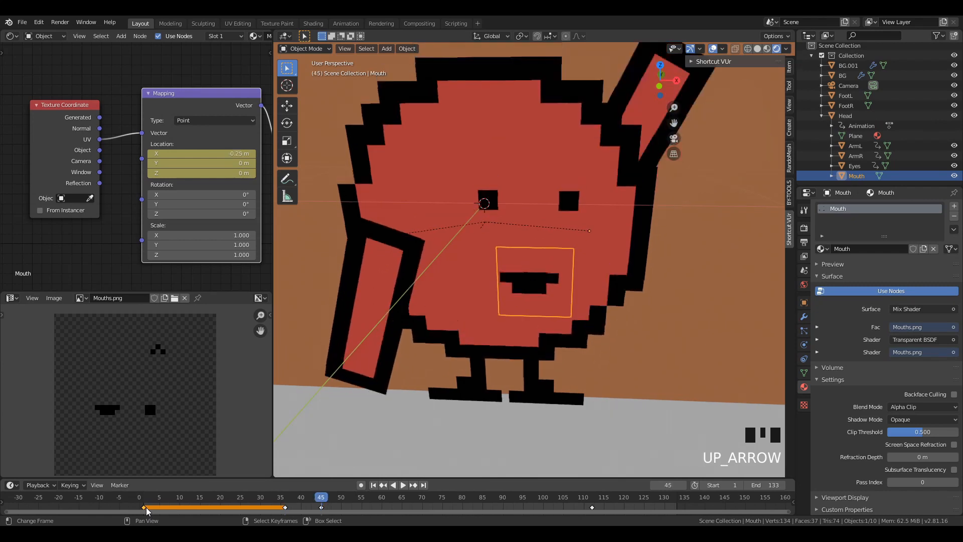
key(Down)
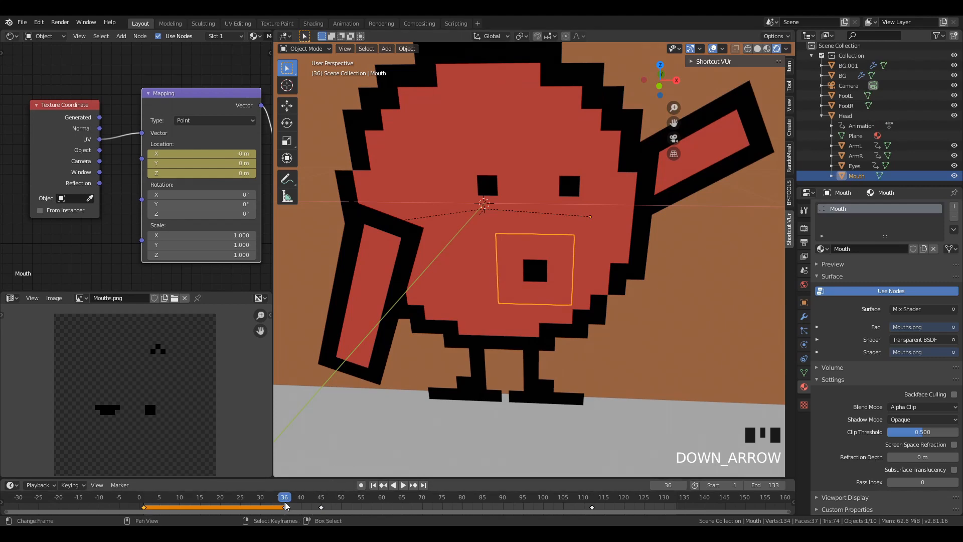
- Try moving and rotating the mouth's UV face over the square mouth in Edit Mode, leaving it in its original position
key(Tab)
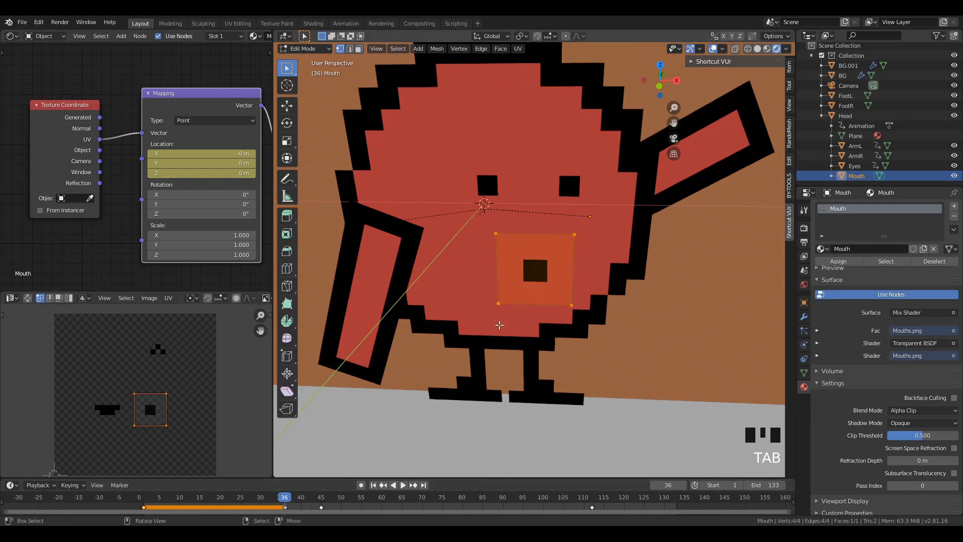
key(g)
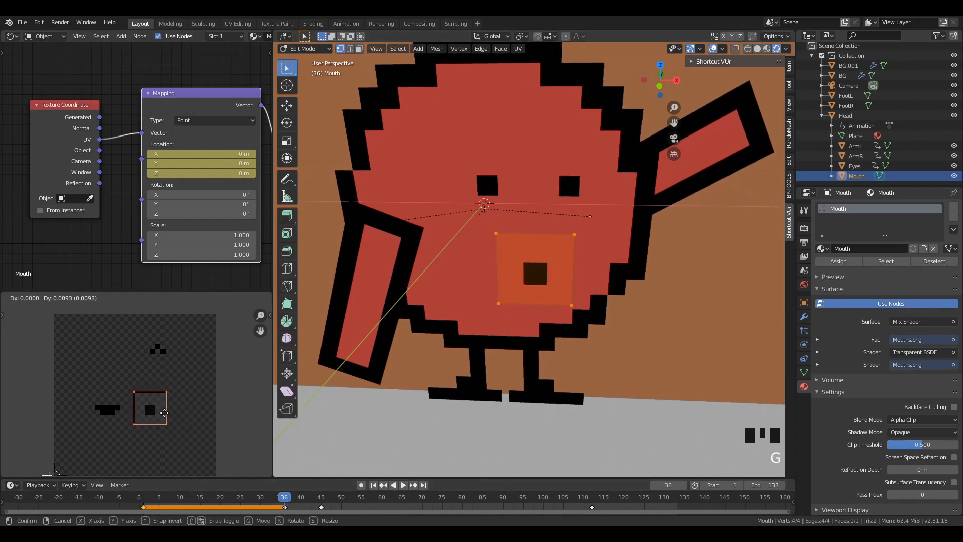
click(169, 405)
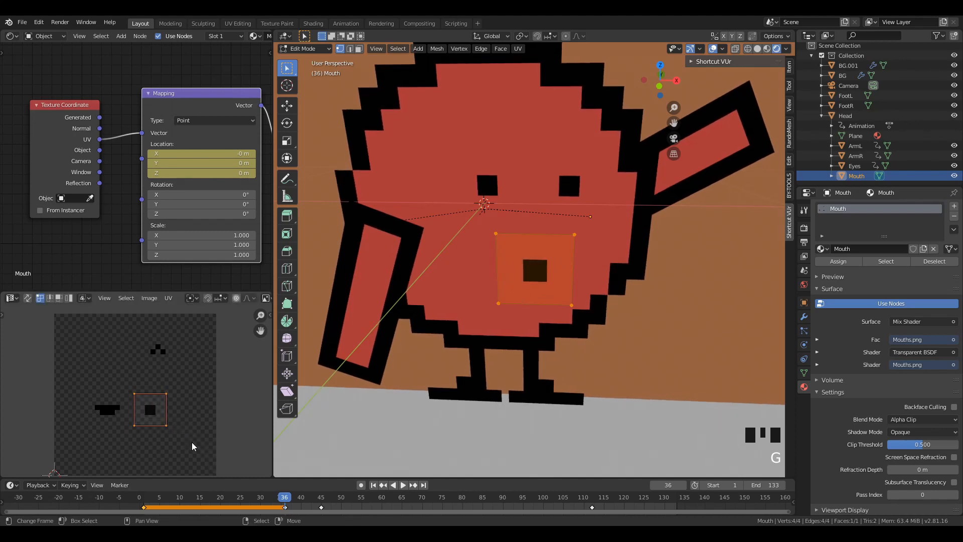
key(r)
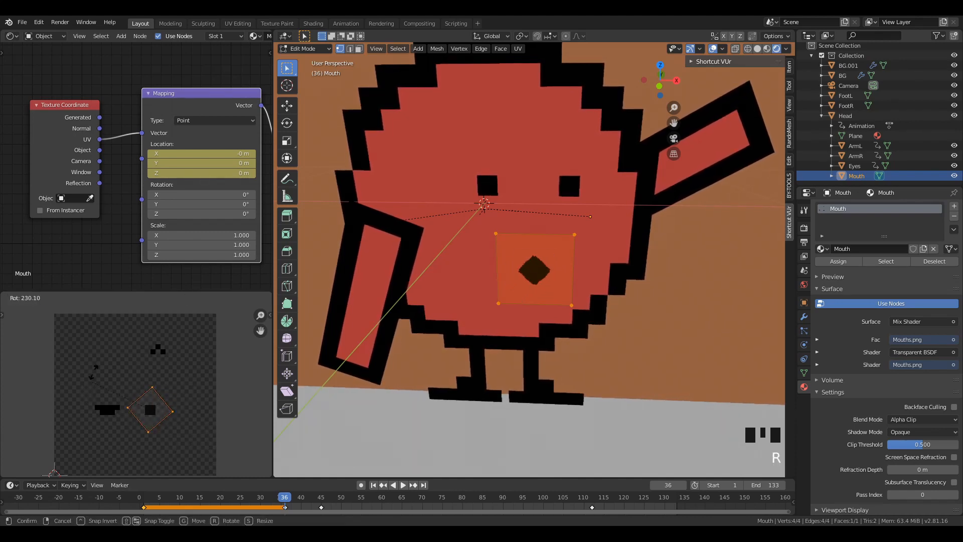
key(Escape)
- Shift the Mapping node slightly and try stepping its Location Y to -0.2 m and back to 0 m
drag(182, 99, 171, 94)
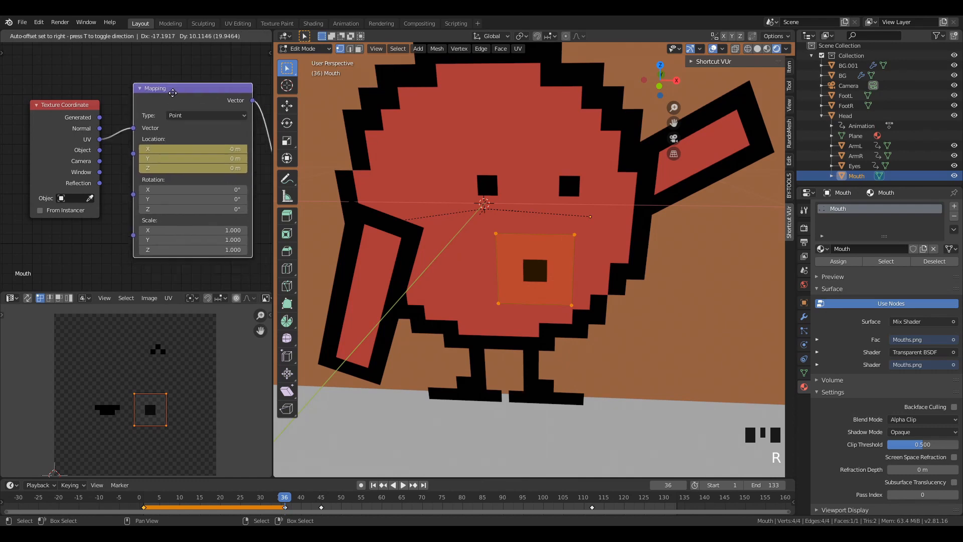
click(141, 158)
click(141, 159)
click(141, 158)
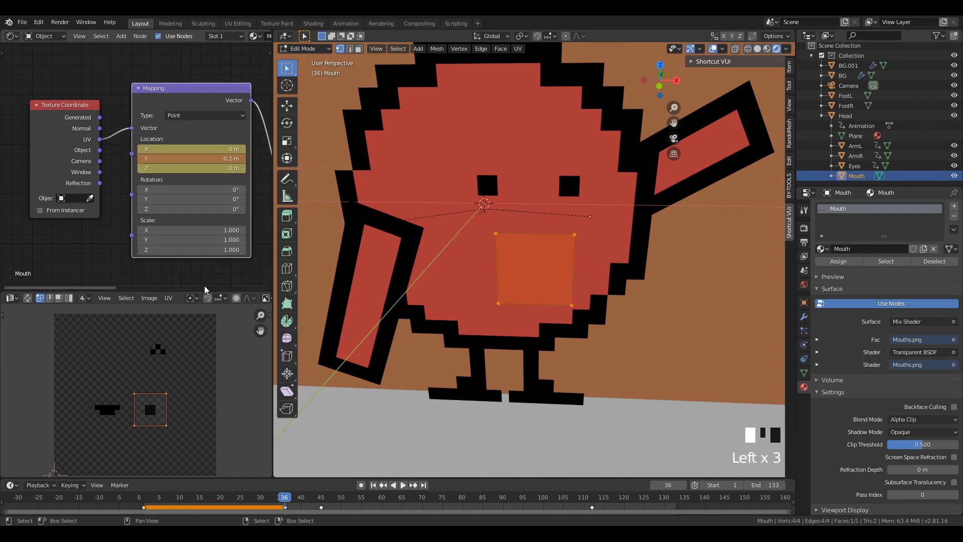
click(242, 159)
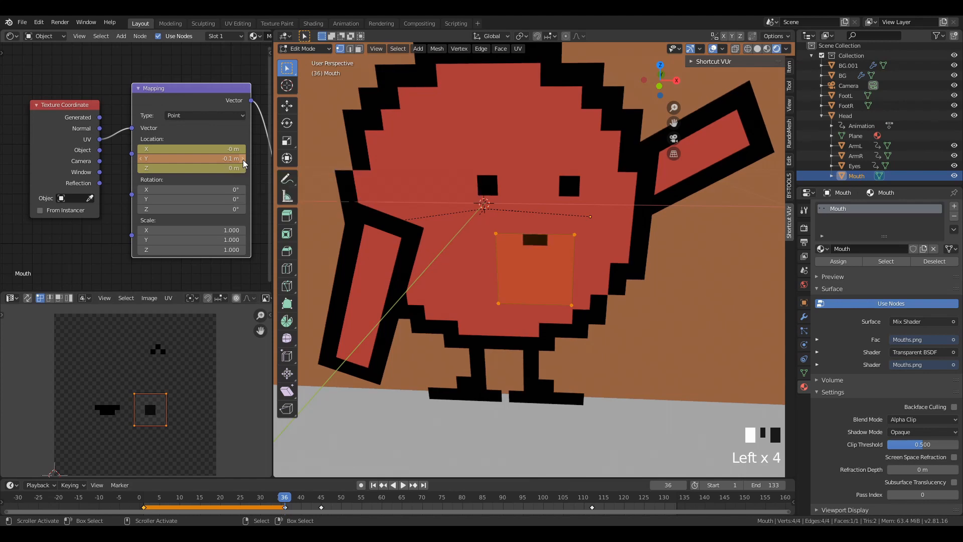
click(243, 160)
click(167, 333)
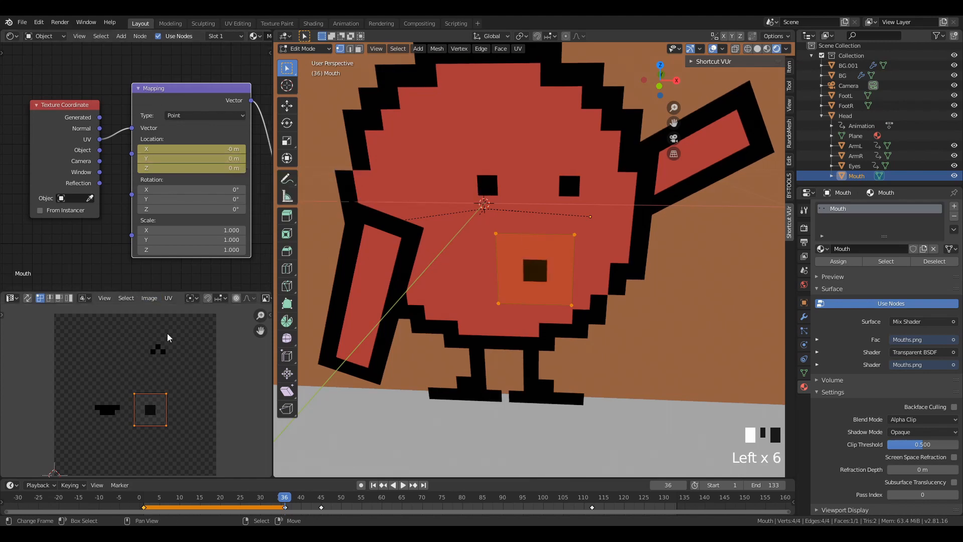
click(139, 158)
click(242, 160)
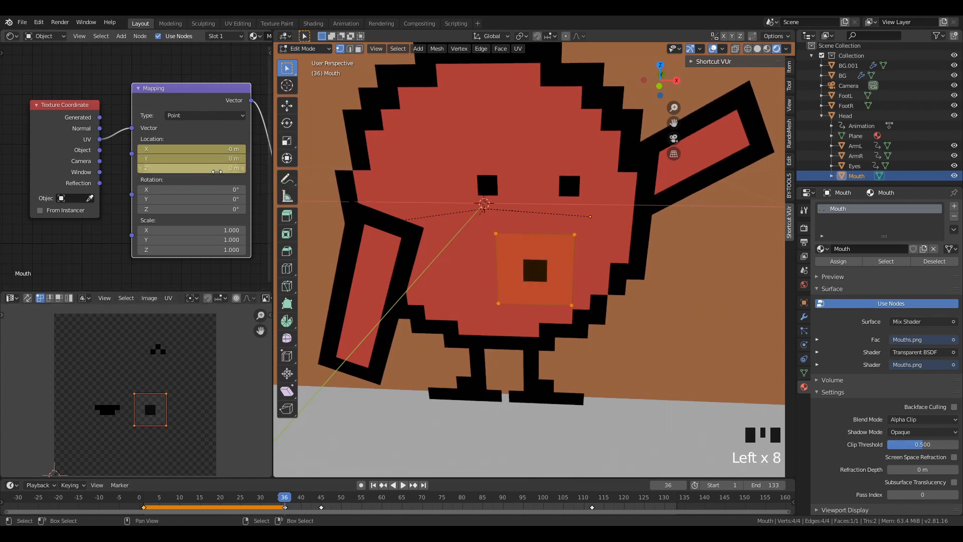
- Try changing the Mapping node's Location Z and return it to 0 m
click(141, 169)
click(243, 169)
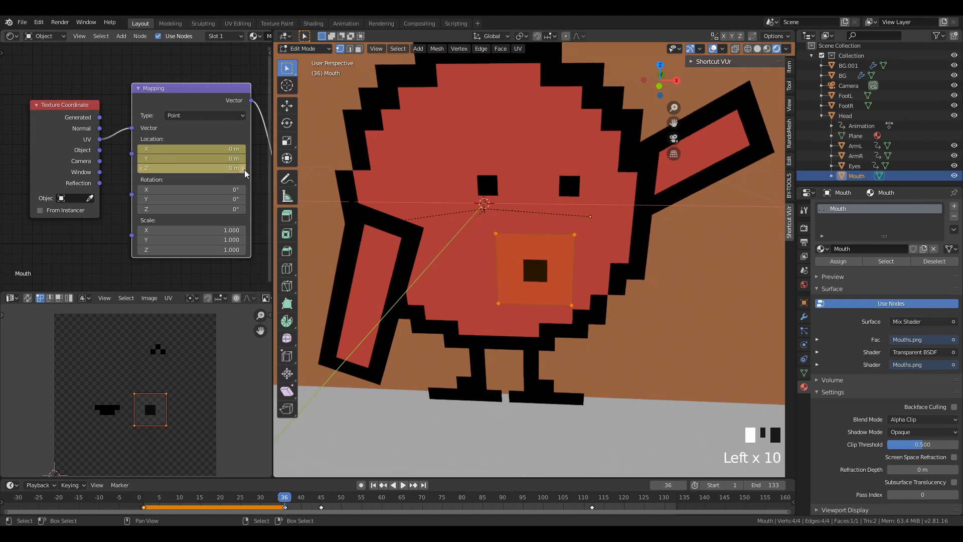
drag(239, 168, 246, 169)
click(240, 168)
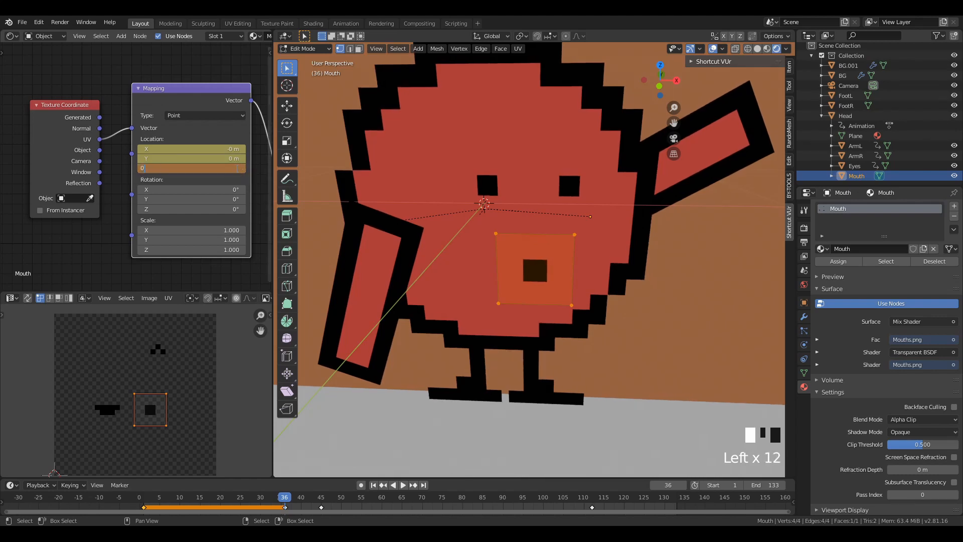
key(Return)
- Try different Rotation X and Y values in the Mapping node, resetting each to 0°
click(242, 189)
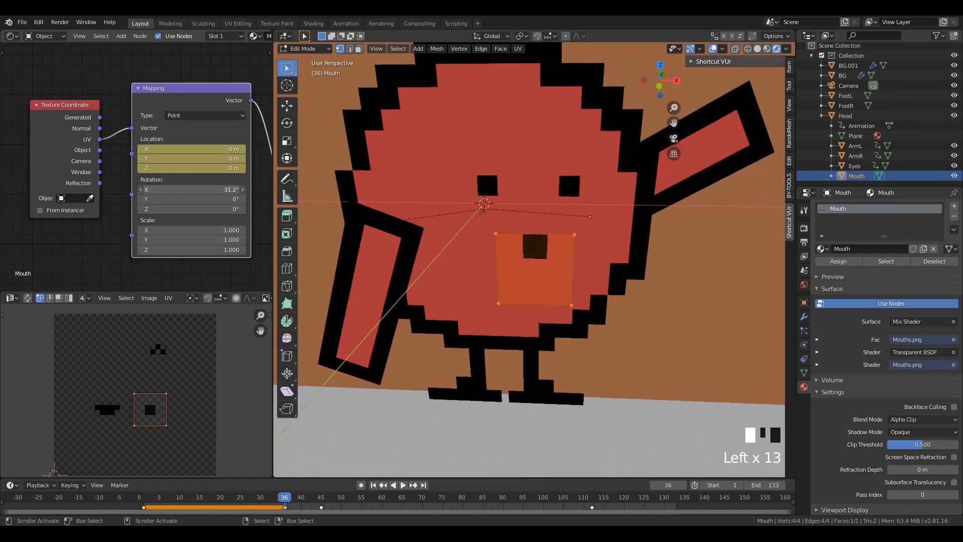
drag(201, 190, 191, 190)
text(0)
key(Return)
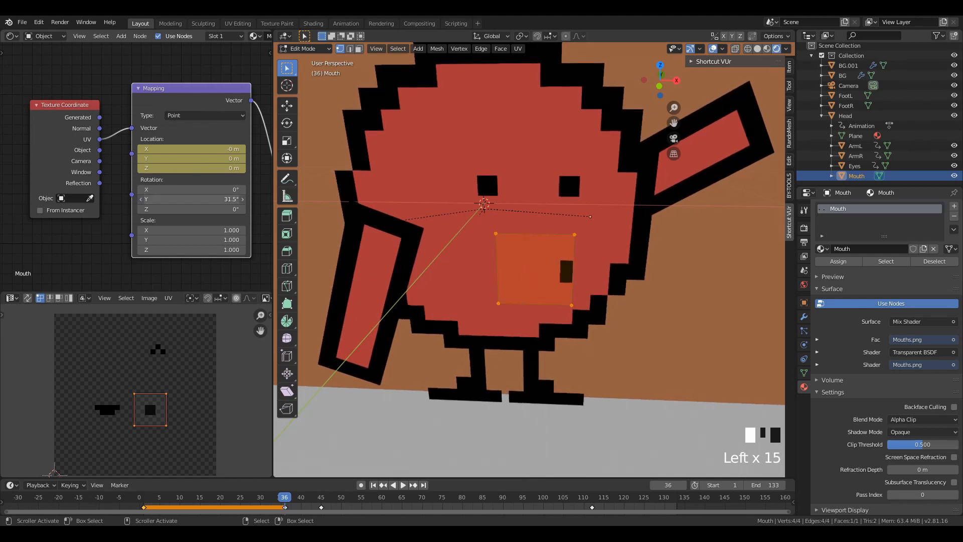
drag(191, 200, 211, 199)
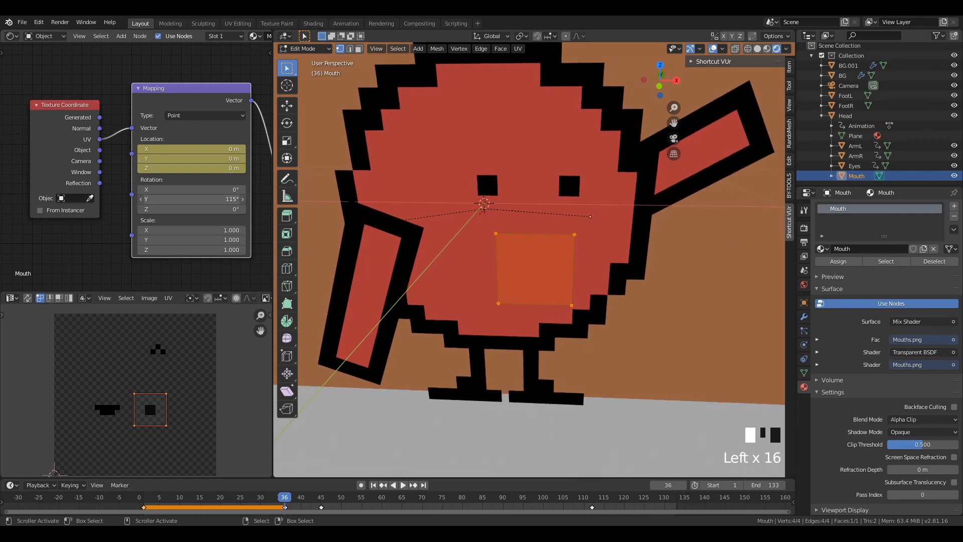
text(0)
key(Return)
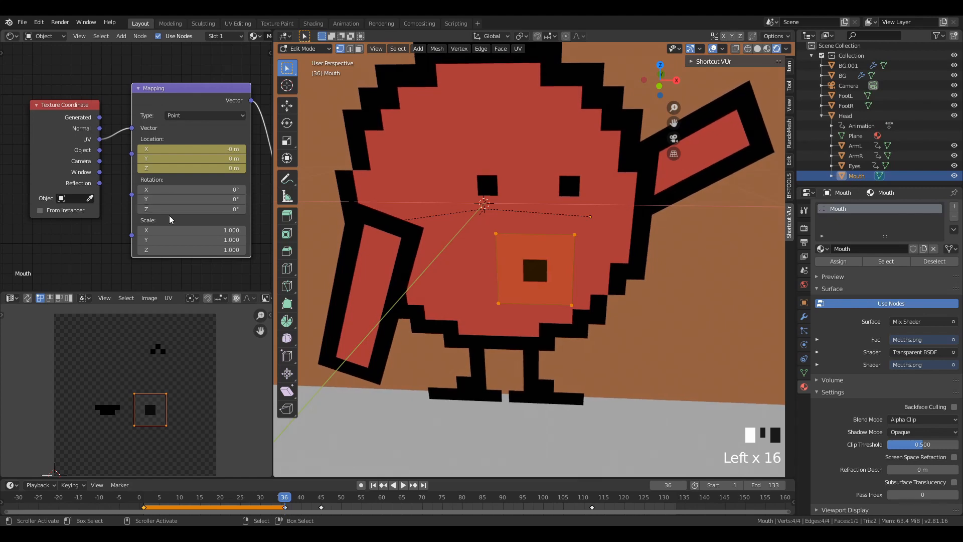
- Try changing the Mapping node's Rotation Z and Scale X, restoring each to its original value
drag(172, 209, 190, 212)
key(ctrl+z)
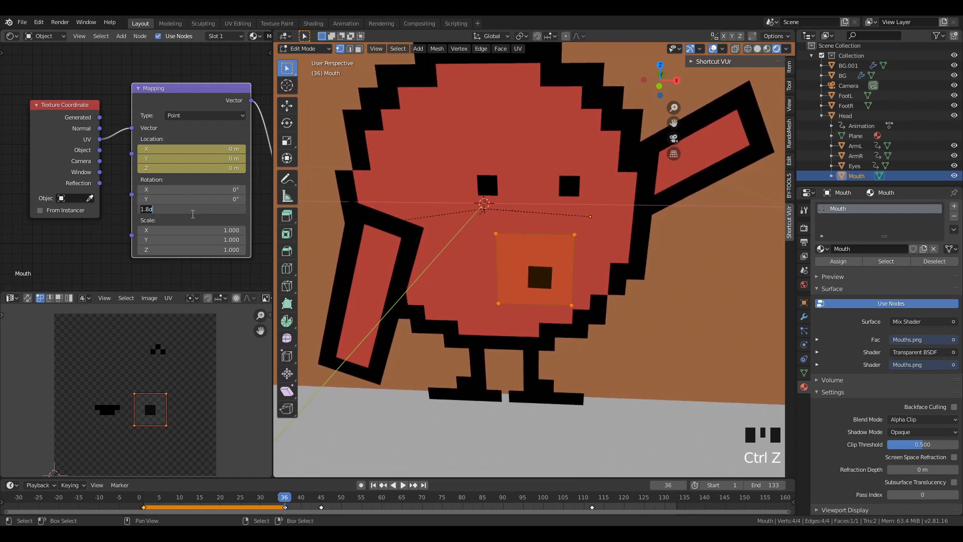
click(193, 214)
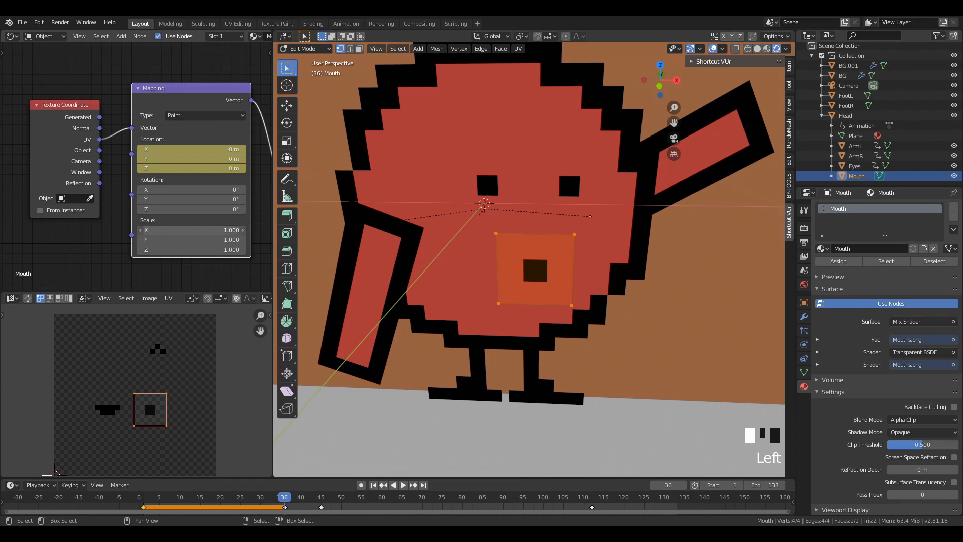
drag(191, 230, 221, 229)
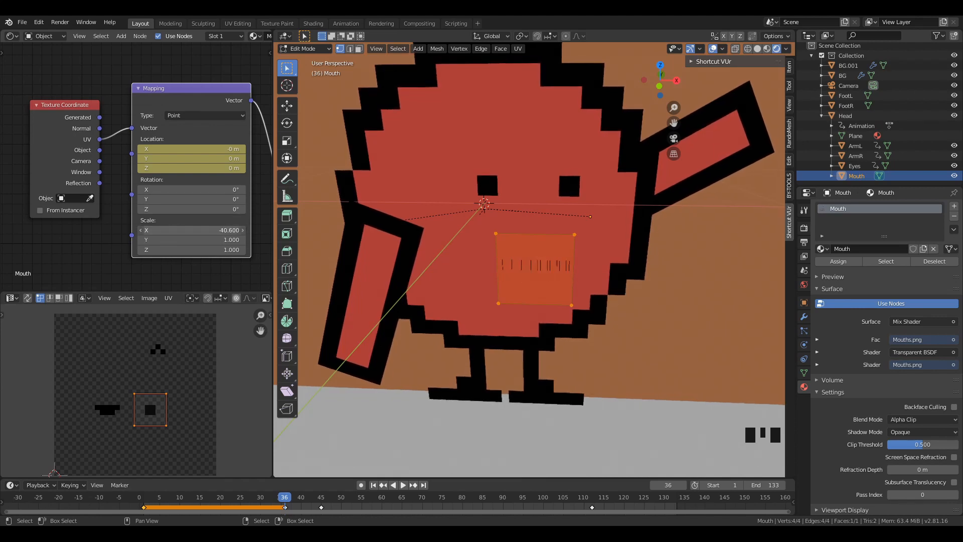
click(177, 229)
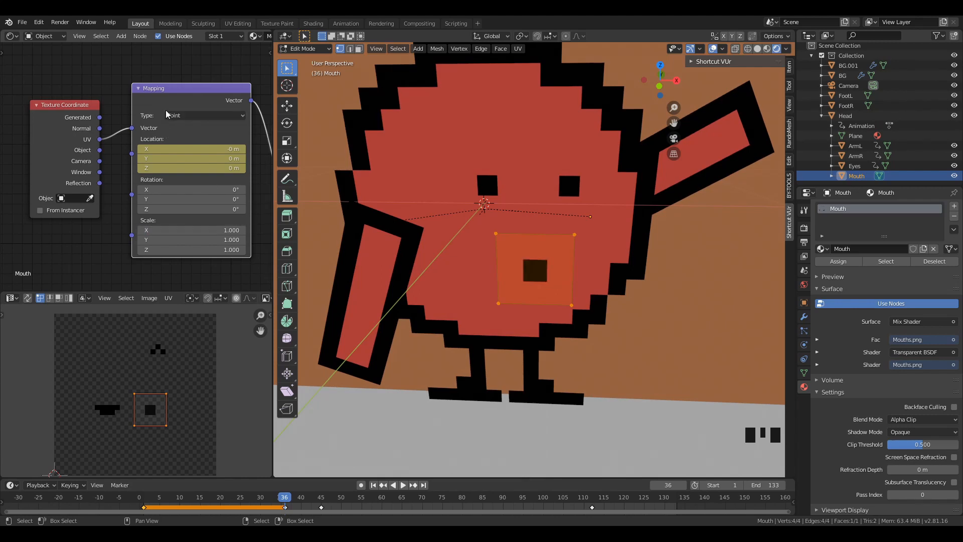
- Deselect the Mapping node to hide its keyframes in the timeline, and select it again
scroll(165, 138, down, 3)
scroll(165, 138, up, 4)
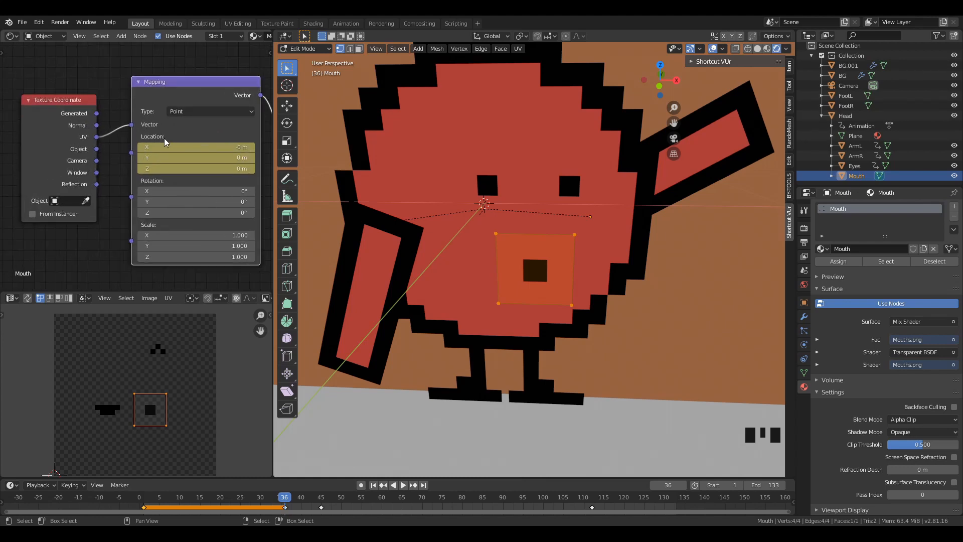
scroll(170, 140, down, 3)
middle_drag(174, 130, 150, 126)
click(239, 224)
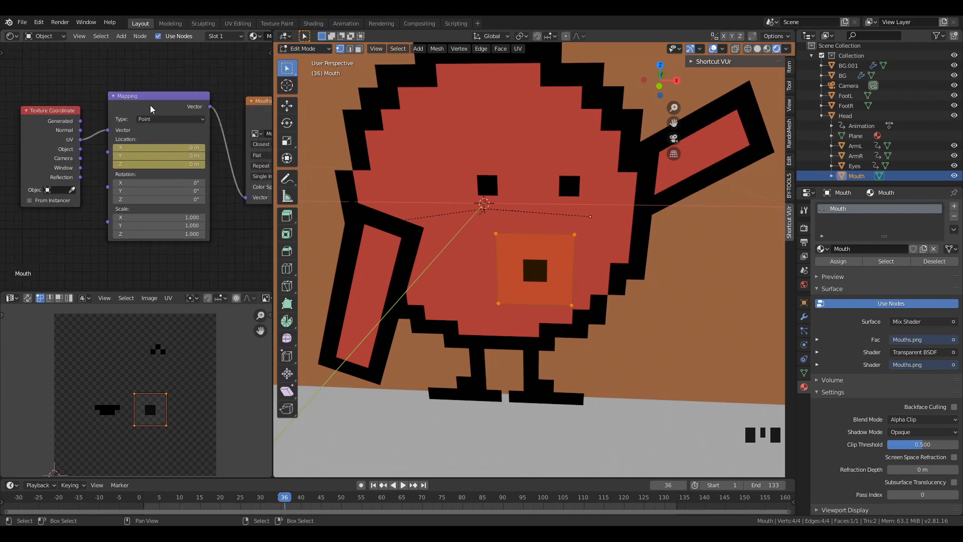
click(150, 104)
scroll(138, 165, up, 3)
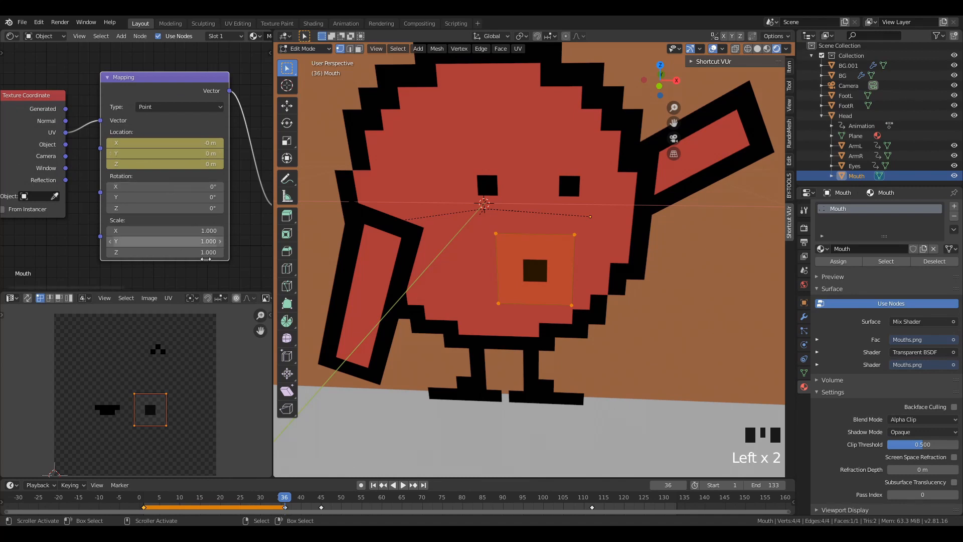
- Check frame 37, return to frame 36 and try sliding the mouth's UV face along X
mouse_move(286, 496)
mouse_down()
mouse_move(135, 492)
mouse_move(332, 494)
mouse_move(168, 495)
mouse_move(289, 500)
mouse_up()
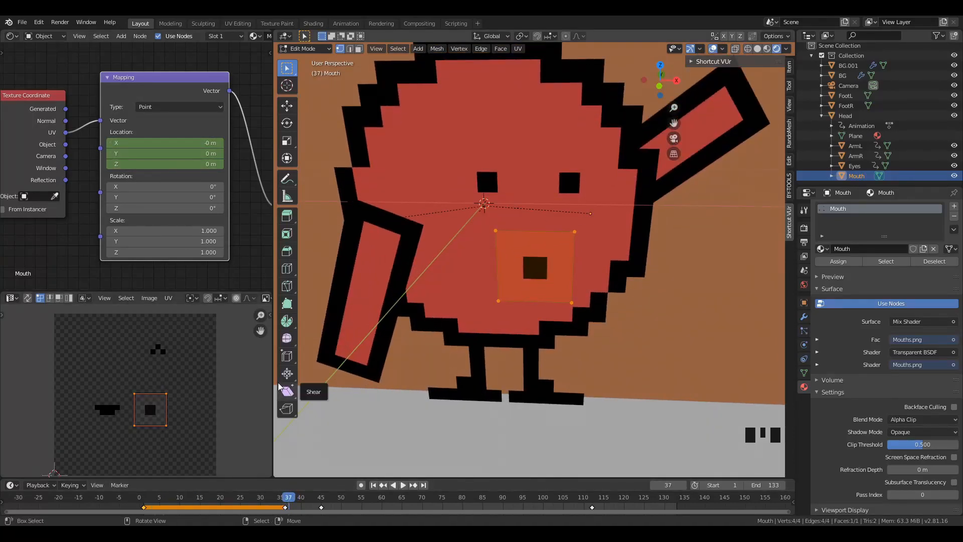
key(Left)
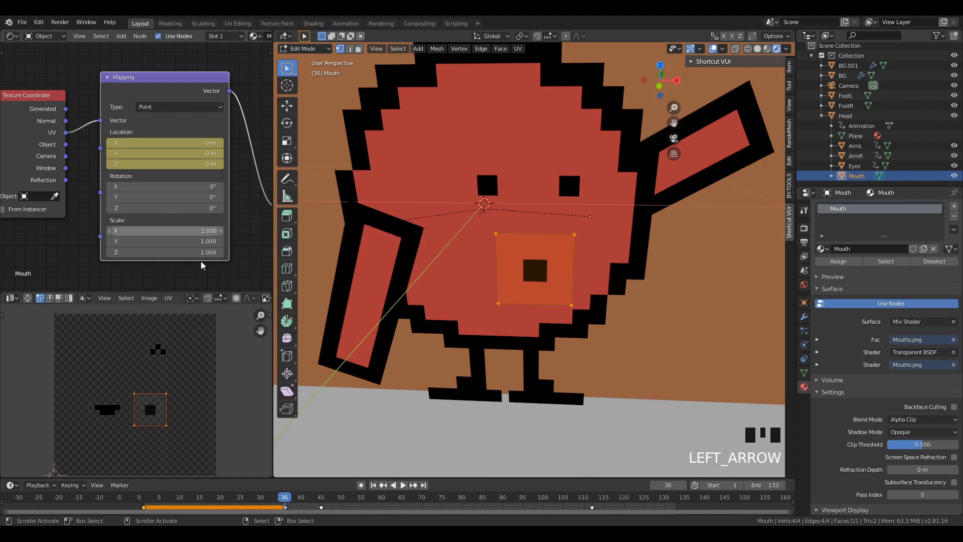
key(g)
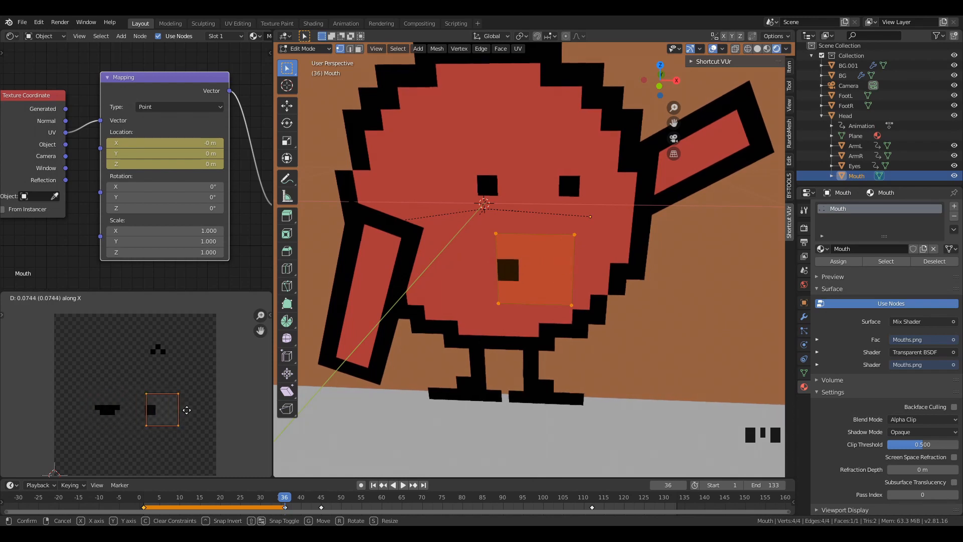
right_click(126, 394)
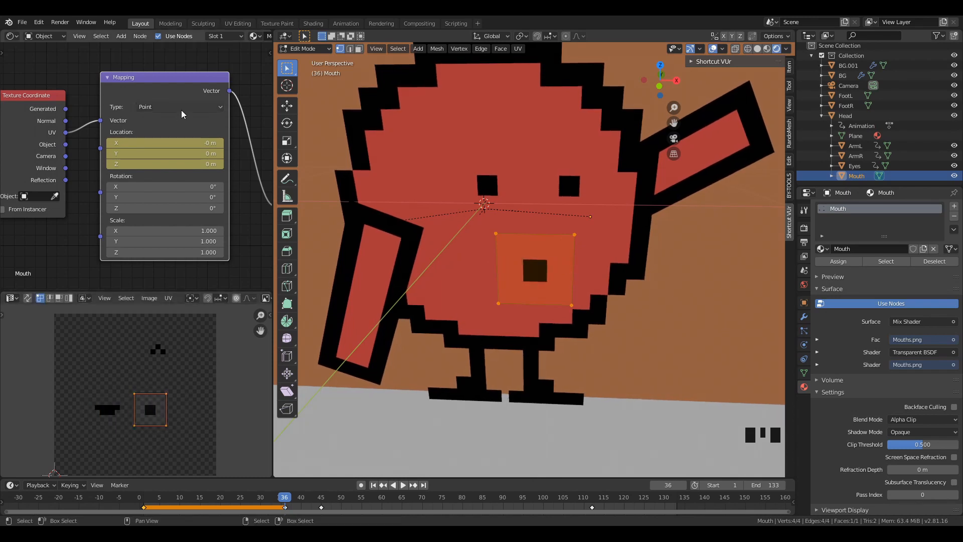
- Examine the keyframe options for the Mapping node's Location X at frame 36, and scrub to frame 45
right_click(161, 144)
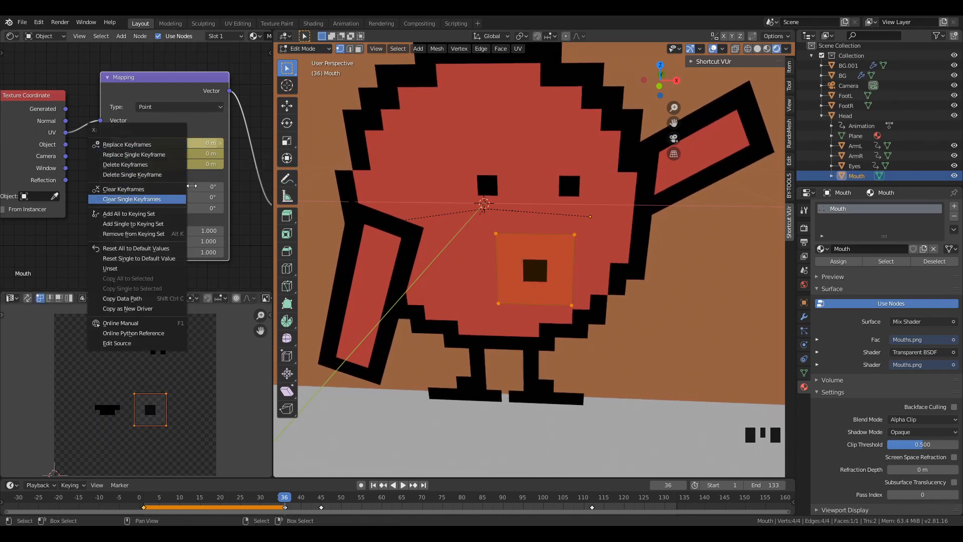
click(145, 154)
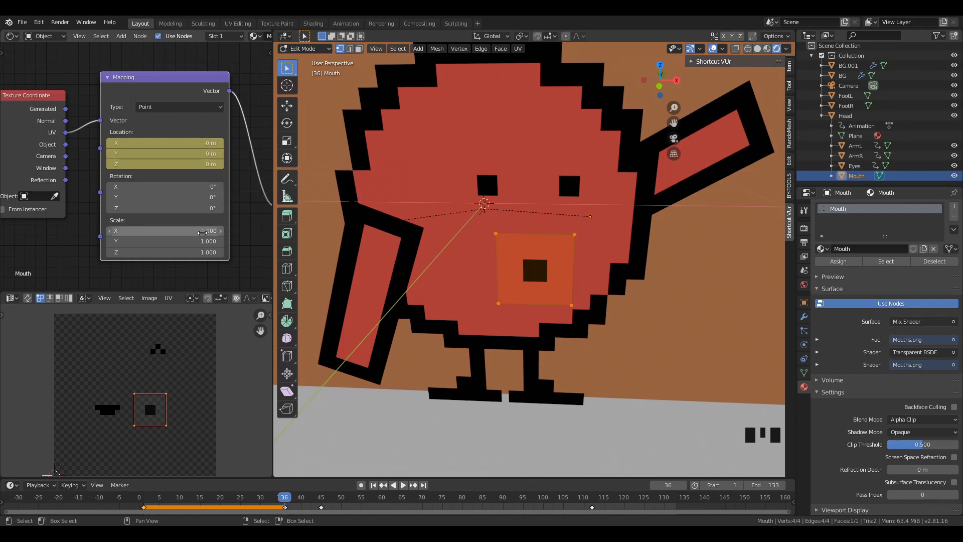
click(286, 498)
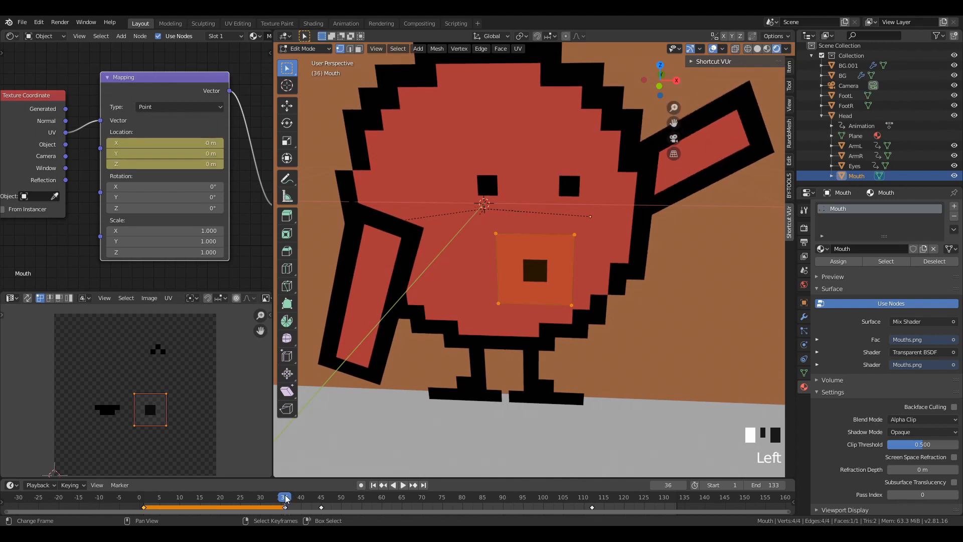
drag(286, 498, 323, 500)
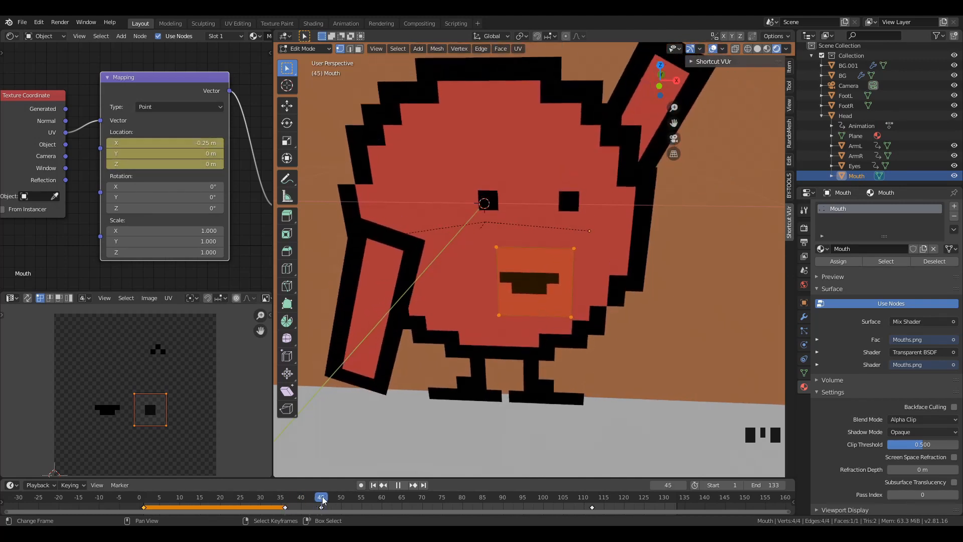
- Try stepping the Mapping node's Location X to -0.05 m and sliding it further at frame 45, and undo the changes
click(222, 143)
click(222, 144)
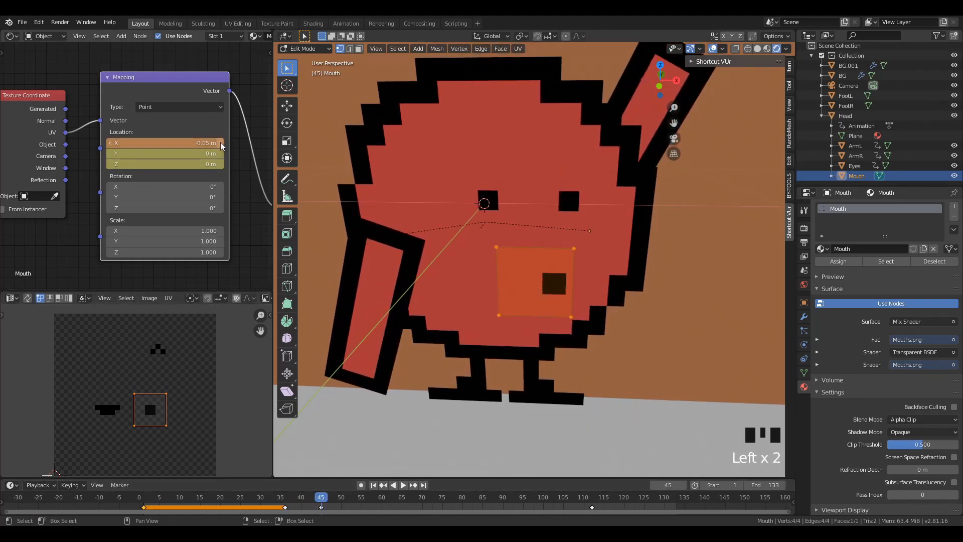
drag(162, 142, 193, 143)
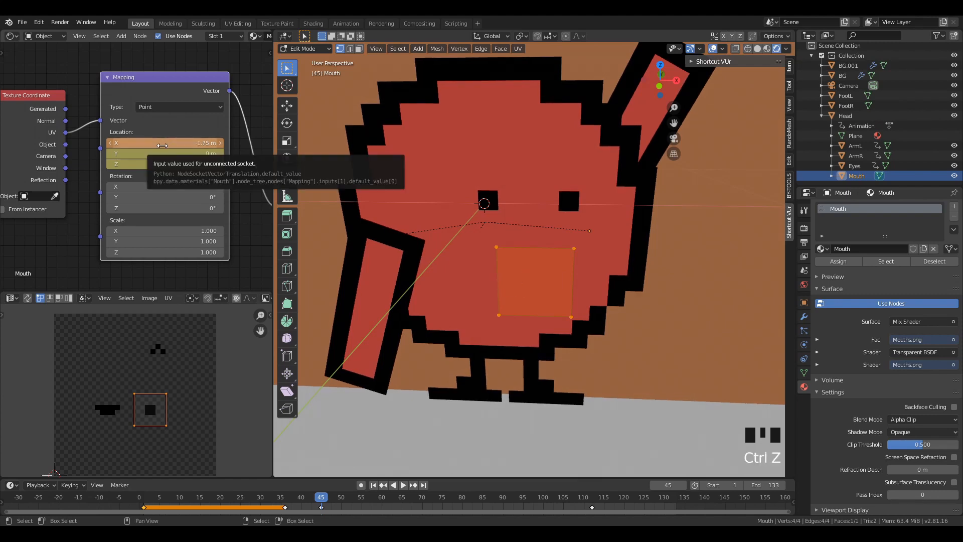
key(ctrl+z)
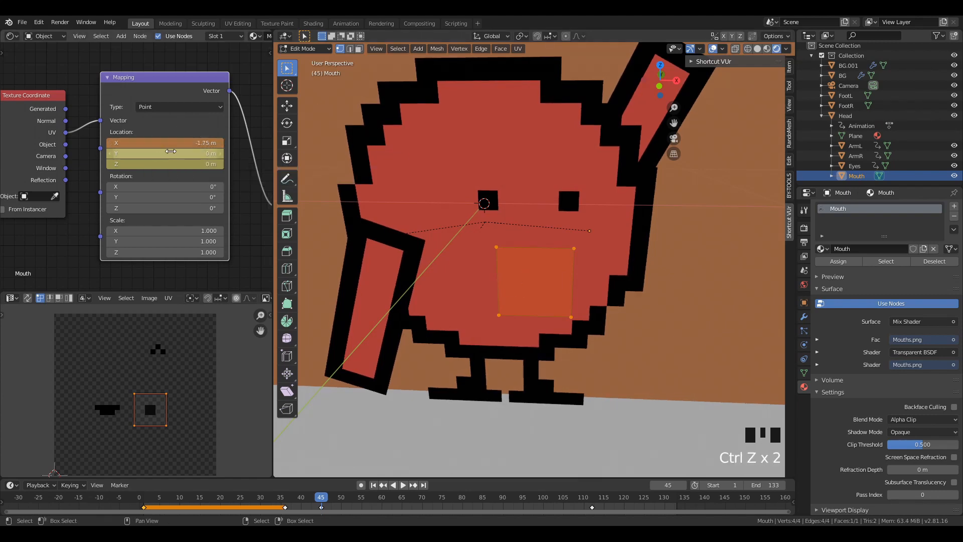
key(ctrl+z)
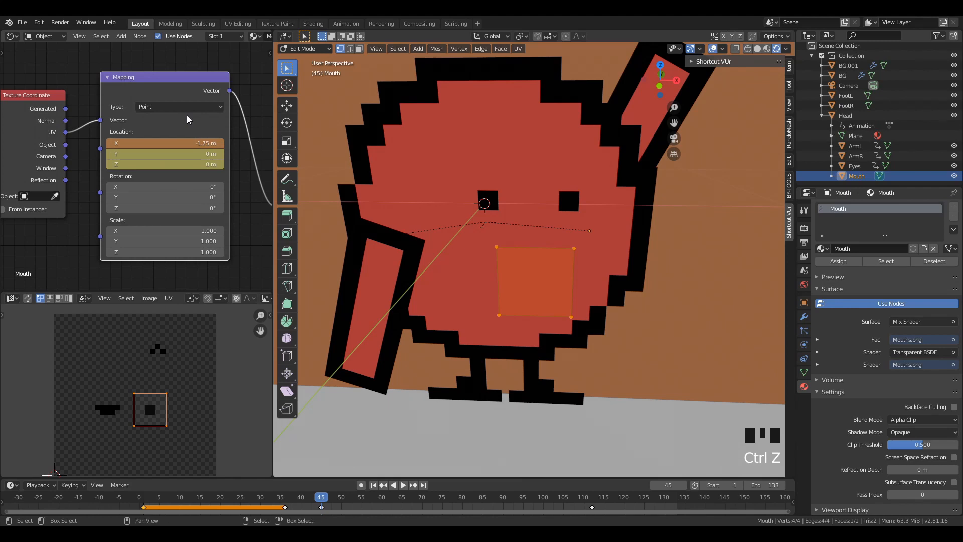
key(ctrl+z)
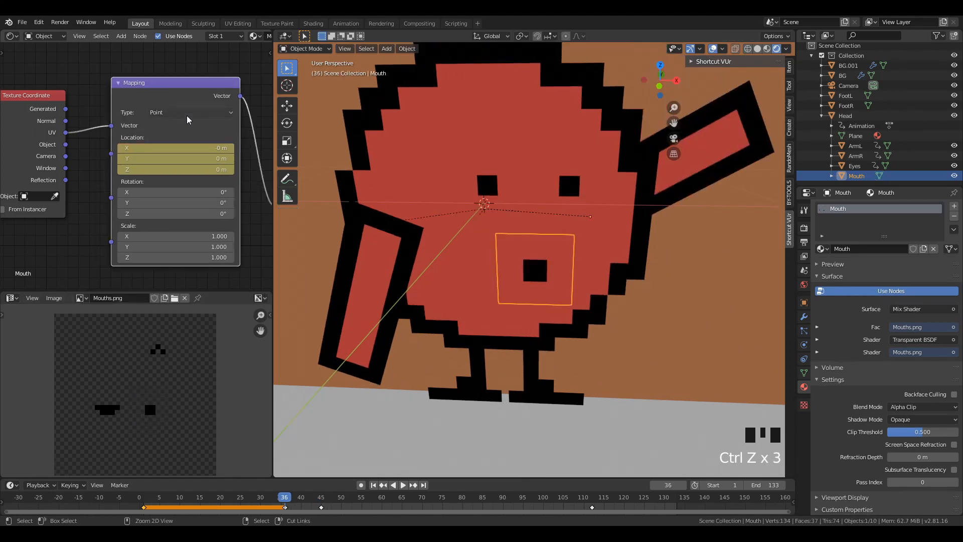
- Scrub to frame 45 and try sliding the mouth's UV face along X in Edit Mode, leaving it in its original position
click(302, 503)
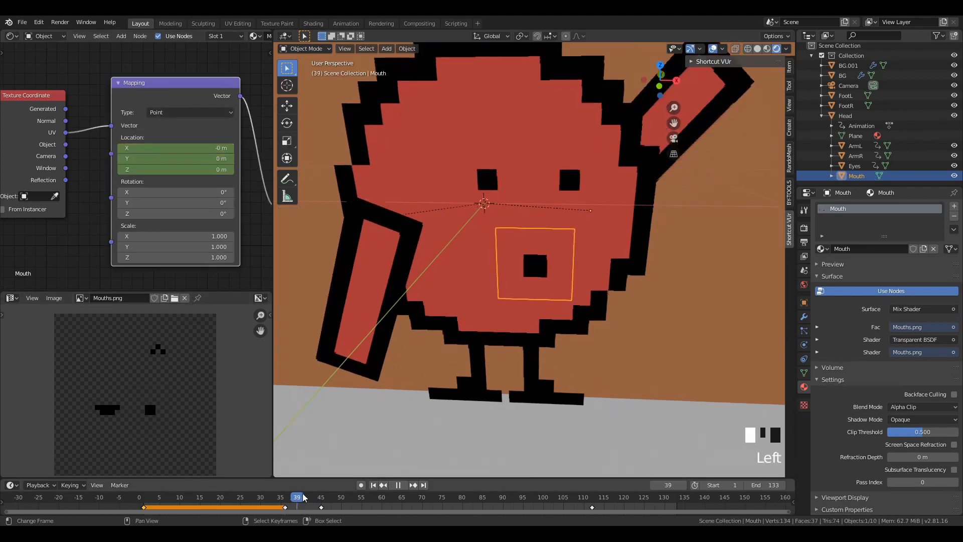
drag(303, 497, 322, 497)
key(space)
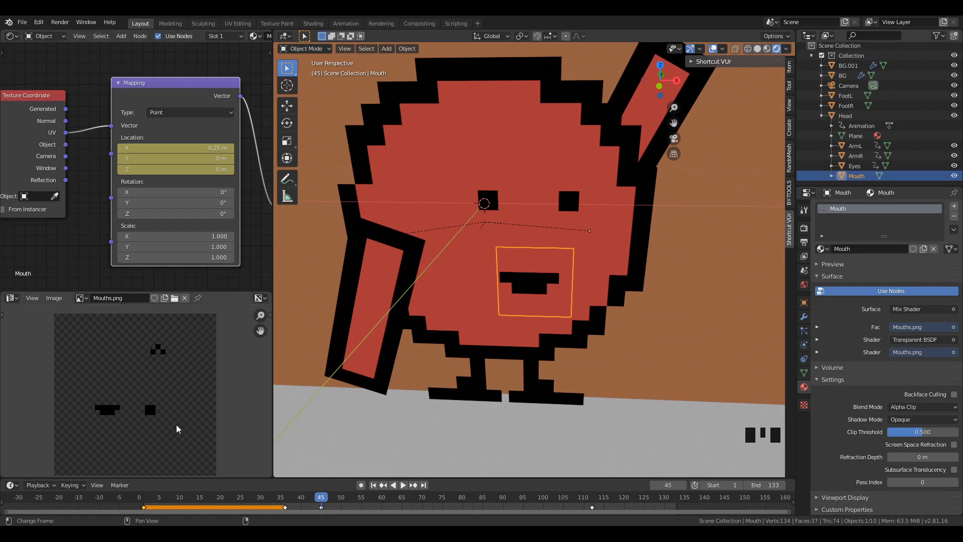
key(Tab)
key(g)
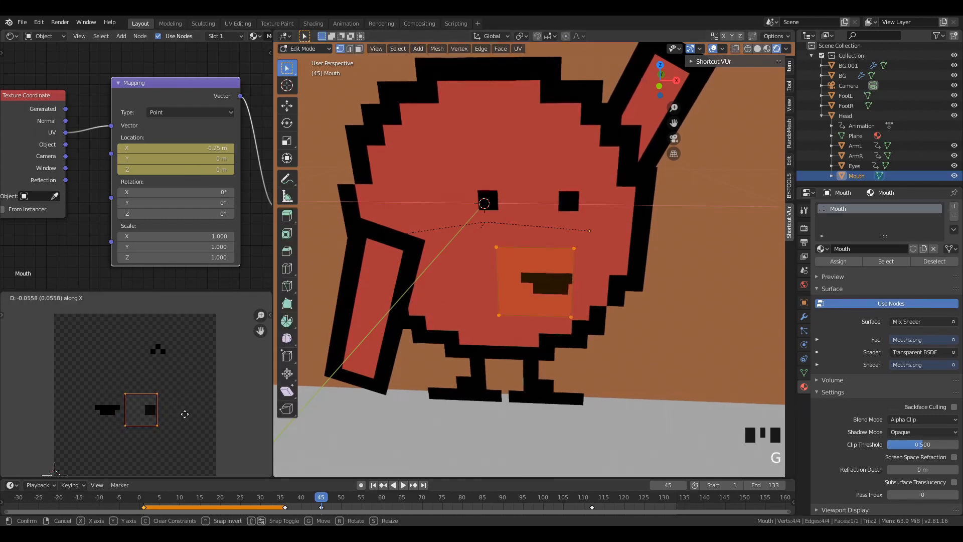
key(g)
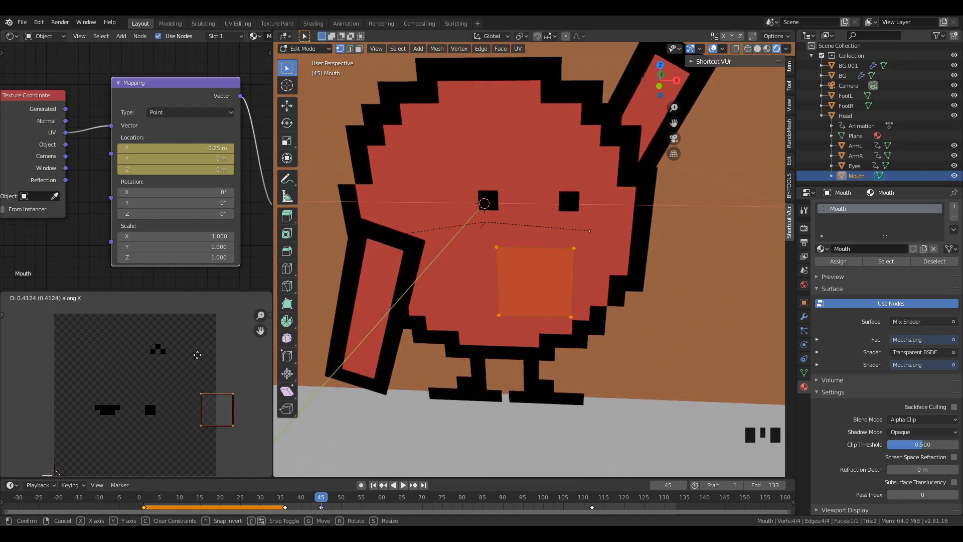
click(135, 375)
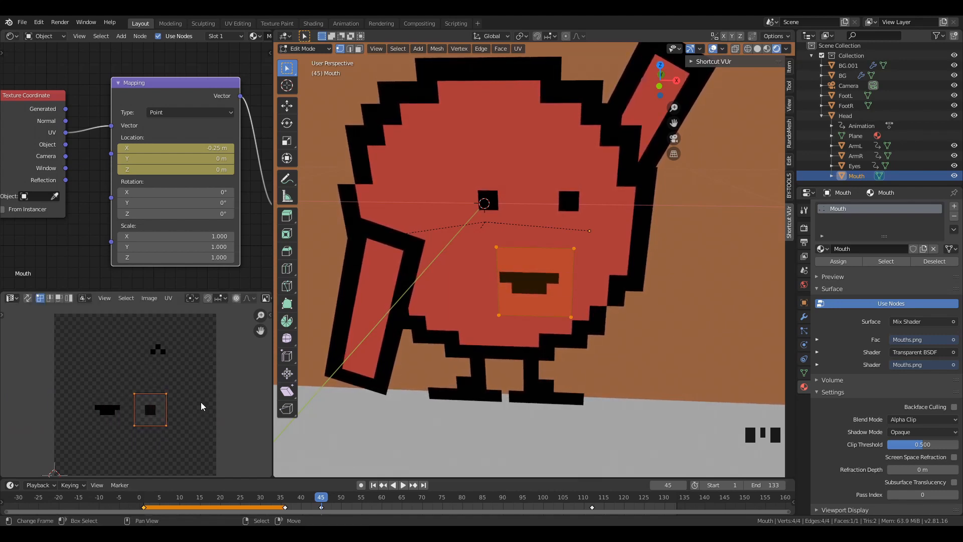
- Go to frame 36 and set the interpolation of the Mapping node's keyframes to Bezier
click(285, 497)
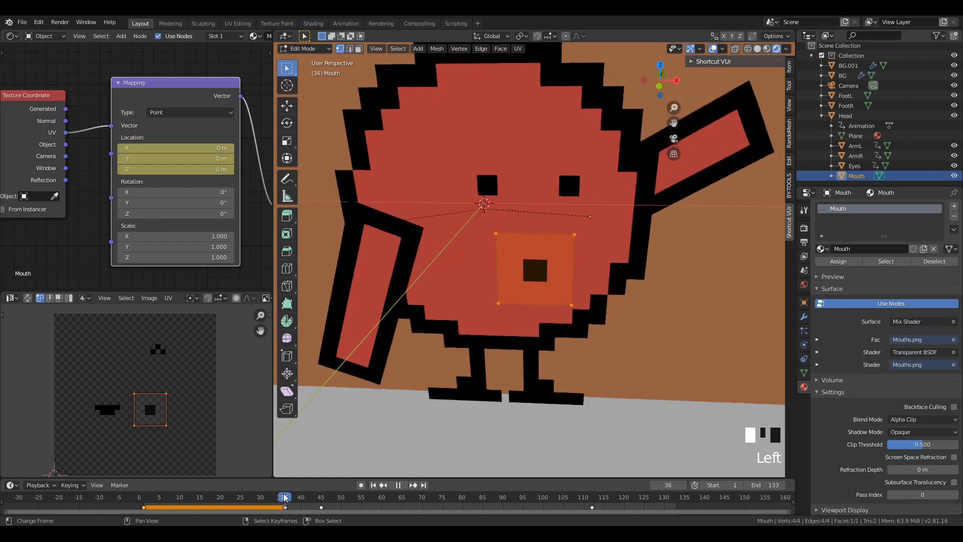
drag(284, 497, 280, 516)
key(t)
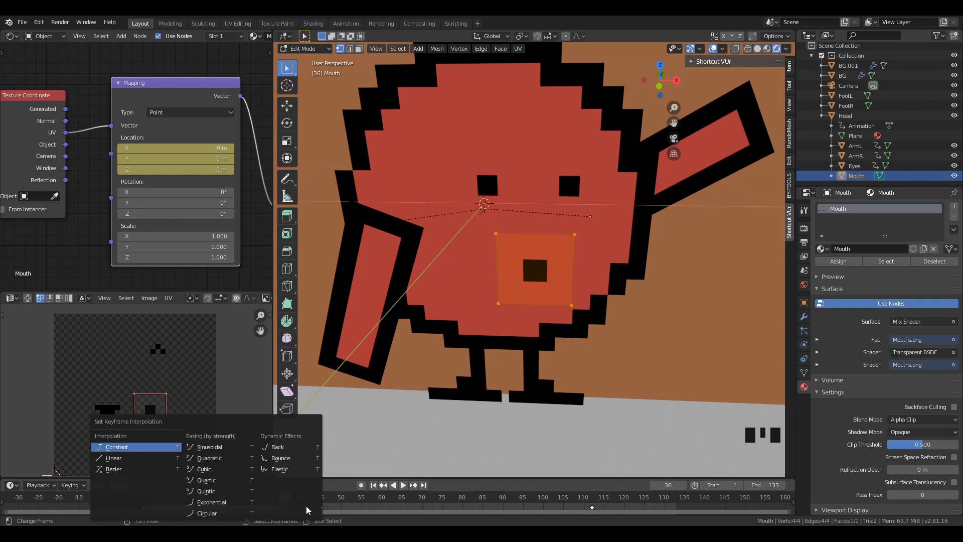
click(143, 467)
- Play and scrub the timeline from frame 33 to 55 to examine how the mouth moves between its keyframes
click(274, 498)
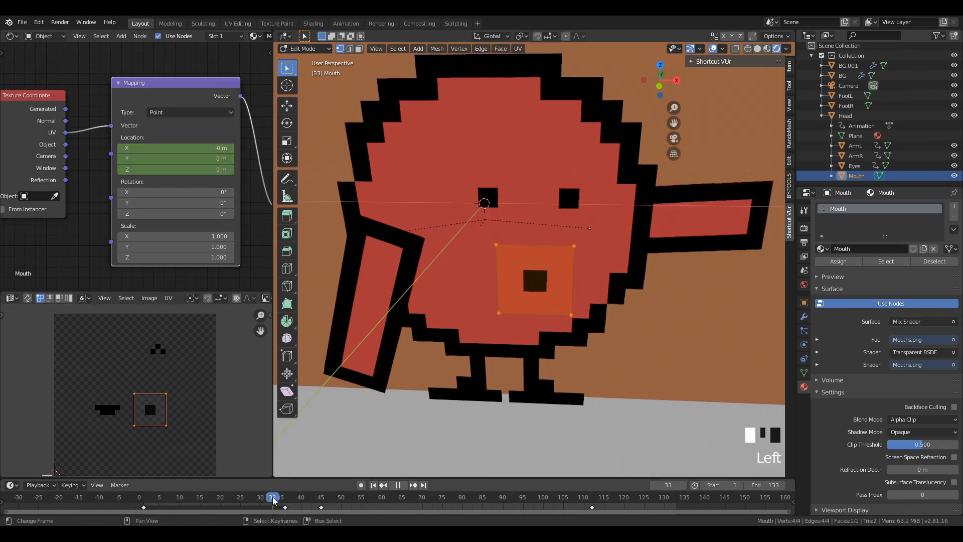
click(403, 485)
click(403, 485)
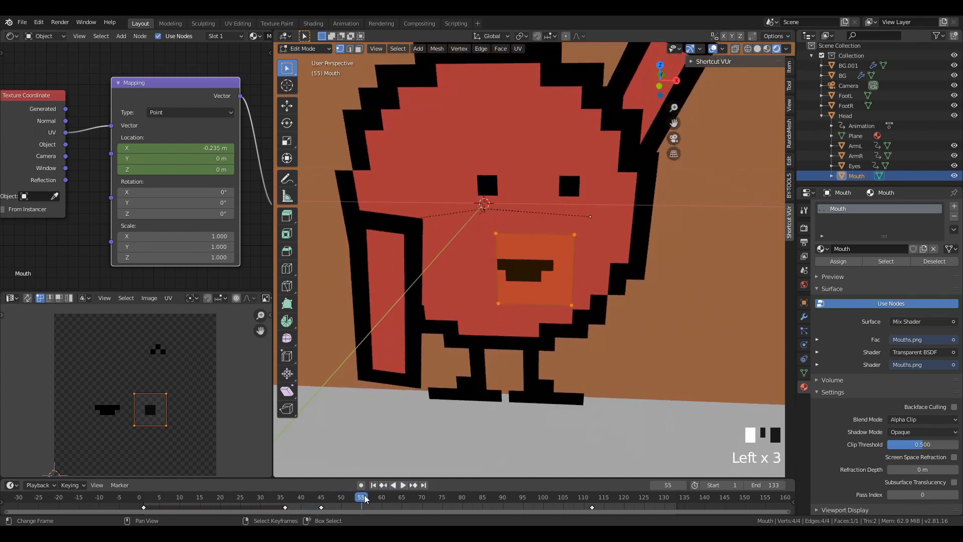
- Play and scrub the timeline across the mouth's keyframes to examine the sprite changes, and return to frame 1
click(403, 485)
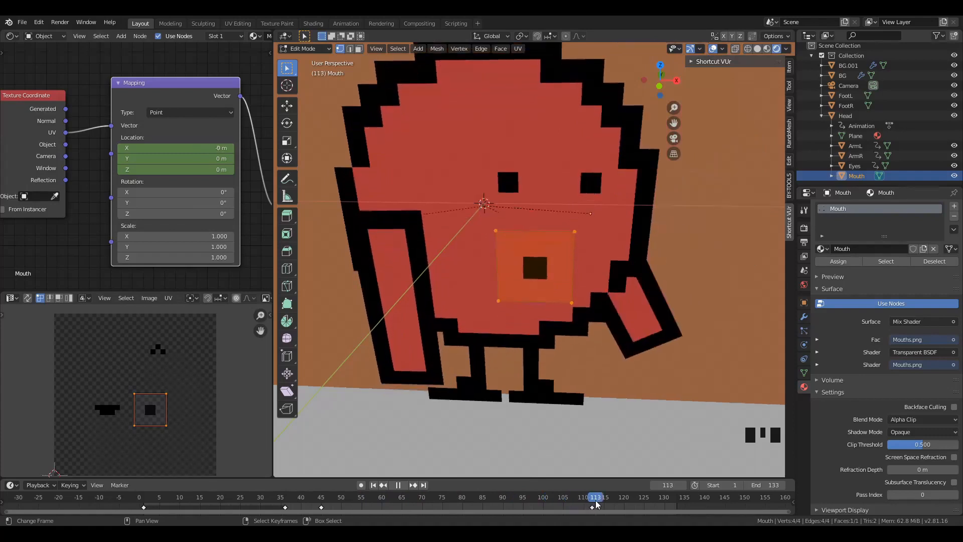
drag(596, 504, 305, 494)
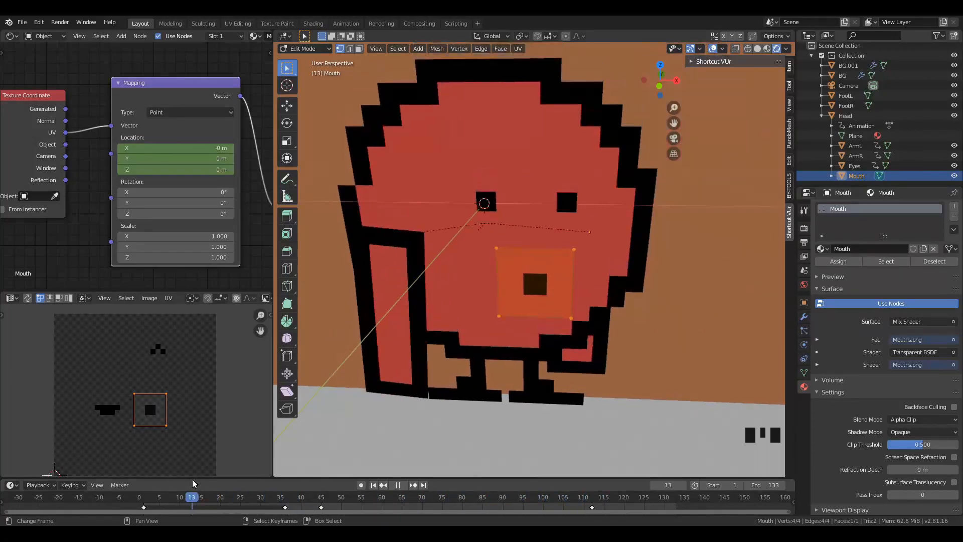
drag(193, 480, 269, 484)
click(403, 484)
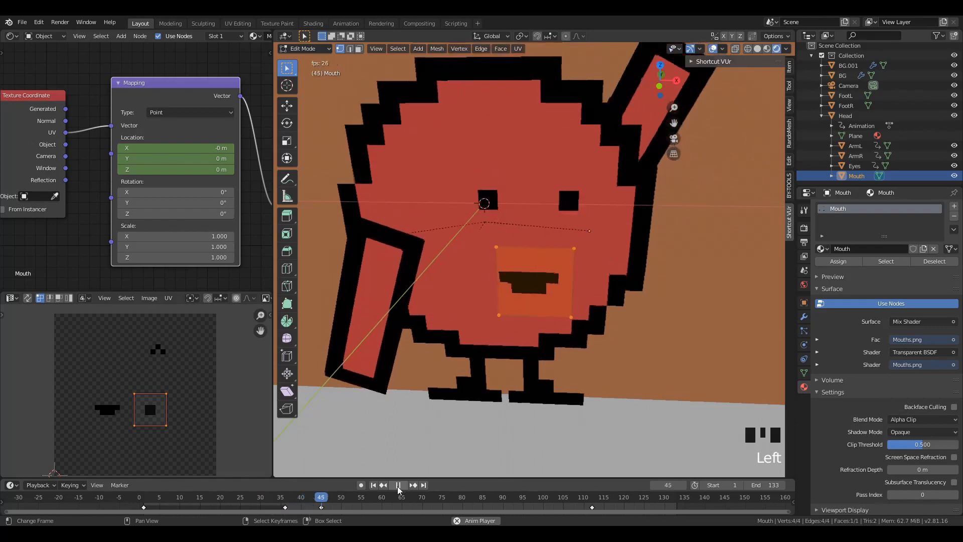
click(403, 485)
click(374, 486)
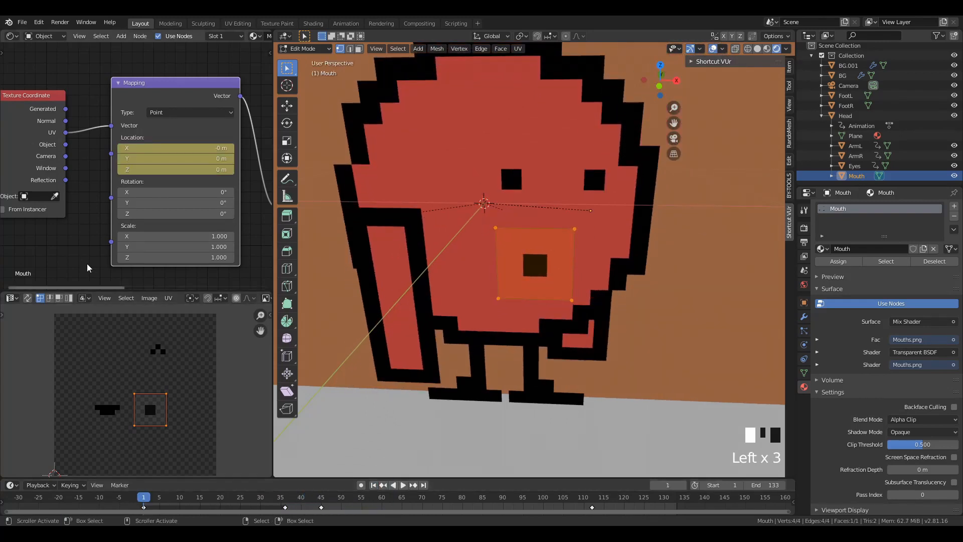
- Try moving the mouth's UV face from the small square sprite to the wide mouth sprite, freely and along X, keeping its original position
click(11, 299)
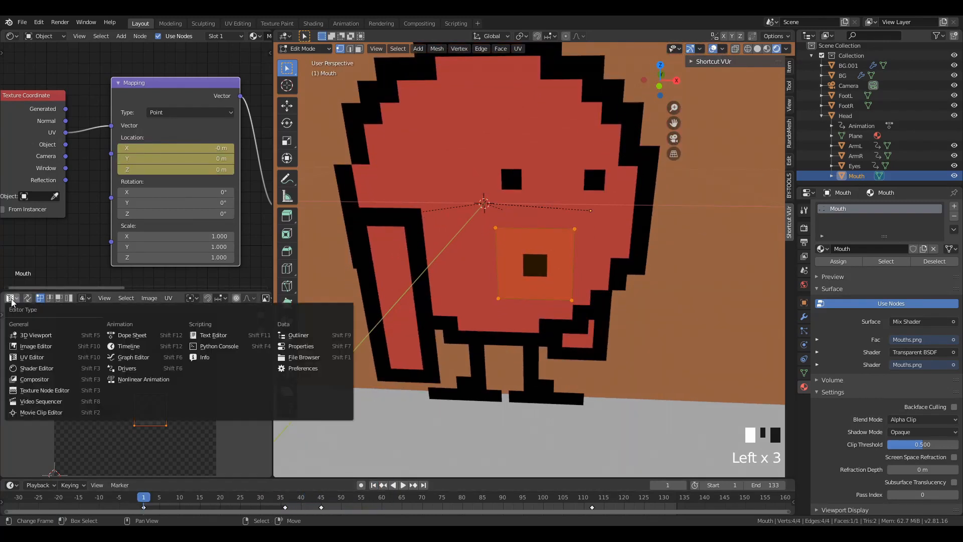
click(11, 299)
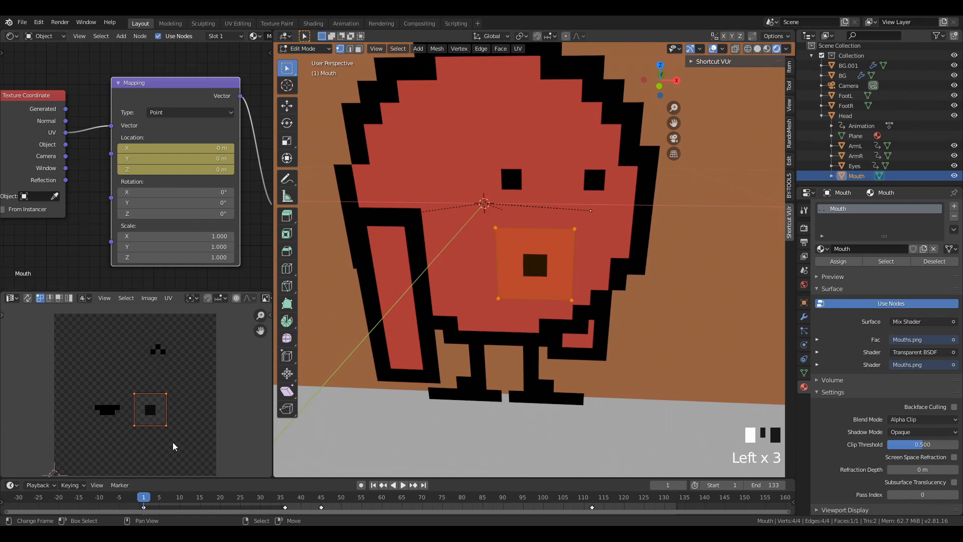
key(g)
key(g)
middle_click(178, 419)
right_click(186, 418)
key(g)
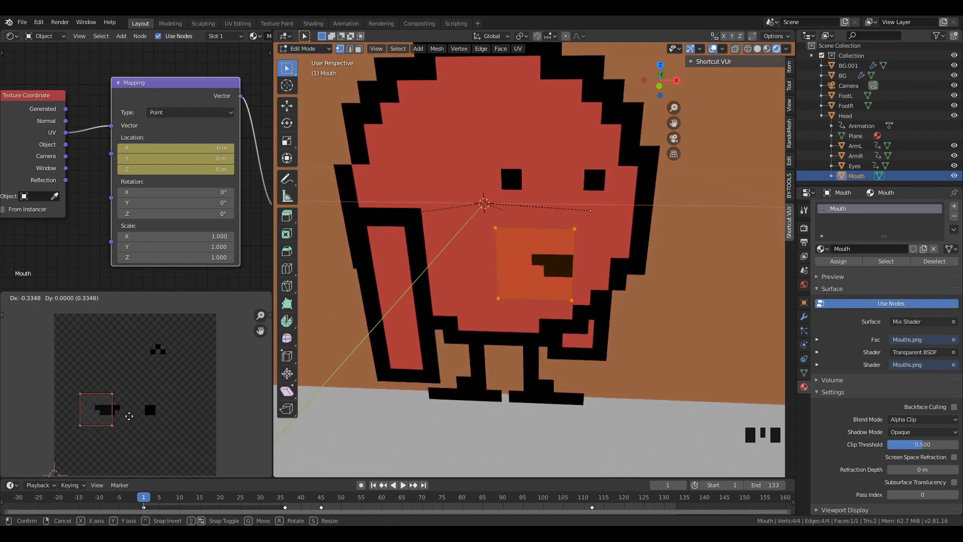
right_click(180, 419)
key(g)
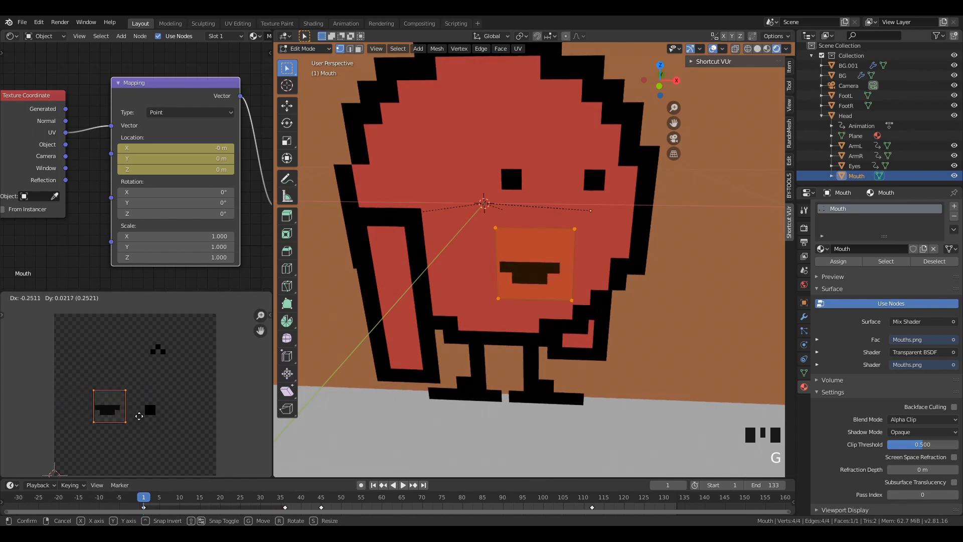
key(x)
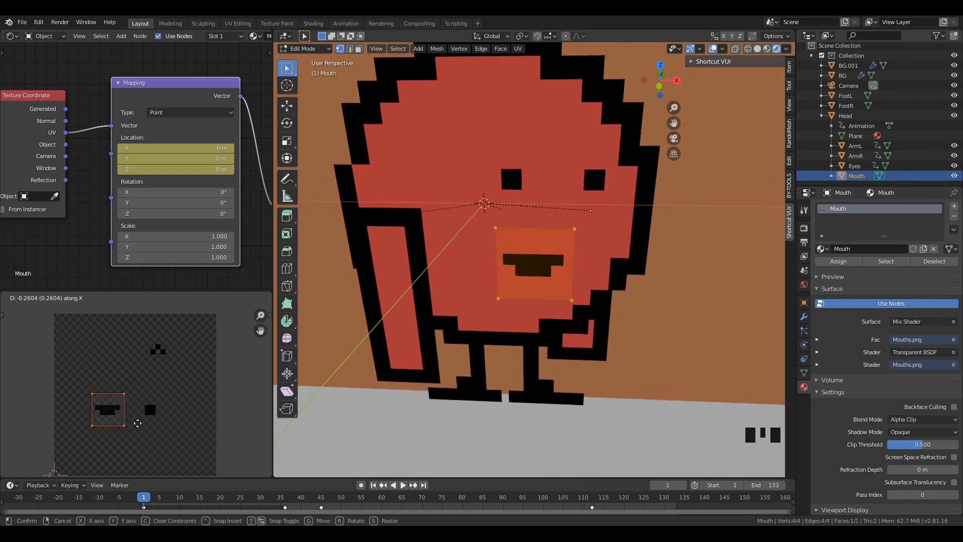
click(184, 424)
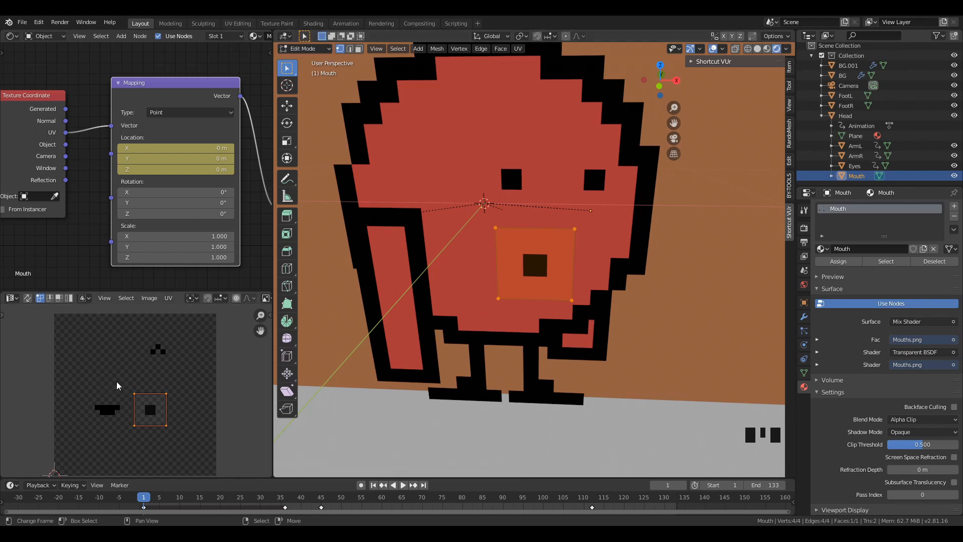
- Try sliding the mouth's UV face back and forth along X between the two sprites once more, cancelling each move
key(g)
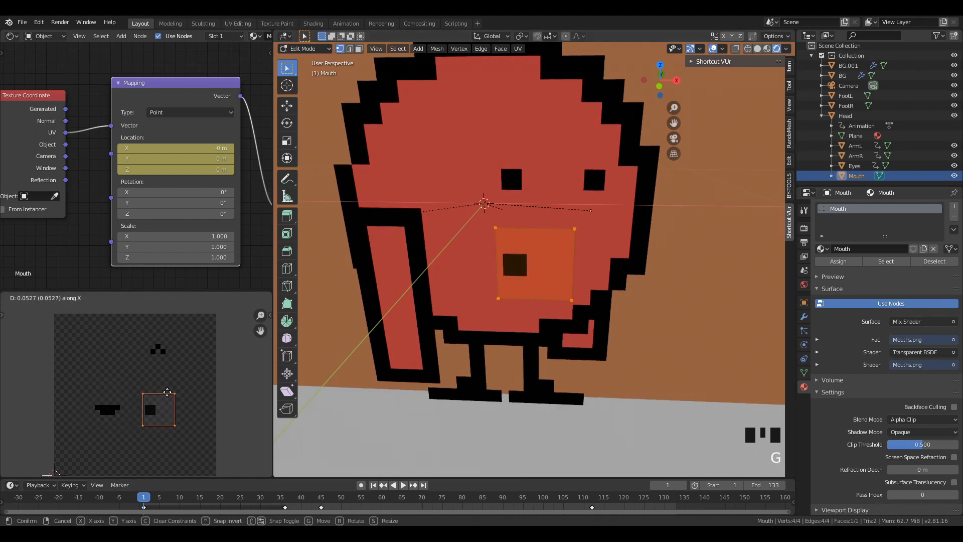
right_click(119, 390)
key(g)
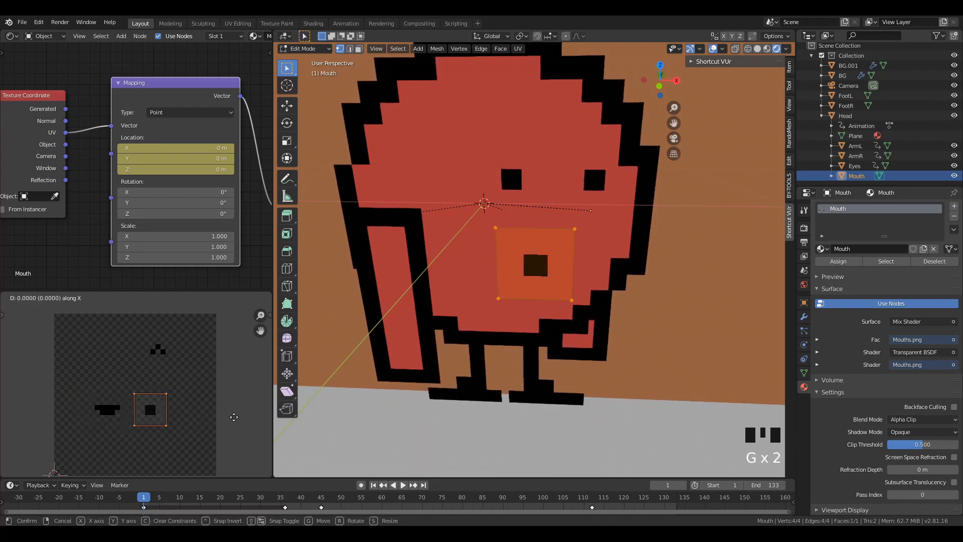
right_click(192, 423)
key(g)
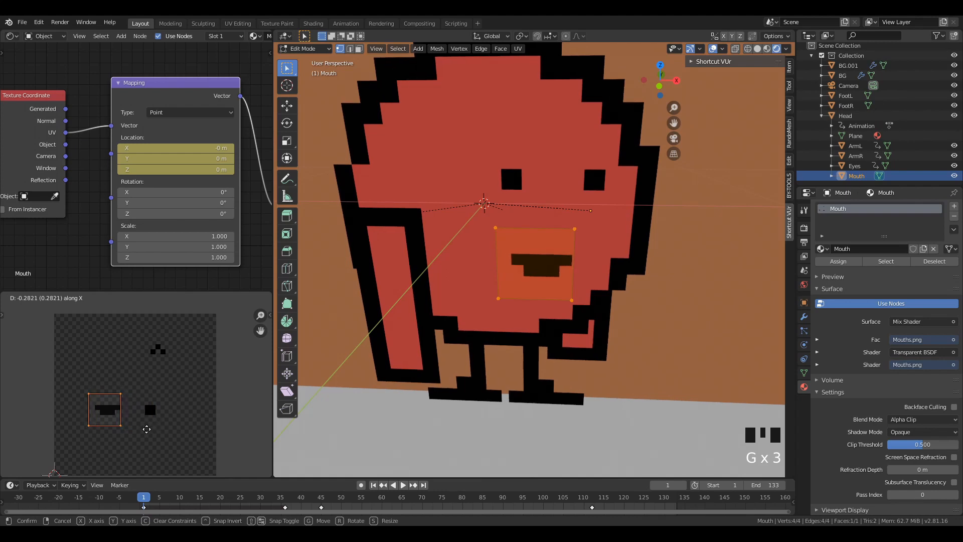
right_click(161, 429)
key(g)
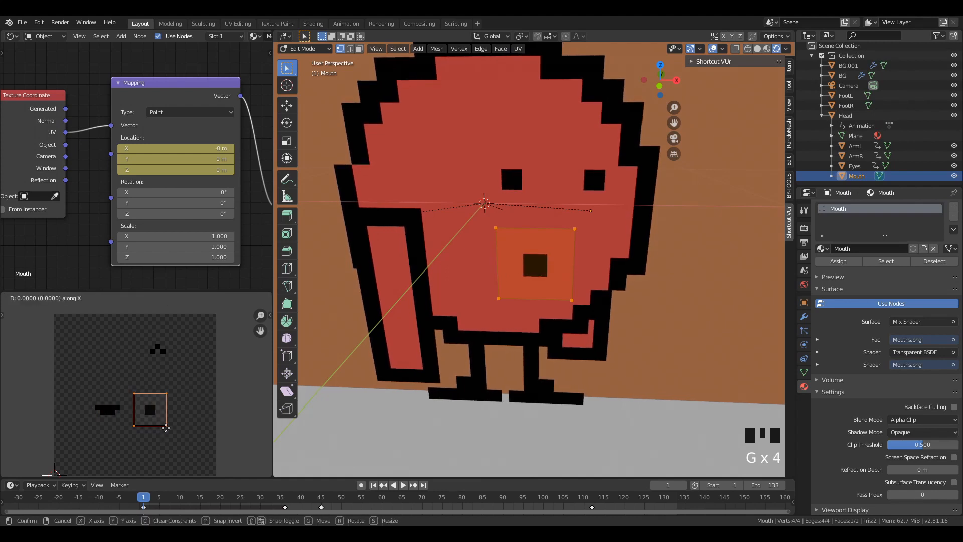
right_click(120, 440)
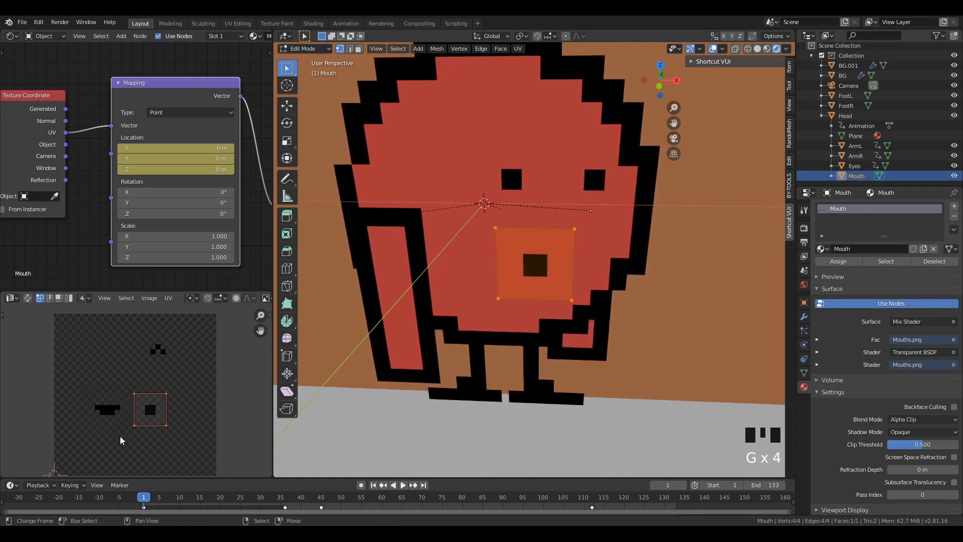
- Change the UV Editor area to the Graph Editor and display the Mouth's animation curves normalized
click(11, 299)
click(11, 299)
click(12, 300)
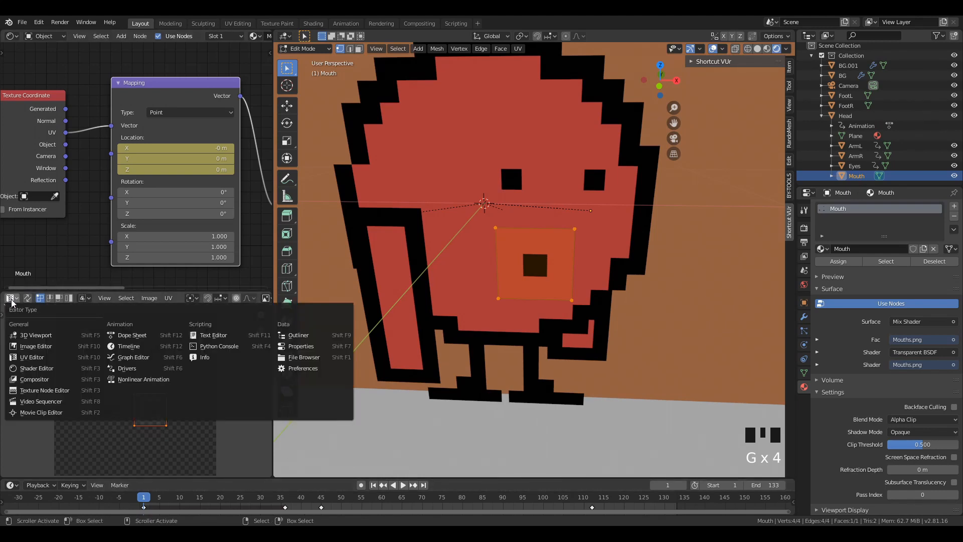
click(15, 298)
click(13, 298)
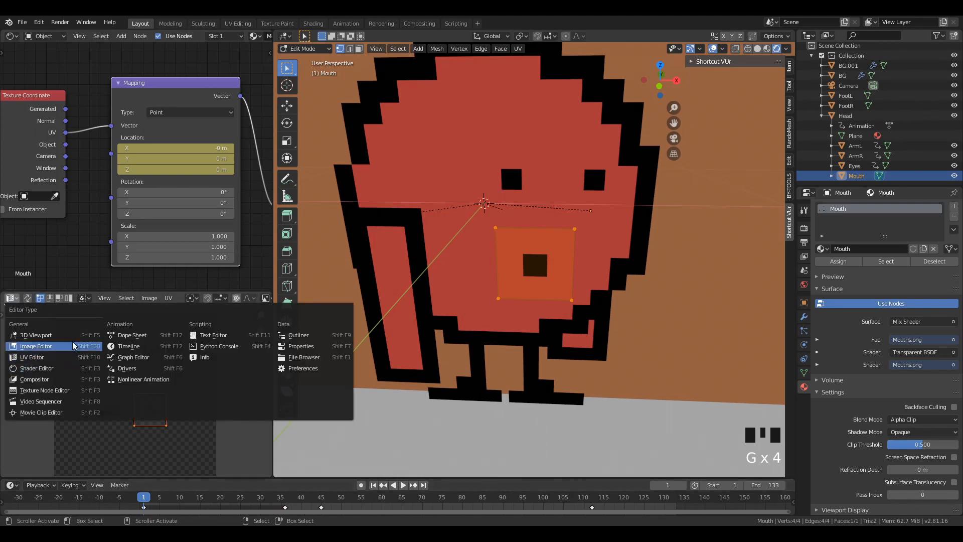
click(126, 358)
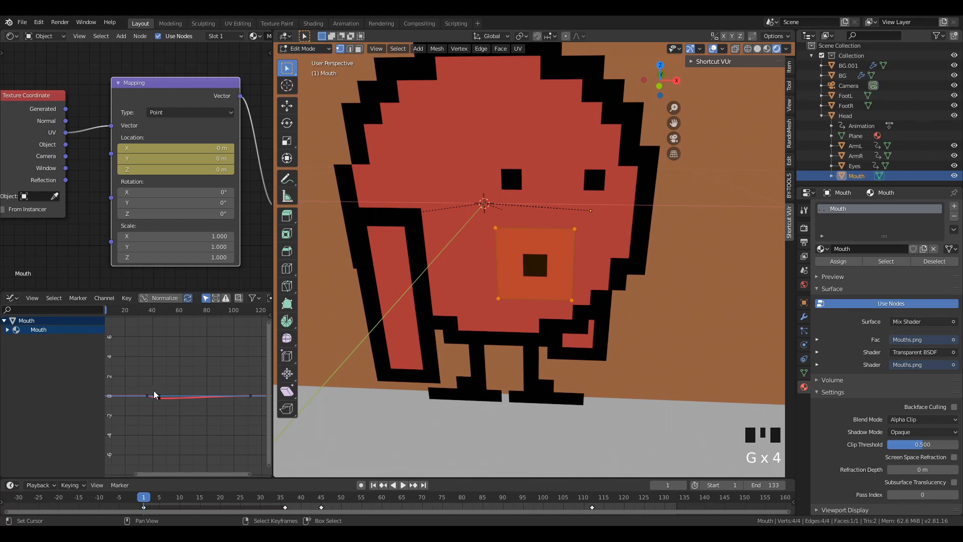
scroll(179, 410, up, 1)
click(160, 297)
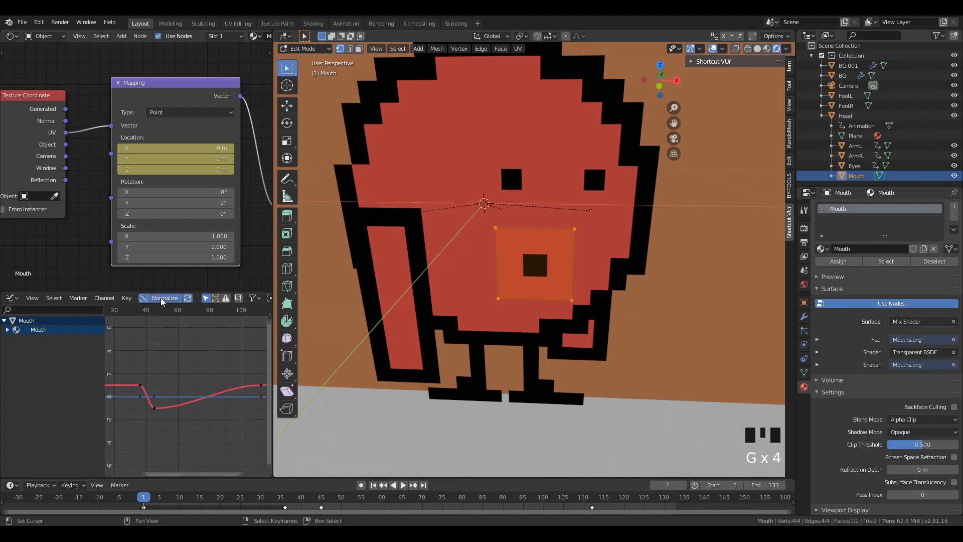
click(160, 297)
click(160, 298)
scroll(140, 415, up, 1)
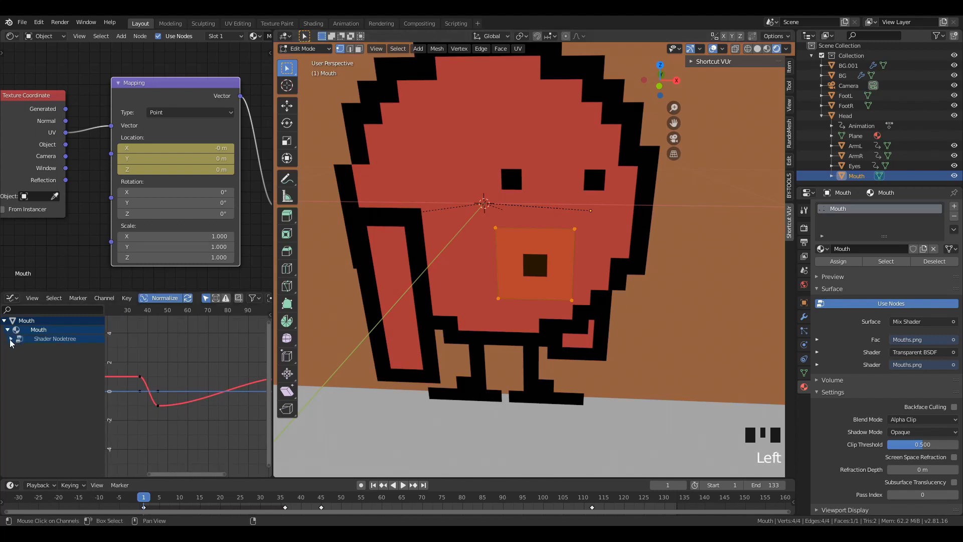
- Expand the Shader Nodetree channels, select the X Location curve, and lock the Y and Z Location curves
click(11, 339)
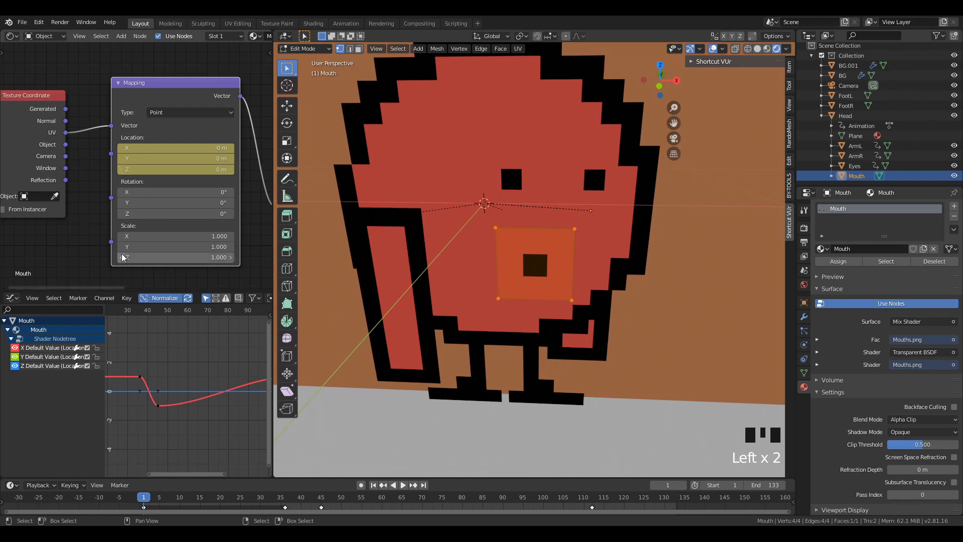
click(44, 339)
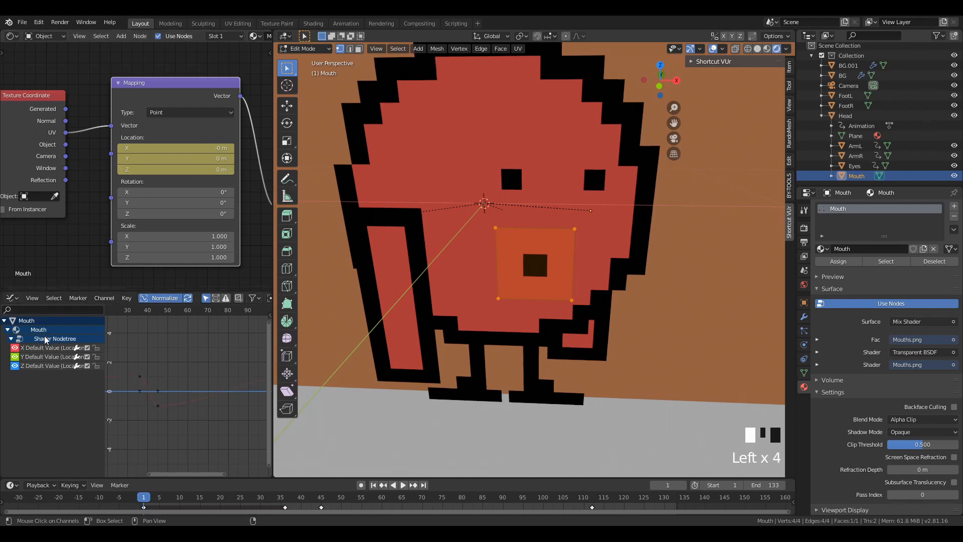
drag(169, 95, 180, 90)
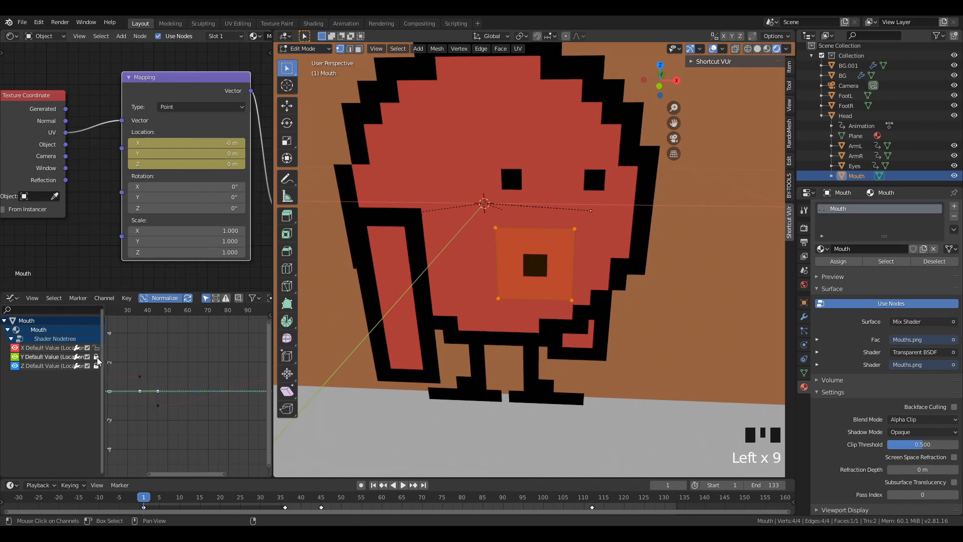
click(37, 356)
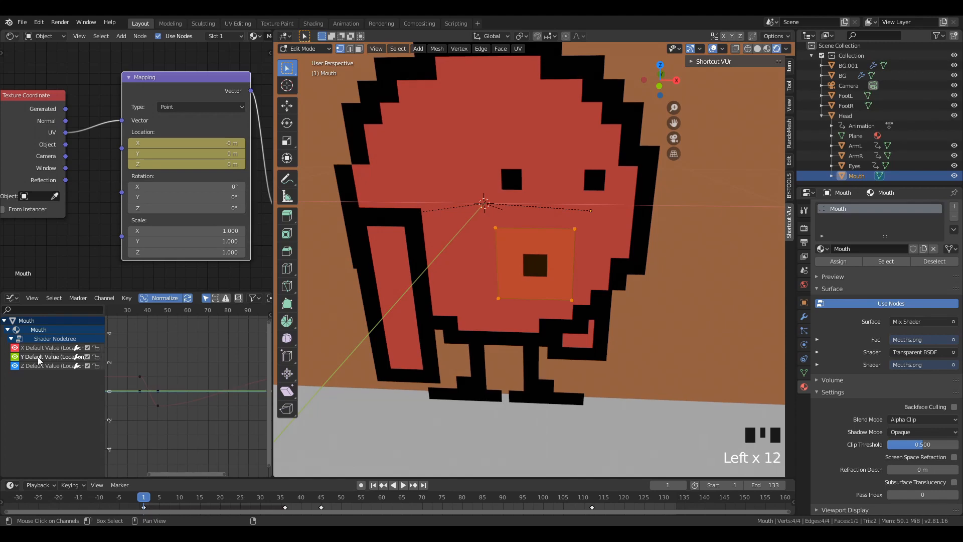
click(38, 366)
click(46, 348)
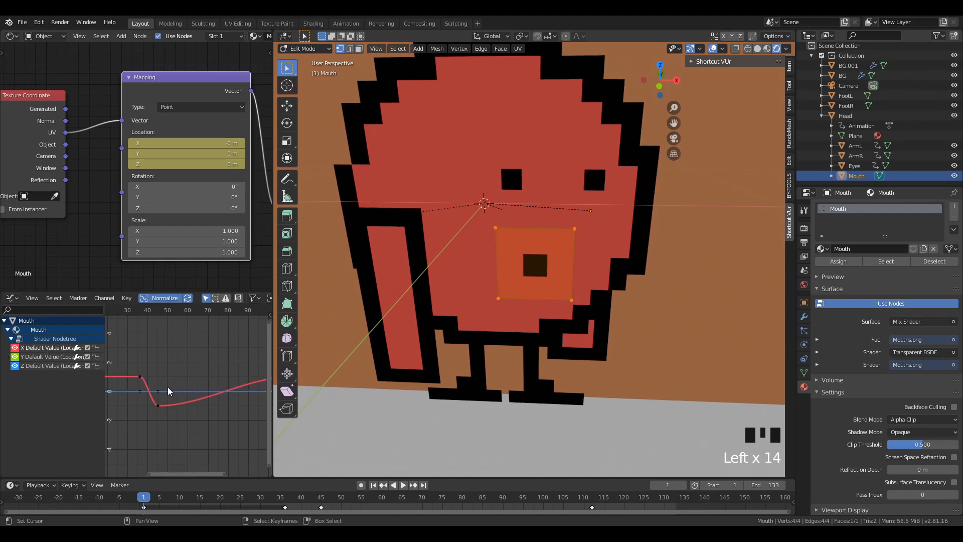
click(96, 365)
- Scrub the Graph Editor between frames 33 and 55 to examine how the X Location curve moves the mouth sprite
scroll(145, 384, up, 2)
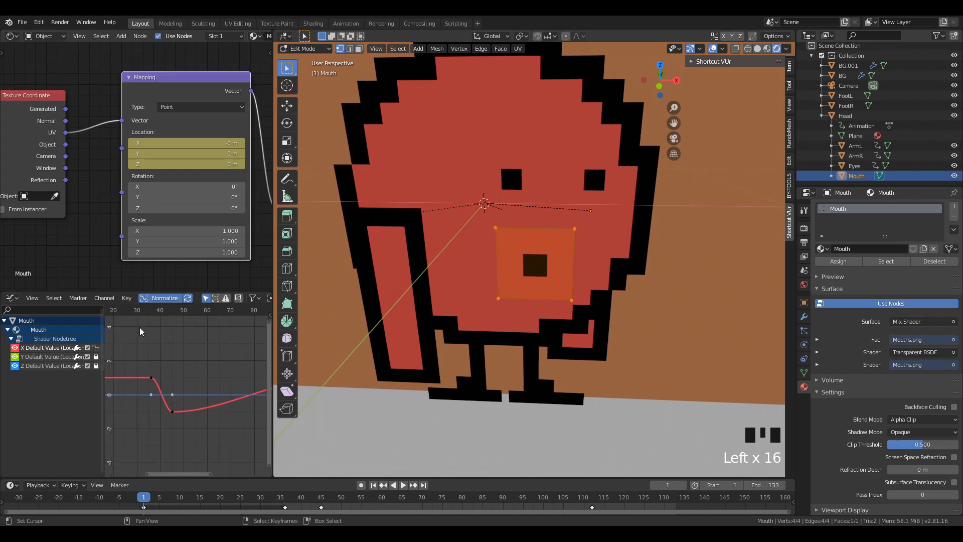
click(140, 311)
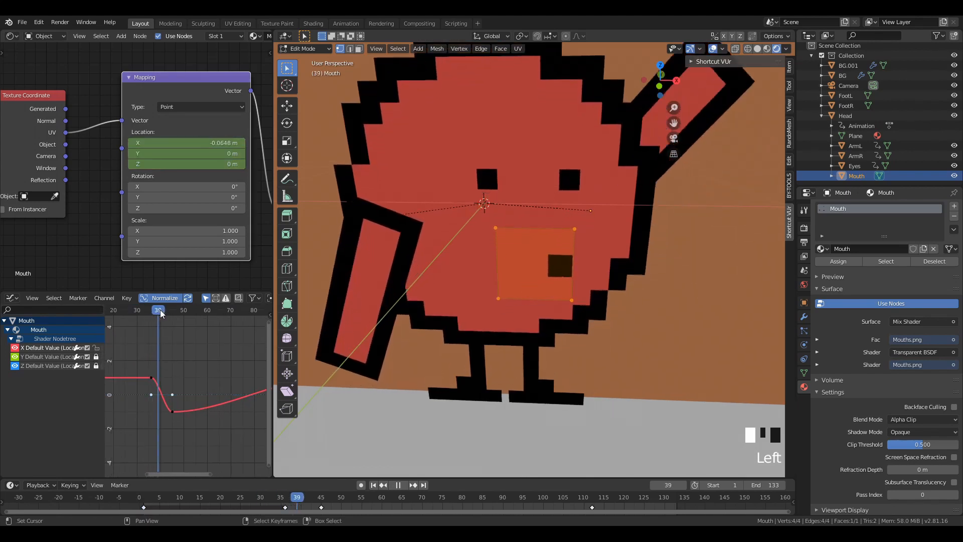
drag(149, 315, 199, 319)
key(Escape)
scroll(158, 390, up, 3)
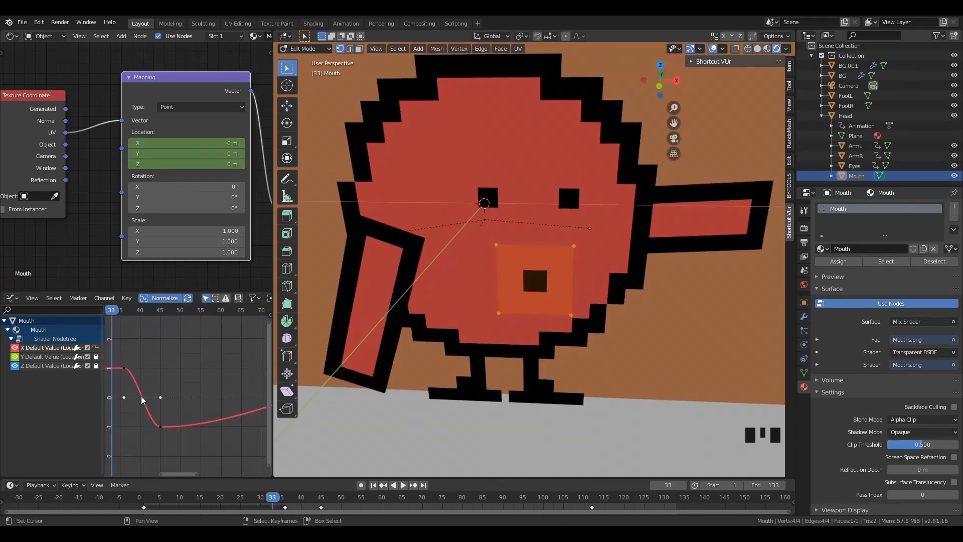
drag(152, 317, 182, 326)
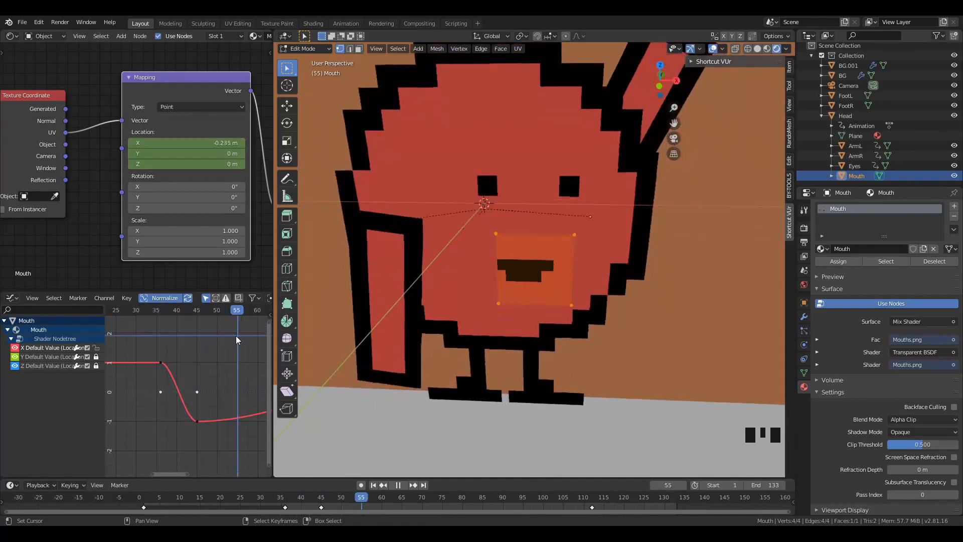
key(Escape)
- Select the Mapping Location keyframes at frames 36 and 45 and set their interpolation to Linear
key(b)
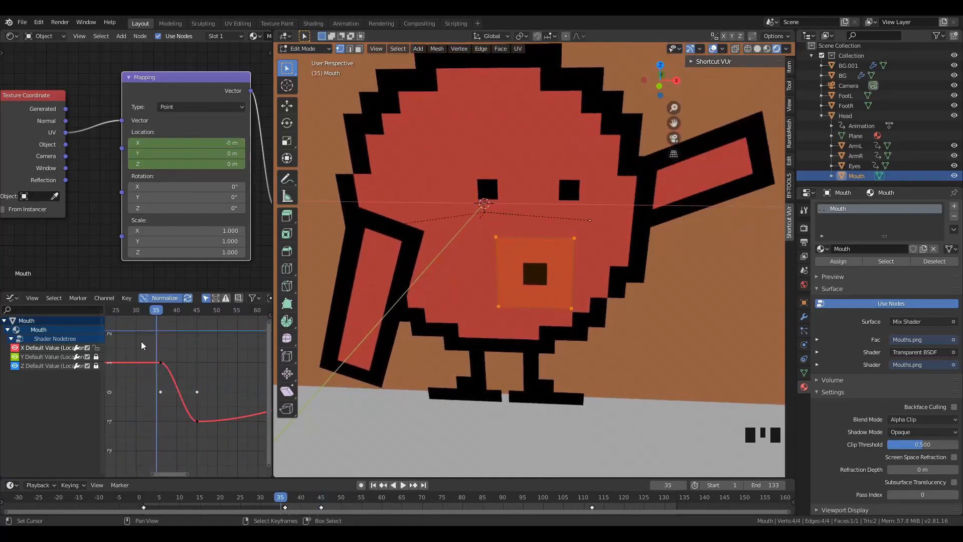
drag(209, 436, 149, 359)
key(t)
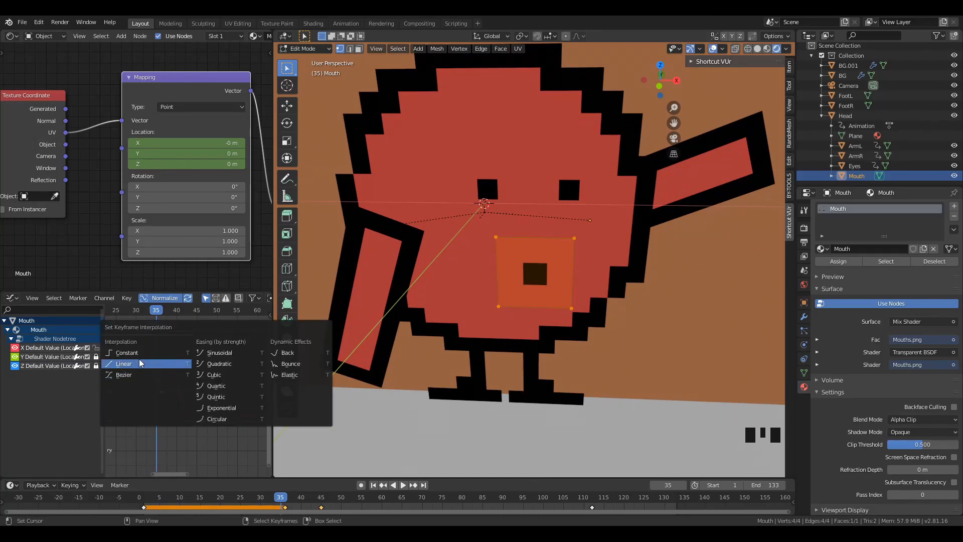
click(139, 364)
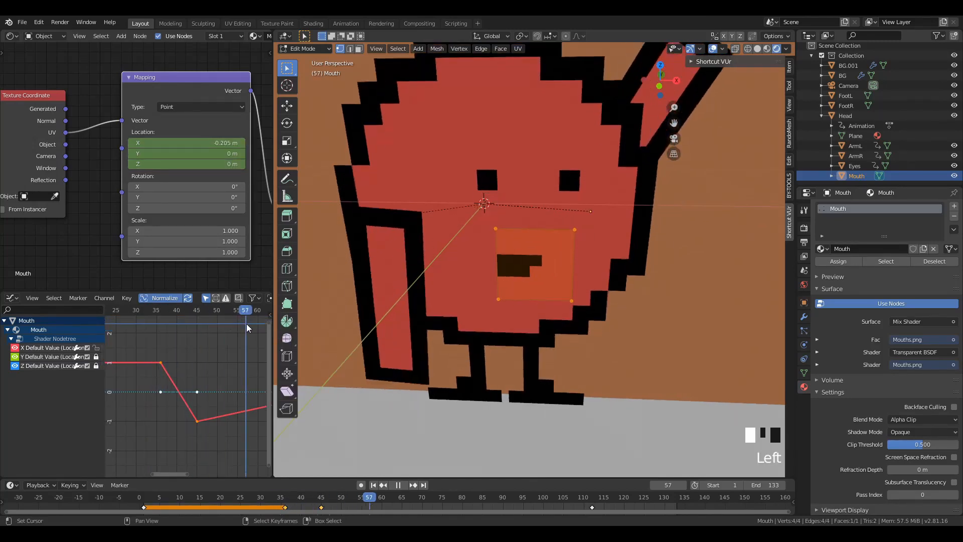
- Play the animation and scrub back to frame 38 to examine the mouth's motion with linear interpolation
click(398, 485)
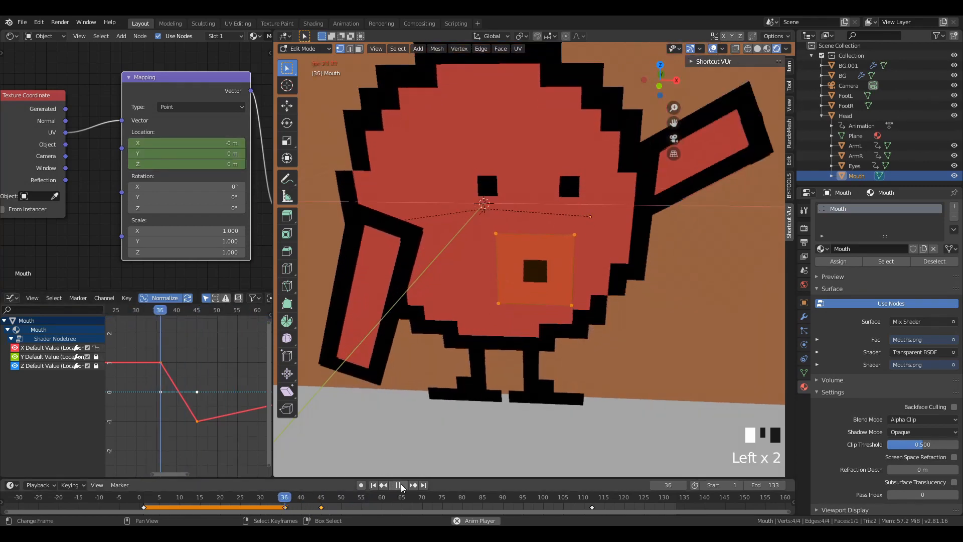
click(399, 485)
drag(231, 314, 169, 311)
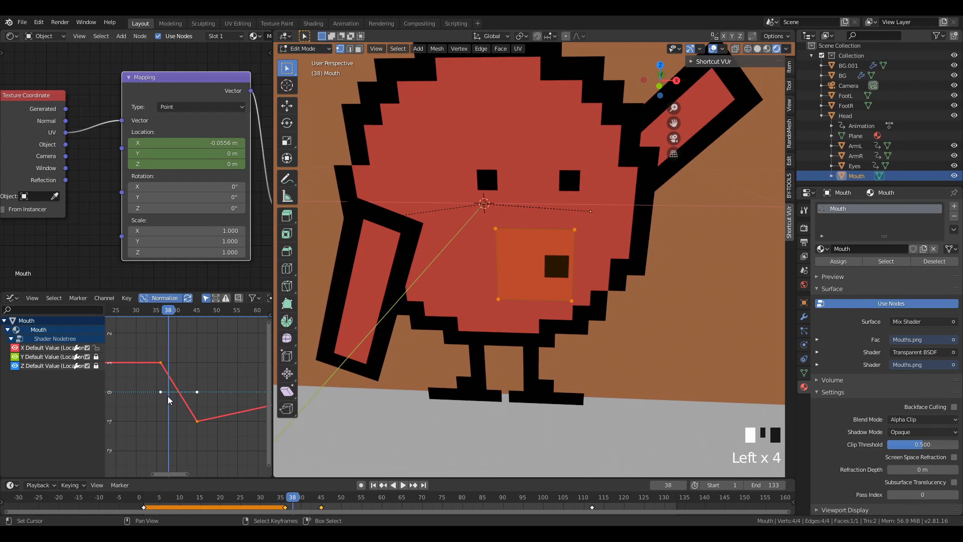
- Set the selected X Location keyframes' interpolation to Constant and scrub the Graph Editor to frame 36
key(t)
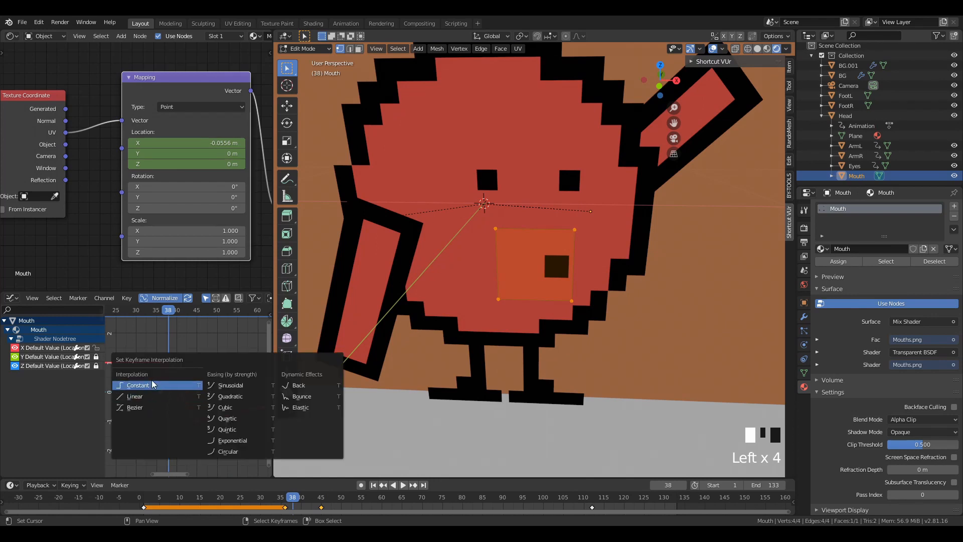
click(151, 385)
right_click(197, 393)
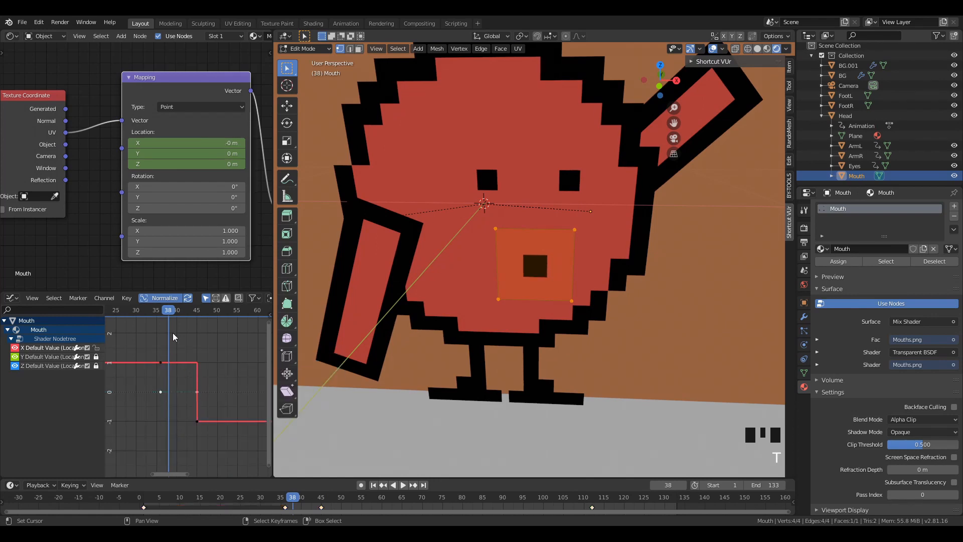
mouse_move(168, 313)
mouse_down()
mouse_move(199, 316)
mouse_move(163, 323)
mouse_up()
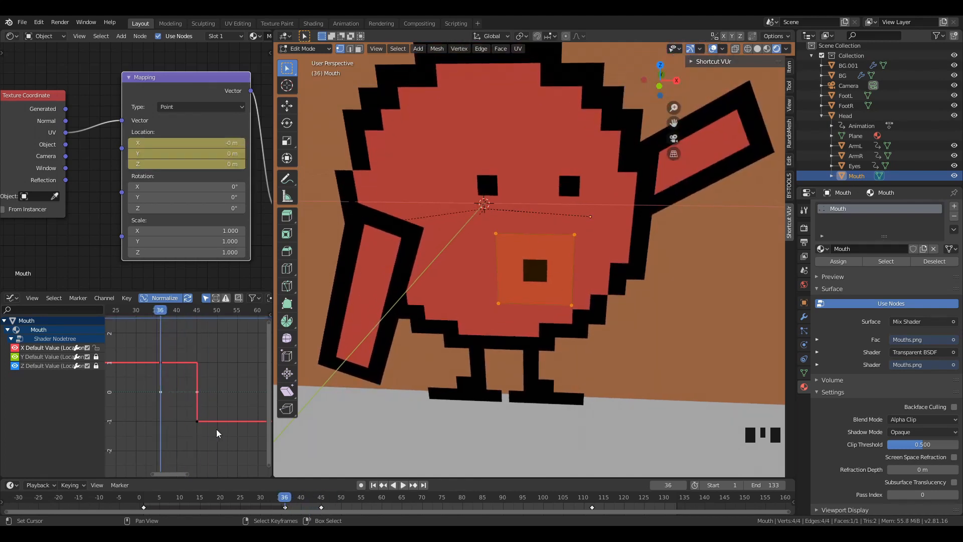
- Select all X Location keyframes and set their interpolation to Bezier
key(a)
key(t)
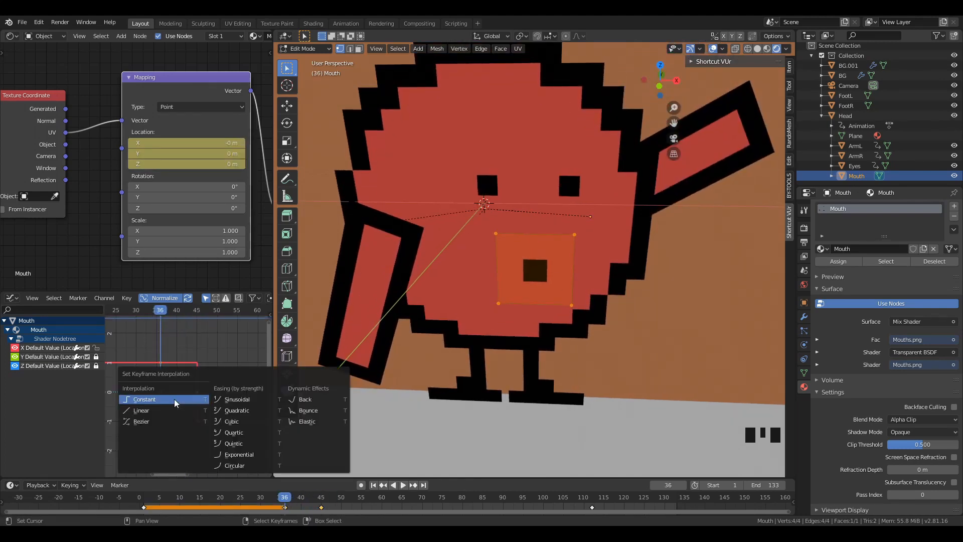
click(159, 421)
right_click(171, 363)
right_click(166, 375)
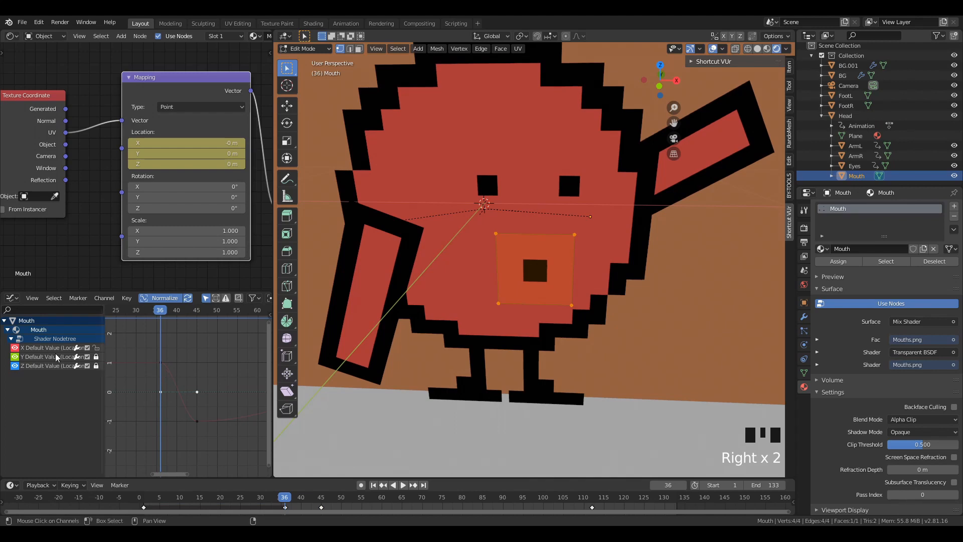
- Select the X Location keyframe at frame 36, scale up its Bezier handles, and scrub to examine the mouth's motion
click(174, 371)
right_click(163, 366)
key(g)
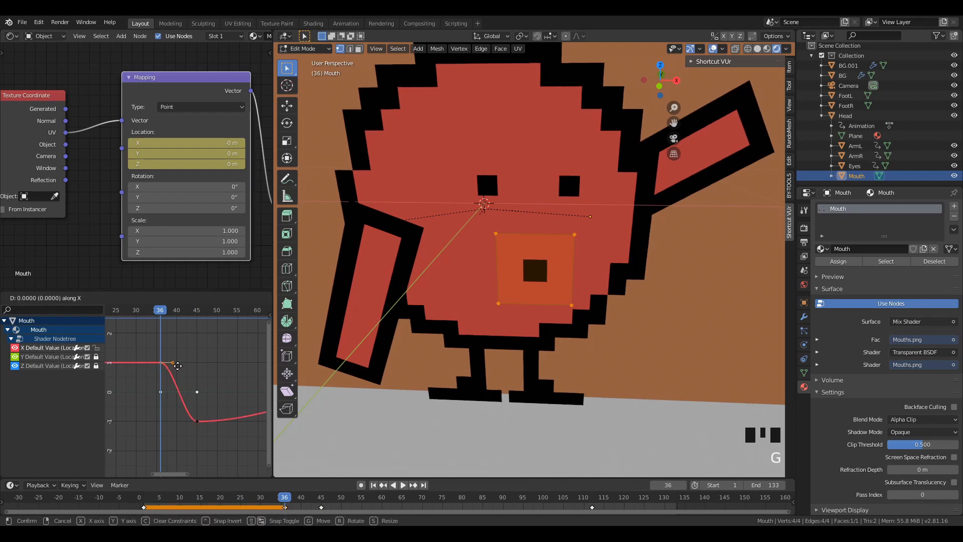
right_click(194, 373)
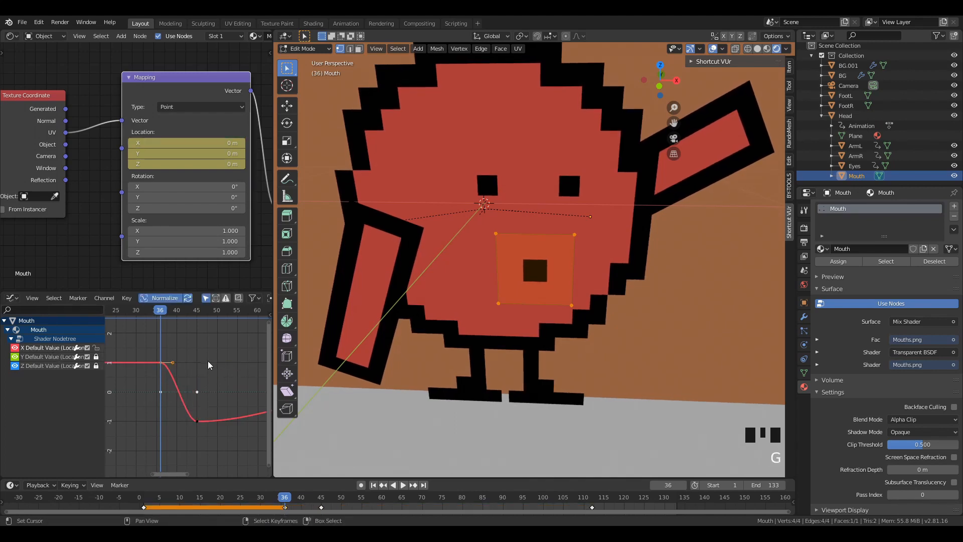
key(s)
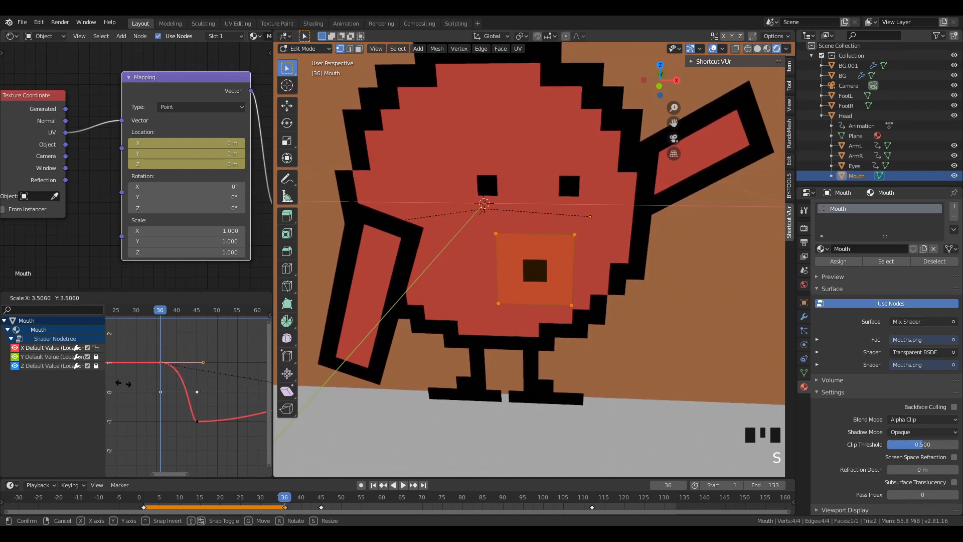
click(186, 379)
drag(161, 310, 171, 314)
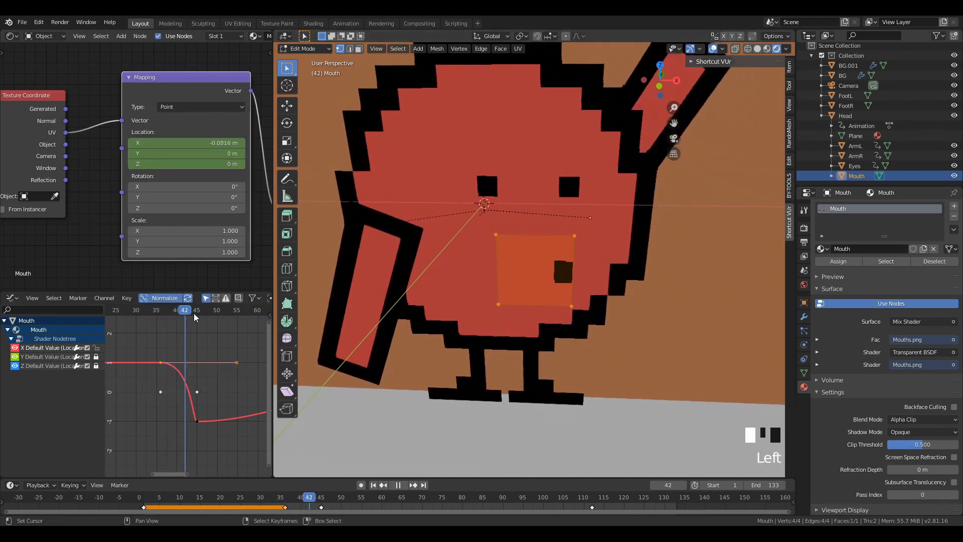
key(Escape)
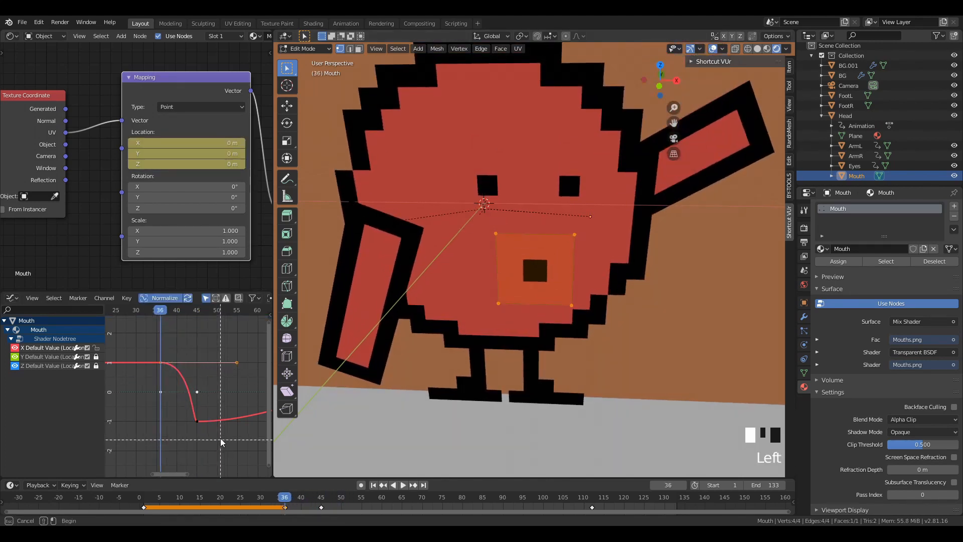
- Set the X Location keyframes' interpolation to Constant and scrub back to frame 36 to check the mouth
key(t)
click(147, 374)
click(152, 384)
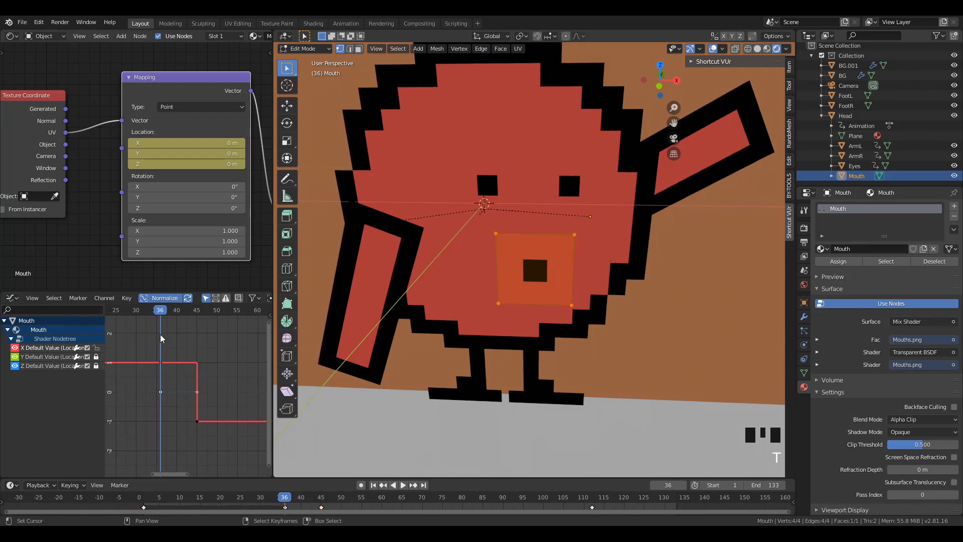
key(space)
drag(187, 314, 162, 310)
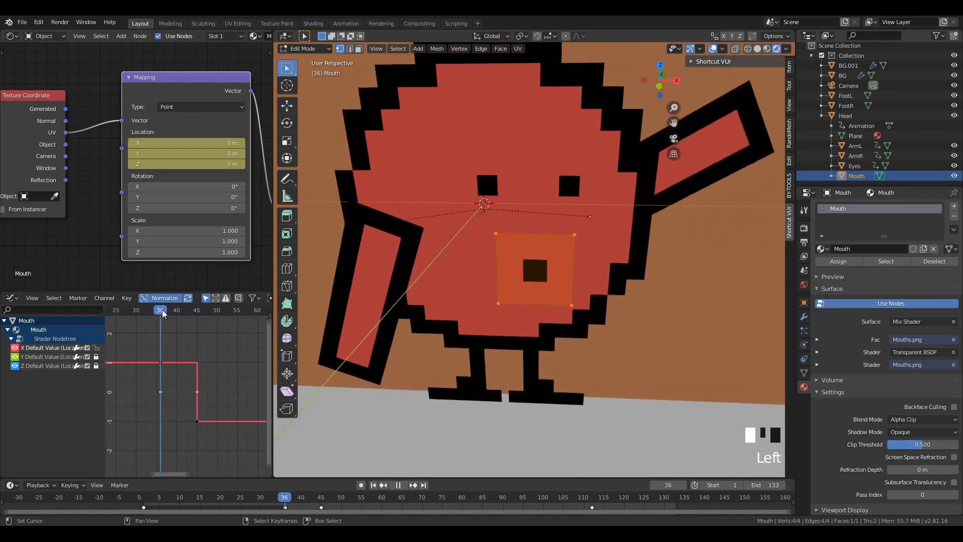
- Switch the mouth to Object Mode, reselect only the Mouth object, and scrub from frame 36 to 52
scroll(193, 370, down, 2)
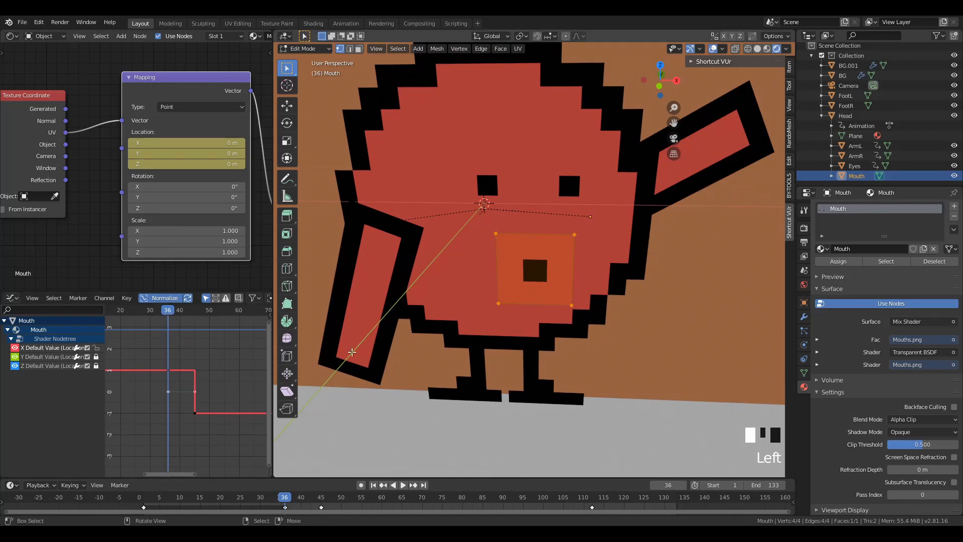
key(Tab)
key(a)
key(a)
key(a)
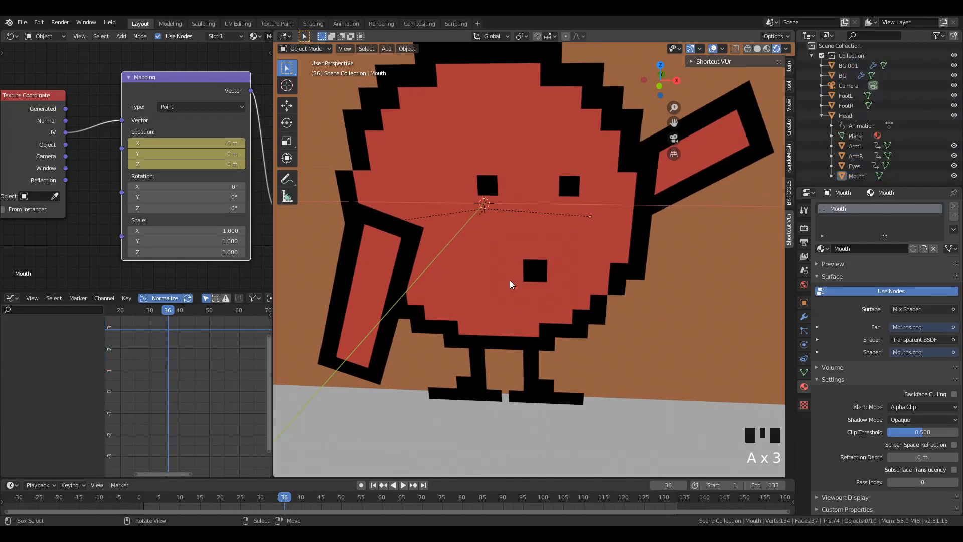
right_click(496, 288)
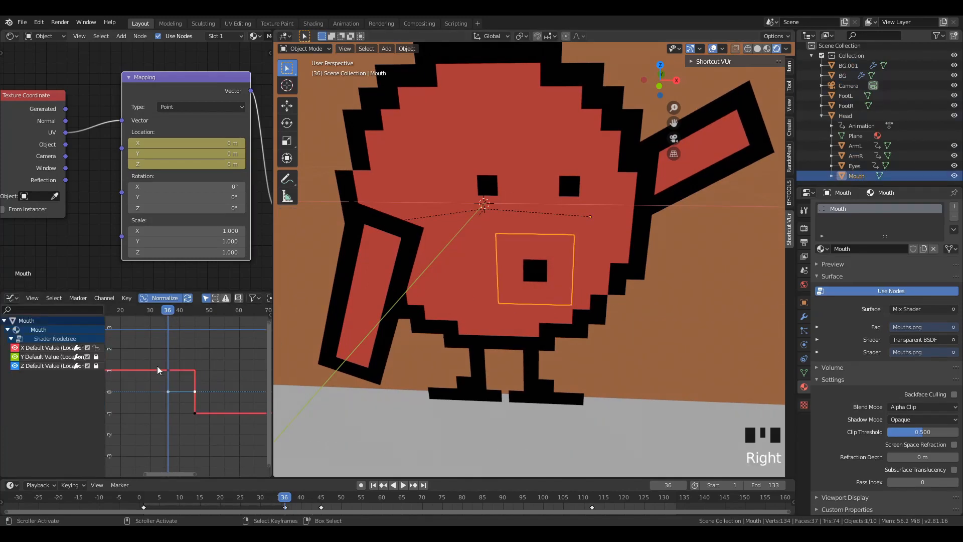
drag(166, 312, 217, 328)
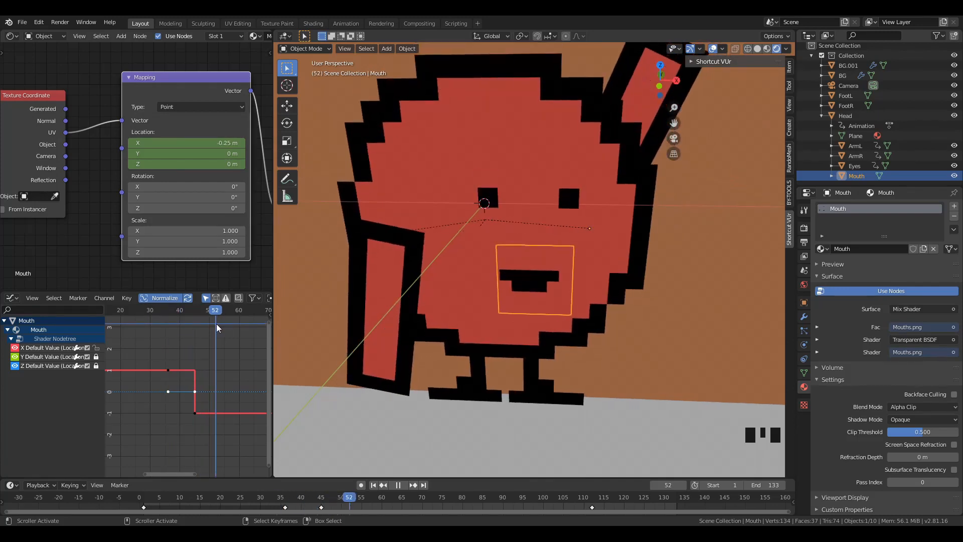
- Scrub the Graph Editor between frames 52 and 121 to examine how the constant X Location curve switches mouth sprites
scroll(221, 407, down, 6)
middle_drag(221, 408, 145, 401)
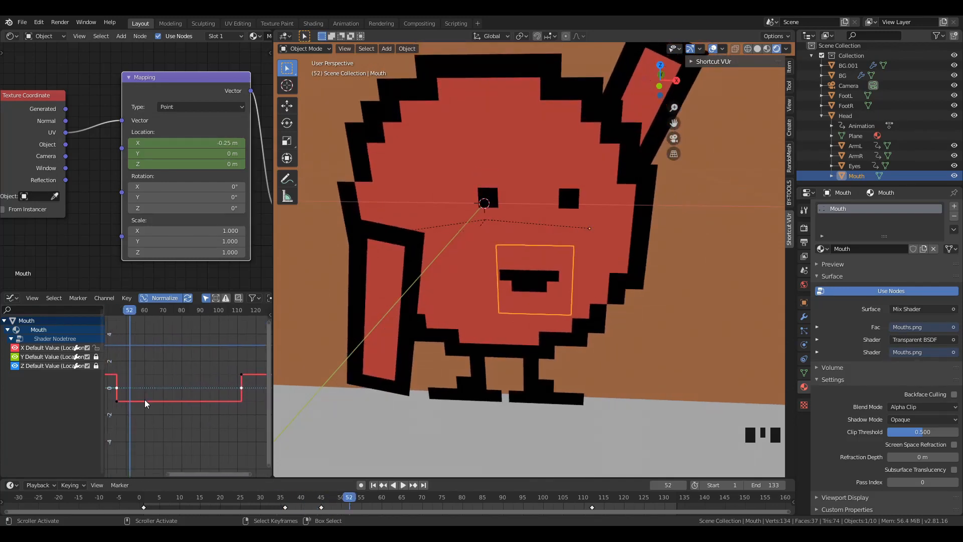
scroll(145, 400, down, 1)
drag(140, 312, 227, 324)
key(b)
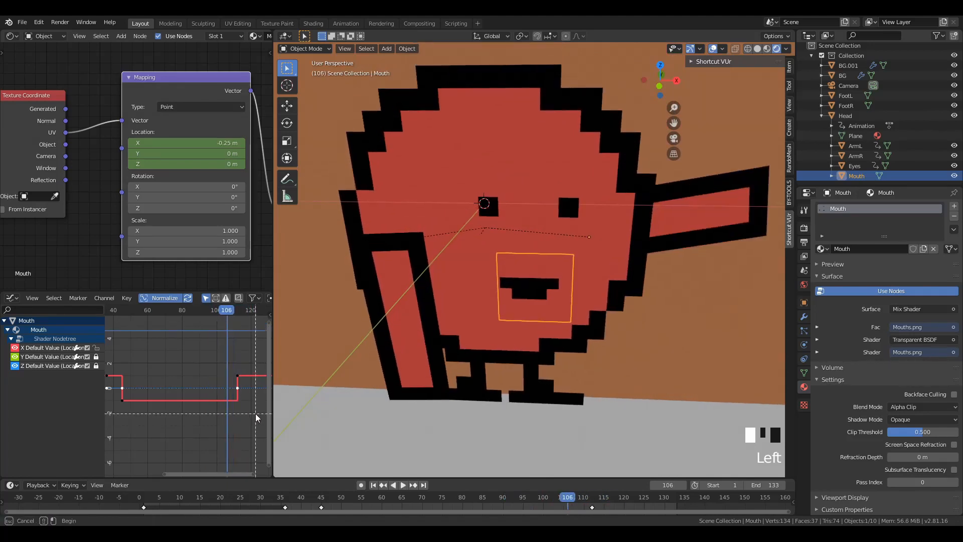
drag(150, 407, 106, 362)
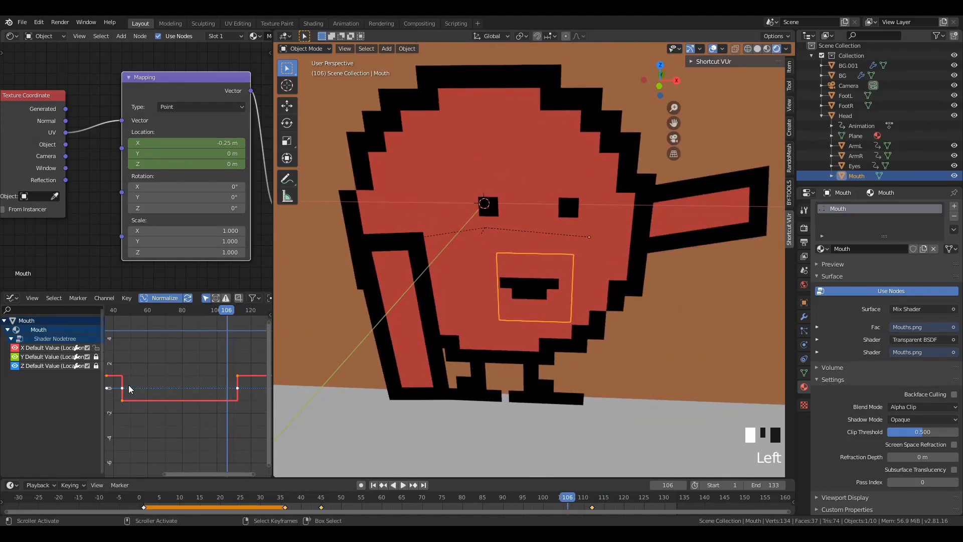
click(205, 380)
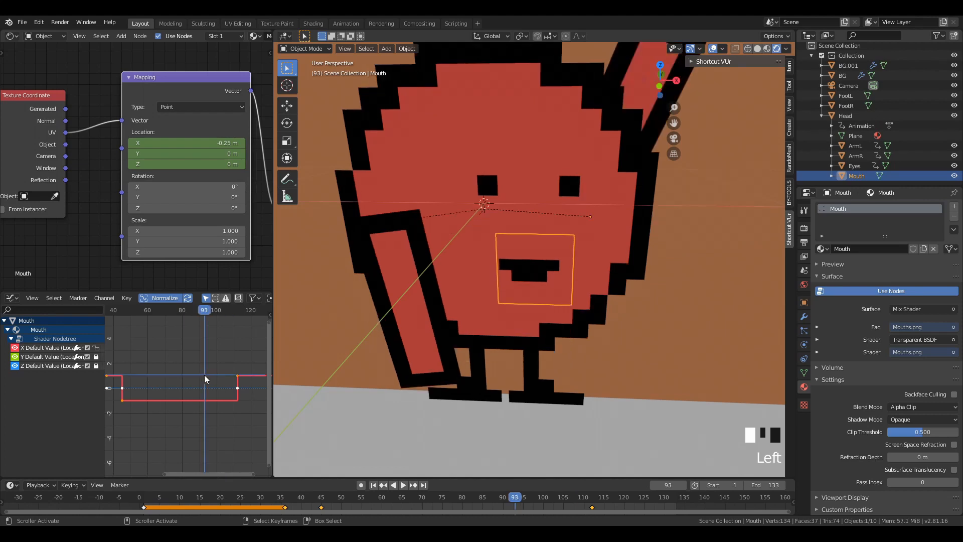
drag(201, 312, 232, 321)
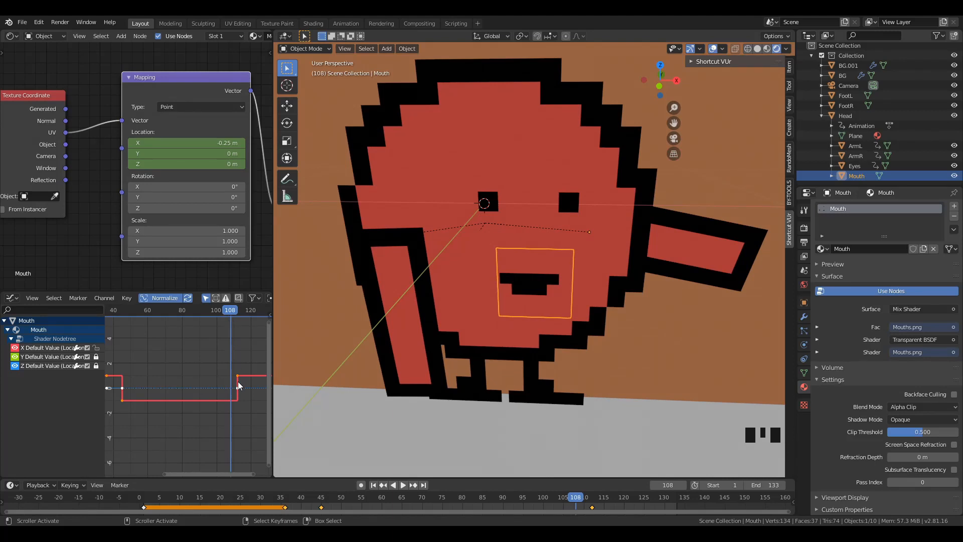
key(Left)
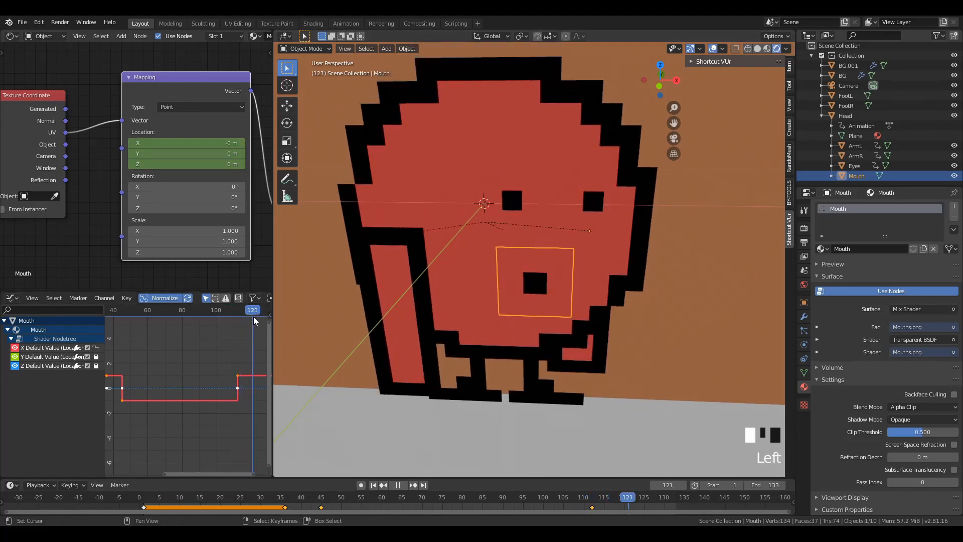
drag(229, 326, 232, 326)
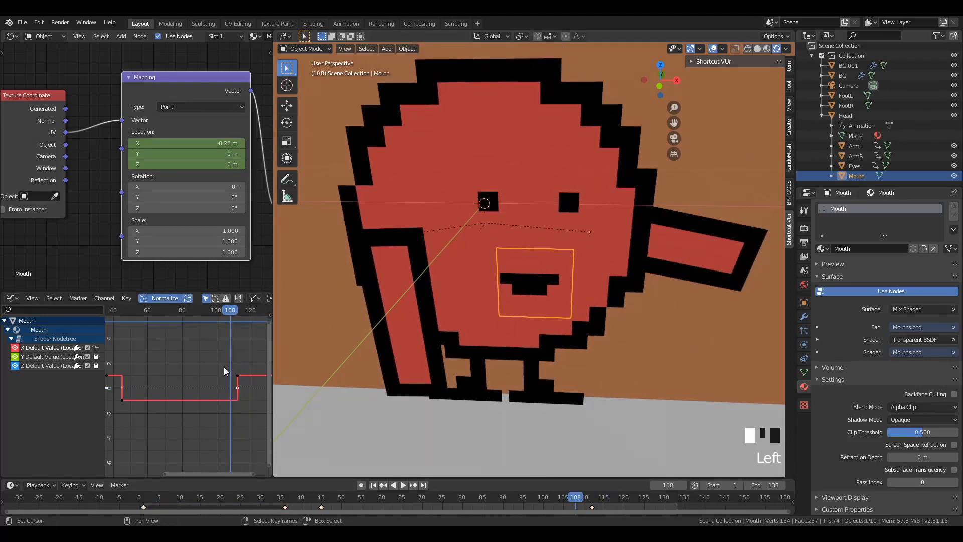
scroll(224, 417, down, 1)
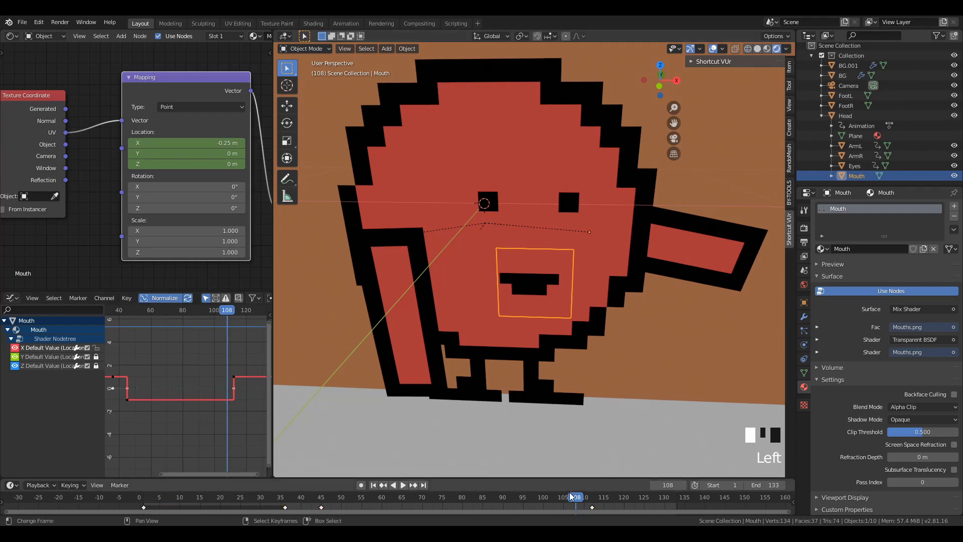
- Return to frame 1 and play the animation to examine the whole character's motion from an angled view
drag(575, 500, 256, 503)
click(374, 485)
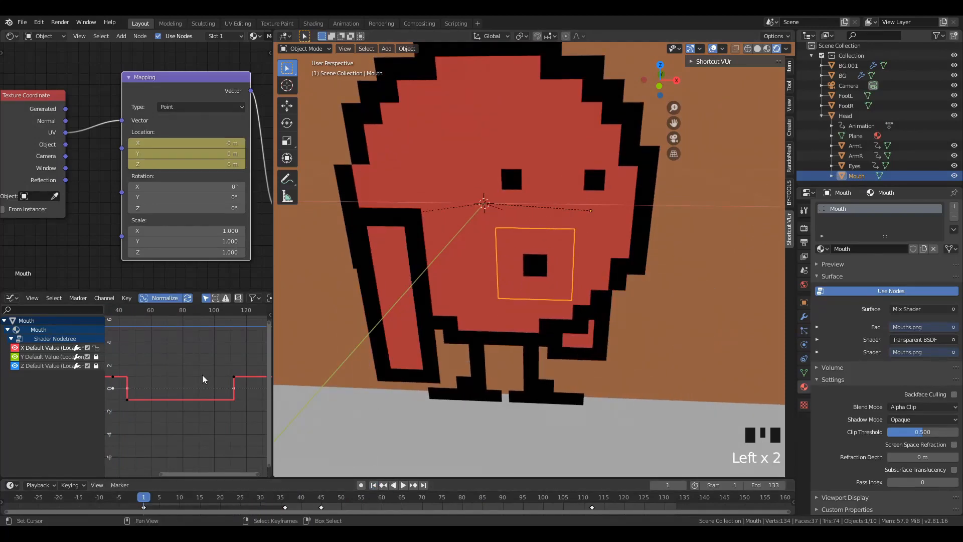
click(402, 486)
scroll(486, 297, down, 3)
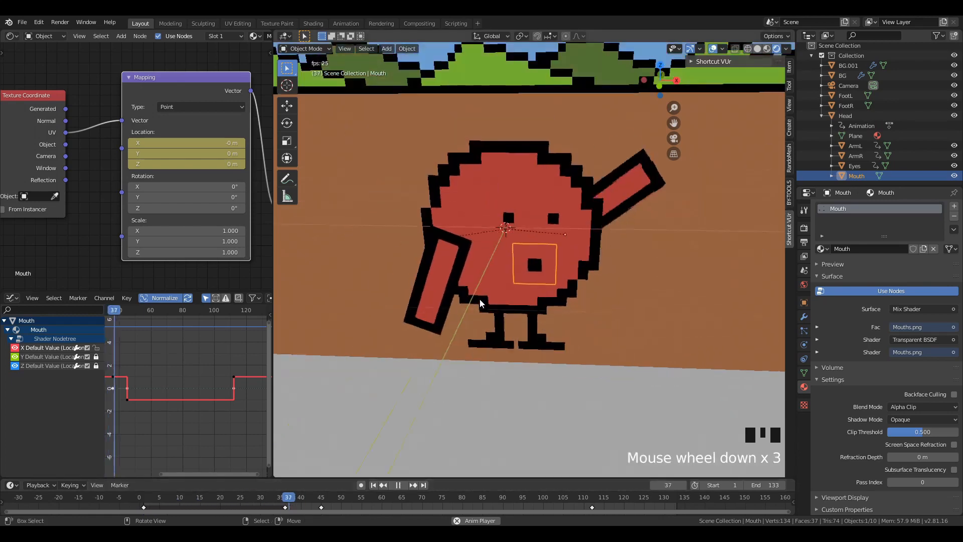
middle_drag(485, 297, 516, 279)
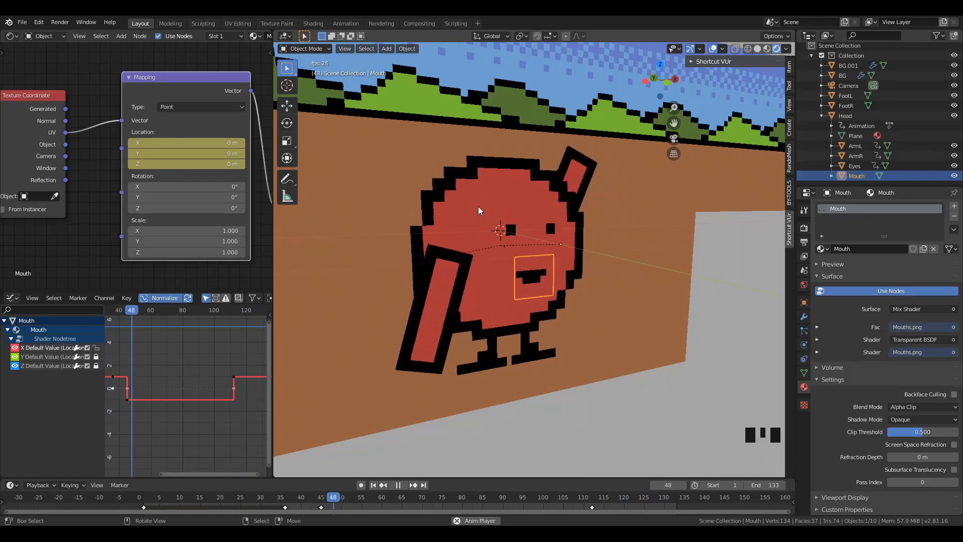
- Select the Eyes object and save the file while the animation plays
click(484, 209)
scroll(530, 235, down, 1)
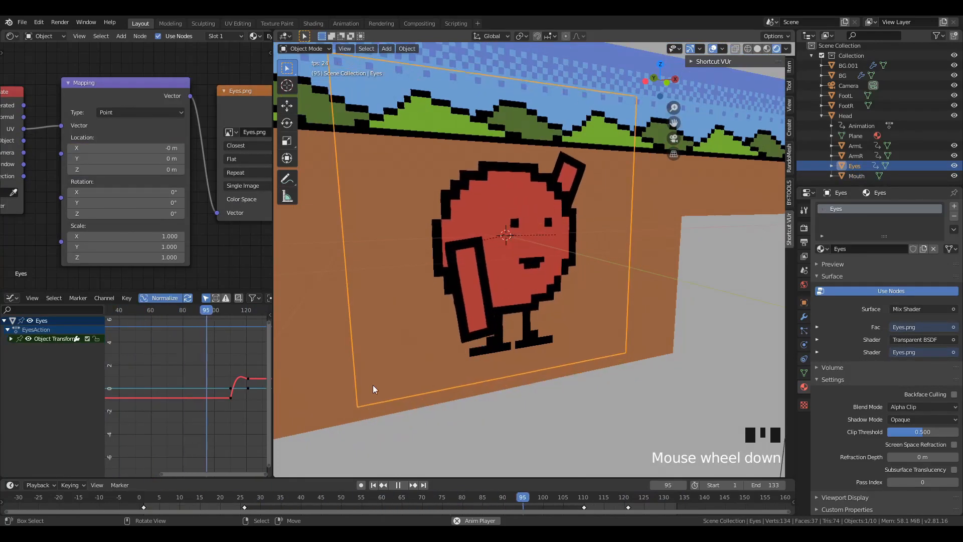
scroll(494, 302, up, 2)
key(ctrl+s)
scroll(491, 291, down, 2)
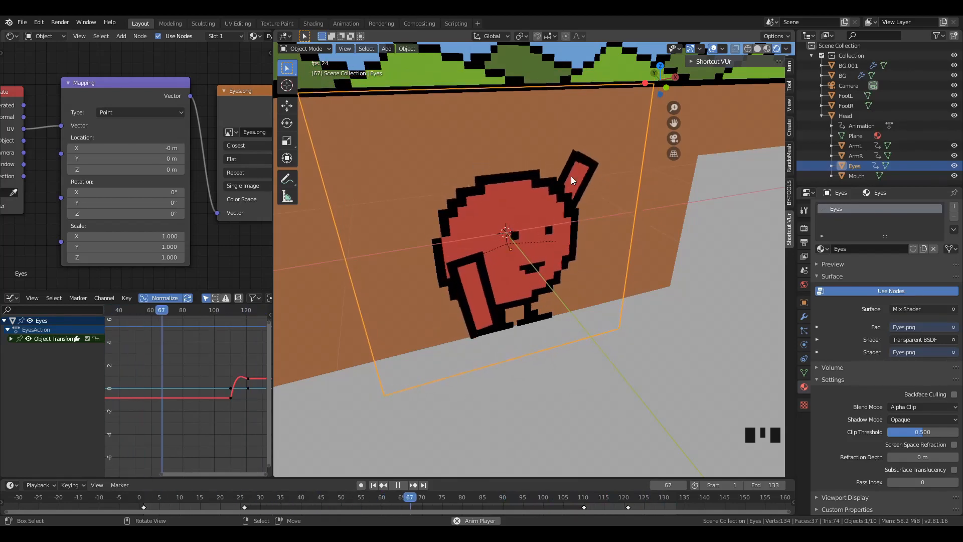
scroll(503, 219, up, 2)
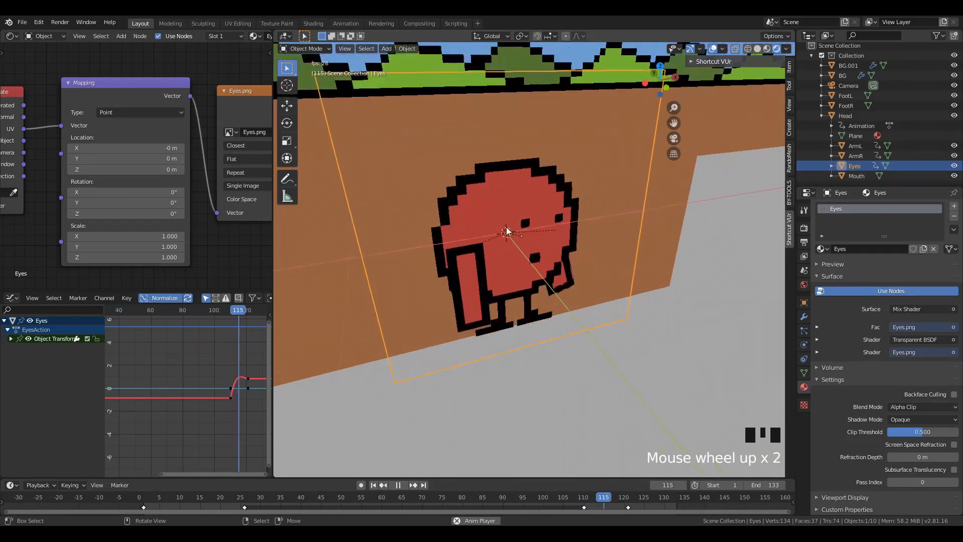
middle_drag(507, 226, 480, 263)
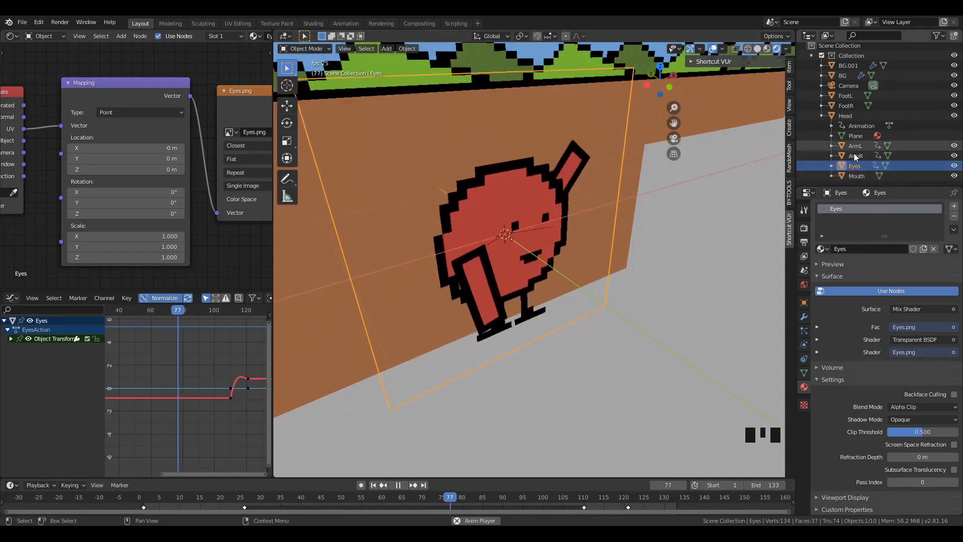
scroll(857, 173, down, 2)
- Select the Head object, stop the playback and return to frame 1
click(847, 120)
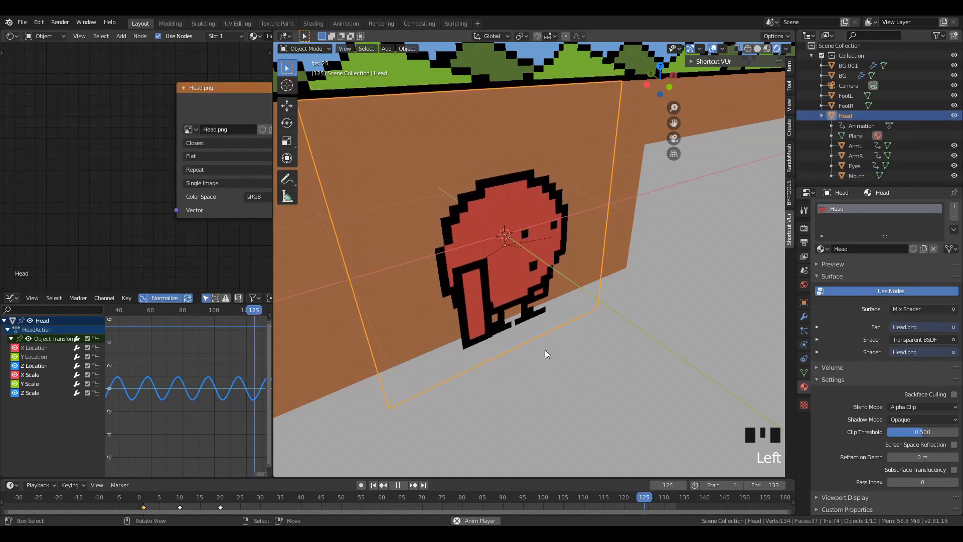
click(398, 485)
click(374, 486)
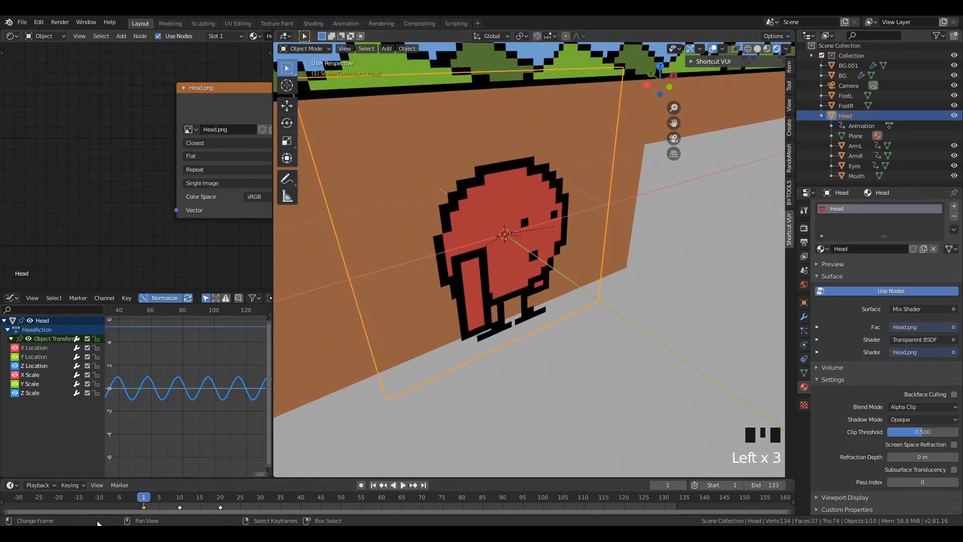
mouse_move(147, 496)
mouse_down()
mouse_move(396, 517)
mouse_move(123, 506)
mouse_move(516, 519)
mouse_move(666, 516)
mouse_move(166, 503)
mouse_move(205, 497)
mouse_move(208, 513)
mouse_move(674, 508)
mouse_move(162, 503)
mouse_up()
- Save cutouttest.blend and widen the Shader Editor and Graph Editor areas
scroll(185, 502, up, 1)
scroll(186, 502, down, 2)
key(ctrl+s)
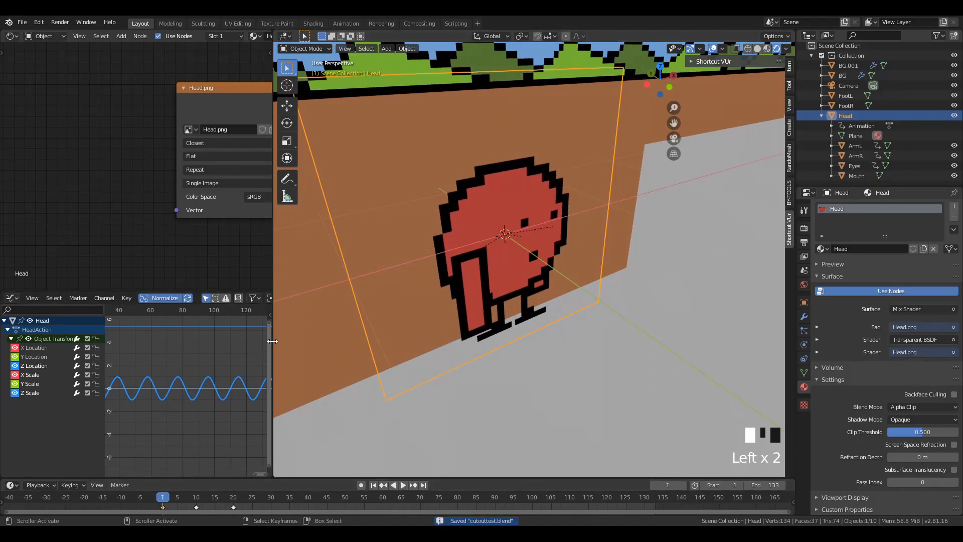
drag(273, 335, 330, 335)
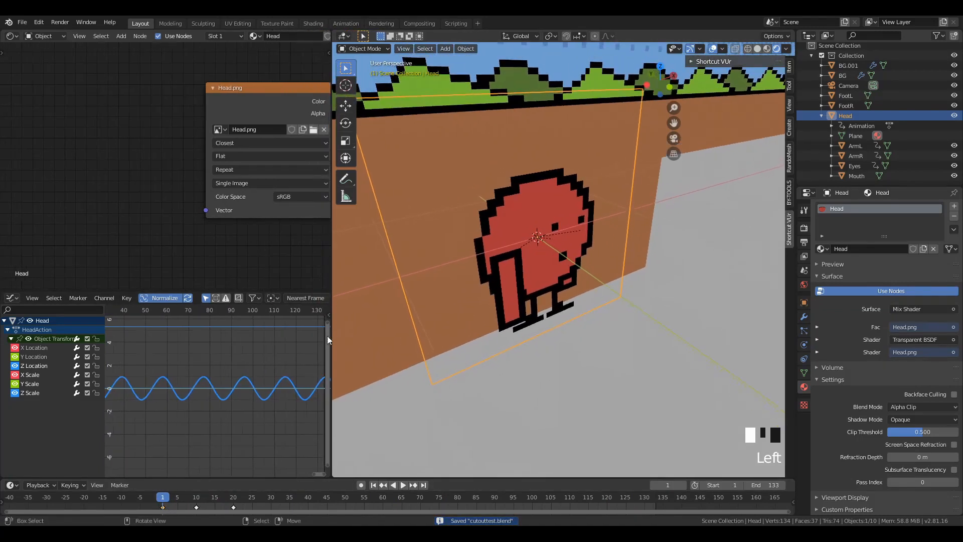
- Show the Graph Editor sidebar to check the Head's F-Curve modifiers, and hide it again
key(n)
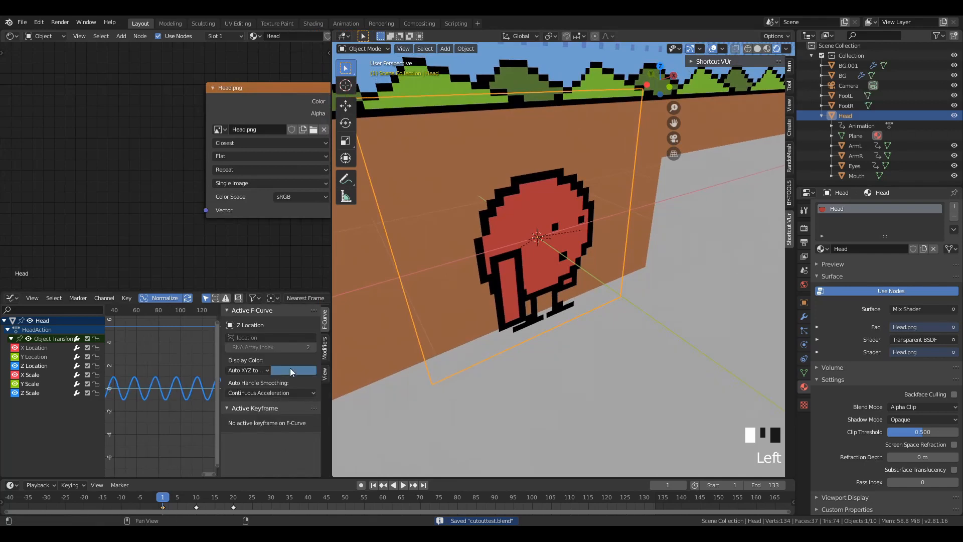
click(324, 351)
key(n)
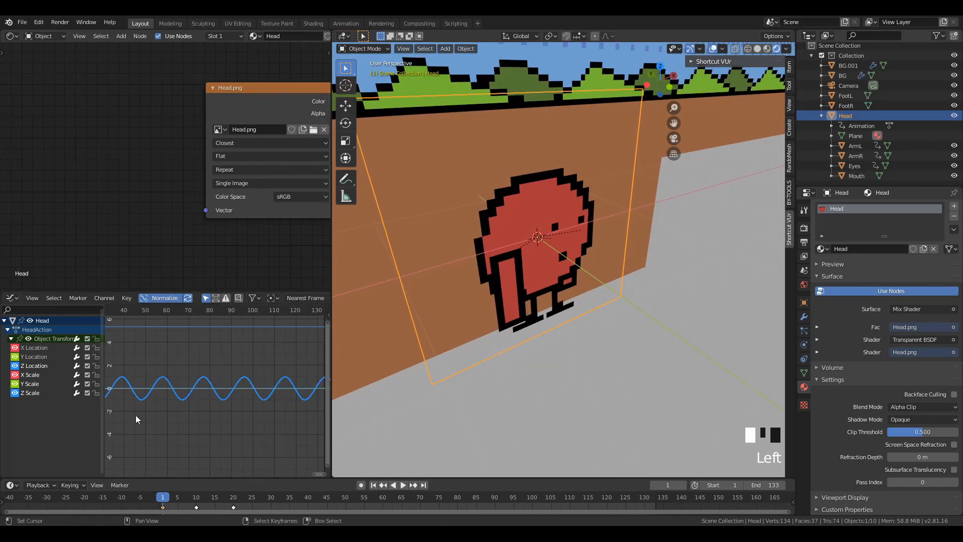
- Scrub from frame 1 to frame 20 and back to examine the Head's repeating Z Location curve
key(space)
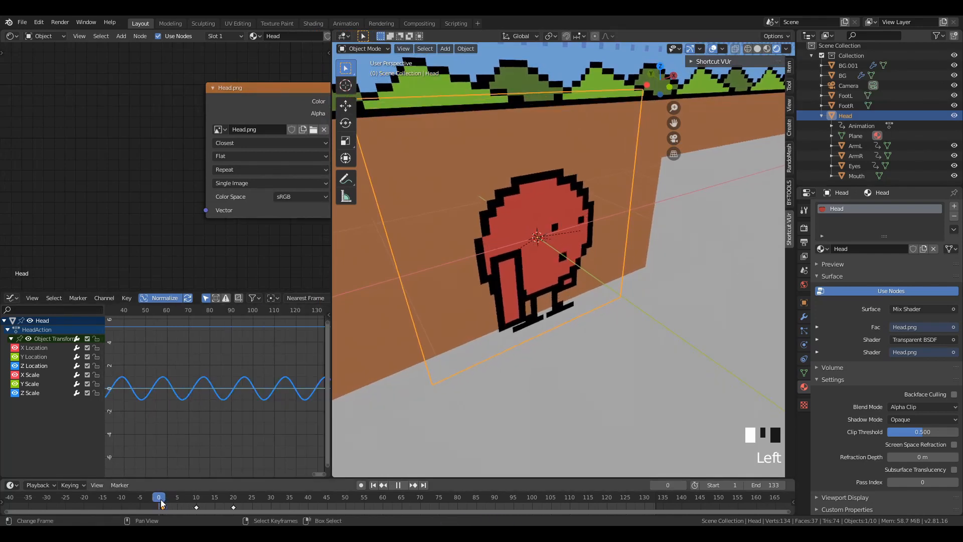
drag(167, 499, 232, 504)
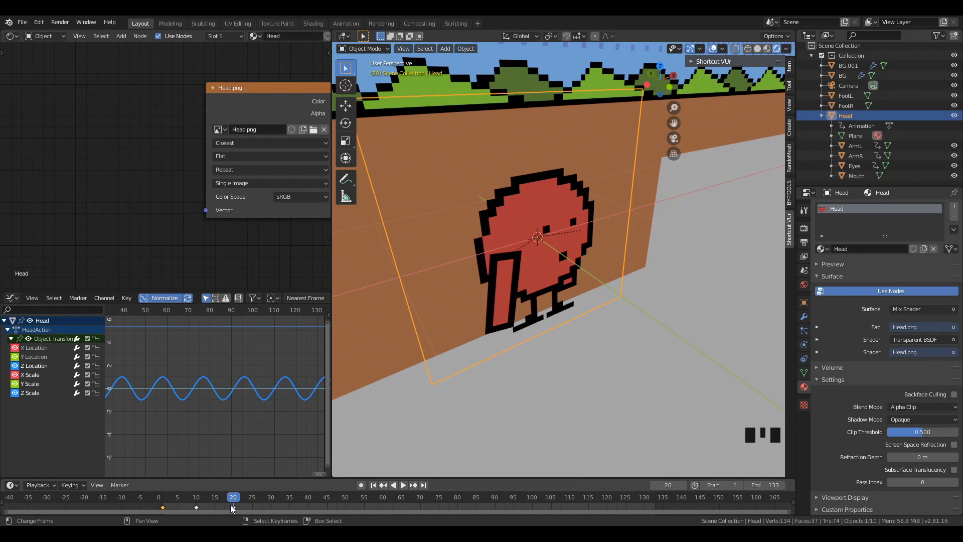
scroll(225, 401, down, 8)
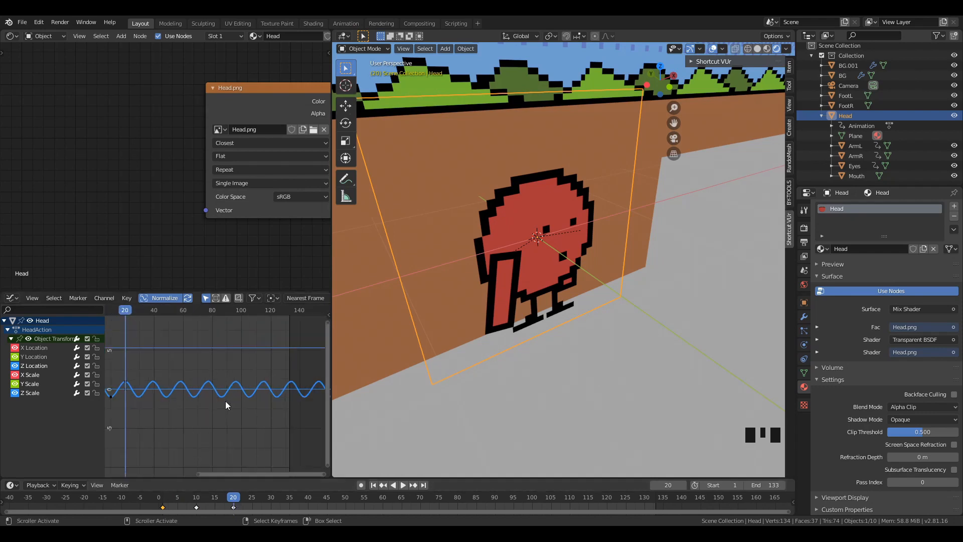
scroll(228, 401, down, 7)
scroll(225, 399, up, 13)
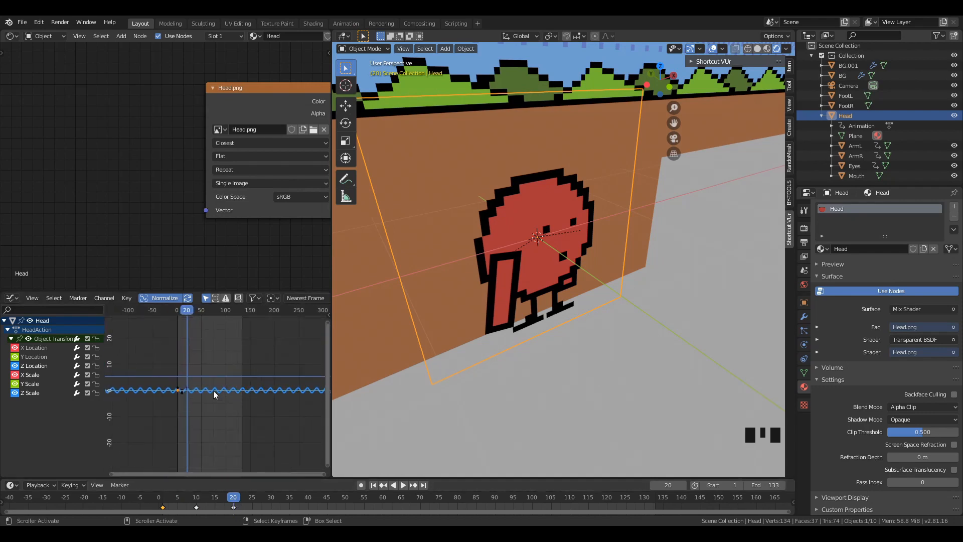
middle_drag(155, 402, 210, 409)
scroll(150, 413, up, 5)
drag(228, 492, 163, 499)
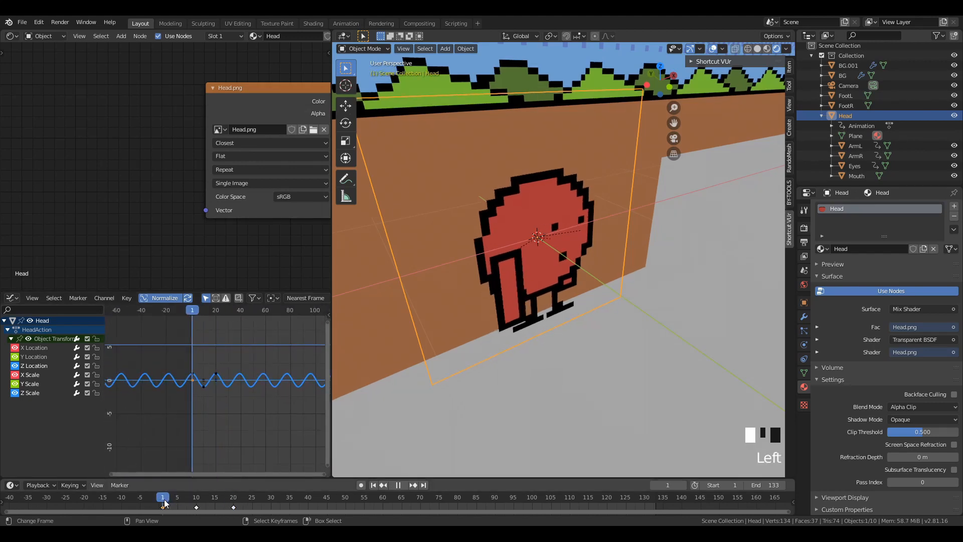
- Examine the Head's motion curve past its last keyframe, ending at frame 29
scroll(231, 396, up, 3)
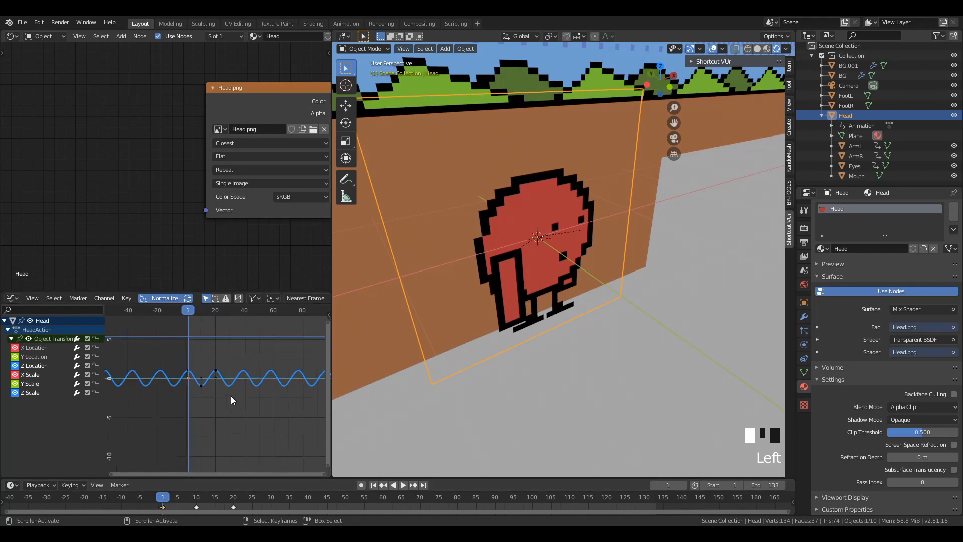
middle_drag(242, 390, 230, 391)
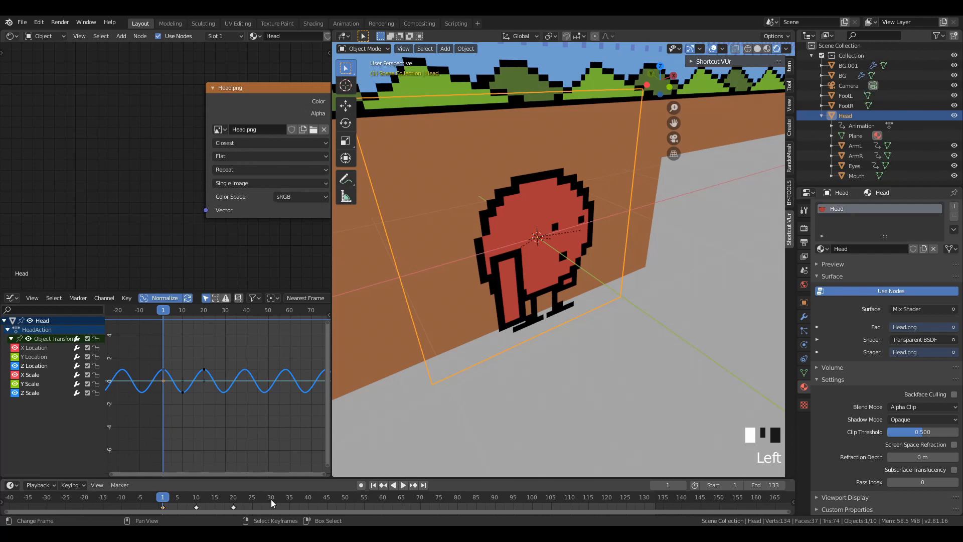
key(space)
key(space)
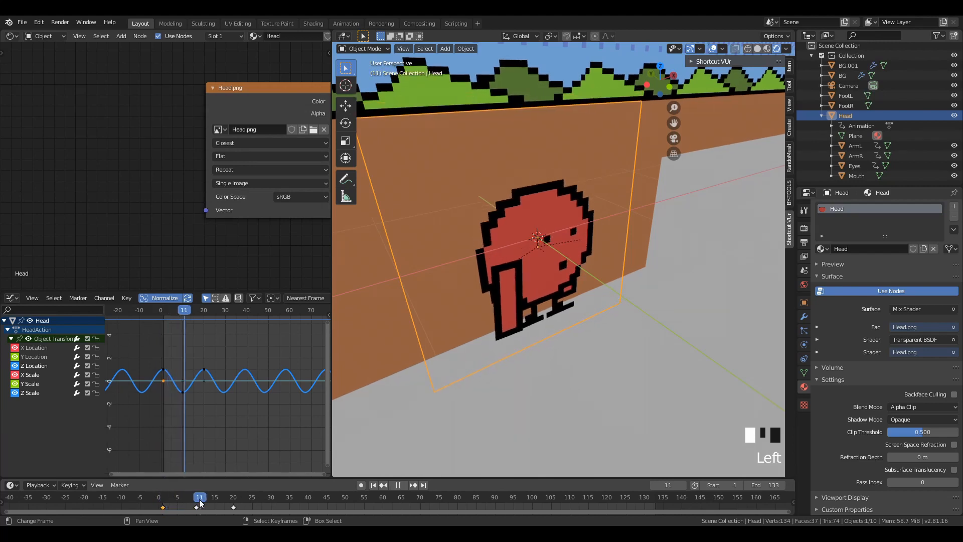
click(182, 311)
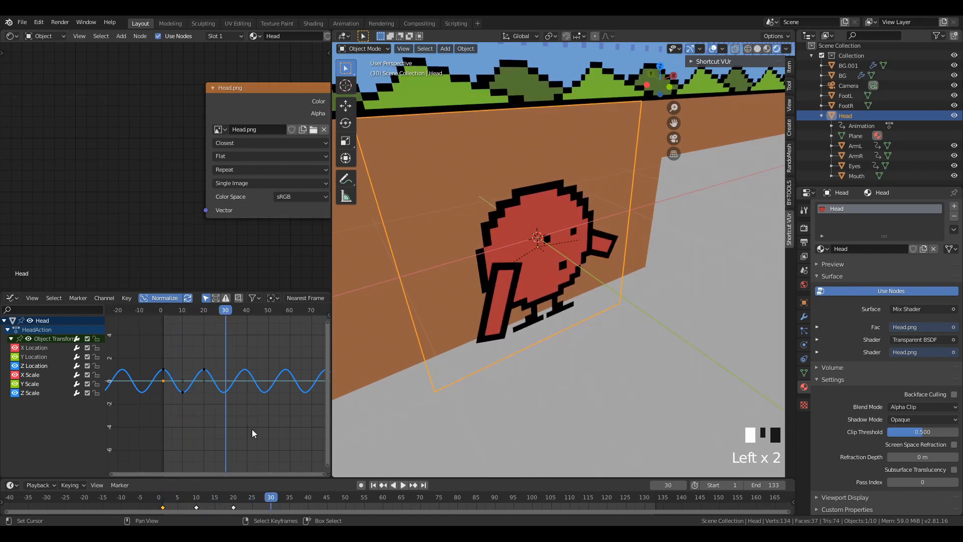
click(223, 310)
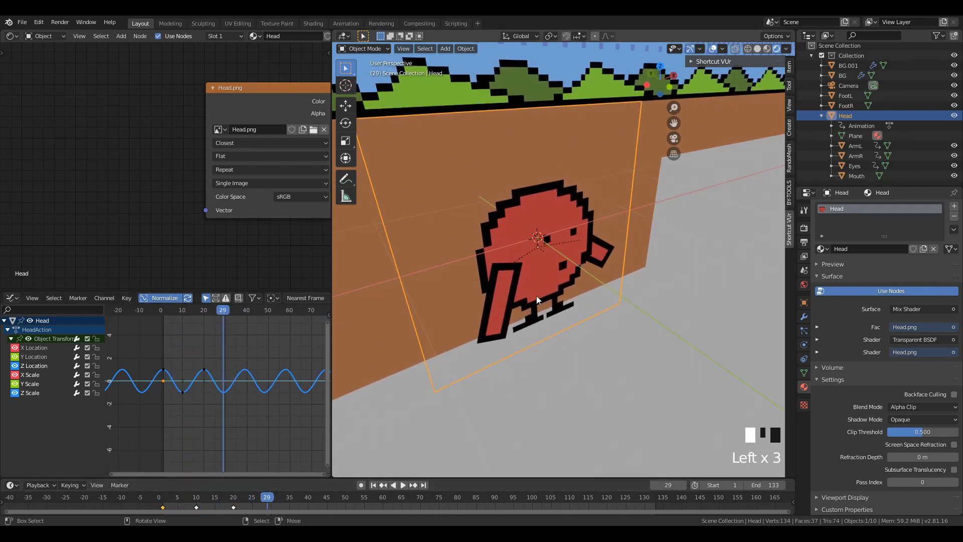
key(g)
key(z)
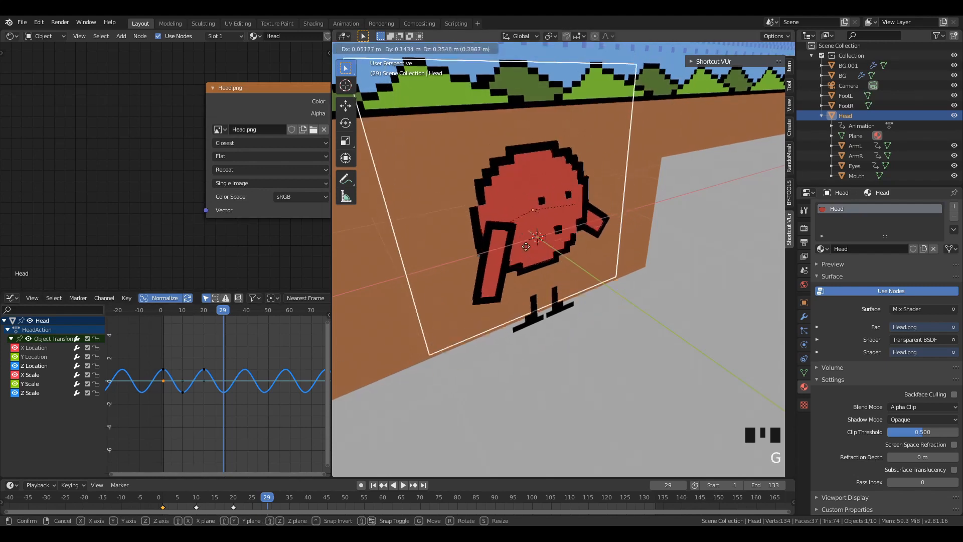
right_click(522, 208)
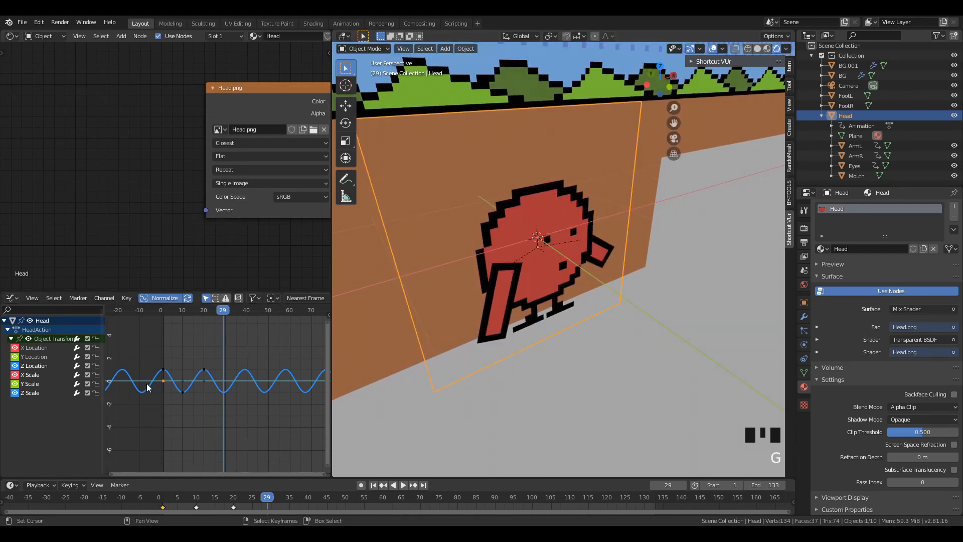
- Raise the Head about 0.40 m along global Z at frame 29 and insert a Location keyframe
click(36, 364)
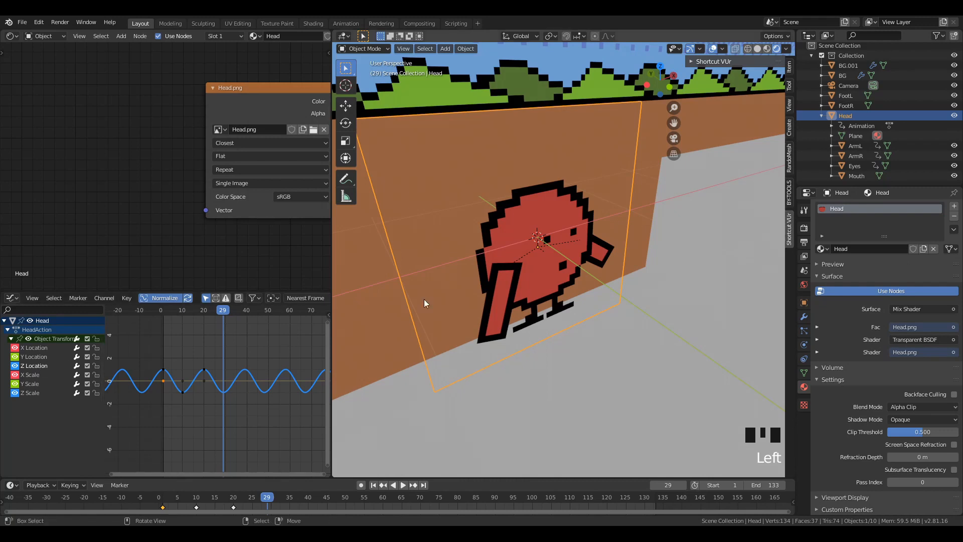
key(g)
key(z)
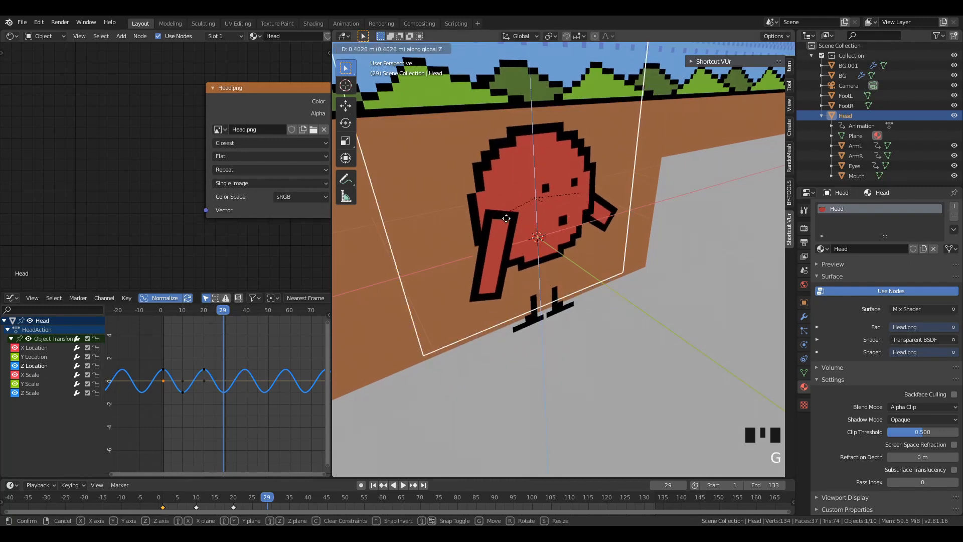
click(507, 218)
key(i)
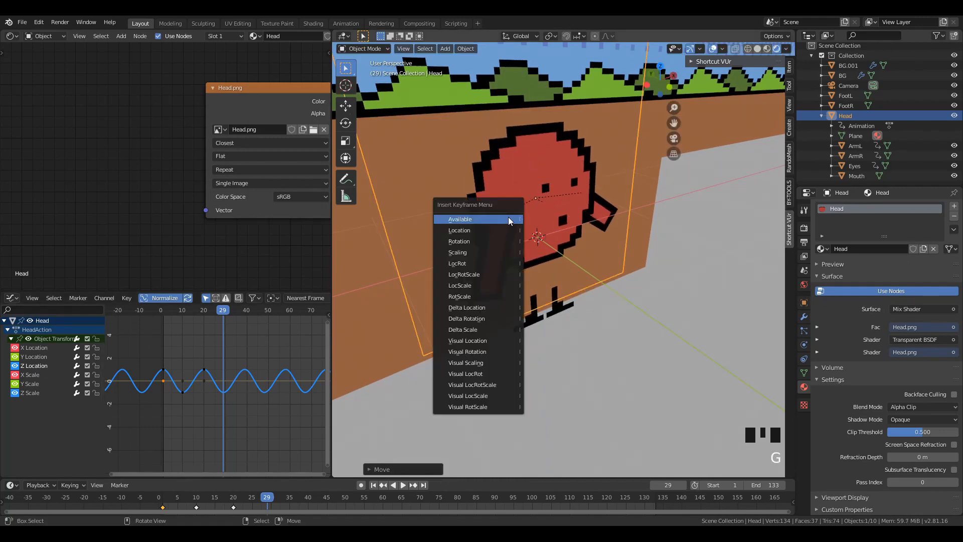
click(483, 232)
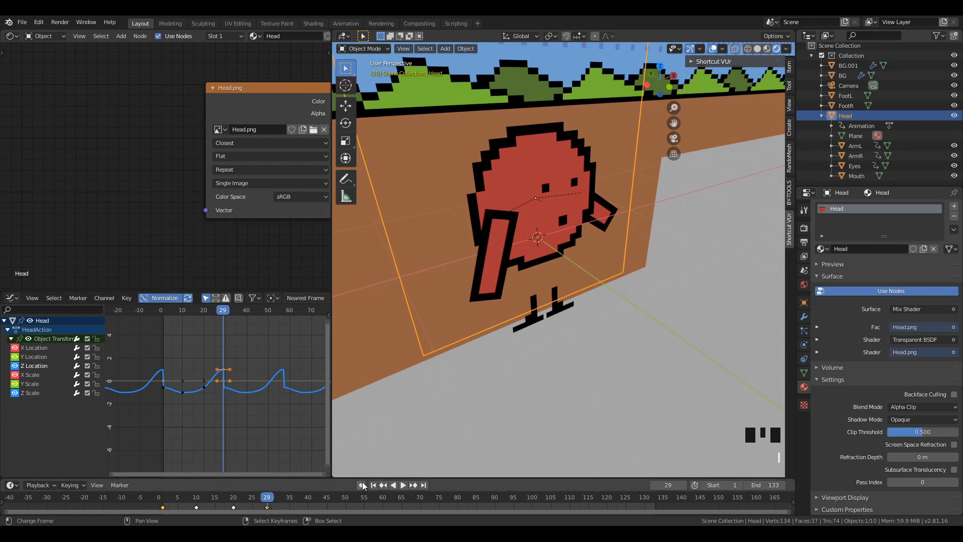
- Play the animation to examine how the frame 29 keyframe affects the Head's loop, and stop the playback
click(393, 484)
click(402, 485)
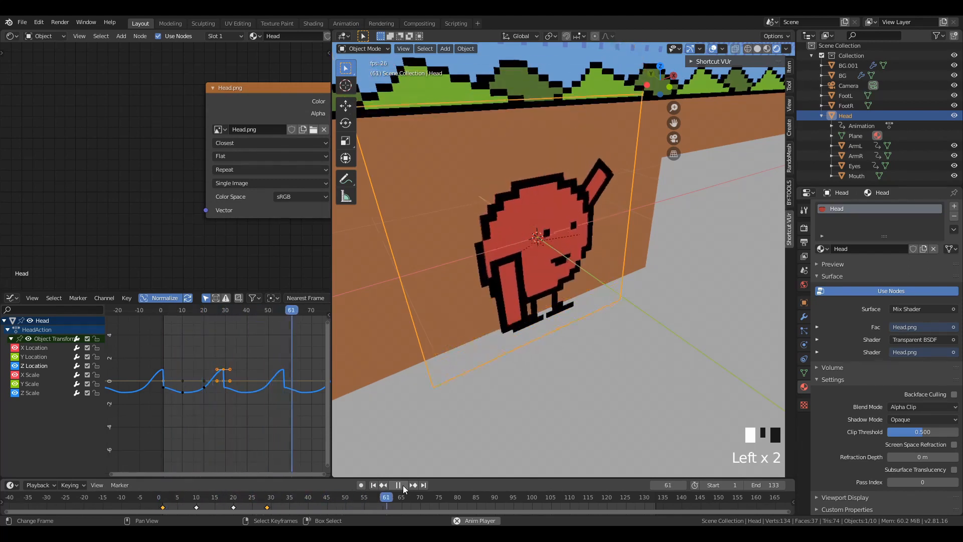
click(403, 486)
click(377, 486)
- Undo the Head's Location keyframe inserted at frame 29
key(ctrl+z)
key(ctrl+z)
key(ctrl+z)
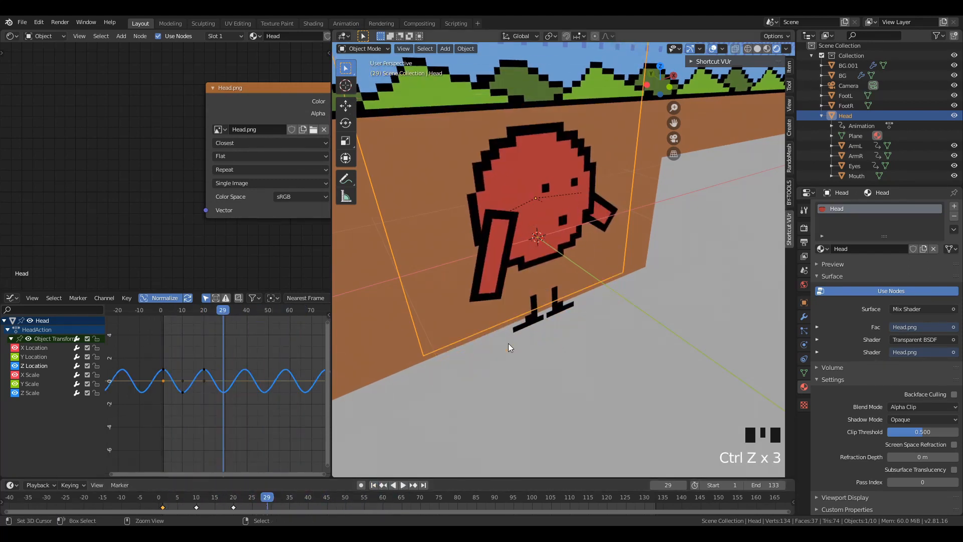
- Return to frame 1 and look through the keyframe types available for the Head without inserting one
drag(272, 503, 163, 502)
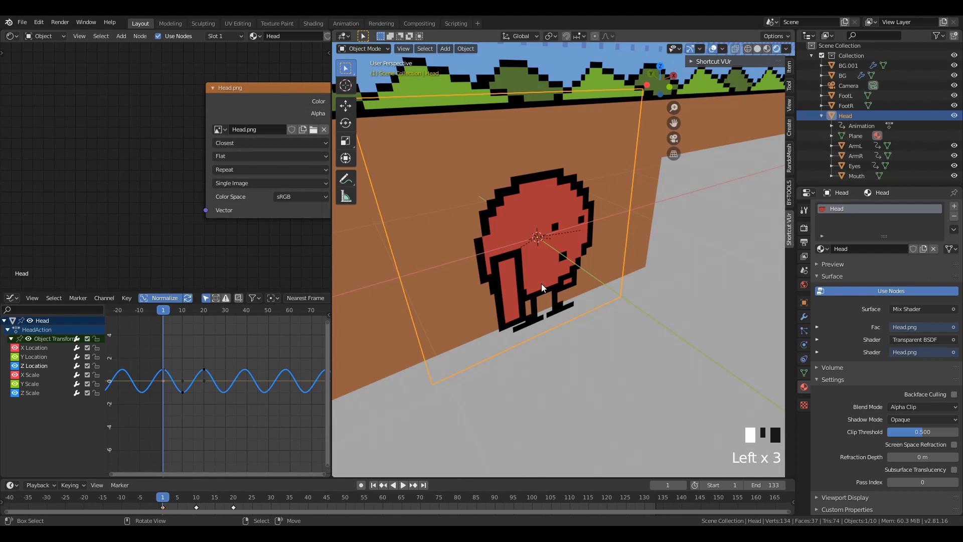
key(i)
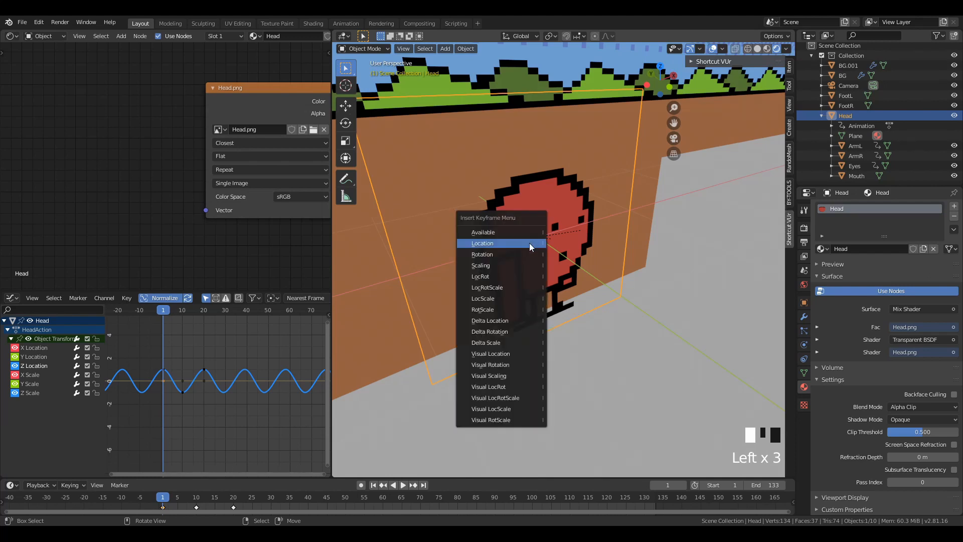
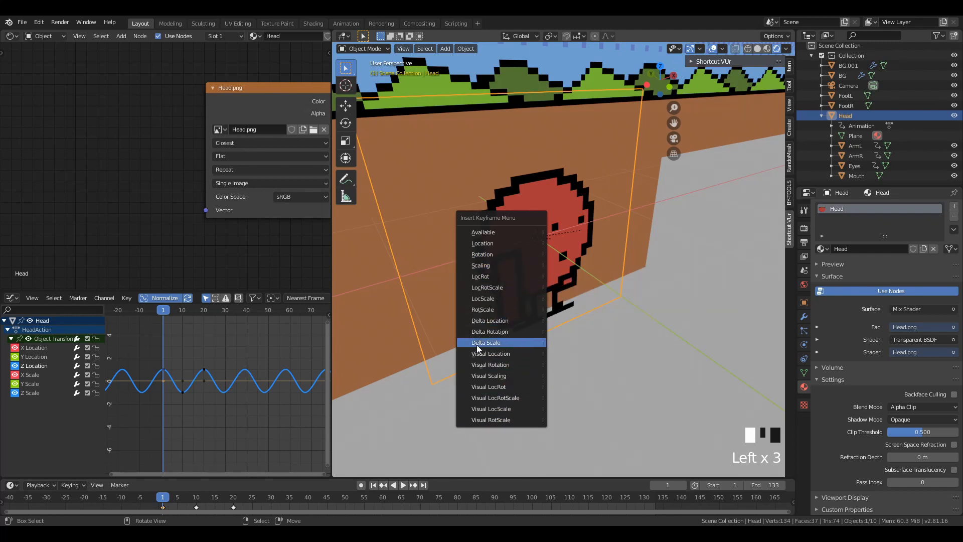
click(496, 398)
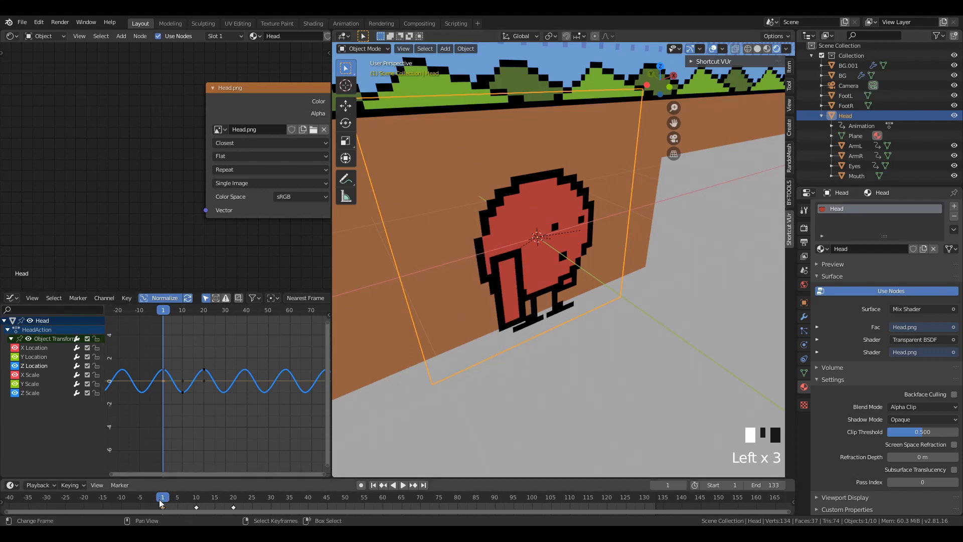
- Go to frame 10, try duplicating the Head's frame 1 keyframes onto frame 20, and undo the duplication
mouse_move(160, 504)
mouse_down()
mouse_move(214, 501)
mouse_move(172, 499)
mouse_move(199, 497)
mouse_up()
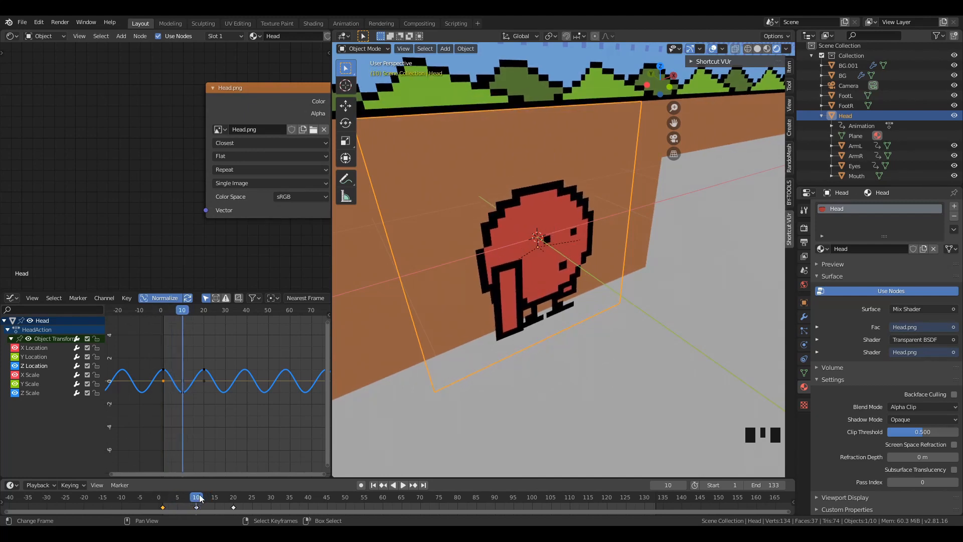
right_click(163, 508)
key(shift+d)
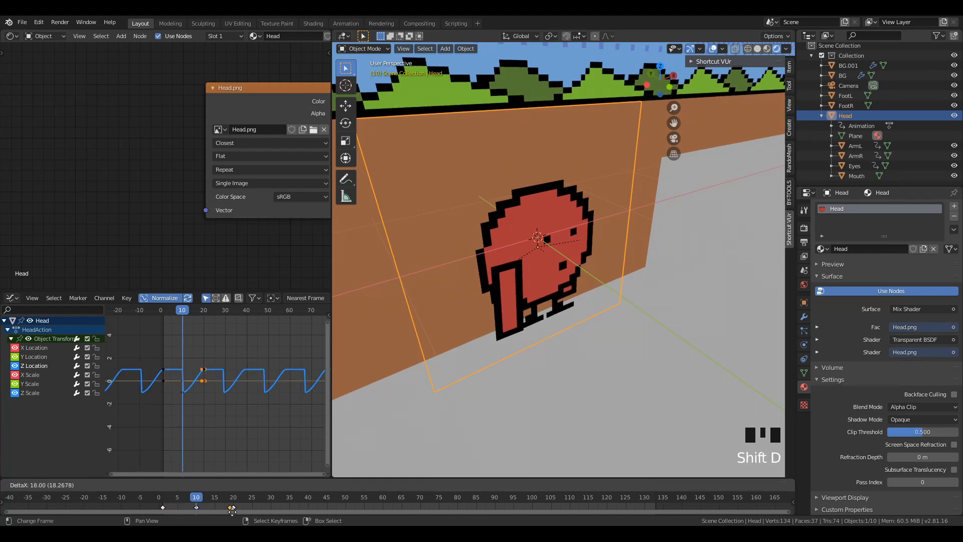
click(236, 512)
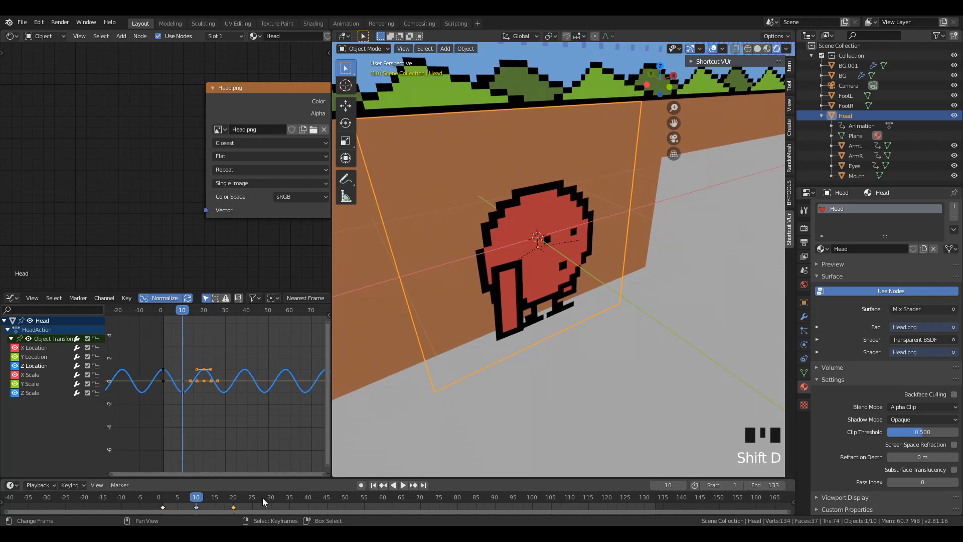
key(ctrl+z)
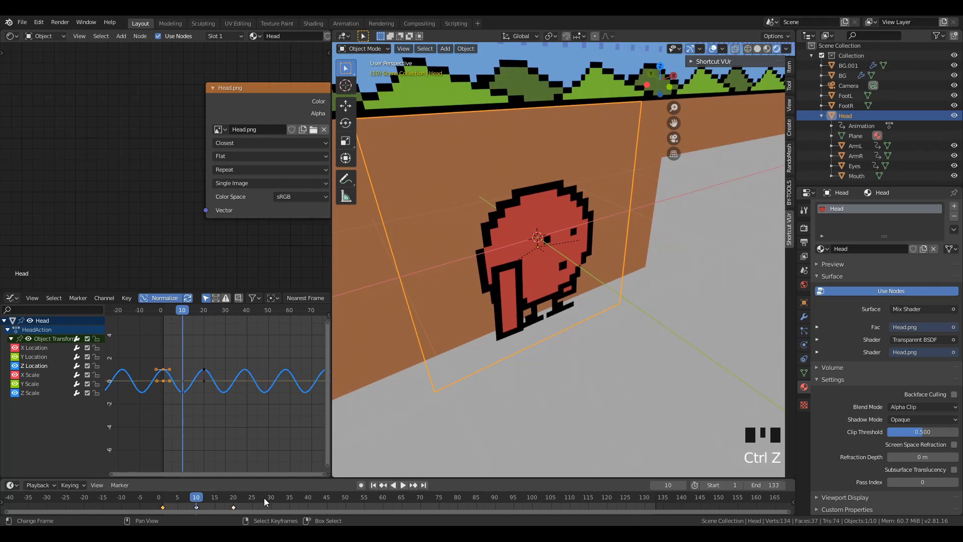
- Return to frame 1 and step frame by frame to frame 20 to examine the Head's motion between its keyframes
drag(195, 499, 167, 501)
scroll(171, 502, up, 4)
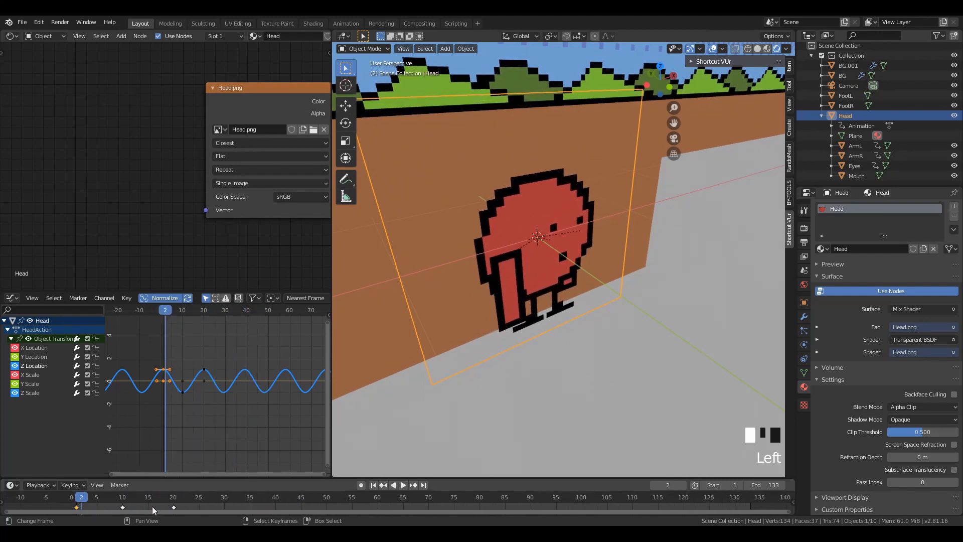
middle_drag(118, 507, 260, 506)
scroll(237, 509, up, 2)
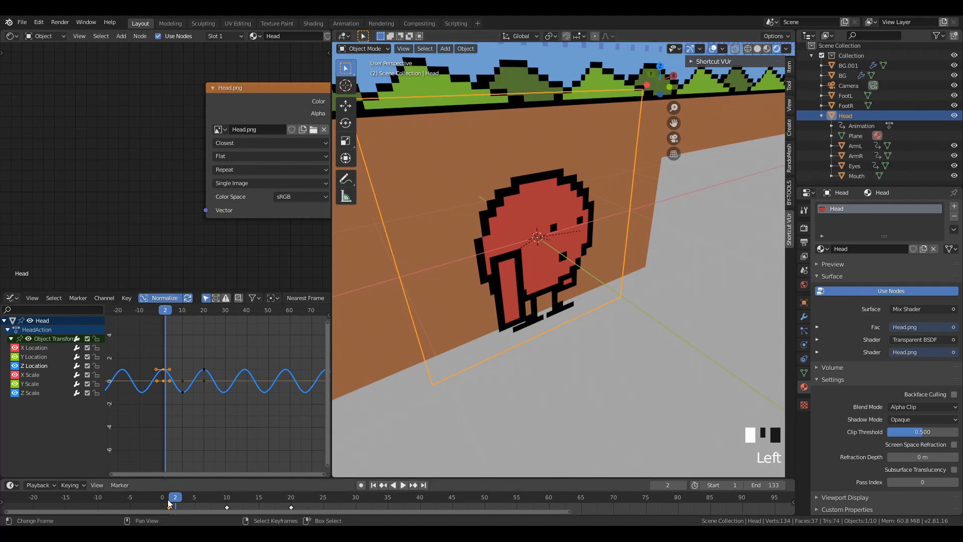
scroll(204, 508, up, 3)
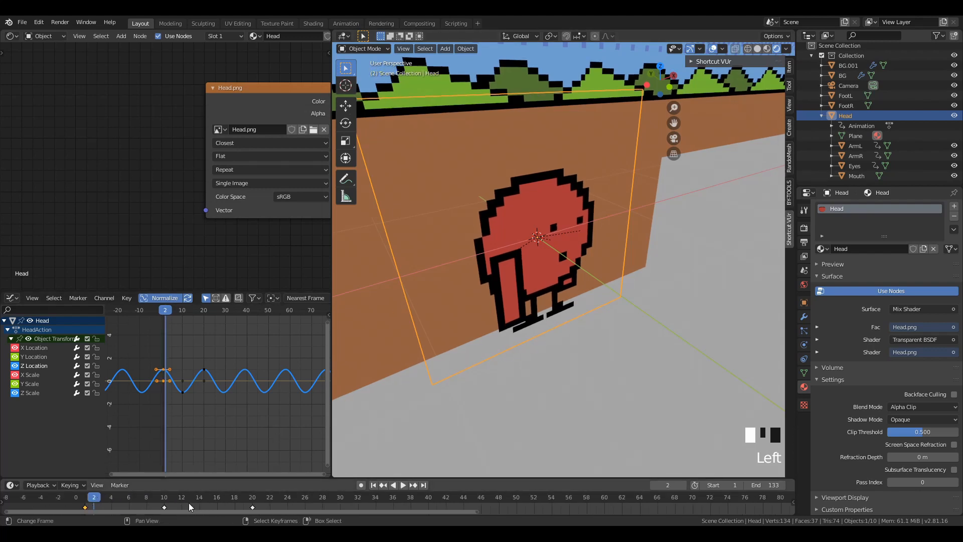
scroll(240, 507, up, 2)
drag(79, 498, 71, 499)
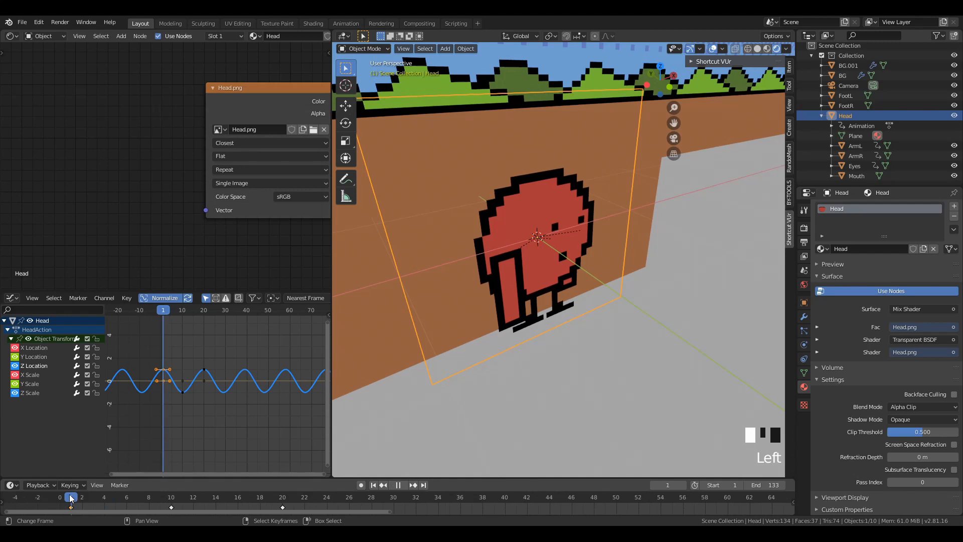
key(Right)
key(Right)
key(Right)
key(Right)
key(Right)
key(Right)
key(Right)
key(Right)
key(Right)
key(Right)
key(Right)
key(Right)
key(Right)
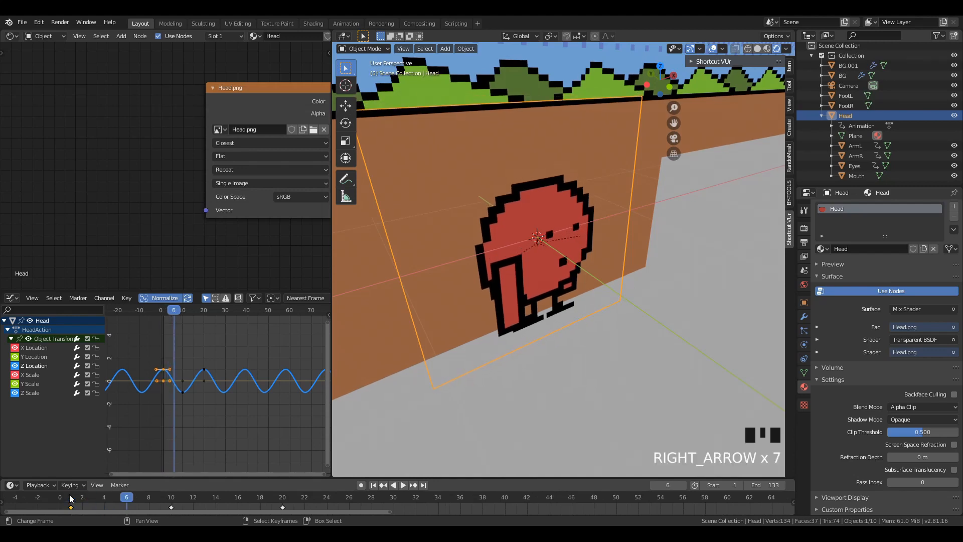
key(Right)
key(Right)
key(Right)
key(Right)
key(Right)
key(Right)
key(Right)
key(Right)
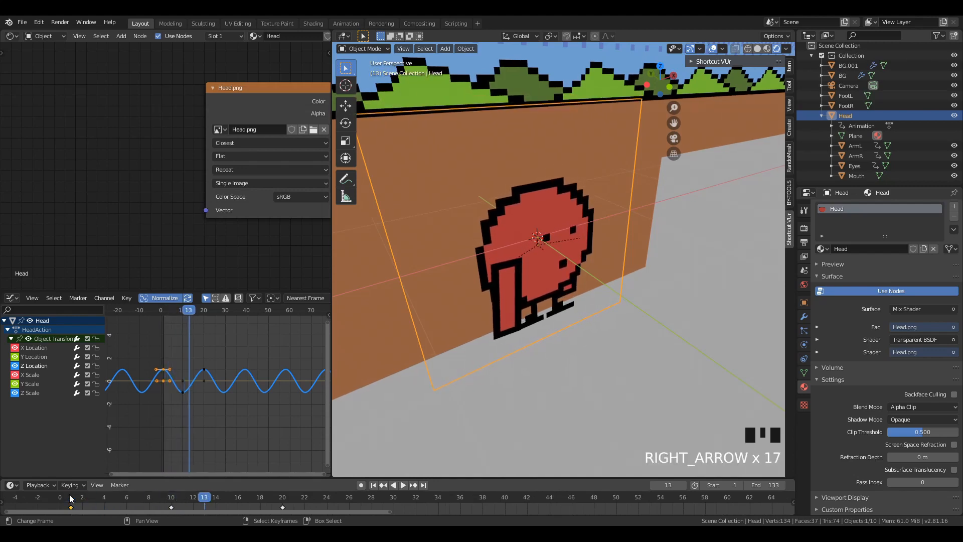
key(Right)
key(Right)
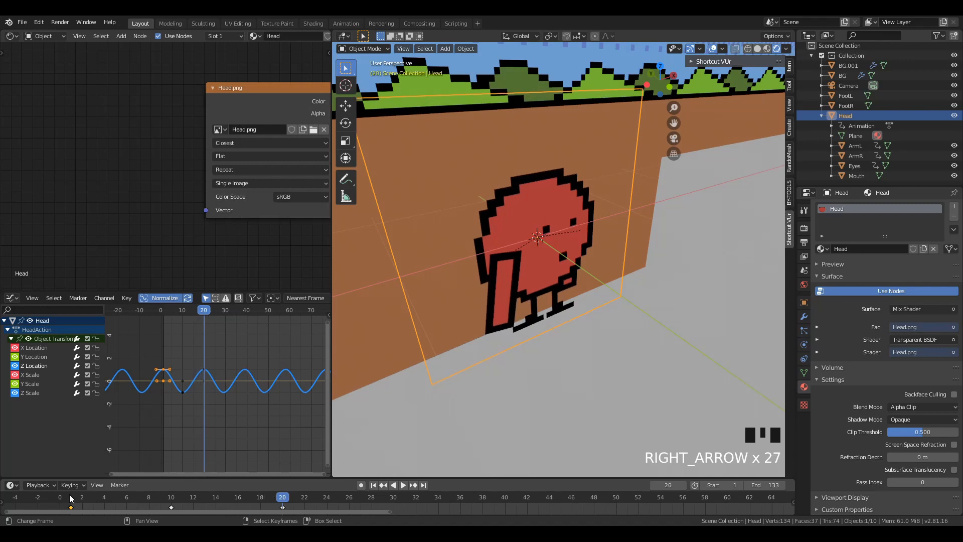
- Step back and forth frame by frame across the Head's keyframes at 1, 10 and 20 to examine the looping motion
key(Left)
key(Right)
key(Left)
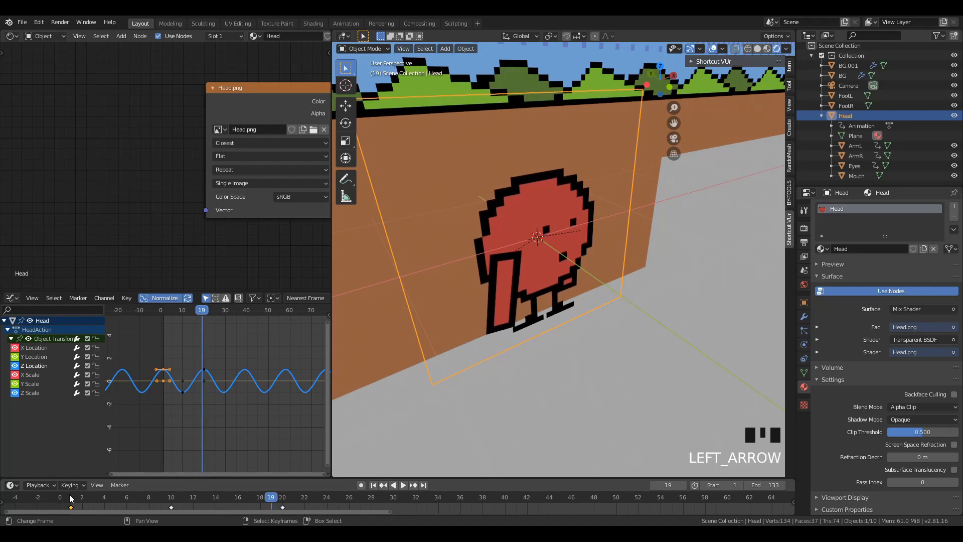
key(Left)
key(Left)
key(Left)
key(Left)
key(Left)
key(Left)
key(Left)
key(Left)
key(Left)
key(Left)
key(Left)
key(Left)
key(Right)
key(Right)
key(Right)
key(Right)
key(Right)
key(Left)
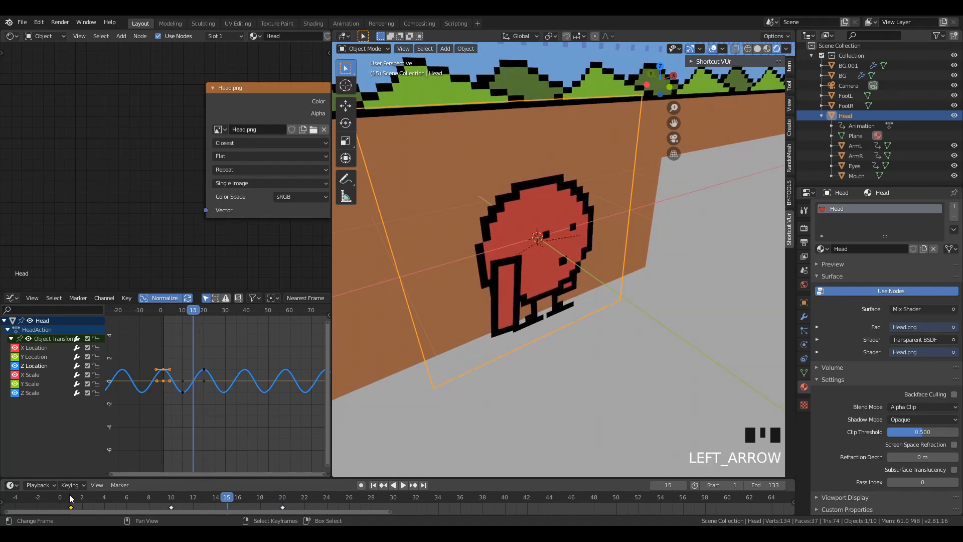
key(Left)
key(Left)
key(Left)
key(Left)
key(Left)
key(Left)
key(Left)
key(Left)
key(Left)
key(Left)
key(Left)
key(Right)
key(Right)
key(Right)
key(Right)
key(Right)
key(Right)
key(Right)
key(Right)
key(Right)
key(Right)
key(Right)
key(Right)
key(Right)
key(Right)
key(Right)
key(Right)
key(Right)
key(Right)
key(Right)
key(Right)
key(Right)
key(Right)
key(Right)
key(Right)
key(Right)
key(Right)
key(Right)
key(Right)
key(Right)
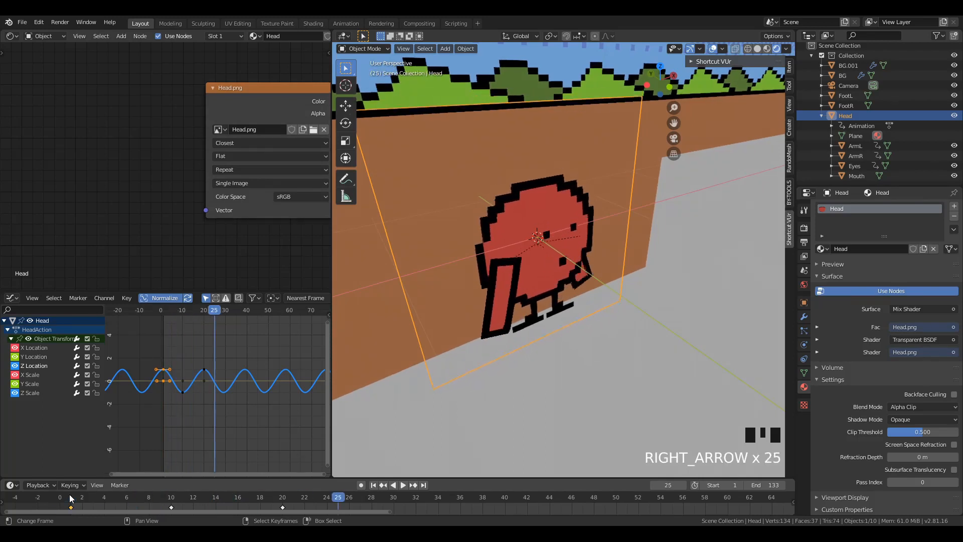
key(Left)
key(Left)
key(Left)
key(Left)
key(Left)
key(Left)
key(Left)
key(Left)
key(Left)
key(Left)
key(Left)
key(Left)
key(Left)
key(Left)
key(Left)
key(Left)
key(Left)
key(Left)
key(Left)
key(Left)
key(Left)
key(Left)
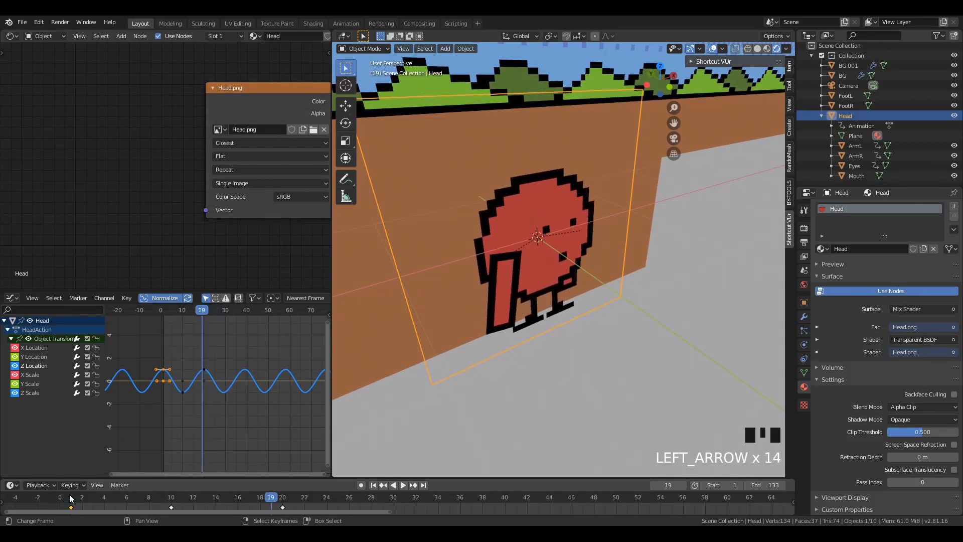
key(Right)
key(Right)
key(Right)
key(Right)
key(Left)
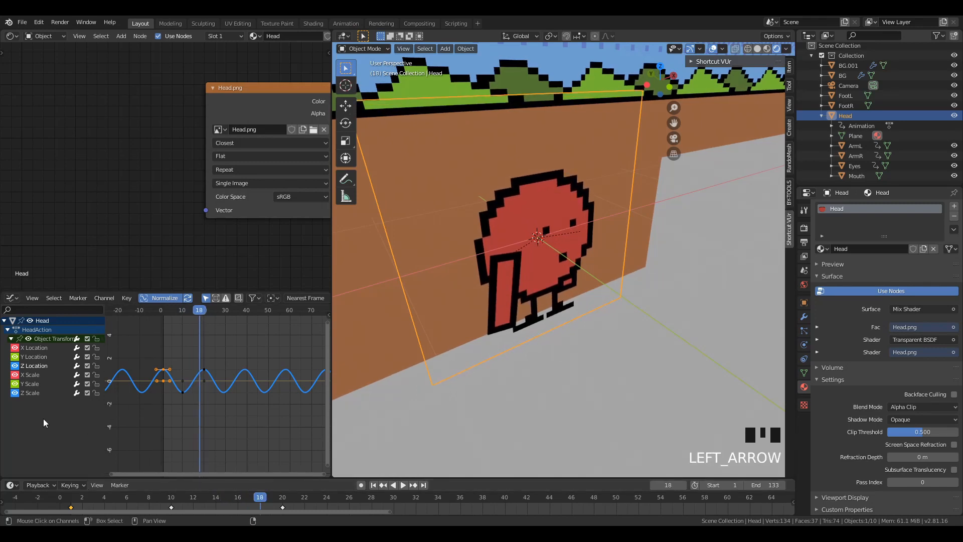
- Play the animation, scrub back to frame 2, and examine the repeats of the Head's Z Location curve
scroll(231, 417, down, 2)
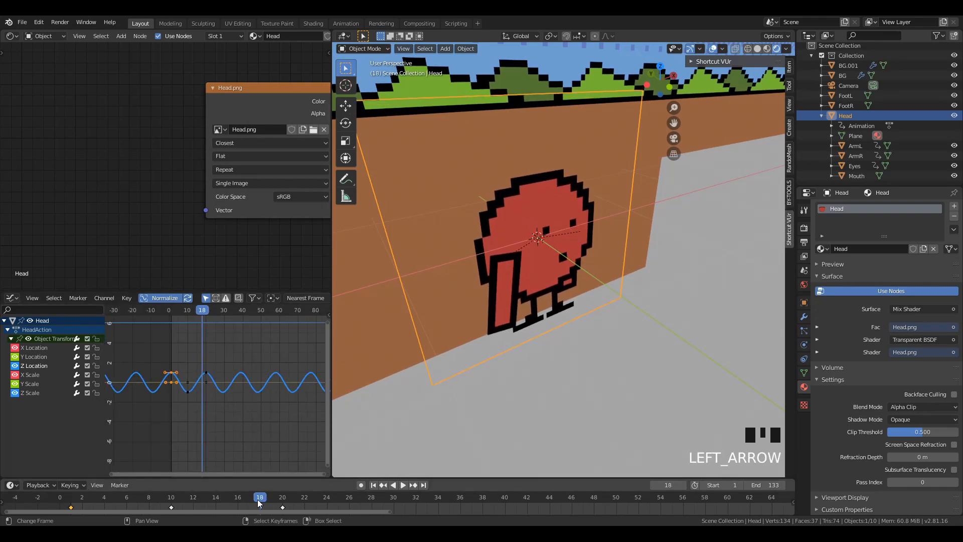
click(403, 485)
drag(382, 498, 83, 497)
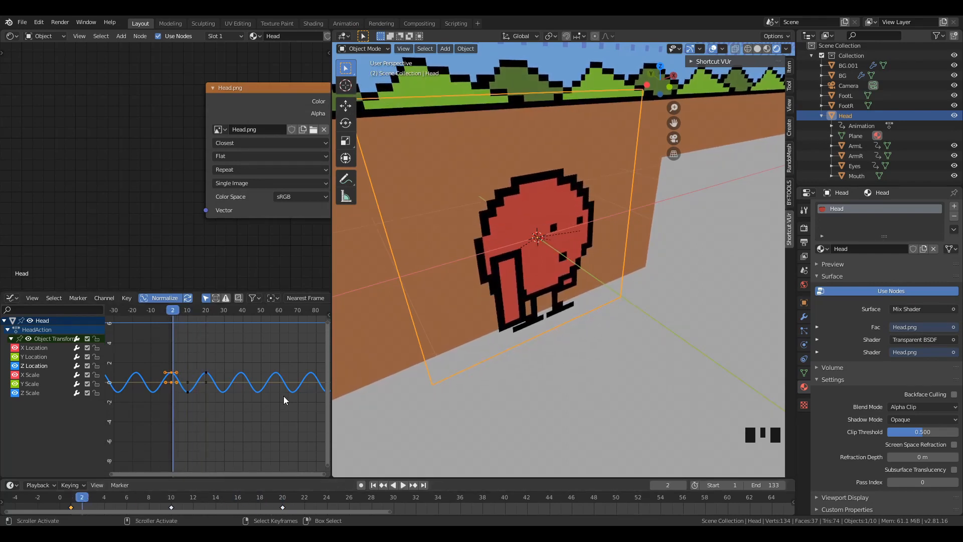
scroll(285, 398, down, 4)
middle_drag(294, 392, 243, 390)
scroll(243, 390, up, 1)
middle_drag(173, 391, 195, 387)
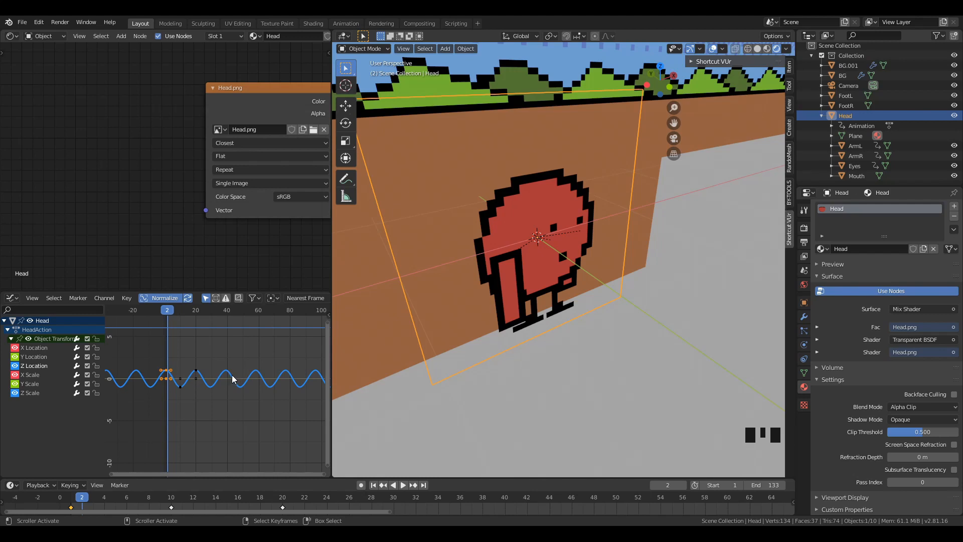
- Show the Cycles modifier settings of the Head's curve in the Graph Editor
key(n)
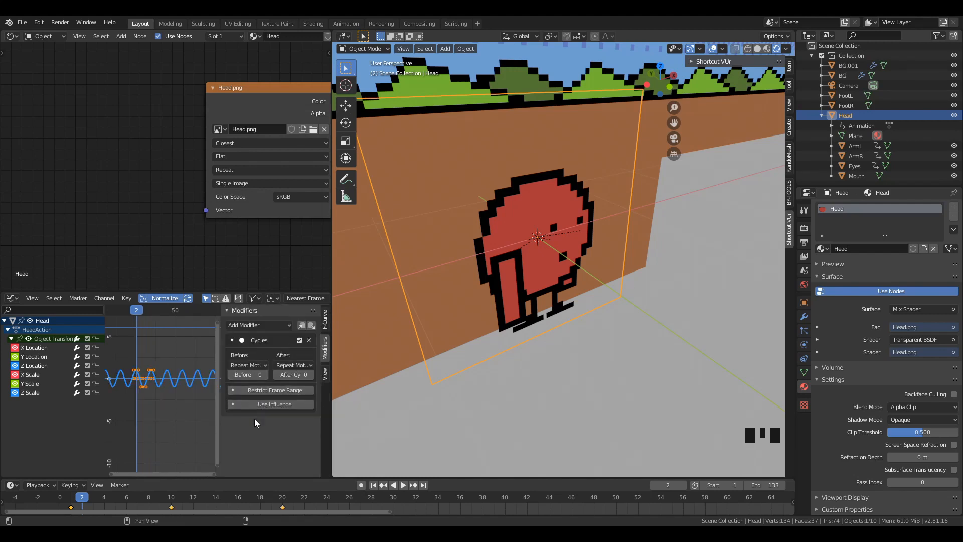
key(n)
key(n)
key(n)
key(n)
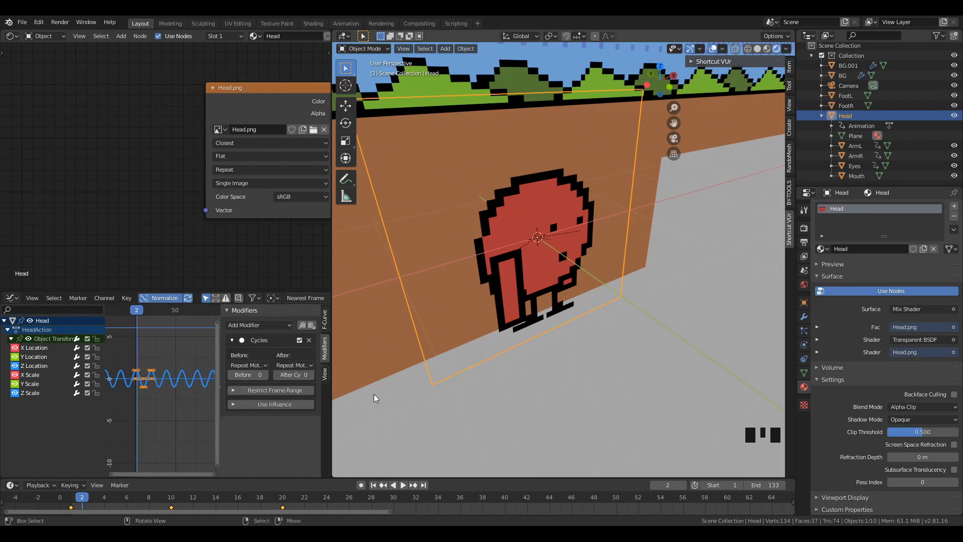
scroll(674, 393, down, 1)
scroll(674, 393, up, 1)
scroll(678, 399, down, 1)
scroll(678, 403, up, 1)
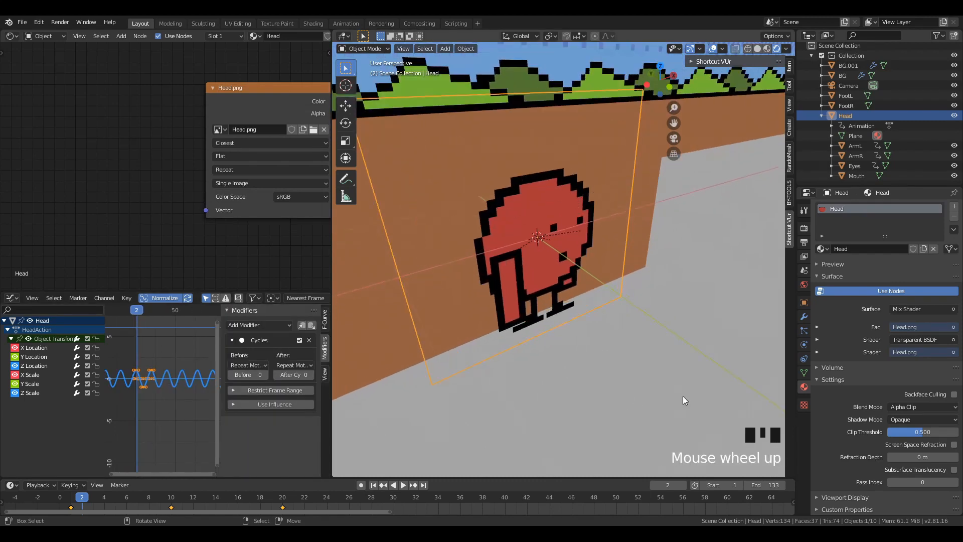
- Look through the Shortcut VUr settings and dock options without changing them, and collapse them again
click(691, 62)
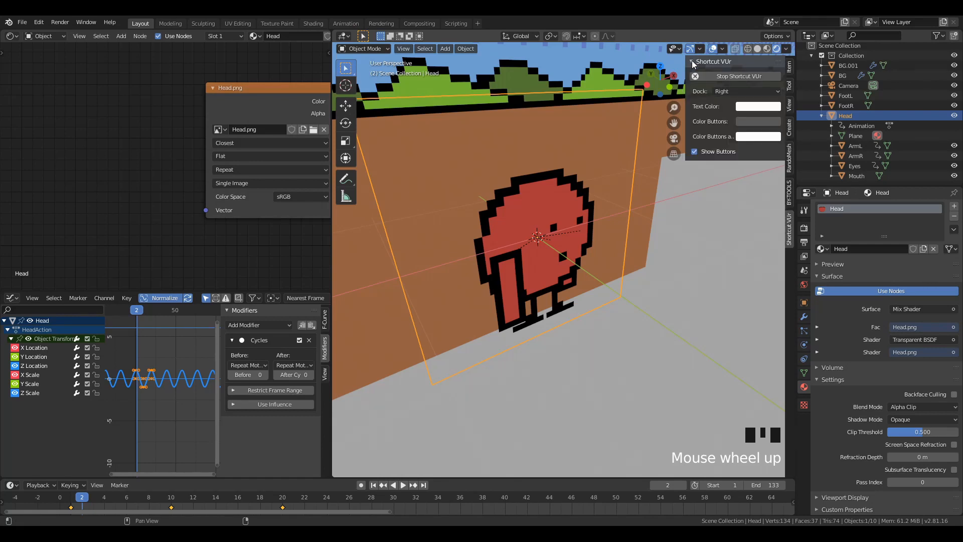
click(755, 91)
click(754, 89)
click(694, 62)
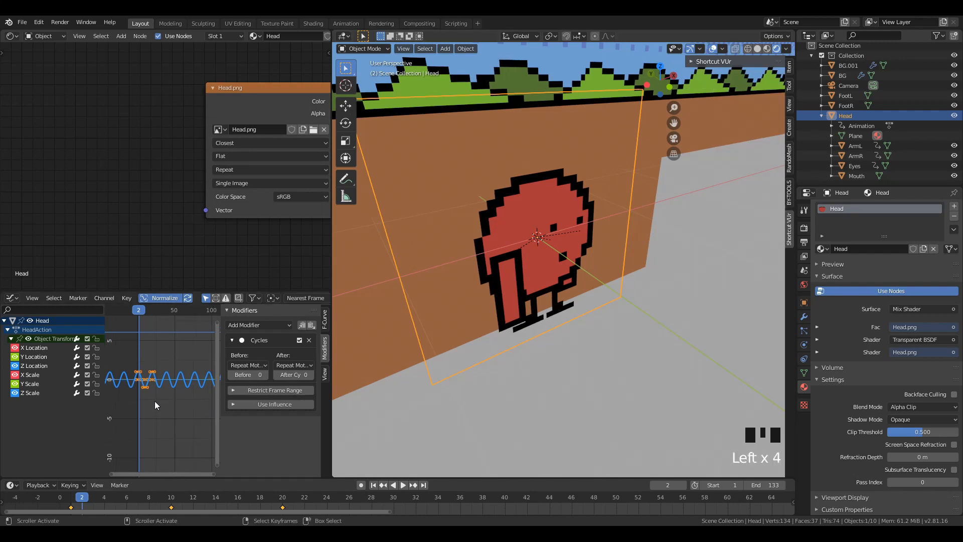
- Hide the Graph Editor sidebar to view the full curve, and bring the Cycles modifier settings back
scroll(156, 401, up, 1)
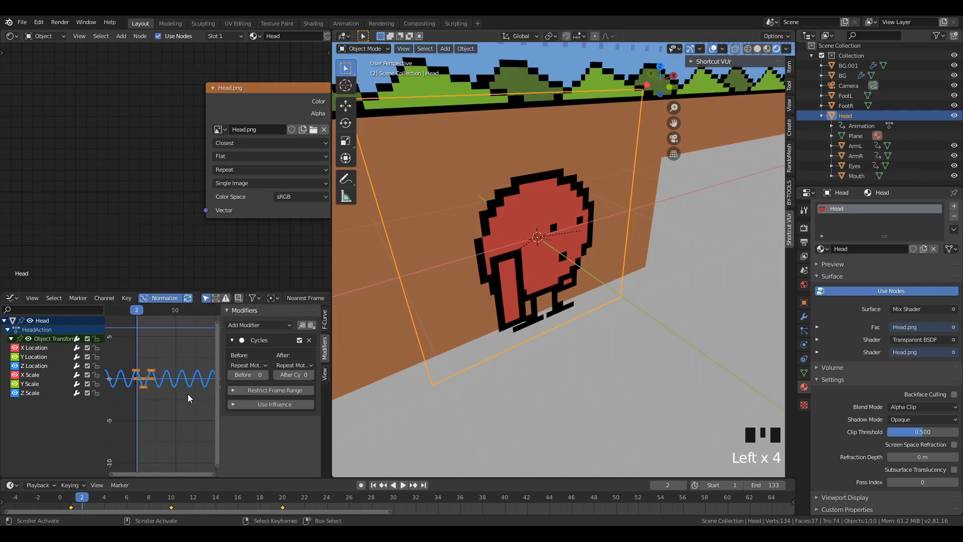
key(n)
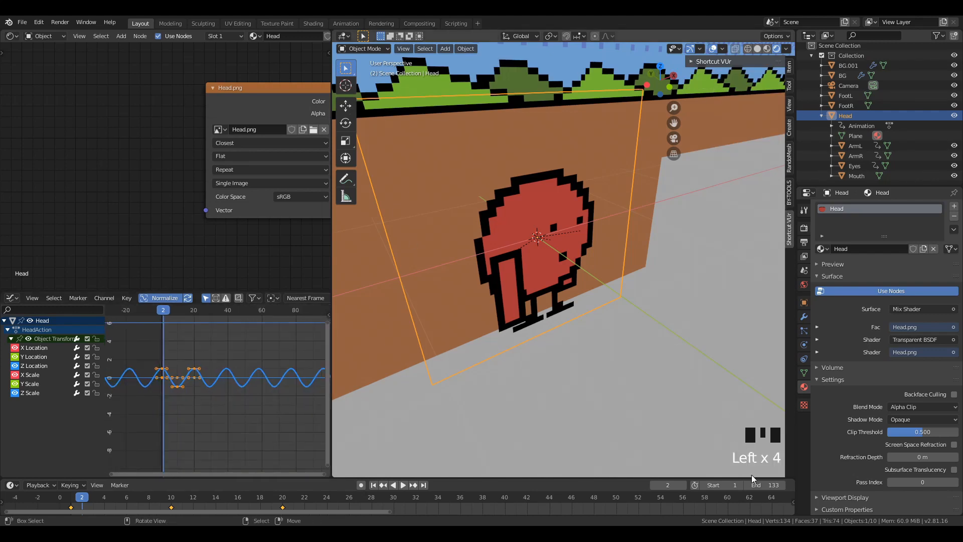
scroll(654, 410, up, 3)
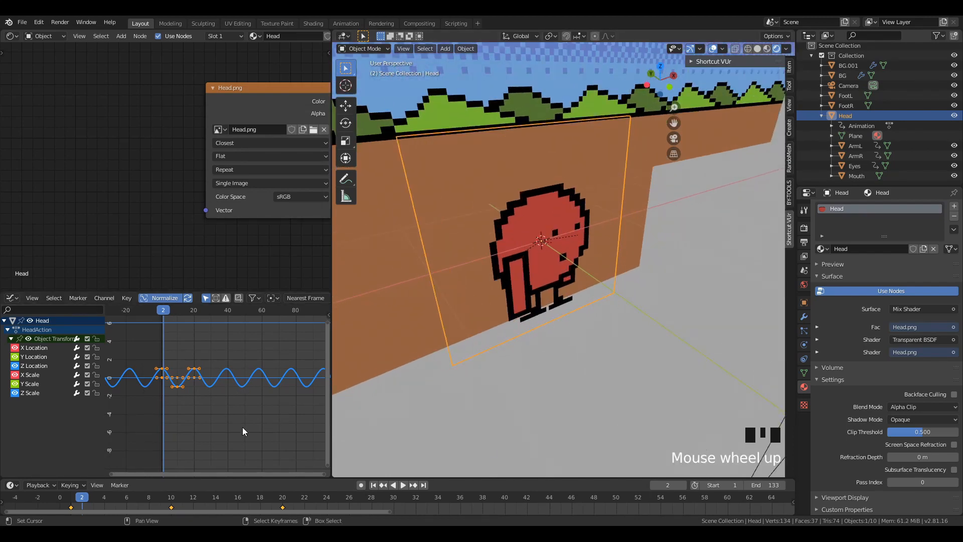
key(n)
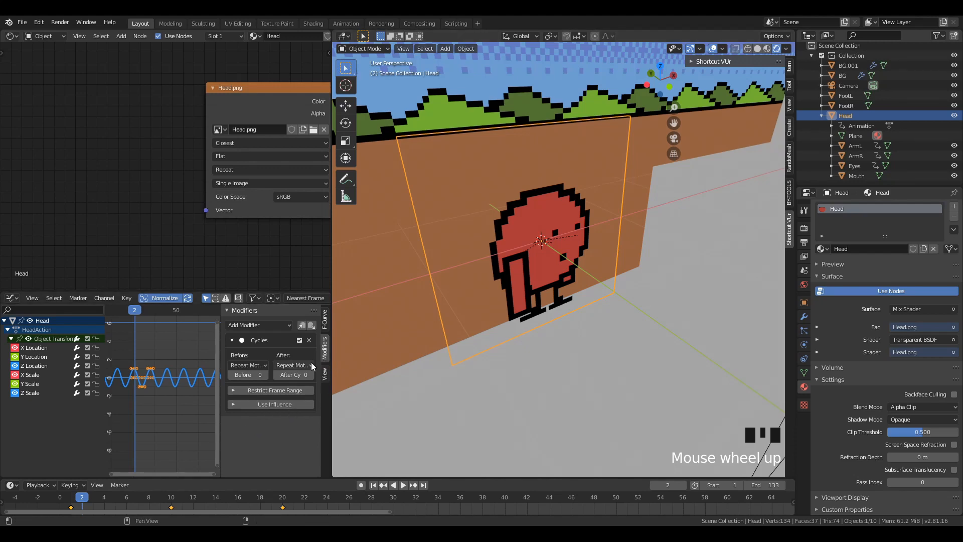
key(n)
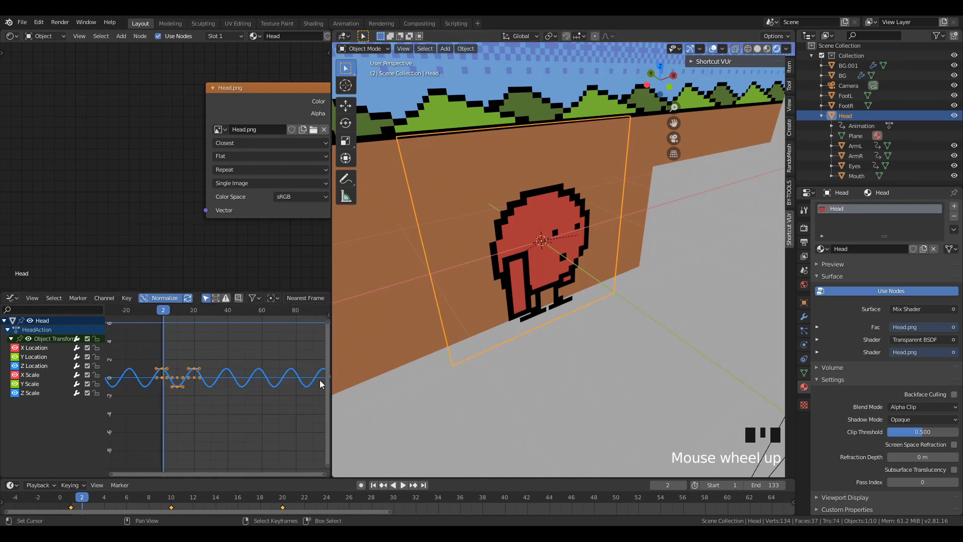
click(328, 315)
drag(299, 318, 329, 327)
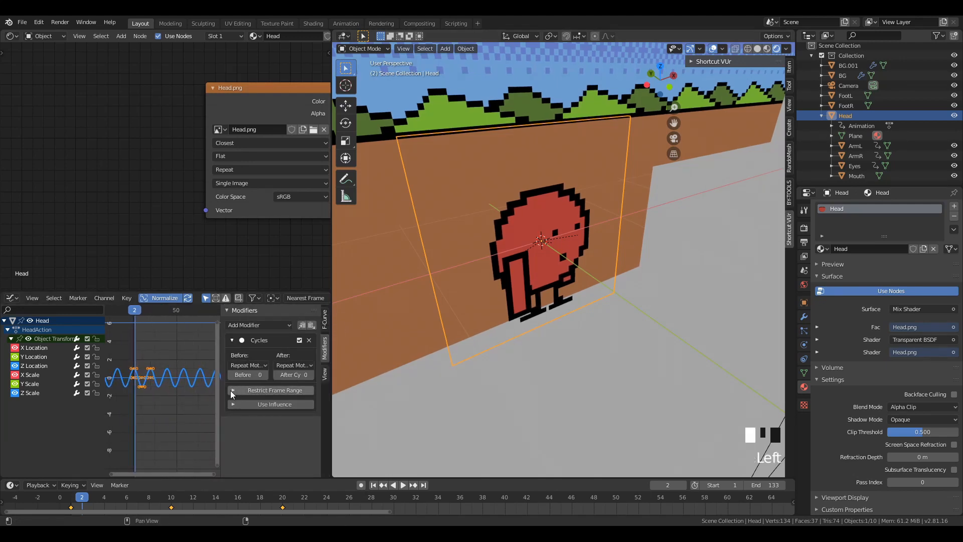
- Try Restrict Frame Range on the Head's Cycles modifier and turn it off again
scroll(165, 422, up, 4)
mouse_move(162, 413)
middle_down()
mouse_move(180, 429)
mouse_move(149, 420)
middle_up()
scroll(171, 417, up, 1)
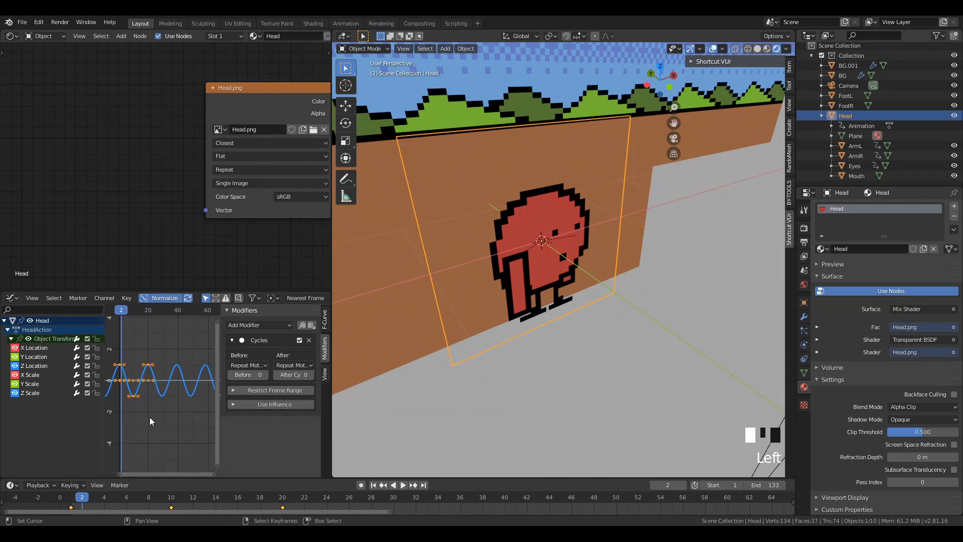
click(253, 391)
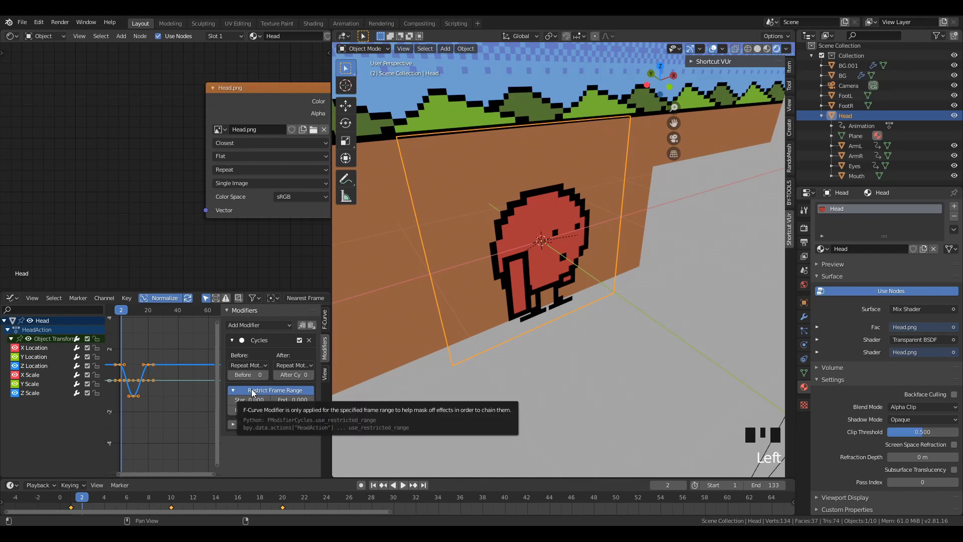
click(252, 389)
- Try keyframing and varying the Cycles modifier's influence, restore it to 1.000, and turn Use Influence off
click(235, 405)
click(234, 404)
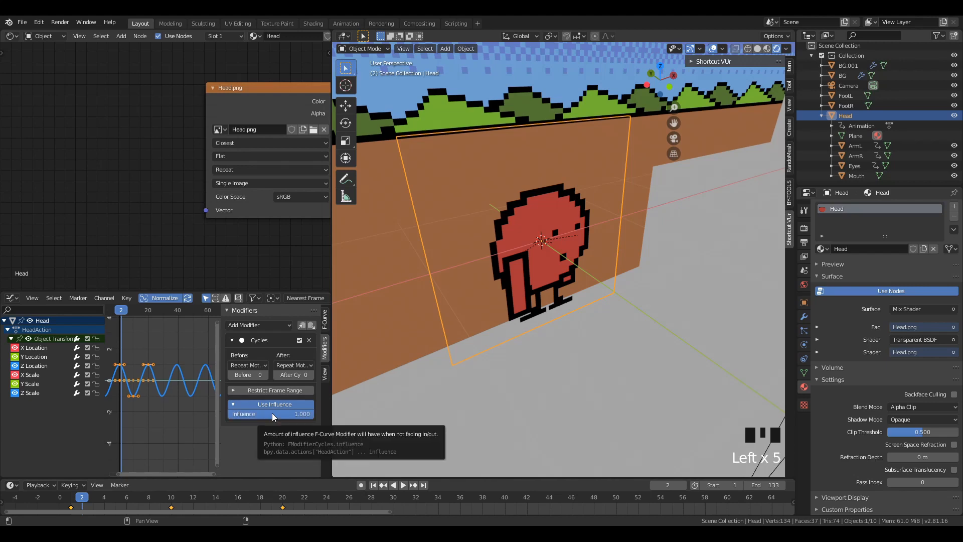
key(i)
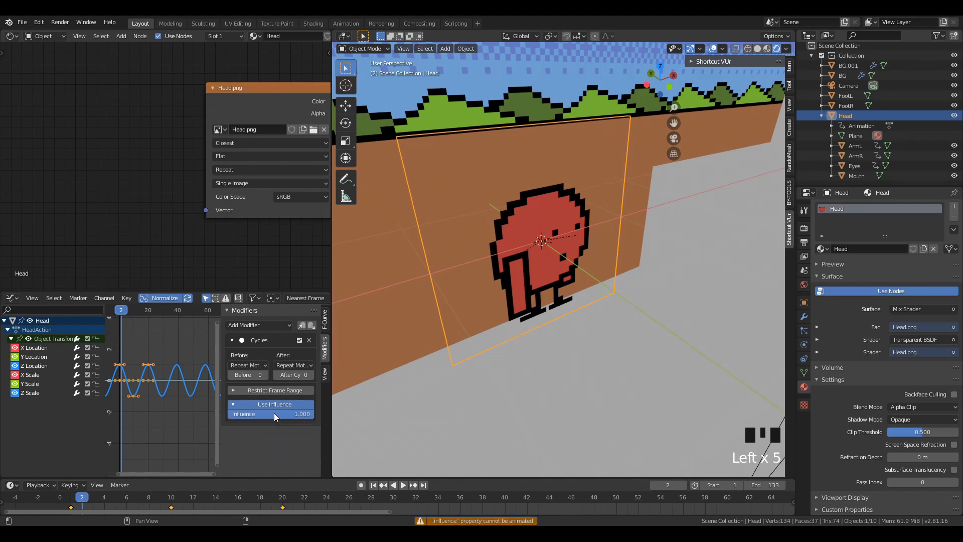
mouse_move(274, 413)
mouse_down()
mouse_move(221, 413)
mouse_move(291, 414)
mouse_up()
scroll(184, 414, down, 2)
middle_drag(131, 408, 173, 425)
scroll(185, 404, up, 5)
drag(268, 414, 315, 414)
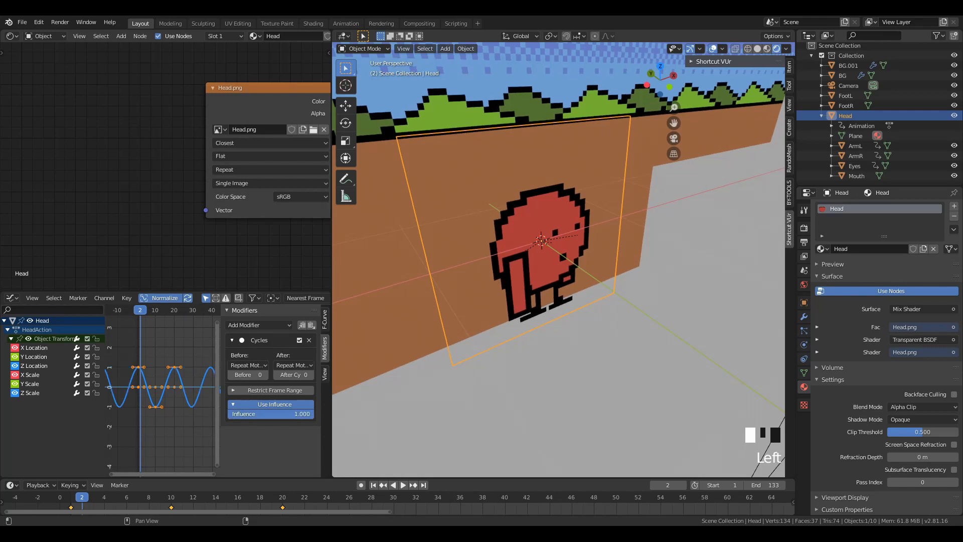
click(242, 406)
- Demonstrate the restricted frame range's effect on the repeating curve once more, and remove the restriction
scroll(162, 395, down, 1)
middle_drag(188, 394, 149, 394)
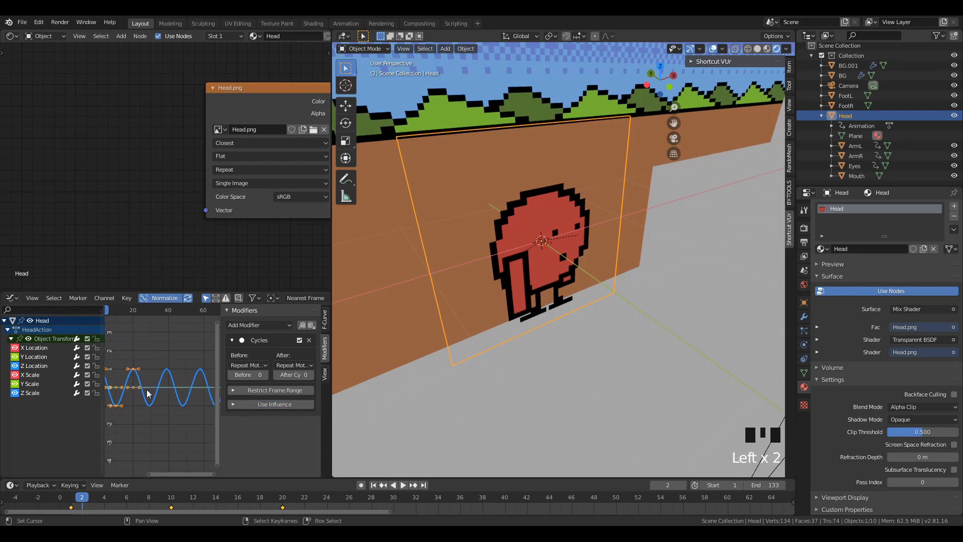
click(251, 390)
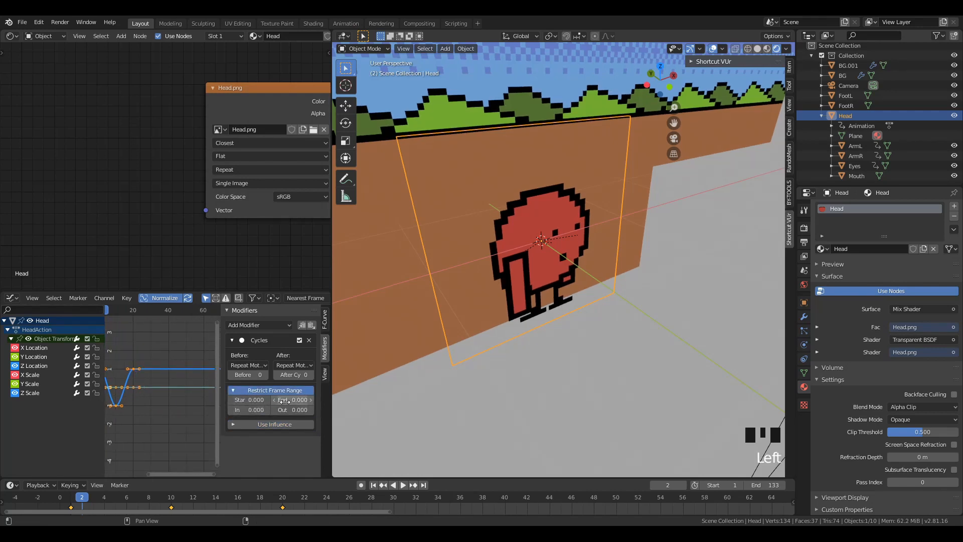
click(232, 390)
scroll(201, 396, down, 2)
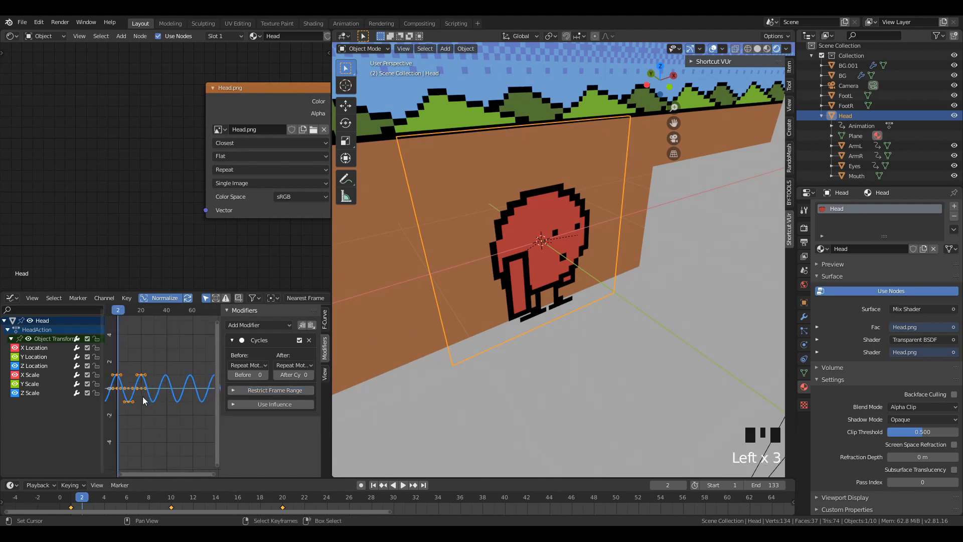
- Play the animation from frame 1 and watch the character from a wider view
click(373, 485)
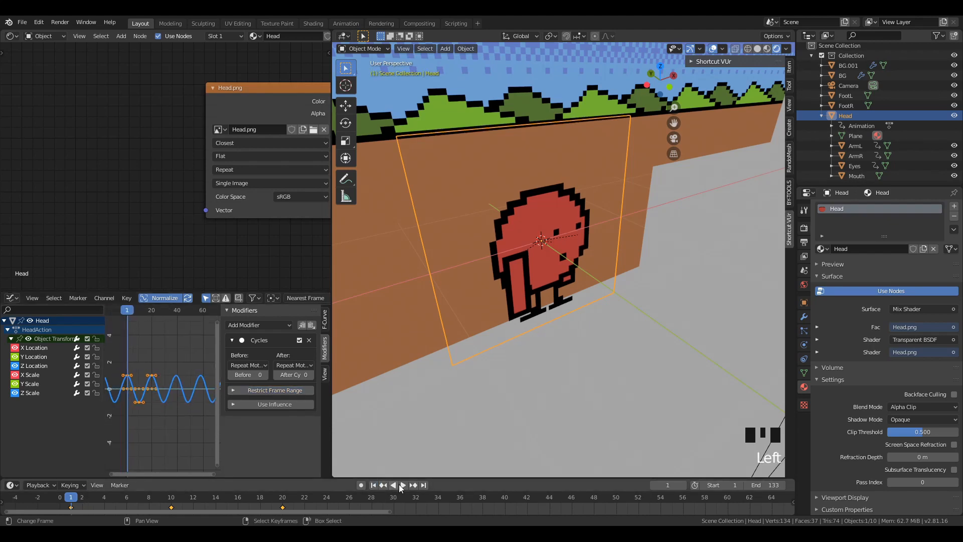
click(402, 485)
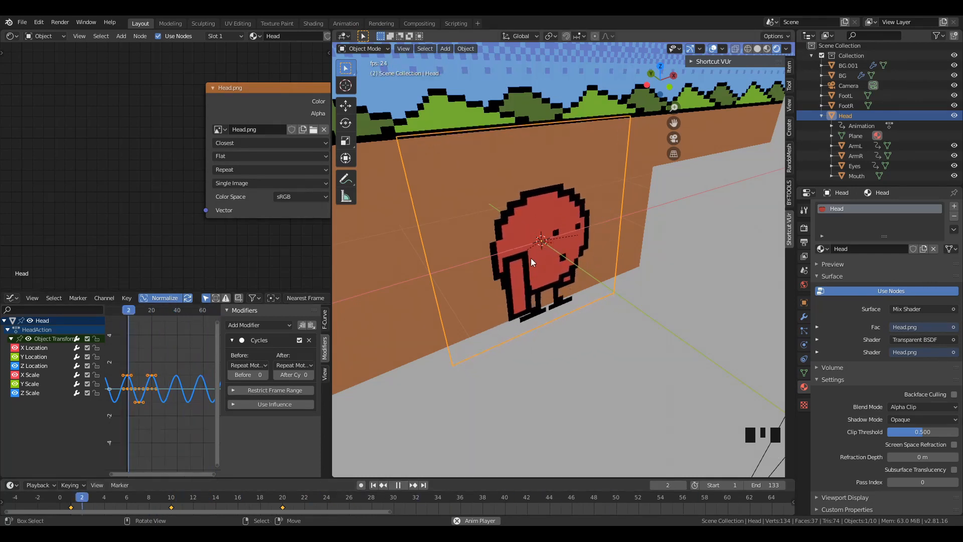
scroll(531, 257, down, 2)
middle_drag(522, 266, 266, 372)
- Select the Eyes during playback, examine their animation curve, and stop the playback
right_click(509, 289)
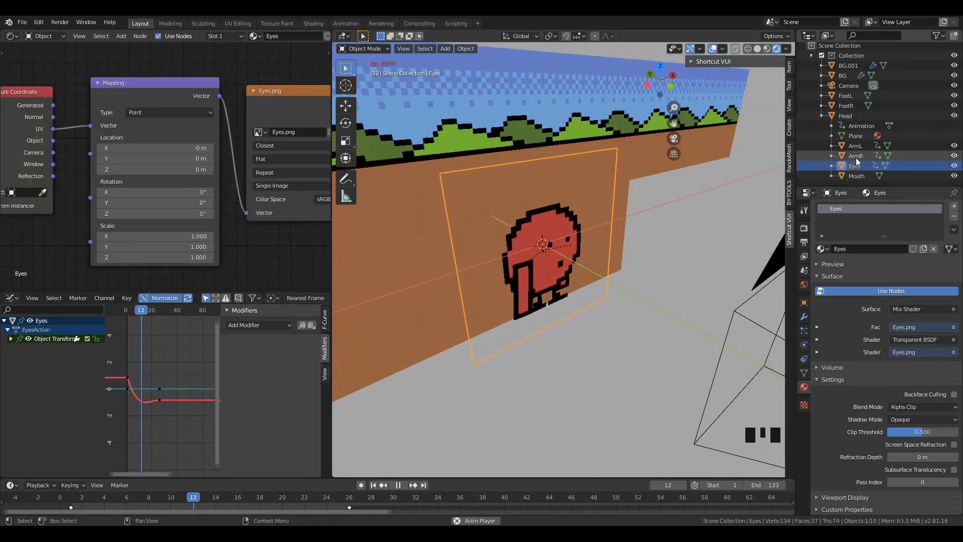
scroll(177, 403, down, 6)
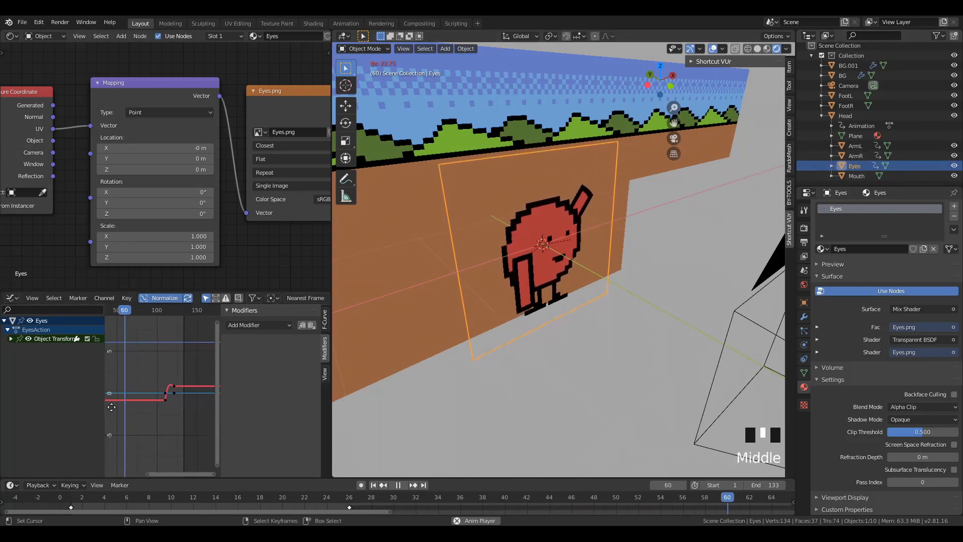
scroll(142, 391, up, 3)
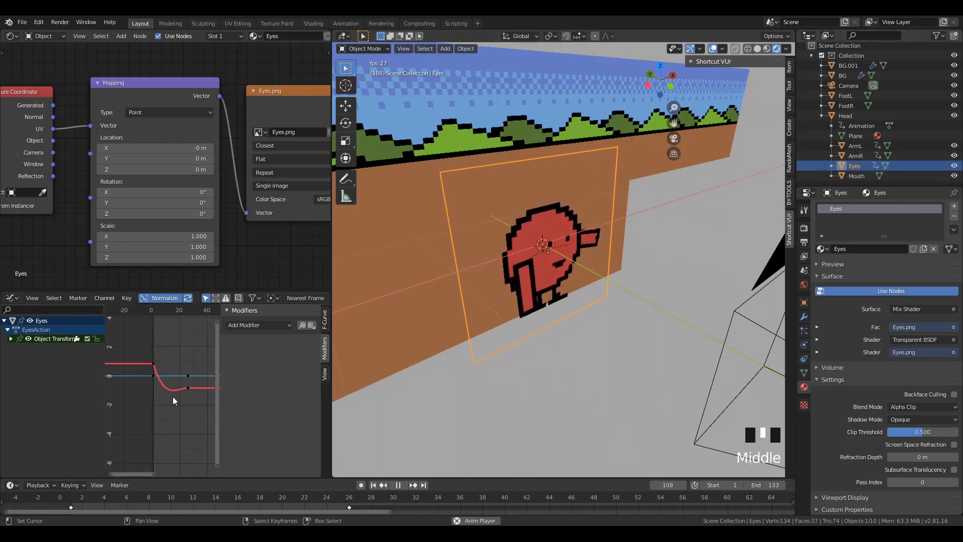
middle_drag(172, 397, 197, 402)
click(398, 485)
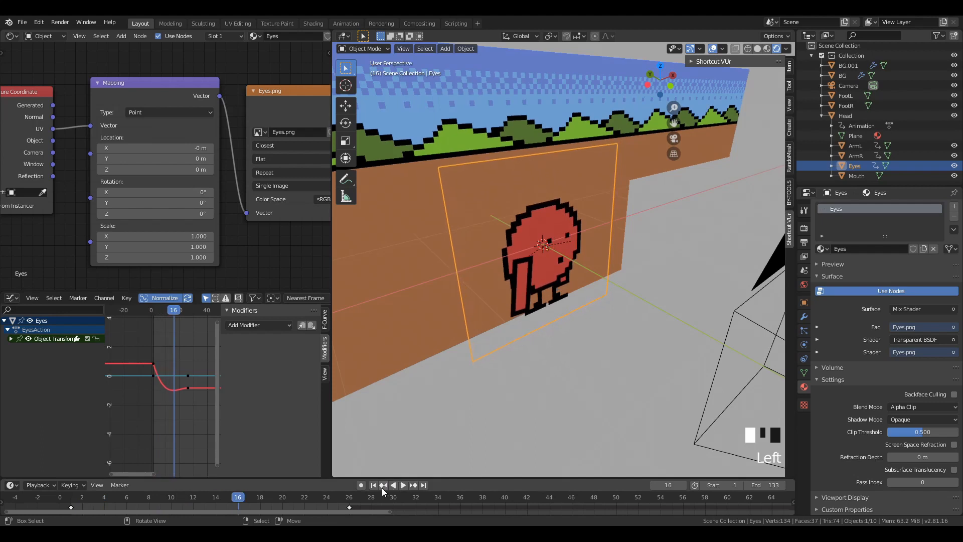
- Return to frame 1, scrub to frame 10, and examine the Eyes' curve around frames 110 to 120
click(373, 485)
mouse_move(149, 315)
mouse_down()
mouse_move(214, 329)
mouse_move(157, 326)
mouse_move(173, 368)
mouse_up()
scroll(174, 369, down, 3)
middle_drag(177, 370, 74, 372)
scroll(161, 375, up, 3)
middle_drag(145, 372, 161, 368)
scroll(161, 369, up, 3)
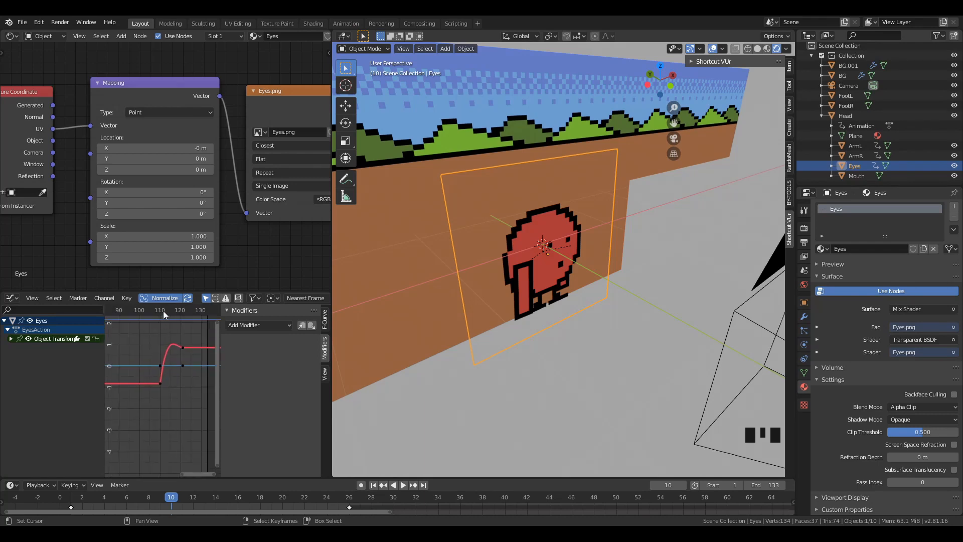
- Scrub to frame 112 to examine the Eyes' motion between their last keyframes
drag(149, 309, 164, 336)
scroll(173, 344, down, 4)
scroll(551, 348, down, 2)
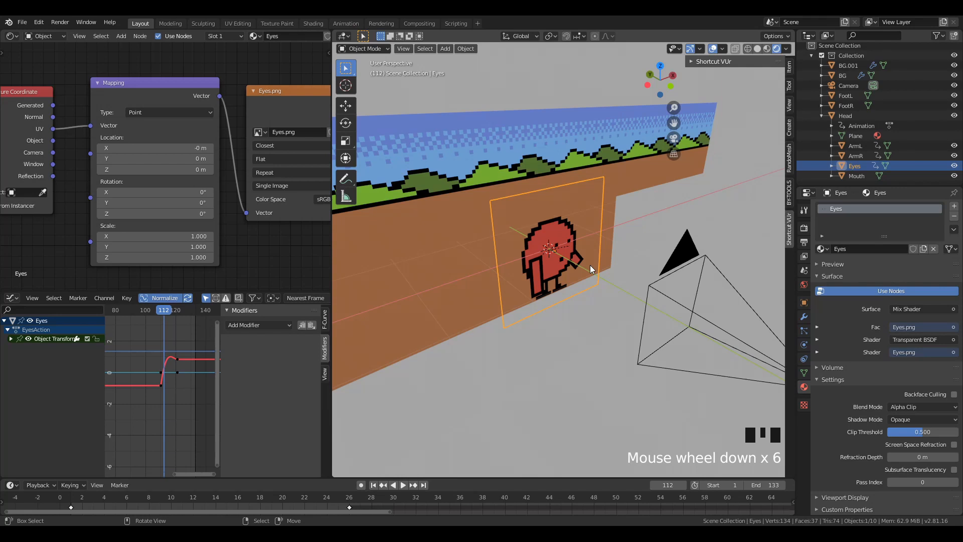
- Examine the layered character planes from the side with the viewport in solid shading
scroll(577, 263, up, 1)
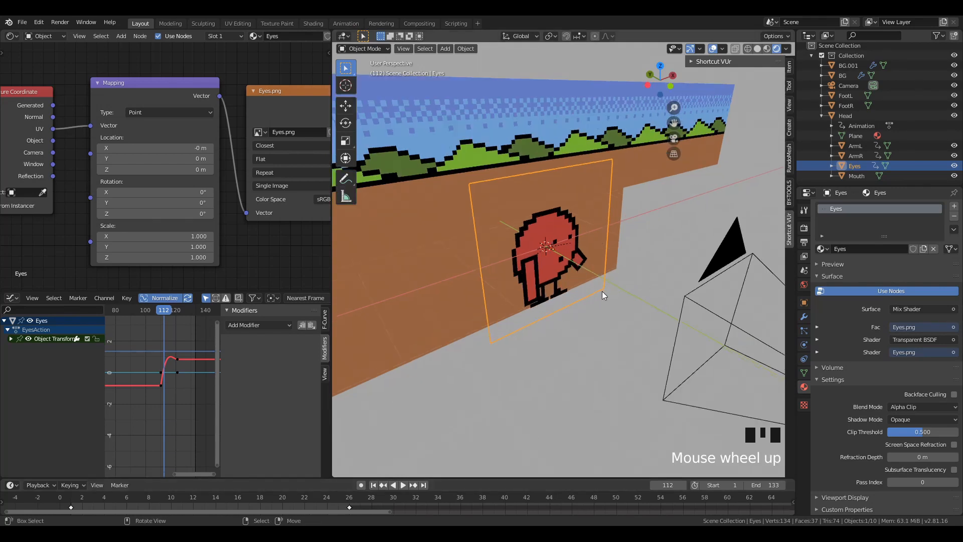
scroll(577, 261, down, 1)
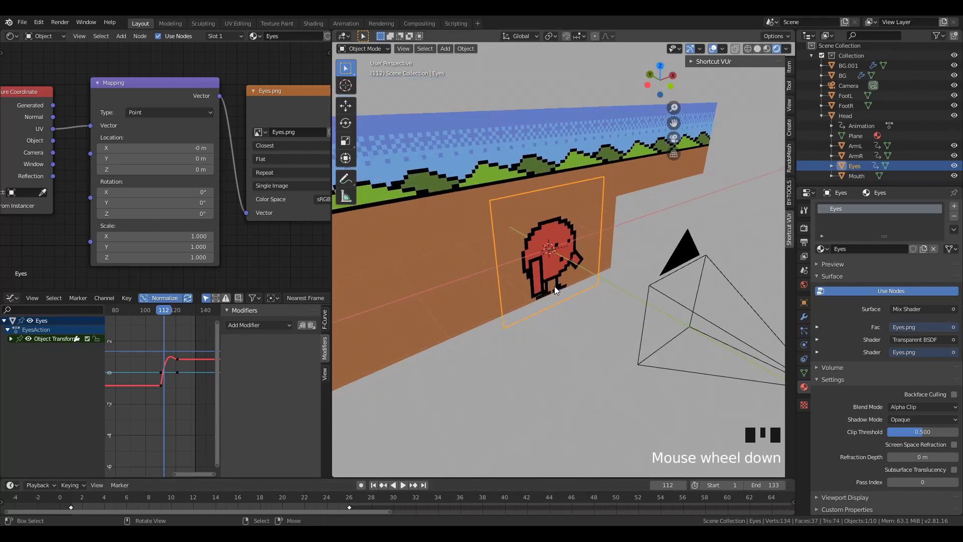
mouse_move(555, 286)
middle_down()
mouse_move(572, 256)
mouse_move(597, 276)
middle_up()
key(z)
scroll(528, 296, up, 4)
scroll(534, 271, down, 1)
middle_drag(529, 296, 525, 264)
scroll(534, 270, down, 1)
- Try moving the Eyes along the Y axis and return the viewport to rendered shading
key(g)
key(x)
key(y)
right_click(568, 278)
key(z)
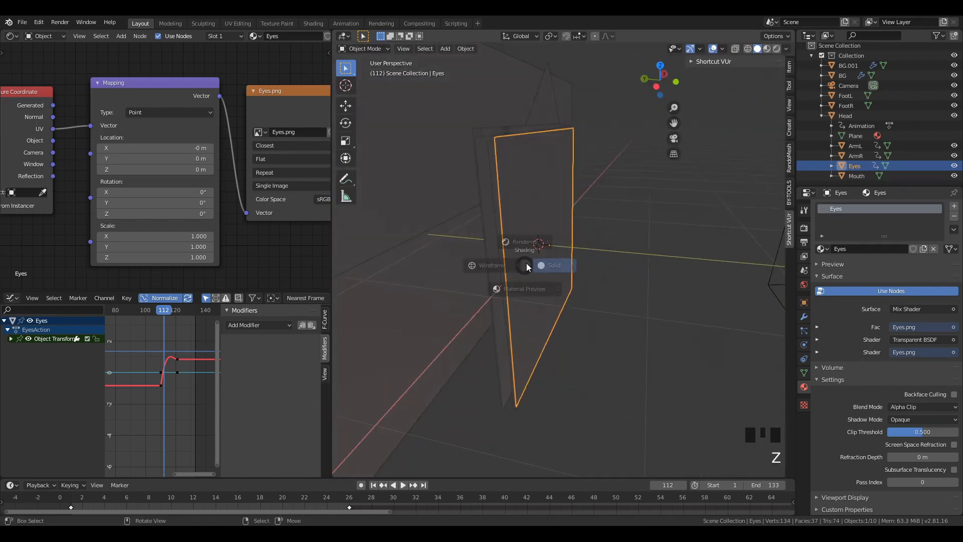
click(534, 278)
scroll(534, 278, up, 1)
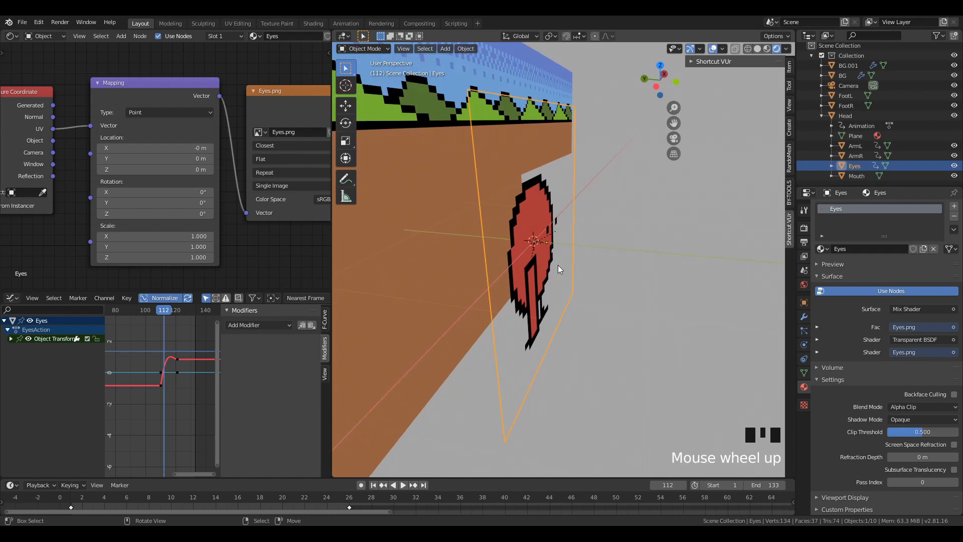
- Deselect everything, reset the 3D cursor to the world origin, and set the viewport to solid shading
scroll(558, 265, down, 5)
shift+middle_drag(619, 239, 495, 263)
scroll(539, 254, up, 1)
key(a)
key(a)
key(a)
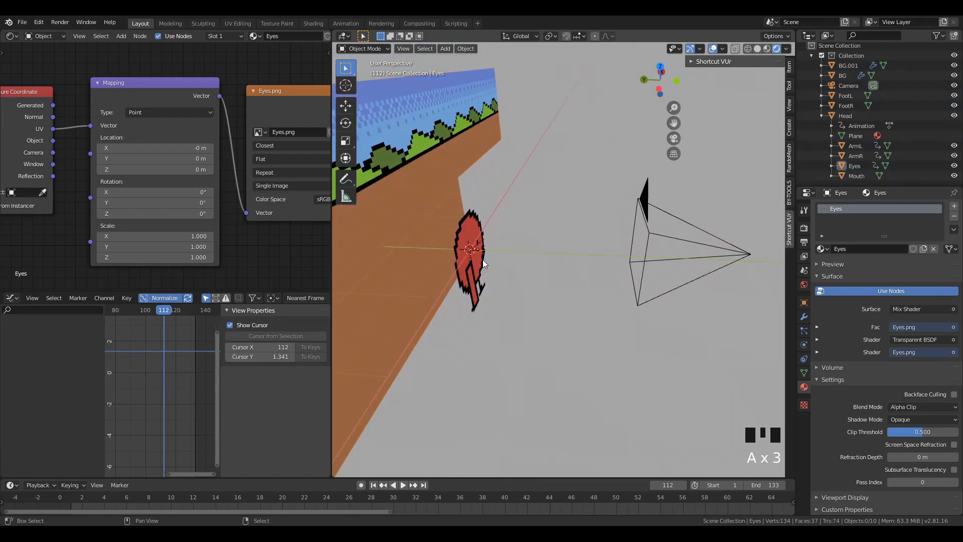
key(shift+c)
key(z)
scroll(567, 174, up, 7)
shift+middle_drag(567, 173, 549, 272)
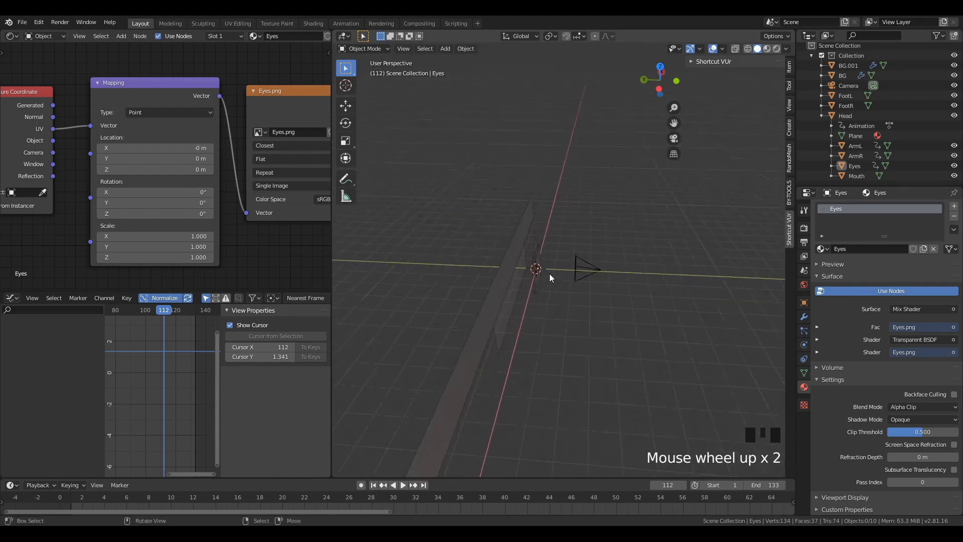
scroll(541, 281, up, 1)
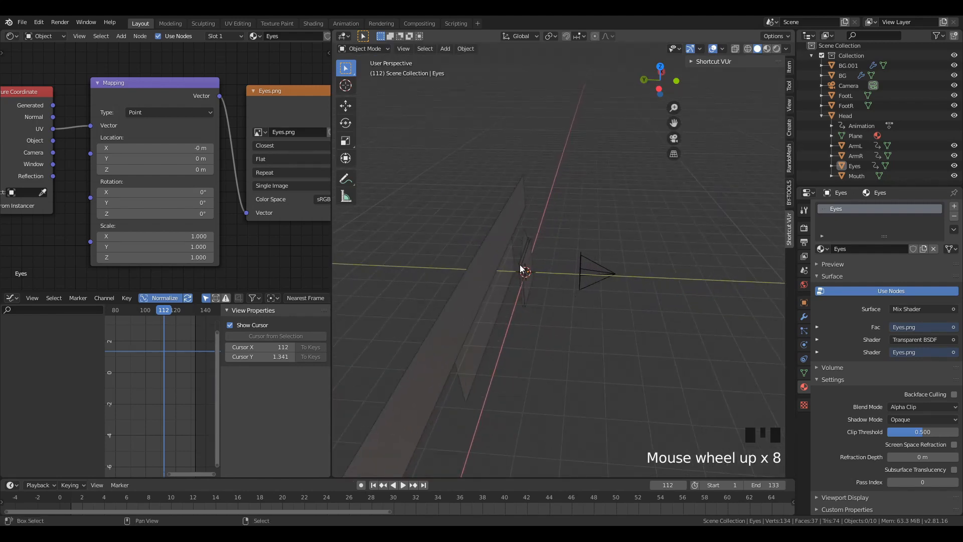
- Add a second camera at the world origin and clear its rotation and location
key(shift+a)
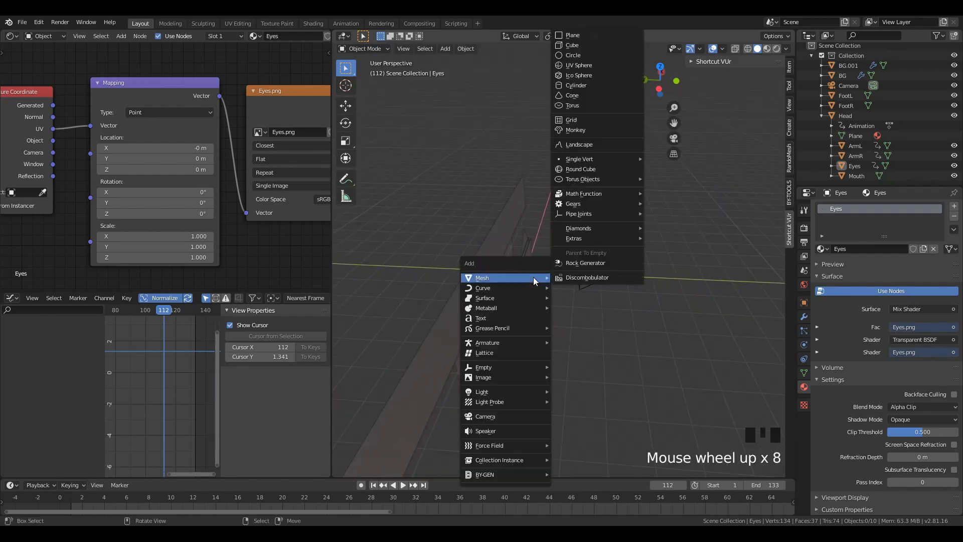
click(507, 414)
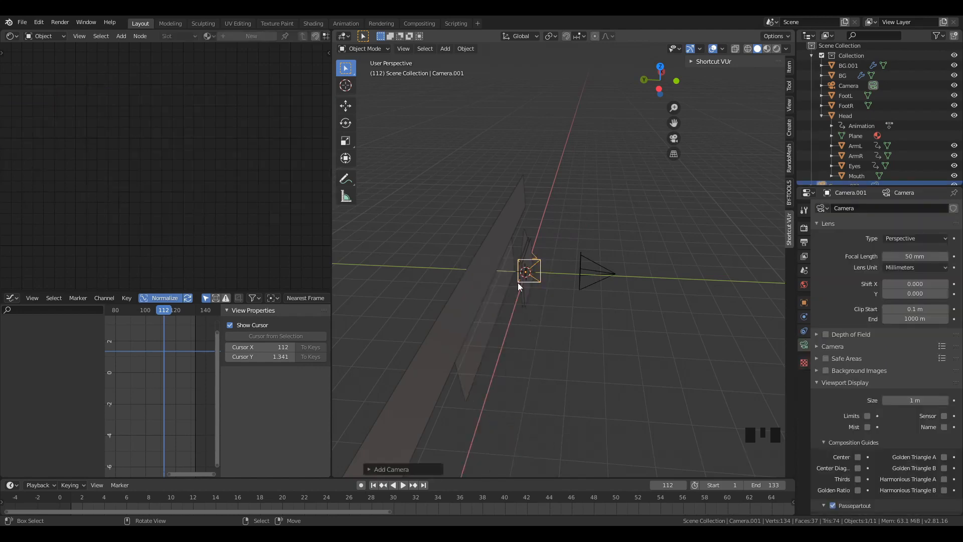
key(g)
right_click(536, 272)
mouse_move(537, 272)
middle_down()
mouse_move(499, 285)
mouse_move(358, 269)
mouse_move(535, 279)
middle_up()
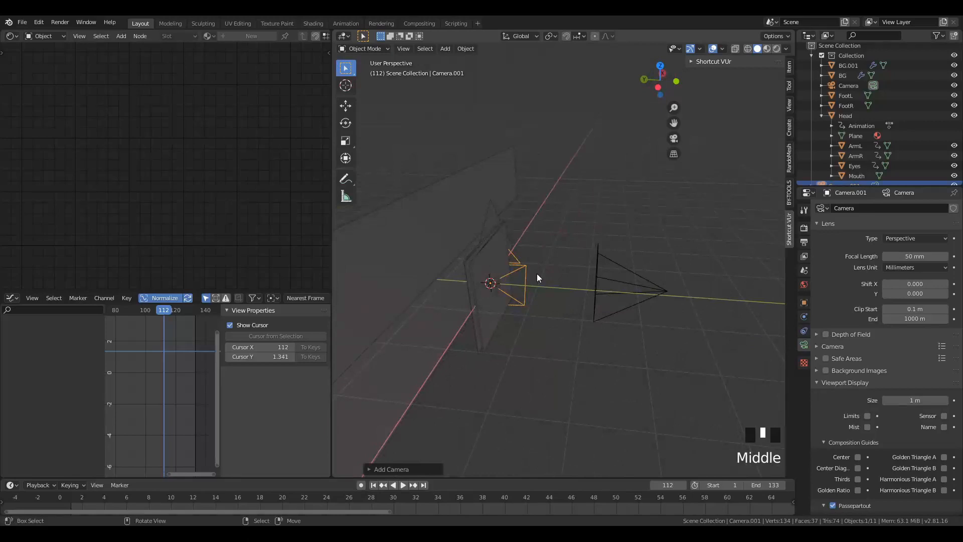
key(alt+r)
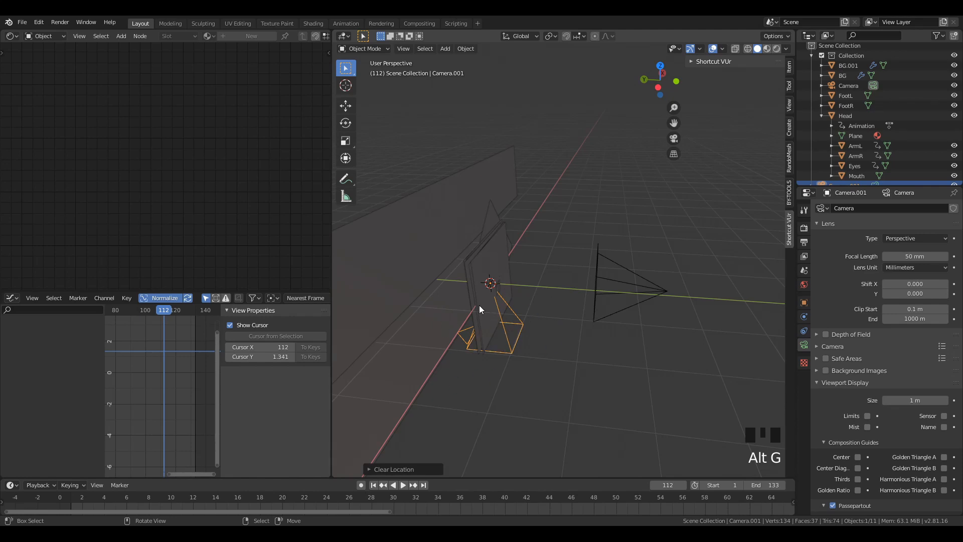
- Move the new camera along Y to the existing camera's position and rotate it around X to face the character
key(g)
key(y)
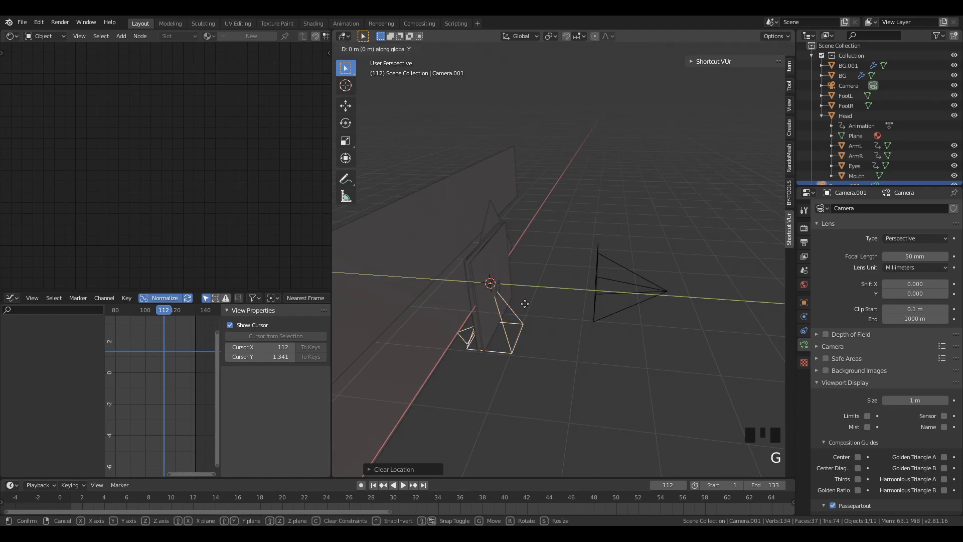
click(699, 330)
key(r)
key(x)
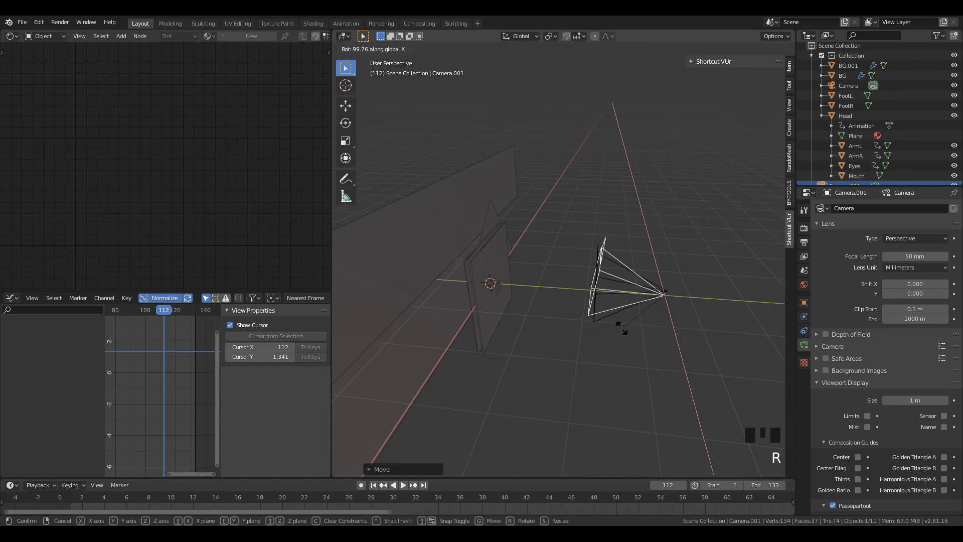
click(634, 337)
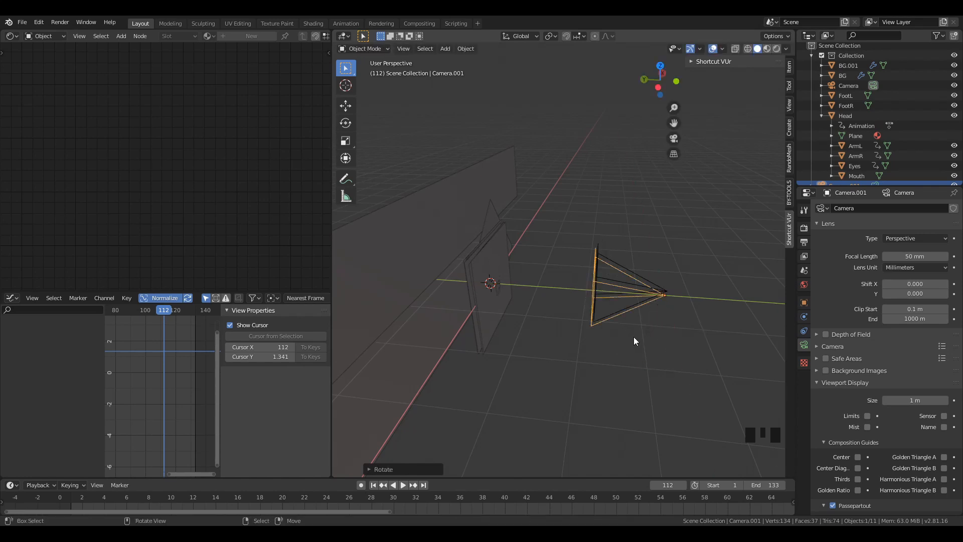
- Set the new camera as the active scene camera
key(F3)
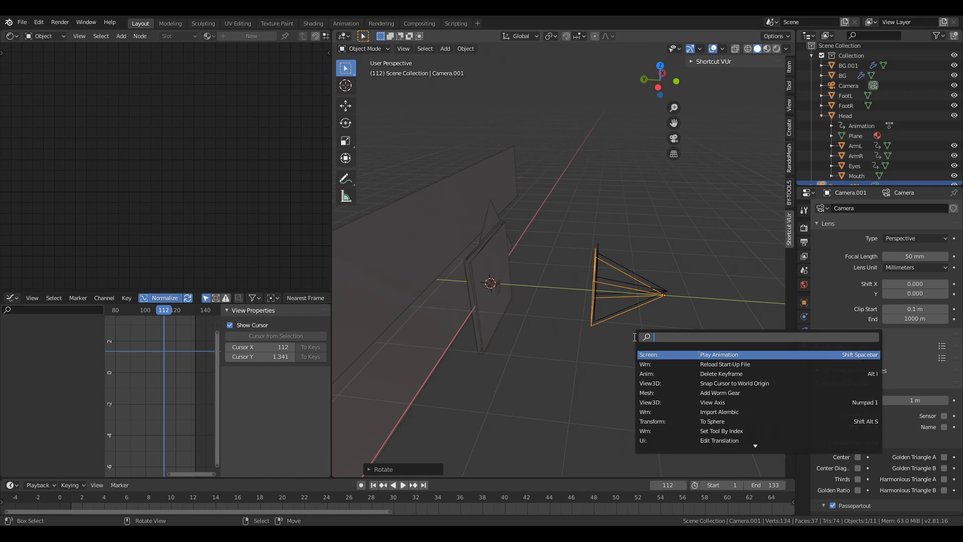
text(set a)
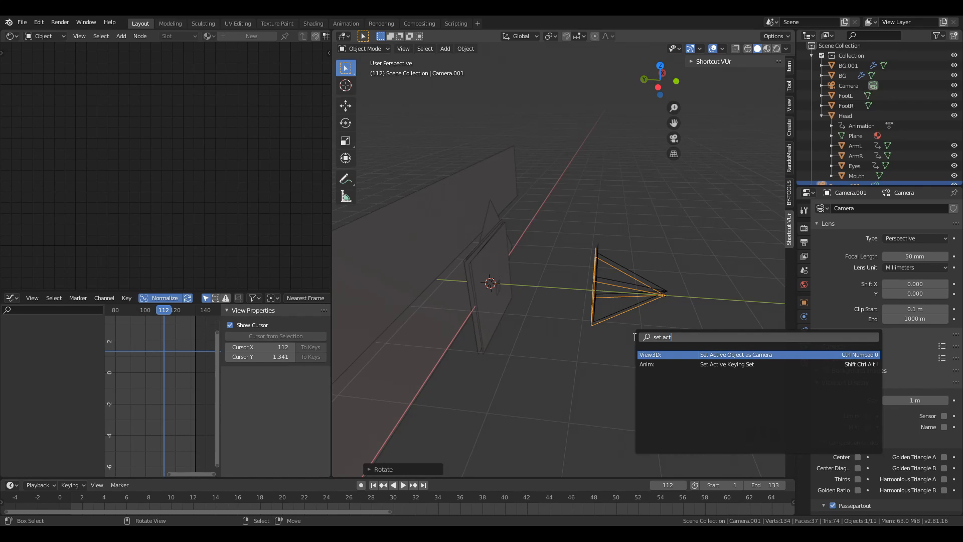
text(ct)
key(Return)
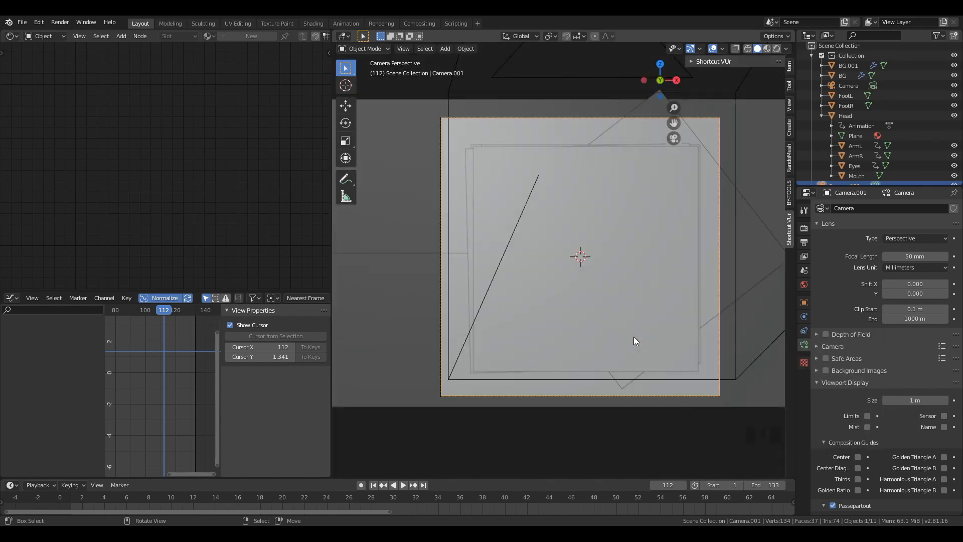
- Move the active camera backward along its local Z axis so it frames more of the scene
scroll(618, 312, down, 3)
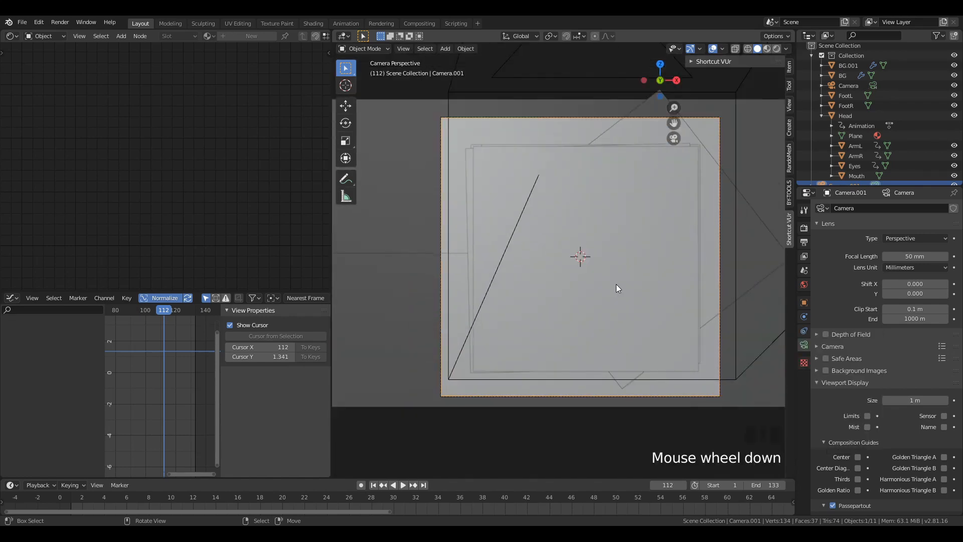
key(g)
key(z)
key(z)
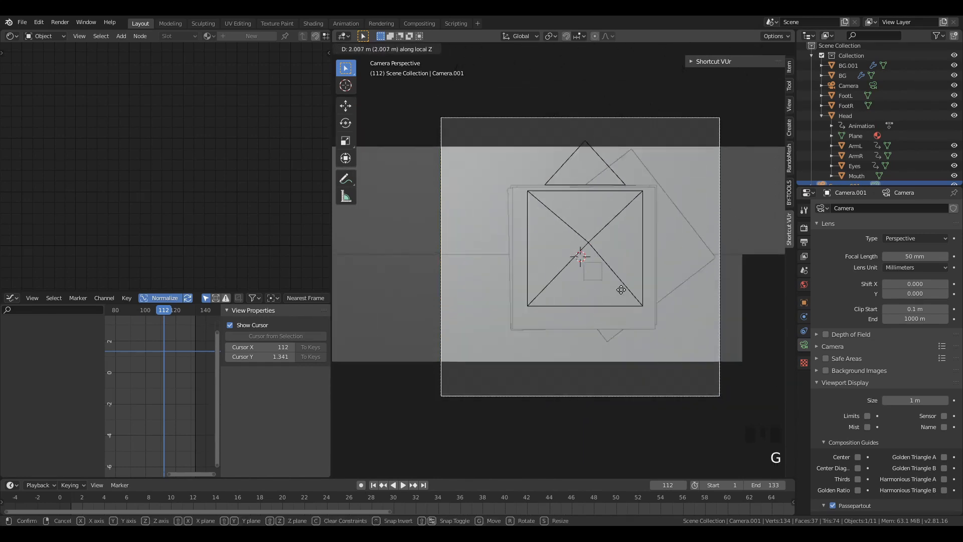
click(619, 293)
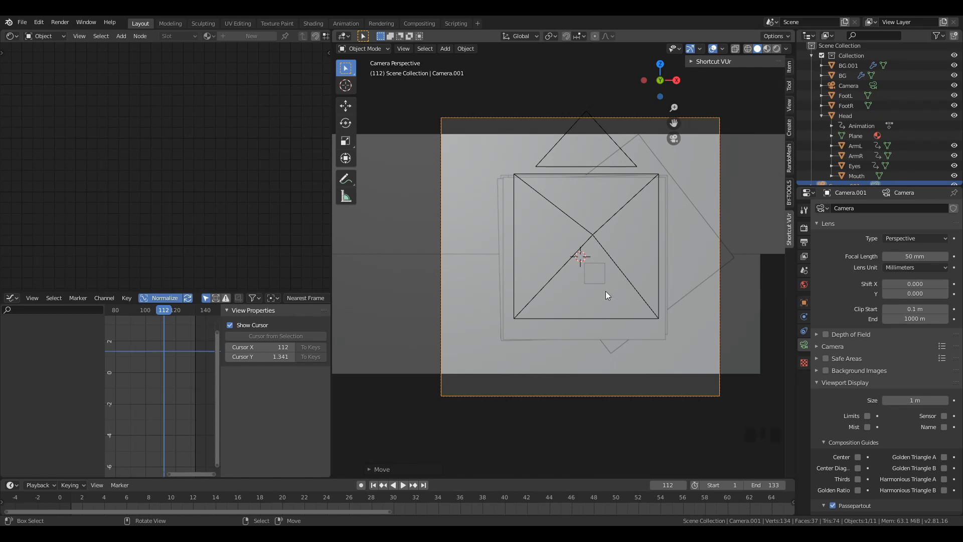
- Make the camera Orthographic with a scale of 2.600 and raise it slightly along Z
click(905, 236)
click(904, 256)
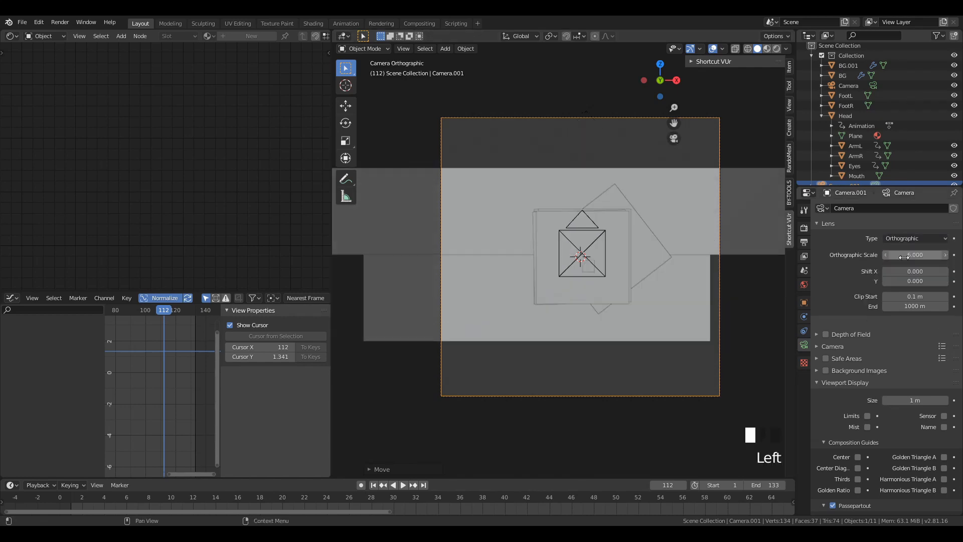
key(g)
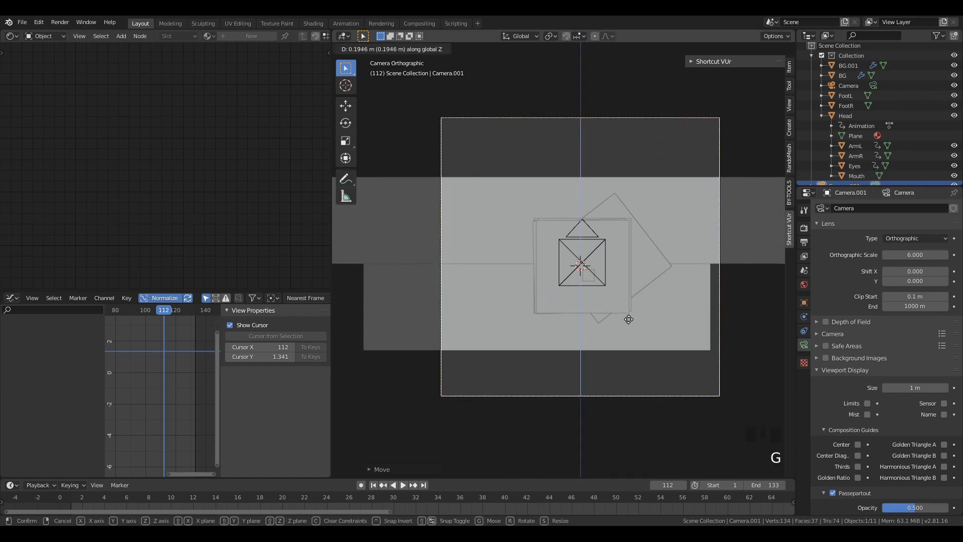
click(652, 322)
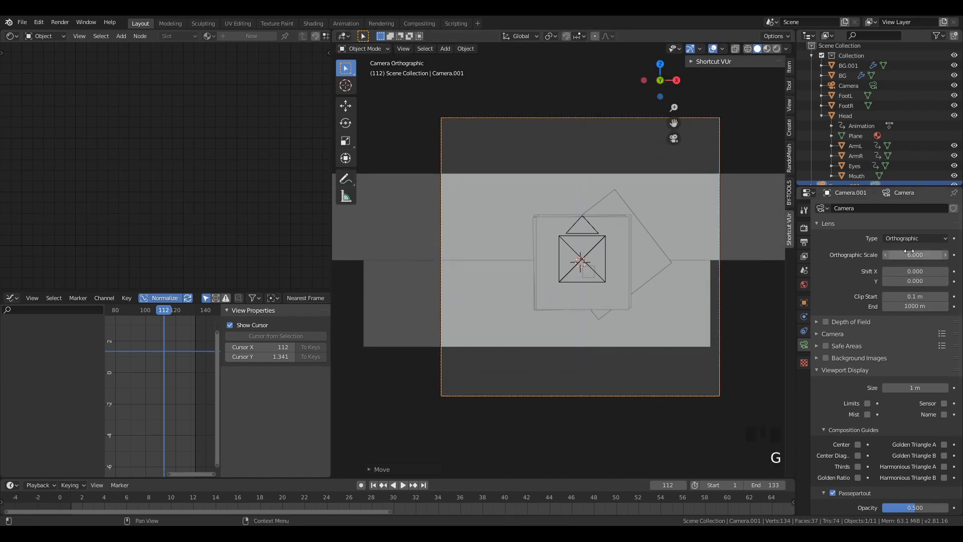
mouse_move(909, 252)
mouse_down()
mouse_move(873, 252)
mouse_move(907, 255)
mouse_move(878, 255)
mouse_move(903, 254)
mouse_move(909, 244)
mouse_move(914, 256)
mouse_move(878, 257)
mouse_move(919, 256)
mouse_move(875, 257)
mouse_move(893, 256)
mouse_up()
- Show the camera view in rendered shading and set the camera to Perspective with a 22 mm focal length
key(z)
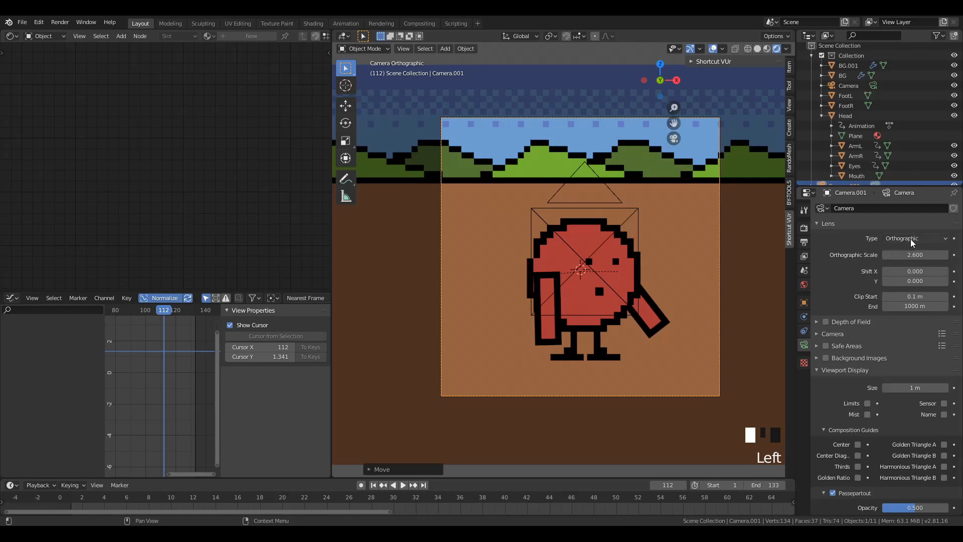
click(910, 239)
click(908, 250)
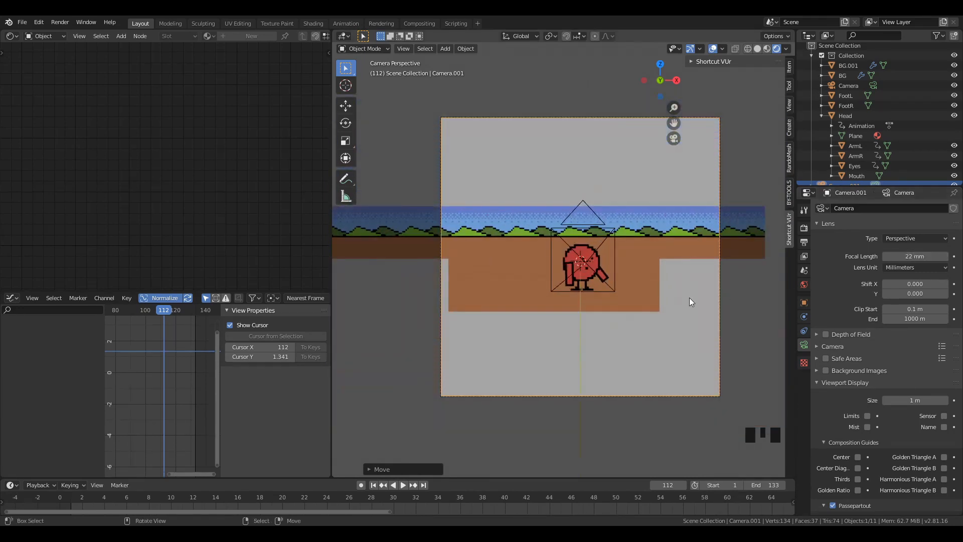
- Set the focal length to 15 mm and use walk navigation to place the camera at an oblique angle to the character
key(shift+f)
key(a)
key(w)
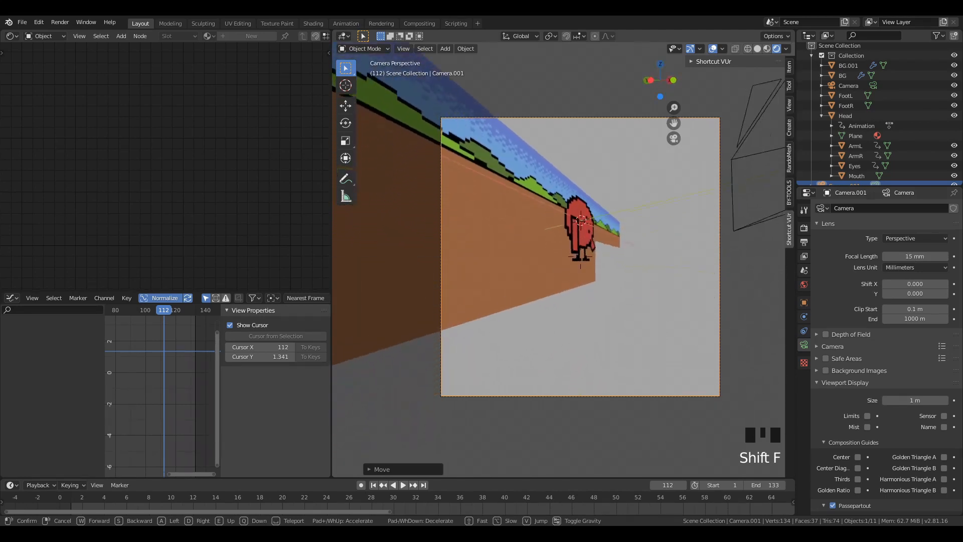
key(w)
key(s)
key(w)
key(d)
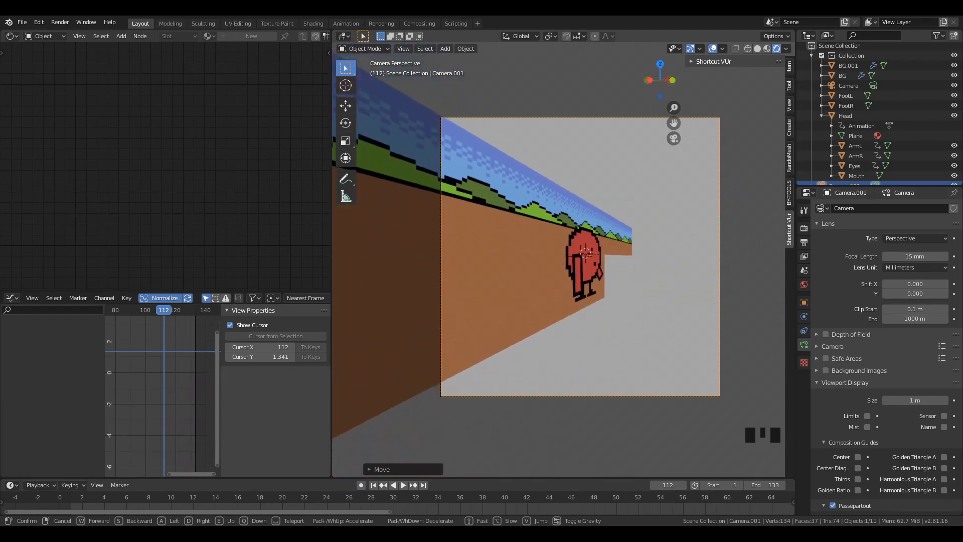
key(s)
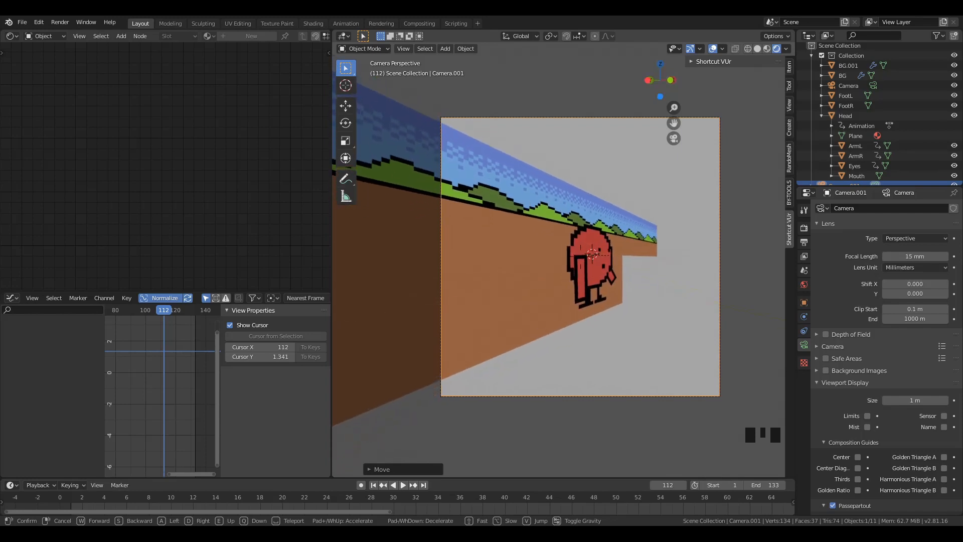
click(695, 227)
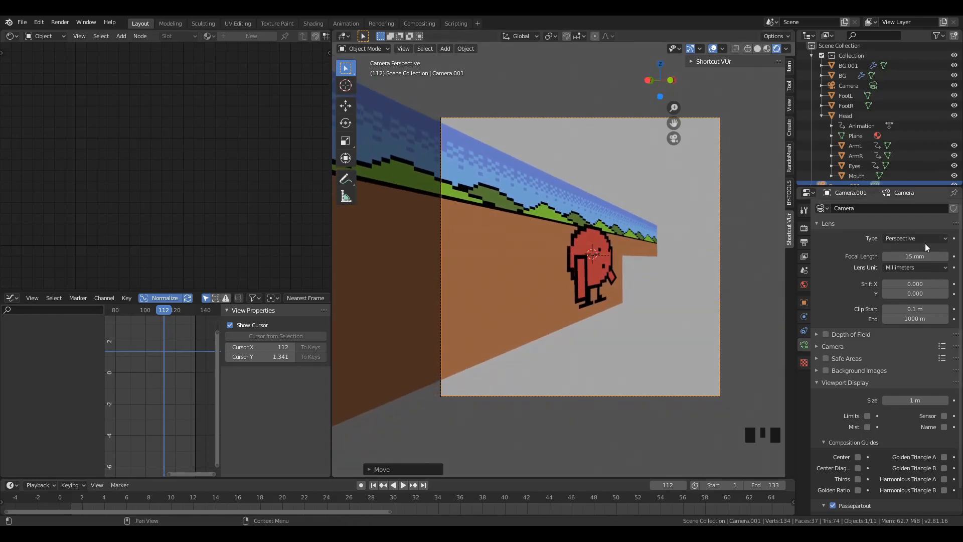
- Change the angled camera's type to Orthographic and move it along the global Z axis
click(905, 240)
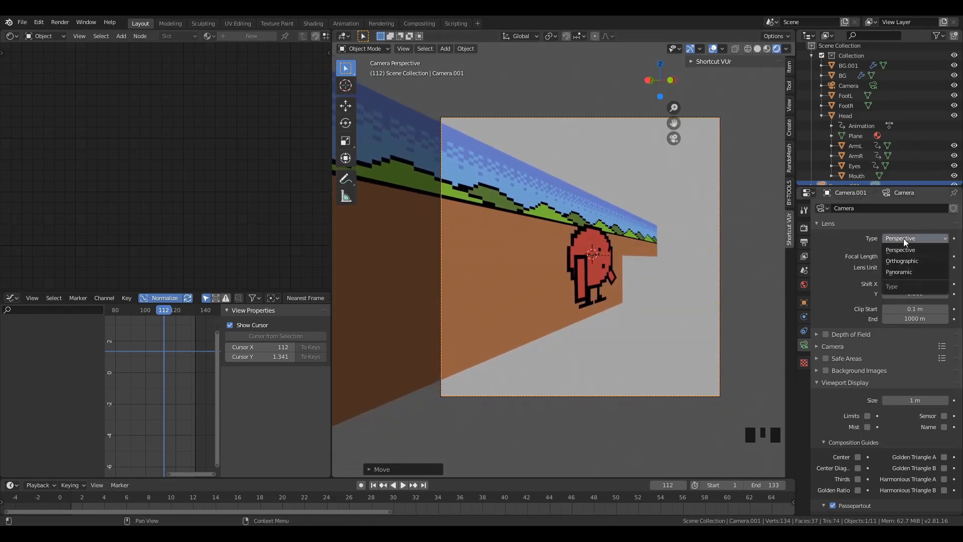
click(904, 261)
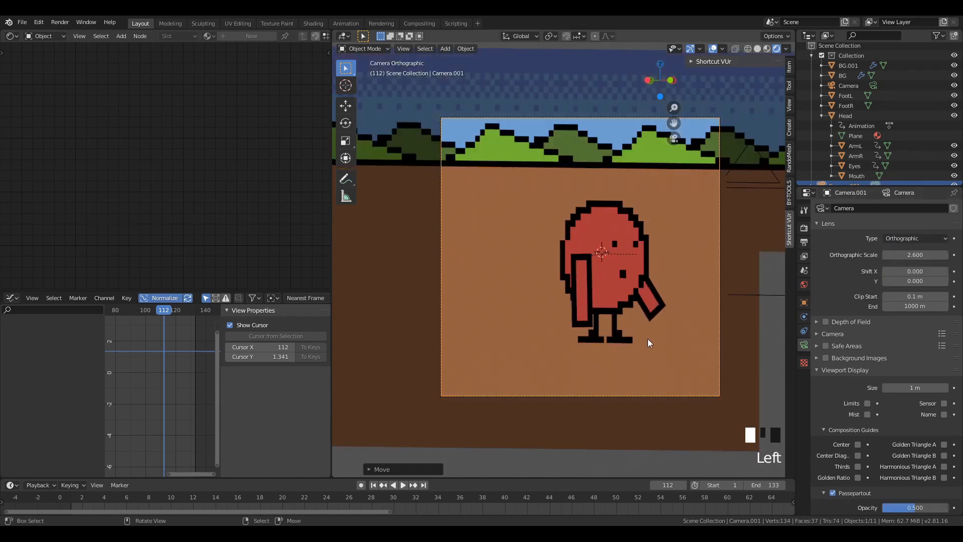
key(g)
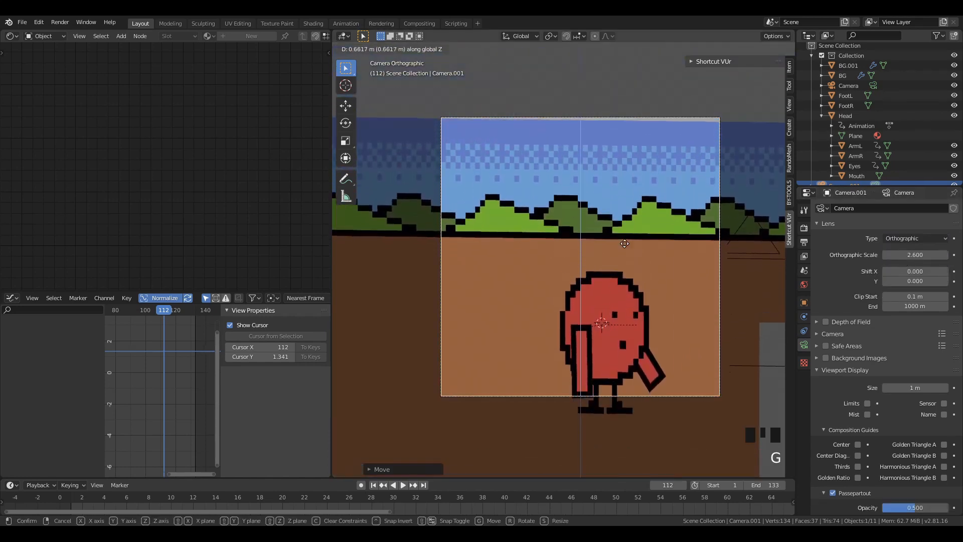
click(624, 294)
- Rotate the orthographic camera around Z to a steeper side angle and raise it along Z
key(r)
key(z)
click(655, 294)
key(g)
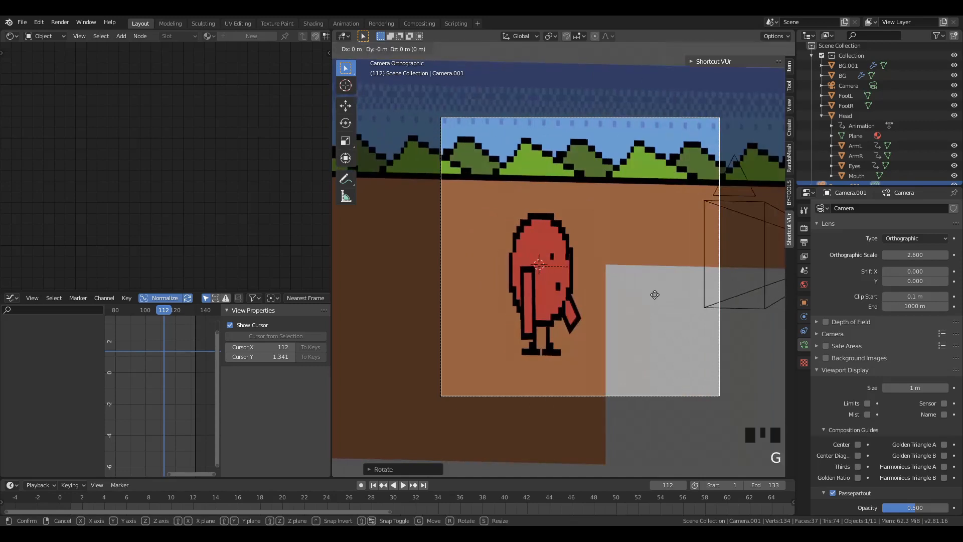
key(z)
click(655, 214)
- Move the orthographic camera, tilt it around the global X axis, and rotate it around Z
key(g)
right_click(655, 214)
key(r)
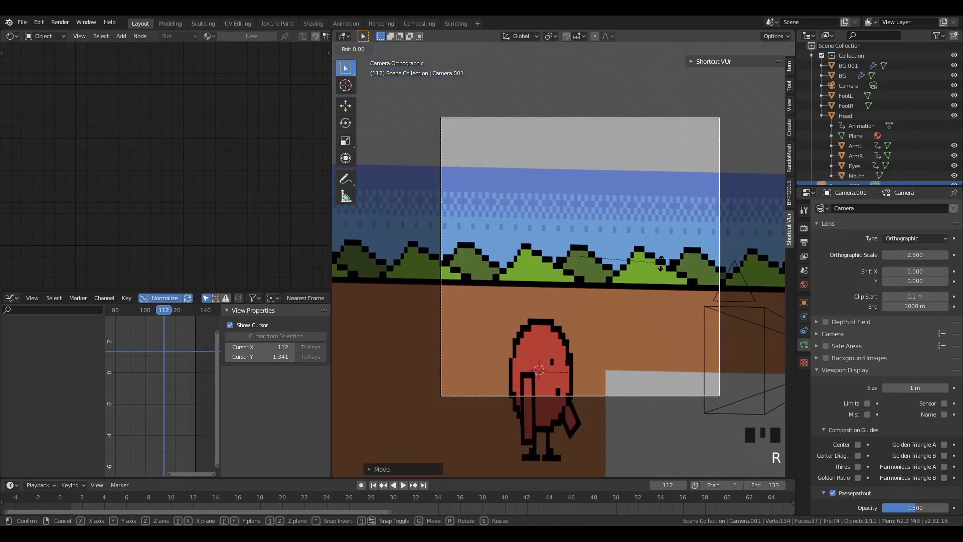
key(x)
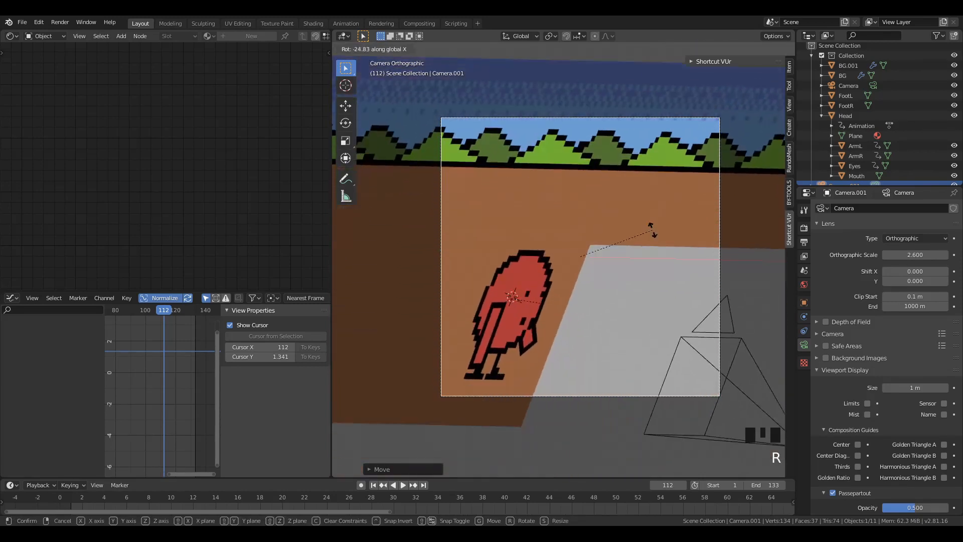
click(649, 225)
key(r)
key(z)
click(616, 231)
- Delete the second camera from the scene and view the remaining planes and camera from an angle
key(x)
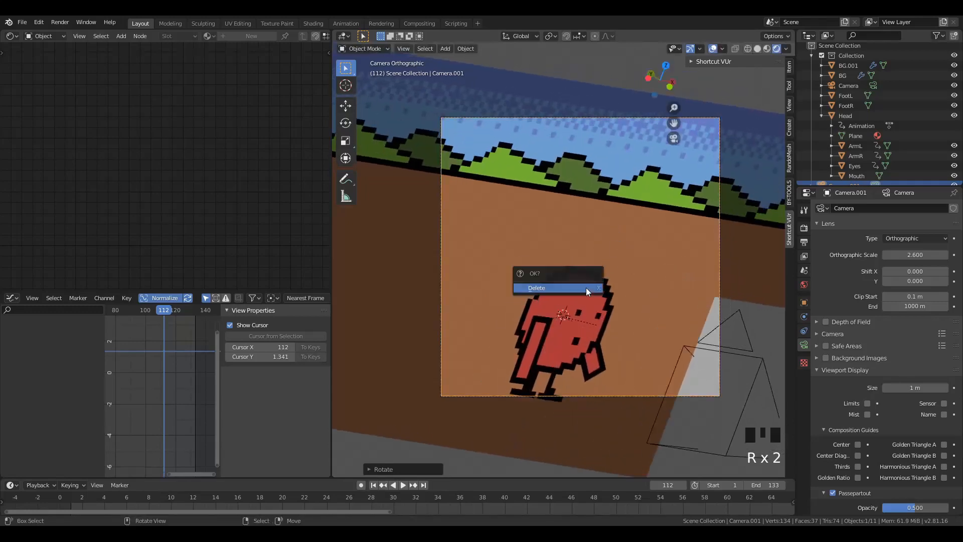
click(586, 286)
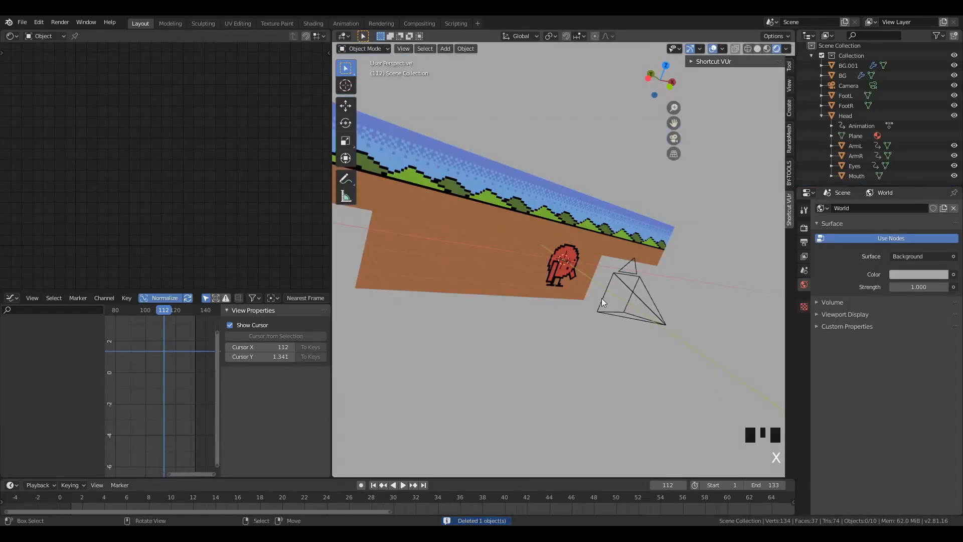
key(KP_1)
middle_drag(566, 312, 597, 262)
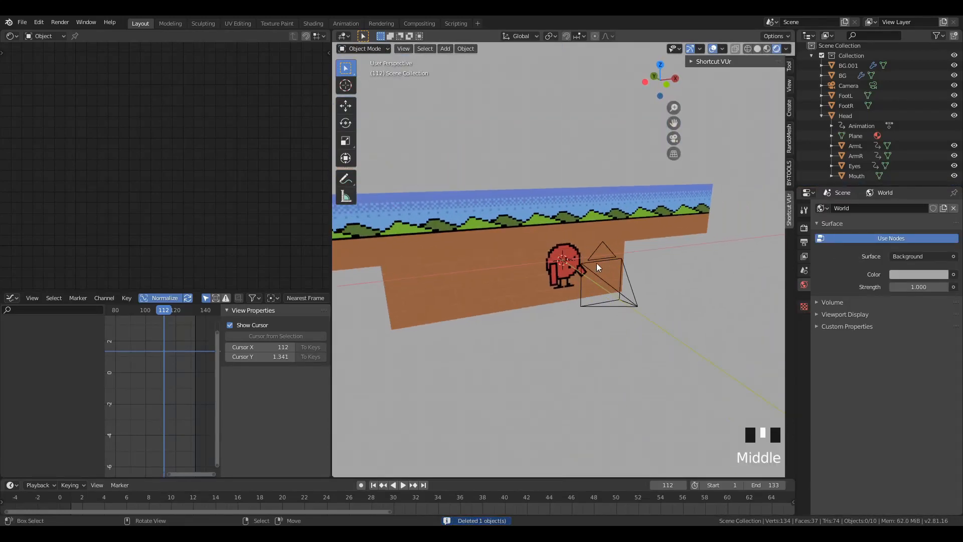
- Select the original camera, look through its perspective view, and save the file
right_click(597, 263)
key(F3)
key(space)
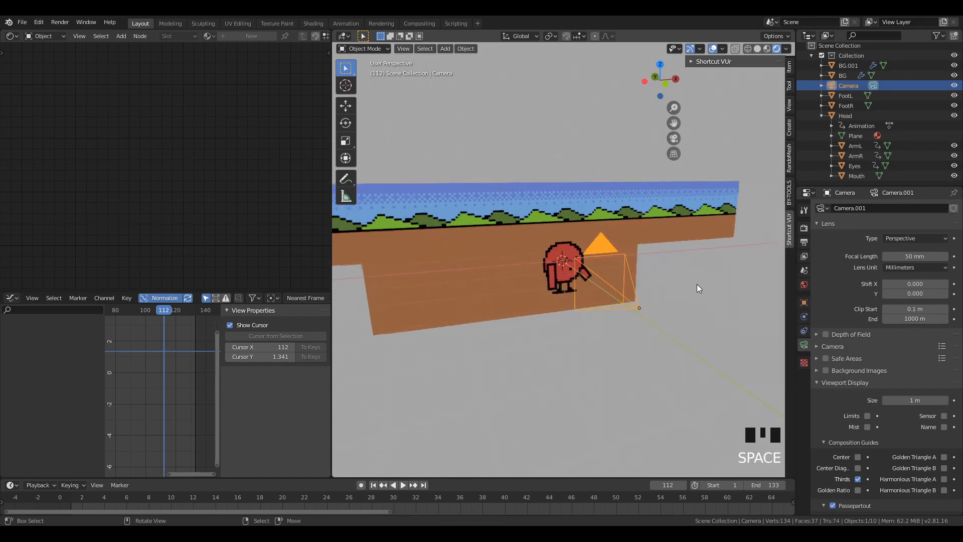
key(a)
key(a)
key(a)
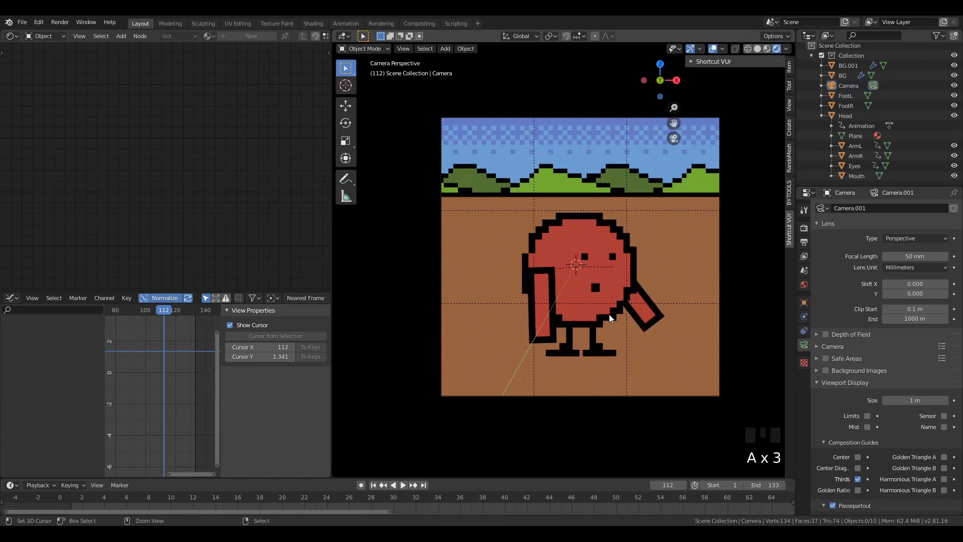
key(ctrl+s)
scroll(588, 328, up, 2)
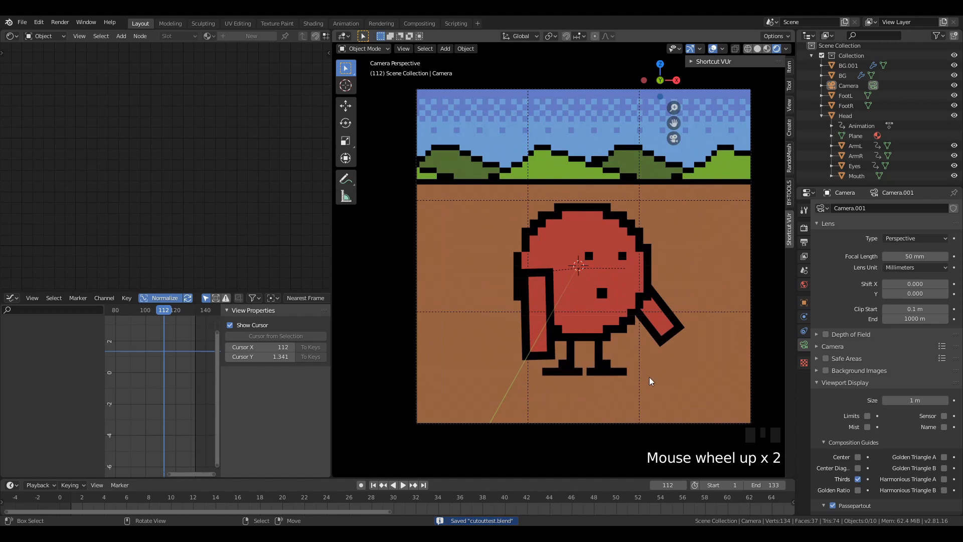
- Play the cutout animation from its first frame in the camera view
click(374, 485)
click(404, 486)
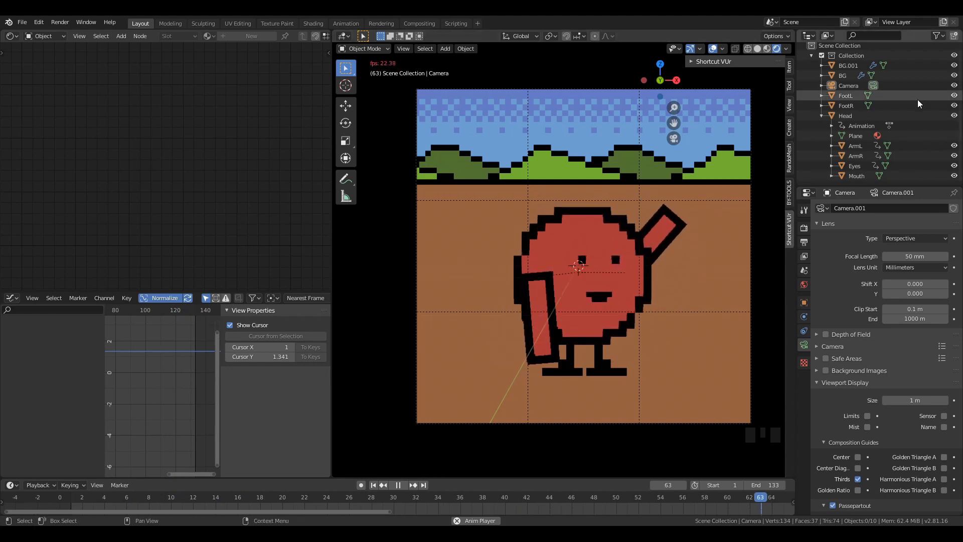
scroll(887, 83, down, 2)
scroll(888, 108, up, 1)
scroll(886, 101, down, 2)
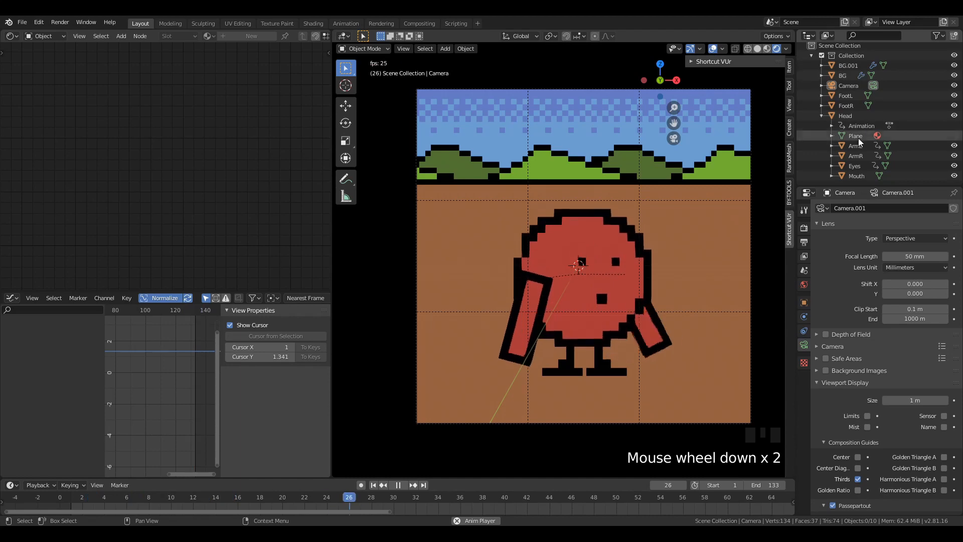
- Collapse the Head object's hierarchy in the outliner, and stop the animation at frame 1
click(822, 116)
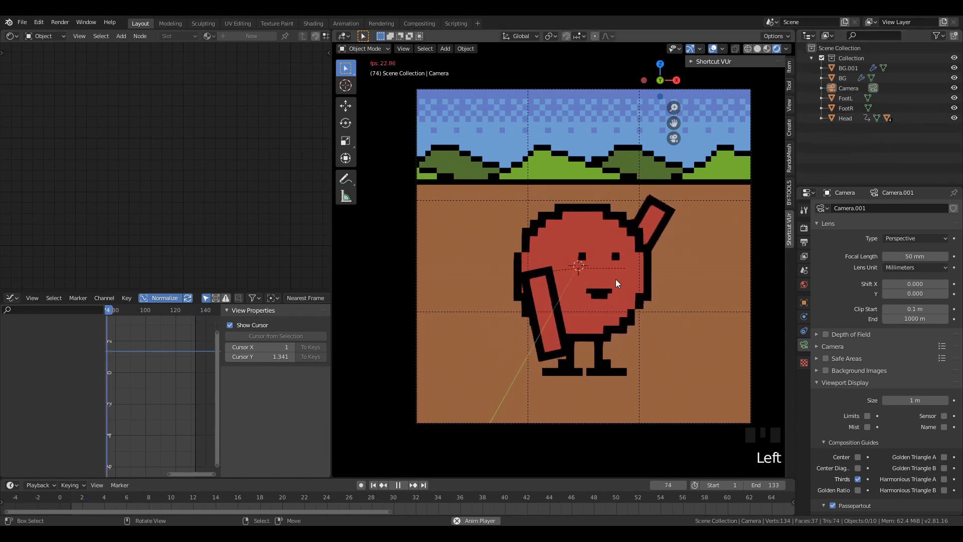
click(398, 485)
click(384, 485)
- Save the file and select the BG background plane in an angled view of the scene
middle_drag(562, 351, 580, 330)
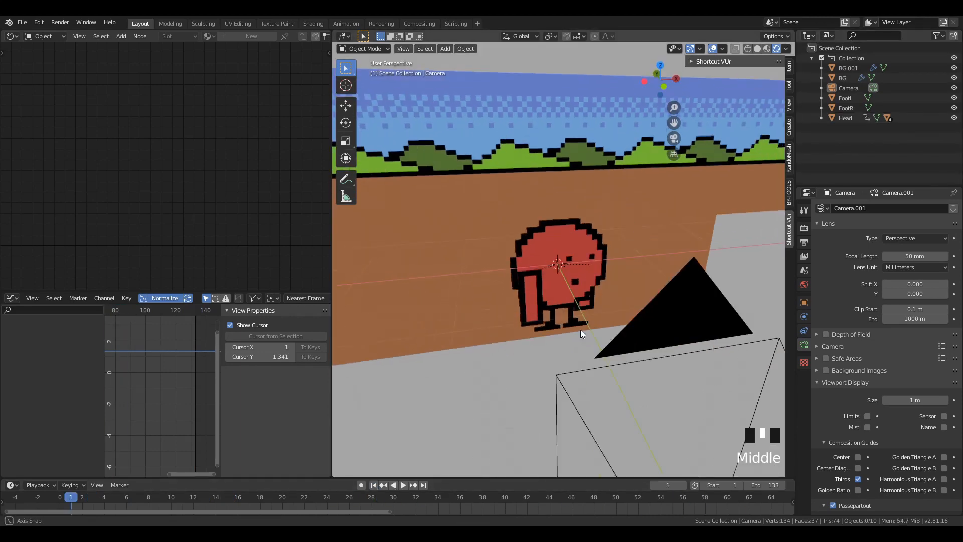
scroll(551, 296, down, 3)
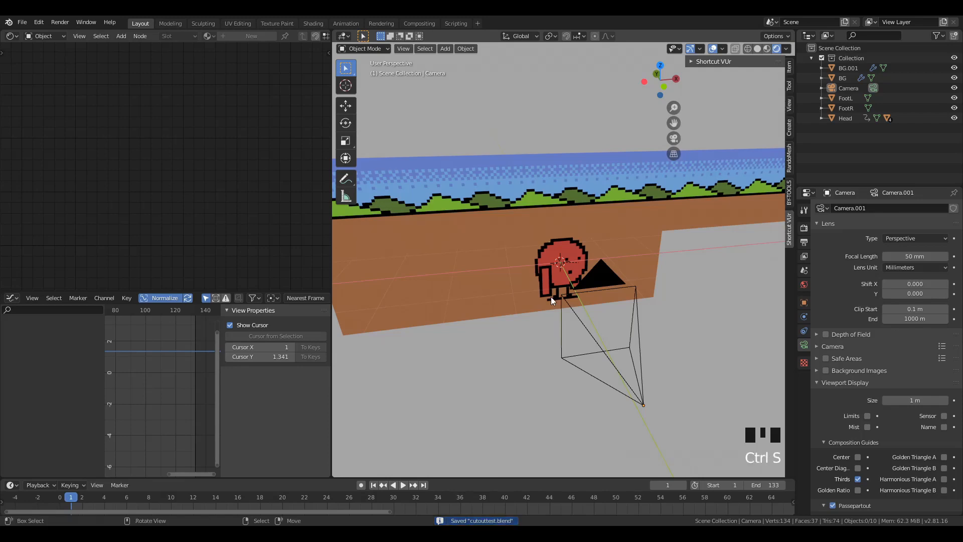
middle_drag(550, 296, 586, 236)
scroll(556, 286, up, 1)
scroll(606, 317, up, 1)
scroll(577, 258, down, 1)
scroll(577, 258, up, 1)
right_click(544, 255)
scroll(536, 255, up, 1)
right_click(574, 278)
middle_drag(573, 278, 585, 303)
scroll(537, 279, down, 1)
scroll(542, 266, up, 1)
- Examine how the BG material's image texture and Transparent BSDF feed the Mix Shader
shift+scroll(224, 210, down, 5)
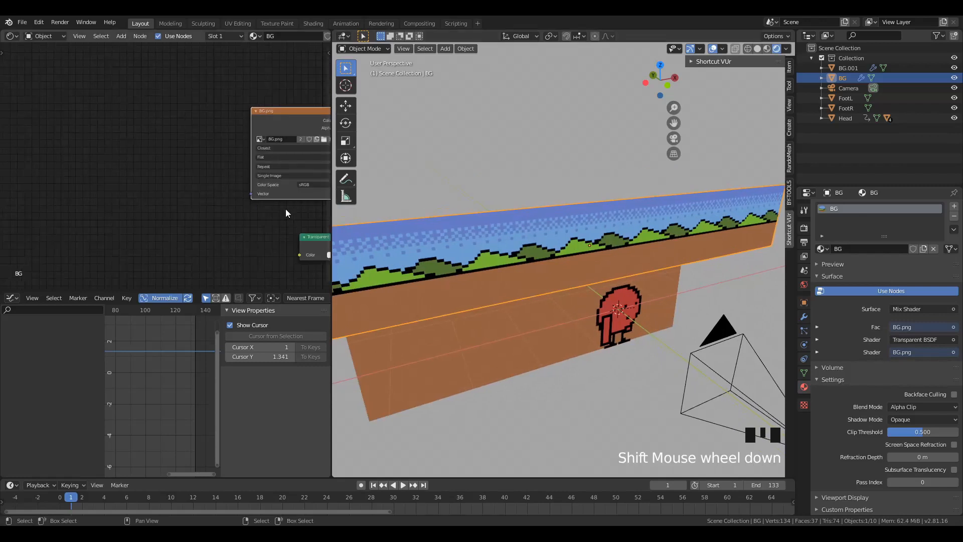
scroll(221, 211, up, 3)
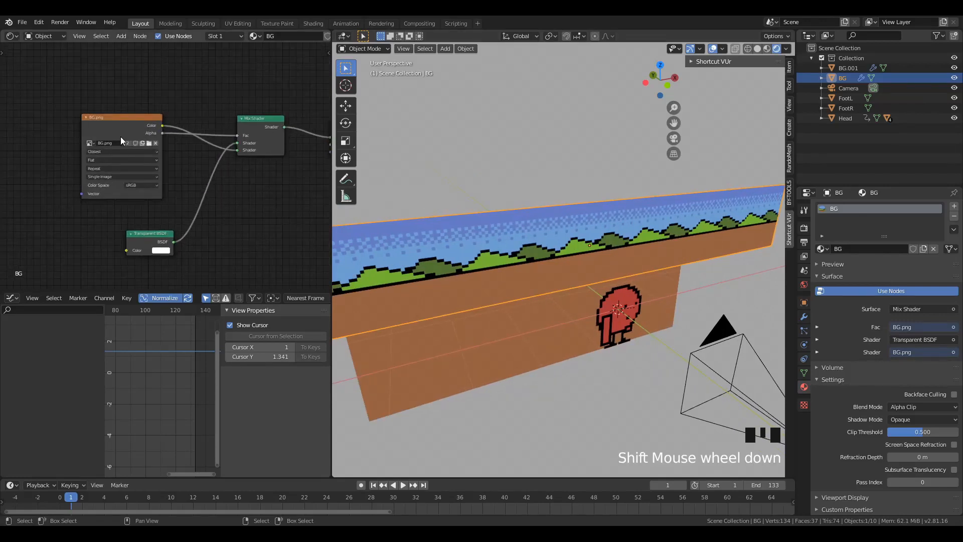
click(121, 137)
scroll(217, 188, up, 5)
click(217, 188)
middle_drag(301, 228, 228, 234)
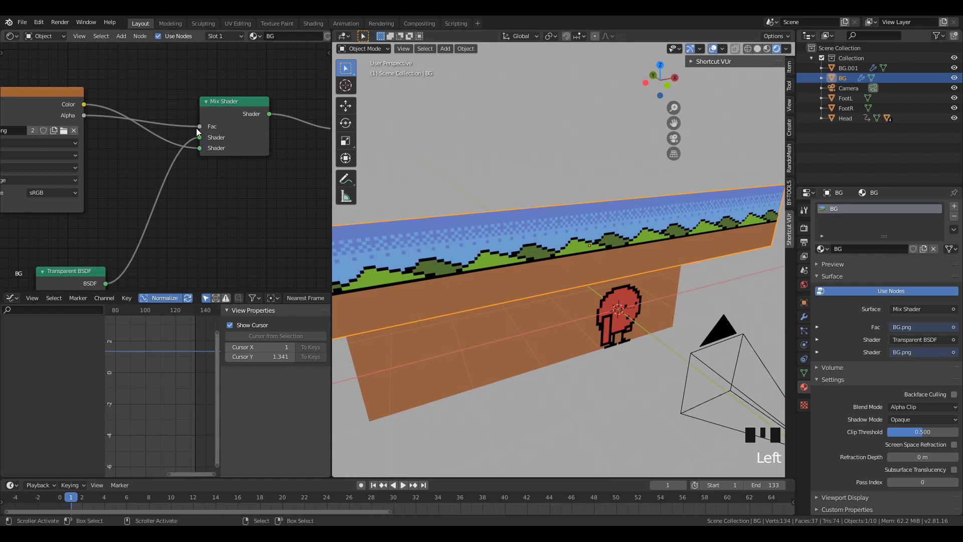
- Detach the BG.png Alpha link from the Mix Shader's Fac input and reconnect it
drag(152, 131, 200, 126)
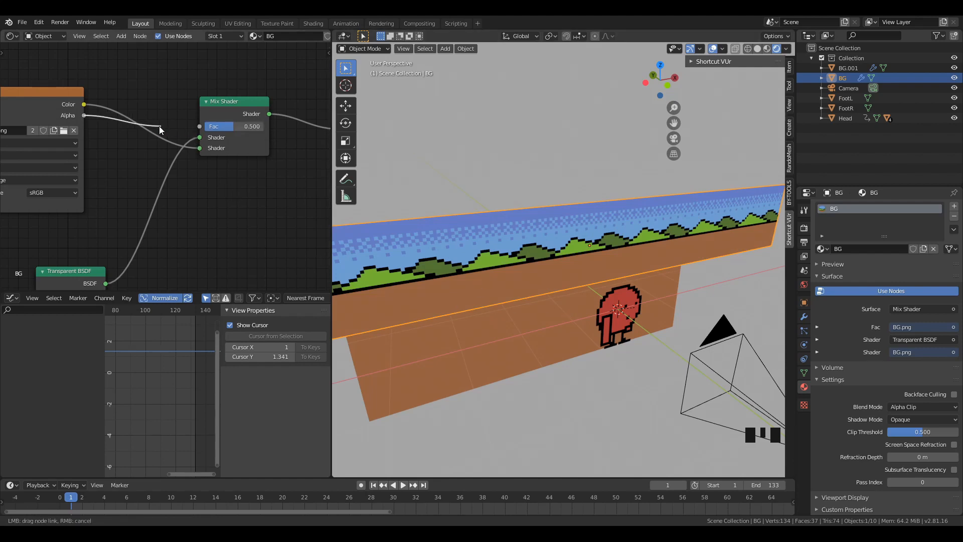
drag(114, 126, 196, 126)
scroll(556, 241, up, 4)
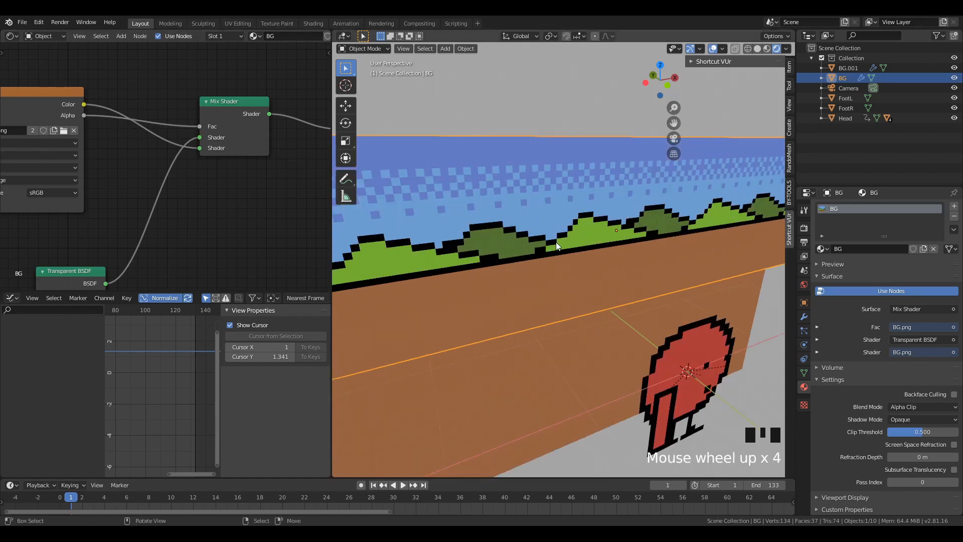
scroll(547, 264, down, 3)
scroll(552, 265, up, 3)
scroll(551, 265, down, 1)
- In the render color management, try the Standard view transform and switch back to Filmic
click(804, 228)
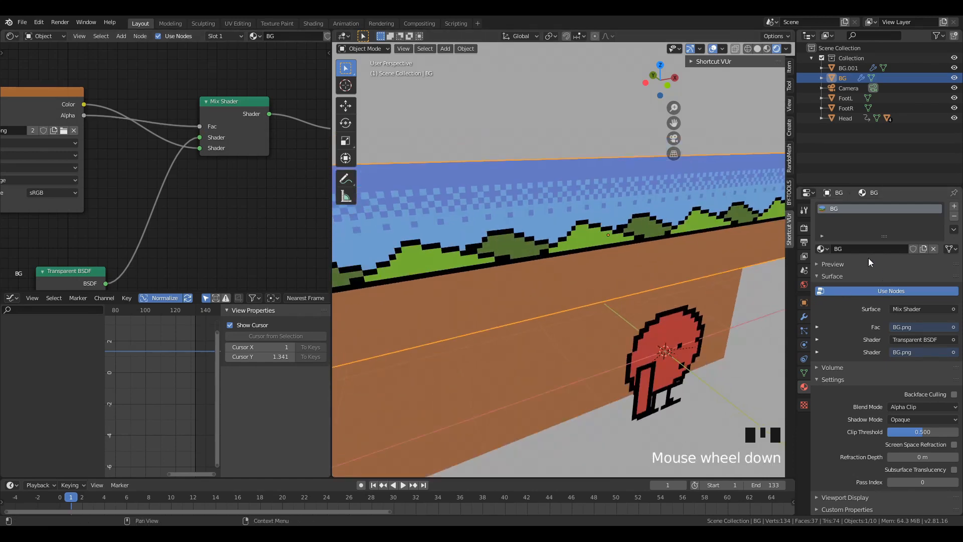
scroll(827, 294, down, 1)
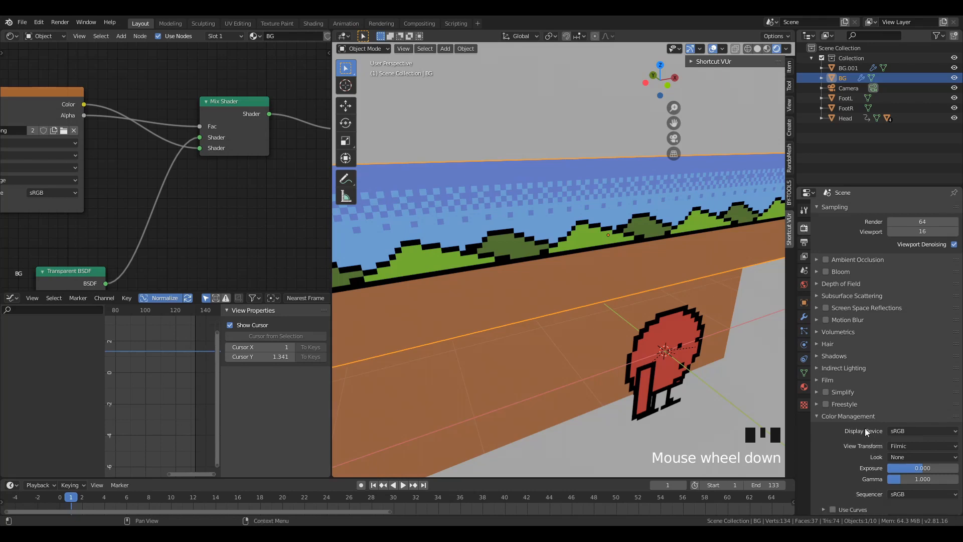
click(916, 447)
click(913, 456)
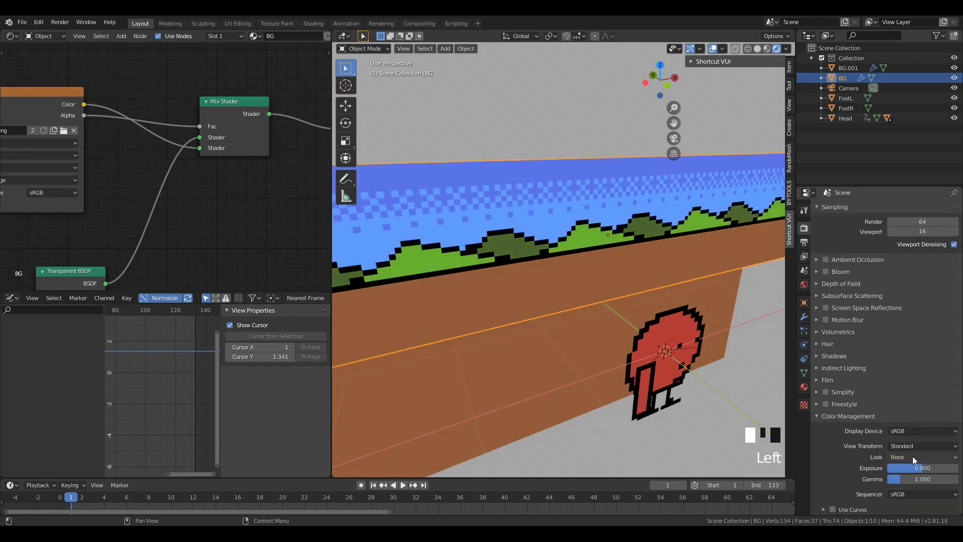
click(909, 446)
click(904, 468)
- Select the camera and inspect the character and background planes from angled views
scroll(525, 306, down, 4)
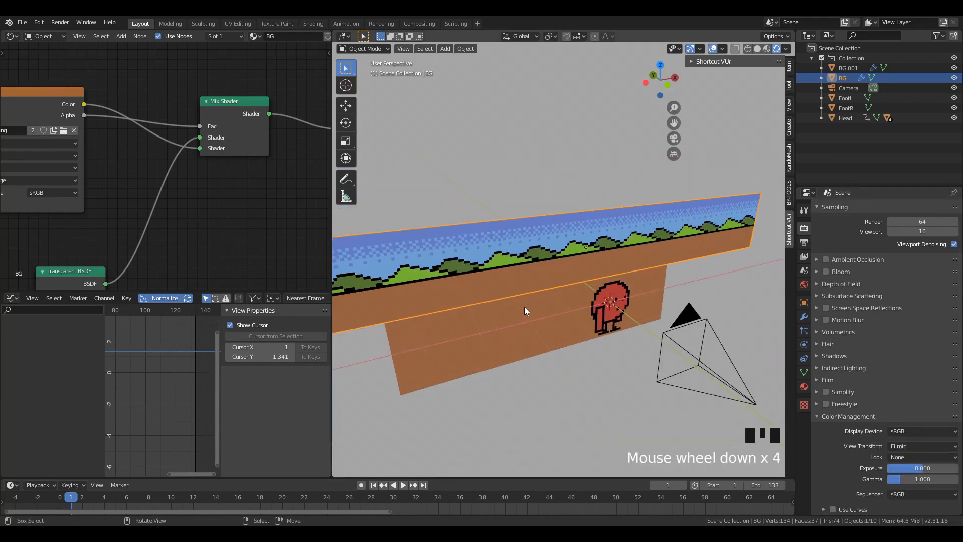
middle_drag(525, 306, 547, 275)
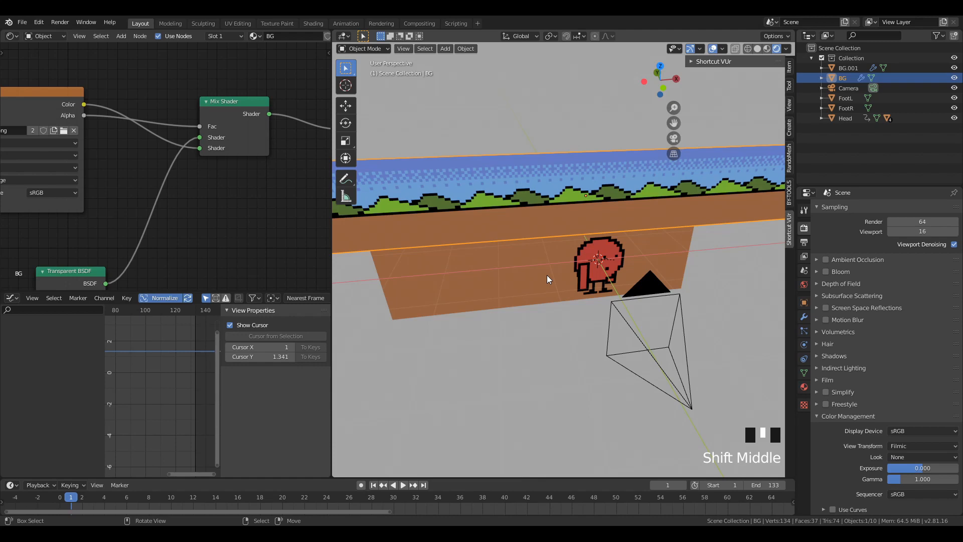
scroll(551, 274, down, 2)
middle_drag(564, 267, 584, 245)
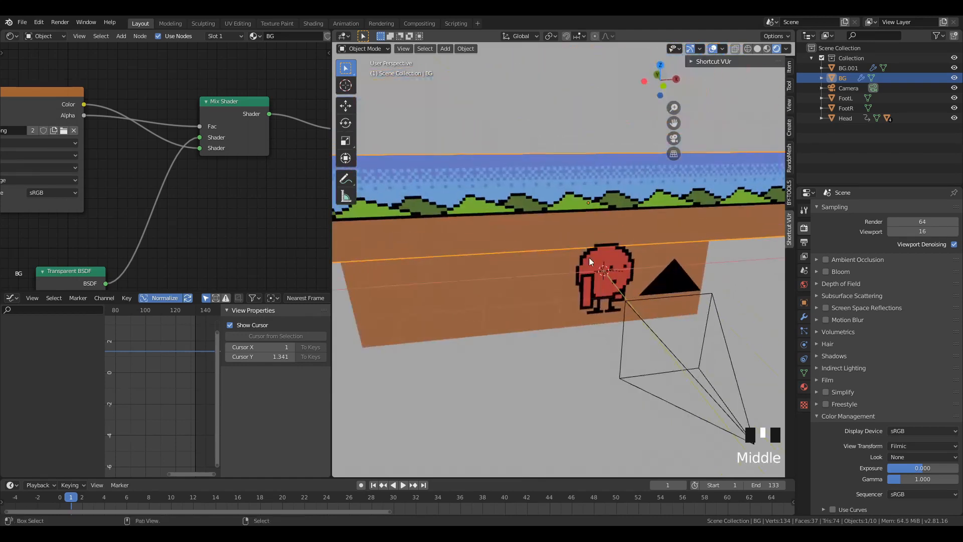
key(shift+c)
scroll(605, 302, up, 3)
shift+middle_drag(666, 263, 605, 270)
click(624, 273)
scroll(621, 277, up, 2)
scroll(575, 287, up, 4)
scroll(612, 319, up, 3)
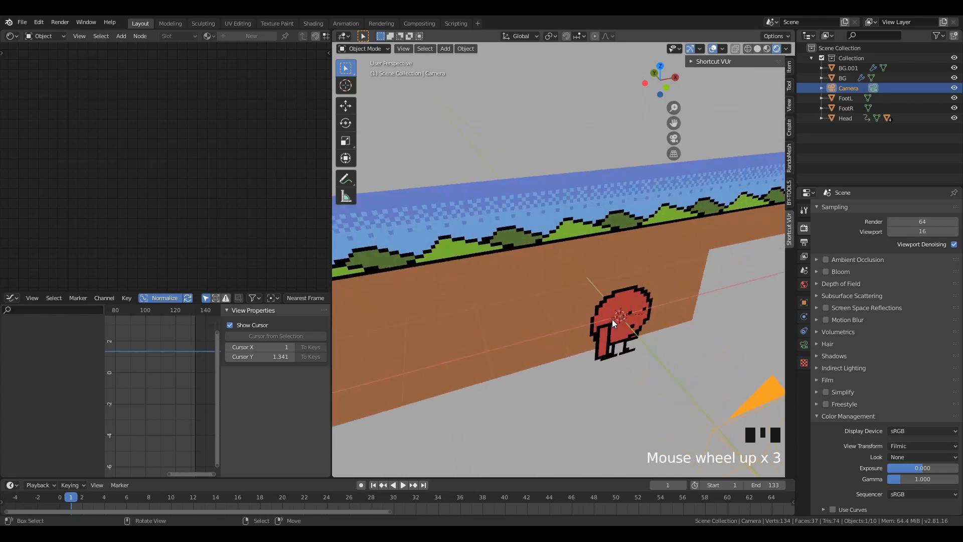
shift+middle_drag(613, 321, 550, 249)
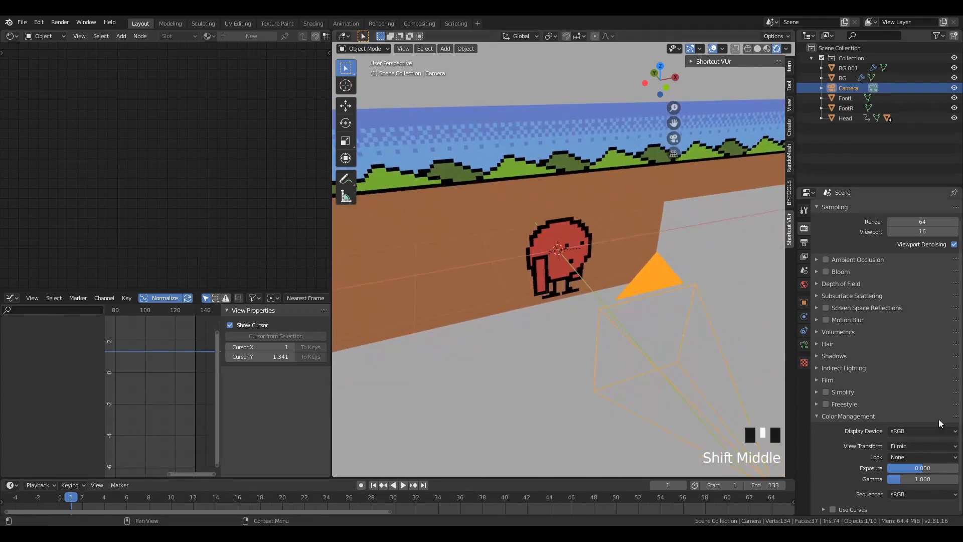
- Set the color management view transform to Standard
click(923, 444)
click(923, 444)
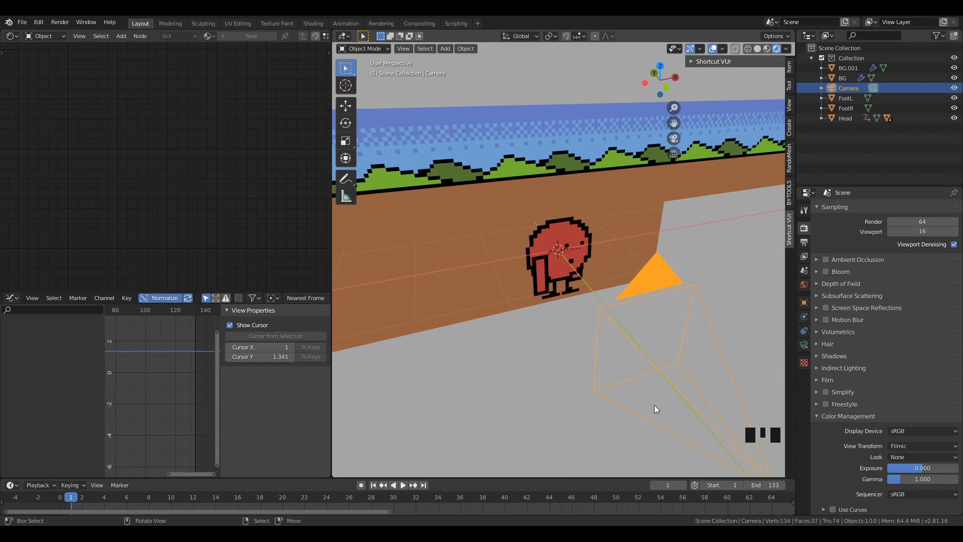
click(916, 445)
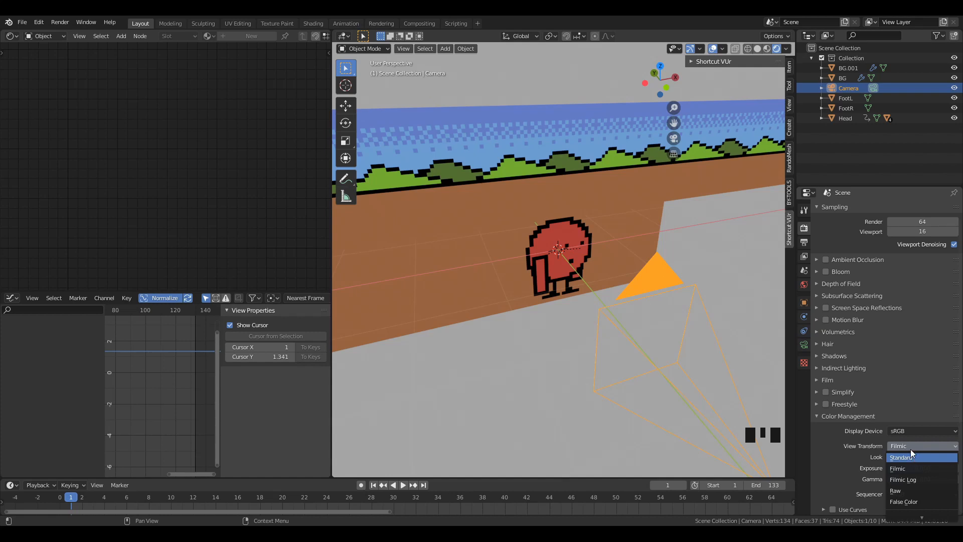
click(907, 457)
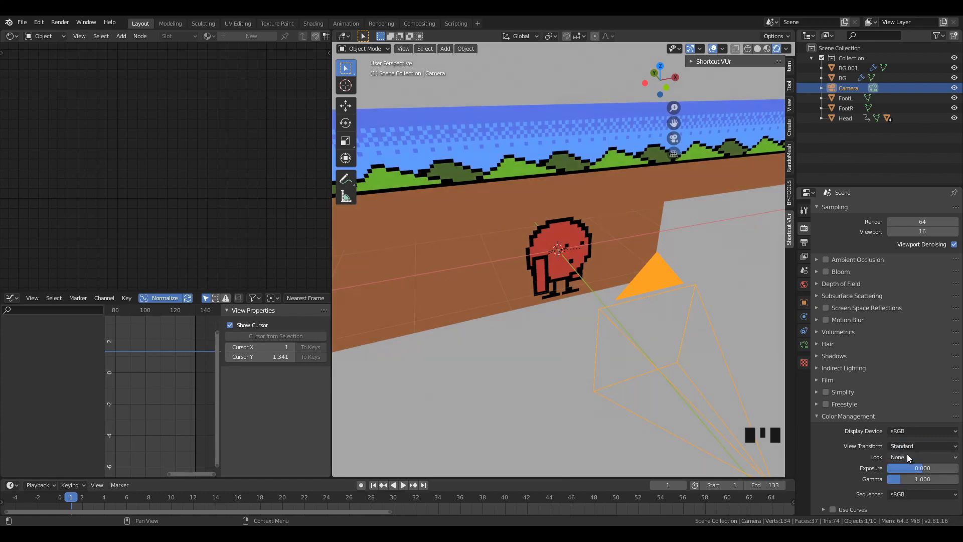
- Look through the camera and examine the pixel colors of the green hills up close
key(KP_0)
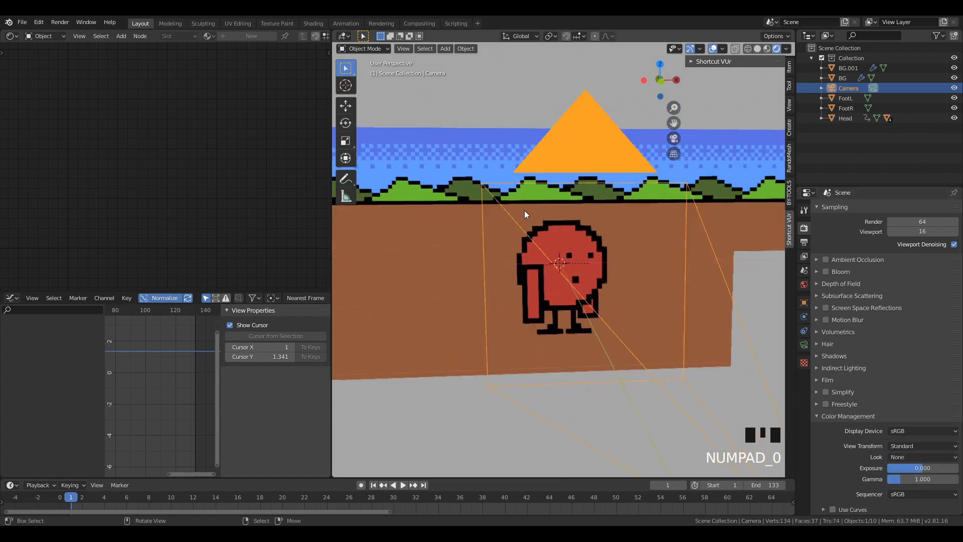
scroll(600, 258, down, 1)
scroll(597, 257, up, 2)
scroll(597, 257, down, 1)
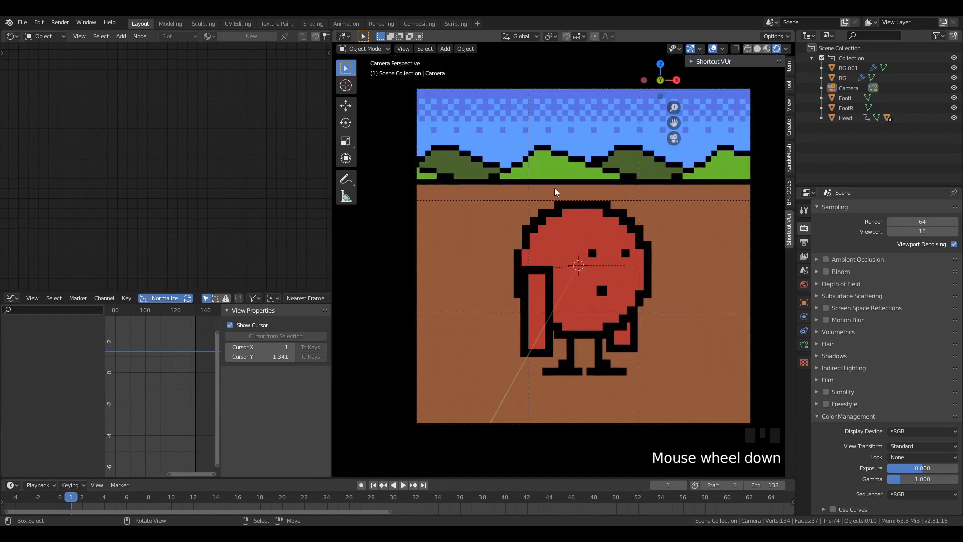
scroll(562, 201, up, 3)
shift+middle_drag(535, 163, 541, 222)
scroll(547, 230, up, 6)
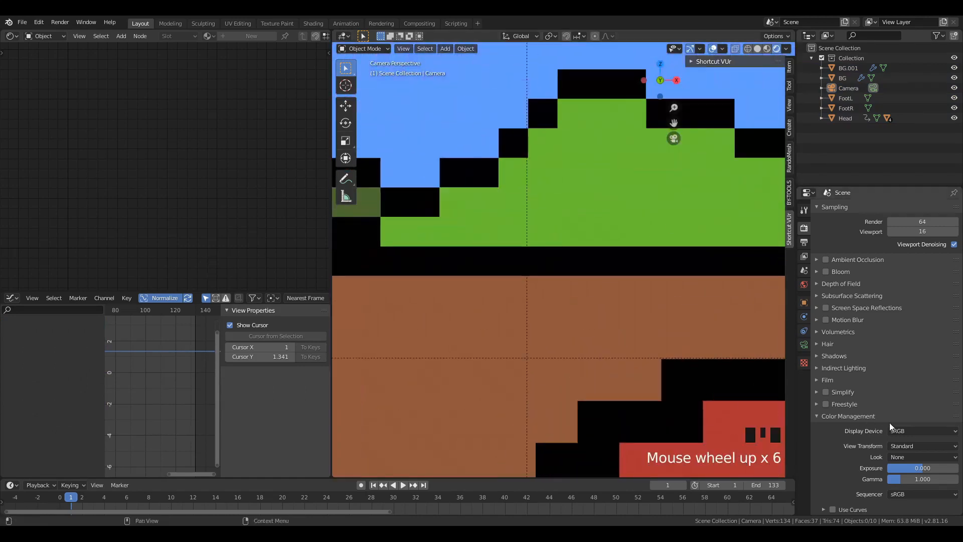
- Set the view transform to Filmic and check the hill and sky colors in the camera view
click(911, 447)
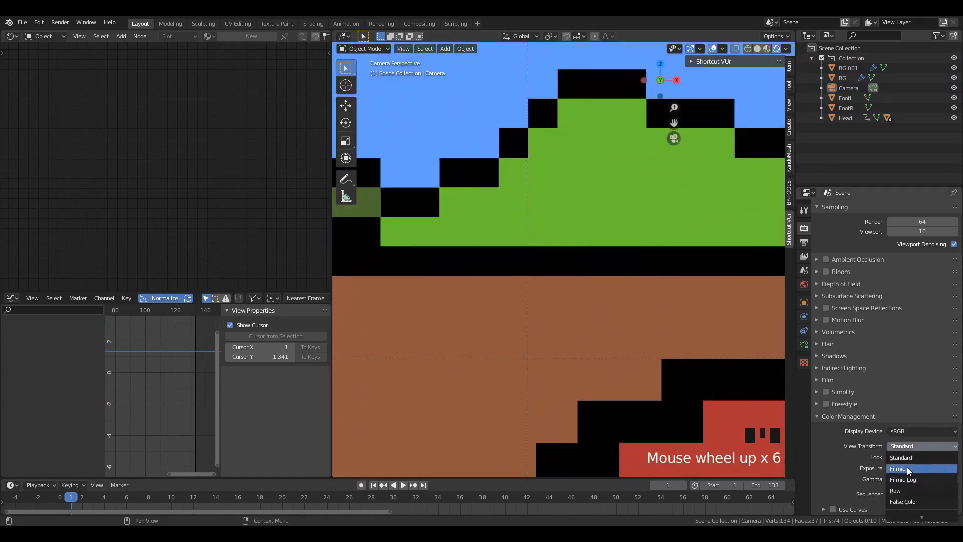
click(907, 467)
scroll(565, 193, up, 4)
shift+middle_drag(565, 193, 634, 316)
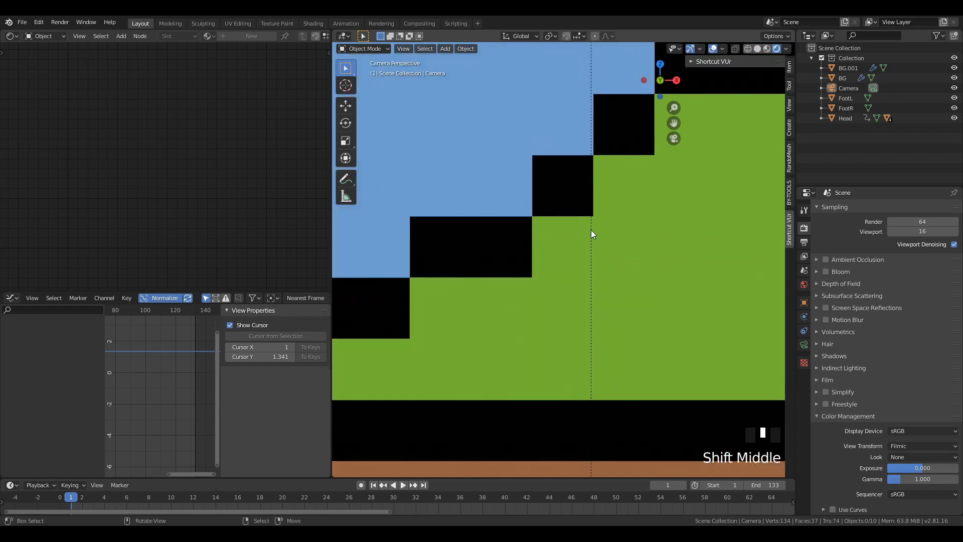
scroll(607, 288, down, 13)
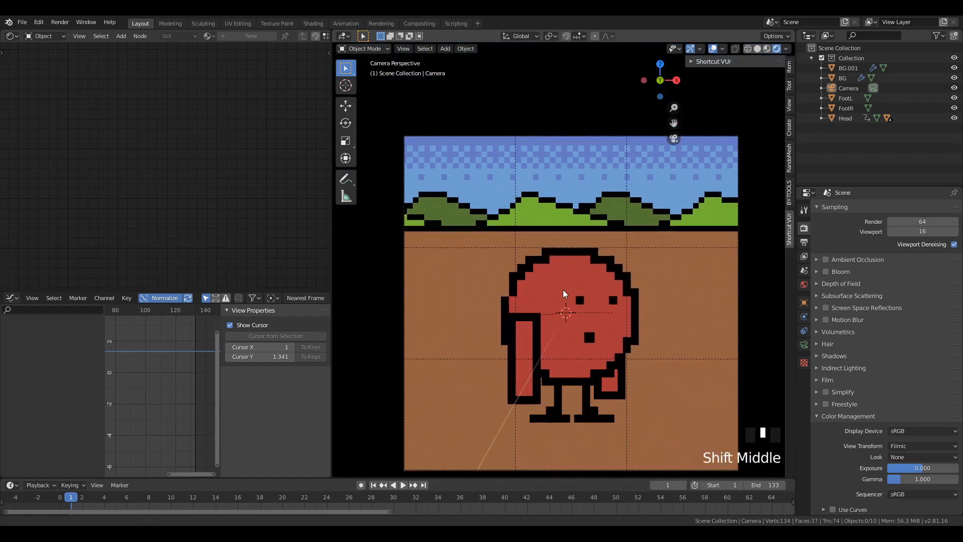
- Set the color management view transform back to Standard
click(912, 446)
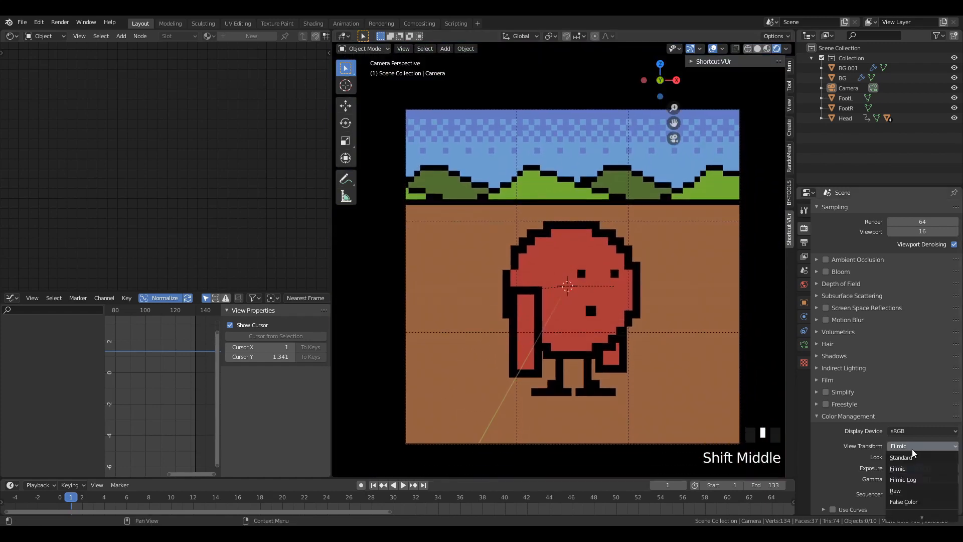
click(914, 458)
scroll(607, 311, up, 3)
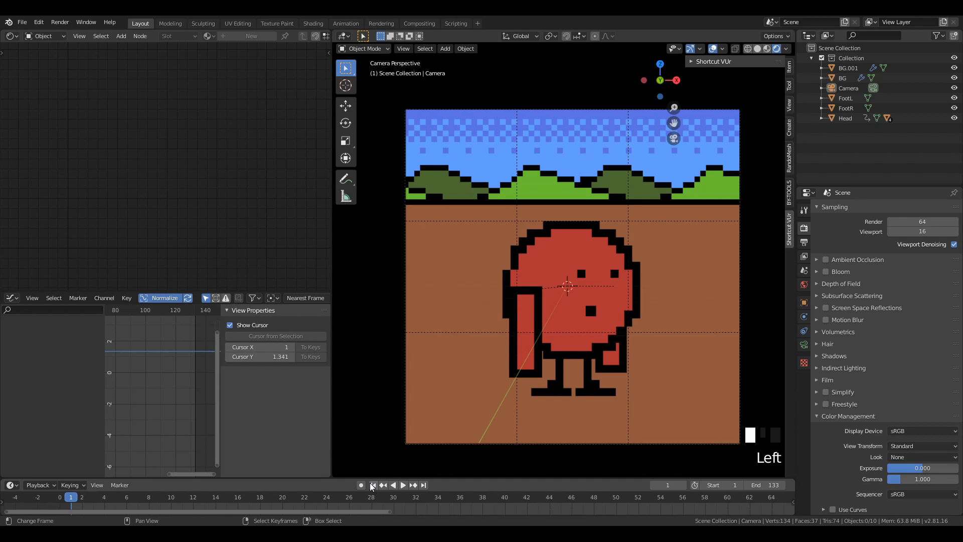
- Play the animation in the camera view, stop it, and return to the first frame
click(402, 486)
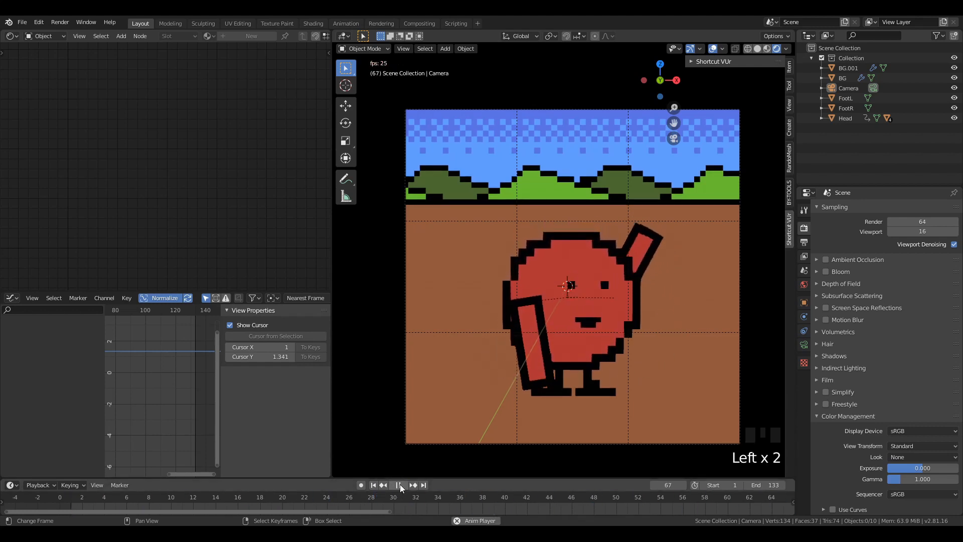
click(398, 485)
click(374, 486)
- Select the BG plane with the hills from an angled view and try to move it vertically along Z
middle_drag(527, 346, 563, 336)
scroll(576, 248, down, 1)
right_click(556, 207)
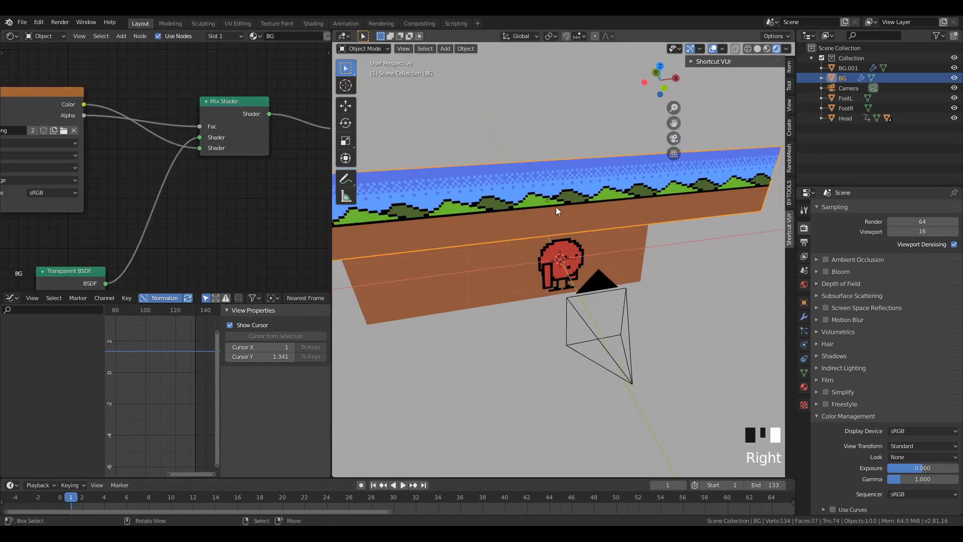
scroll(546, 234, up, 2)
key(g)
key(z)
click(547, 228)
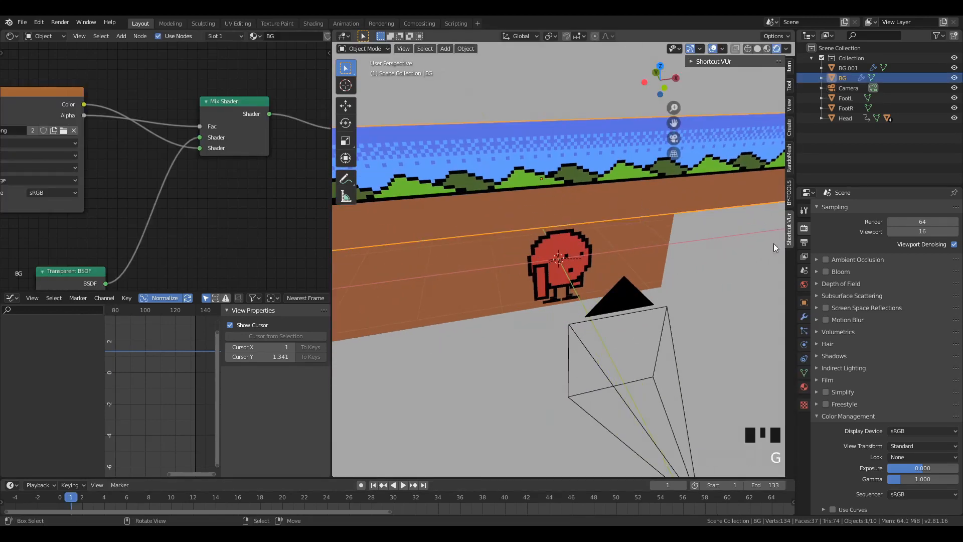
- Toggle the BG plane's first Array modifier off and on in the viewport, and collapse both Array modifiers
click(804, 317)
click(883, 224)
click(883, 224)
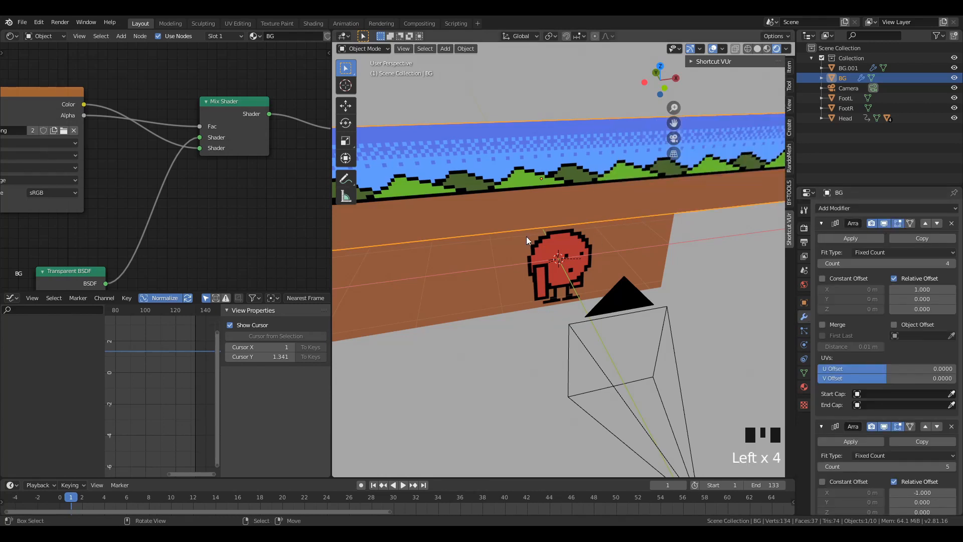
scroll(526, 237, down, 4)
middle_drag(547, 239, 538, 228)
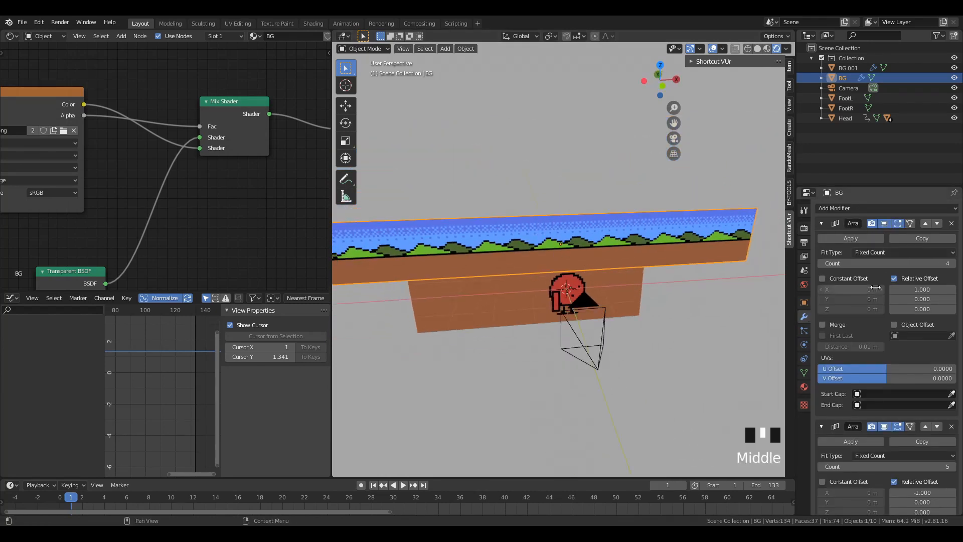
click(821, 223)
click(821, 241)
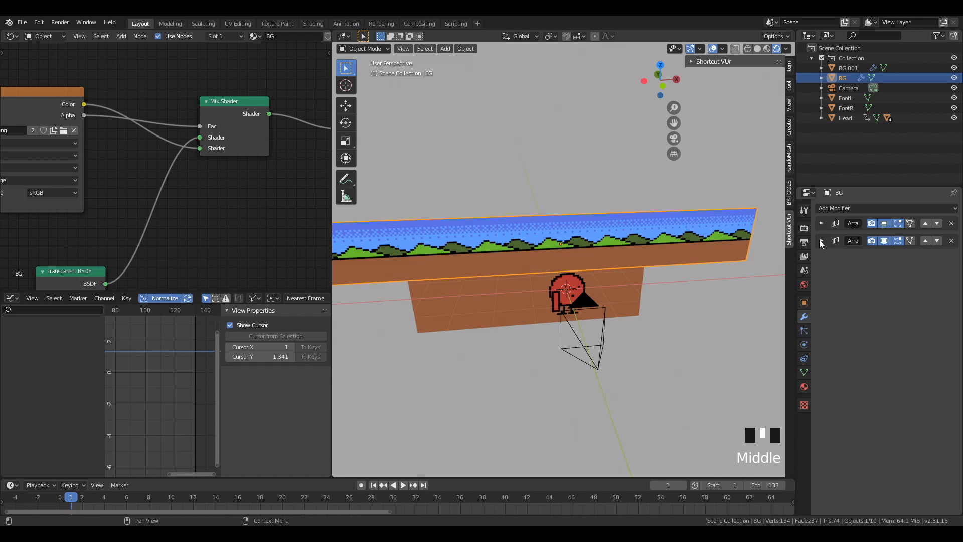
- Select the BG.001 ground plane and inspect its base face in Edit Mode and its Array modifiers
right_click(622, 291)
scroll(621, 290, up, 3)
key(Tab)
scroll(615, 283, down, 1)
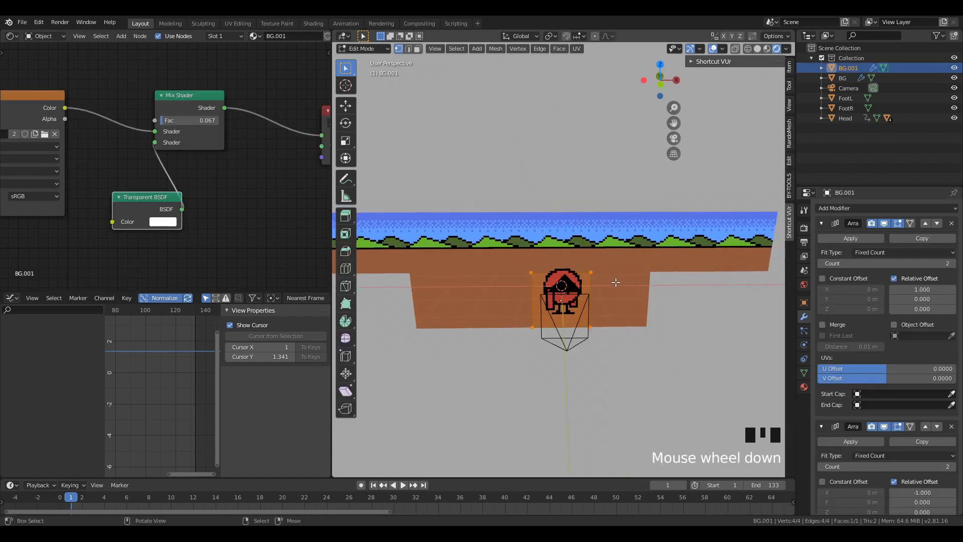
key(Tab)
scroll(616, 283, up, 2)
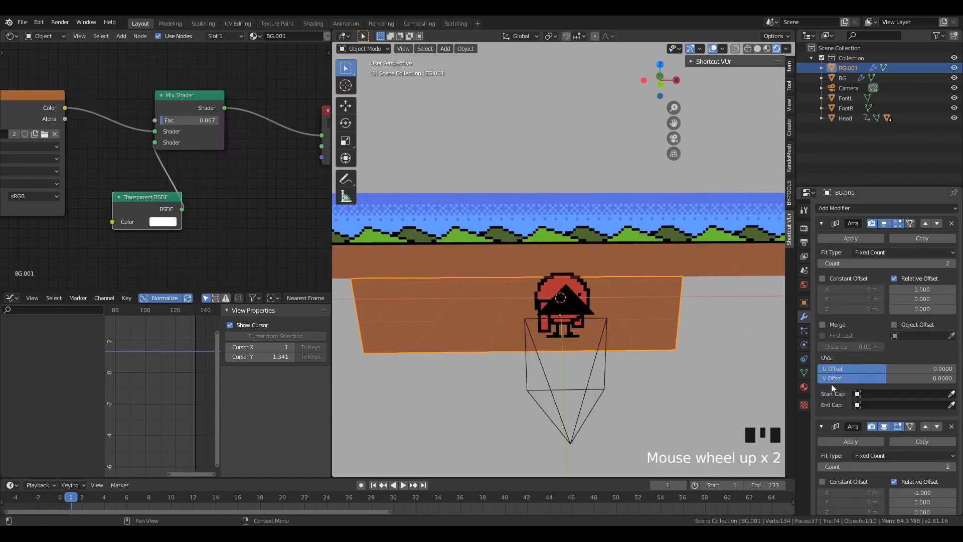
key(g)
right_click(608, 364)
- Examine the BG.001 material's Mapping and BG.png texture nodes, and view the ground plane from an angle
scroll(87, 215, down, 3)
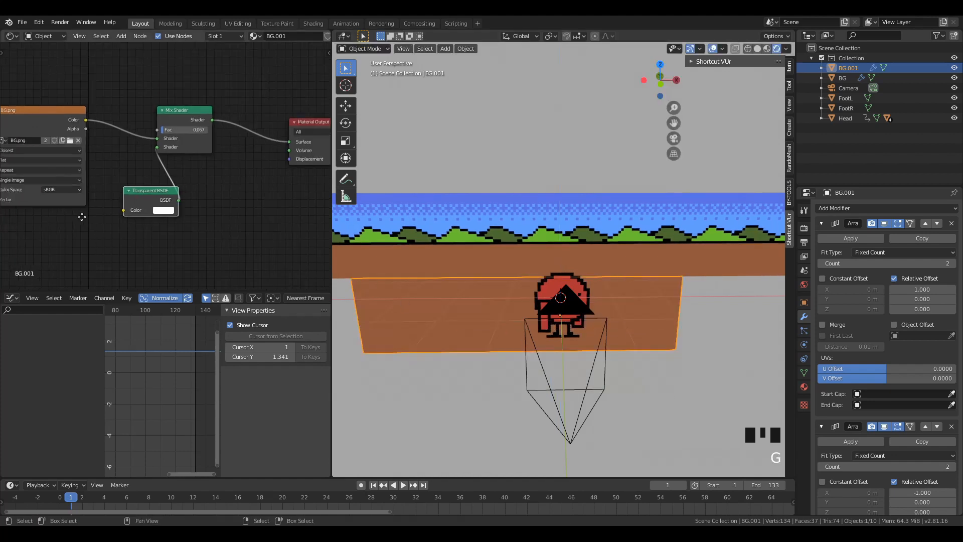
middle_drag(85, 216, 200, 211)
scroll(179, 182, down, 2)
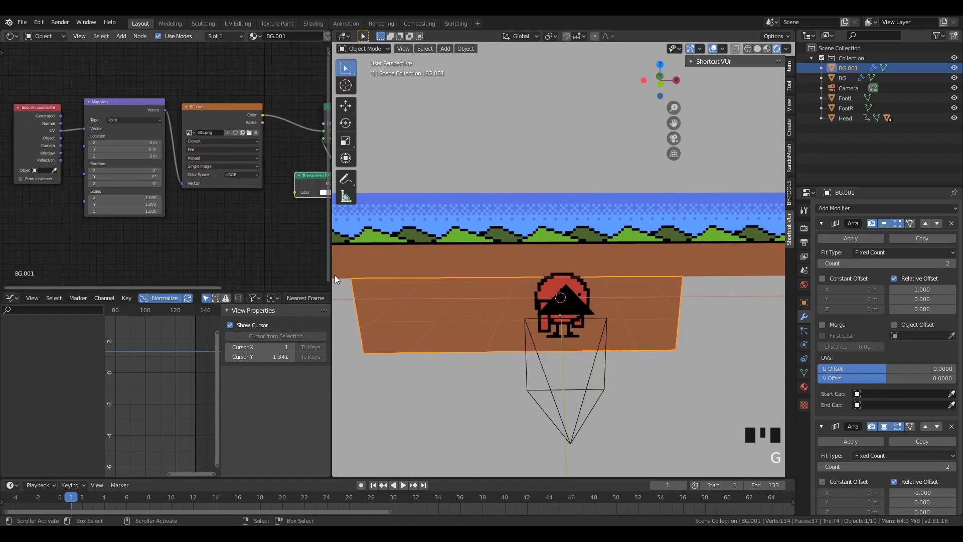
scroll(476, 311, down, 3)
middle_drag(475, 310, 514, 260)
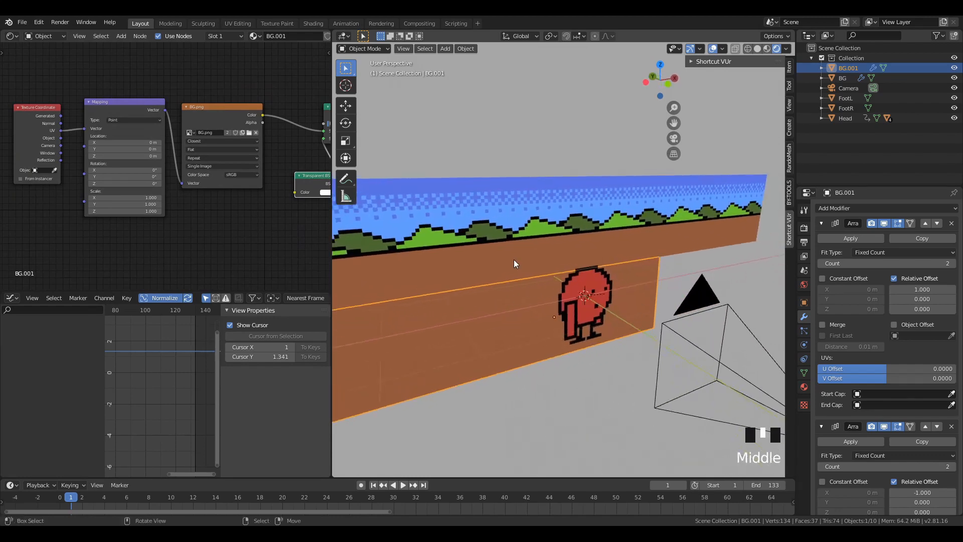
scroll(534, 276, up, 2)
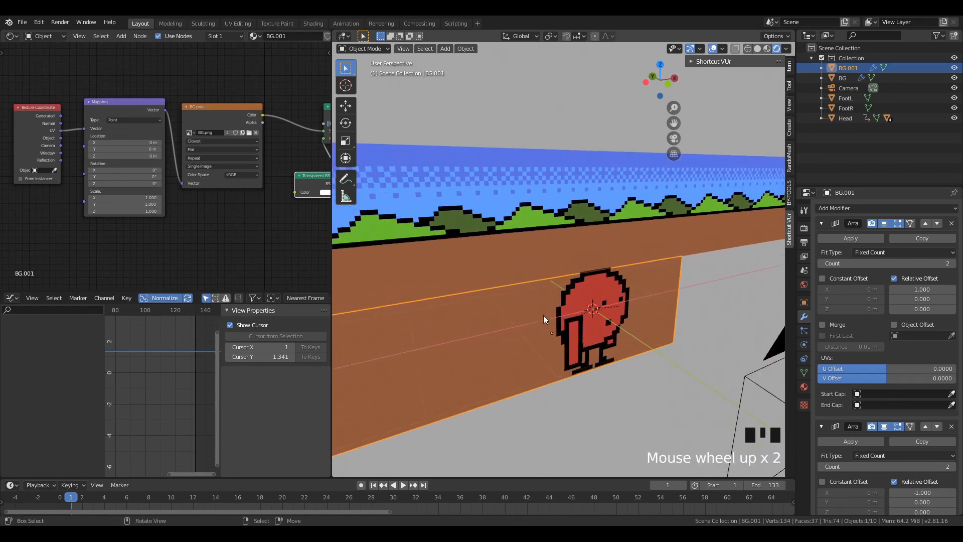
- Replace the Graph Editor with an image editor and enter Edit Mode on BG.001 to show its UVs over BG.png
key(Tab)
key(Tab)
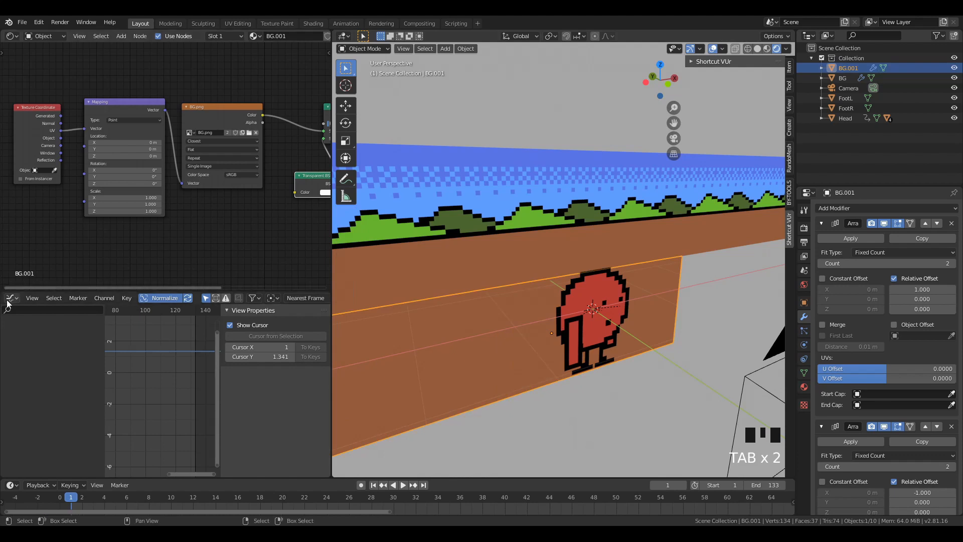
click(11, 298)
click(30, 360)
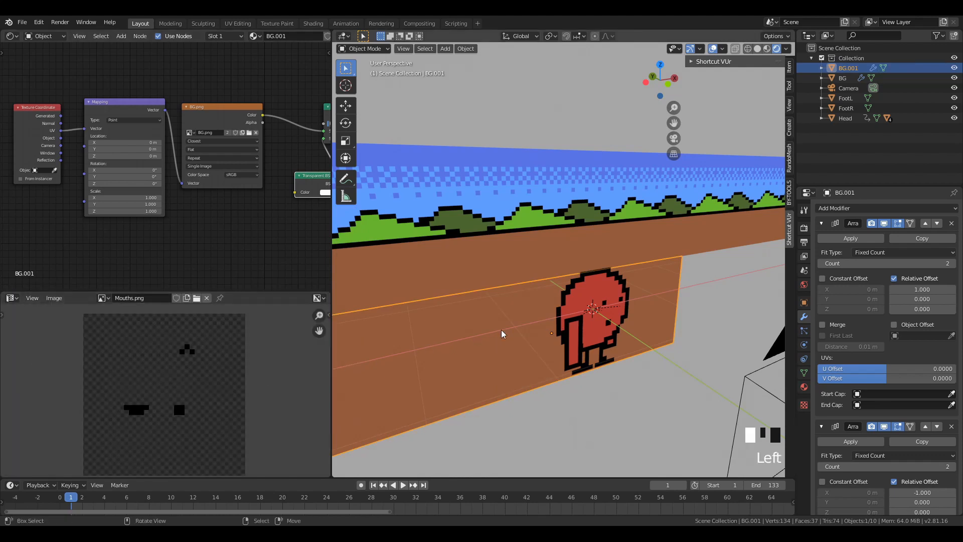
key(Tab)
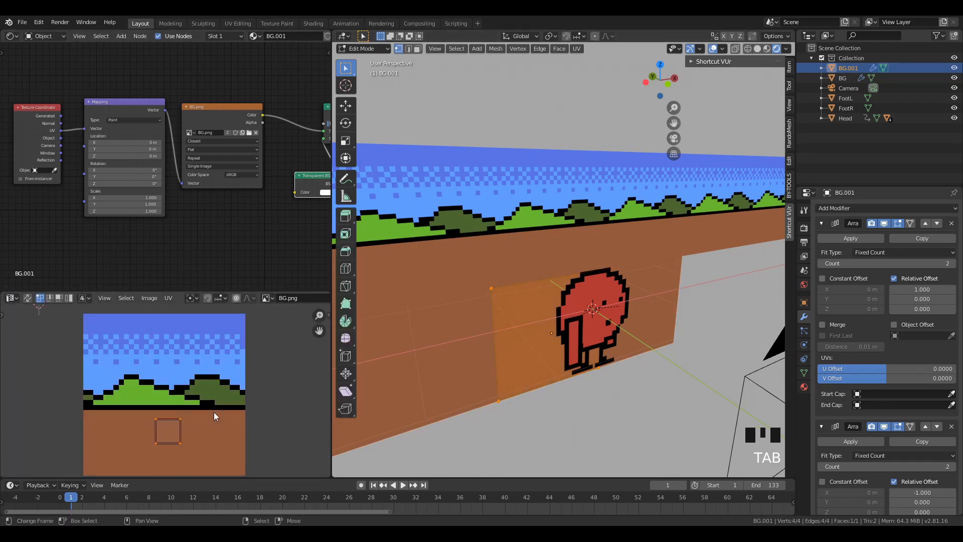
- Try moving the BG.001 face's UVs from the brown ground to the hills and sky of BG.png, and bring them back
key(g)
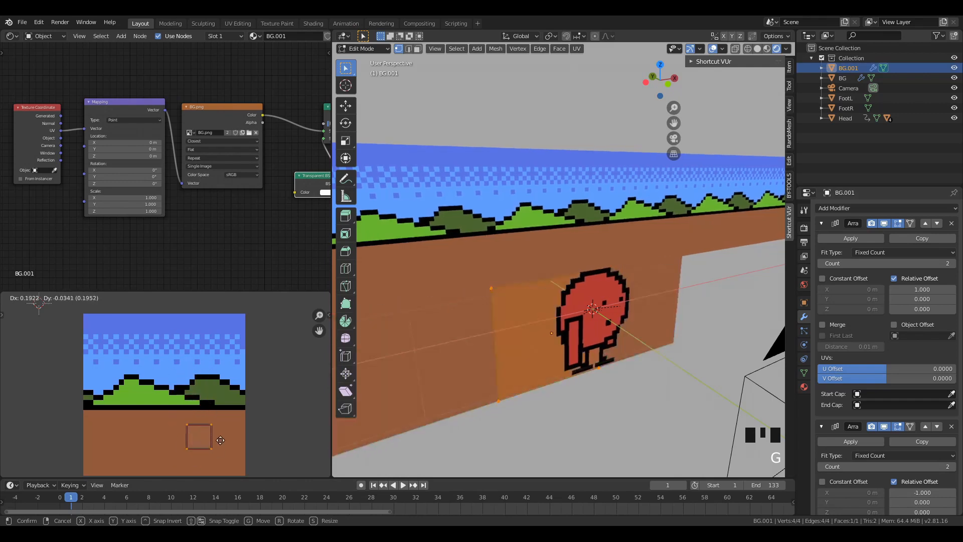
right_click(221, 444)
key(g)
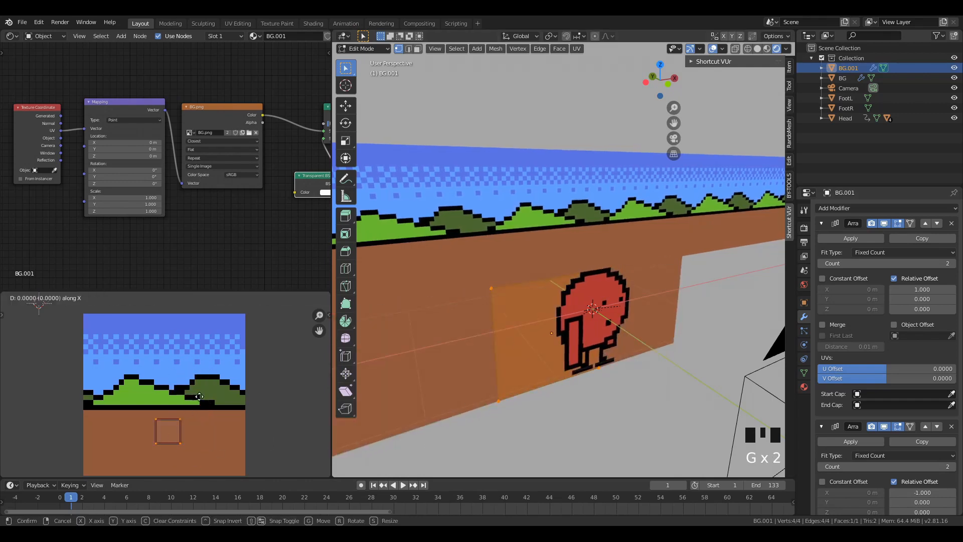
right_click(196, 426)
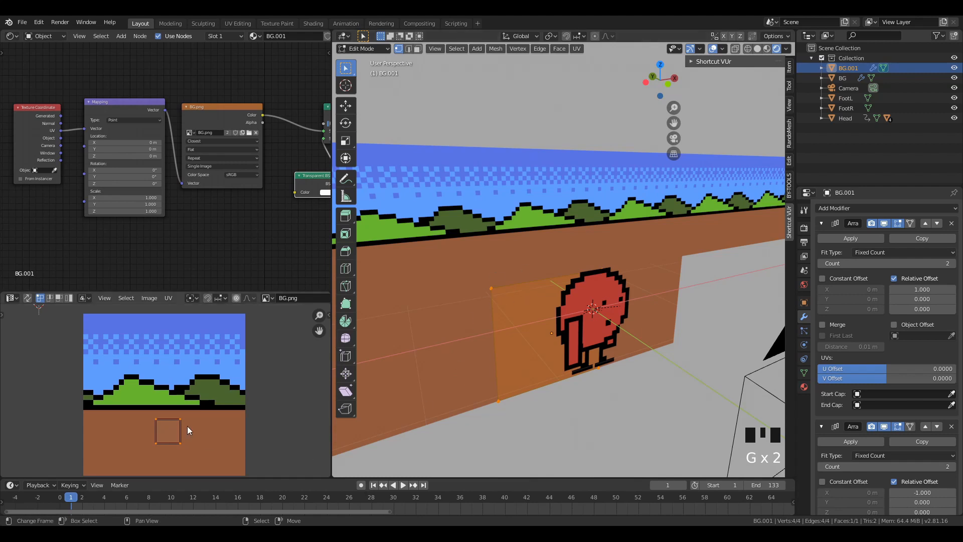
key(g)
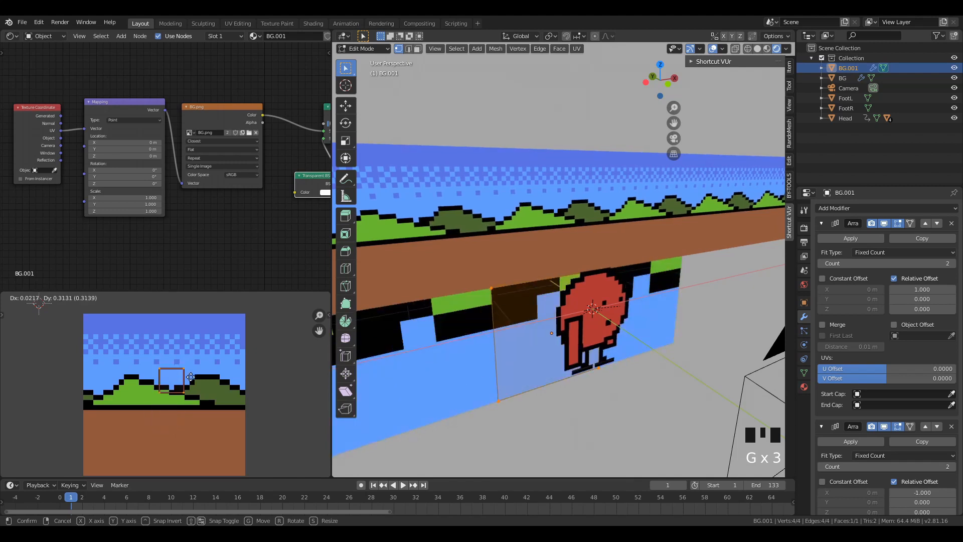
click(179, 437)
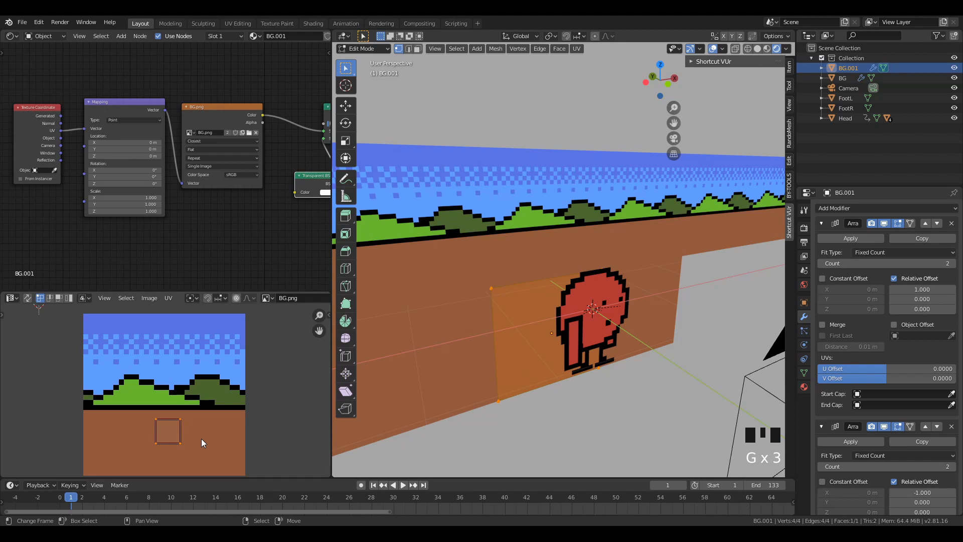
key(g)
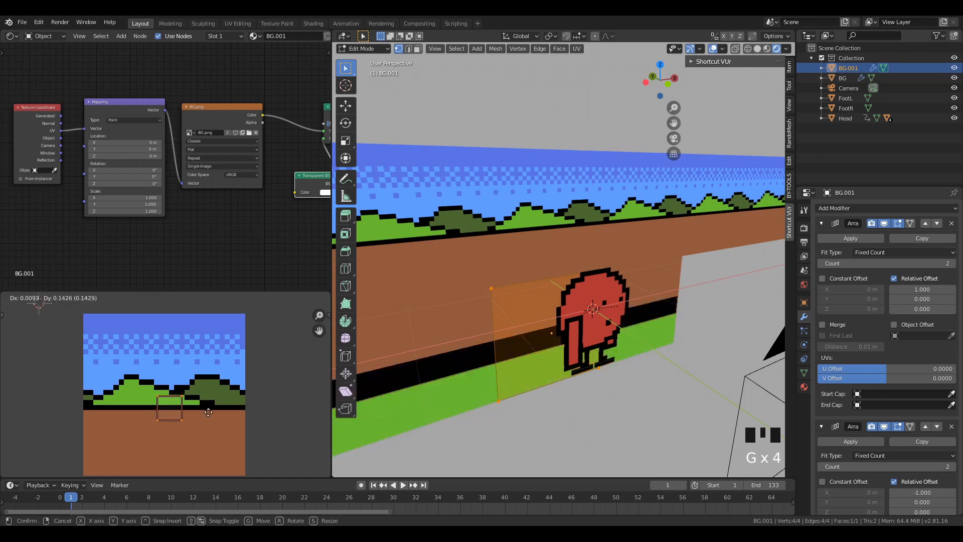
right_click(205, 441)
key(g)
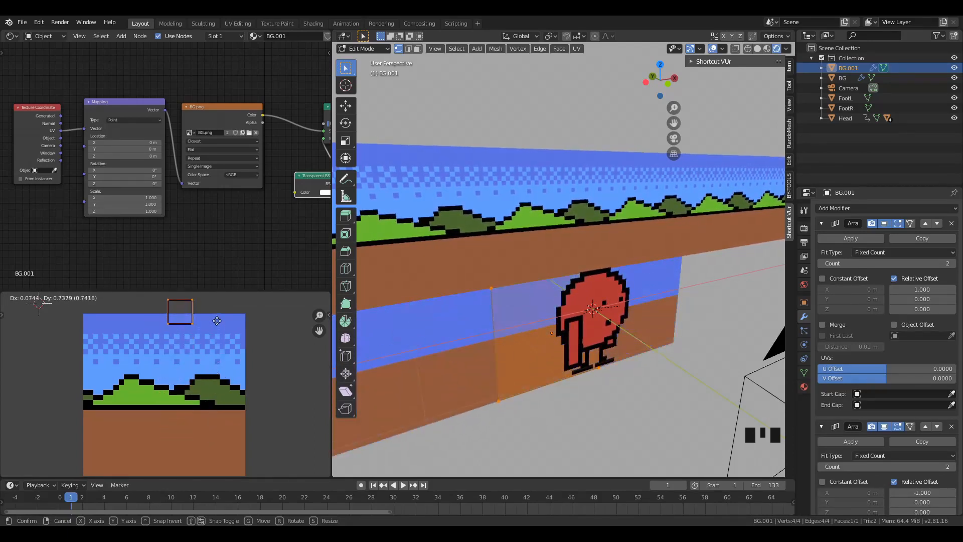
click(204, 438)
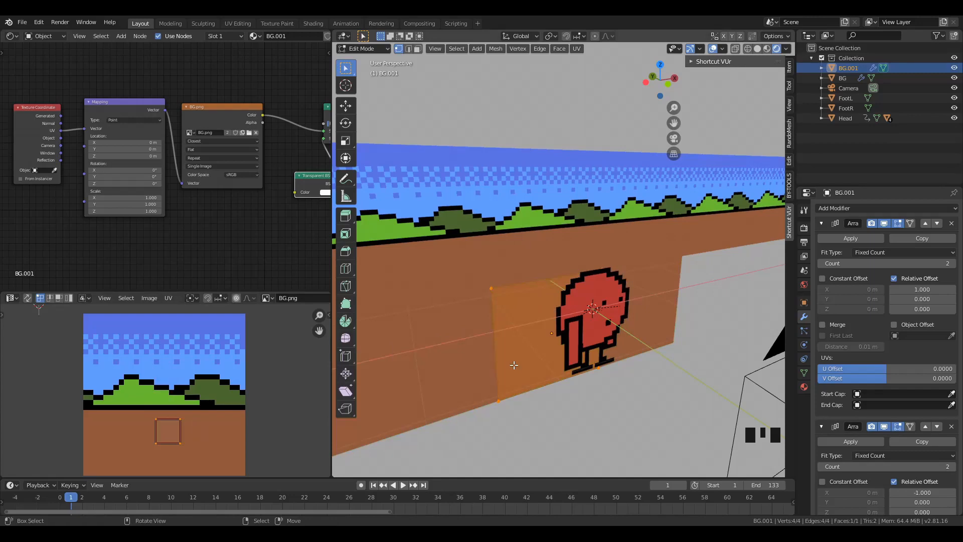
- Look through the camera in Object Mode and clear the selection
key(KP_0)
key(Tab)
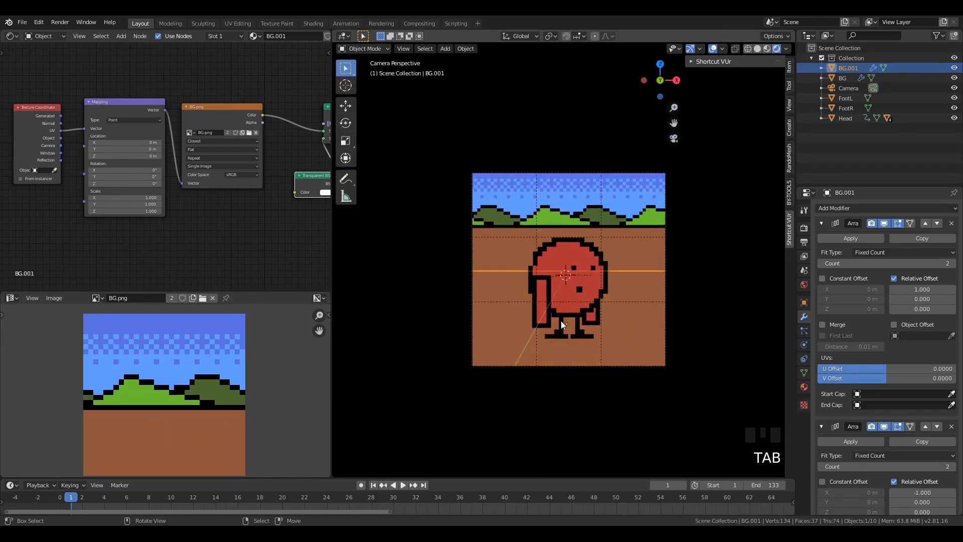
key(a)
key(a)
key(a)
- Try to shift the BG plane sideways along X behind the character
right_click(561, 321)
key(g)
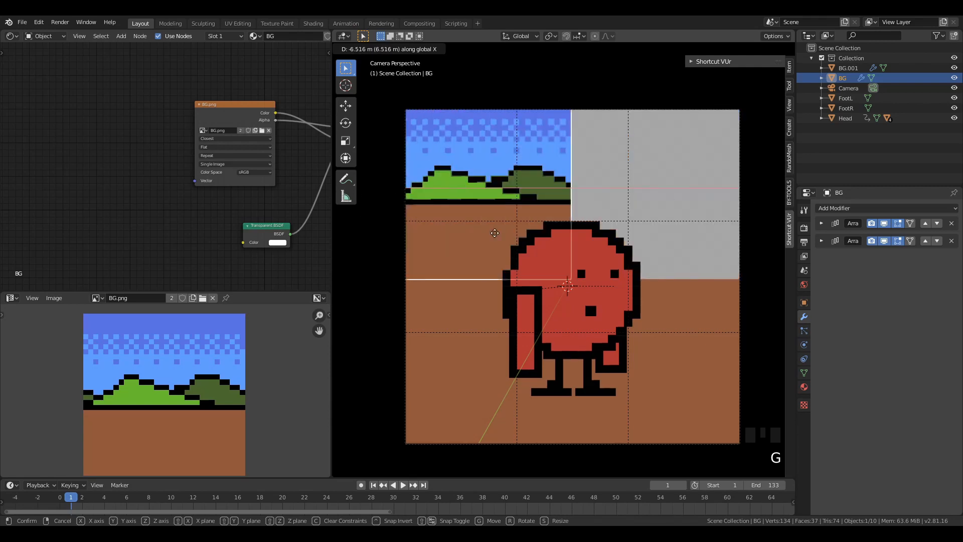
right_click(739, 256)
- Add a horizontal loop cut to the FootR plane, slid down to just above the legs
right_click(586, 388)
scroll(587, 389, up, 1)
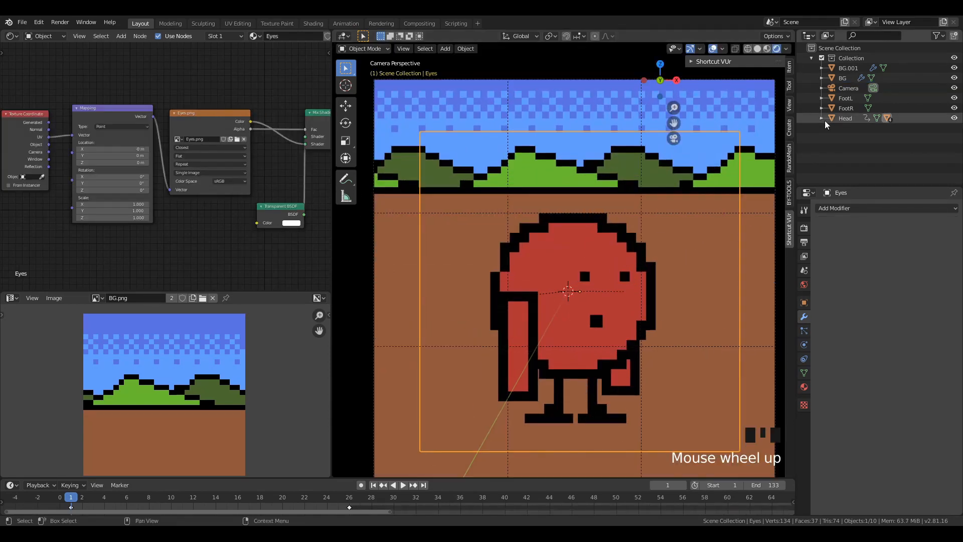
click(846, 107)
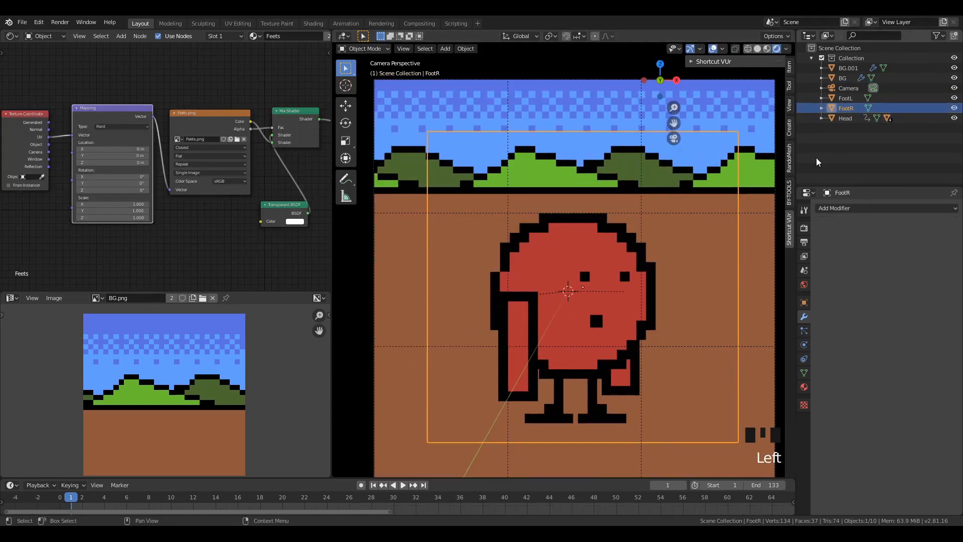
key(Tab)
key(ctrl+r)
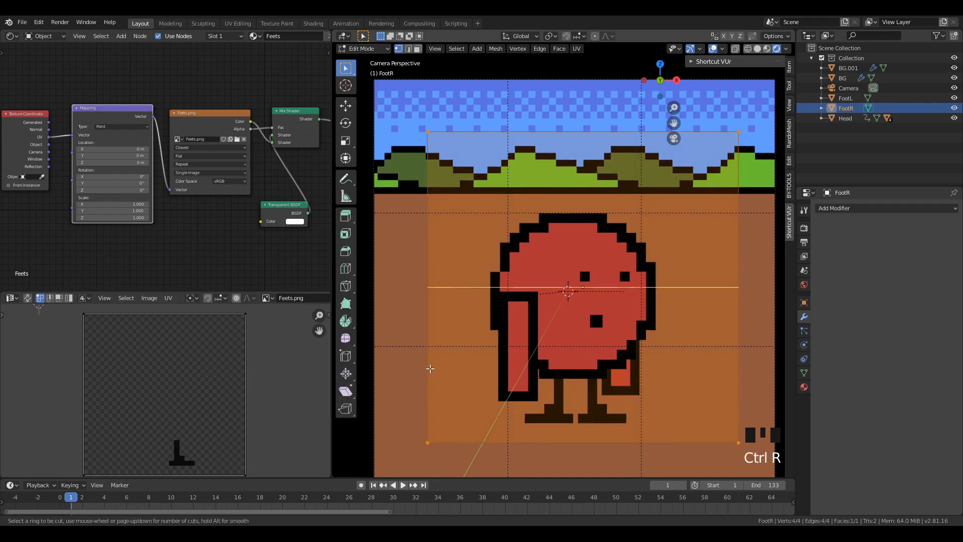
click(469, 338)
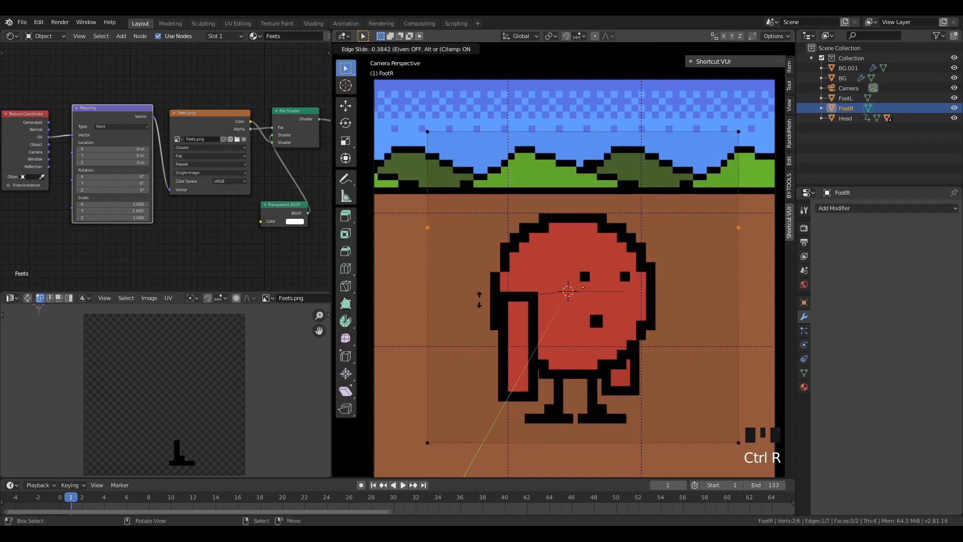
click(522, 387)
- Add a vertical loop cut to the FootR plane, running through the character's right-hand foot
key(ctrl+r)
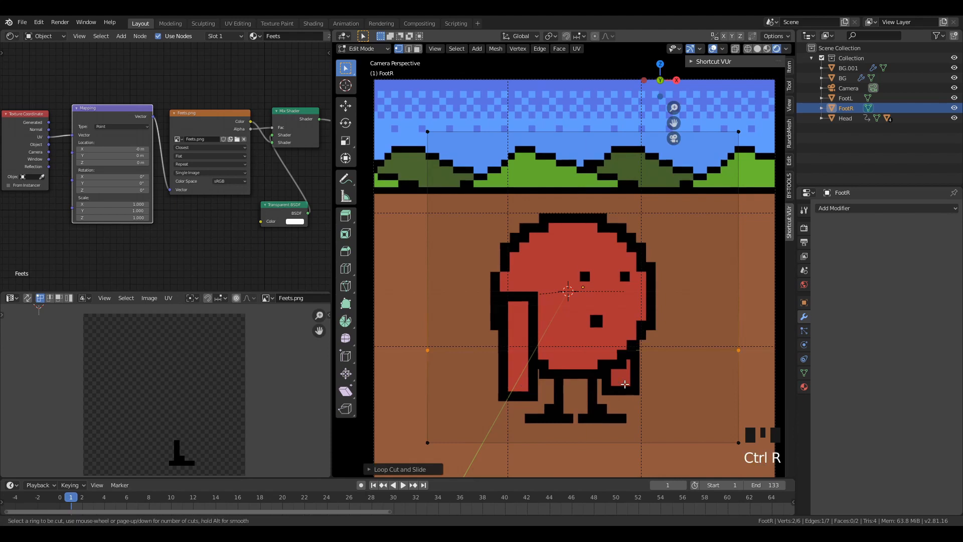
click(592, 367)
click(614, 375)
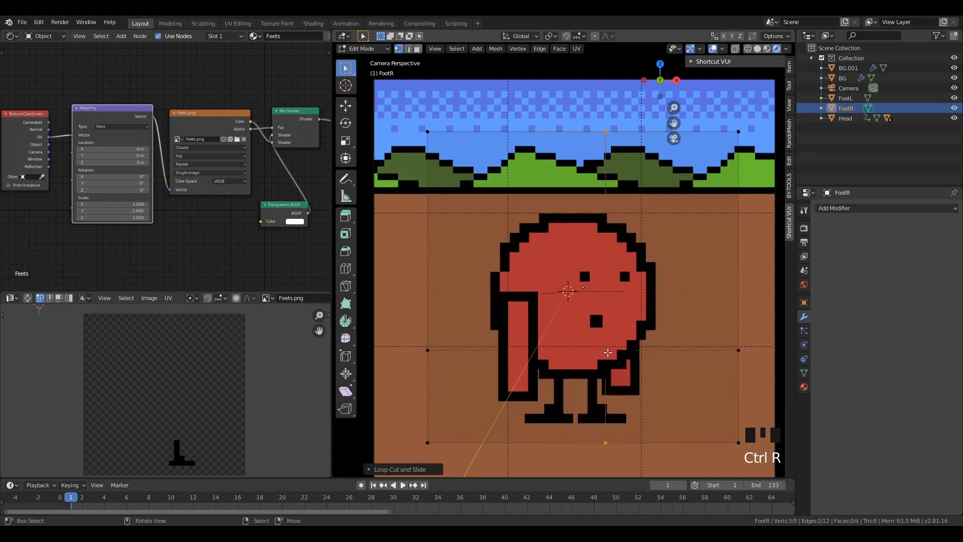
key(Tab)
key(Tab)
- Select the vertex where the two FootR loop cuts cross and display the viewport in wireframe
right_click(622, 363)
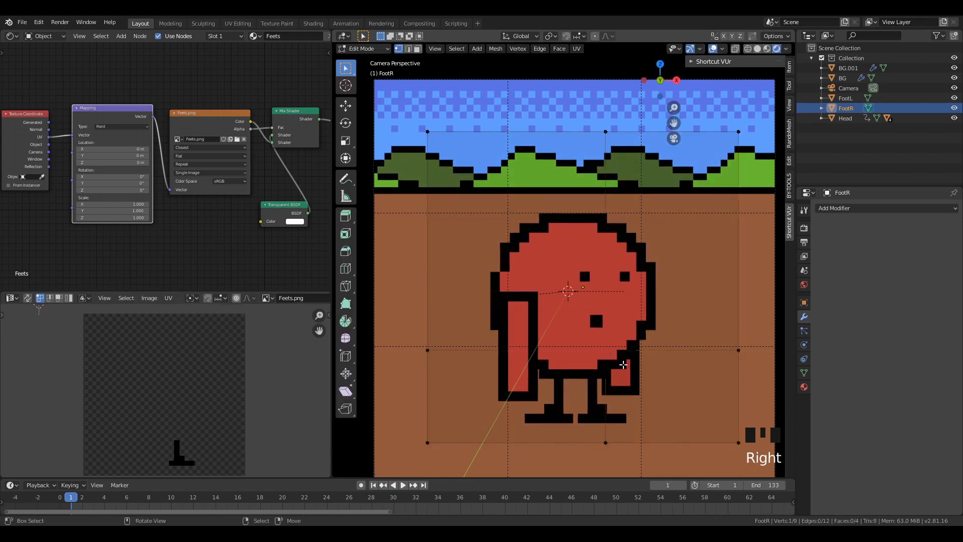
key(z)
key(z)
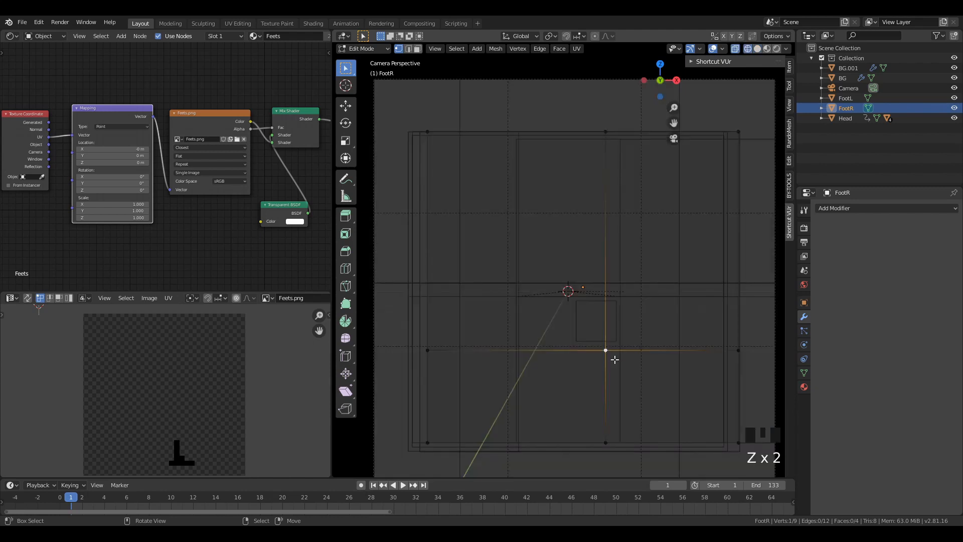
- Snap the 3D cursor to the selected FootR vertex and return to Object Mode with rendered viewport shading
key(z)
key(Tab)
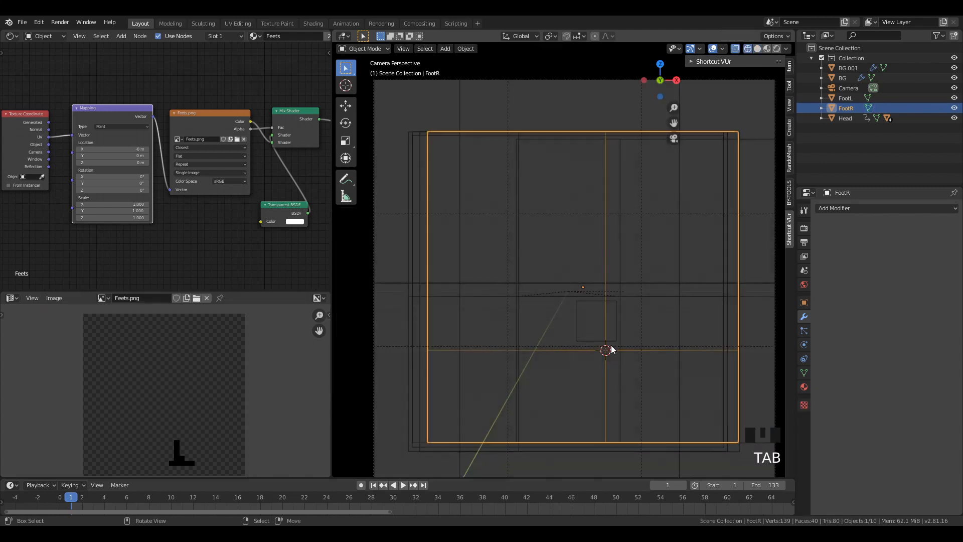
key(z)
key(z)
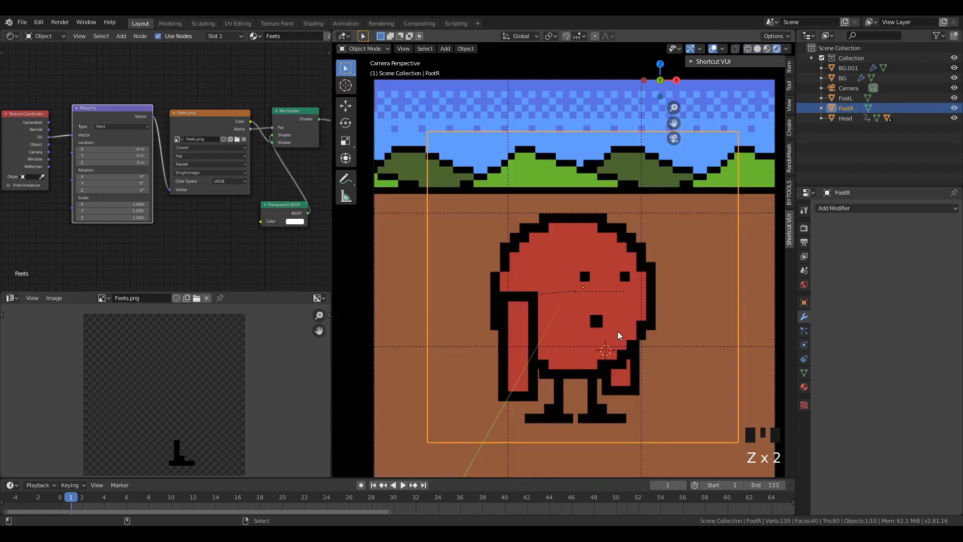
- Set the FootR plane's origin to the 3D cursor and try rotating the plane around it
key(ctrl+alt+shift+c)
click(585, 346)
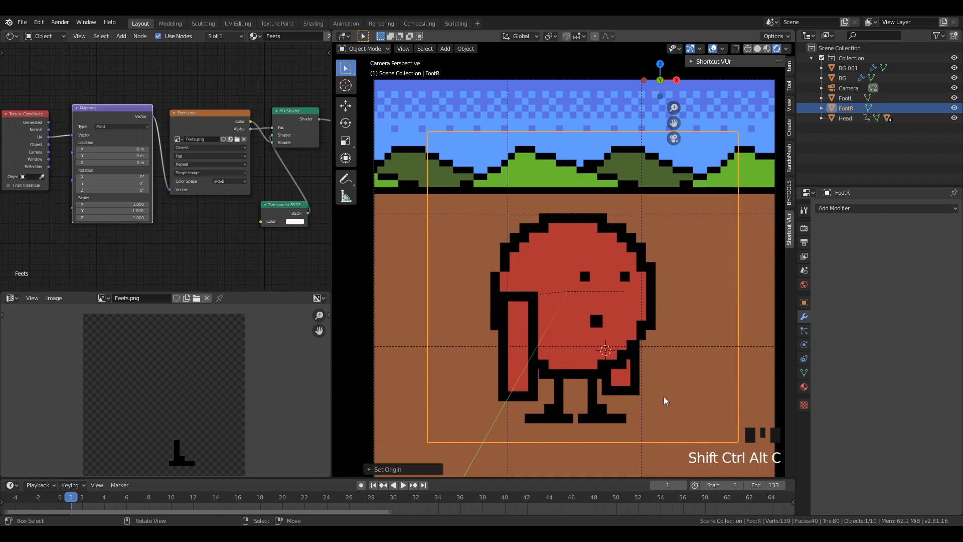
key(r)
right_click(636, 425)
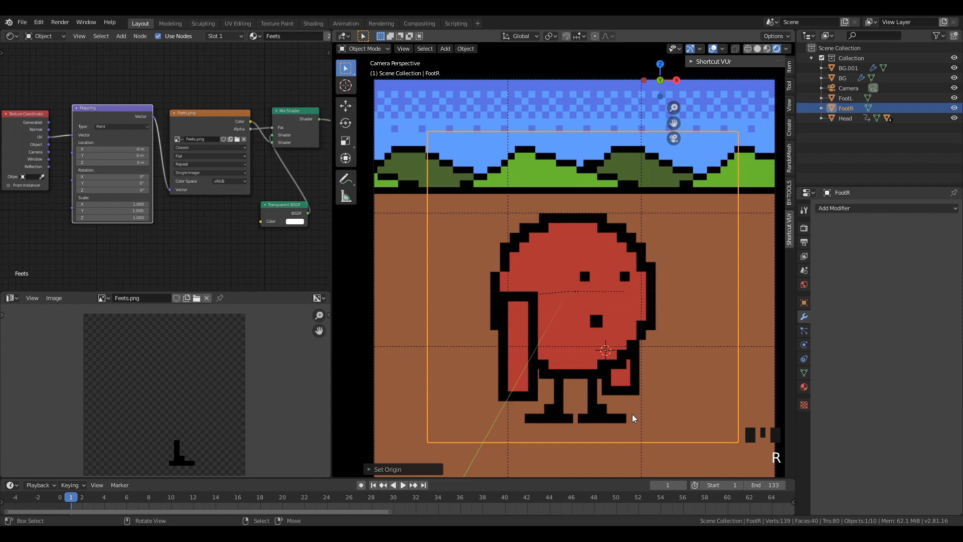
- Undo the FootR origin change
key(ctrl+z)
key(ctrl+z)
key(ctrl+z)
key(ctrl+z)
scroll(632, 415, down, 1)
scroll(567, 353, up, 3)
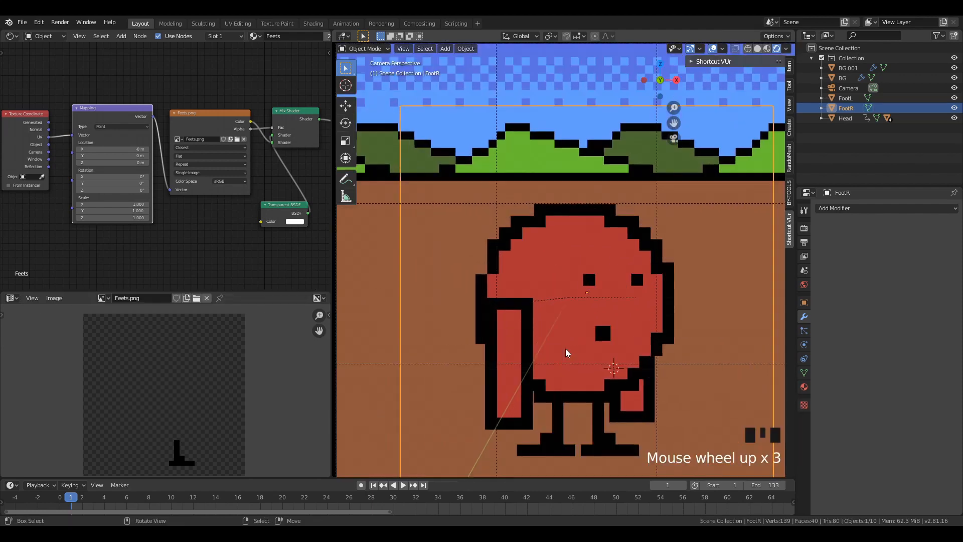
- Deselect everything and examine how the character planes, background and camera are arranged from outside the camera view
key(alt+a)
scroll(562, 353, down, 4)
scroll(562, 352, up, 2)
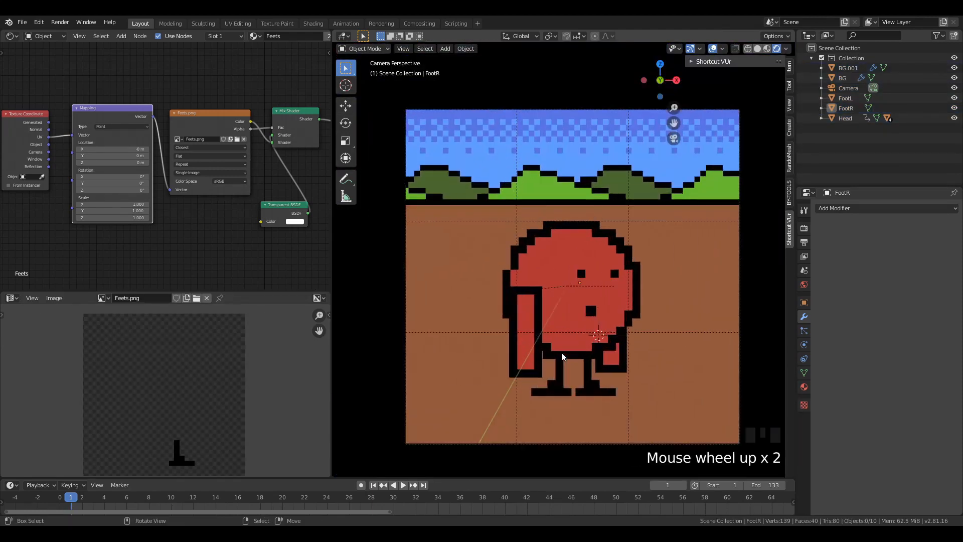
scroll(559, 357, down, 1)
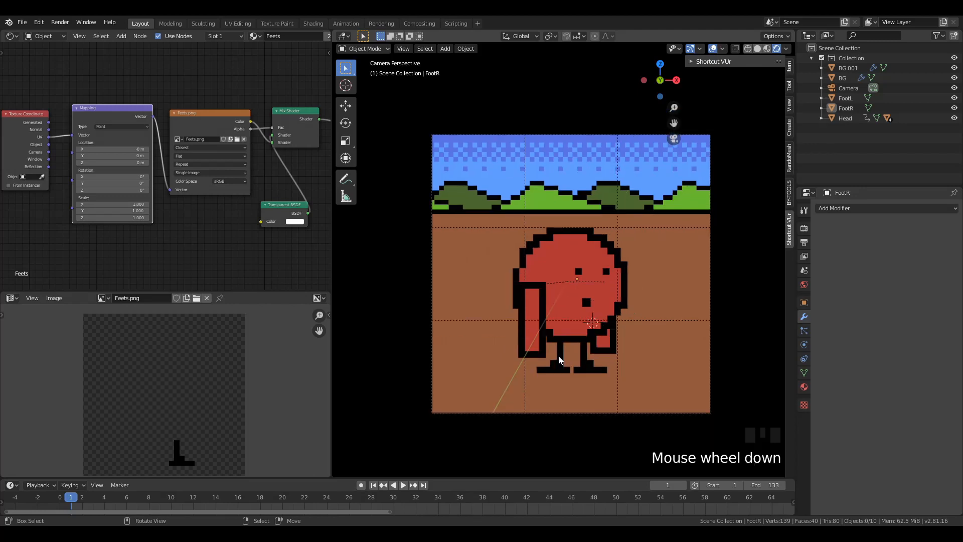
scroll(557, 357, up, 1)
scroll(536, 352, down, 2)
middle_drag(546, 326, 592, 336)
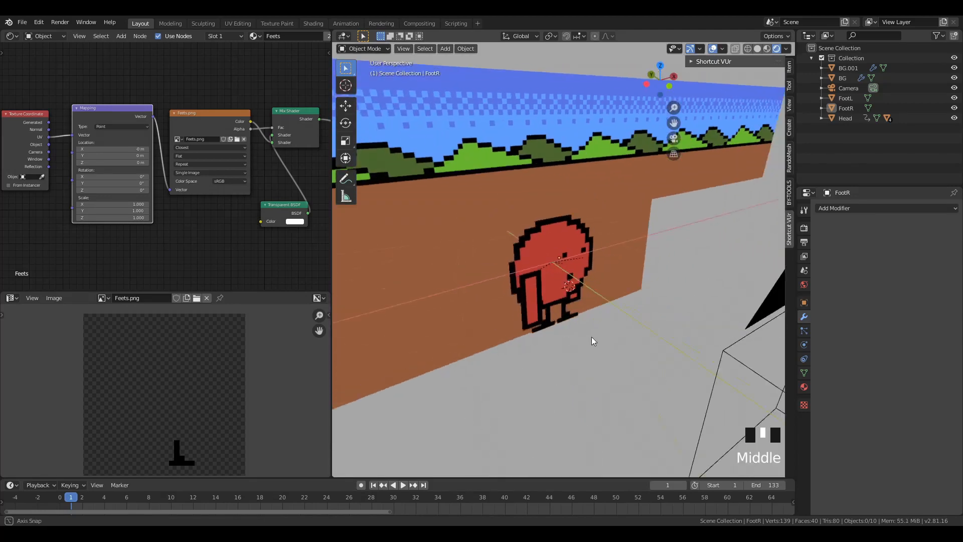
scroll(548, 297, down, 1)
middle_drag(547, 297, 594, 321)
scroll(531, 289, down, 1)
scroll(556, 277, up, 2)
scroll(596, 310, down, 2)
scroll(588, 315, down, 1)
scroll(150, 244, down, 1)
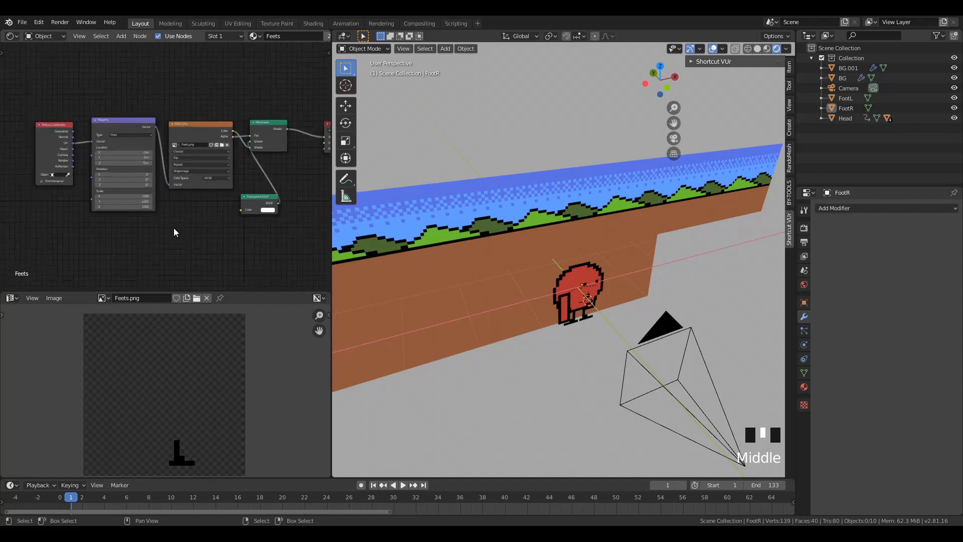
scroll(173, 228, down, 1)
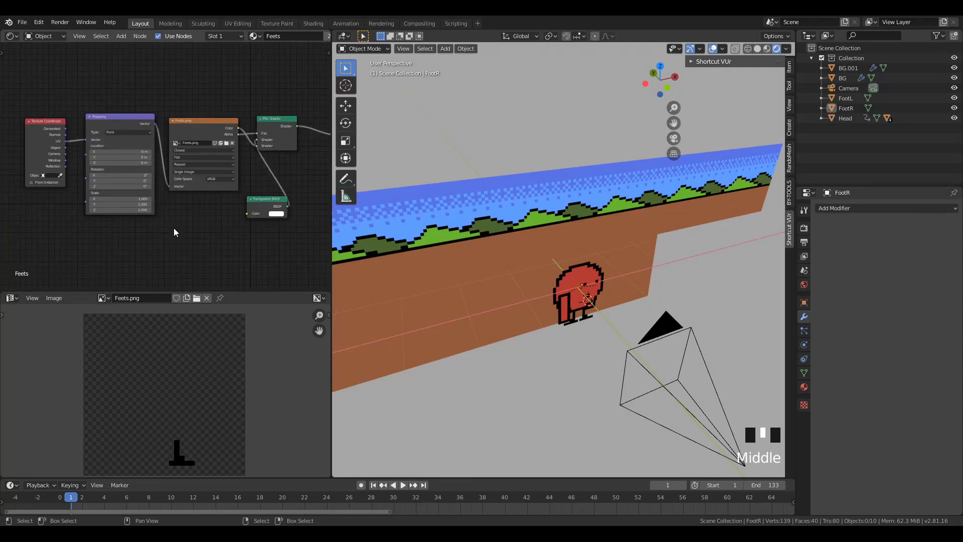
scroll(606, 336, up, 6)
- Select the Eyes plane and try moving it freely in front of the character
right_click(602, 326)
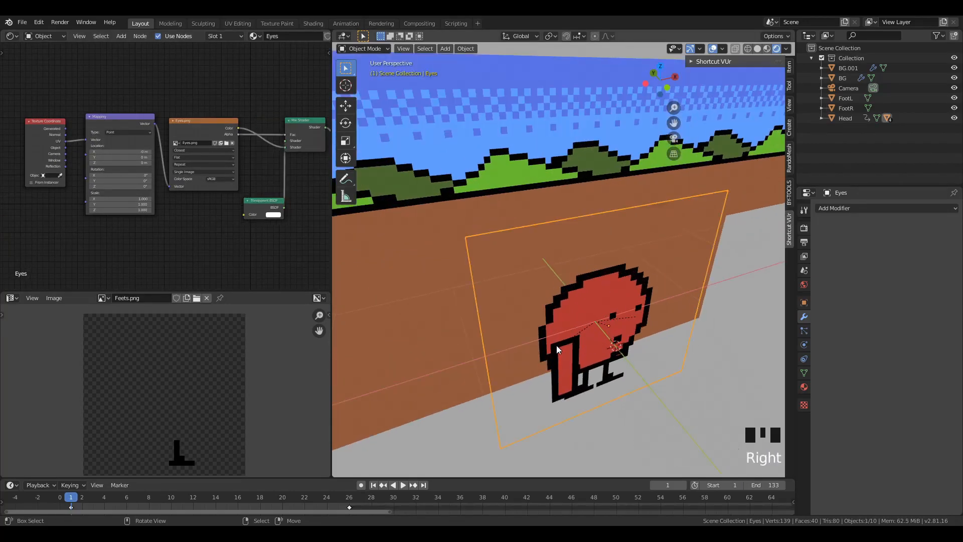
key(g)
right_click(586, 319)
key(g)
right_click(575, 293)
key(g)
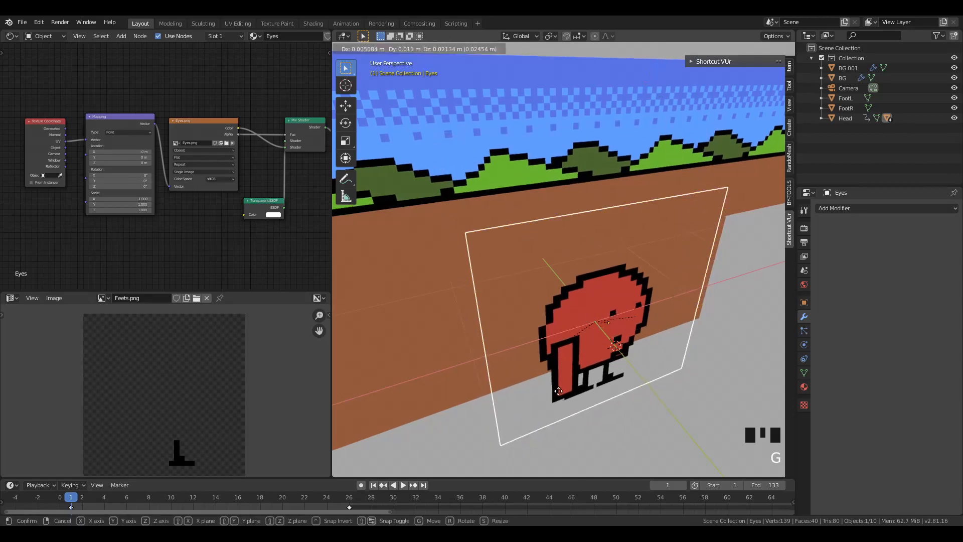
right_click(539, 354)
- Try moving the ArmL plane and the Eyes plane from a different viewing angle
middle_drag(570, 353, 509, 273)
right_click(590, 365)
right_click(582, 346)
key(g)
right_click(569, 332)
scroll(572, 351, down, 3)
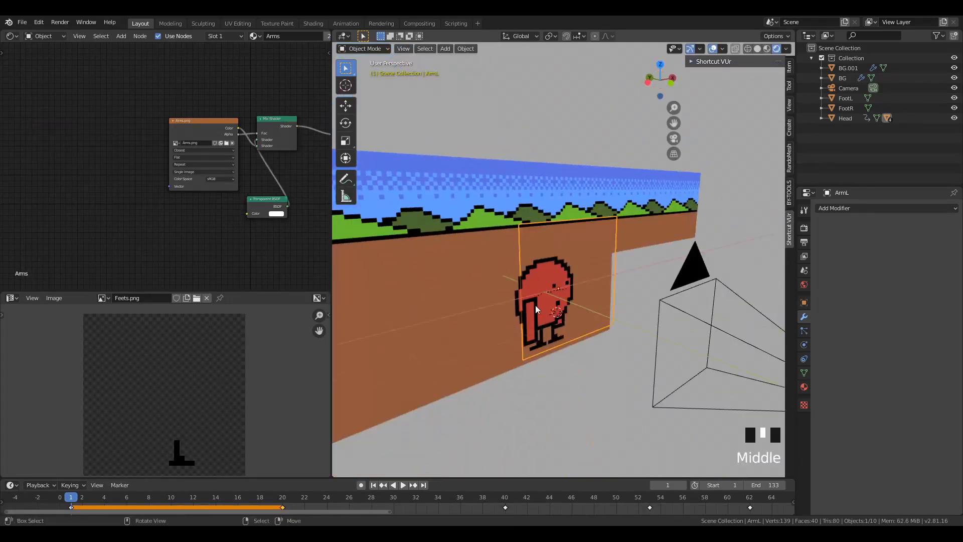
right_click(509, 274)
key(g)
right_click(509, 273)
- Toggle the selection of all objects, leave everything deselected and save the file
key(a)
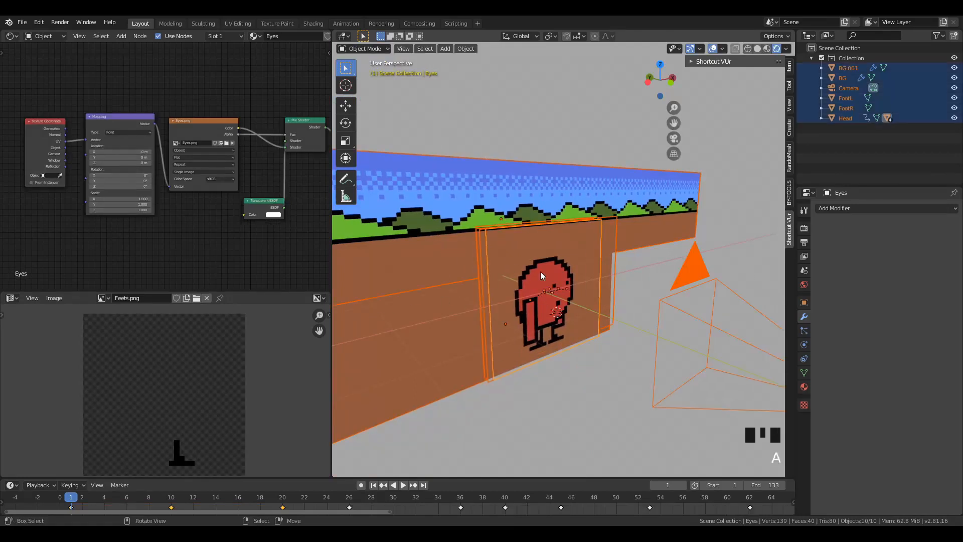
key(a)
key(a)
key(a)
key(a)
key(ctrl+s)
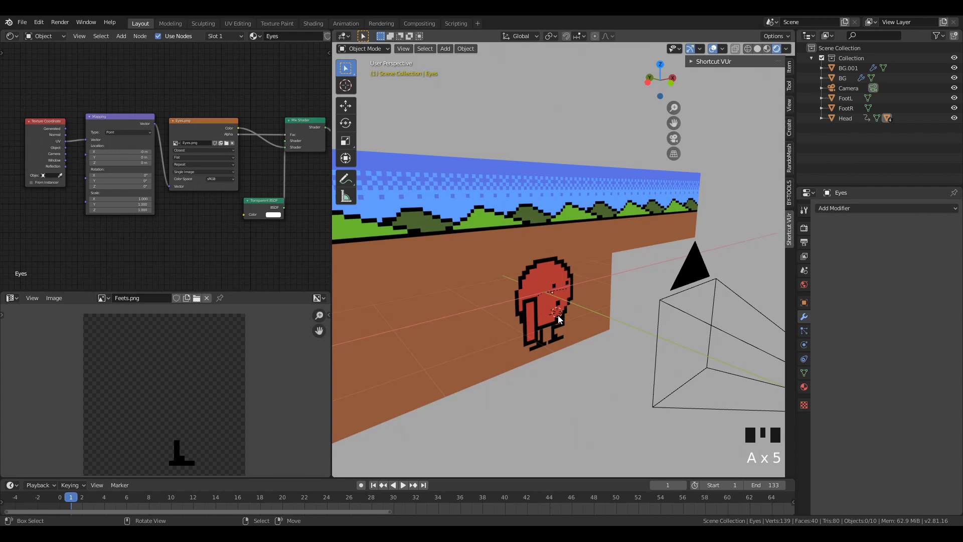
- Play the animation from the first frame through the camera, then stop it and return to frame 1
key(KP_0)
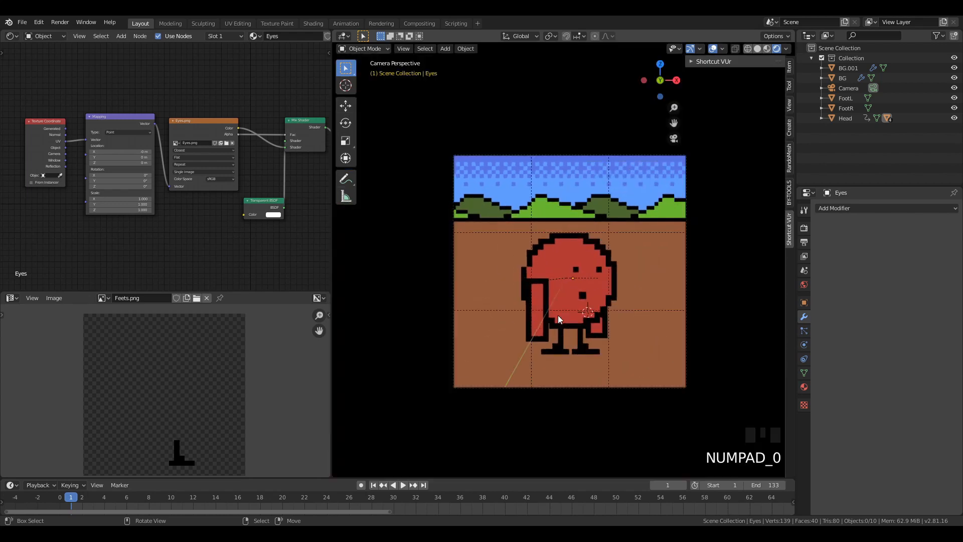
click(375, 486)
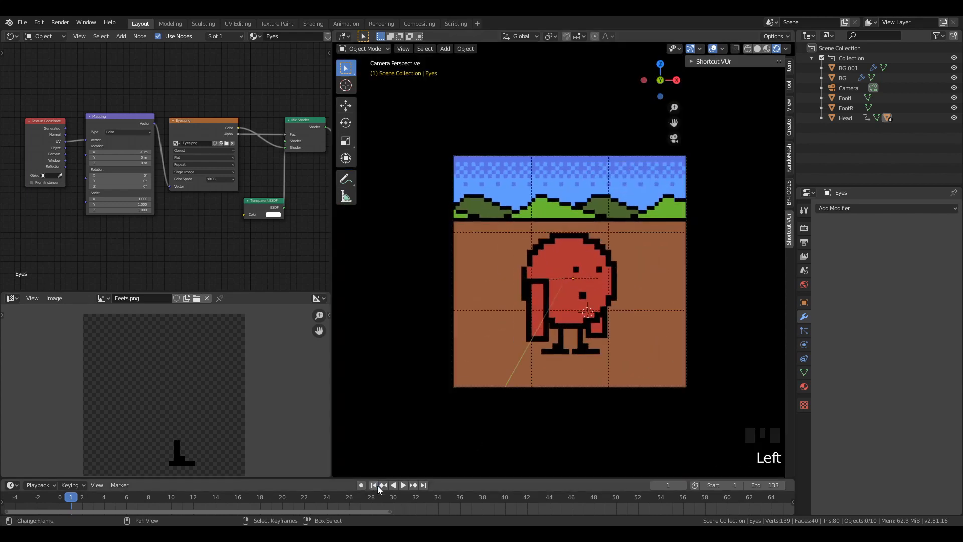
click(404, 486)
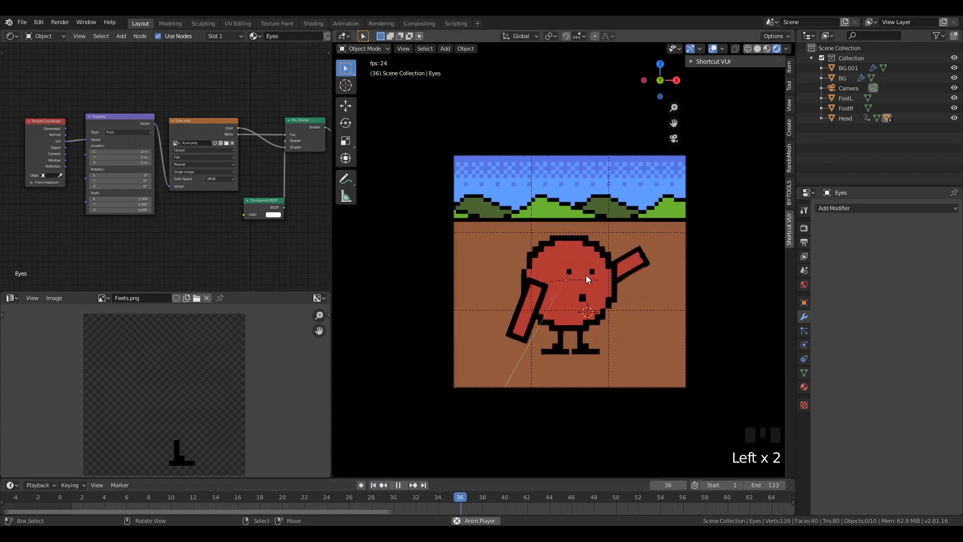
click(398, 485)
click(373, 485)
- Examine the finished cutout scene from an angled perspective, with the character, background and camera in view
middle_drag(402, 449, 568, 289)
scroll(552, 271, up, 2)
middle_drag(539, 254, 610, 318)
scroll(602, 306, down, 2)
scroll(565, 268, up, 1)
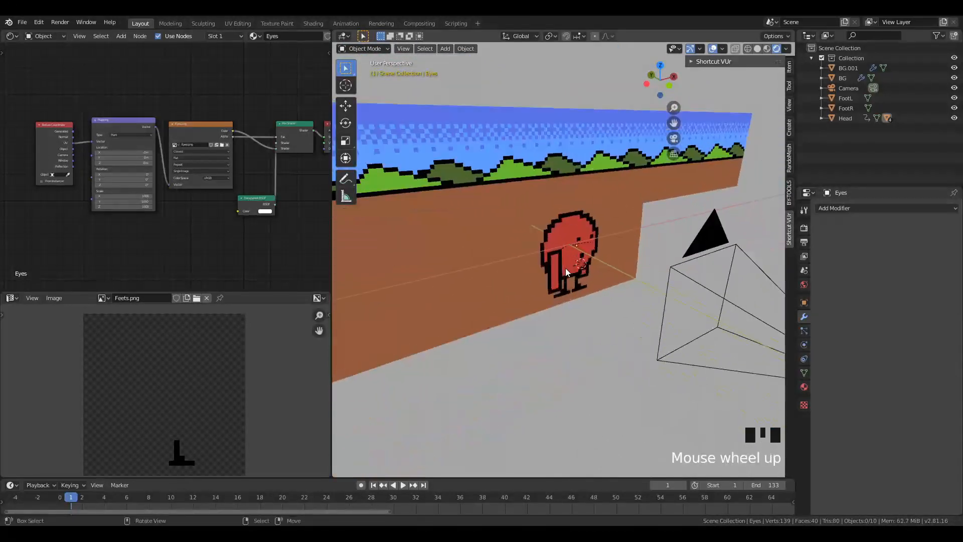
mouse_move(565, 267)
middle_down()
mouse_move(537, 274)
mouse_move(547, 238)
mouse_move(532, 237)
mouse_move(558, 259)
middle_up()
scroll(544, 240, down, 1)
scroll(544, 239, down, 1)
scroll(543, 240, up, 1)
scroll(532, 239, down, 1)
scroll(543, 247, up, 1)
scroll(562, 260, down, 1)
scroll(561, 260, up, 1)
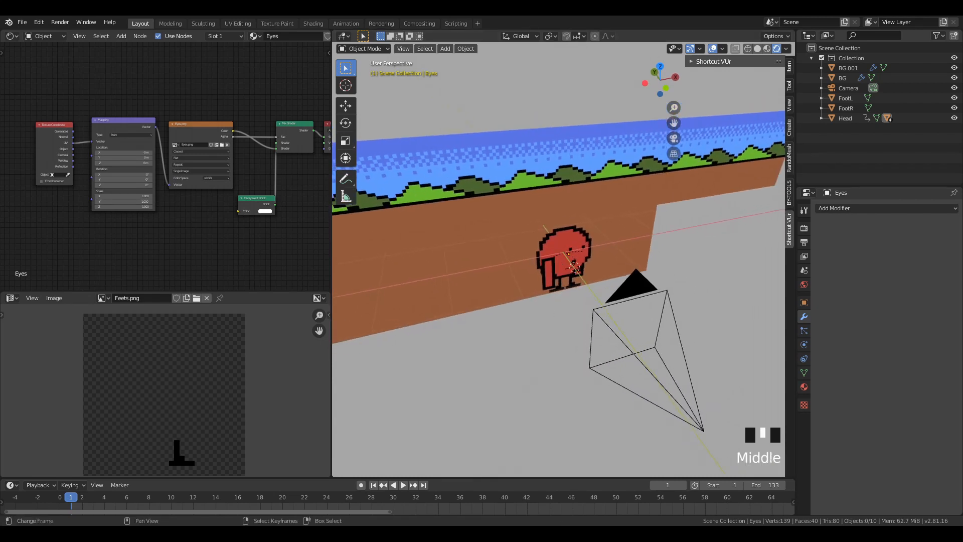